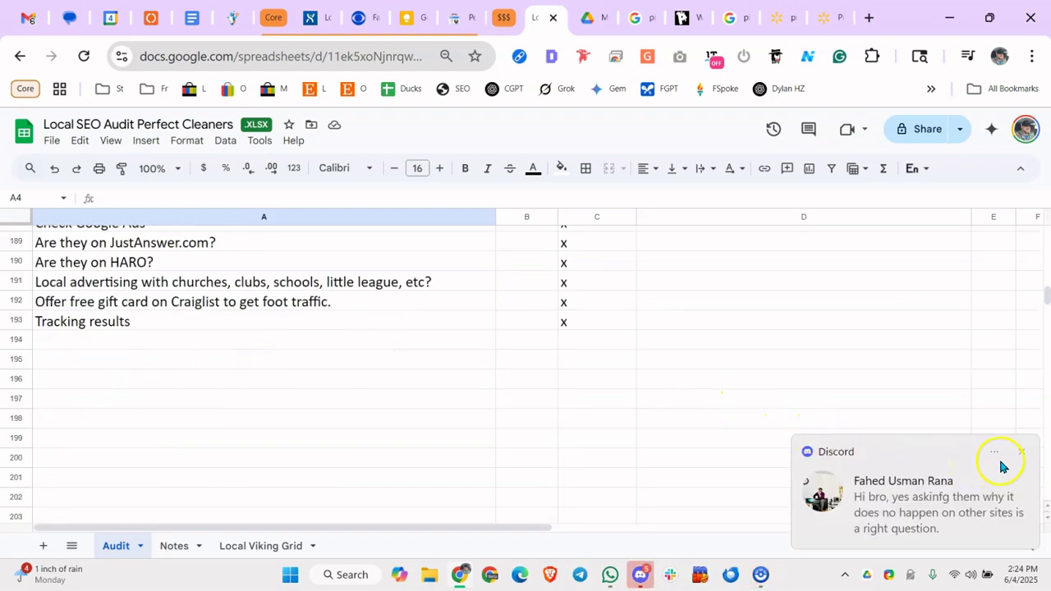
Dismiss the Discord notification and return to the beginning of the Audit sheet
{"action": "left_click", "coordinate": [1020, 453]}
{"action": "scroll", "coordinate": [409, 367], "scroll_direction": "up", "scroll_amount": 19}
{"action": "scroll", "coordinate": [409, 367], "scroll_direction": "up", "scroll_amount": 20}
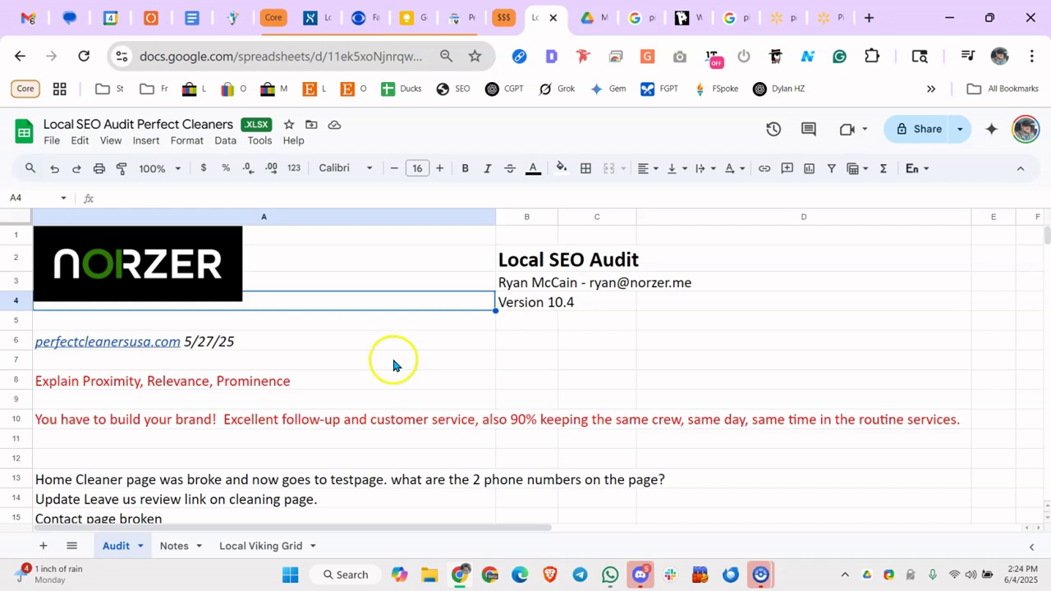
Review the Audit checklist, examining the local competition observations in row 86 and their comment
{"action": "left_click", "coordinate": [74, 379]}
{"action": "scroll", "coordinate": [353, 358], "scroll_direction": "down", "scroll_amount": 20}
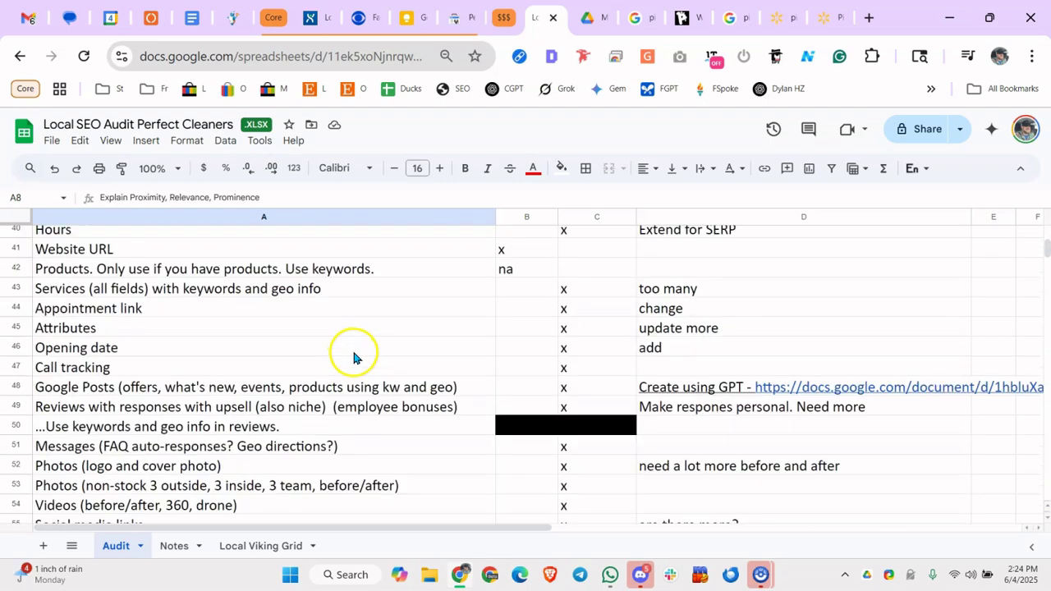
{"action": "scroll", "coordinate": [528, 359], "scroll_direction": "down", "scroll_amount": 5}
{"action": "scroll", "coordinate": [730, 370], "scroll_direction": "up", "scroll_amount": 8}
{"action": "left_click", "coordinate": [715, 335]}
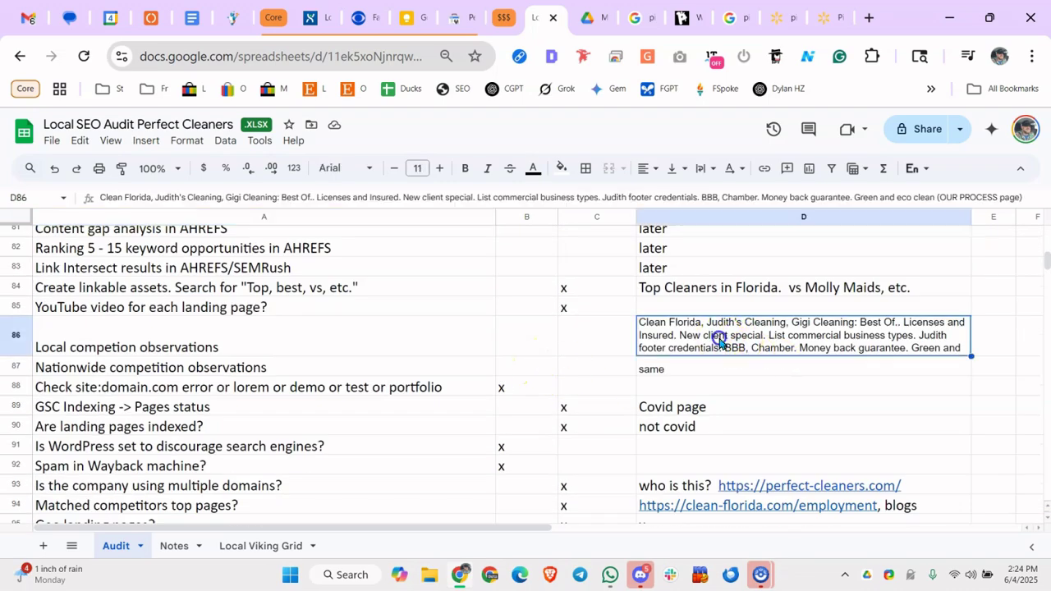
{"action": "left_click", "coordinate": [733, 287]}
{"action": "left_click", "coordinate": [724, 325]}
{"action": "left_click", "coordinate": [249, 321]}
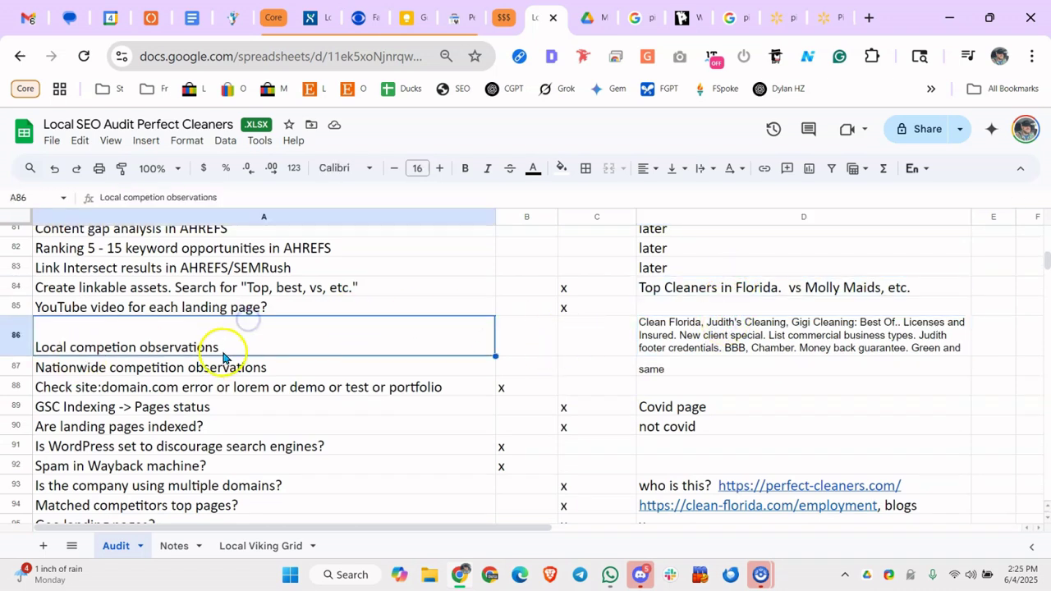
{"action": "left_click", "coordinate": [763, 335]}
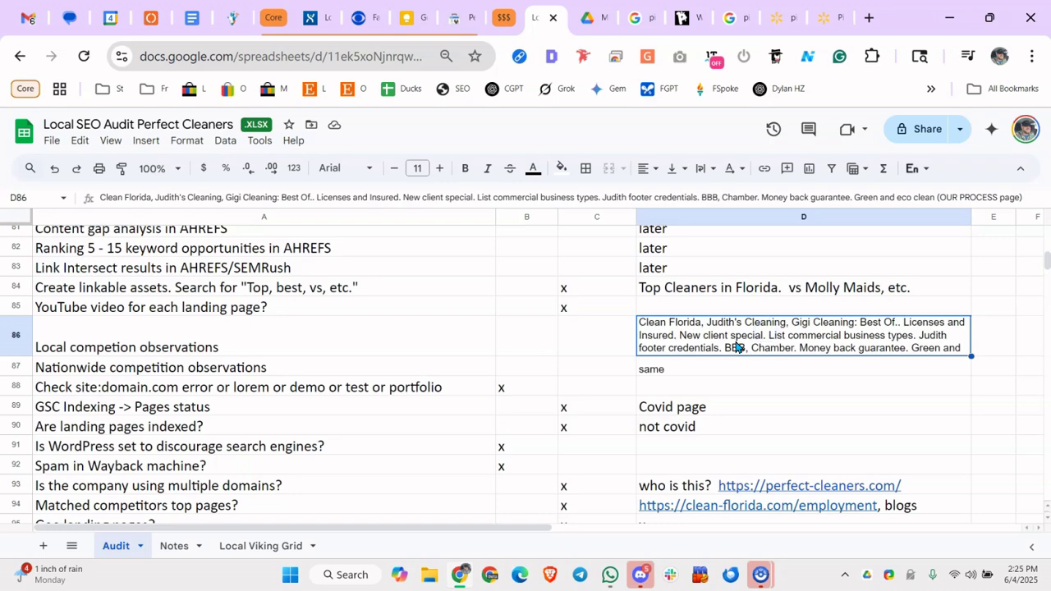
{"action": "triple_click", "coordinate": [734, 340]}
{"action": "left_click", "coordinate": [410, 339]}
Return to the introductory notes of the Audit sheet and examine the Proximity, Relevance, Prominence line
{"action": "scroll", "coordinate": [411, 343], "scroll_direction": "up", "scroll_amount": 20}
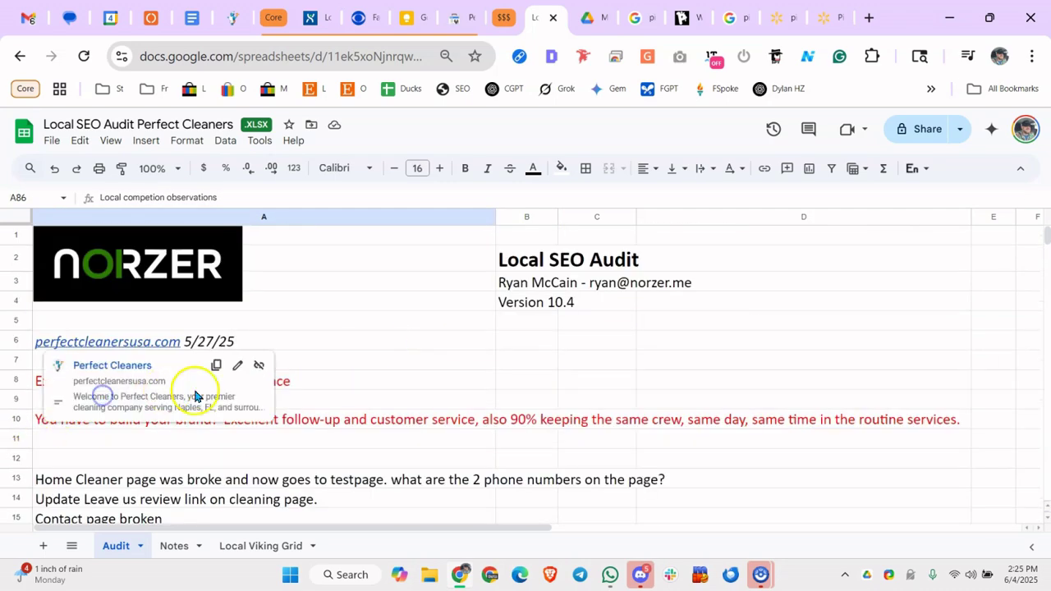
{"action": "left_click", "coordinate": [289, 376]}
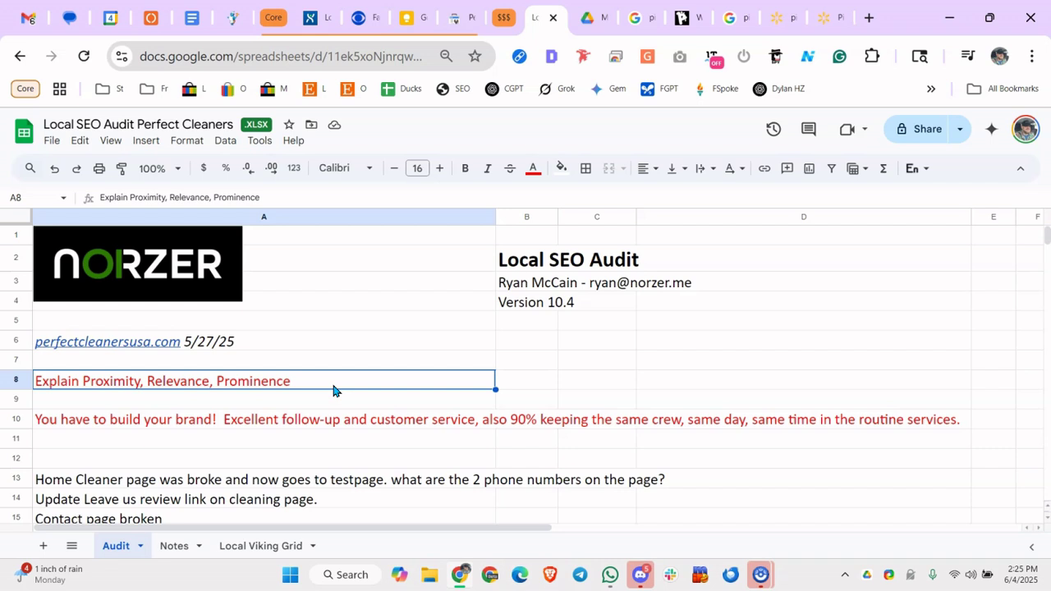
{"action": "left_click", "coordinate": [435, 386]}
Examine the brand-building note in row 10 about follow-up, customer service and keeping the same crew
{"action": "left_click", "coordinate": [129, 422]}
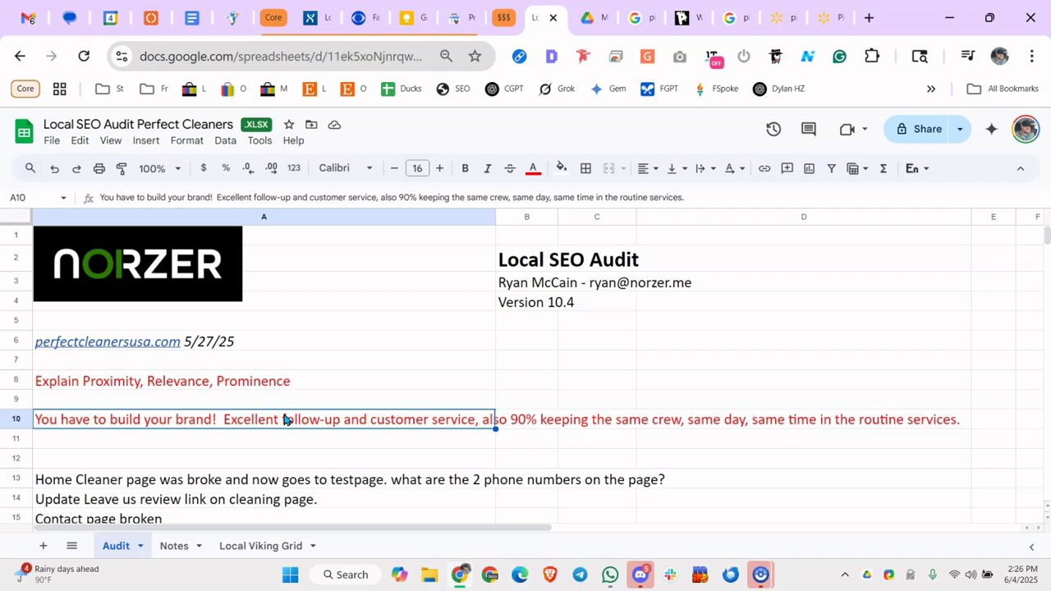
{"action": "left_click", "coordinate": [369, 386]}
{"action": "left_click", "coordinate": [361, 424]}
{"action": "double_click", "coordinate": [225, 421]}
{"action": "double_click", "coordinate": [247, 420]}
{"action": "left_click", "coordinate": [261, 386]}
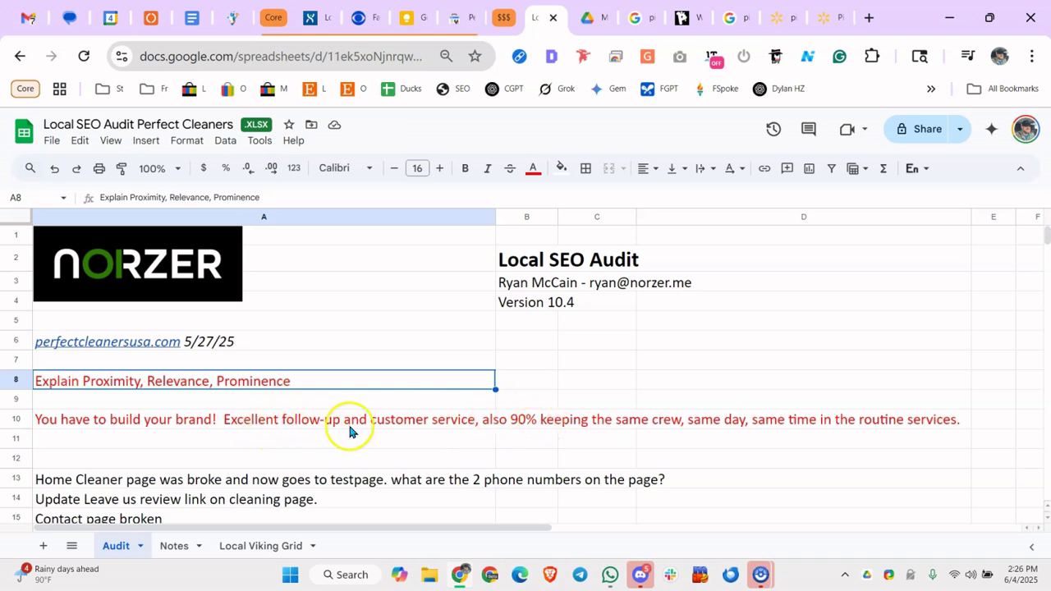
{"action": "left_click", "coordinate": [639, 423]}
{"action": "left_click", "coordinate": [324, 426]}
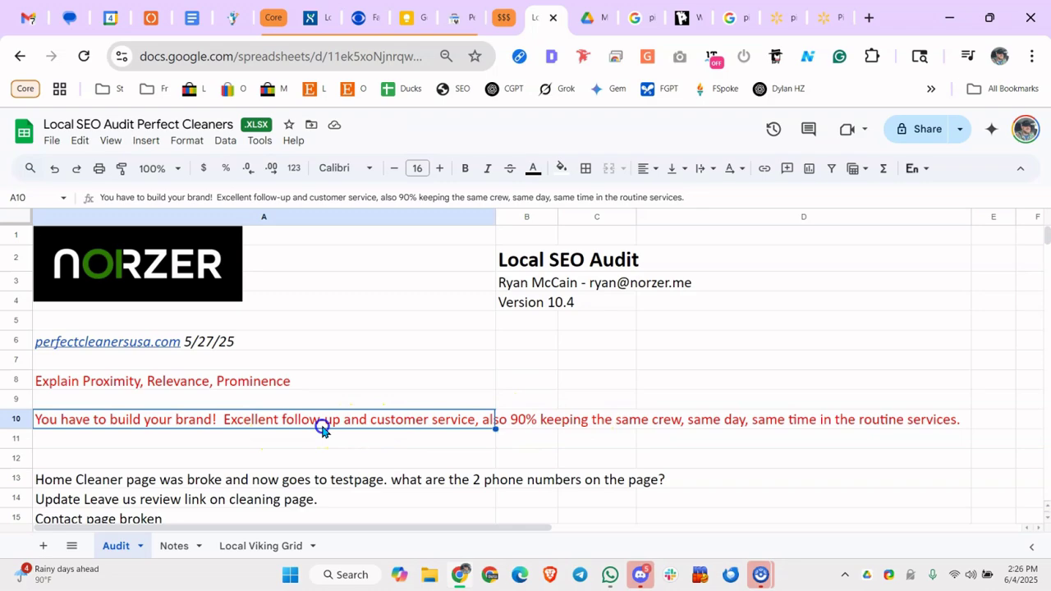
Switch to the perfectcleanersusa.com home page and examine the hero heading "Get a Perfect Cleaning Every Time - Guaranteed!"
{"action": "left_click", "coordinate": [233, 18]}
{"action": "scroll", "coordinate": [440, 402], "scroll_direction": "up", "scroll_amount": 20}
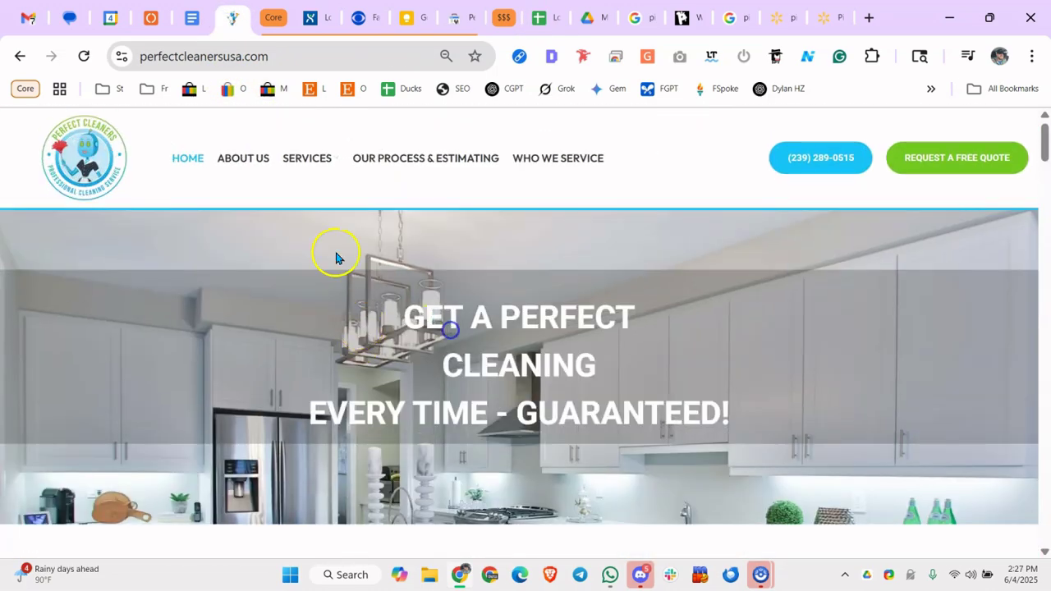
{"action": "left_click", "coordinate": [187, 159]}
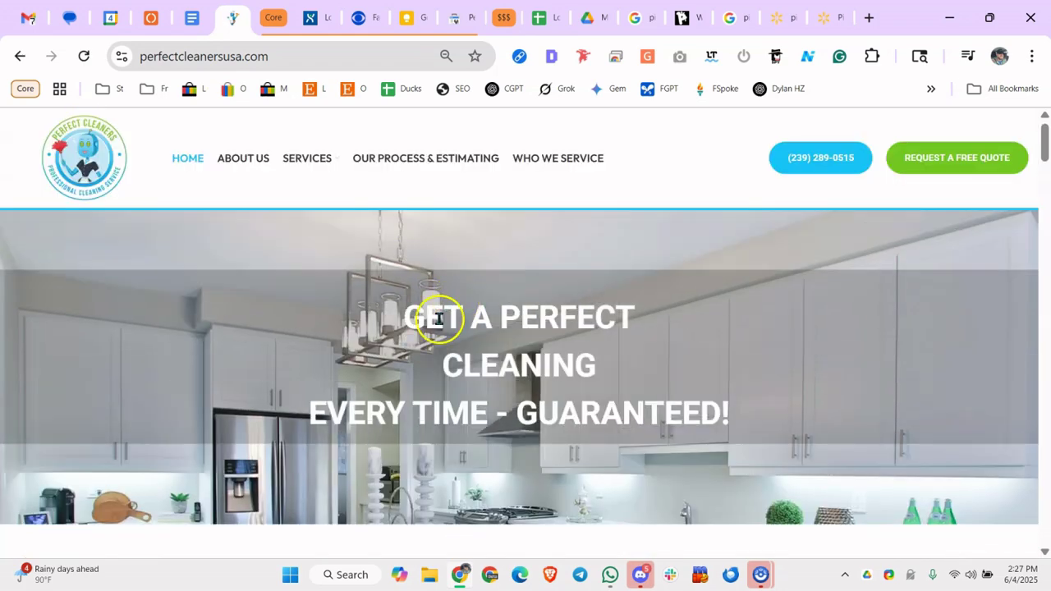
{"action": "left_click_drag", "start_coordinate": [401, 322], "coordinate": [550, 331]}
{"action": "left_click", "coordinate": [603, 359]}
{"action": "left_click_drag", "start_coordinate": [375, 293], "coordinate": [605, 377]}
{"action": "left_click", "coordinate": [573, 369]}
{"action": "left_click_drag", "start_coordinate": [393, 312], "coordinate": [479, 314]}
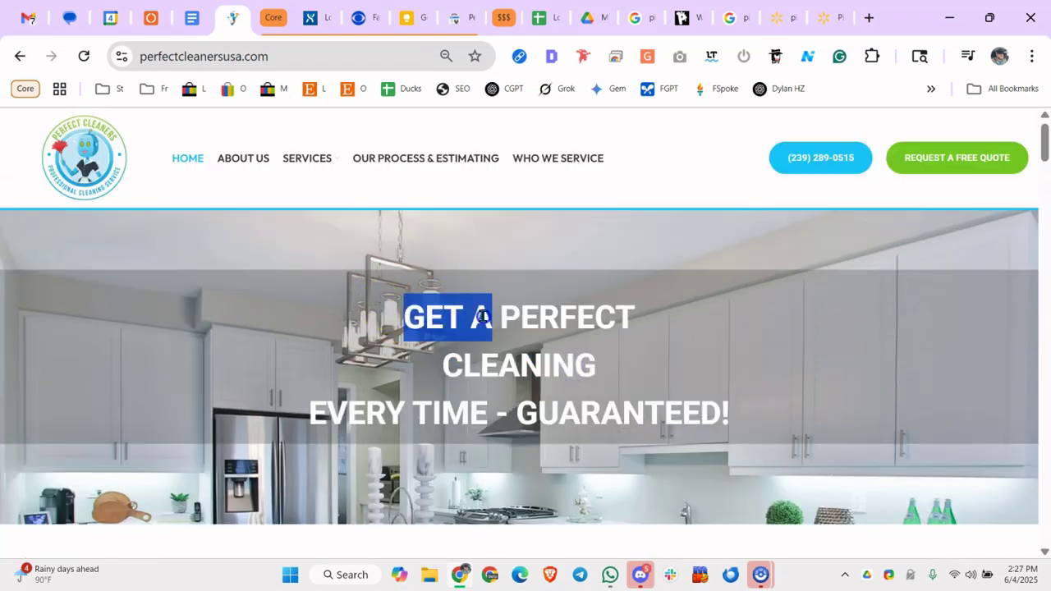
{"action": "left_click", "coordinate": [476, 315]}
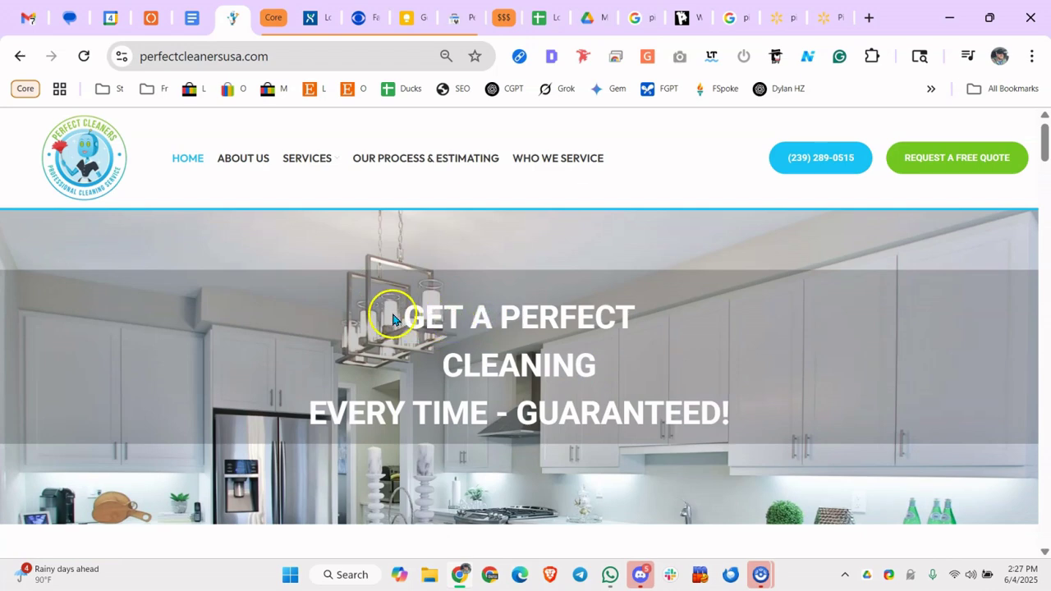
{"action": "left_click_drag", "start_coordinate": [386, 312], "coordinate": [479, 325]}
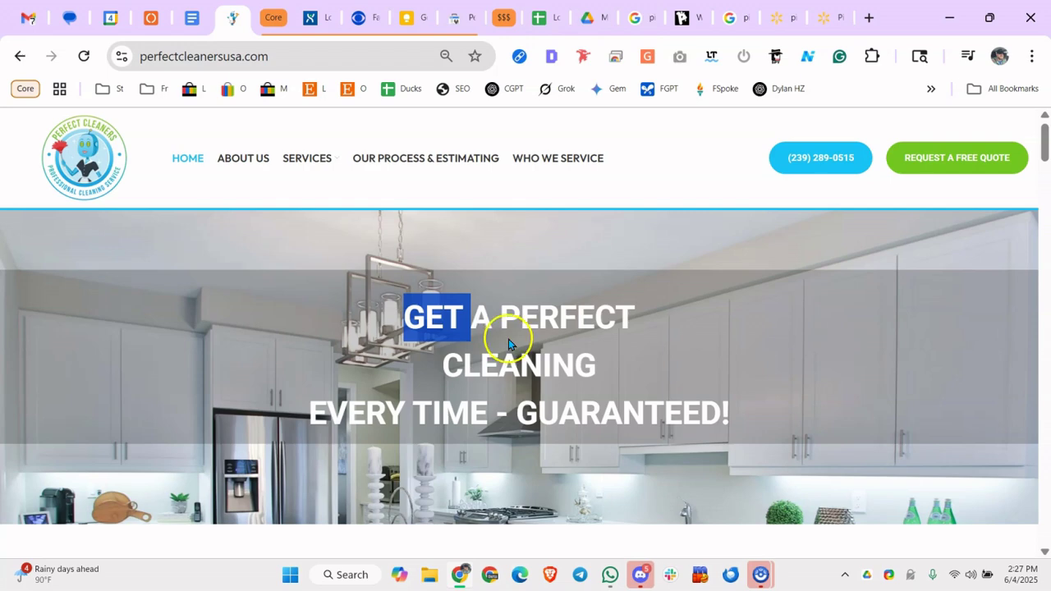
{"action": "left_click", "coordinate": [507, 349]}
{"action": "left_click_drag", "start_coordinate": [405, 312], "coordinate": [609, 444]}
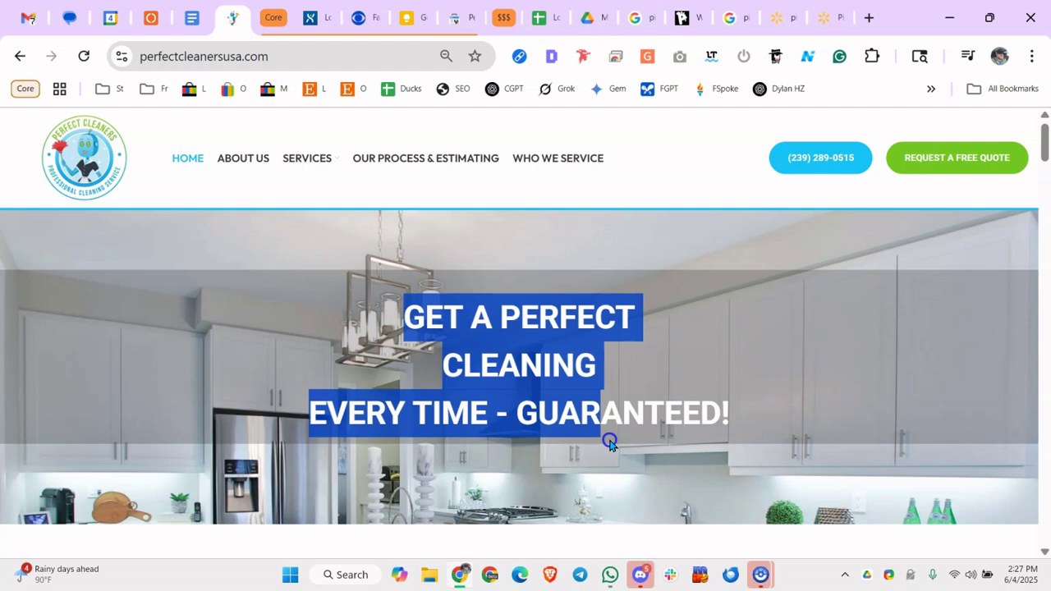
Inspect the home page's heading structure with the Detailed extension, comparing the tags of the hero heading and the Naples services heading
{"action": "left_click", "coordinate": [551, 56]}
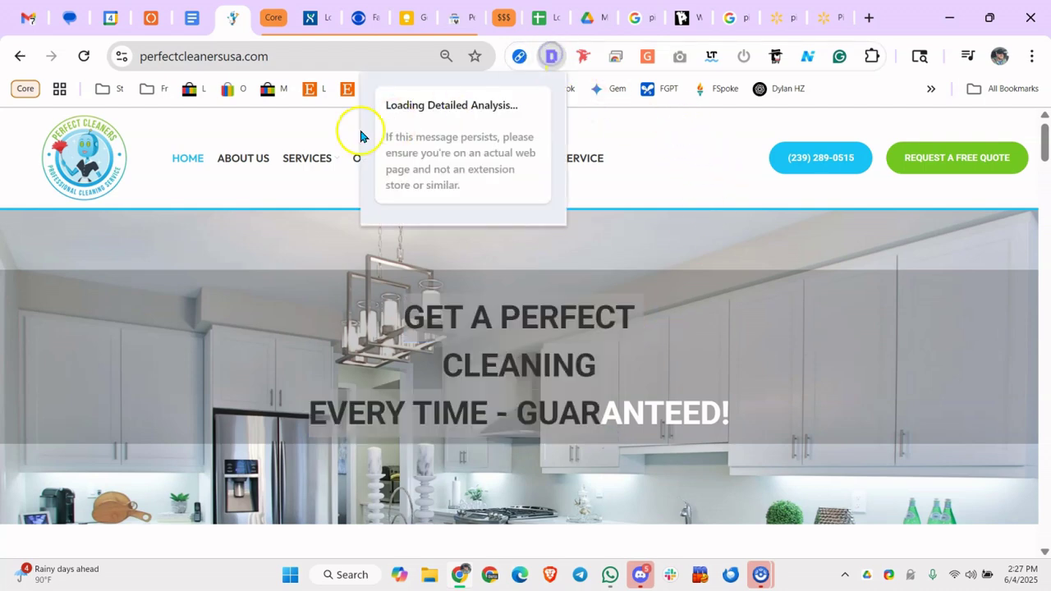
{"action": "left_click", "coordinate": [155, 117]}
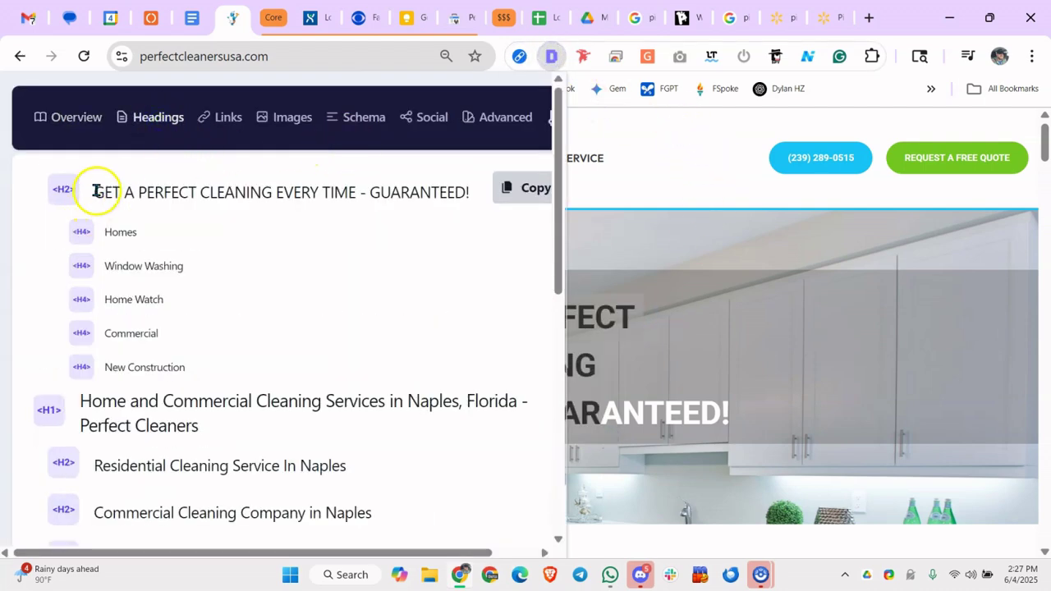
{"action": "left_click_drag", "start_coordinate": [95, 191], "coordinate": [275, 196]}
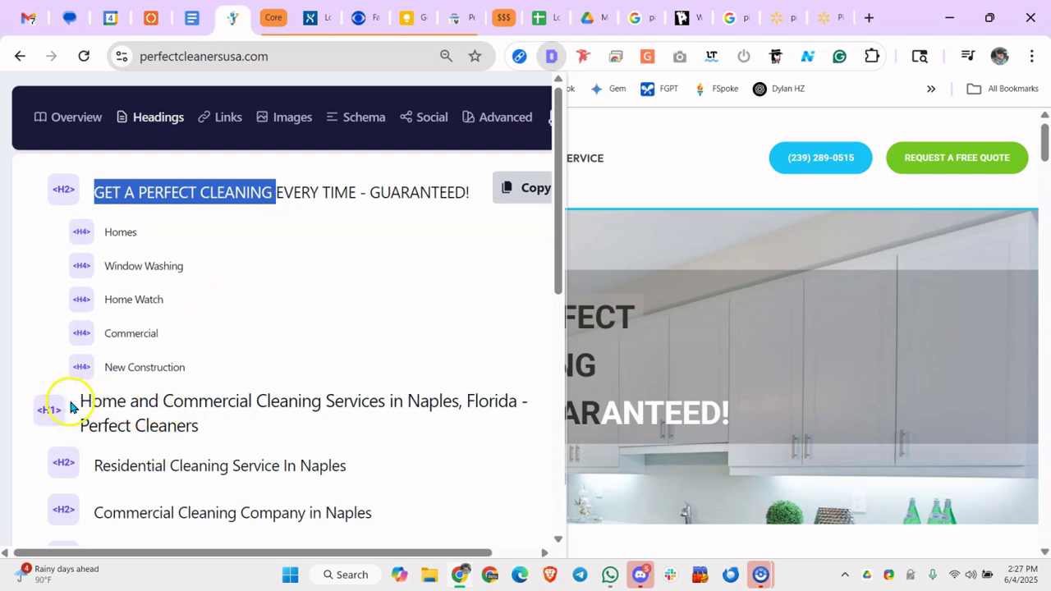
{"action": "left_click_drag", "start_coordinate": [71, 407], "coordinate": [288, 425]}
{"action": "left_click", "coordinate": [205, 403]}
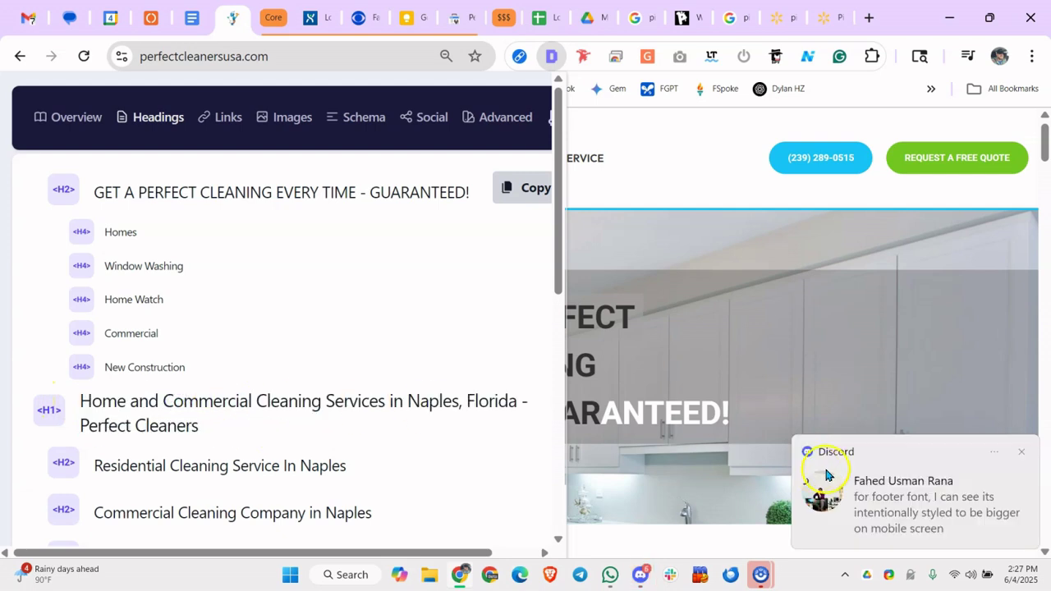
{"action": "left_click", "coordinate": [1021, 453]}
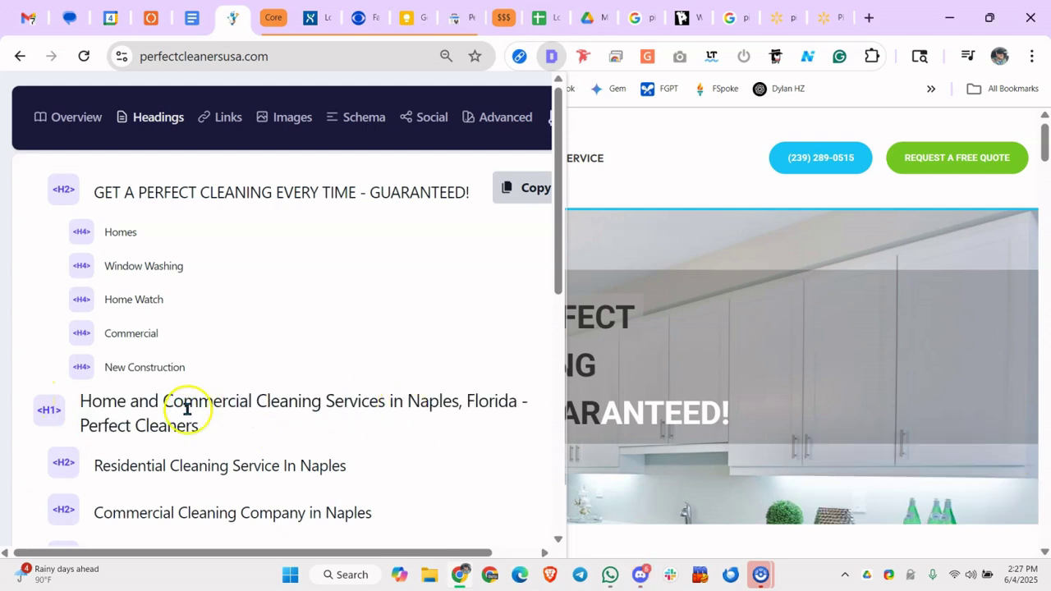
{"action": "left_click", "coordinate": [703, 387]}
Locate the "Home and Commercial Cleaning Services in Naples, Florida" heading on the home page and compare its placement with the hero heading
{"action": "scroll", "coordinate": [666, 379], "scroll_direction": "down", "scroll_amount": 2}
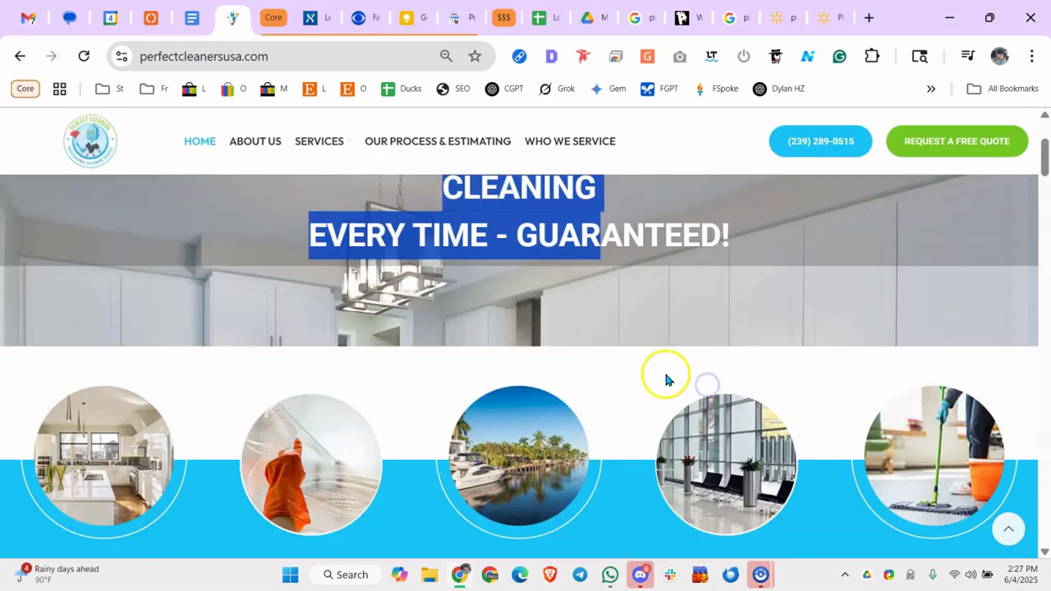
{"action": "scroll", "coordinate": [666, 379], "scroll_direction": "down", "scroll_amount": 5}
{"action": "left_click_drag", "start_coordinate": [30, 321], "coordinate": [206, 416]}
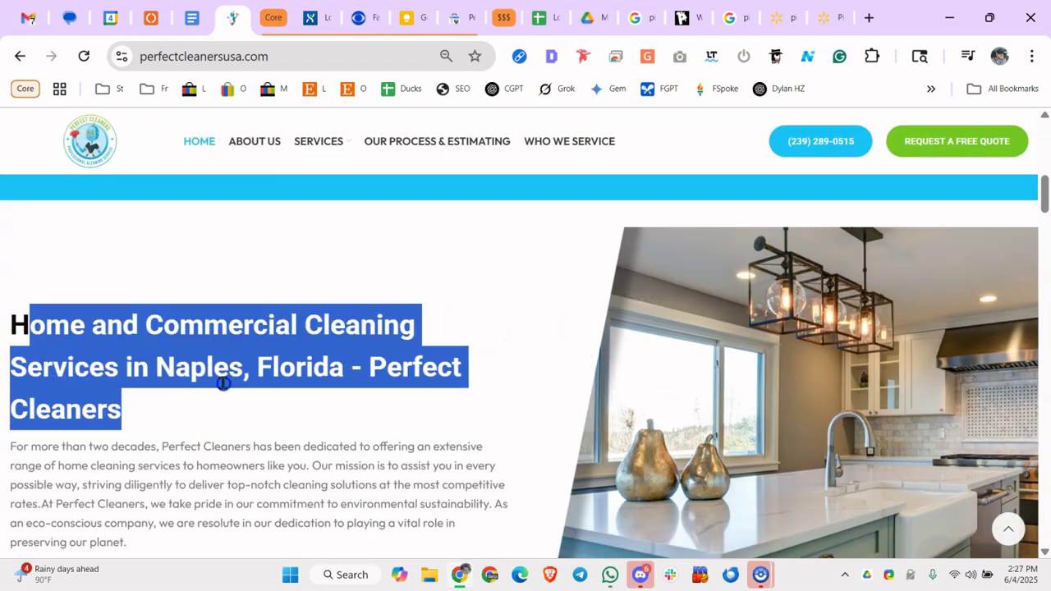
{"action": "left_click", "coordinate": [223, 383]}
{"action": "left_click_drag", "start_coordinate": [12, 322], "coordinate": [156, 416]}
{"action": "scroll", "coordinate": [205, 401], "scroll_direction": "up", "scroll_amount": 7}
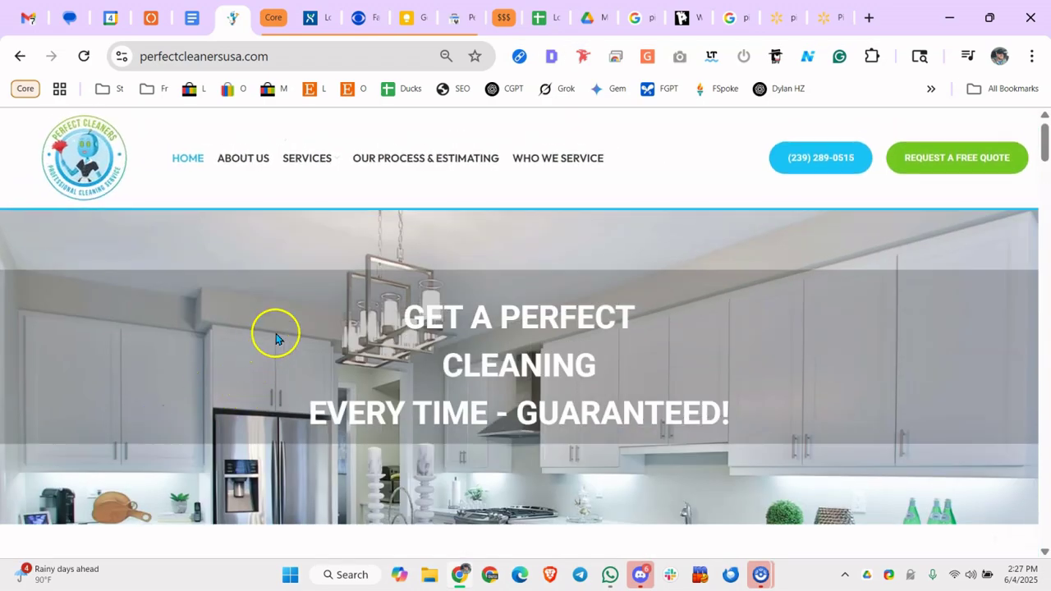
{"action": "left_click_drag", "start_coordinate": [276, 338], "coordinate": [535, 392]}
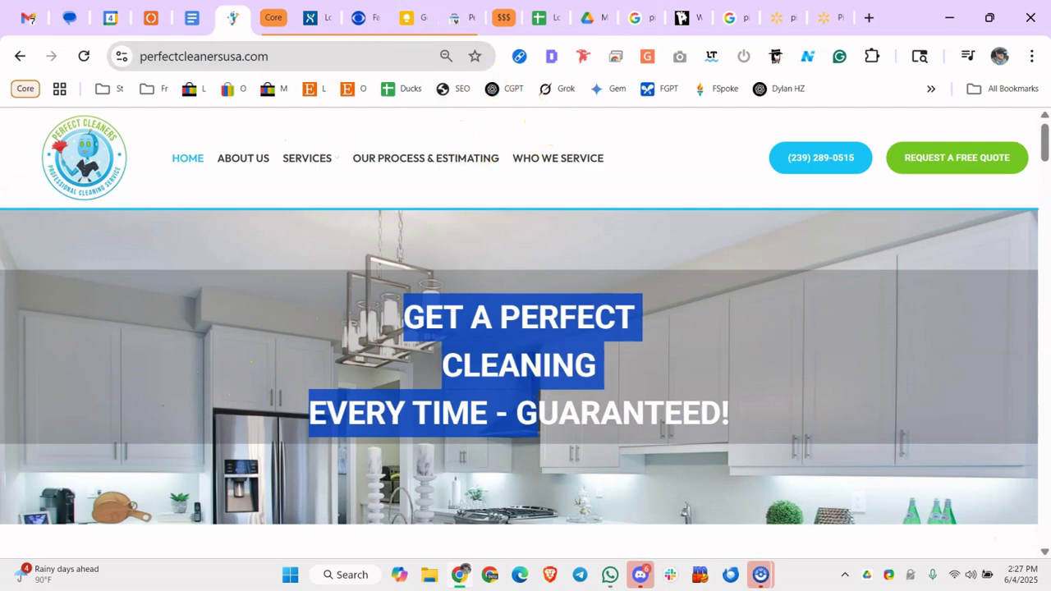
Return to the Local SEO Audit spreadsheet and review the brand-building note in row 10 and the issues listed beneath it
{"action": "left_click", "coordinate": [539, 18]}
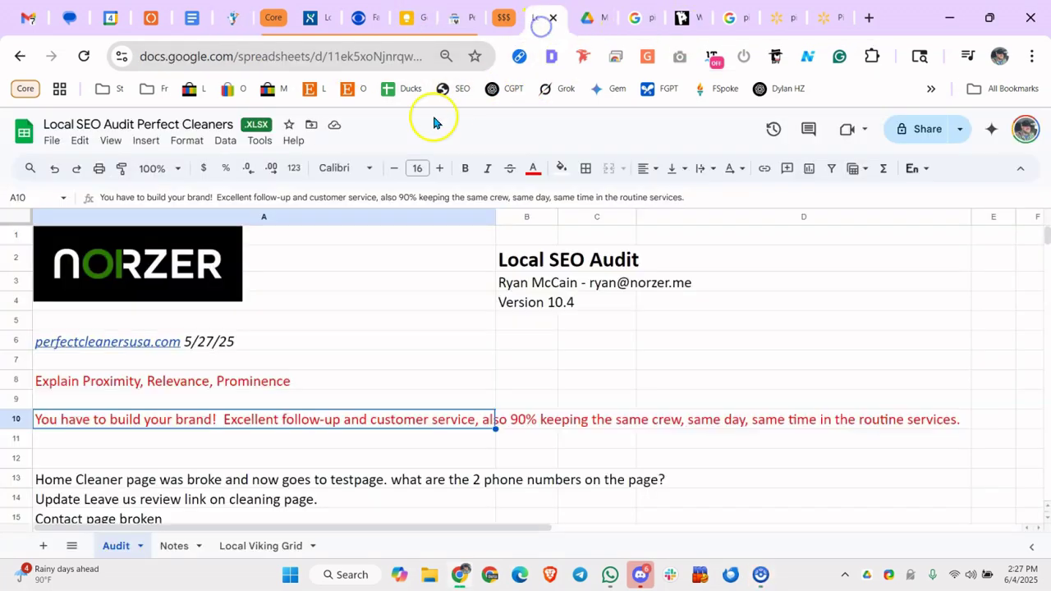
{"action": "left_click", "coordinate": [406, 421]}
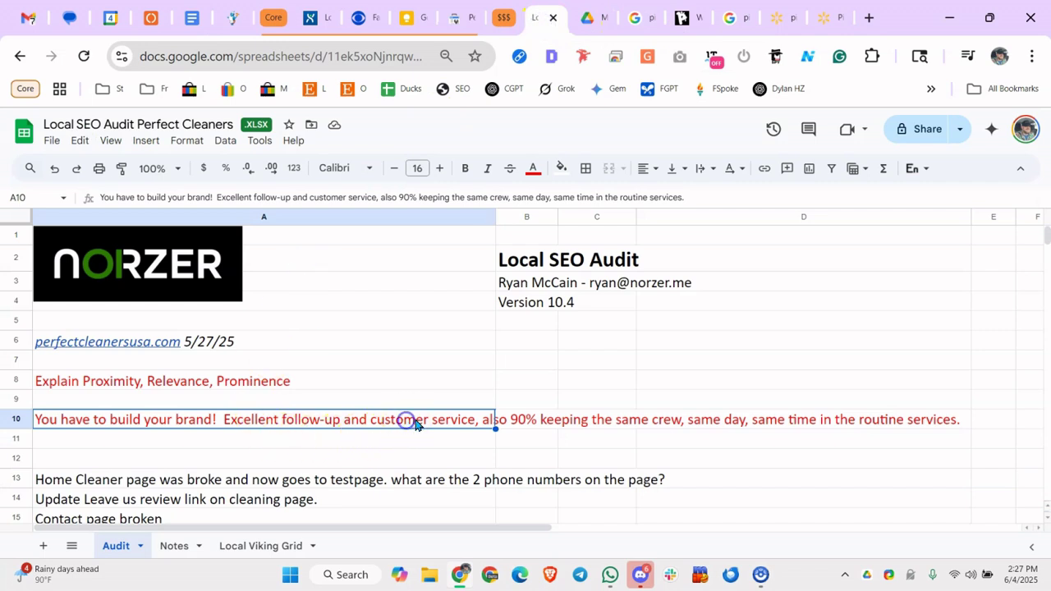
{"action": "double_click", "coordinate": [462, 420]}
{"action": "left_click", "coordinate": [417, 361]}
{"action": "left_click", "coordinate": [318, 421]}
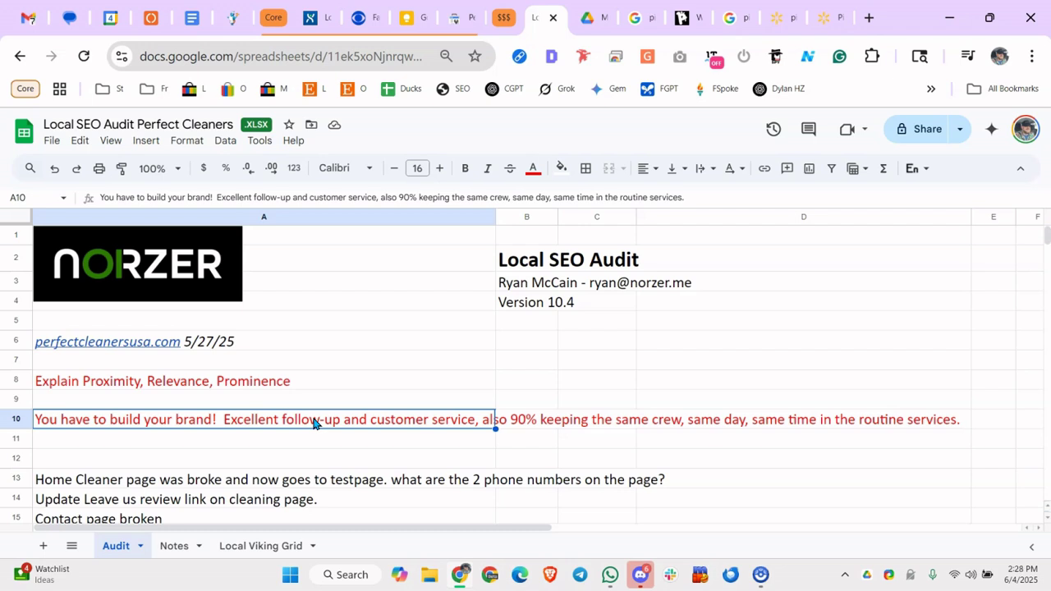
{"action": "left_click", "coordinate": [383, 361]}
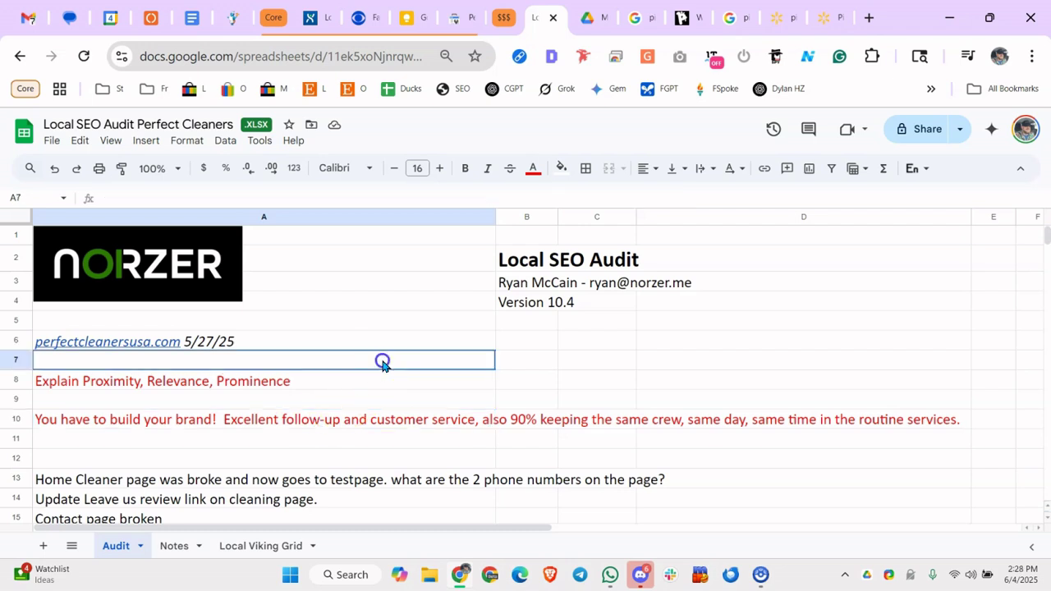
{"action": "scroll", "coordinate": [378, 369], "scroll_direction": "down", "scroll_amount": 2}
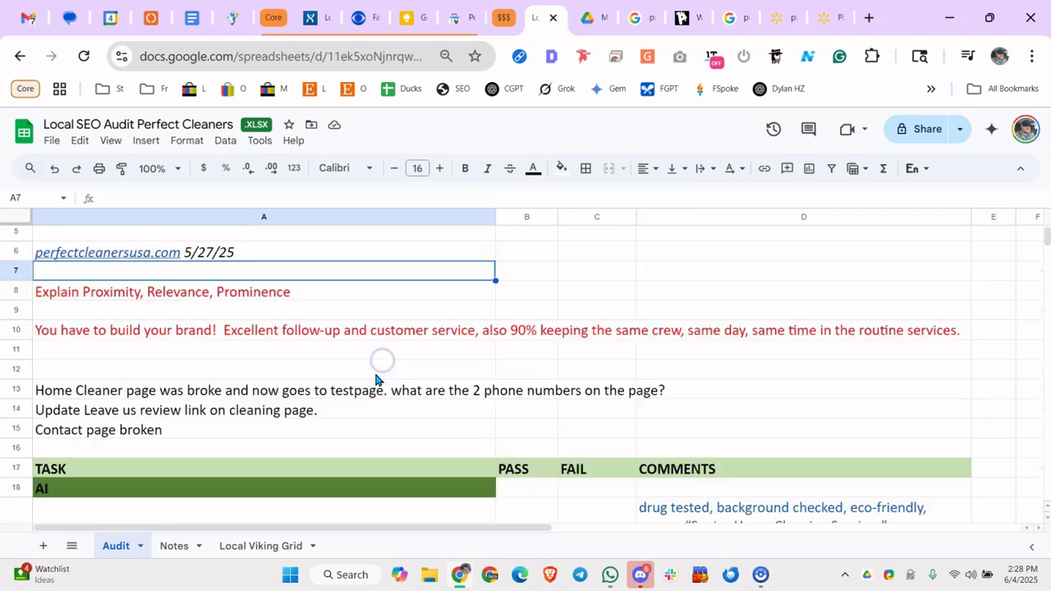
Open the Notes sheet and review the suggestions on free laundry pickup, pet care and free cleaning for cancer patients
{"action": "left_click", "coordinate": [175, 548]}
{"action": "left_click", "coordinate": [101, 248]}
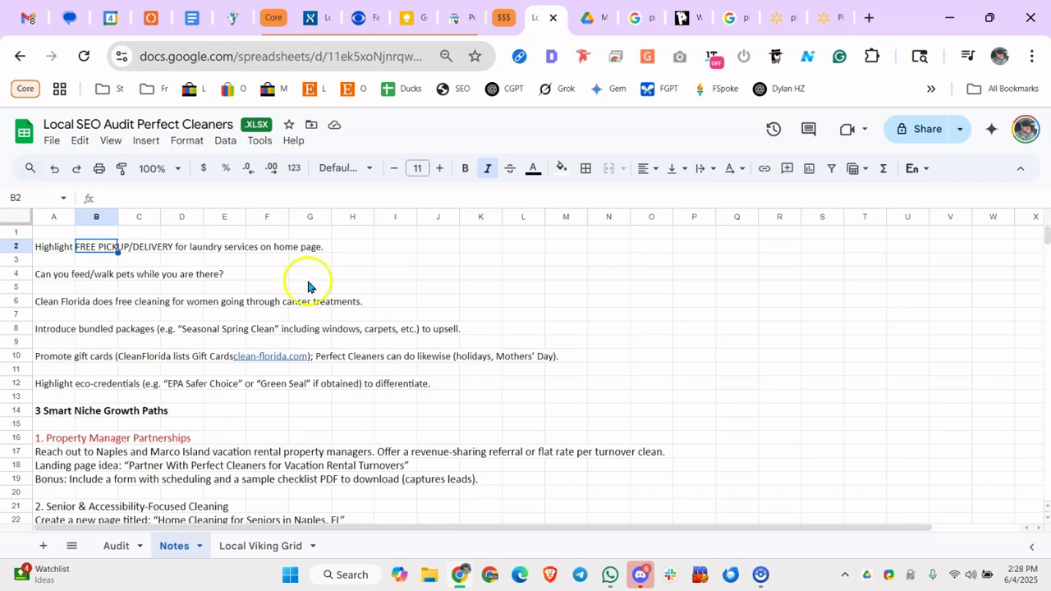
{"action": "left_click", "coordinate": [63, 287]}
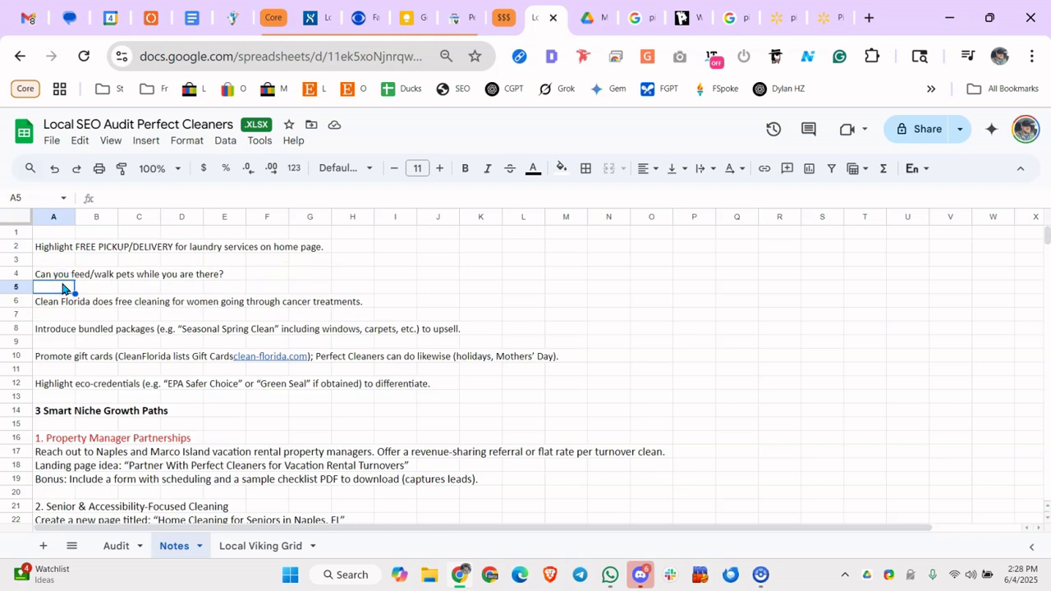
{"action": "left_click", "coordinate": [67, 274]}
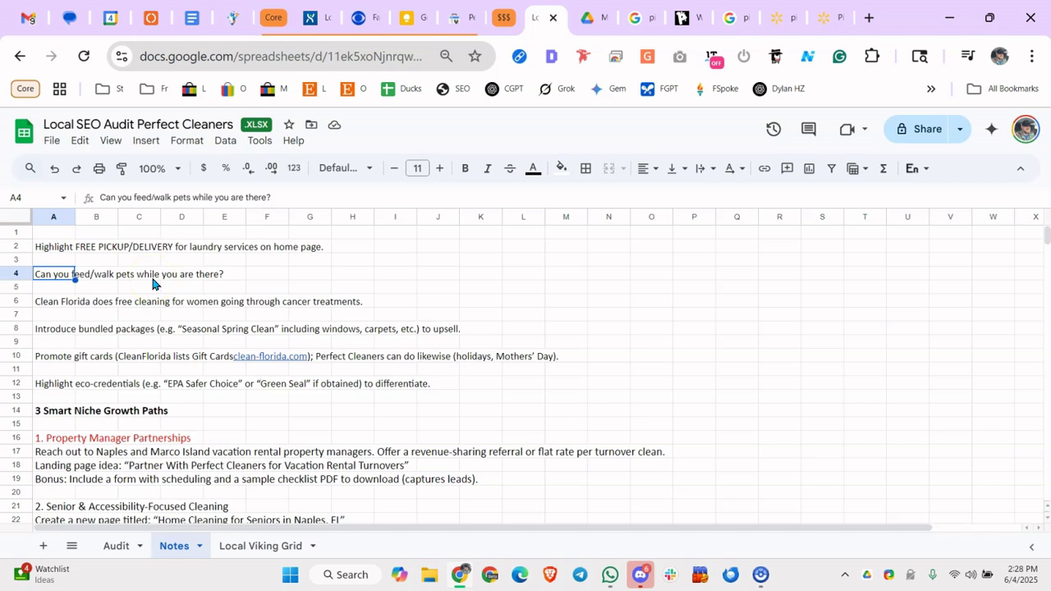
{"action": "left_click", "coordinate": [89, 309]}
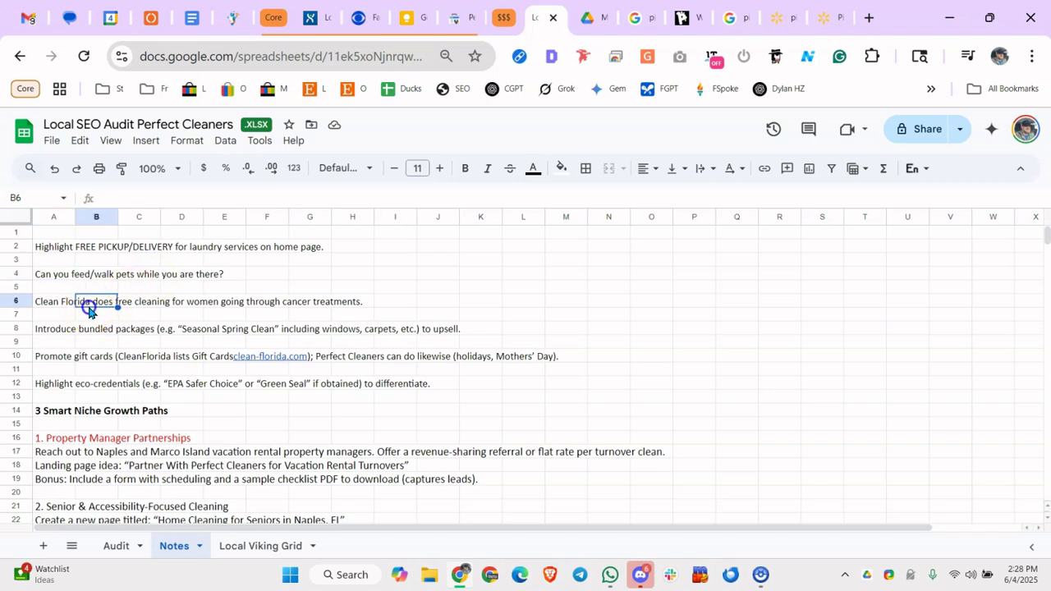
{"action": "left_click", "coordinate": [182, 304]}
{"action": "left_click", "coordinate": [239, 305]}
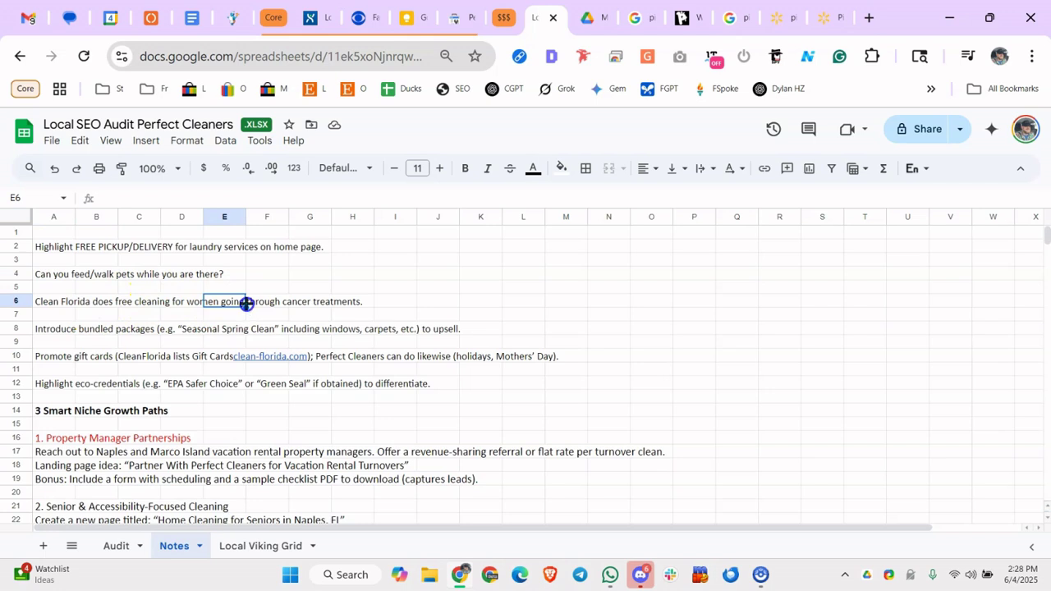
Review the Notes sheet suggestions on free cleaning for cancer patients in row 6 and bundled seasonal packages in row 8
{"action": "left_click", "coordinate": [64, 303]}
{"action": "left_click", "coordinate": [143, 302]}
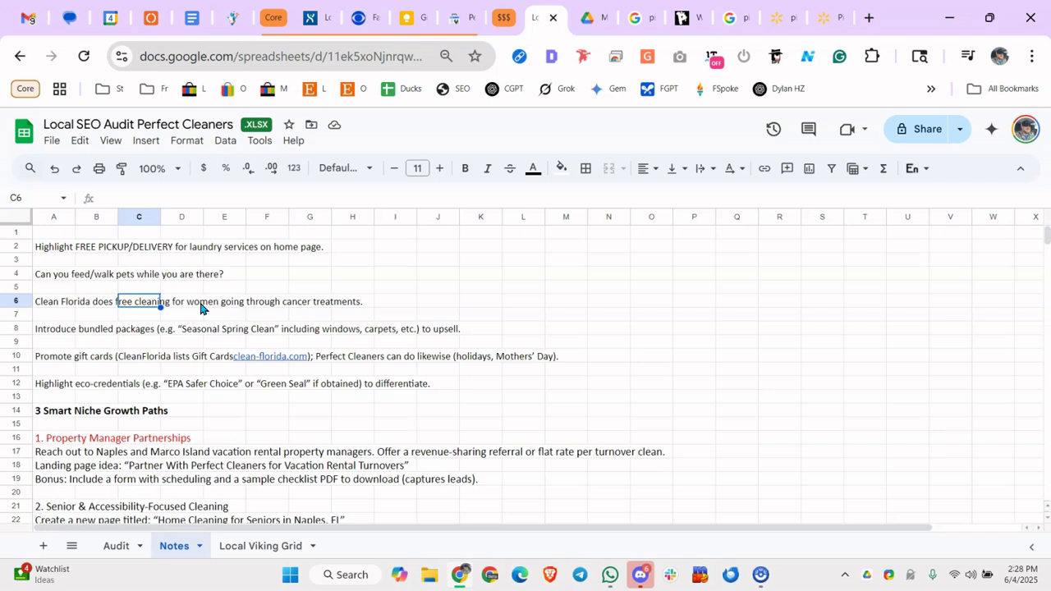
{"action": "left_click", "coordinate": [200, 309]}
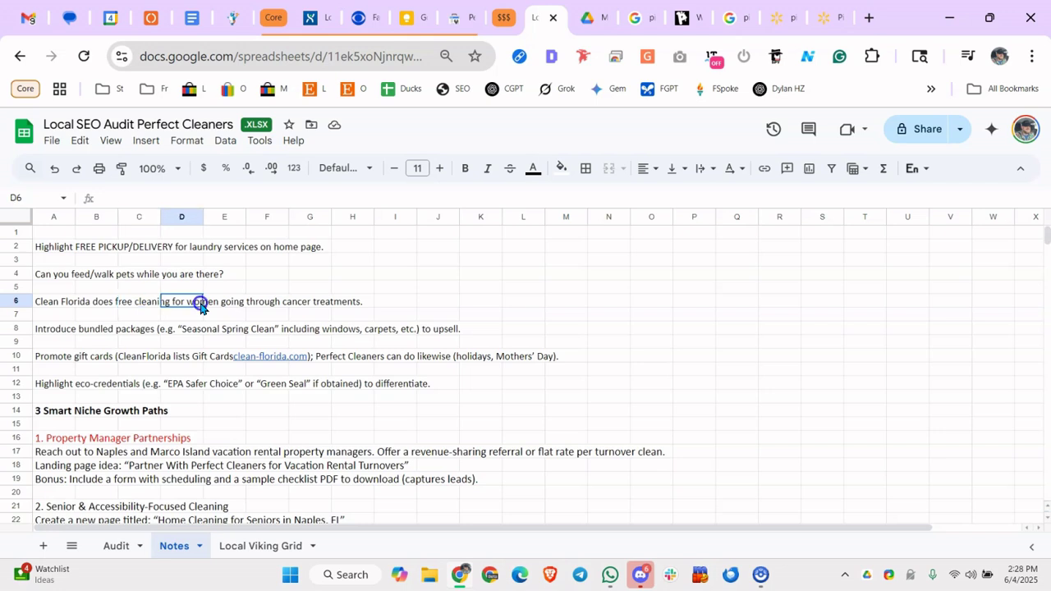
{"action": "left_click", "coordinate": [63, 306]}
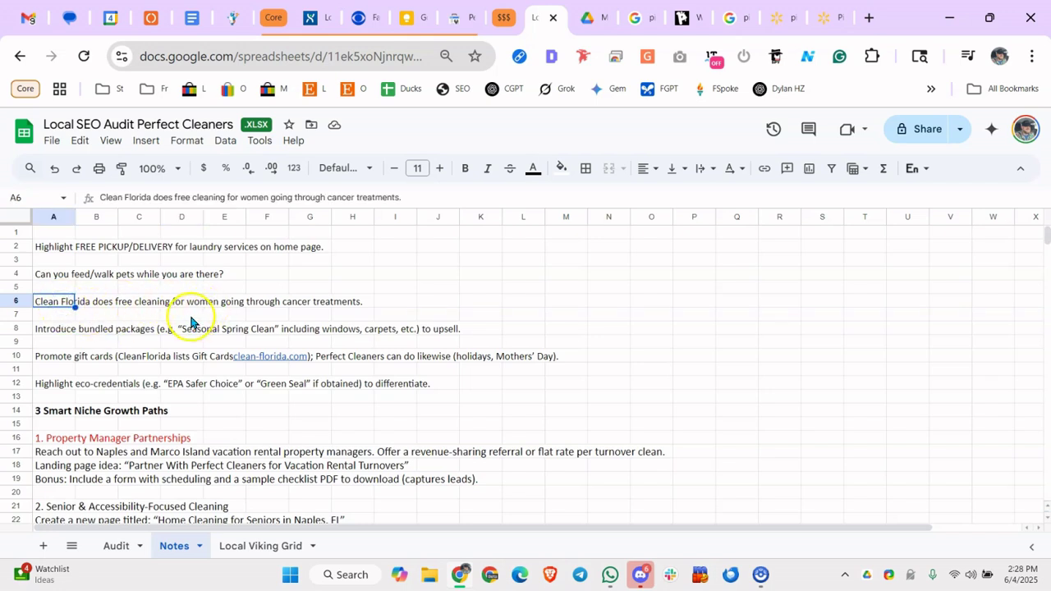
{"action": "left_click", "coordinate": [73, 332]}
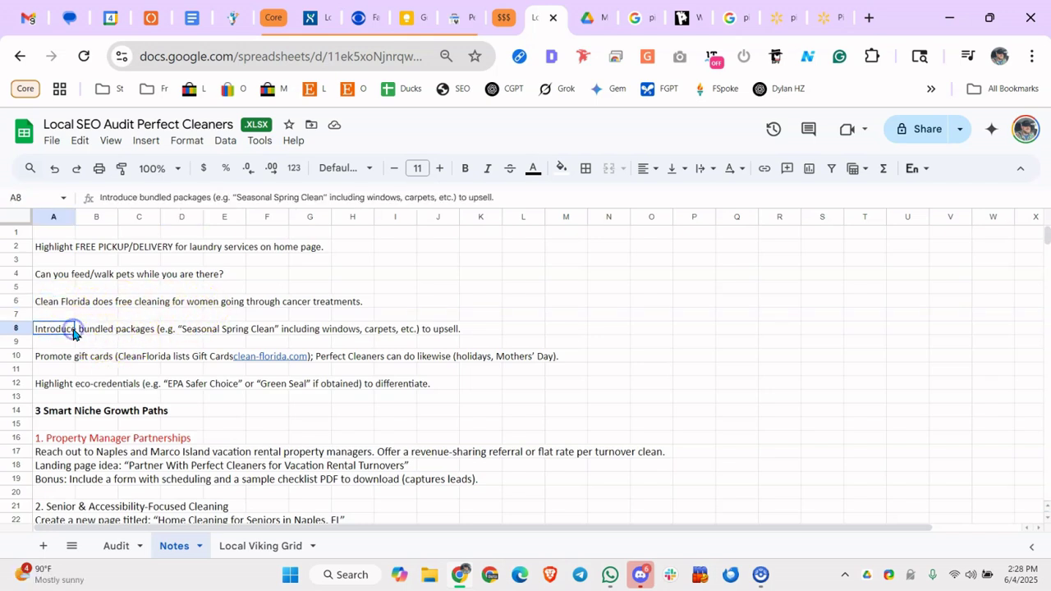
{"action": "left_click", "coordinate": [206, 334]}
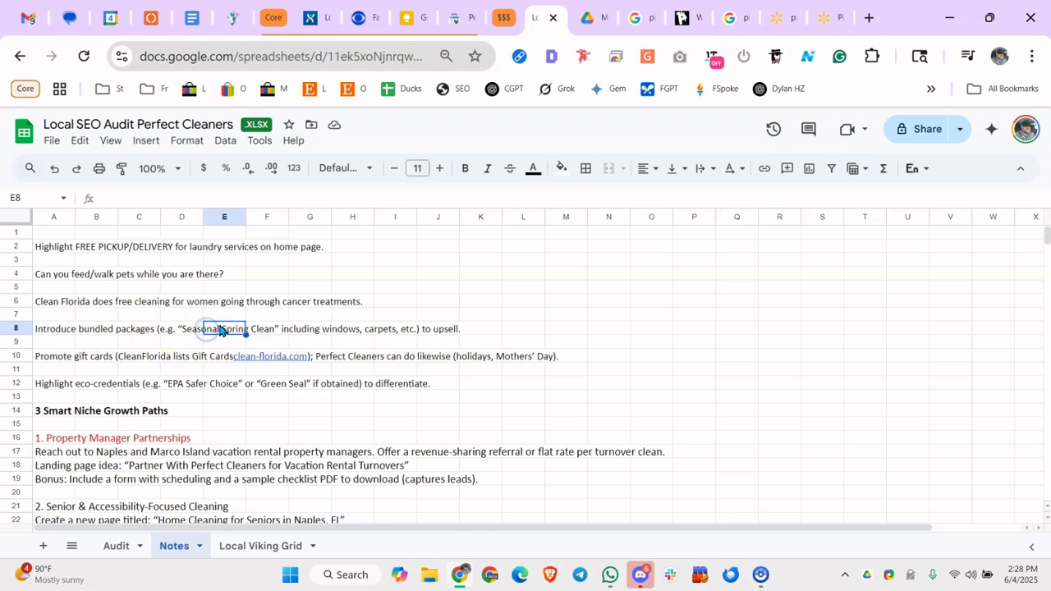
Open the Home Cleaning Service page on the Perfect Cleaners website and search it for "season", checking the cleaning checklists
{"action": "left_click", "coordinate": [232, 18]}
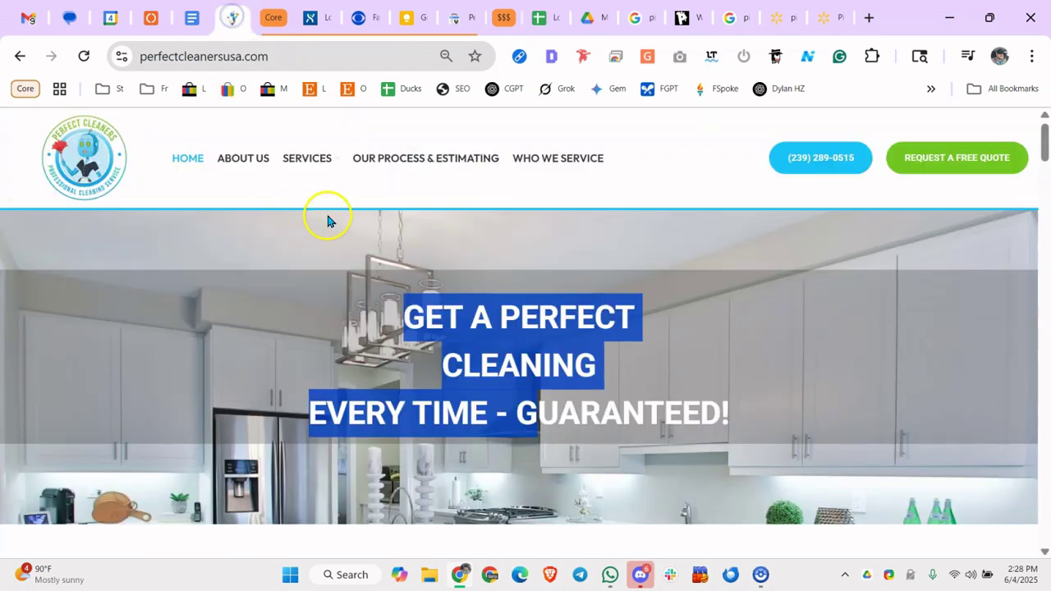
{"action": "mouse_move", "coordinate": [320, 161]}
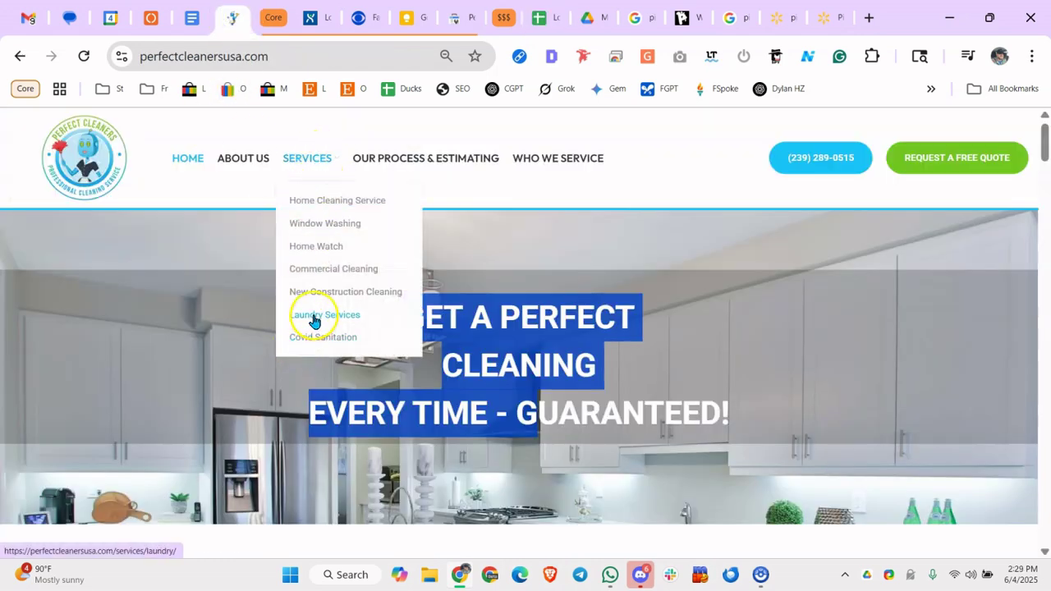
{"action": "left_click", "coordinate": [335, 200]}
{"action": "scroll", "coordinate": [411, 280], "scroll_direction": "down", "scroll_amount": 7}
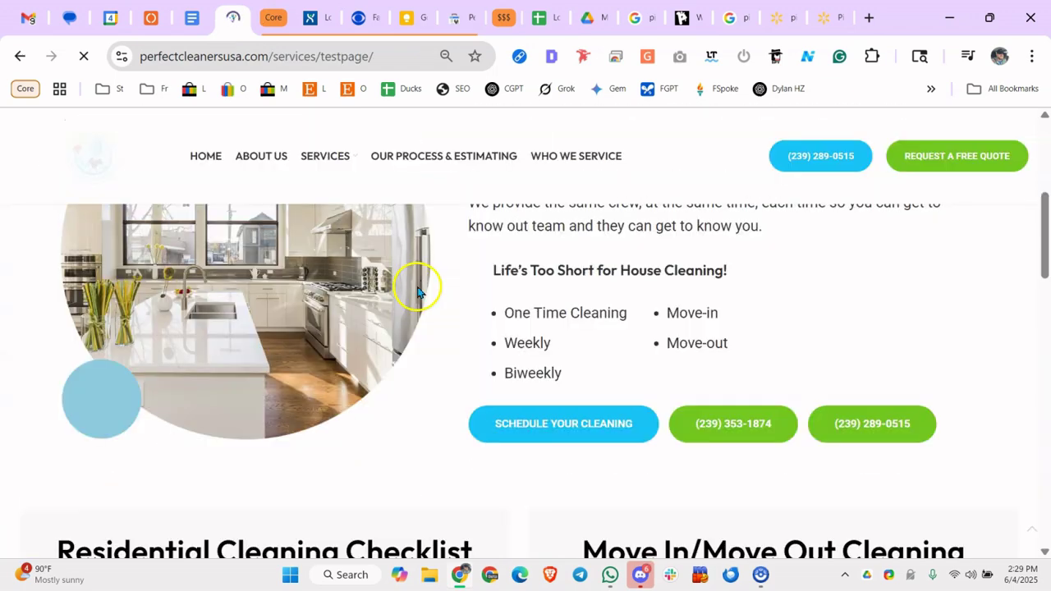
{"action": "key", "text": "ctrl+f"}
{"action": "type", "text": "season"}
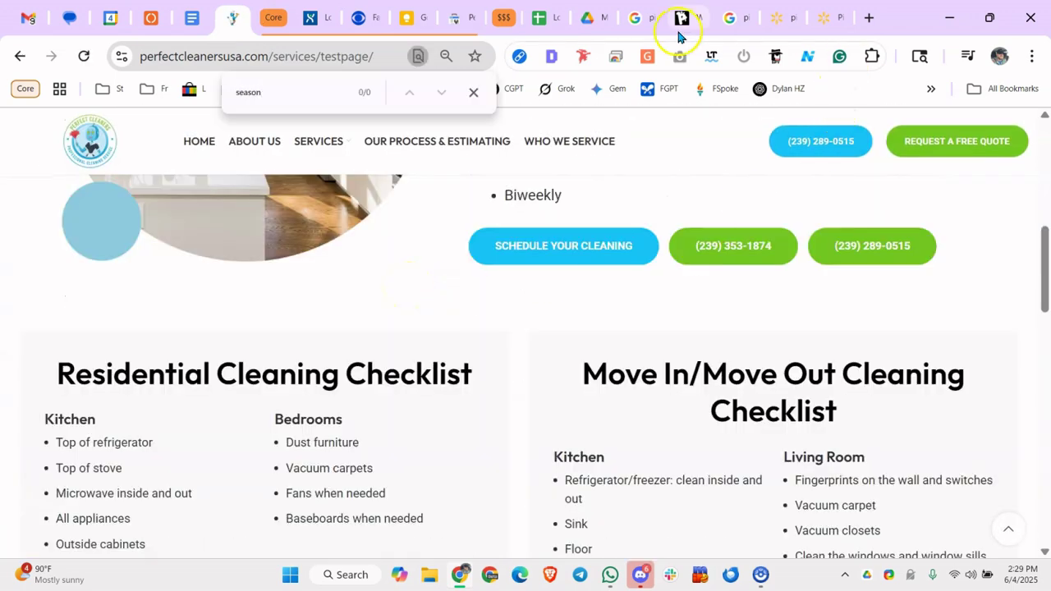
{"action": "scroll", "coordinate": [558, 277], "scroll_direction": "down", "scroll_amount": 5}
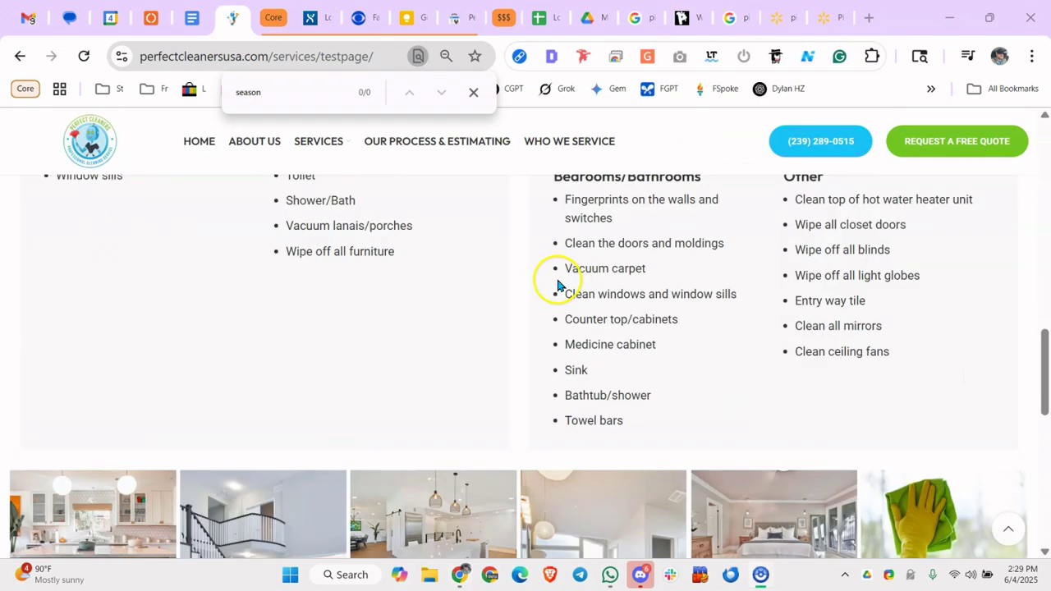
{"action": "scroll", "coordinate": [687, 331], "scroll_direction": "down", "scroll_amount": 4}
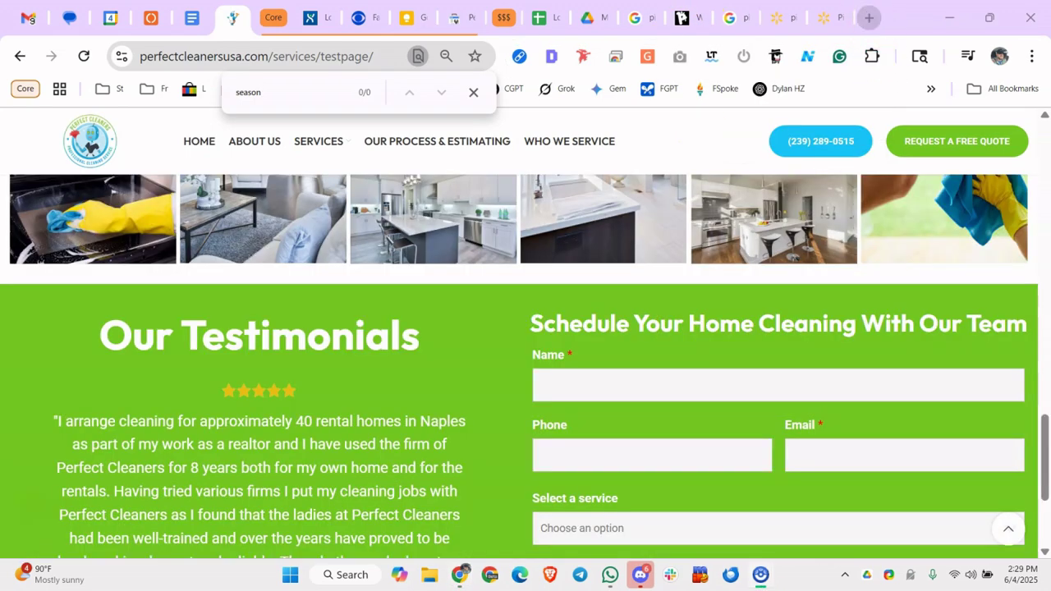
{"action": "left_click", "coordinate": [864, 11]}
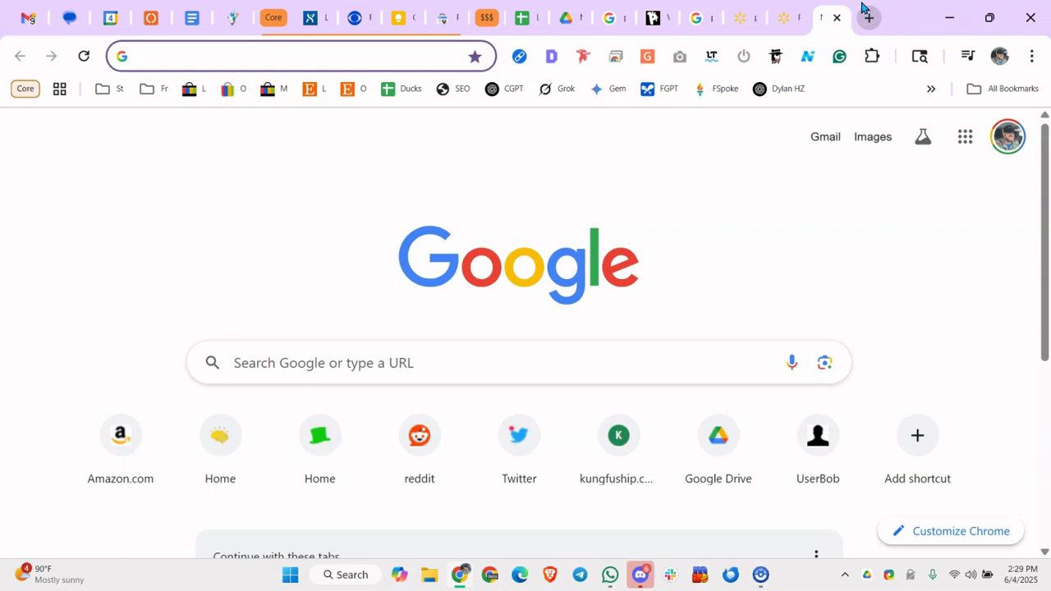
{"action": "type", "text": "seasonal cleaning apc"}
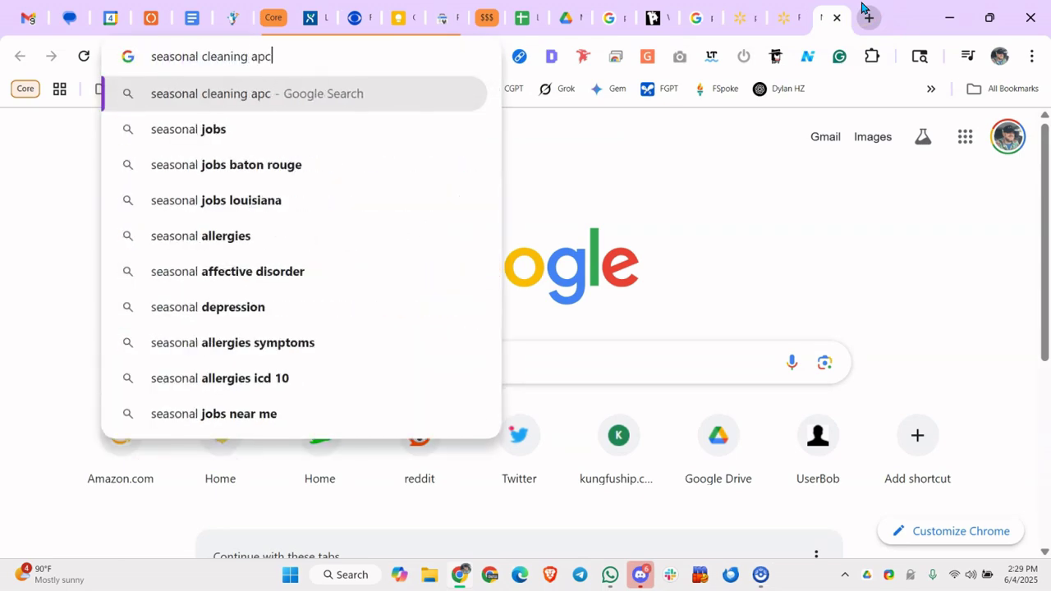
{"action": "type", "text": "lag"}
{"action": "key", "text": "Escape"}
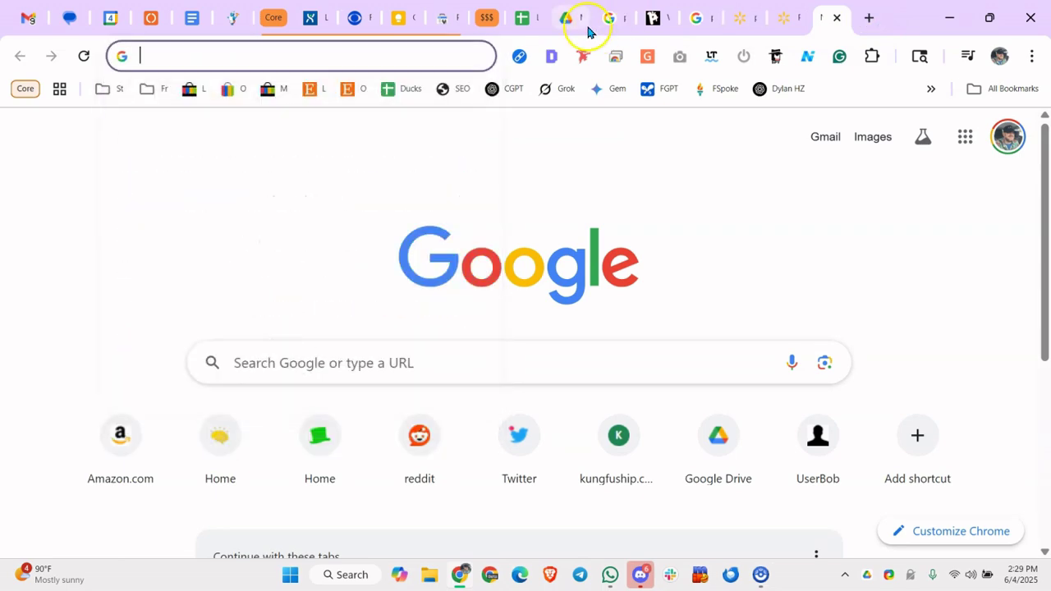
Return to the audit spreadsheet's Notes sheet and review the bundled package and gift card suggestions in rows 8 and 10
{"action": "left_click", "coordinate": [525, 20]}
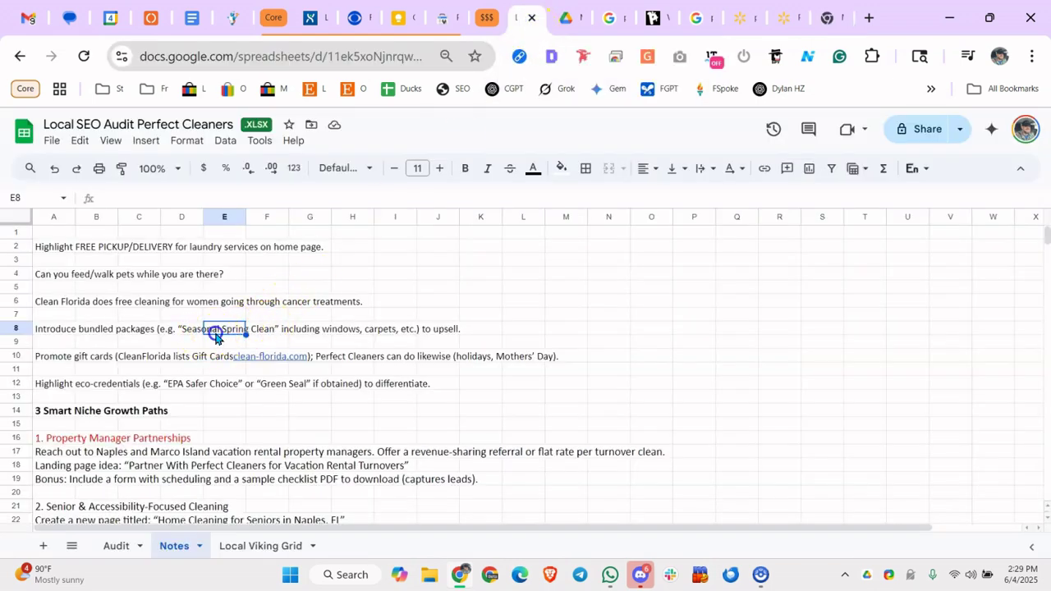
{"action": "left_click", "coordinate": [293, 335]}
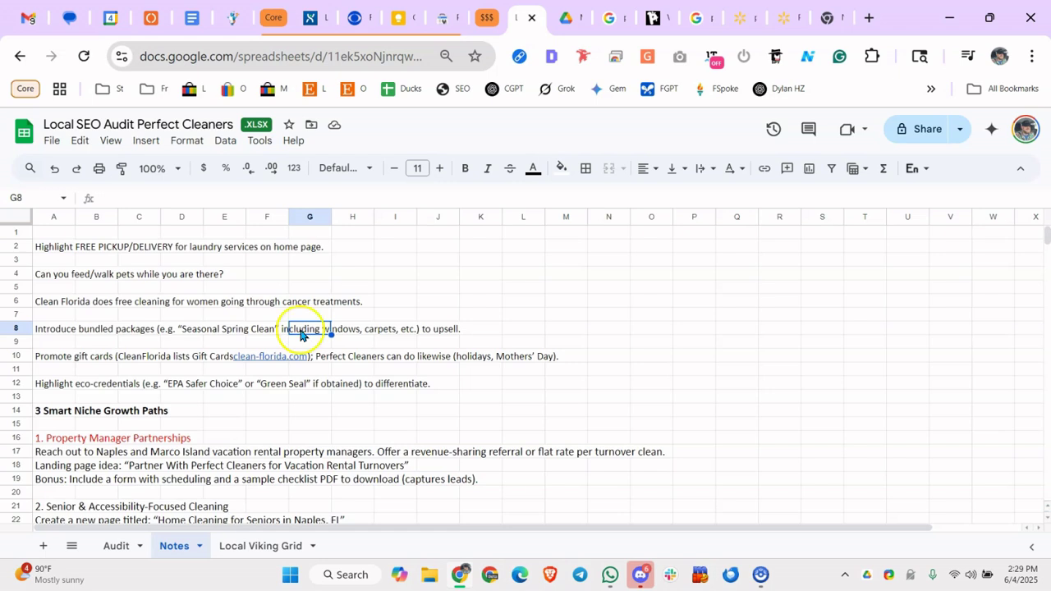
{"action": "left_click", "coordinate": [51, 356]}
{"action": "left_click", "coordinate": [362, 342]}
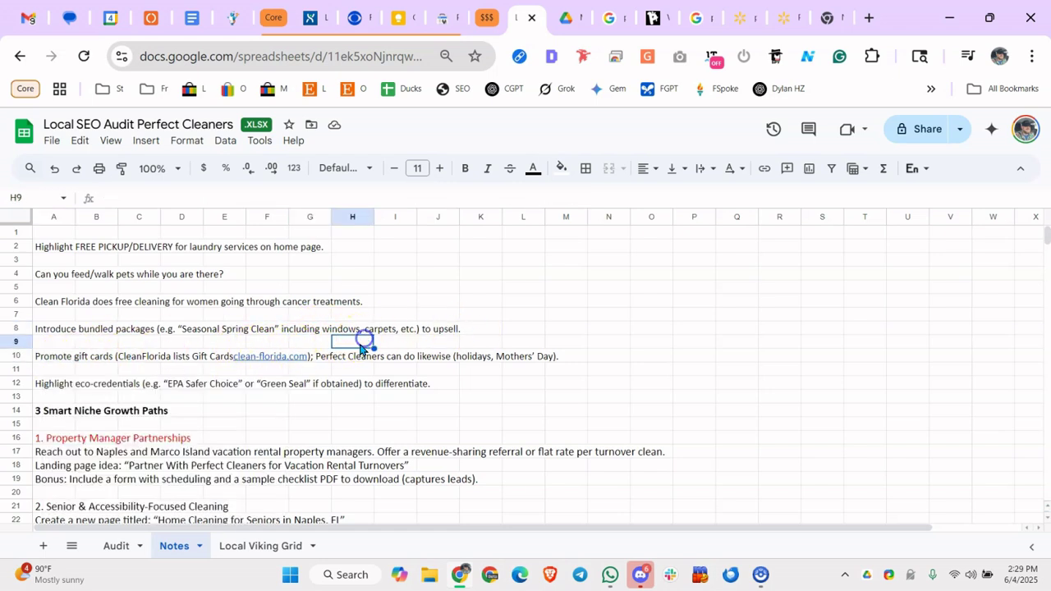
{"action": "left_click", "coordinate": [90, 357]}
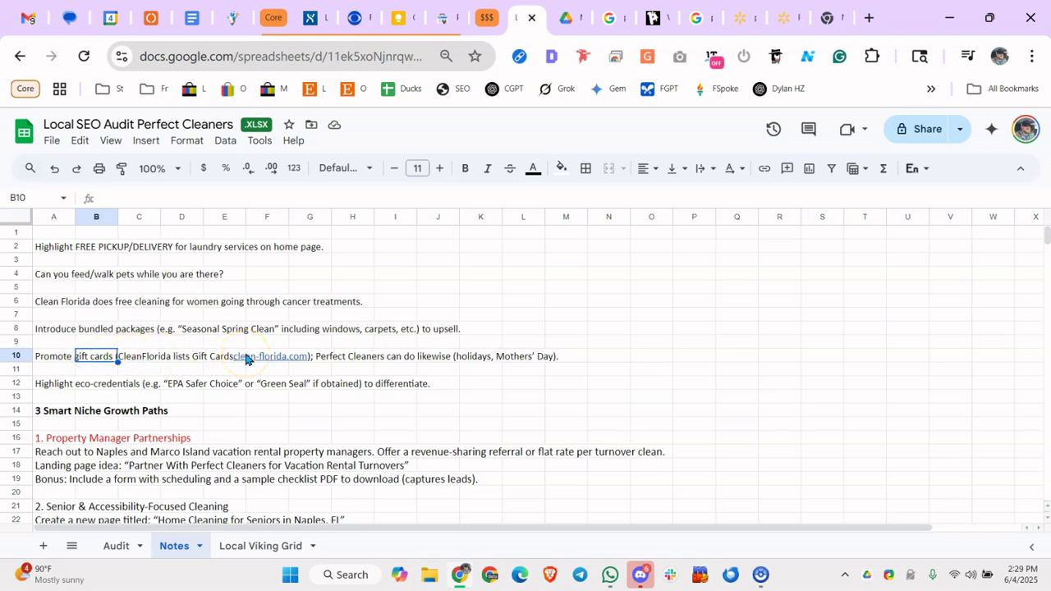
{"action": "left_click", "coordinate": [395, 362]}
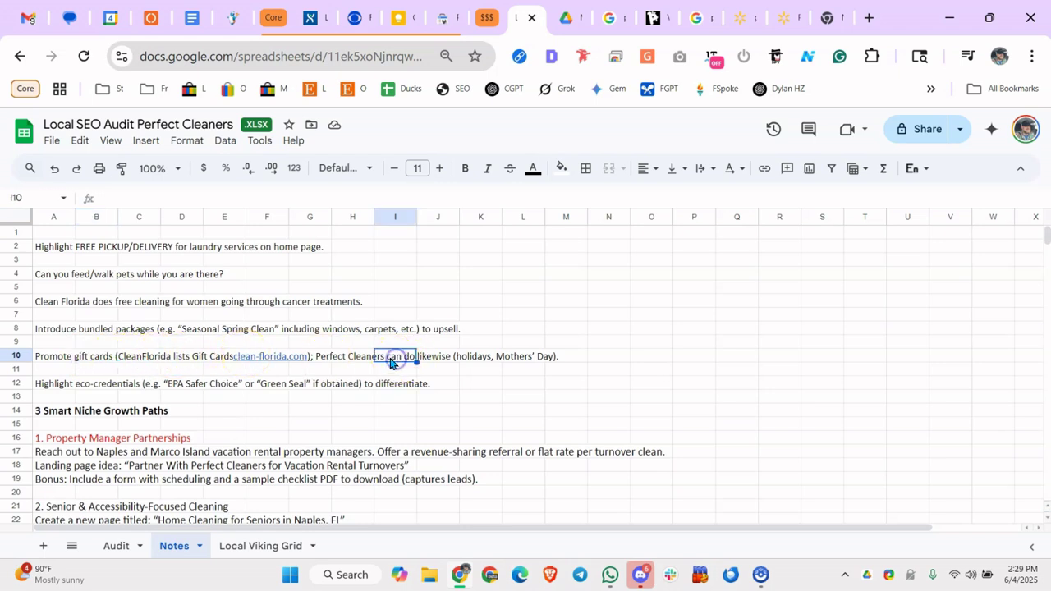
{"action": "left_click", "coordinate": [464, 357]}
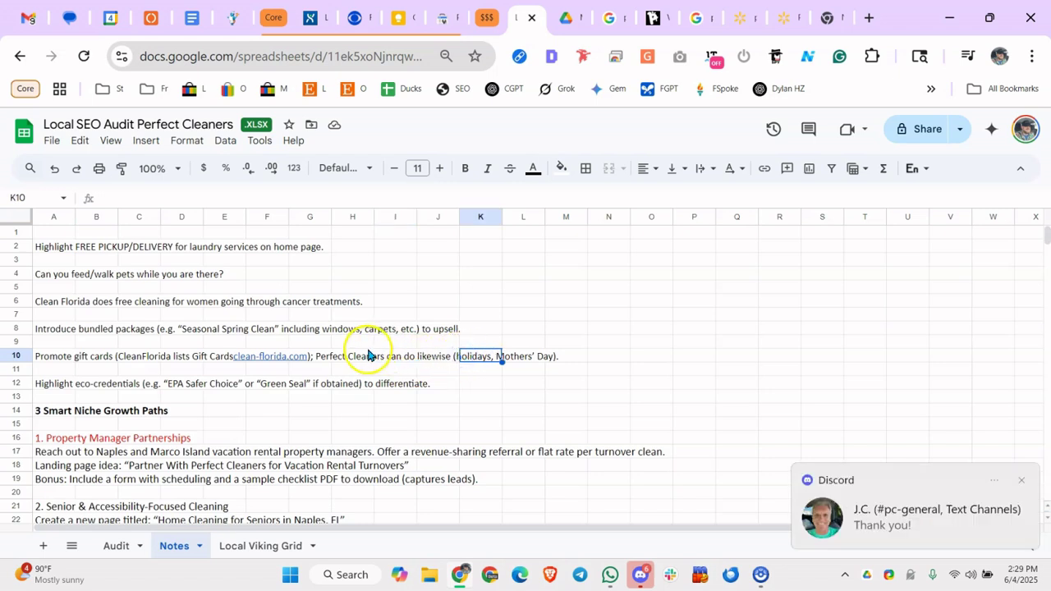
{"action": "left_click", "coordinate": [1022, 480]}
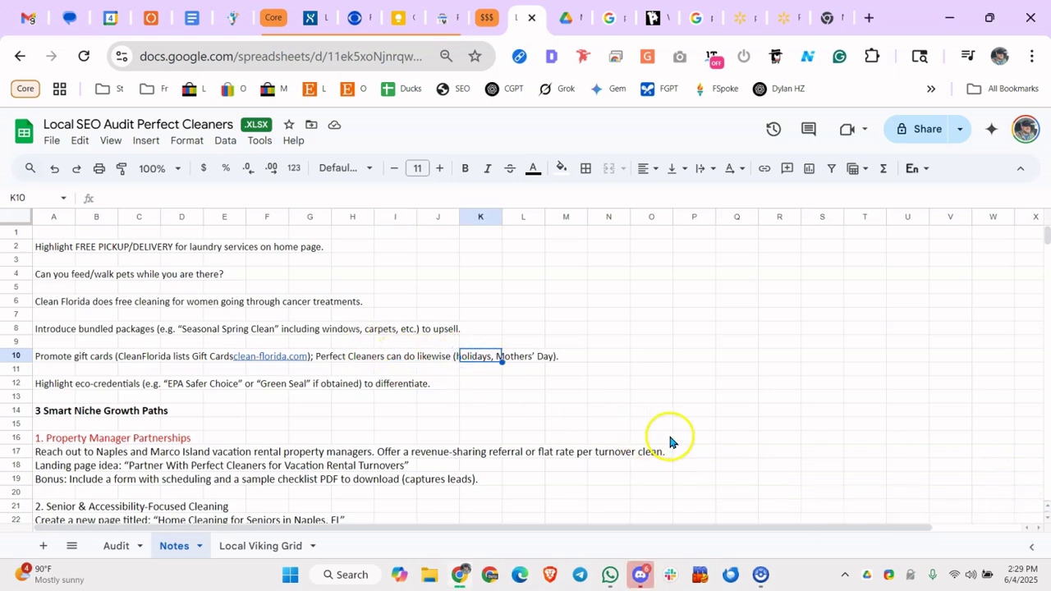
{"action": "left_click", "coordinate": [360, 361]}
{"action": "left_click", "coordinate": [408, 358]}
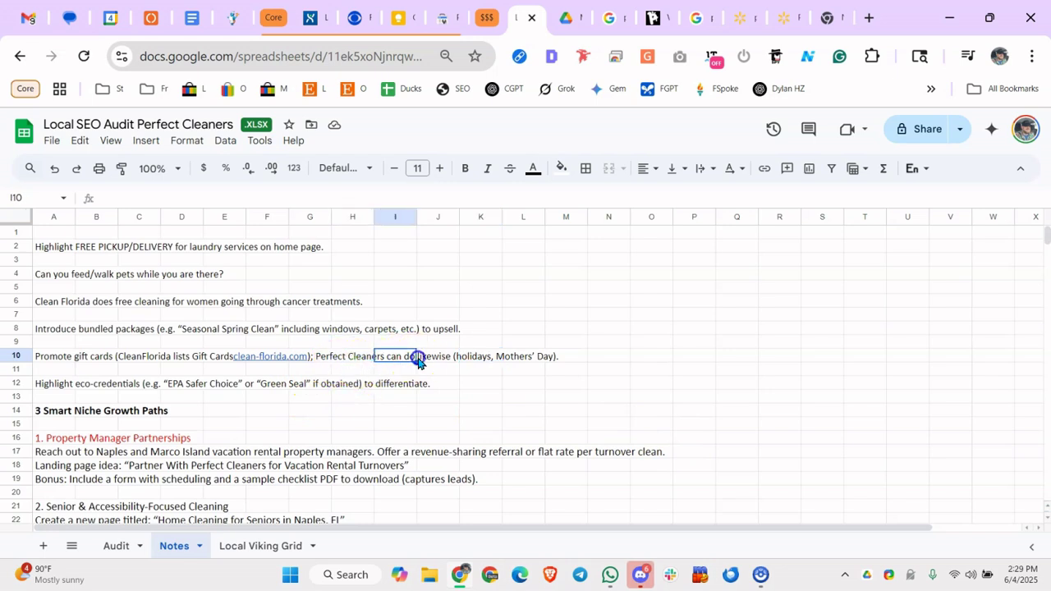
{"action": "left_click", "coordinate": [283, 357]}
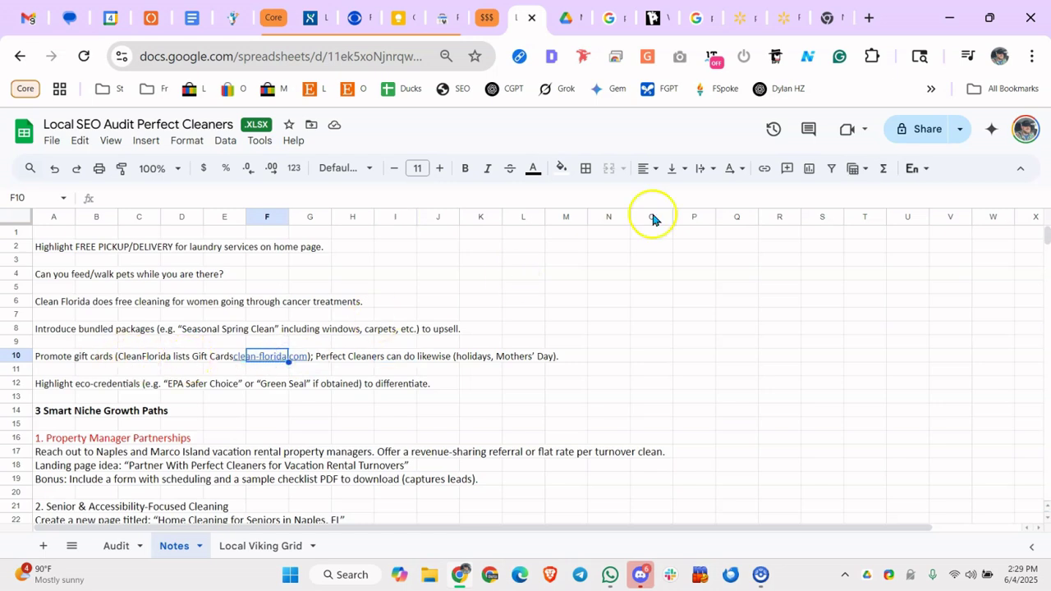
Close the unneeded shopping, Google search and Google Drive tabs beyond the audit spreadsheet, and collapse the Core tab group
{"action": "left_click", "coordinate": [698, 17]}
{"action": "key", "text": "ctrl+w"}
{"action": "key", "text": "ctrl+w"}
{"action": "key", "text": "ctrl+w"}
{"action": "key", "text": "ctrl+w"}
{"action": "key", "text": "ctrl+w"}
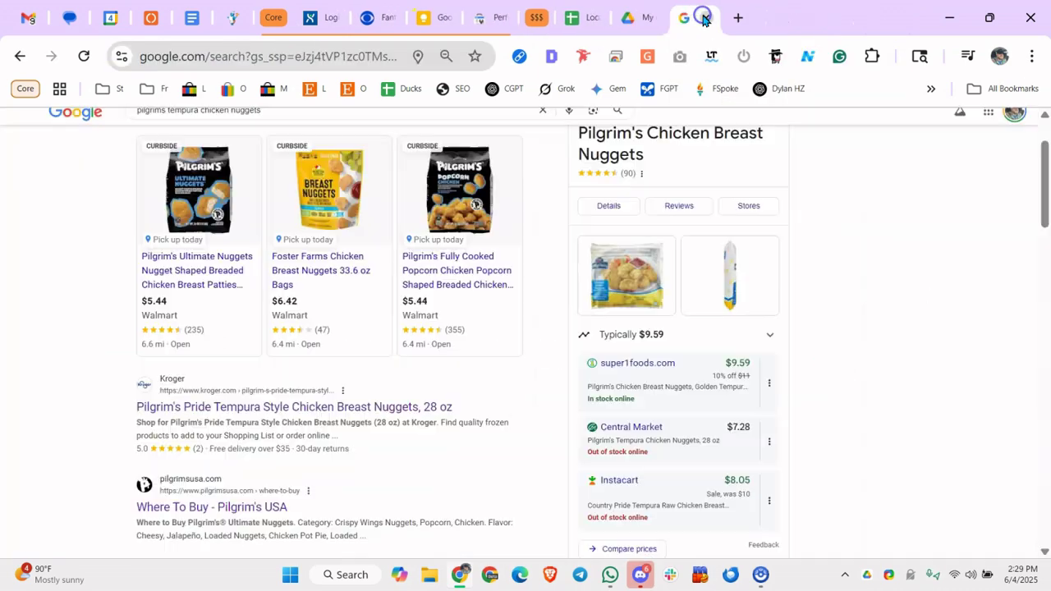
{"action": "left_click", "coordinate": [703, 17]}
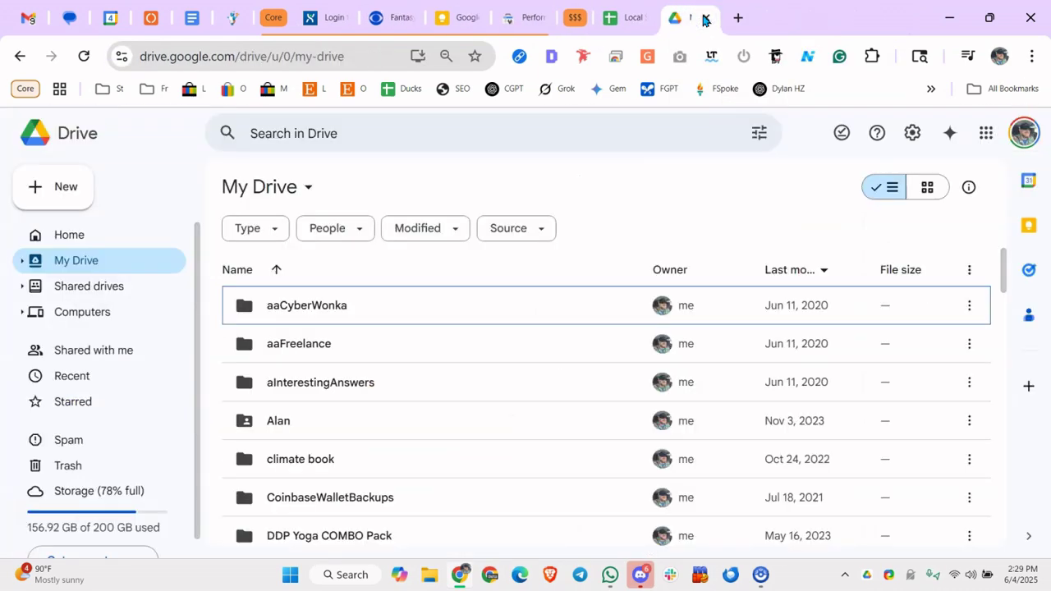
{"action": "left_click", "coordinate": [703, 17]}
{"action": "left_click", "coordinate": [266, 16]}
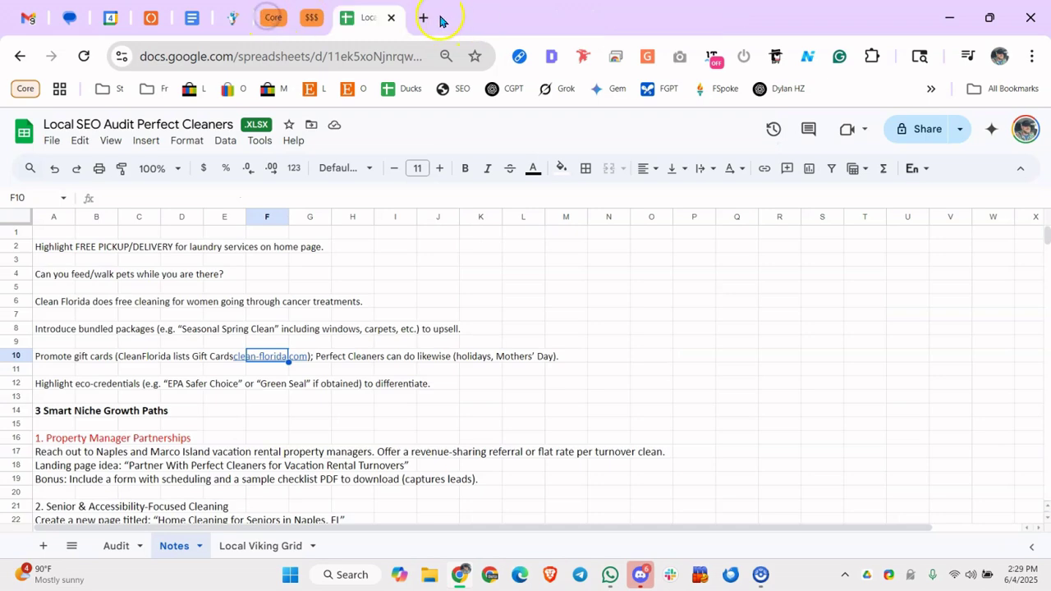
Open the competitor site clean-florida.com in a new tab and pin that tab
{"action": "left_click", "coordinate": [440, 18]}
{"action": "type", "text": "clean"}
{"action": "key", "text": "Return"}
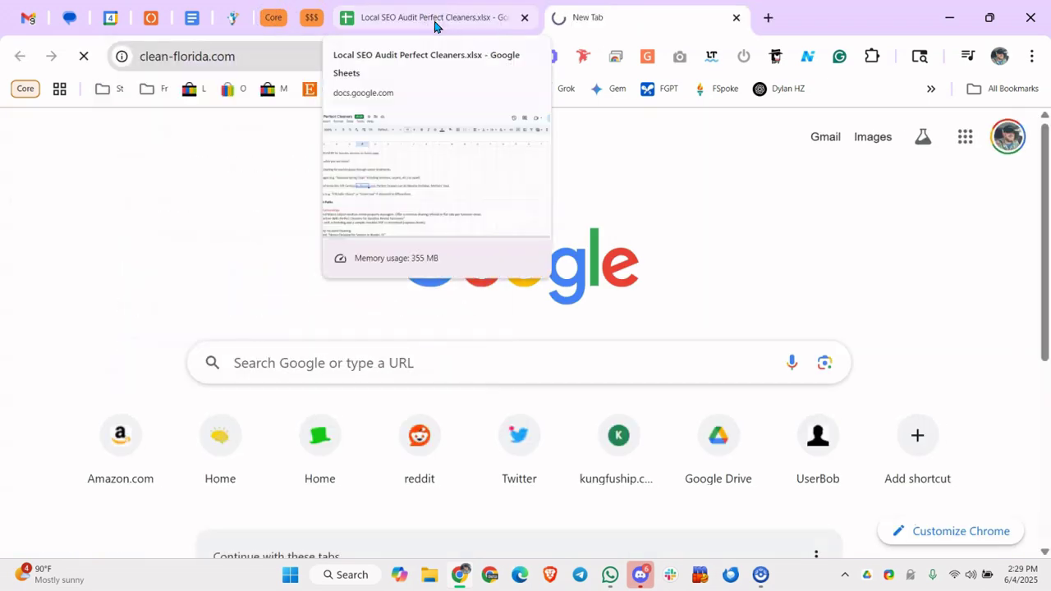
{"action": "right_click", "coordinate": [624, 18]}
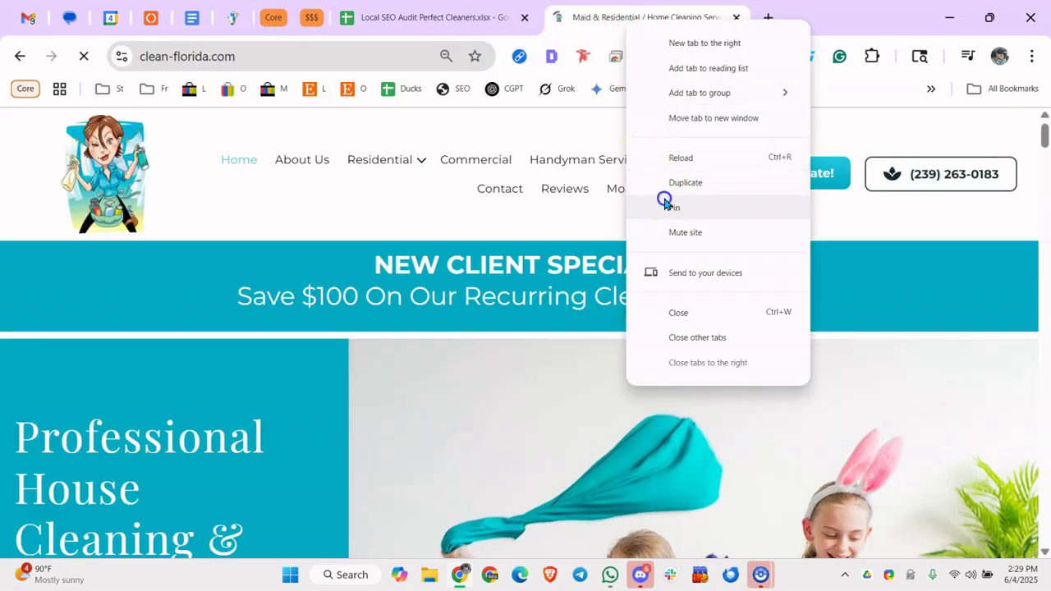
{"action": "left_click", "coordinate": [665, 201]}
Open the competitor page judithscleaning.com/blank-2 in a new tab and pin that tab
{"action": "left_click", "coordinate": [593, 16]}
{"action": "type", "text": "judithscleaning.com/blank-2"}
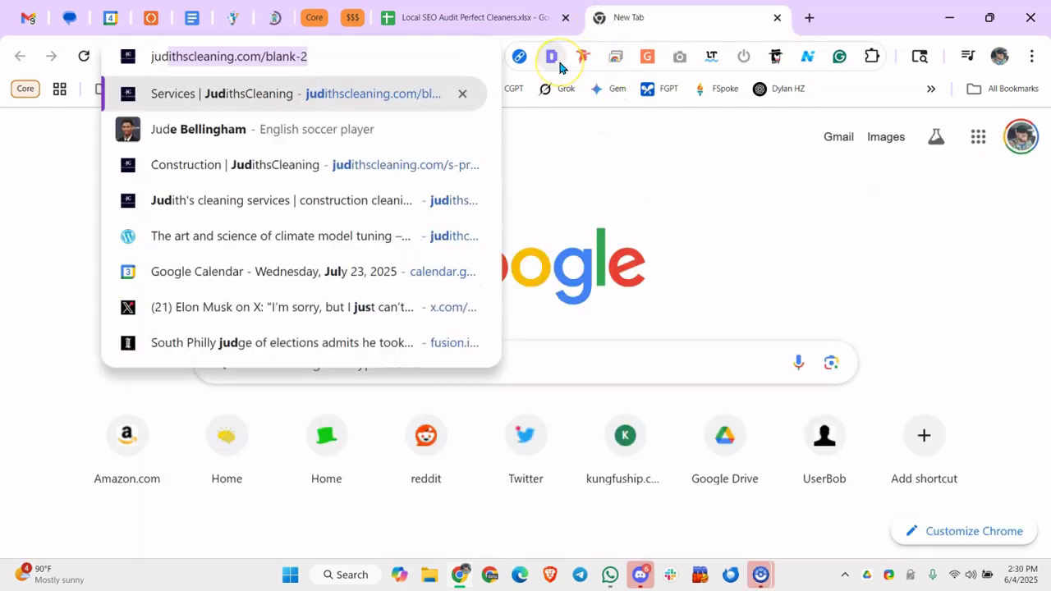
{"action": "key", "text": "Return"}
{"action": "right_click", "coordinate": [606, 24]}
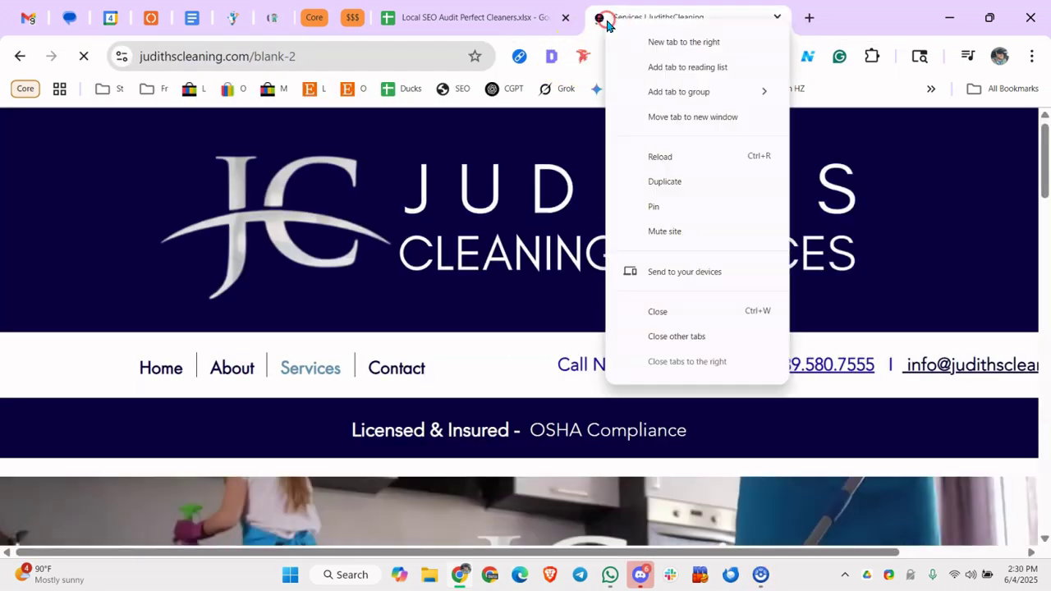
{"action": "left_click", "coordinate": [680, 206]}
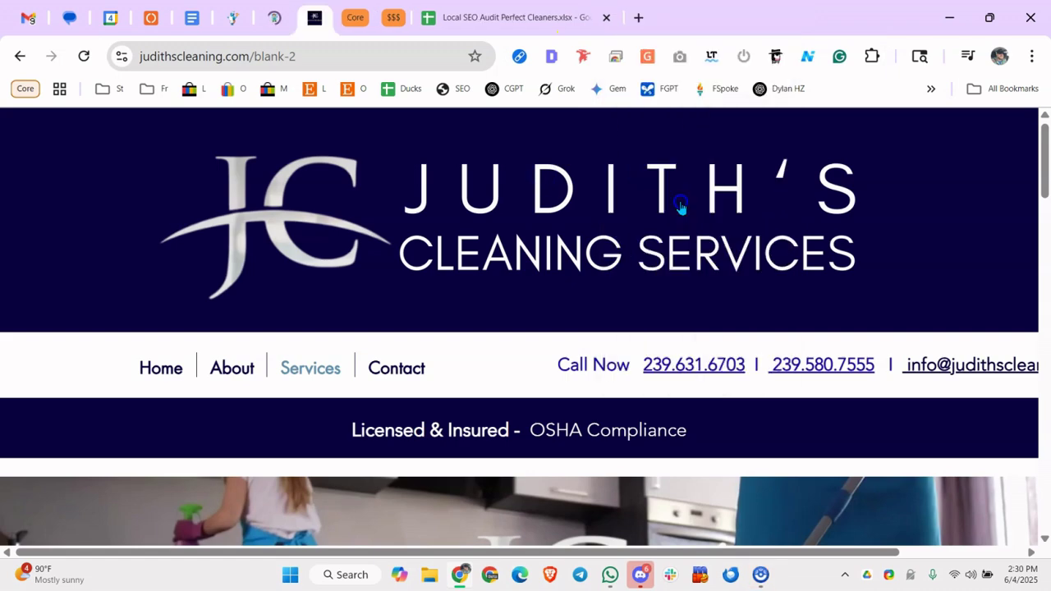
Review the clean-florida.com home page, including its residential services list, new client special, customer reviews and team photos
{"action": "left_click", "coordinate": [273, 17]}
{"action": "mouse_move", "coordinate": [325, 160]}
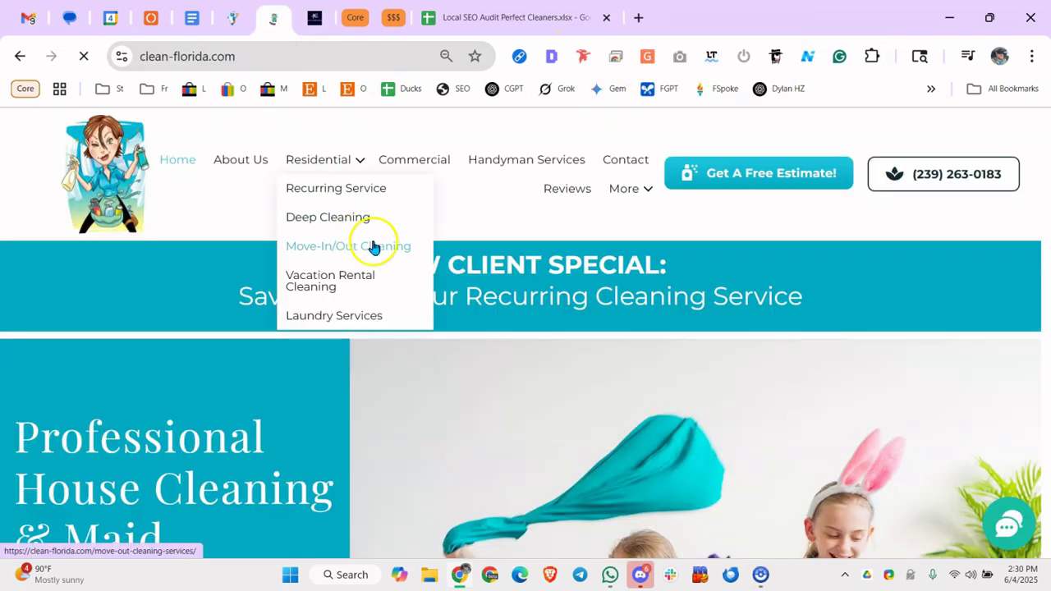
{"action": "left_click", "coordinate": [371, 345]}
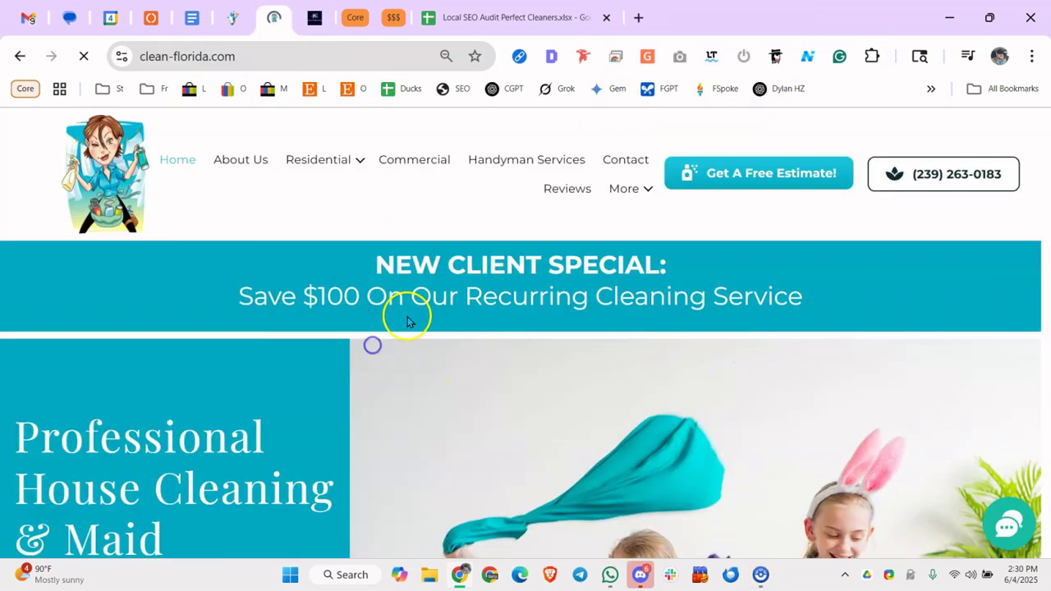
{"action": "double_click", "coordinate": [525, 296]}
{"action": "left_click", "coordinate": [481, 237]}
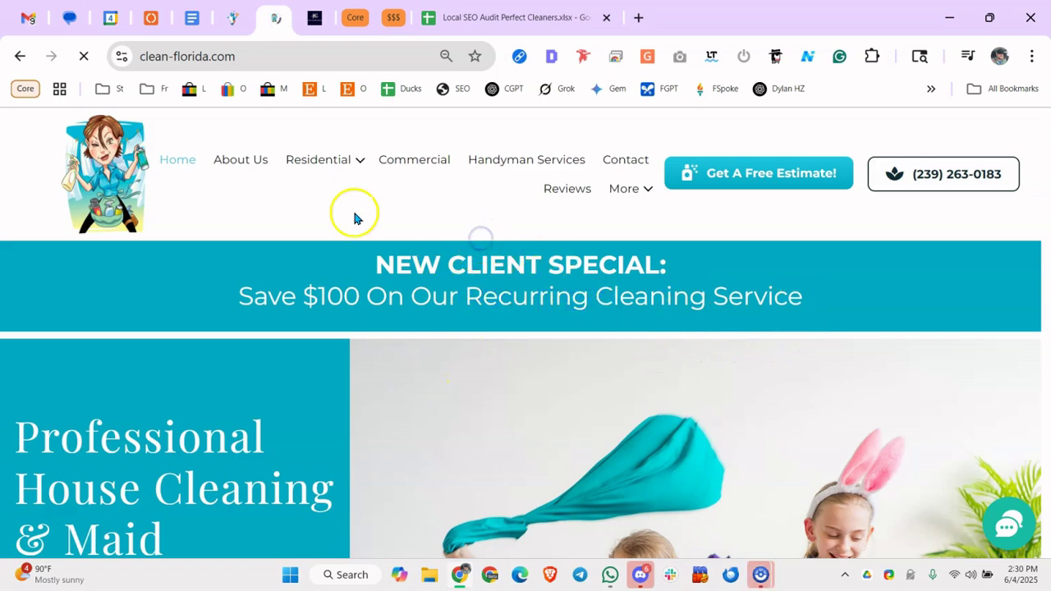
{"action": "scroll", "coordinate": [411, 356], "scroll_direction": "down", "scroll_amount": 9}
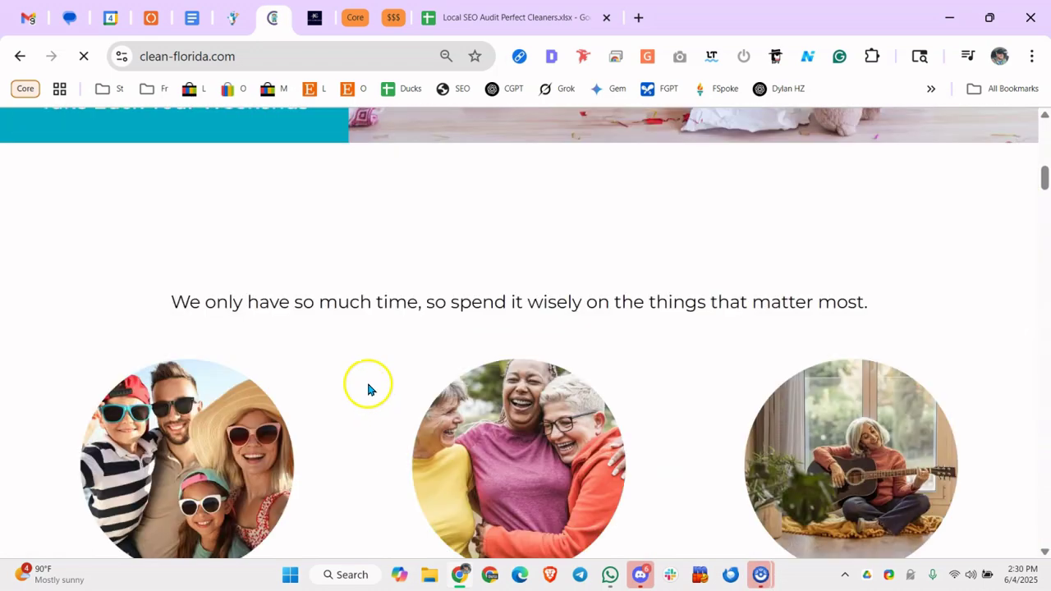
{"action": "scroll", "coordinate": [369, 384], "scroll_direction": "down", "scroll_amount": 2}
{"action": "scroll", "coordinate": [369, 382], "scroll_direction": "up", "scroll_amount": 3}
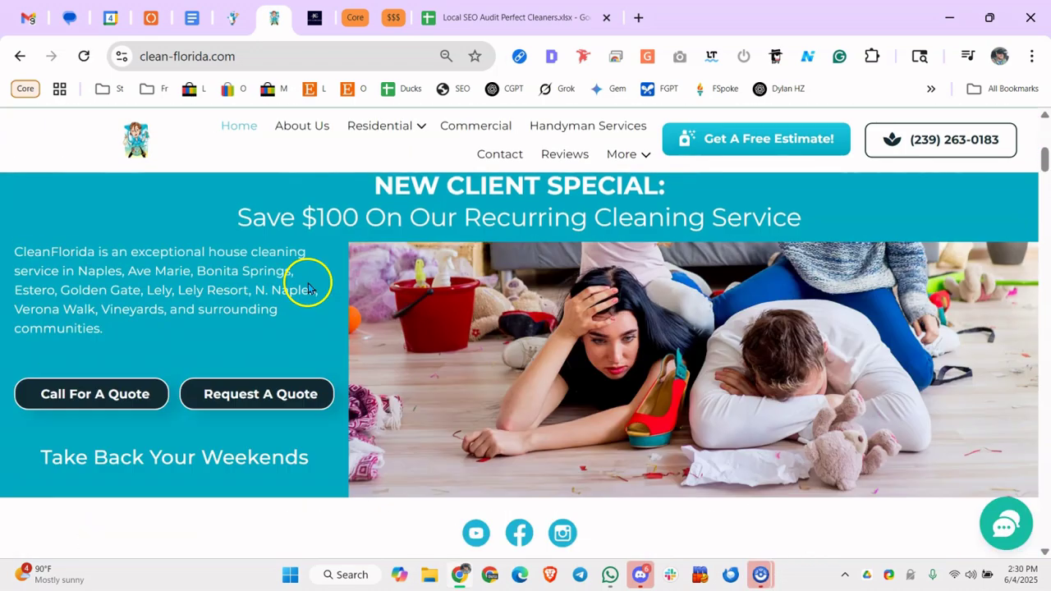
{"action": "scroll", "coordinate": [308, 287], "scroll_direction": "down", "scroll_amount": 10}
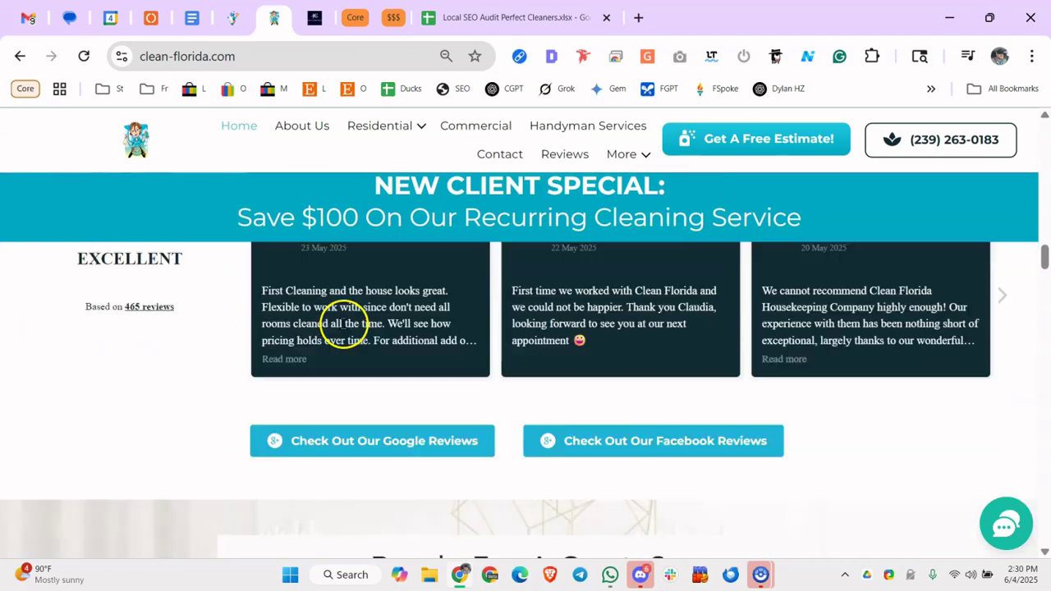
{"action": "scroll", "coordinate": [370, 335], "scroll_direction": "down", "scroll_amount": 10}
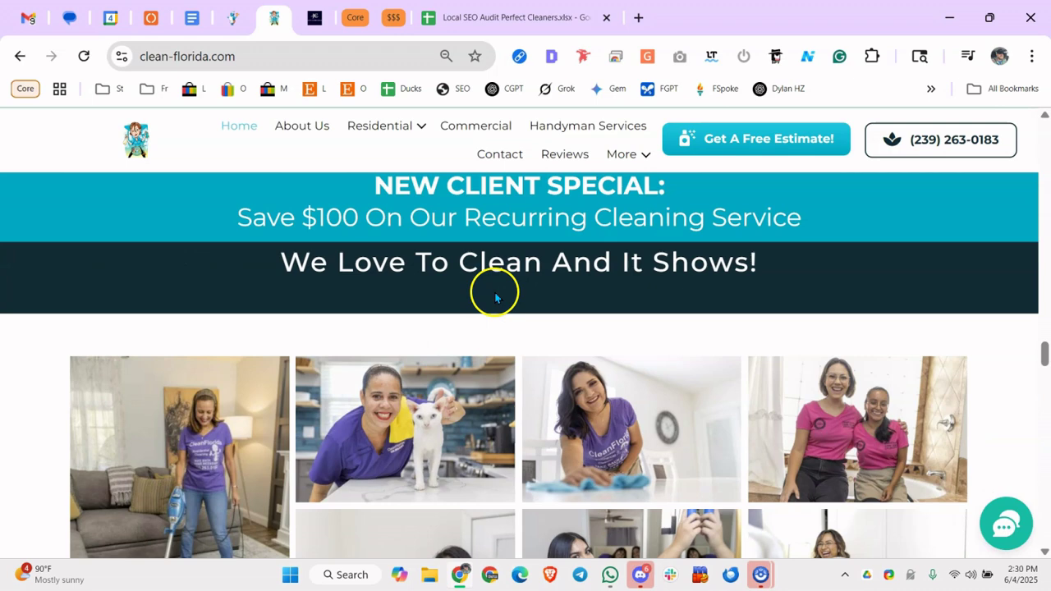
Return to the audit spreadsheet's Notes sheet and review the eco-credentials suggestion in row 12, including EPA Safer Choice and Green Seal
{"action": "left_click", "coordinate": [465, 17]}
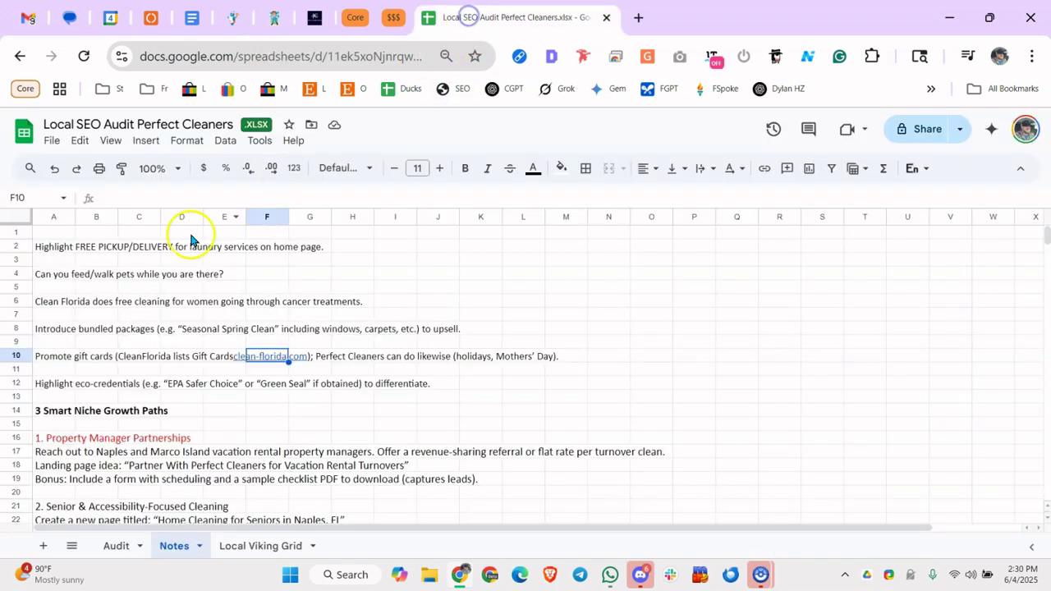
{"action": "left_click", "coordinate": [96, 359]}
{"action": "left_click", "coordinate": [70, 395]}
{"action": "left_click", "coordinate": [97, 383]}
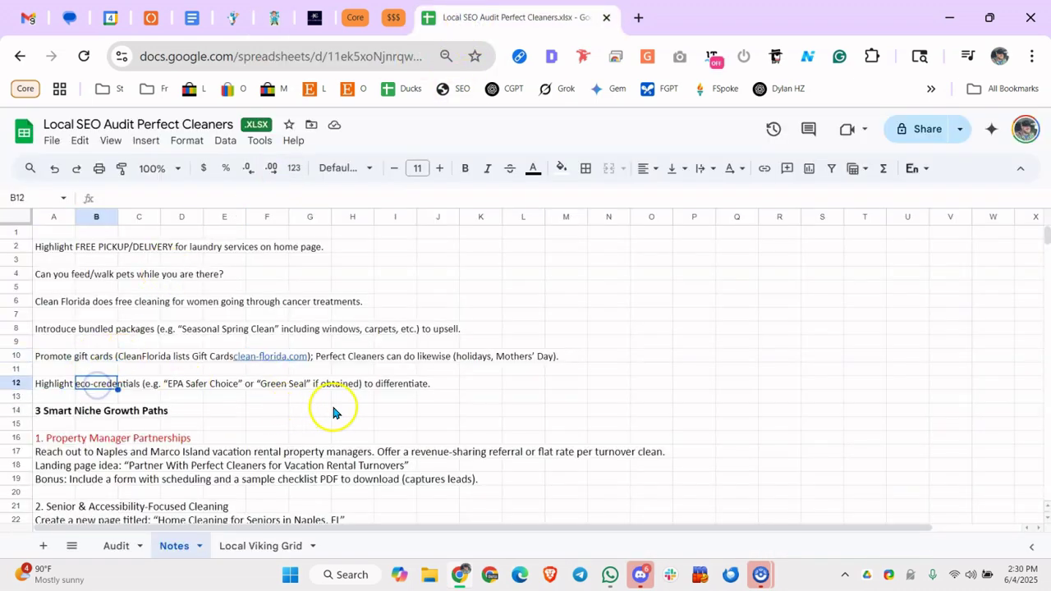
{"action": "left_click", "coordinate": [183, 387]}
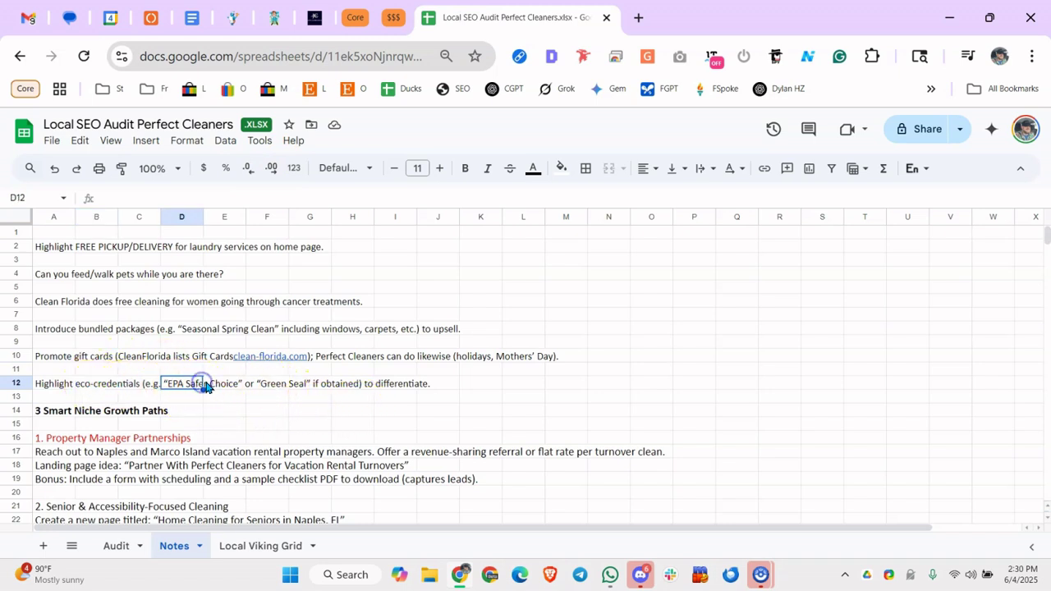
{"action": "left_click", "coordinate": [261, 413]}
{"action": "left_click", "coordinate": [222, 389]}
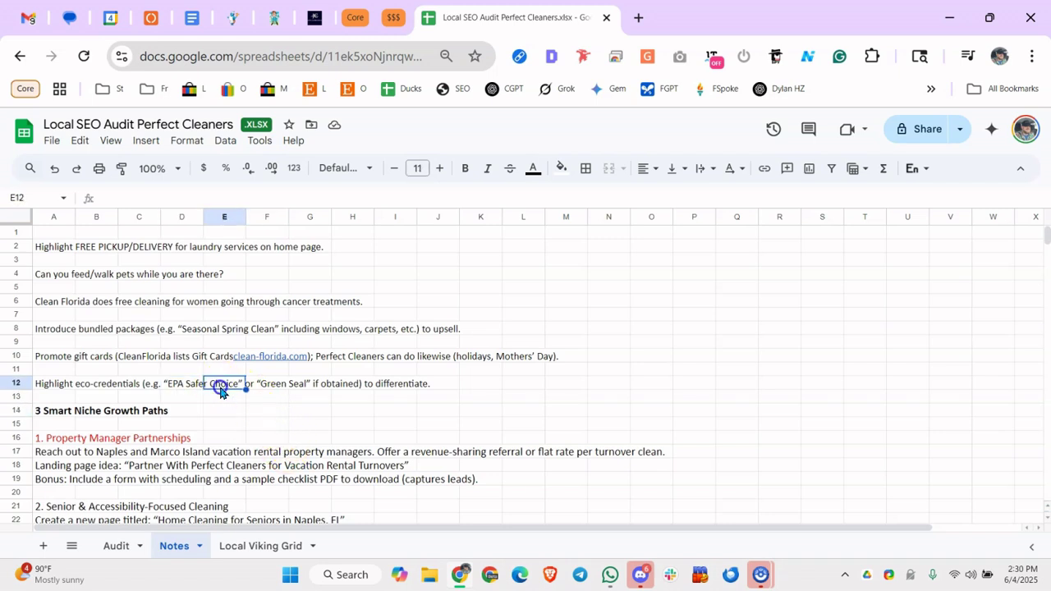
{"action": "left_click", "coordinate": [176, 393]}
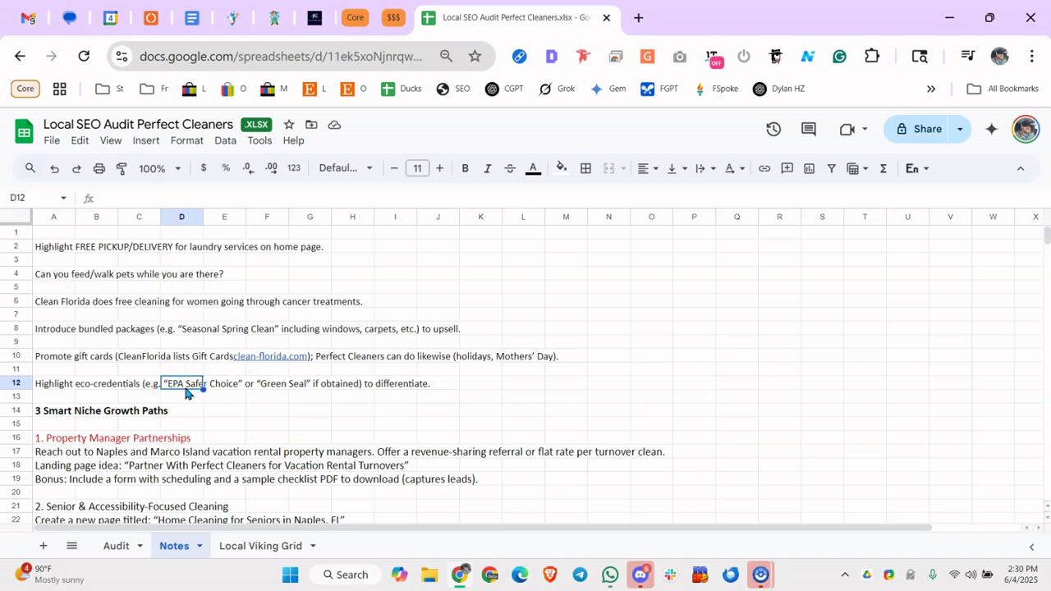
{"action": "left_click", "coordinate": [259, 387]}
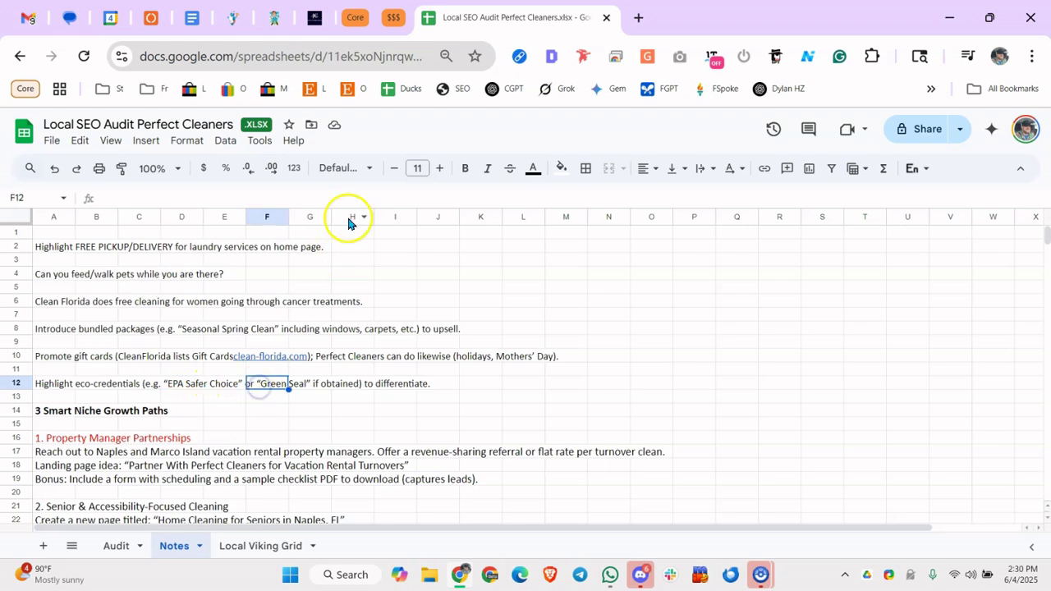
Go back to clean-florida.com and dismiss its "Secret Cleaning Hacks" eBook pop-up
{"action": "left_click", "coordinate": [274, 18]}
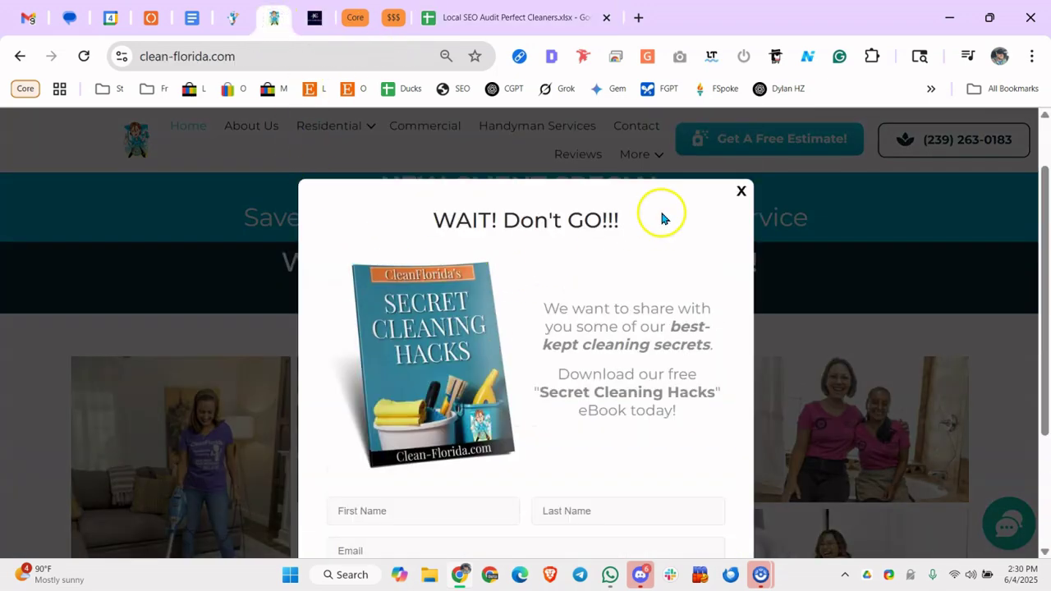
{"action": "left_click", "coordinate": [741, 191]}
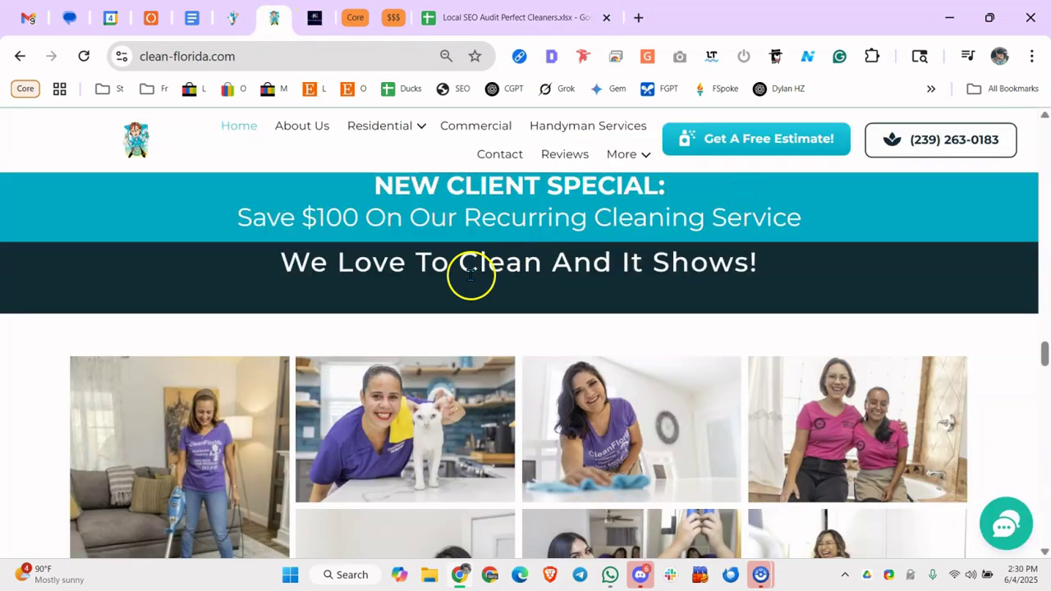
Look up the competitors listed for fake addresses in row 36 of the audit spreadsheet's Audit sheet
{"action": "left_click", "coordinate": [433, 18]}
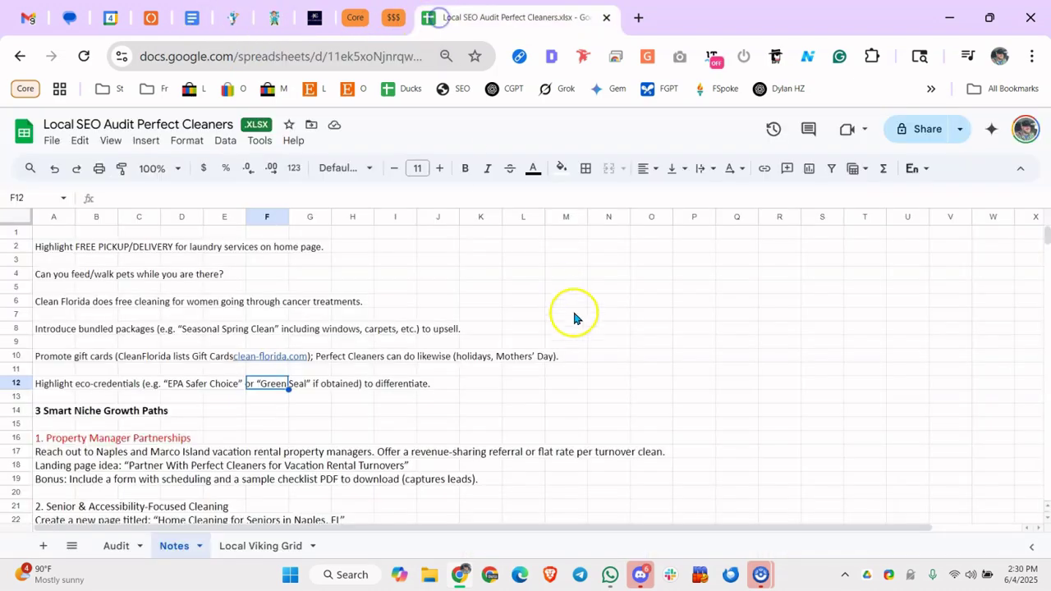
{"action": "scroll", "coordinate": [573, 317], "scroll_direction": "down", "scroll_amount": 5}
{"action": "left_click", "coordinate": [109, 549]}
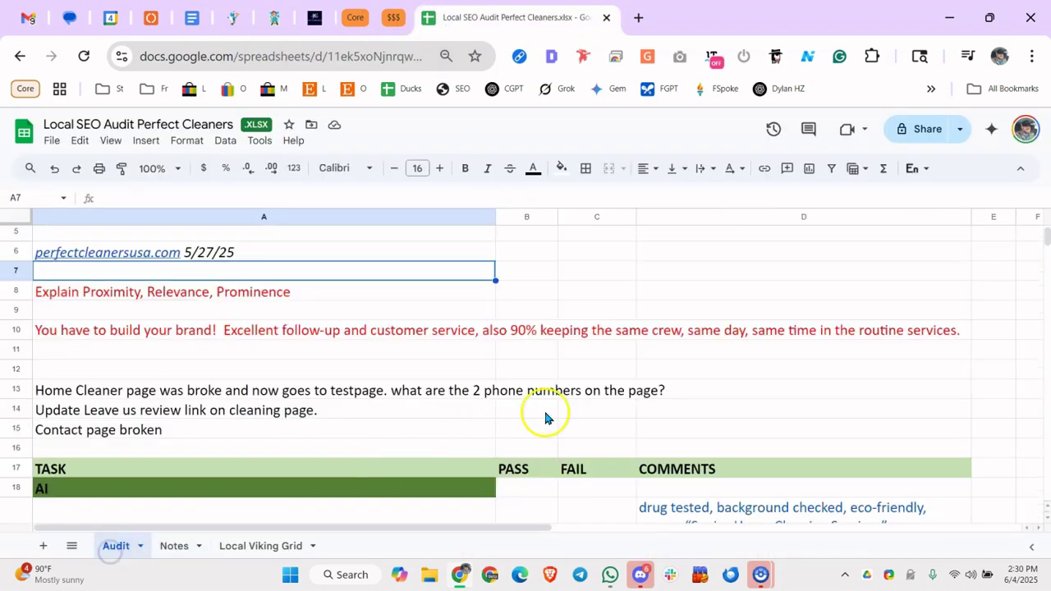
{"action": "scroll", "coordinate": [545, 418], "scroll_direction": "down", "scroll_amount": 5}
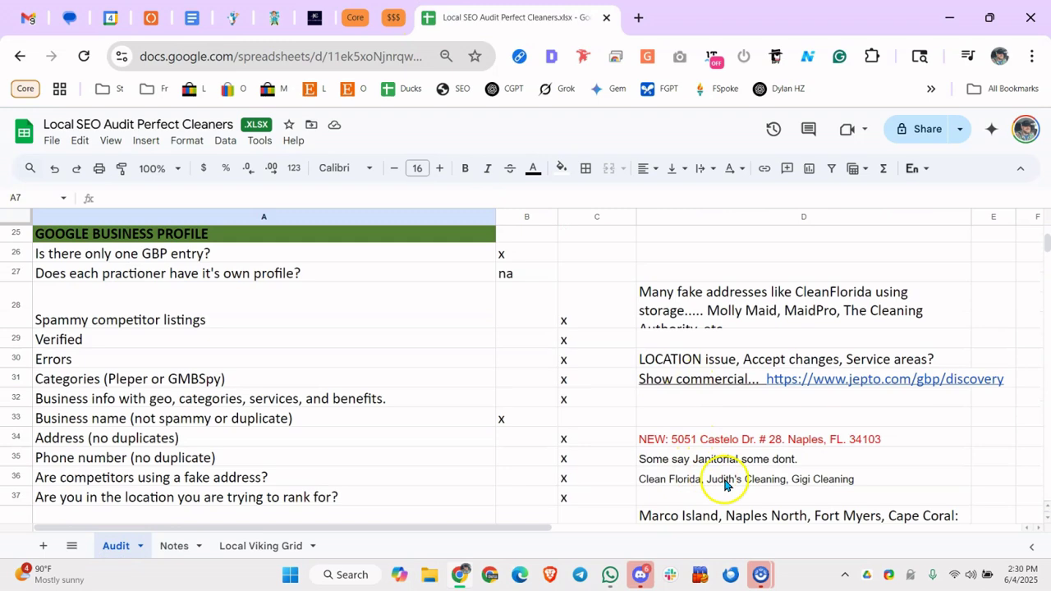
Open the competitor page gigiclean.net/house-cleaning-services in a new tab and pin that tab
{"action": "left_click", "coordinate": [628, 25]}
{"action": "type", "text": "gigi"}
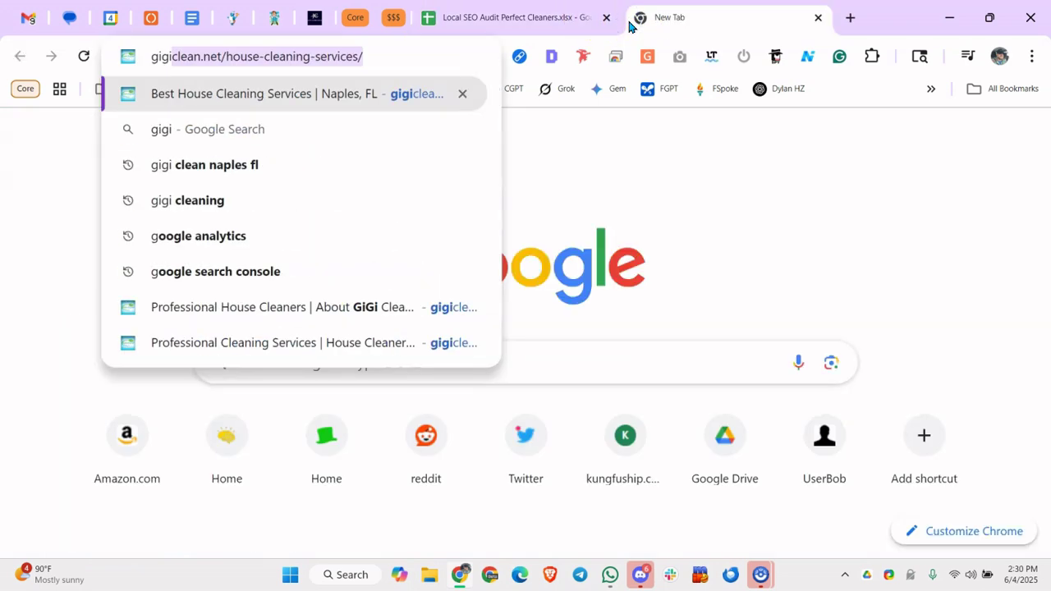
{"action": "key", "text": "Return"}
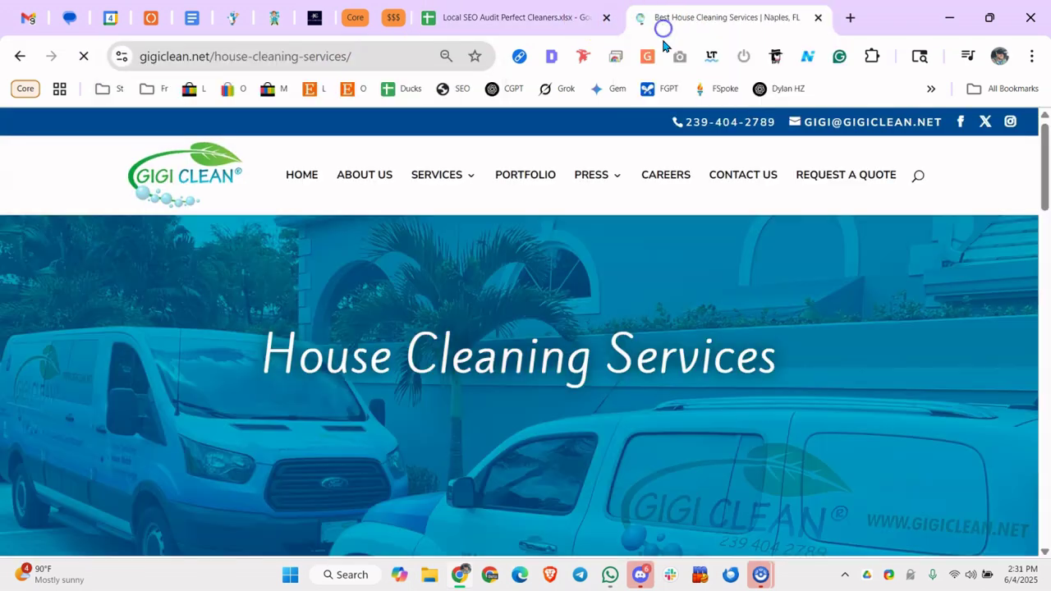
{"action": "right_click", "coordinate": [663, 25]}
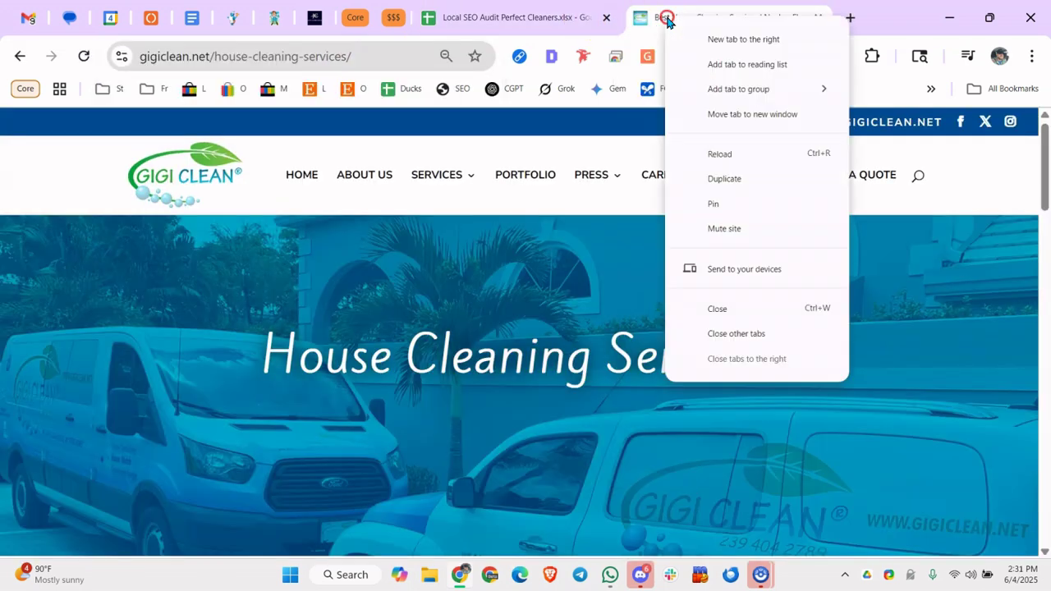
{"action": "left_click", "coordinate": [711, 203]}
Review the Gigi Clean house cleaning services page from its banner down to the footer contact details
{"action": "scroll", "coordinate": [391, 324], "scroll_direction": "down", "scroll_amount": 4}
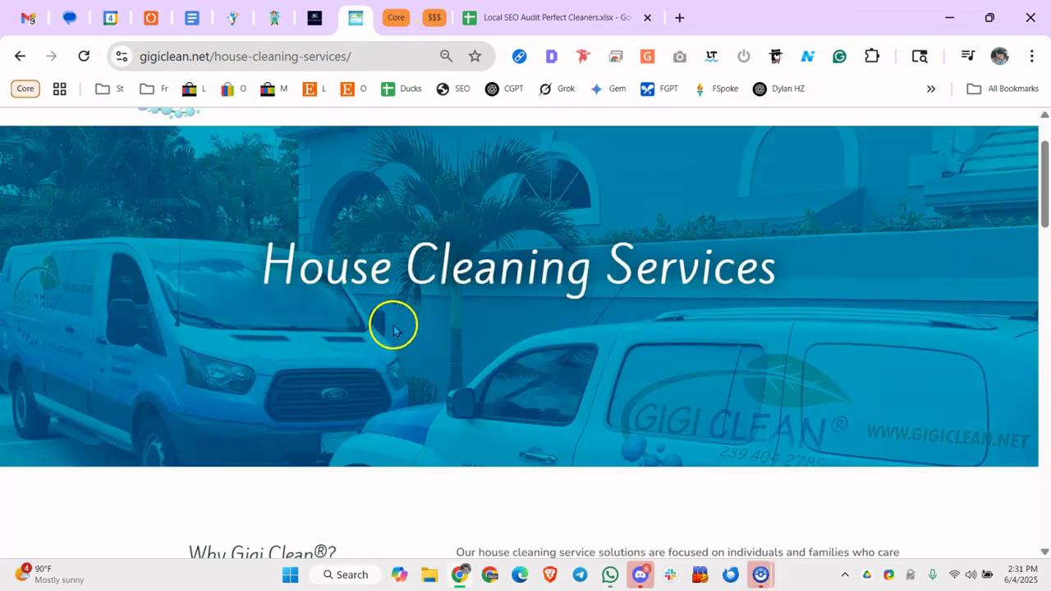
{"action": "left_click_drag", "start_coordinate": [563, 286], "coordinate": [648, 307]}
{"action": "scroll", "coordinate": [648, 307], "scroll_direction": "down", "scroll_amount": 15}
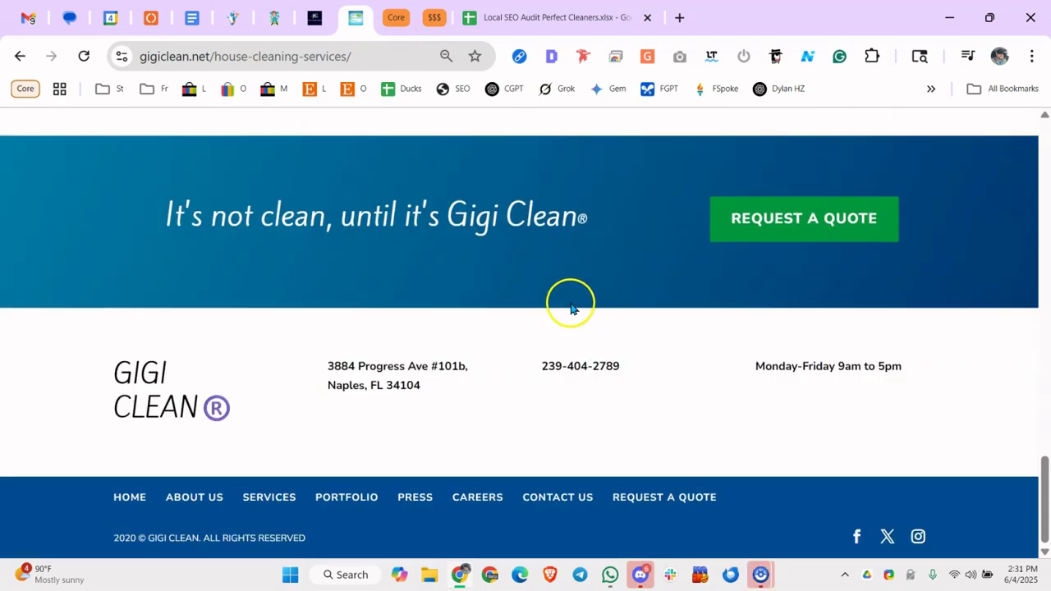
Return to clean-florida.com and examine its photo gallery, map section and quote request form
{"action": "left_click", "coordinate": [312, 18]}
{"action": "left_click", "coordinate": [276, 20]}
{"action": "scroll", "coordinate": [551, 250], "scroll_direction": "down", "scroll_amount": 8}
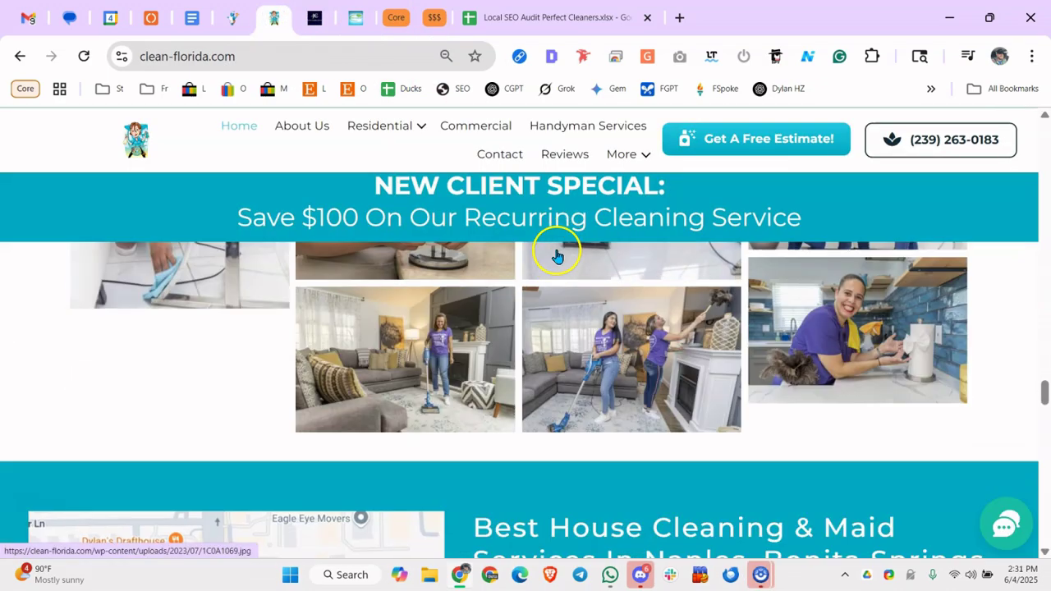
{"action": "scroll", "coordinate": [549, 261], "scroll_direction": "down", "scroll_amount": 10}
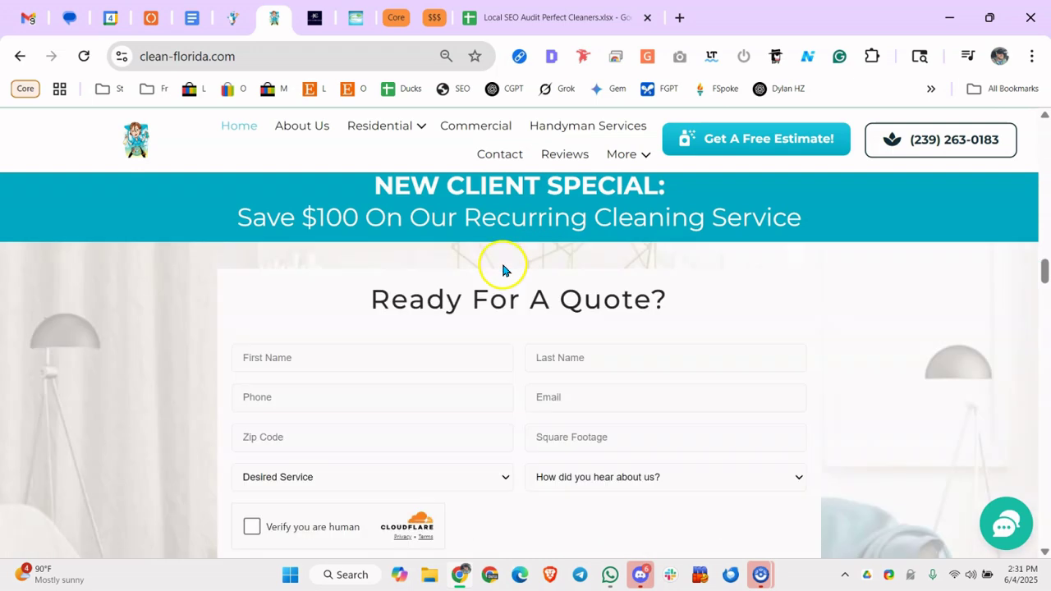
{"action": "scroll", "coordinate": [501, 265], "scroll_direction": "up", "scroll_amount": 3}
{"action": "mouse_move", "coordinate": [355, 133]}
Return to the audit spreadsheet, check the business info item in Audit row 32, and locate "3 Smart Niche Growth Paths" on the Notes sheet
{"action": "left_click", "coordinate": [547, 18]}
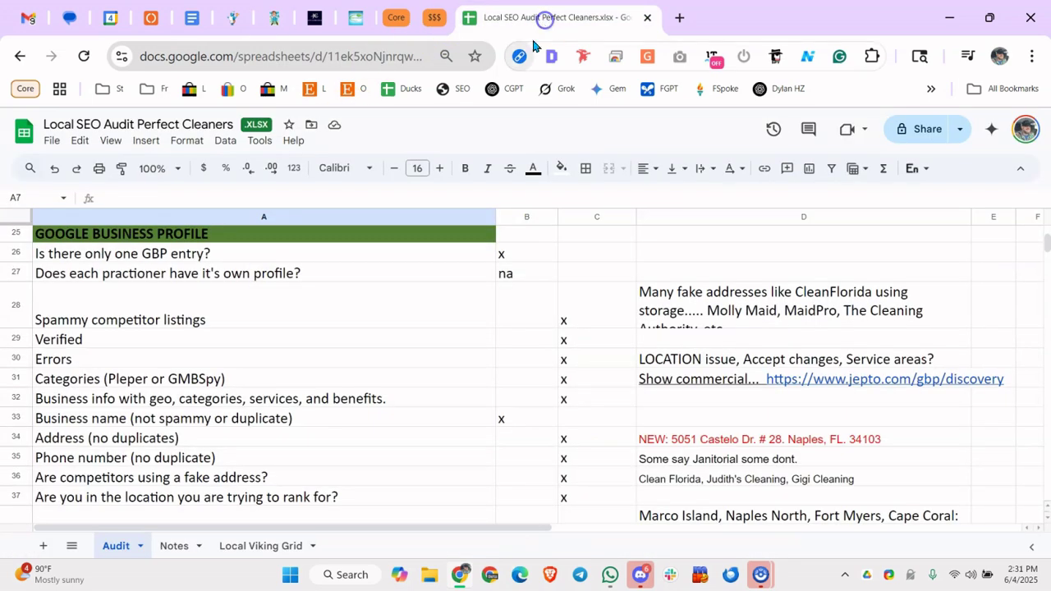
{"action": "left_click", "coordinate": [309, 396]}
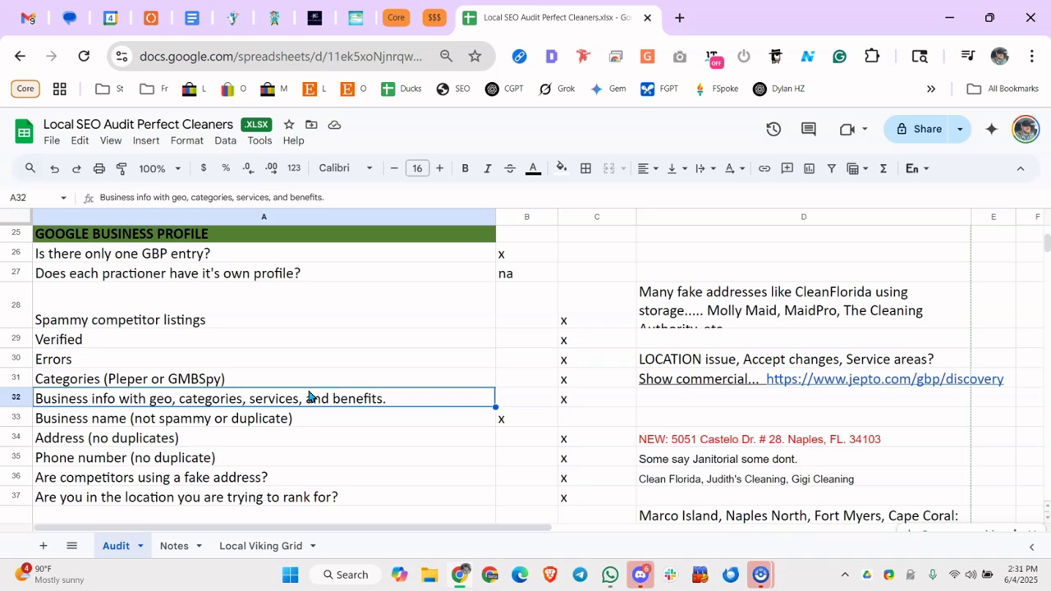
{"action": "left_click", "coordinate": [166, 545]}
{"action": "scroll", "coordinate": [209, 433], "scroll_direction": "up", "scroll_amount": 3}
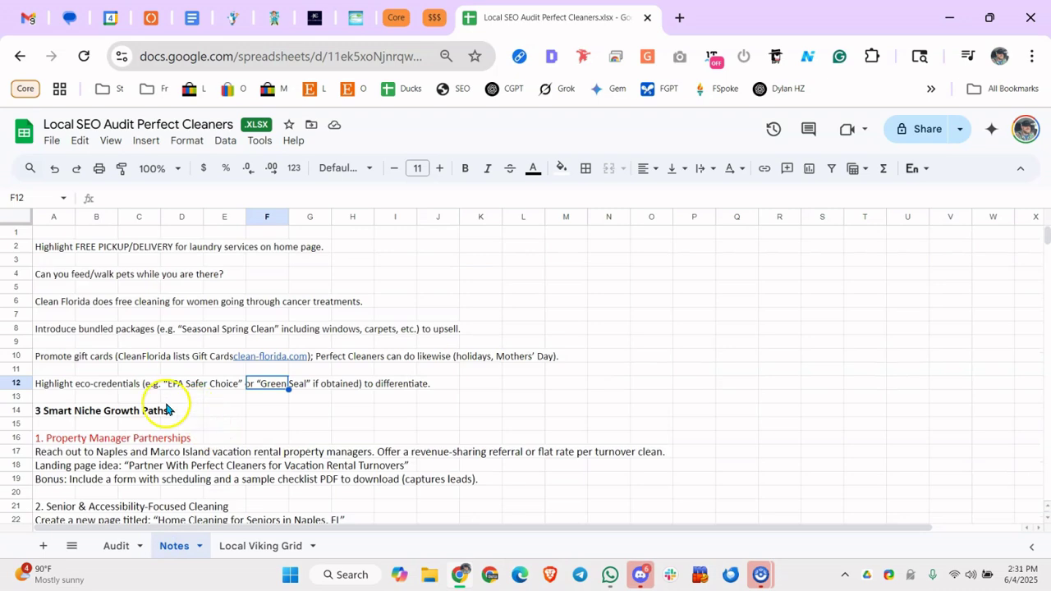
{"action": "left_click", "coordinate": [59, 413]}
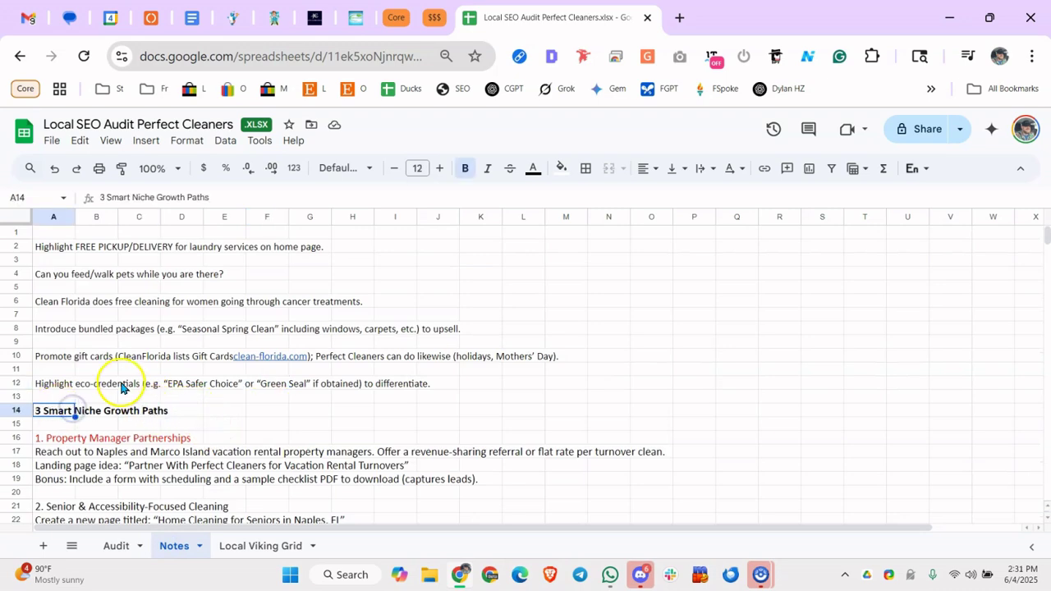
Review the Property Manager Partnerships idea in rows 16 and 17 of the Notes sheet, dismissing the Discord notification
{"action": "scroll", "coordinate": [122, 387], "scroll_direction": "down", "scroll_amount": 2}
{"action": "left_click", "coordinate": [69, 350]}
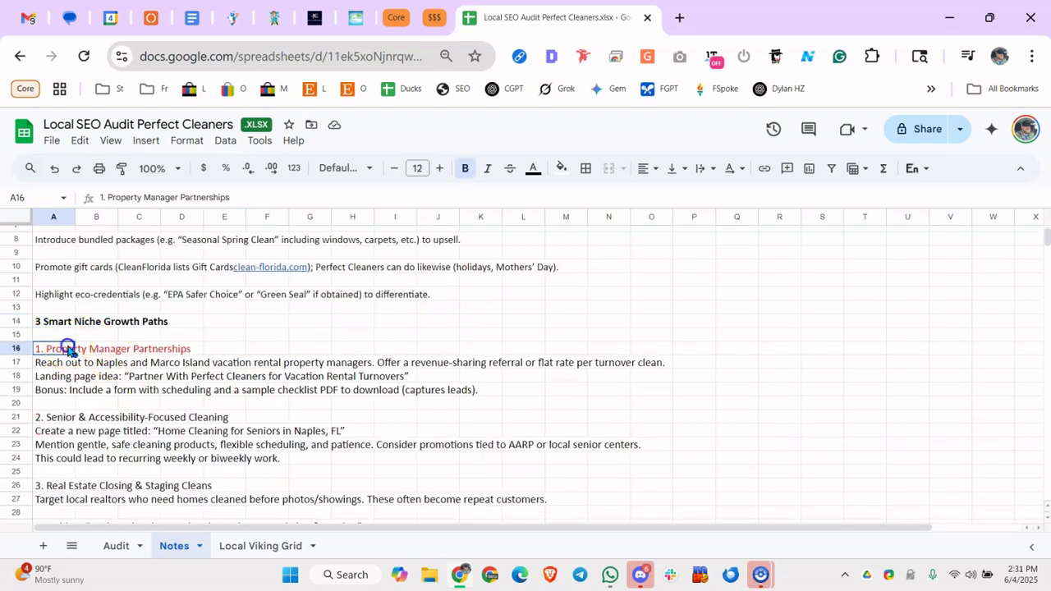
{"action": "left_click", "coordinate": [59, 325]}
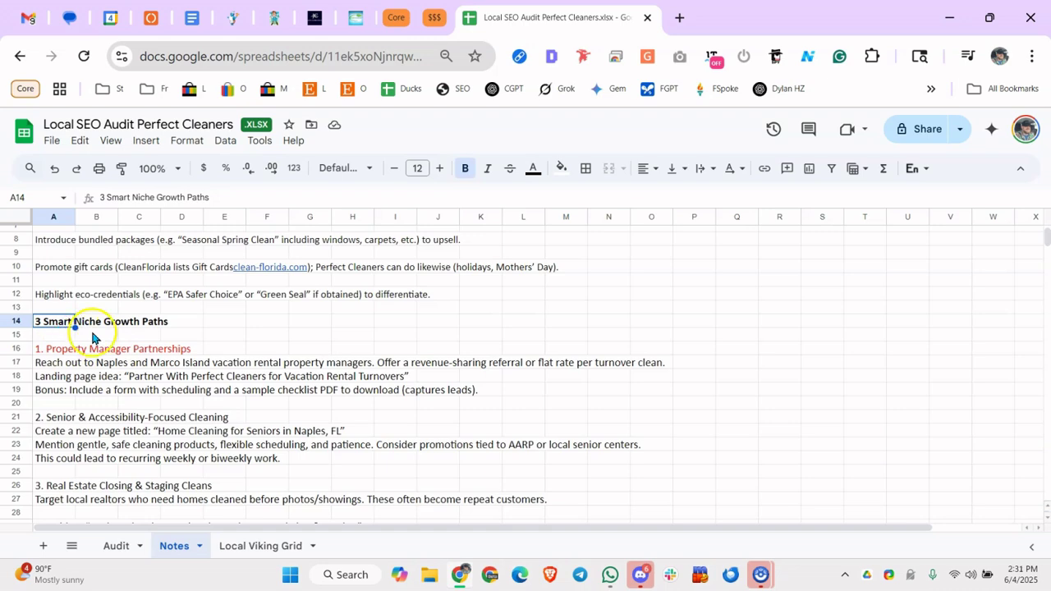
{"action": "scroll", "coordinate": [92, 337], "scroll_direction": "down", "scroll_amount": 2}
{"action": "left_click", "coordinate": [86, 276]}
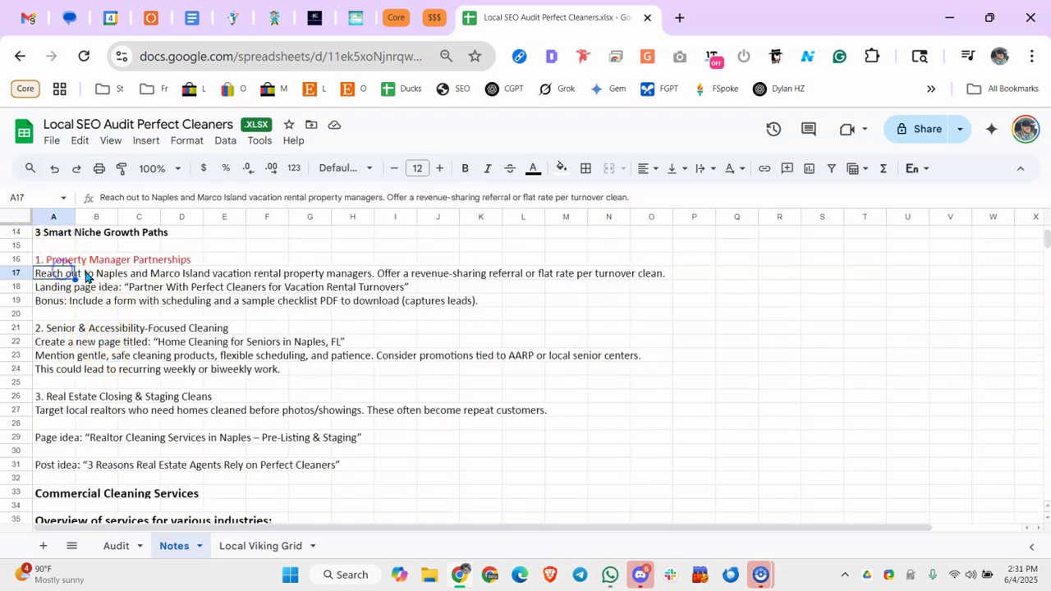
{"action": "left_click", "coordinate": [172, 275]}
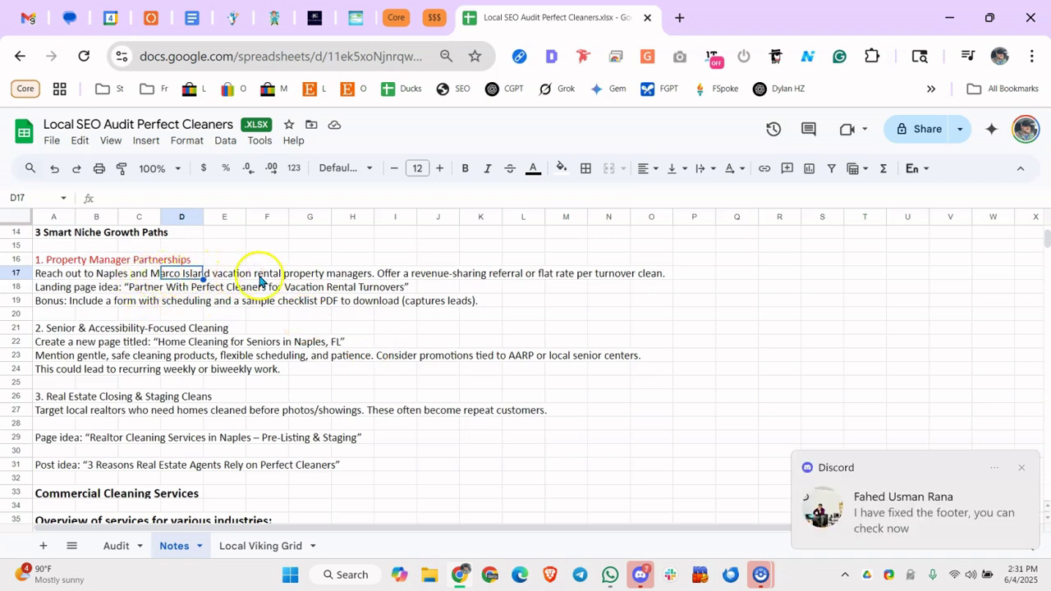
{"action": "left_click", "coordinate": [1022, 466]}
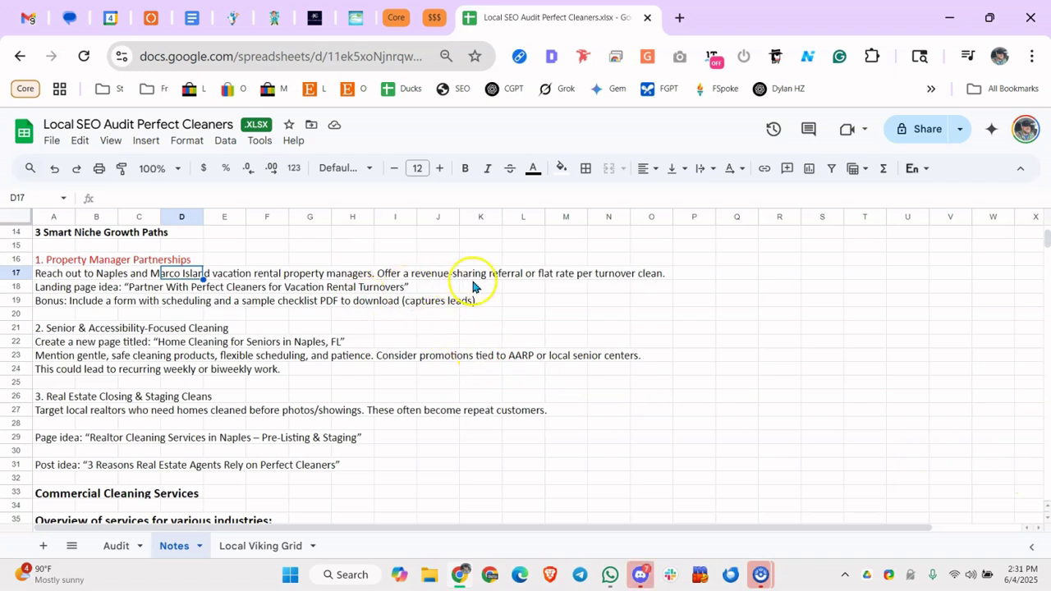
{"action": "left_click", "coordinate": [522, 278]}
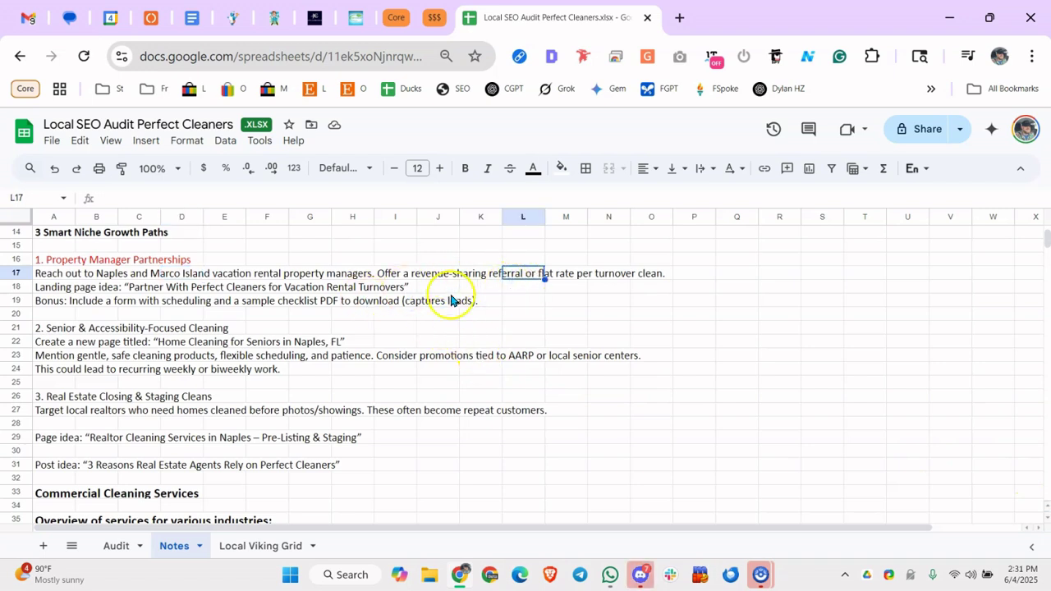
Review the vacation rental landing page idea and the form and checklist bonus in rows 18 and 19 of the Notes sheet
{"action": "left_click", "coordinate": [170, 290]}
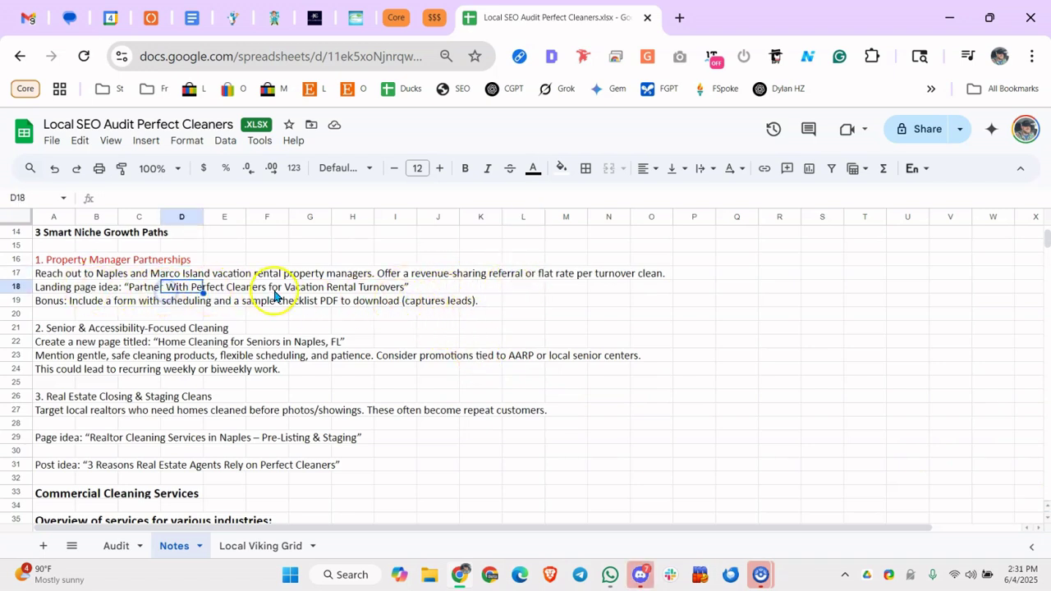
{"action": "left_click", "coordinate": [305, 291]}
{"action": "left_click", "coordinate": [141, 302]}
{"action": "left_click", "coordinate": [215, 302]}
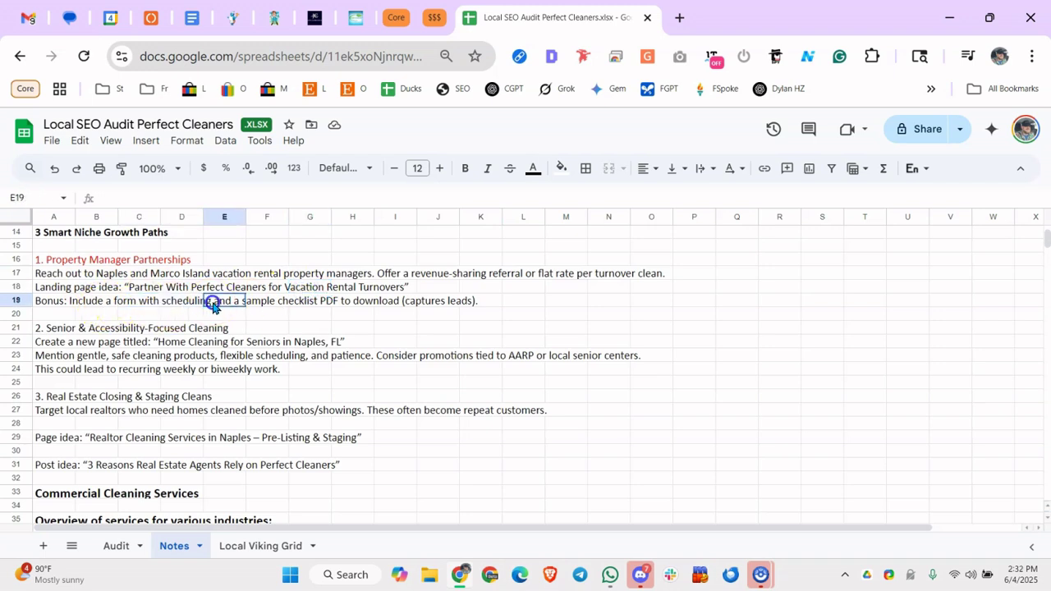
Review the Senior & Accessibility-Focused Cleaning and Real Estate Closing & Staging Cleans ideas in rows 21 to 29 of the Notes sheet
{"action": "left_click", "coordinate": [92, 330]}
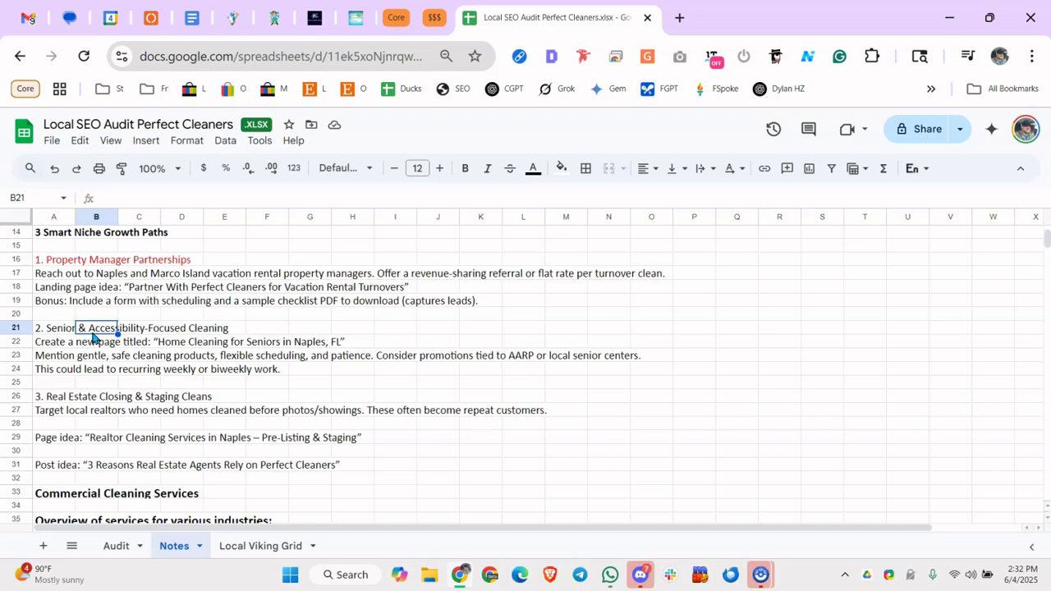
{"action": "left_click", "coordinate": [72, 396]}
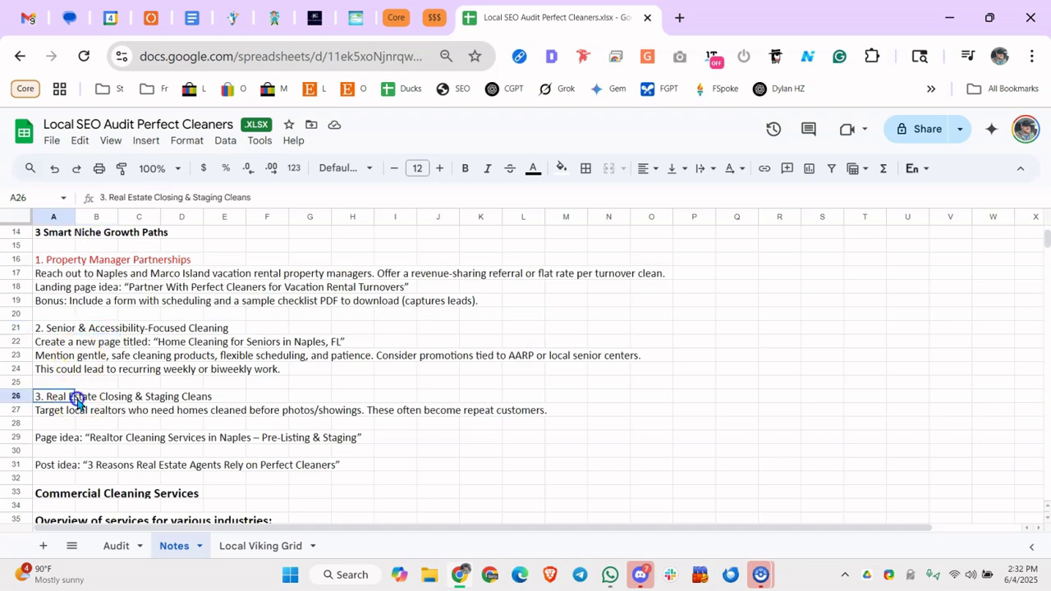
{"action": "scroll", "coordinate": [225, 392], "scroll_direction": "down", "scroll_amount": 2}
{"action": "left_click", "coordinate": [103, 349]}
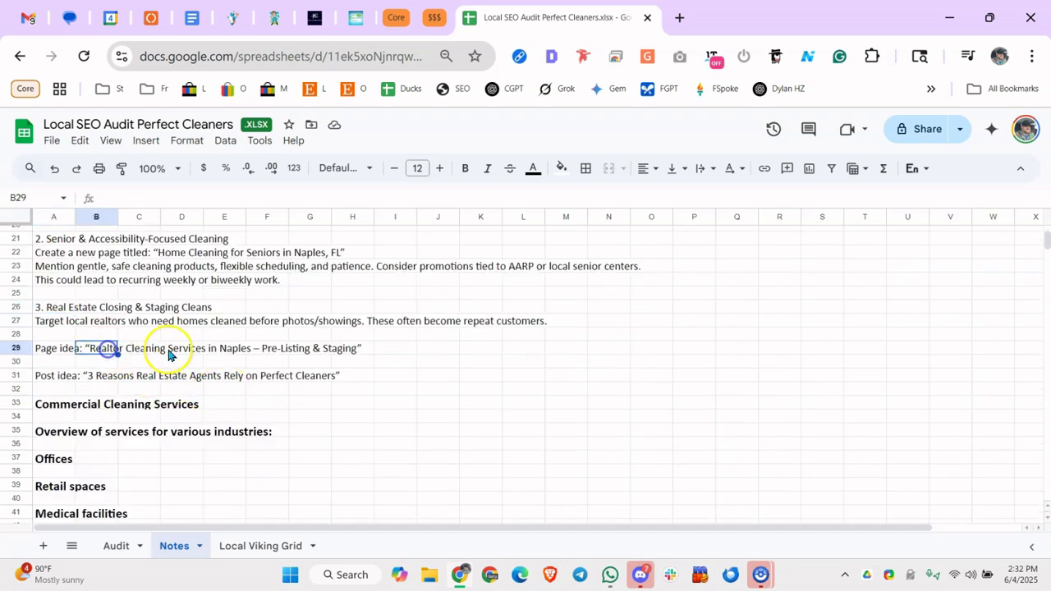
Review the Commercial Cleaning Services notes and their industry overview, from row 33 to the Offices entry in row 37
{"action": "scroll", "coordinate": [164, 347], "scroll_direction": "down", "scroll_amount": 2}
{"action": "left_click", "coordinate": [107, 314]}
{"action": "left_click", "coordinate": [64, 348]}
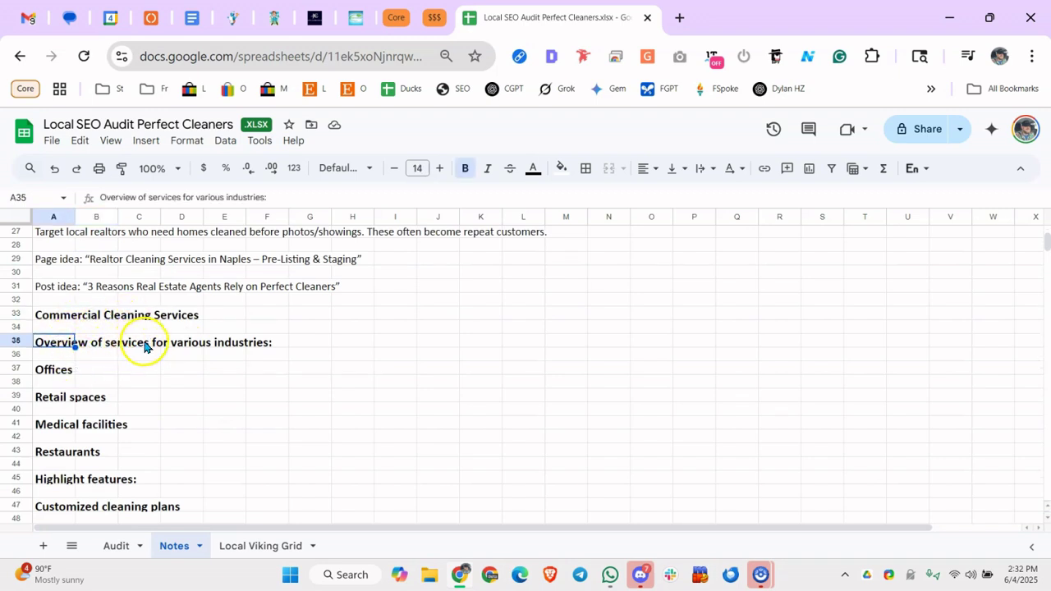
{"action": "scroll", "coordinate": [146, 347], "scroll_direction": "down", "scroll_amount": 2}
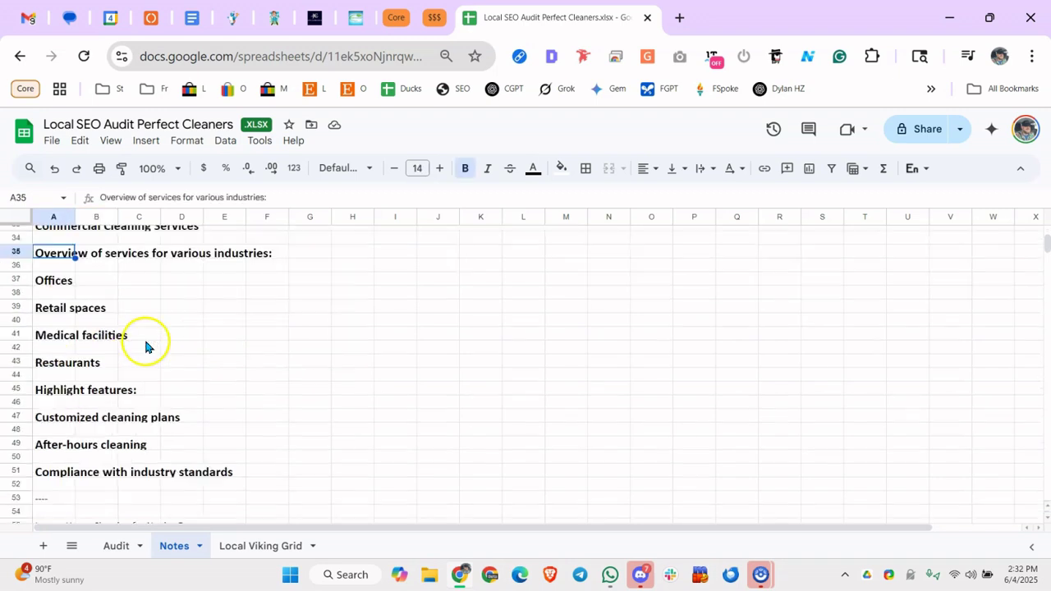
{"action": "left_click", "coordinate": [134, 280]}
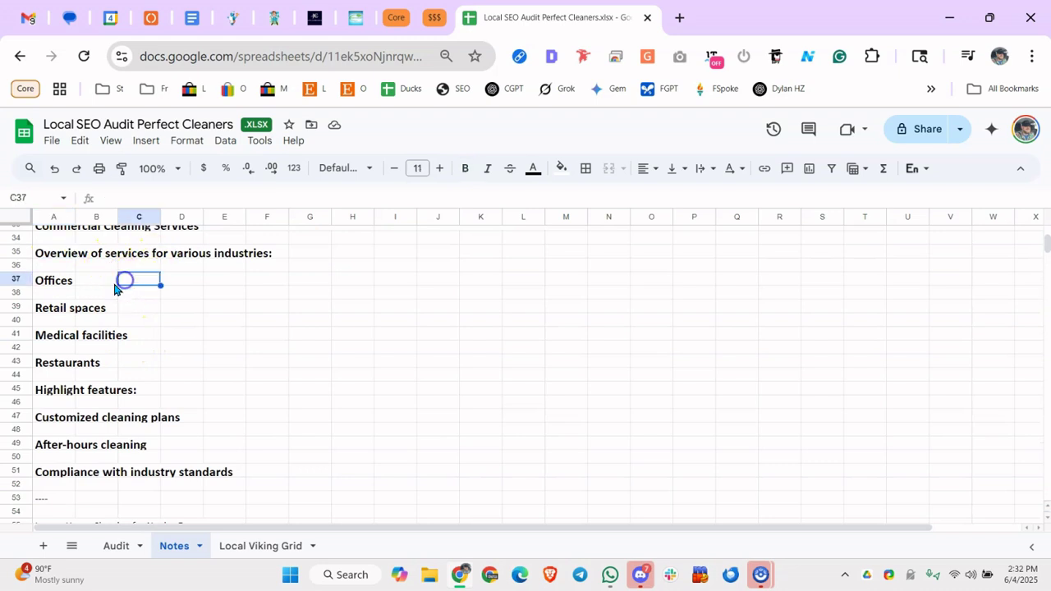
{"action": "left_click", "coordinate": [62, 286]}
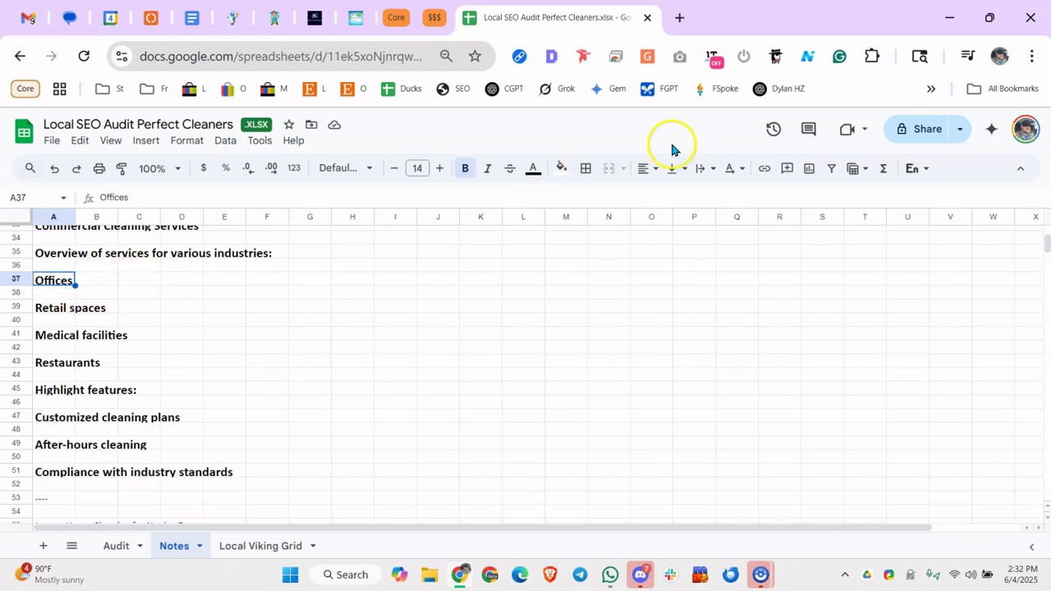
Search Google in a new browser tab for "restaurant cleaning service naples fl"
{"action": "left_click", "coordinate": [688, 26]}
{"action": "type", "text": "ofcice"}
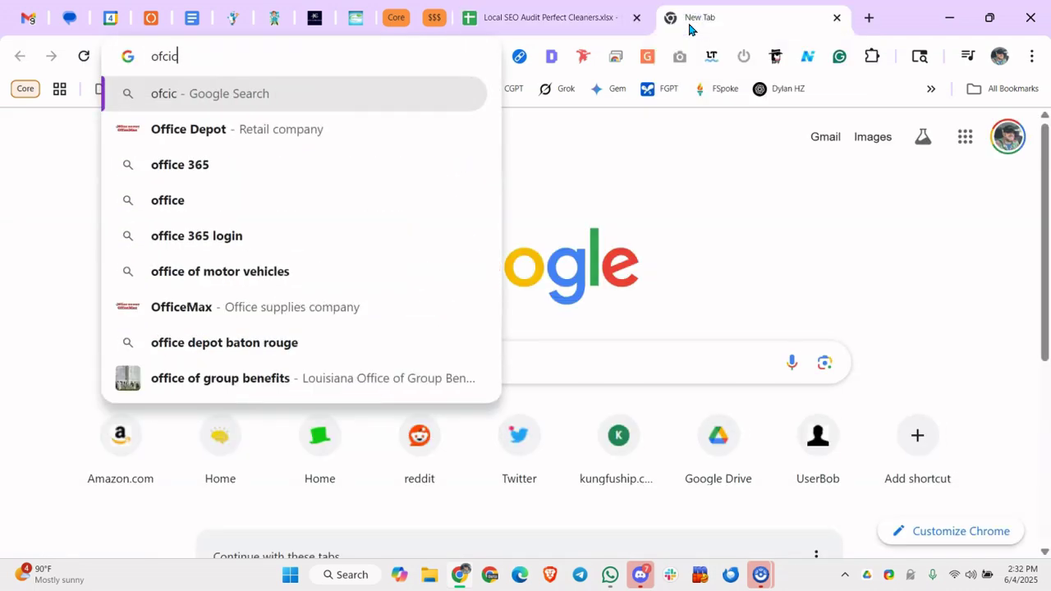
{"action": "key", "text": "ctrl+s"}
{"action": "key", "text": "Escape"}
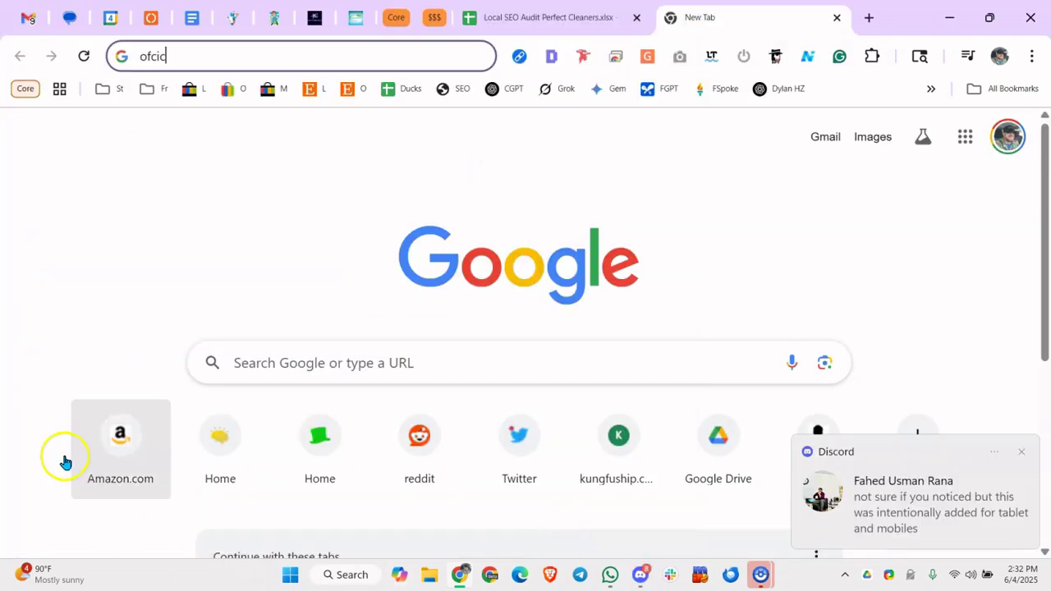
{"action": "left_click", "coordinate": [158, 66]}
{"action": "type", "text": "rea"}
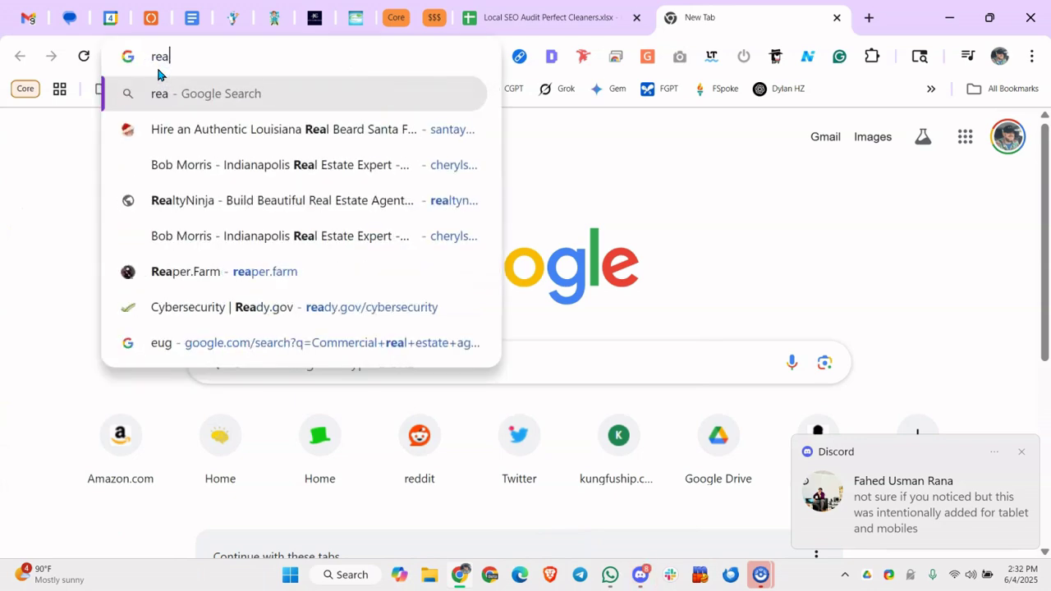
{"action": "type", "text": "staurant cleaming"}
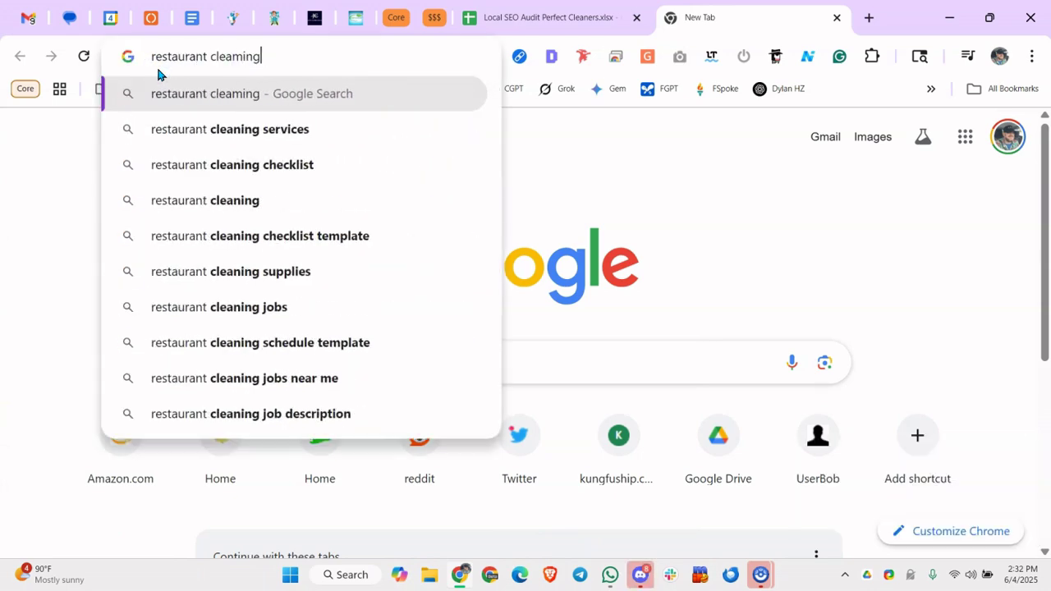
{"action": "key", "text": "BackSpace"}
{"action": "key", "text": "BackSpace"}
{"action": "key", "text": "BackSpace"}
{"action": "key", "text": "BackSpace"}
{"action": "type", "text": "ning naples"}
{"action": "key", "text": "BackSpace"}
{"action": "key", "text": "BackSpace"}
{"action": "key", "text": "BackSpace"}
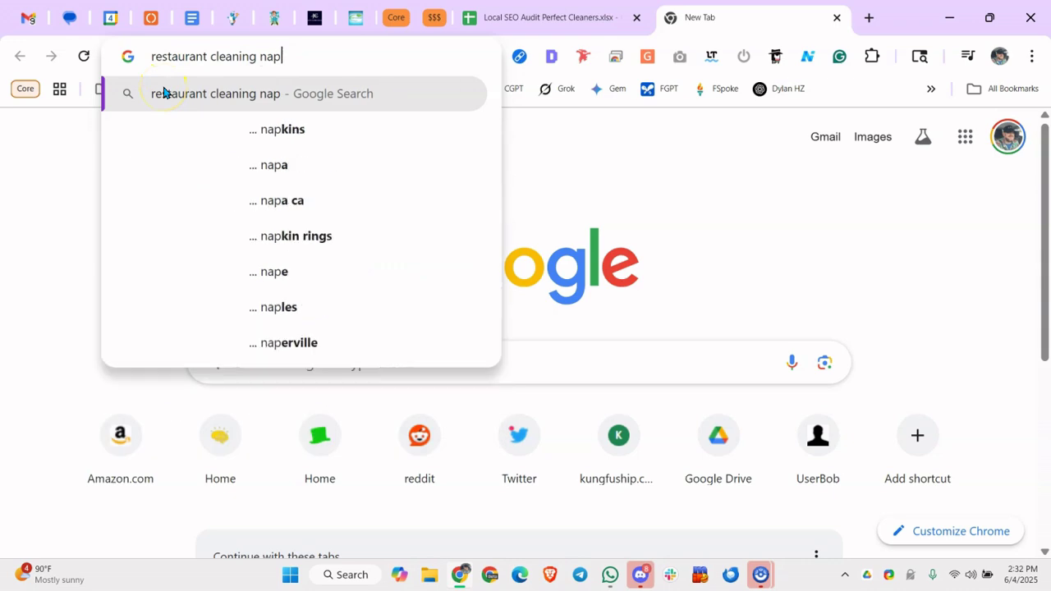
{"action": "key", "text": "BackSpace"}
{"action": "key", "text": "BackSpace"}
{"action": "key", "text": "BackSpace"}
{"action": "type", "text": "service naples f"}
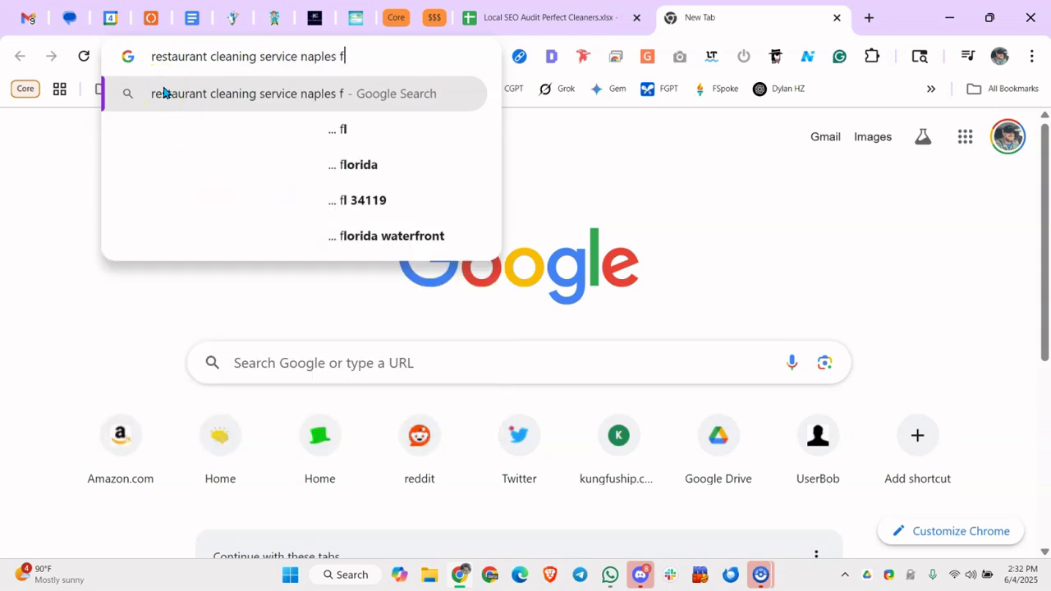
{"action": "type", "text": "l"}
{"action": "key", "text": "Return"}
Open the Anago Commercial Cleaning search result and review its "Restaurant Cleaning In Naples, FL" page, dismissing the Discord notification
{"action": "scroll", "coordinate": [214, 437], "scroll_direction": "down", "scroll_amount": 3}
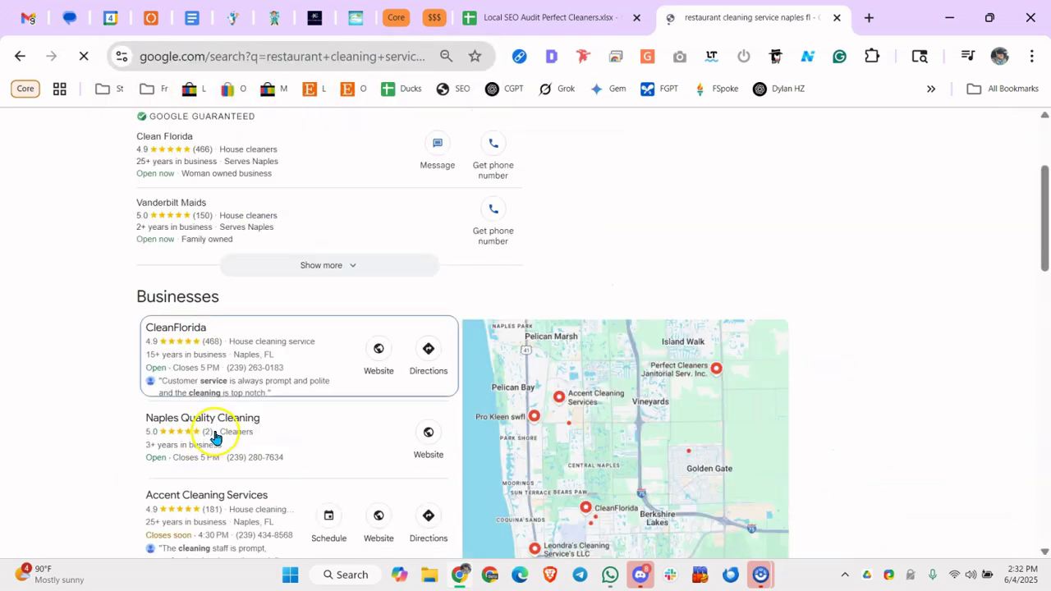
{"action": "scroll", "coordinate": [214, 437], "scroll_direction": "down", "scroll_amount": 4}
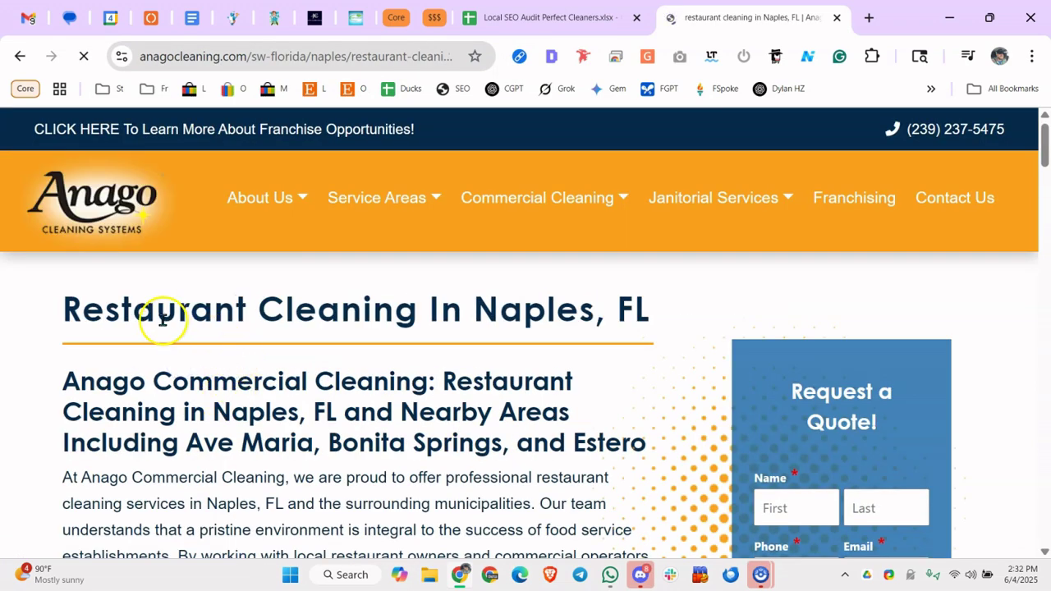
{"action": "left_click_drag", "start_coordinate": [133, 311], "coordinate": [499, 310]}
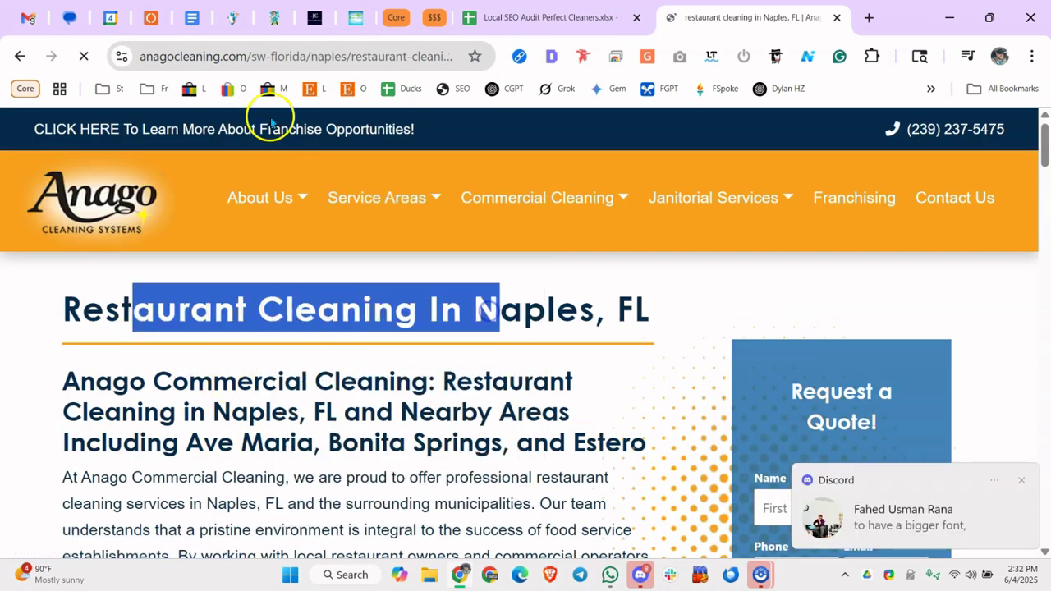
{"action": "left_click", "coordinate": [1023, 482]}
{"action": "scroll", "coordinate": [305, 317], "scroll_direction": "down", "scroll_amount": 10}
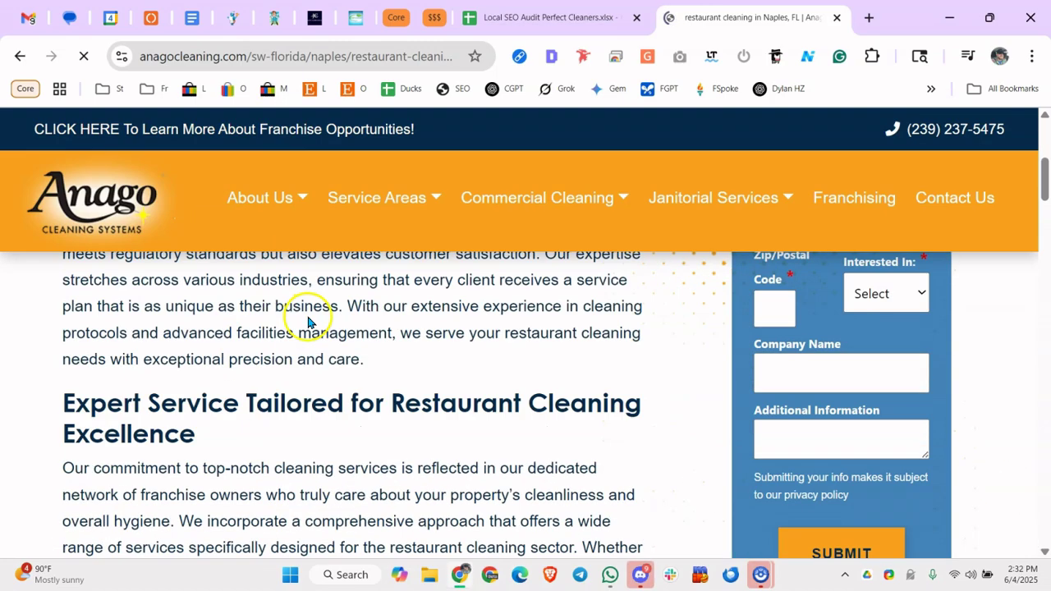
{"action": "scroll", "coordinate": [307, 319], "scroll_direction": "down", "scroll_amount": 8}
{"action": "scroll", "coordinate": [304, 315], "scroll_direction": "up", "scroll_amount": 15}
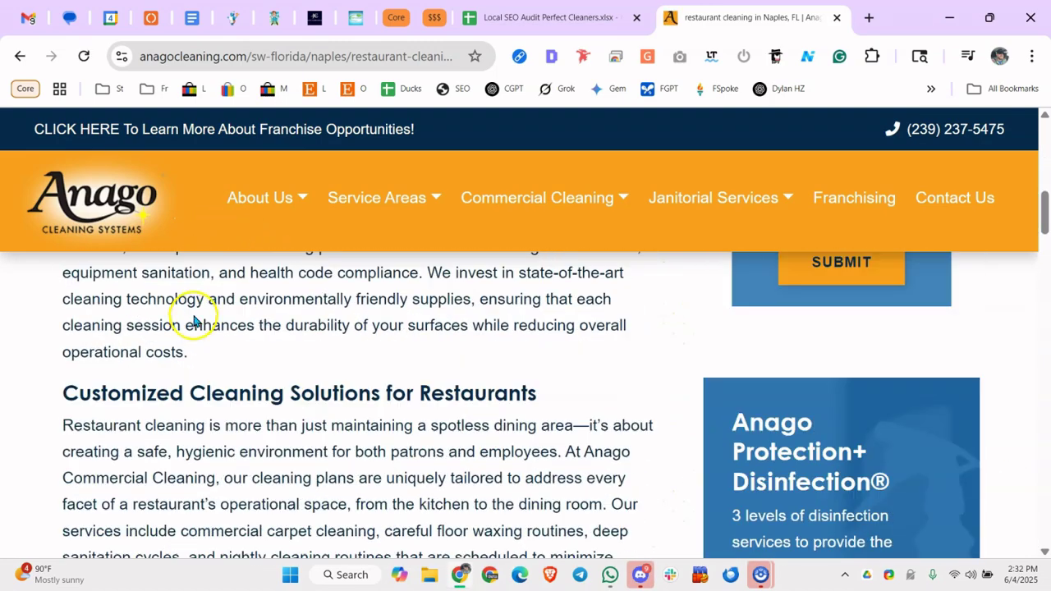
{"action": "scroll", "coordinate": [184, 339], "scroll_direction": "up", "scroll_amount": 6}
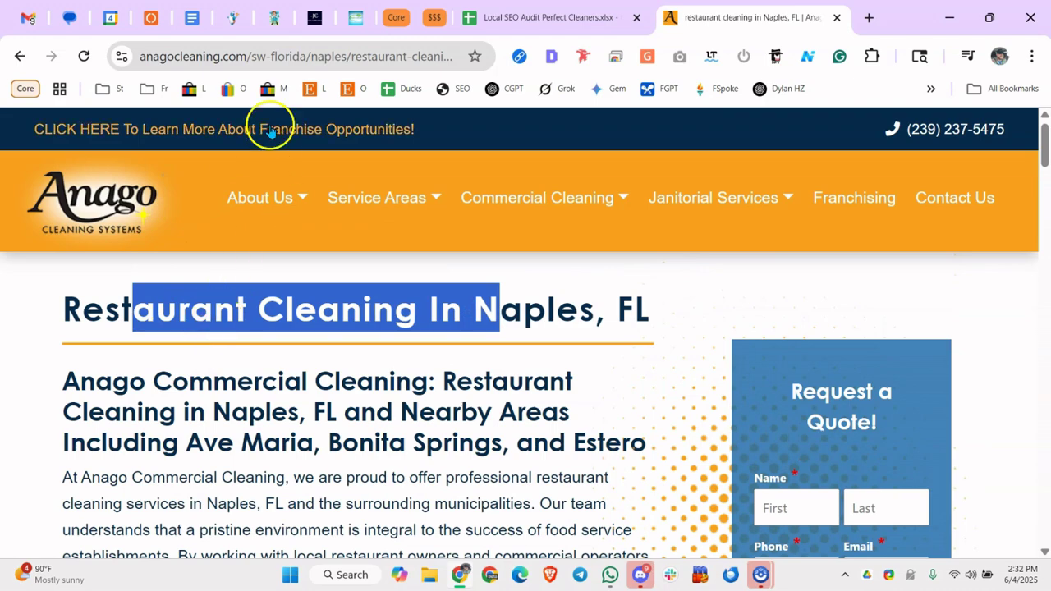
Switch to the Perfect Cleaners website and open its Commercial Cleaning service page to view the cleaning checklist
{"action": "left_click", "coordinate": [230, 21]}
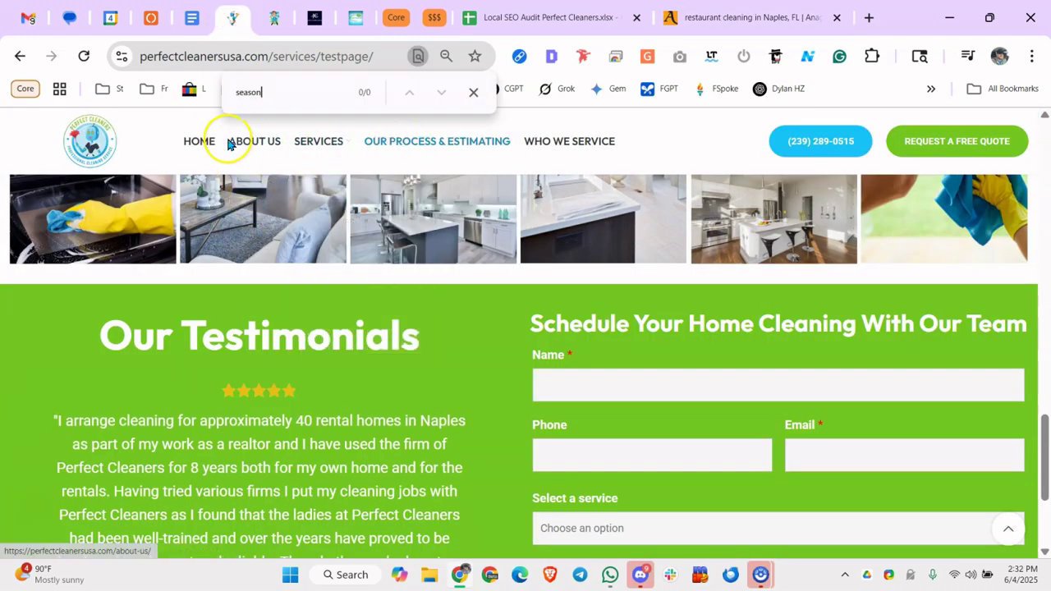
{"action": "mouse_move", "coordinate": [317, 142]}
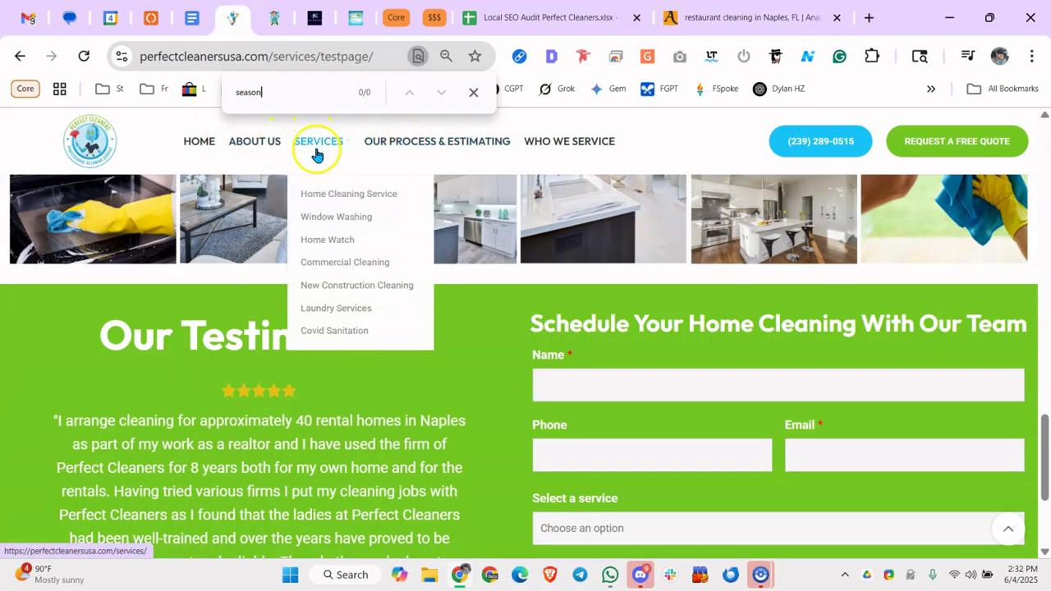
{"action": "left_click", "coordinate": [325, 263]}
{"action": "scroll", "coordinate": [446, 368], "scroll_direction": "down", "scroll_amount": 10}
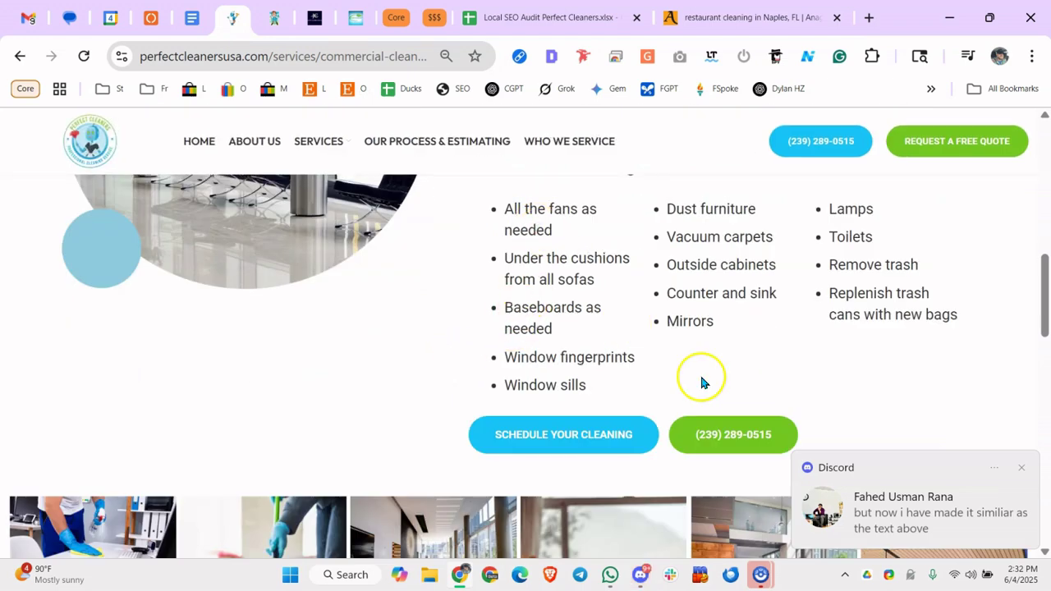
Dismiss the Discord notification and close the Discord window
{"action": "left_click", "coordinate": [1021, 468]}
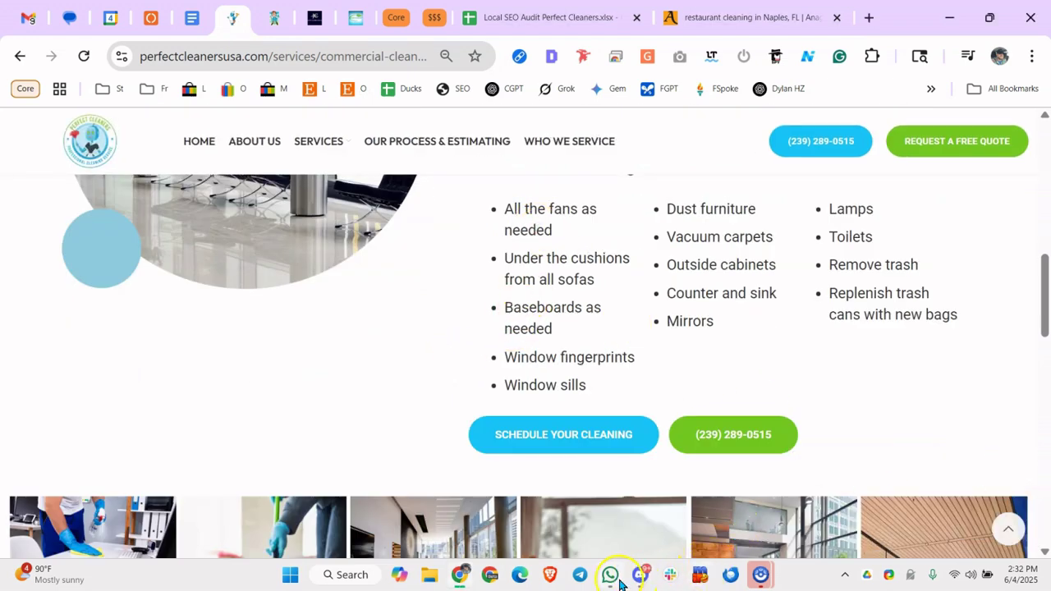
{"action": "right_click", "coordinate": [665, 574]}
{"action": "right_click", "coordinate": [645, 576]}
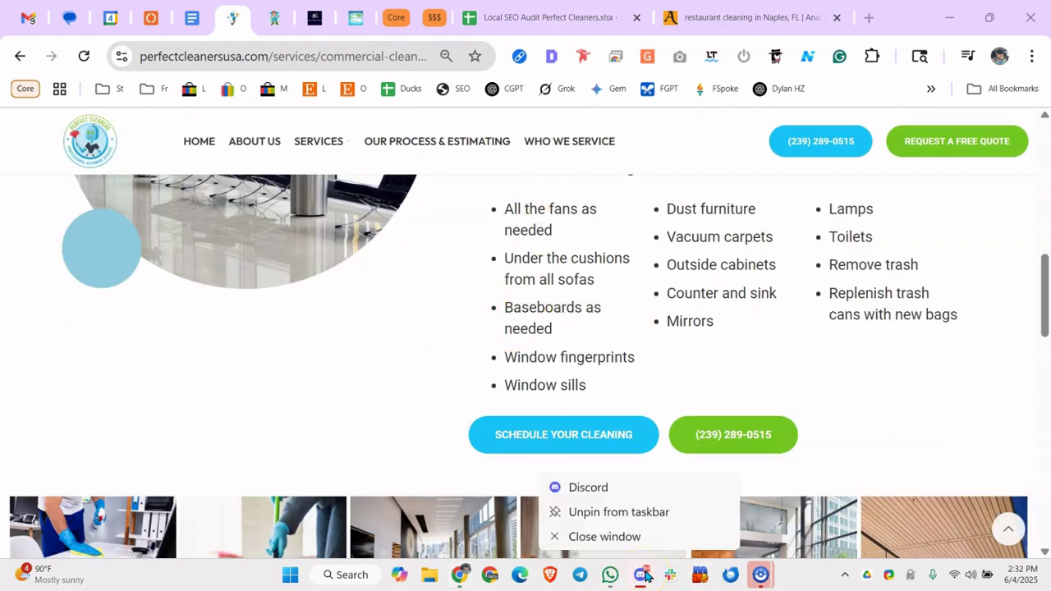
{"action": "left_click", "coordinate": [632, 539]}
Look over the Commercial Cleaning page's gallery and map, dismissing the new Discord notification and trying to shut Discord down
{"action": "scroll", "coordinate": [565, 261], "scroll_direction": "down", "scroll_amount": 4}
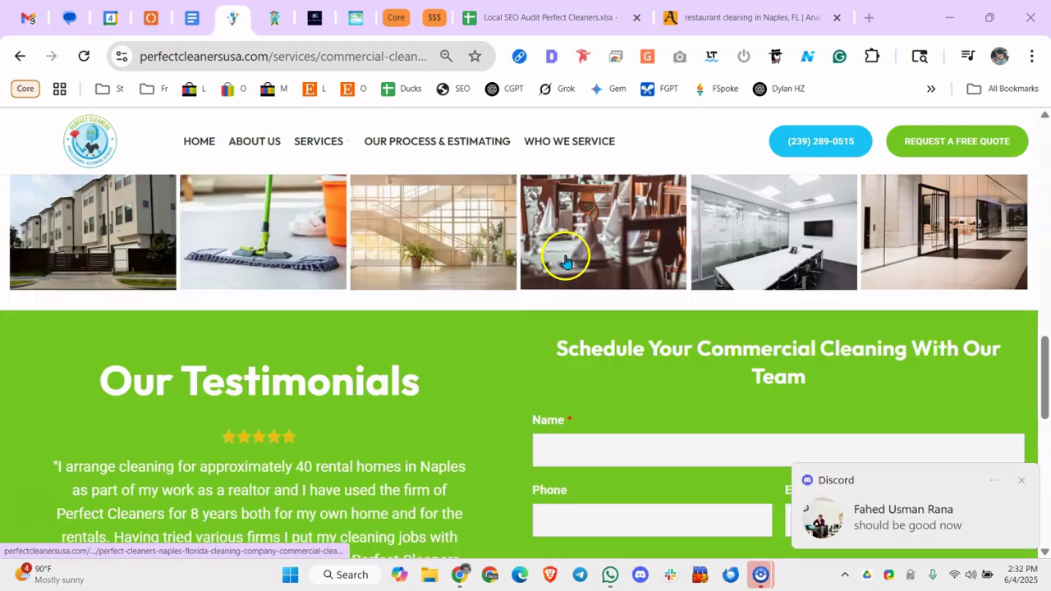
{"action": "scroll", "coordinate": [565, 261], "scroll_direction": "down", "scroll_amount": 5}
{"action": "left_click", "coordinate": [1020, 481]}
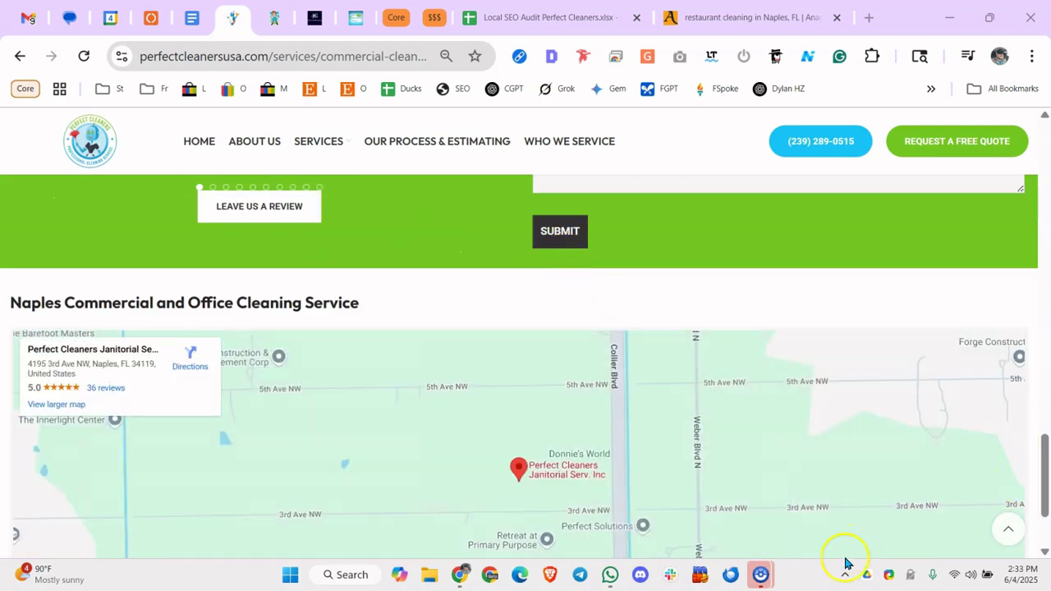
{"action": "left_click", "coordinate": [843, 575]}
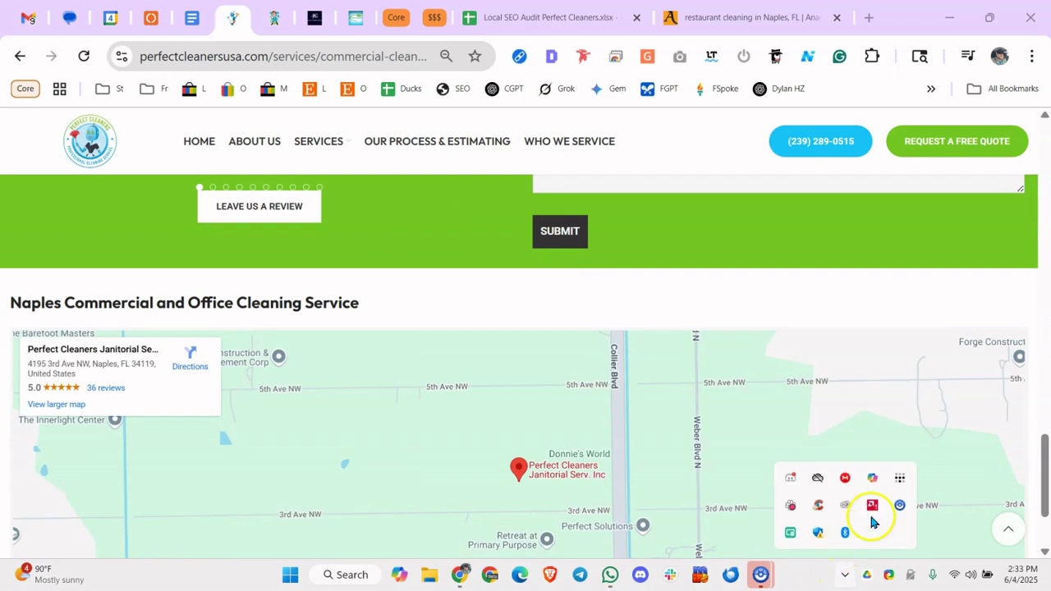
{"action": "right_click", "coordinate": [644, 579]}
{"action": "left_click", "coordinate": [633, 533]}
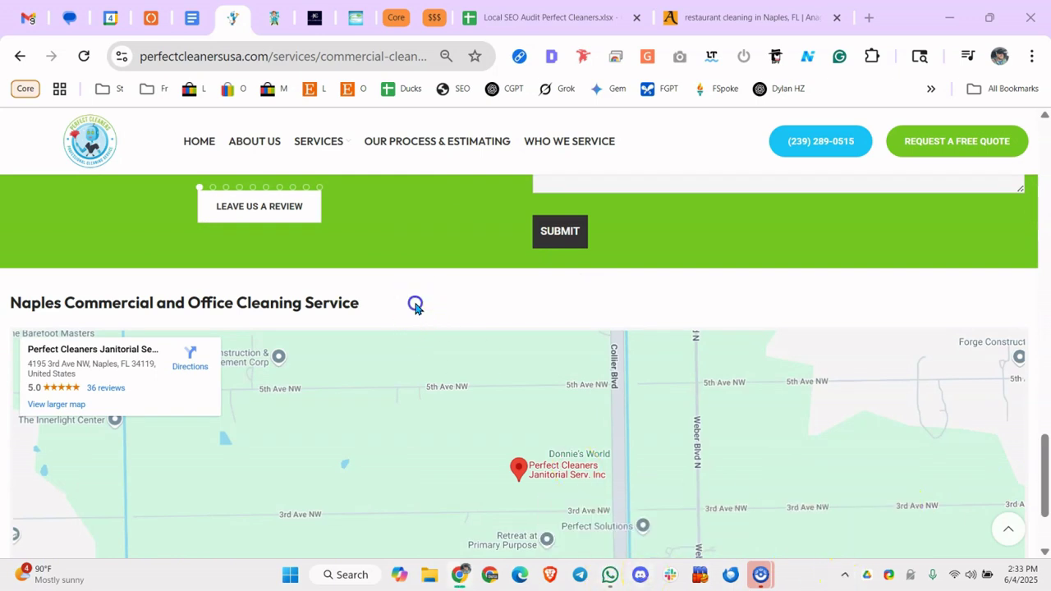
Review the service description and the Commercial Cleaning Checklist on the Perfect Cleaners page
{"action": "scroll", "coordinate": [415, 306], "scroll_direction": "down", "scroll_amount": 2}
{"action": "scroll", "coordinate": [414, 307], "scroll_direction": "up", "scroll_amount": 15}
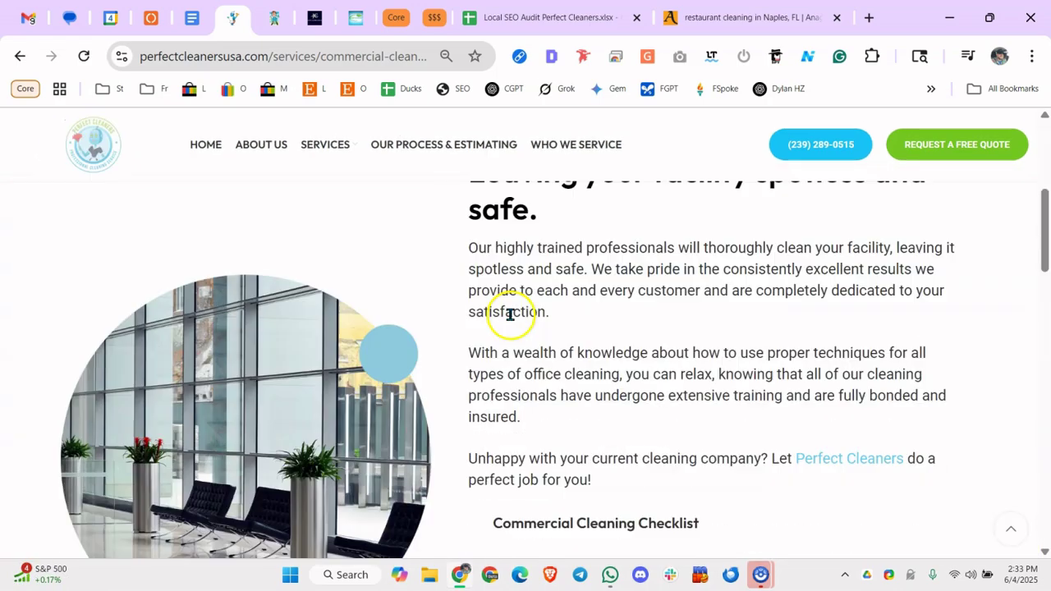
{"action": "scroll", "coordinate": [510, 315], "scroll_direction": "down", "scroll_amount": 3}
{"action": "left_click_drag", "start_coordinate": [528, 319], "coordinate": [599, 475]}
{"action": "left_click", "coordinate": [637, 421]}
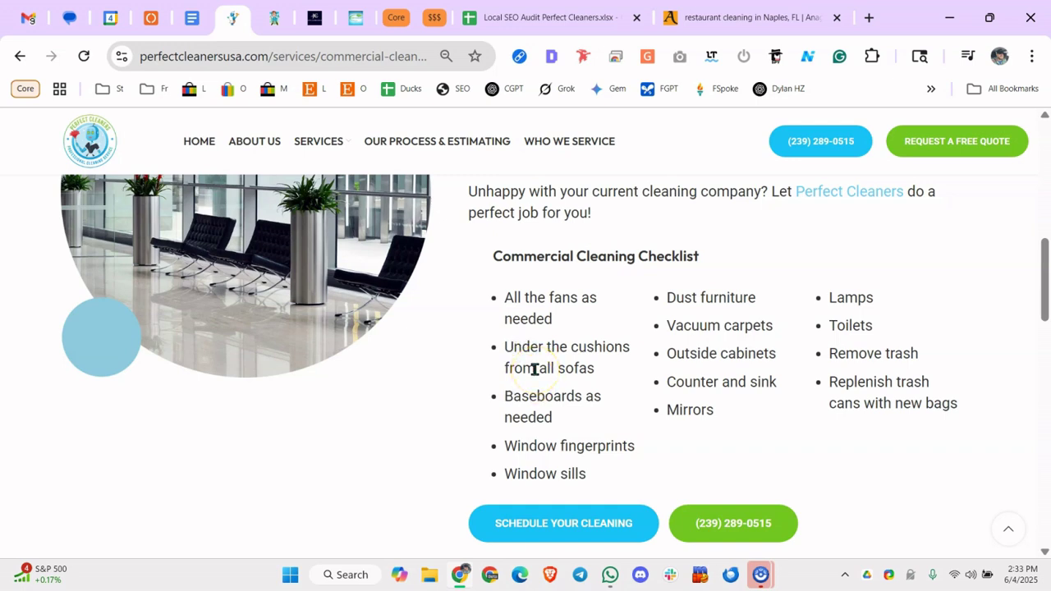
Return from the Anago page to the Google results and highlight the restaurant cleaning search query
{"action": "left_click", "coordinate": [704, 19]}
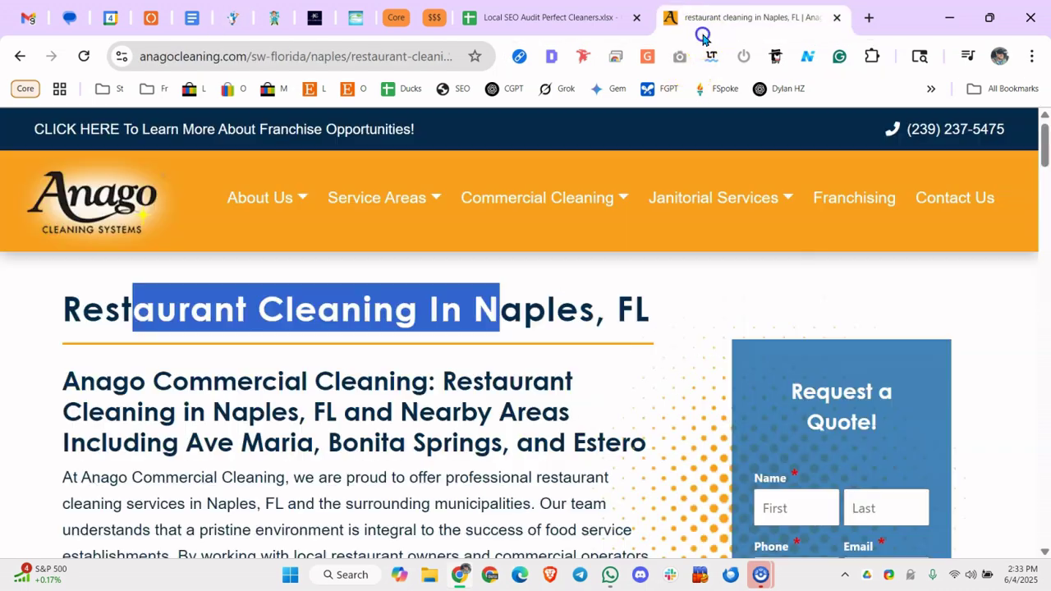
{"action": "key", "text": "alt+Left"}
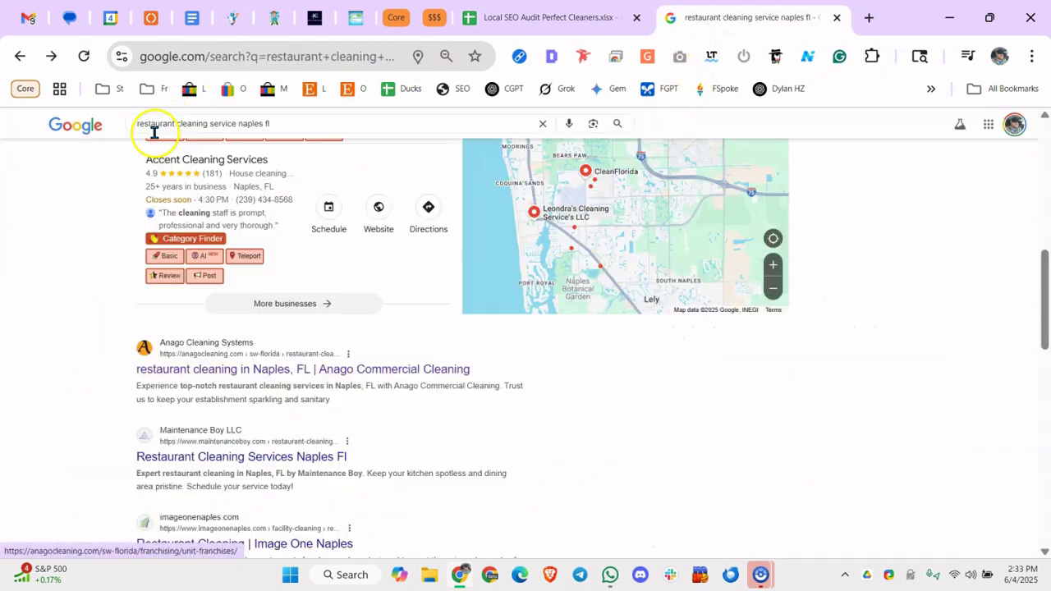
{"action": "scroll", "coordinate": [213, 164], "scroll_direction": "up", "scroll_amount": 10}
{"action": "left_click_drag", "start_coordinate": [166, 131], "coordinate": [401, 152]}
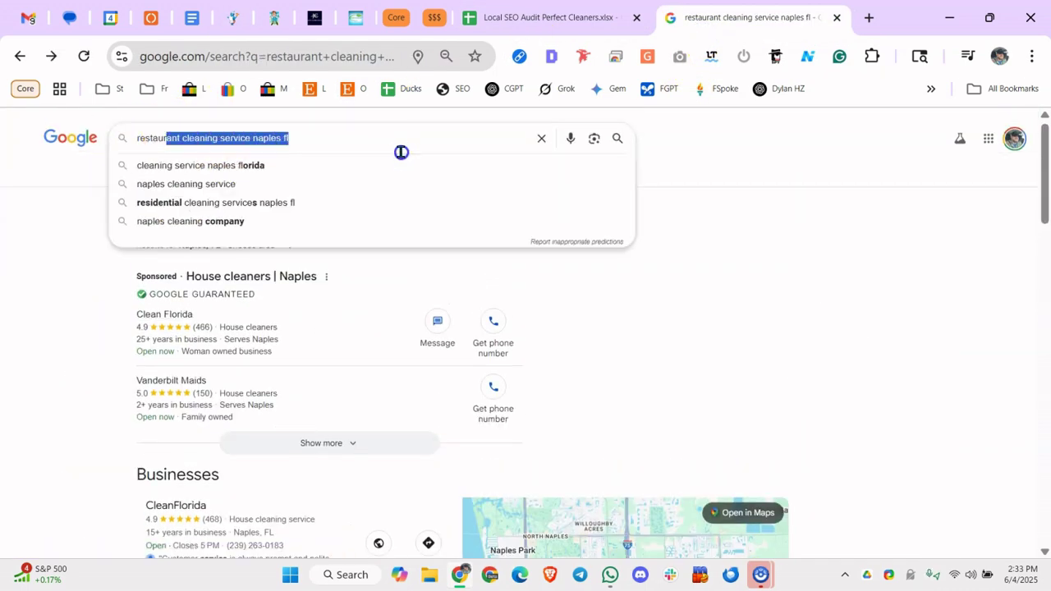
Highlight the service and location words in the restaurant cleaning search query, and dismiss the search suggestions
{"action": "double_click", "coordinate": [401, 152]}
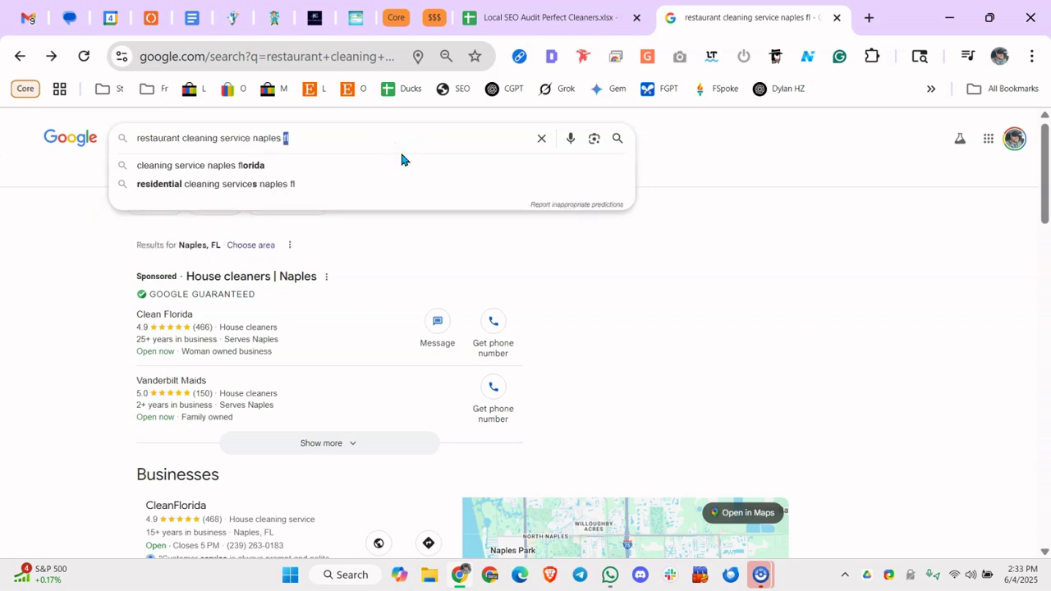
{"action": "left_click", "coordinate": [401, 155]}
{"action": "triple_click", "coordinate": [398, 136]}
{"action": "left_click", "coordinate": [235, 139]}
{"action": "left_click_drag", "start_coordinate": [347, 138], "coordinate": [228, 138]}
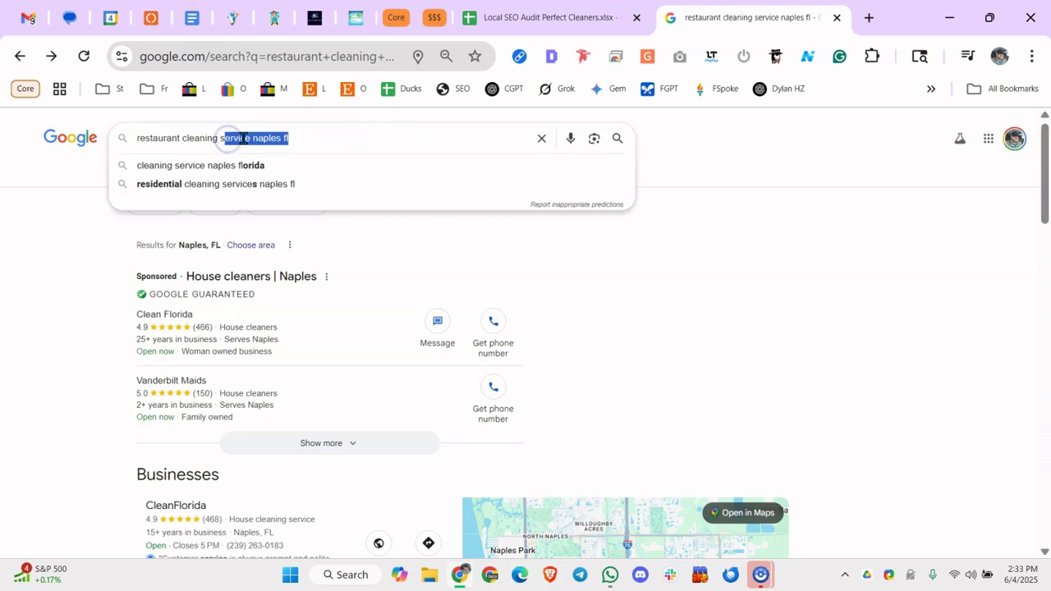
{"action": "left_click", "coordinate": [51, 304]}
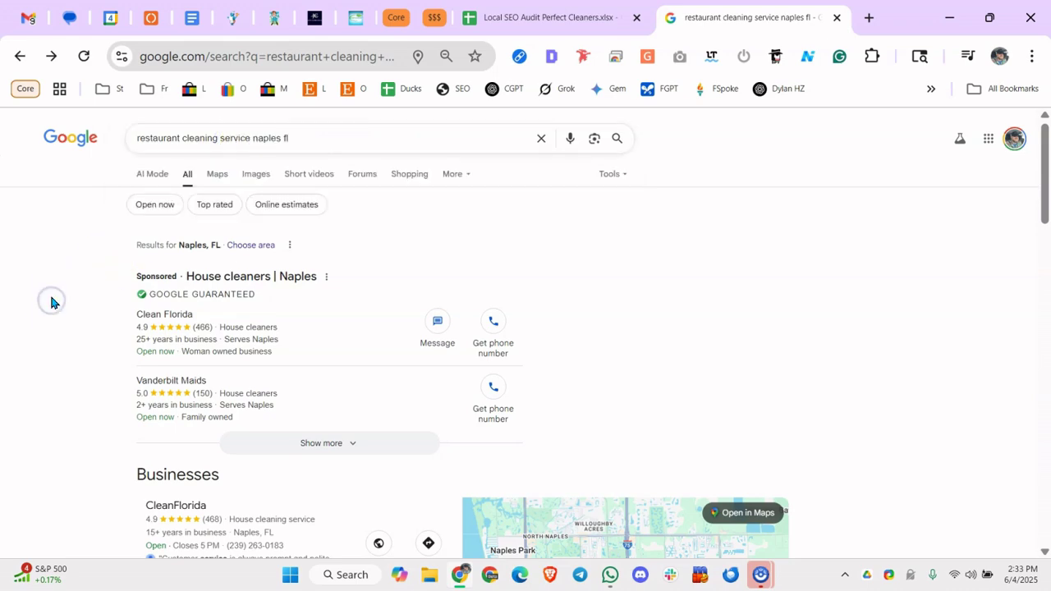
Open Maintenance Boy's Restaurant Cleaning Services Naples result and skim its heading and service description
{"action": "scroll", "coordinate": [51, 303], "scroll_direction": "down", "scroll_amount": 9}
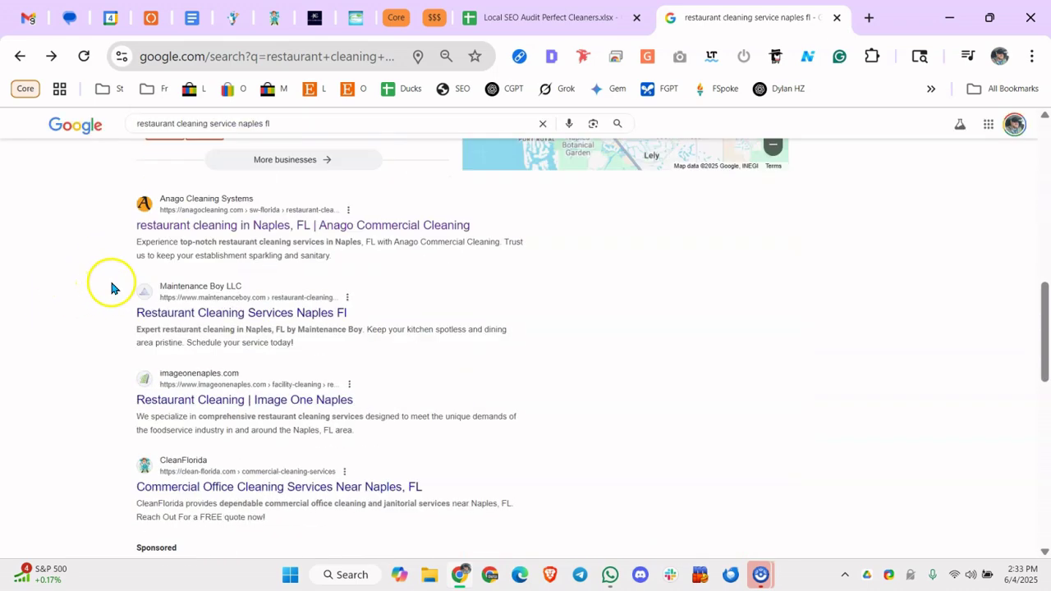
{"action": "left_click", "coordinate": [161, 314]}
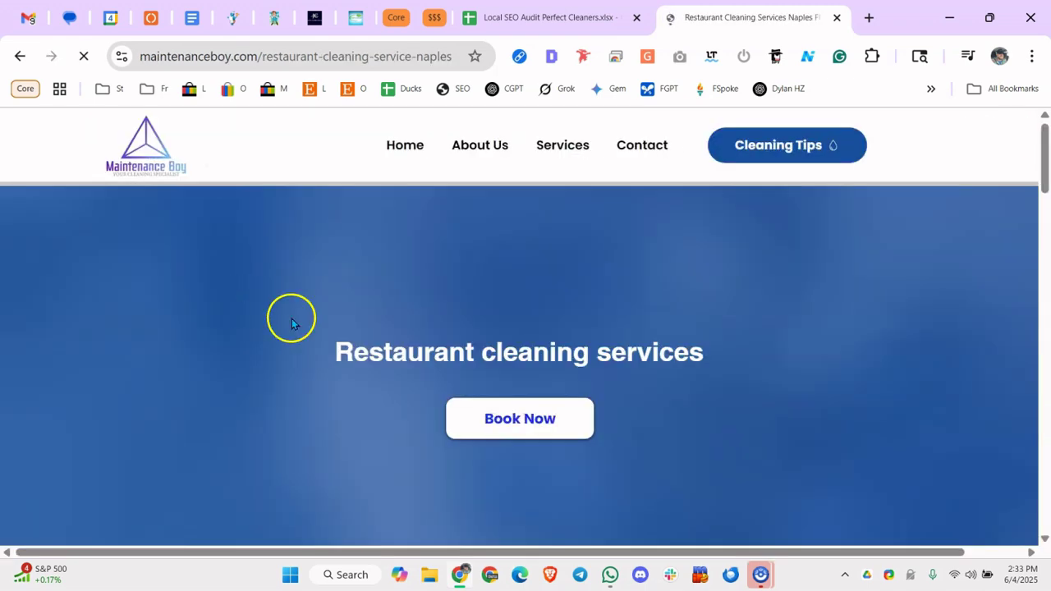
{"action": "left_click_drag", "start_coordinate": [452, 351], "coordinate": [656, 347]}
{"action": "scroll", "coordinate": [654, 353], "scroll_direction": "down", "scroll_amount": 3}
{"action": "scroll", "coordinate": [615, 348], "scroll_direction": "down", "scroll_amount": 5}
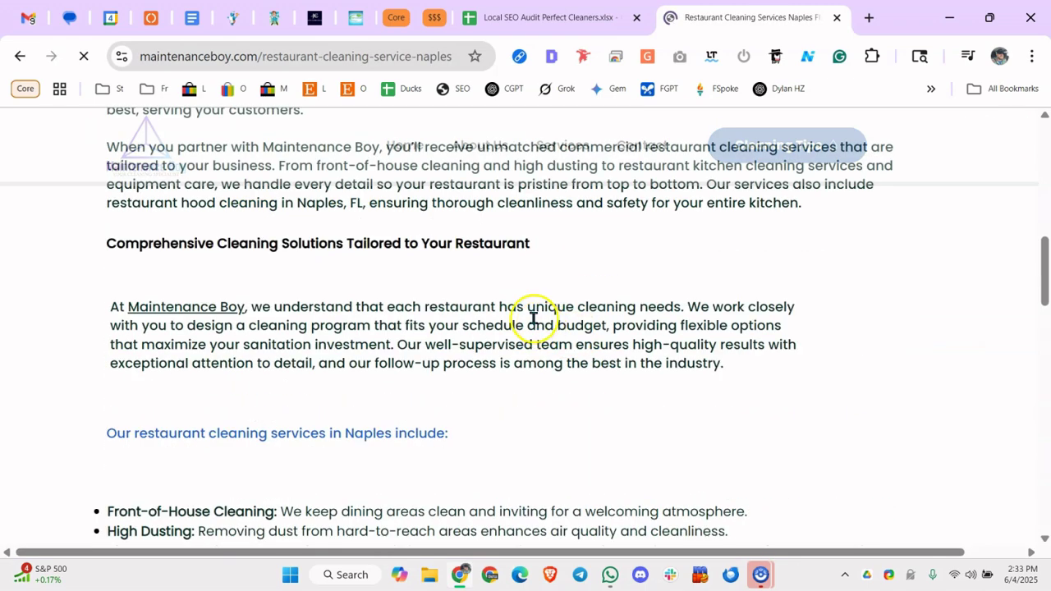
Return to the Google results and open the Restaurant Cleaning page of Image One Naples
{"action": "key", "text": "alt+Left"}
{"action": "scroll", "coordinate": [290, 321], "scroll_direction": "down", "scroll_amount": 1}
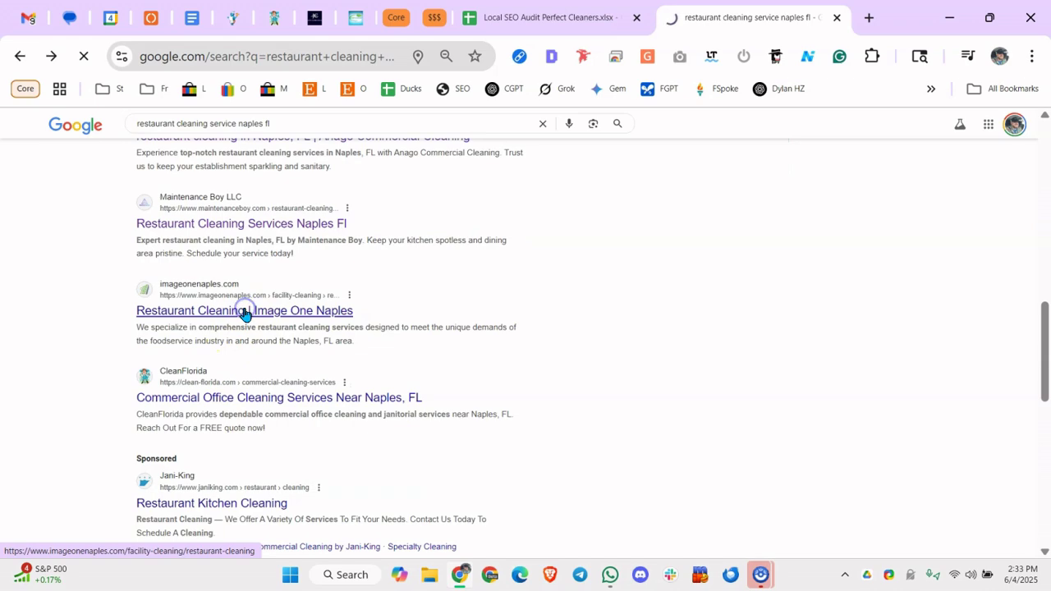
{"action": "left_click", "coordinate": [245, 313]}
{"action": "left_click", "coordinate": [177, 244]}
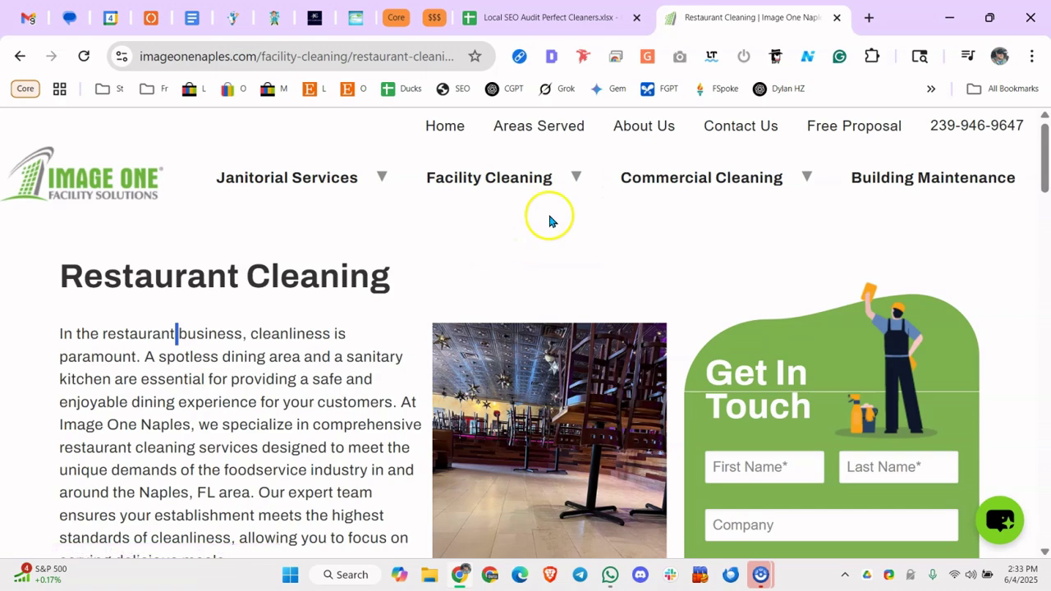
Open Image One's Retail Spaces page from its Facility Cleaning services, skim it, and return to the Restaurant Cleaning page
{"action": "mouse_move", "coordinate": [574, 176]}
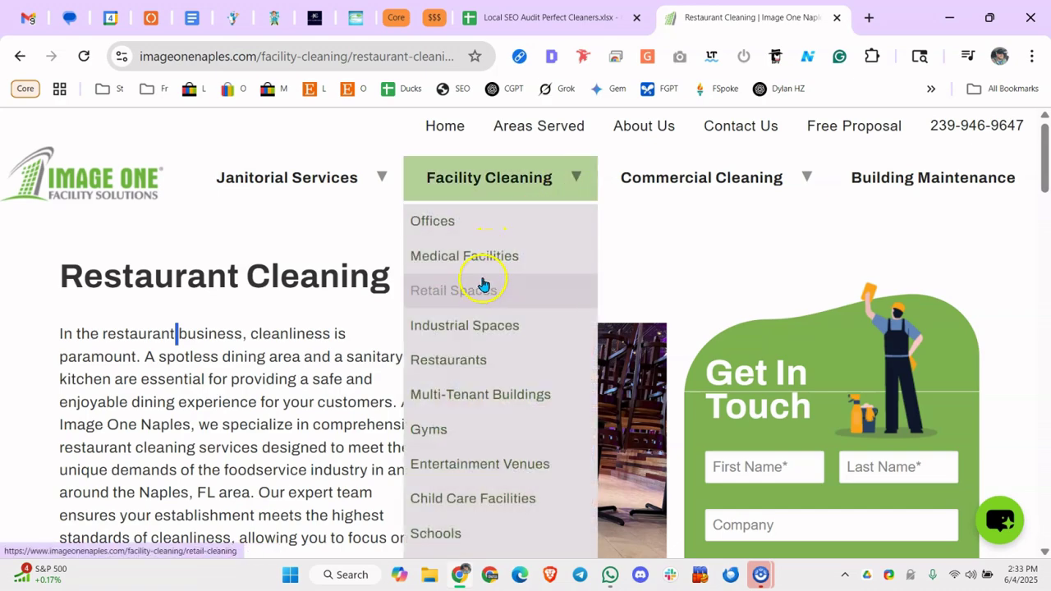
{"action": "scroll", "coordinate": [464, 312], "scroll_direction": "down", "scroll_amount": 15}
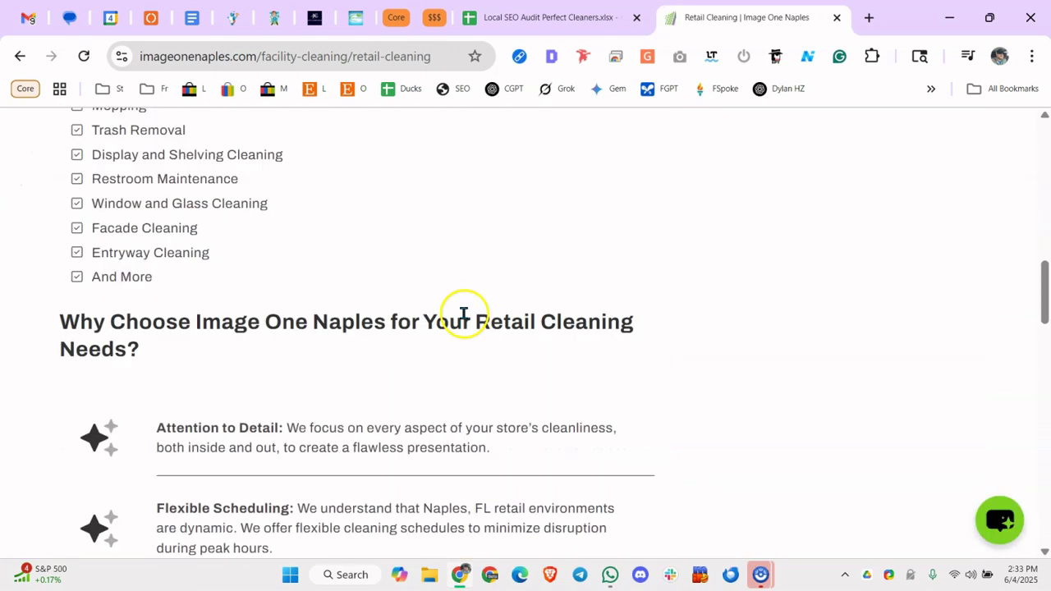
{"action": "scroll", "coordinate": [465, 318], "scroll_direction": "down", "scroll_amount": 10}
{"action": "scroll", "coordinate": [464, 318], "scroll_direction": "up", "scroll_amount": 5}
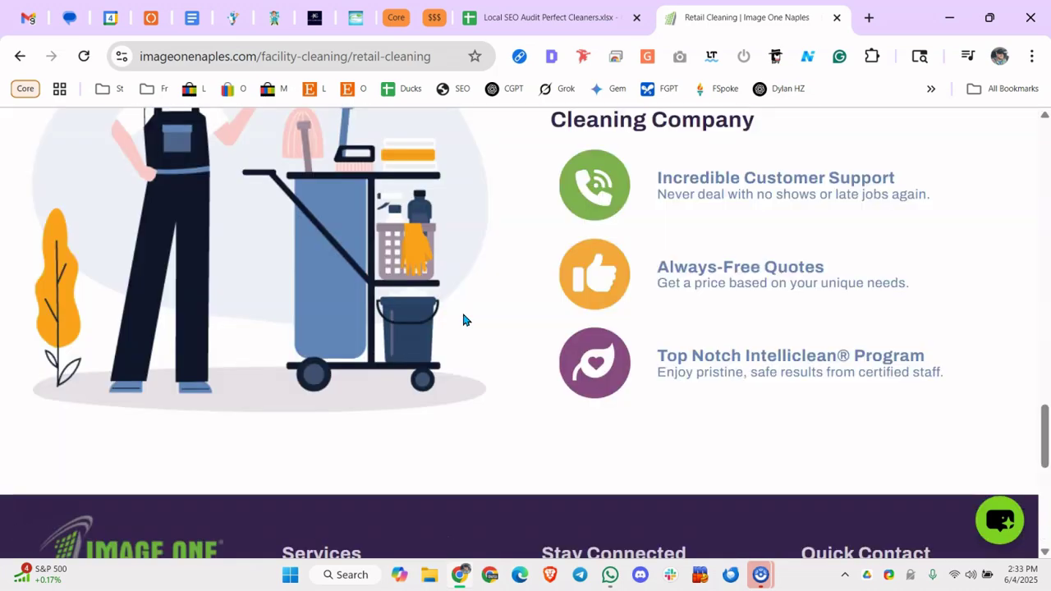
{"action": "key", "text": "alt+Left"}
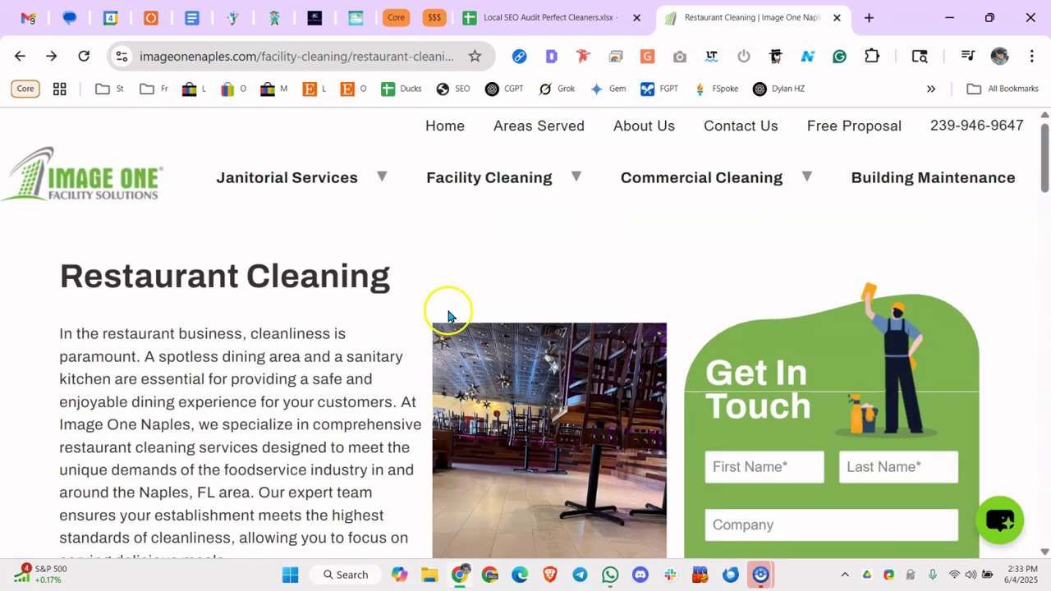
Review Image One's Restaurant Cleaning page from the customized cleaning plans down to the footer's facility links
{"action": "scroll", "coordinate": [449, 316], "scroll_direction": "down", "scroll_amount": 9}
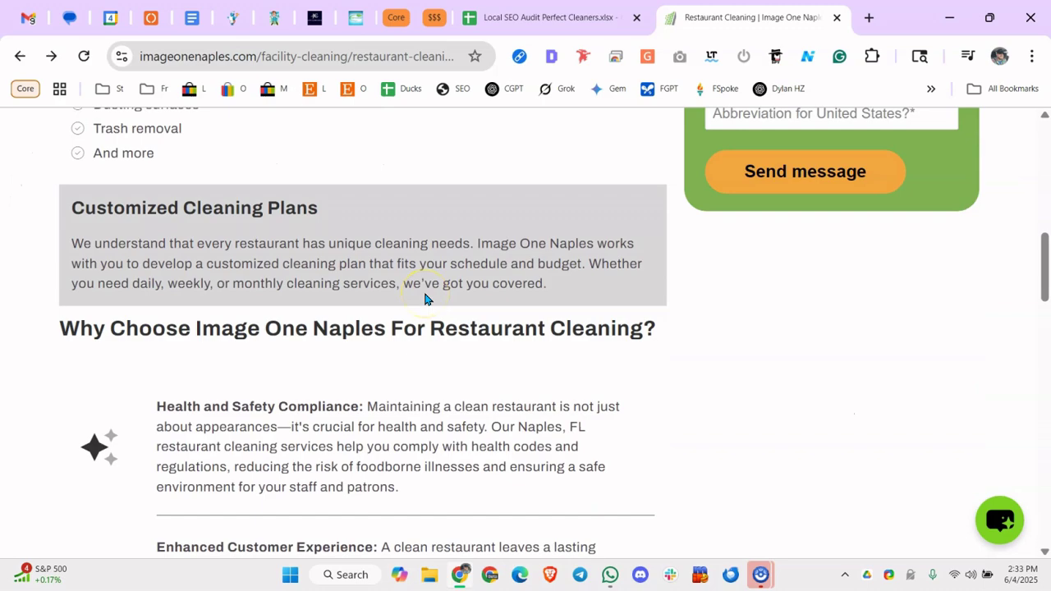
{"action": "scroll", "coordinate": [423, 304], "scroll_direction": "down", "scroll_amount": 15}
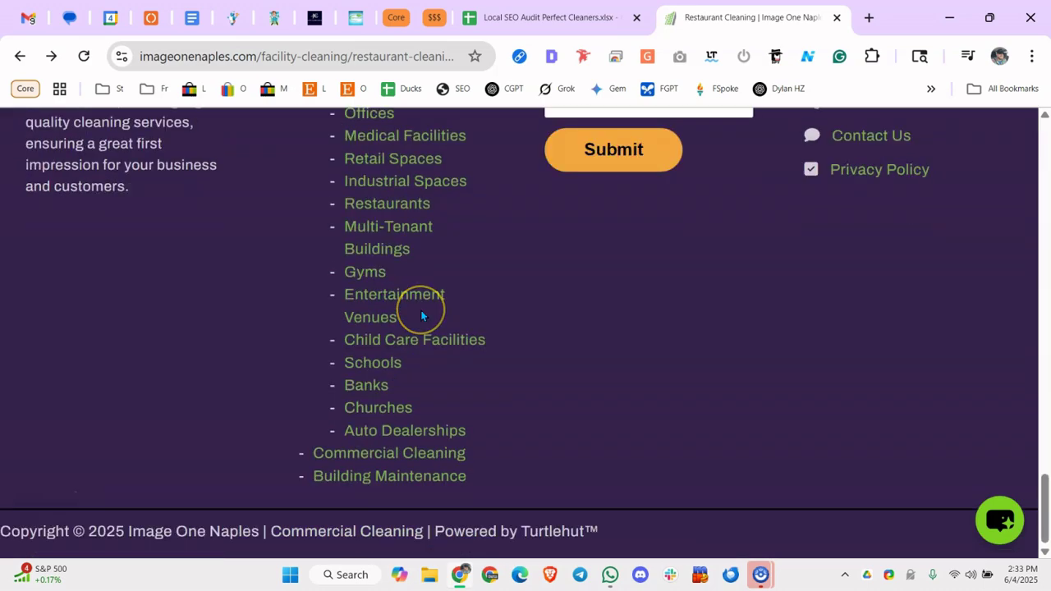
{"action": "scroll", "coordinate": [421, 309], "scroll_direction": "up", "scroll_amount": 3}
{"action": "scroll", "coordinate": [421, 315], "scroll_direction": "up", "scroll_amount": 8}
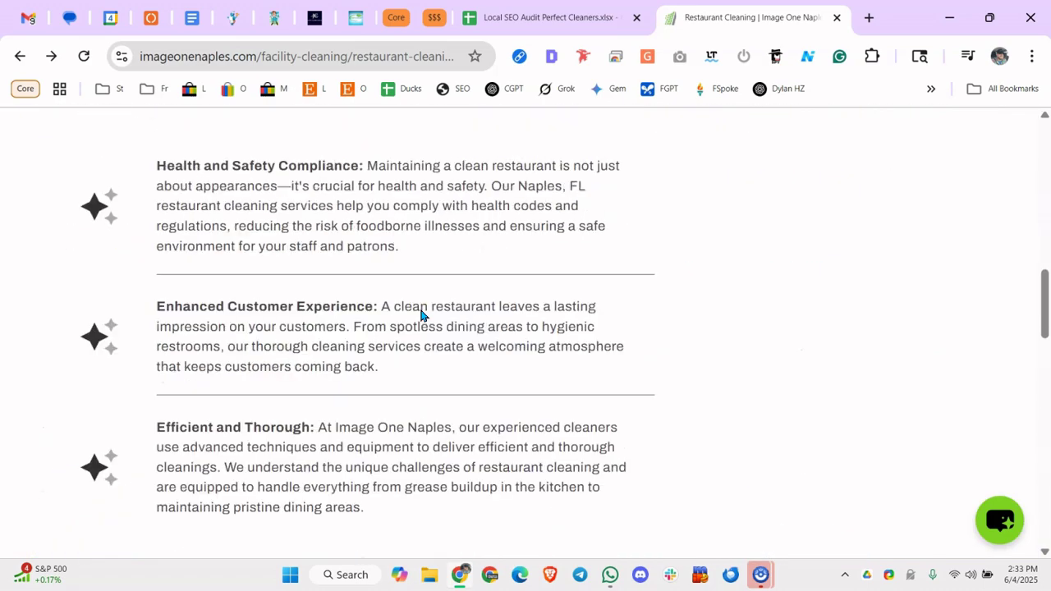
{"action": "scroll", "coordinate": [420, 309], "scroll_direction": "up", "scroll_amount": 15}
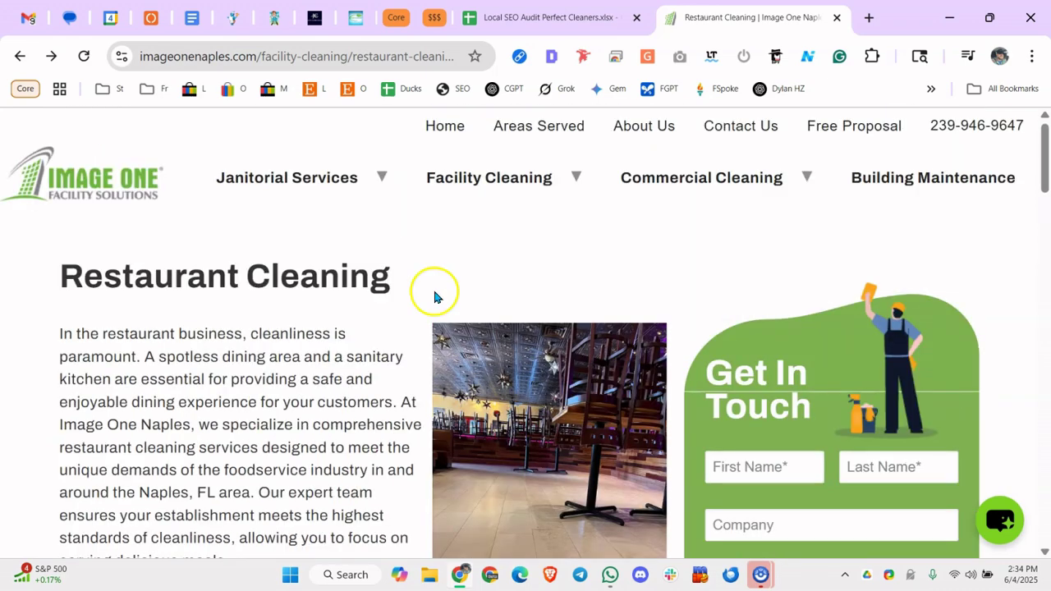
Switch back to the Local SEO Audit spreadsheet and review the industries listed under Commercial Cleaning Services in the Notes sheet
{"action": "left_click", "coordinate": [504, 16]}
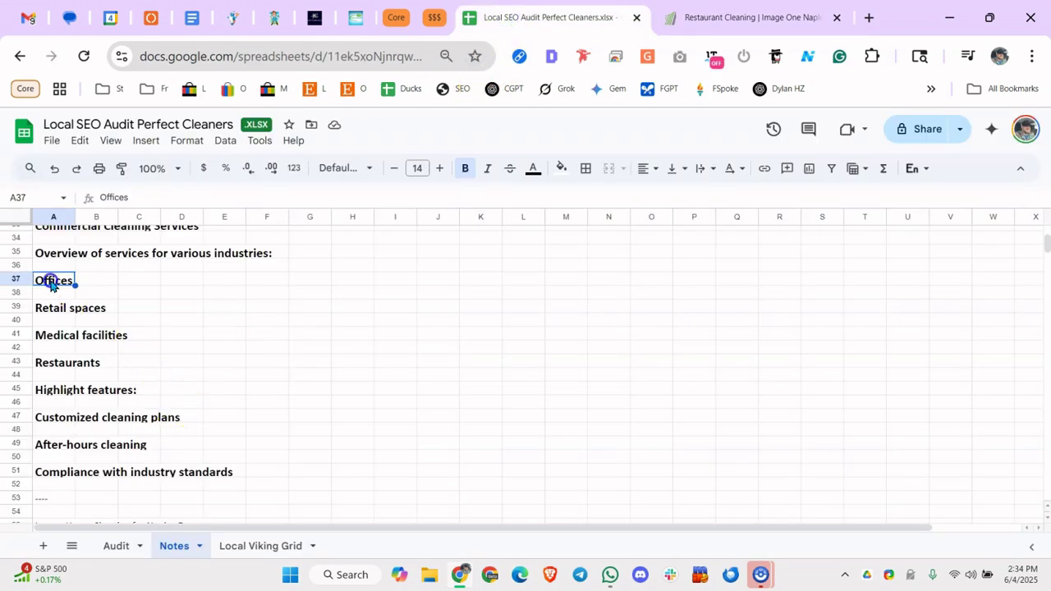
{"action": "left_click", "coordinate": [82, 307]}
{"action": "left_click", "coordinate": [78, 344]}
{"action": "left_click_drag", "start_coordinate": [93, 310], "coordinate": [112, 403]}
{"action": "left_click", "coordinate": [131, 376]}
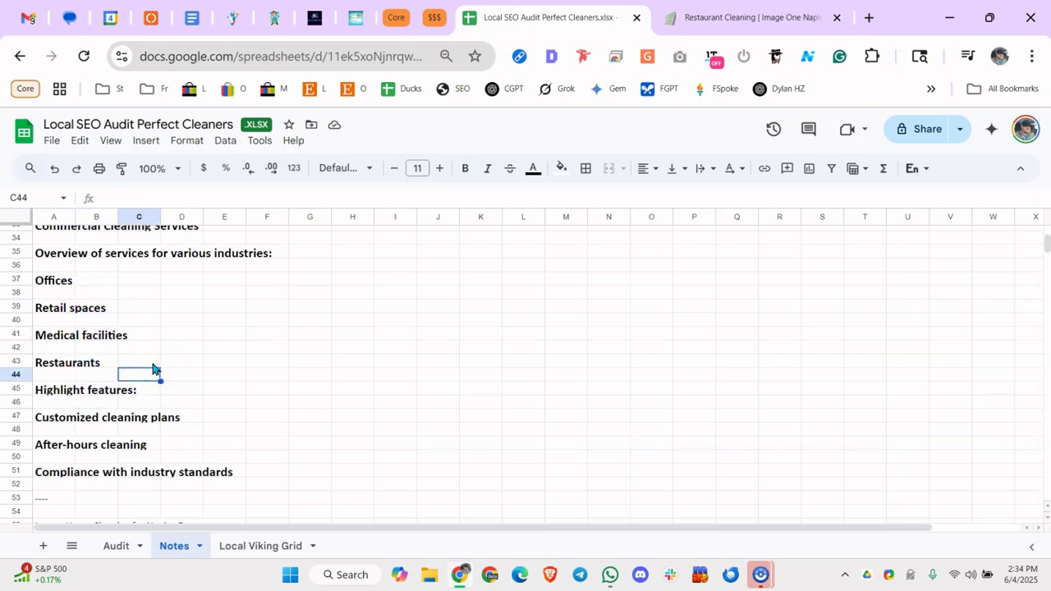
Review the luxury home and green cleaning service ideas in rows 55 and 57 of the Notes sheet
{"action": "scroll", "coordinate": [94, 308], "scroll_direction": "down", "scroll_amount": 6}
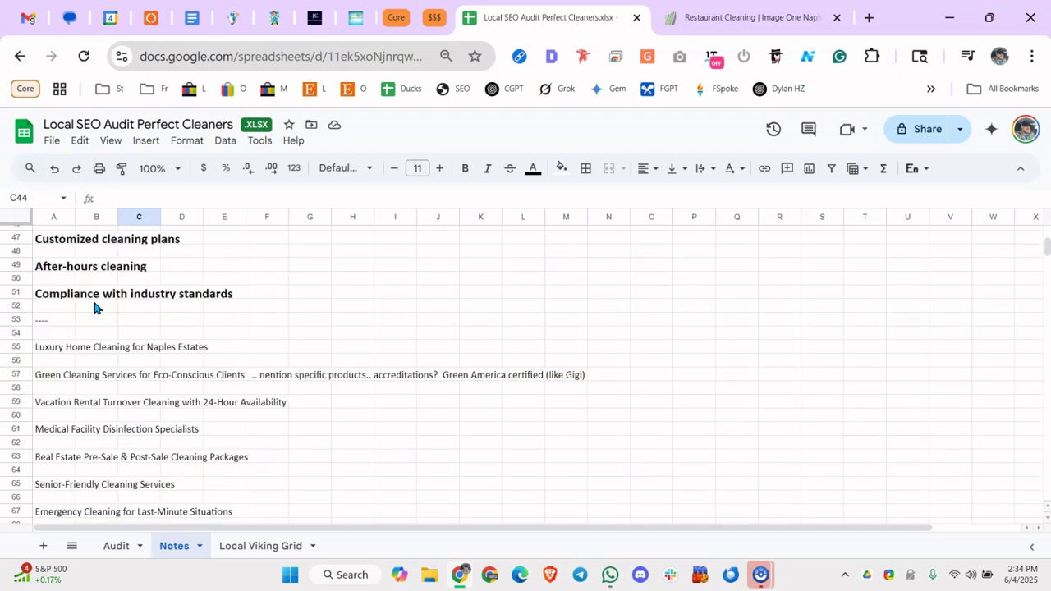
{"action": "left_click", "coordinate": [90, 261]}
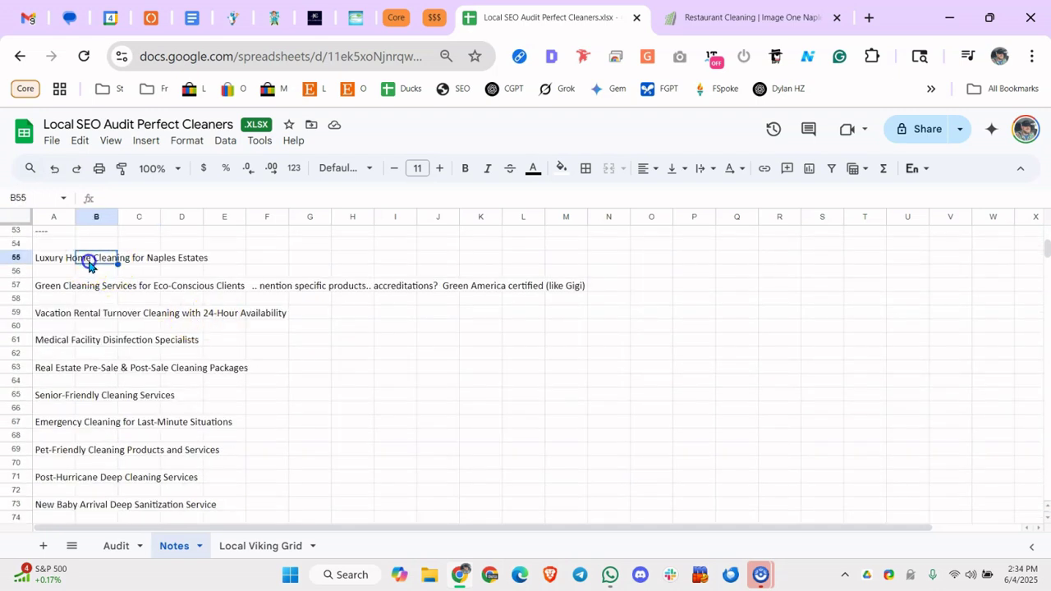
{"action": "left_click", "coordinate": [47, 259]}
{"action": "left_click", "coordinate": [47, 283]}
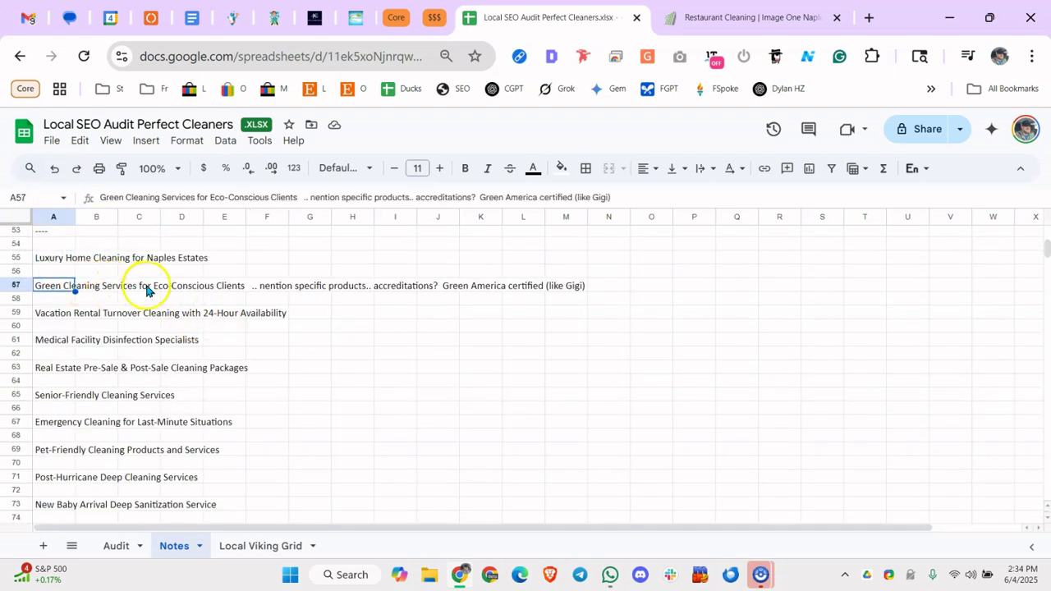
{"action": "left_click", "coordinate": [282, 287]}
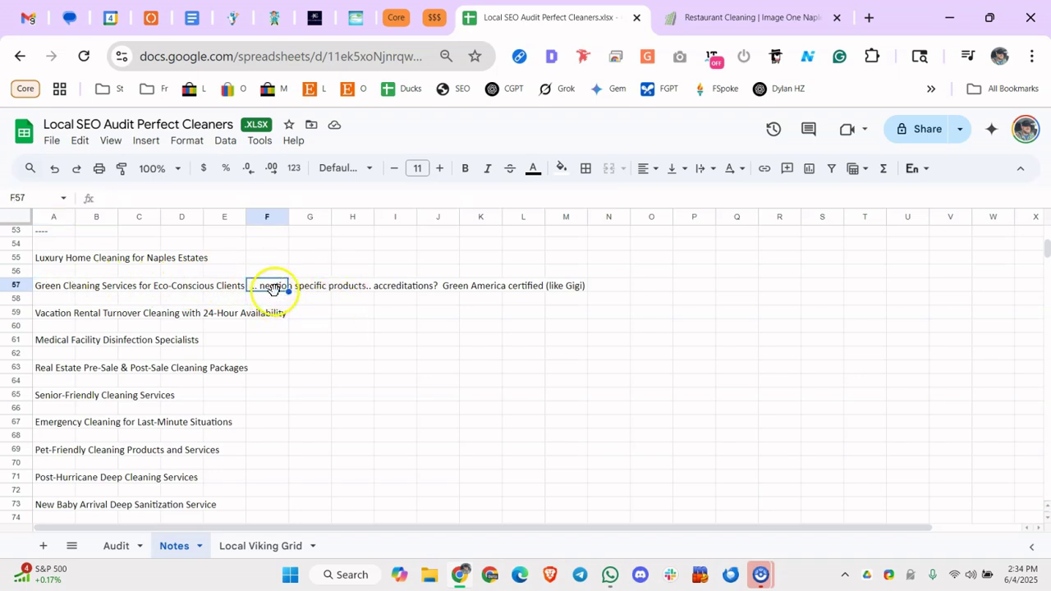
Correct the misspelled word before "specific products" to "mention" in the Green Cleaning Services note in cell A57
{"action": "left_click", "coordinate": [55, 281]}
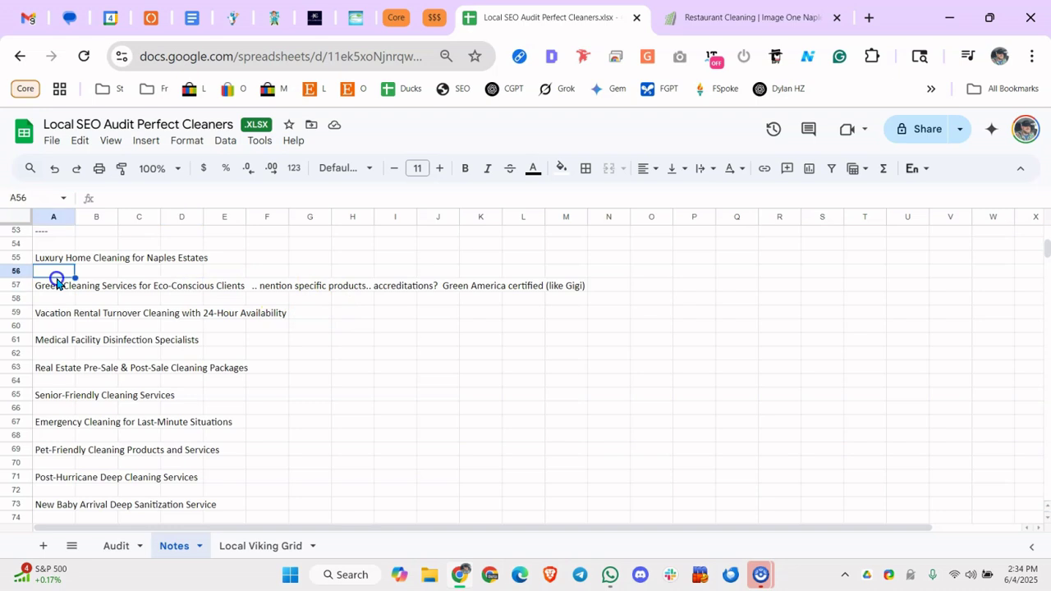
{"action": "double_click", "coordinate": [55, 289]}
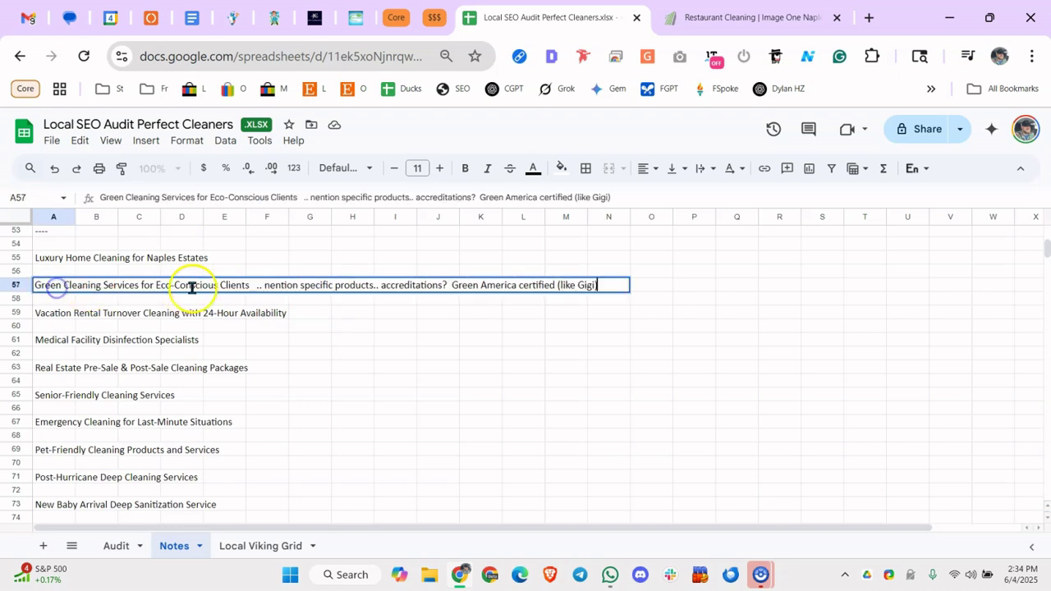
{"action": "left_click", "coordinate": [270, 288]}
{"action": "key", "text": "BackSpace"}
{"action": "type", "text": "m"}
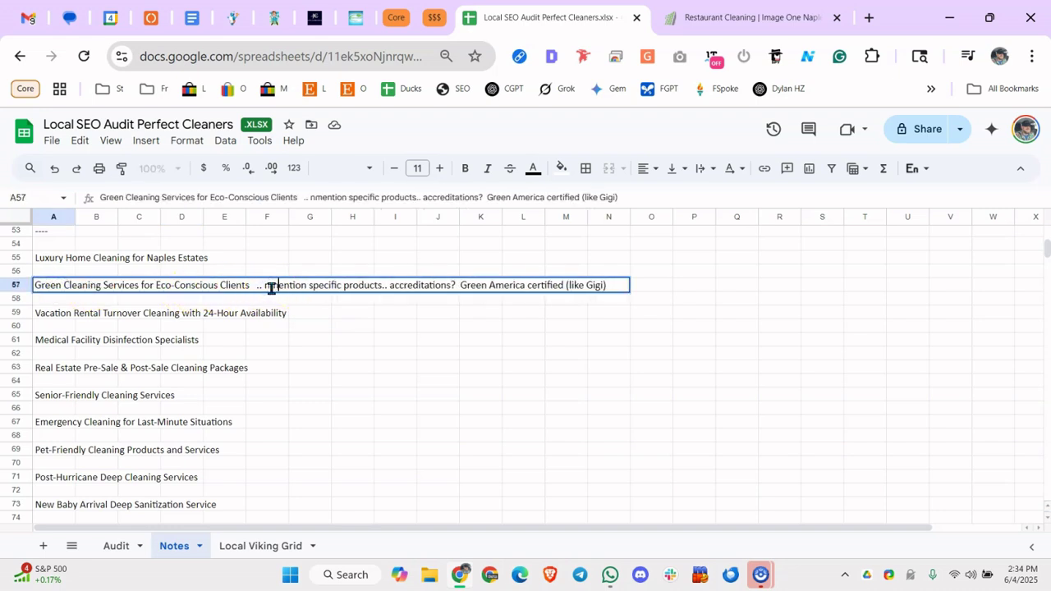
{"action": "key", "text": "Return"}
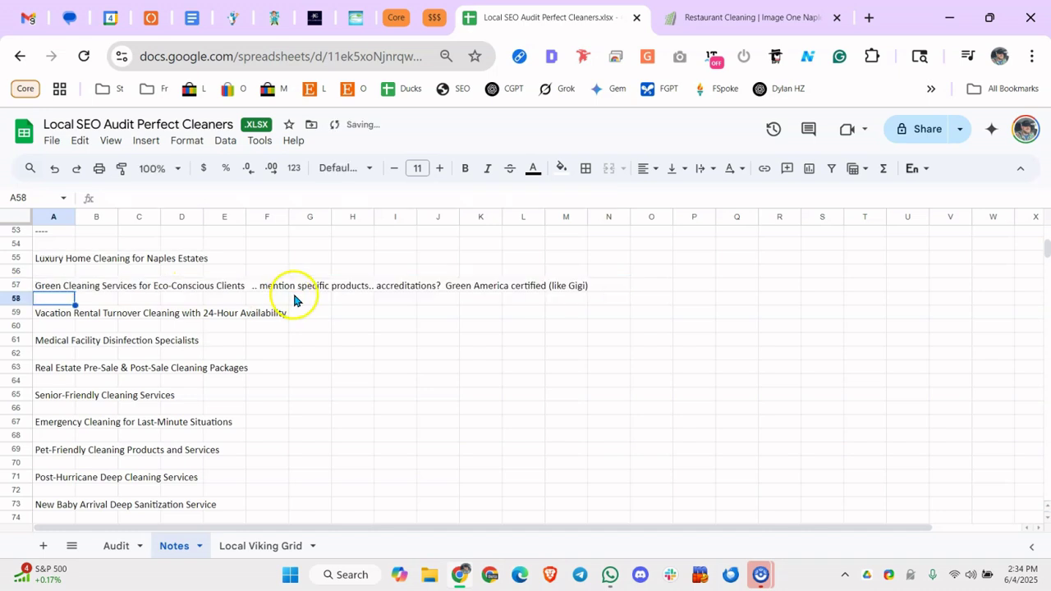
Review the green accreditation remark and the niche service ideas from vacation rental turnover to new baby sanitization
{"action": "left_click", "coordinate": [410, 289]}
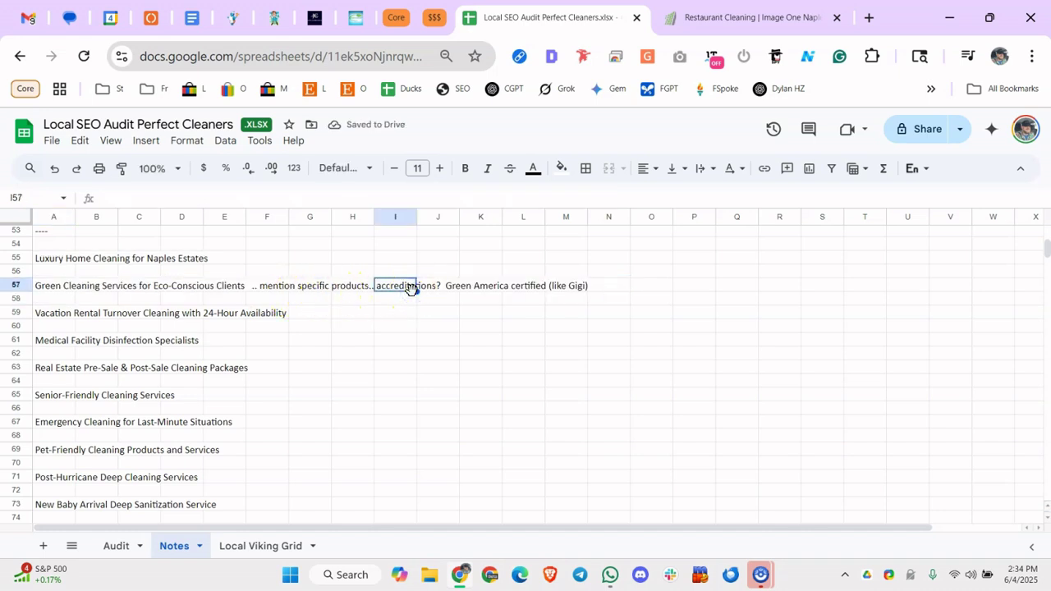
{"action": "left_click", "coordinate": [471, 291]}
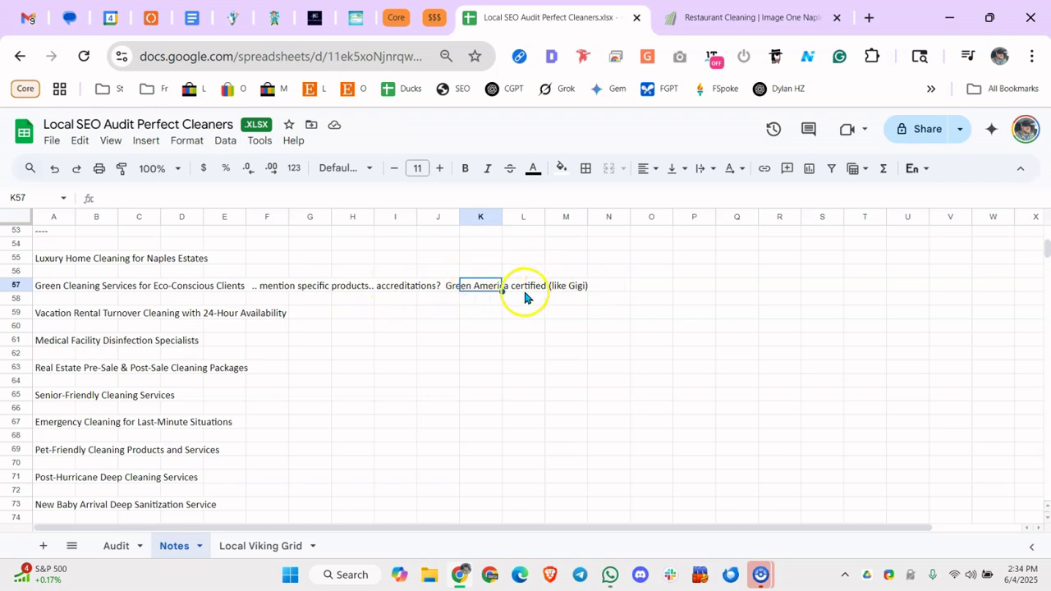
{"action": "left_click", "coordinate": [65, 316]}
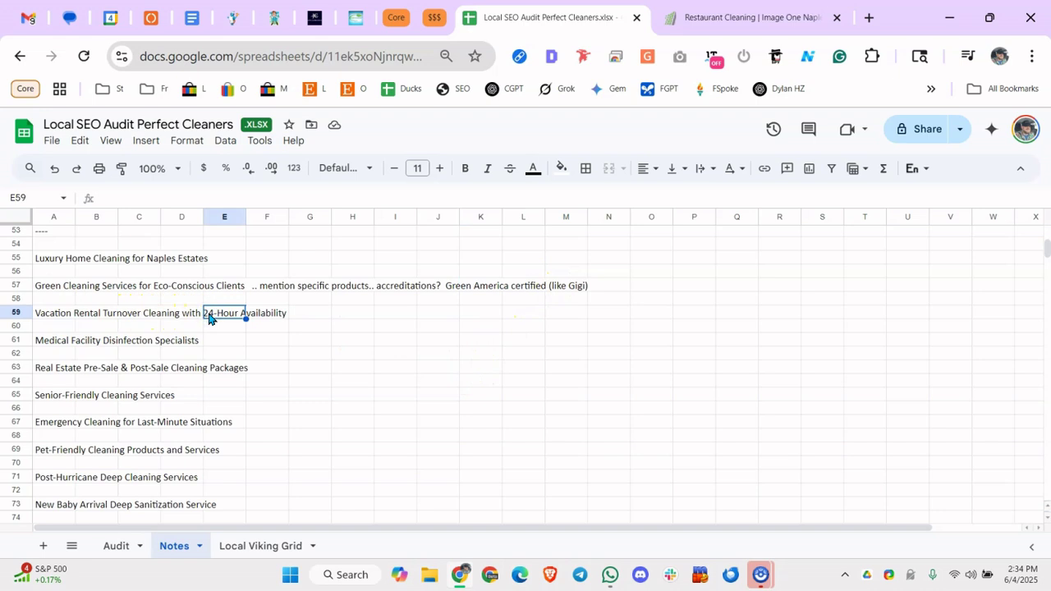
{"action": "left_click", "coordinate": [54, 341]}
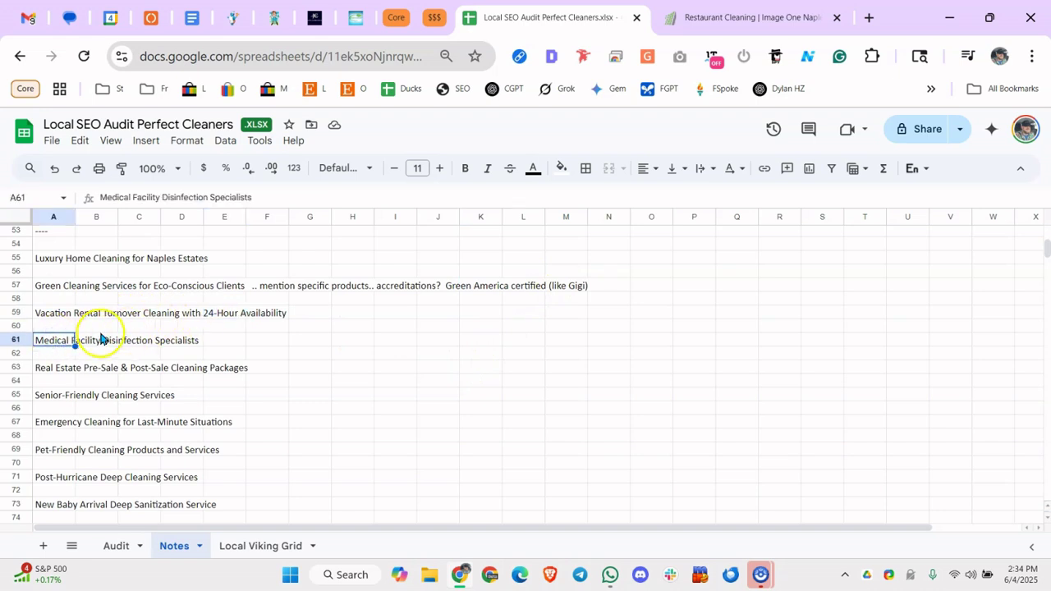
{"action": "scroll", "coordinate": [100, 338], "scroll_direction": "down", "scroll_amount": 2}
{"action": "left_click", "coordinate": [66, 332]}
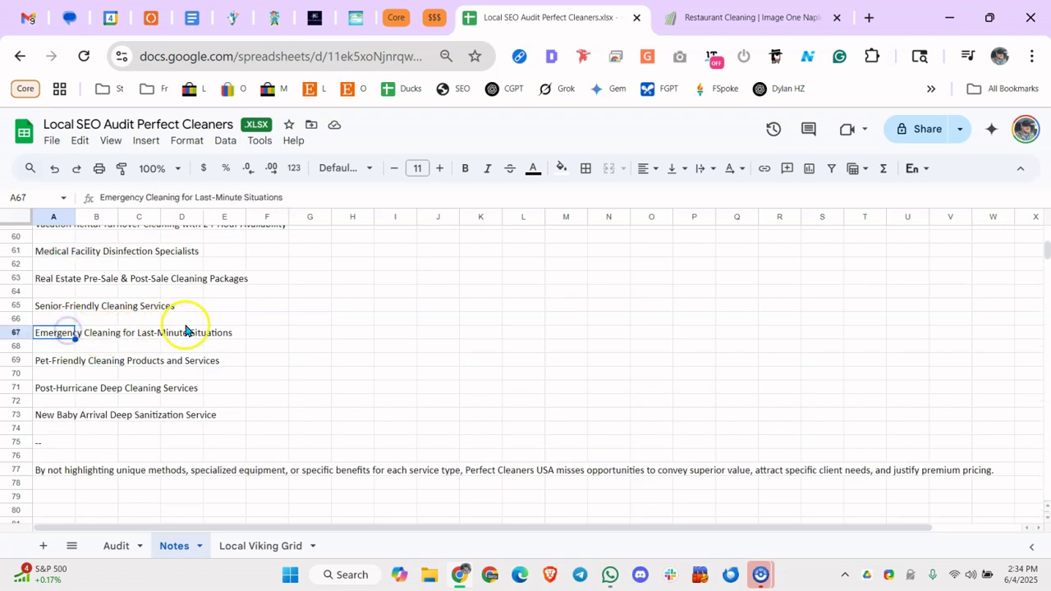
{"action": "left_click", "coordinate": [78, 361]}
{"action": "scroll", "coordinate": [77, 359], "scroll_direction": "down", "scroll_amount": 4}
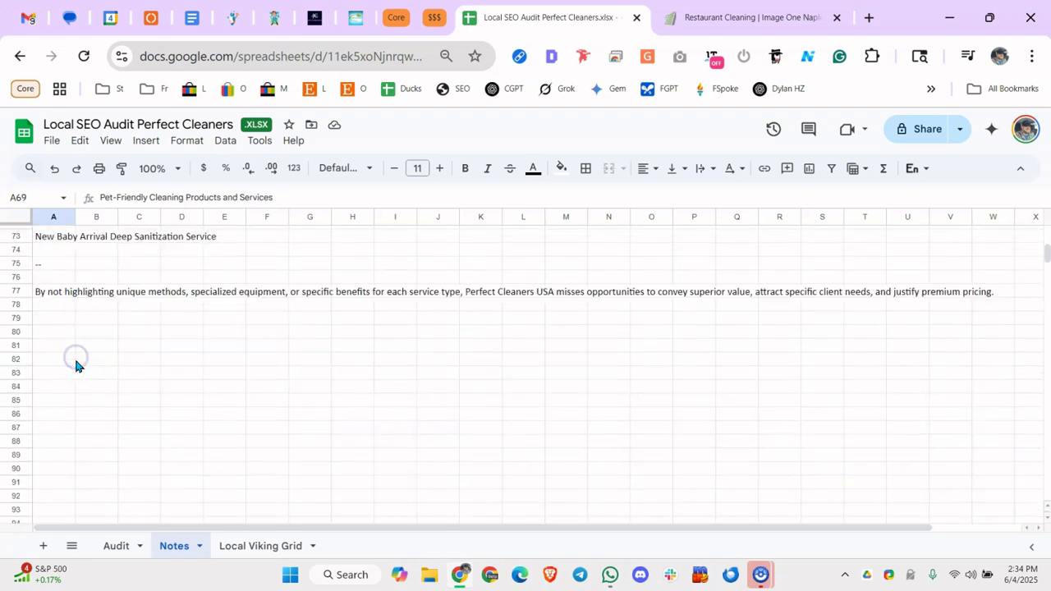
Read the closing note in row 77 about highlighting unique methods and benefits, and switch to the Audit sheet
{"action": "left_click", "coordinate": [66, 293]}
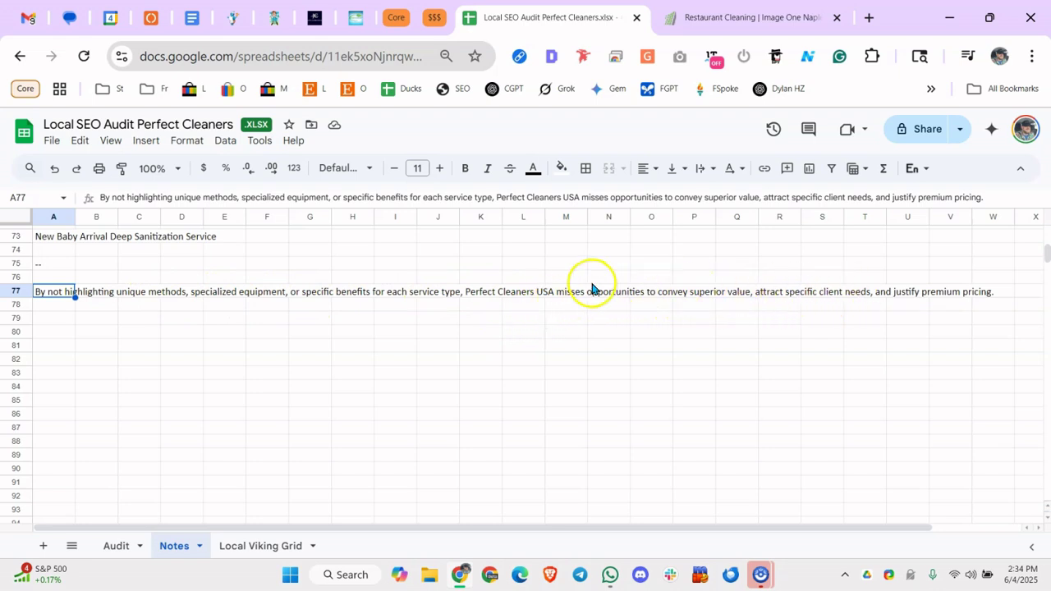
{"action": "left_click", "coordinate": [272, 333]}
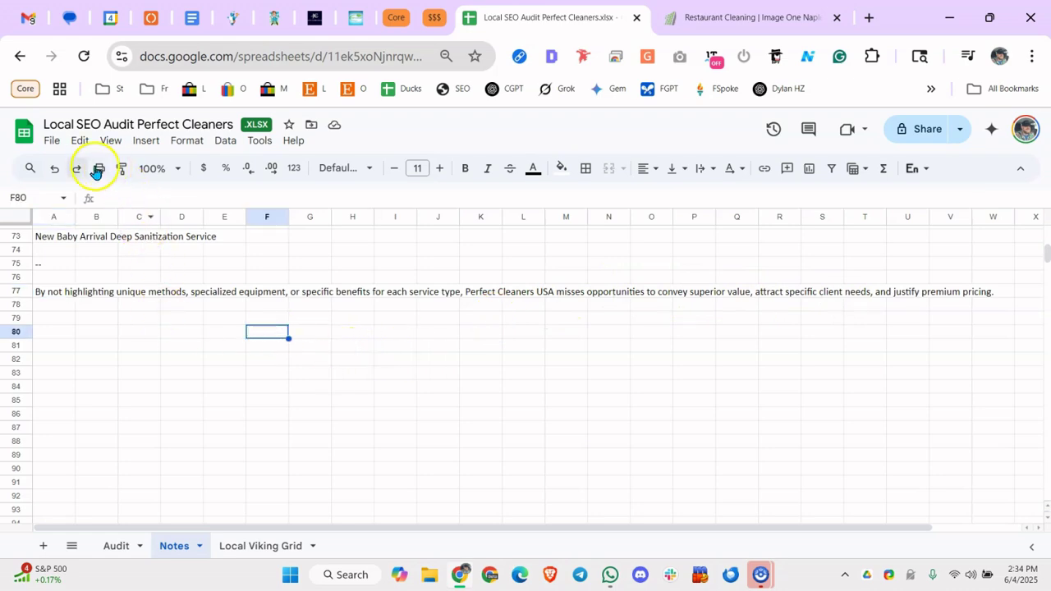
{"action": "left_click", "coordinate": [115, 546]}
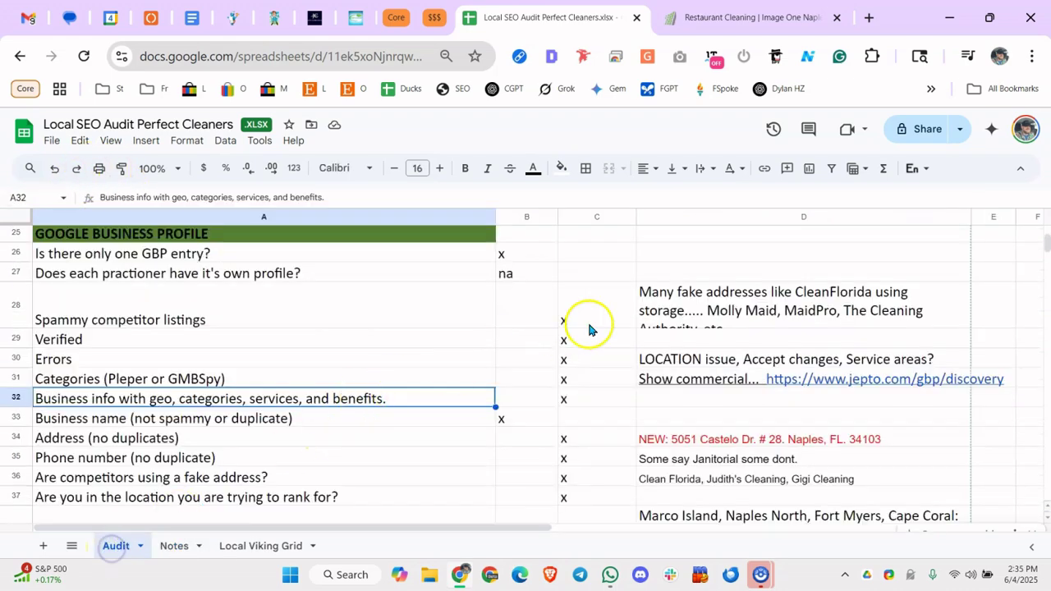
Search Google for "airbnb cleaning services" in a new tab and examine how the ranking pages target Airbnb cleaning
{"action": "left_click", "coordinate": [869, 18]}
{"action": "type", "text": "air"}
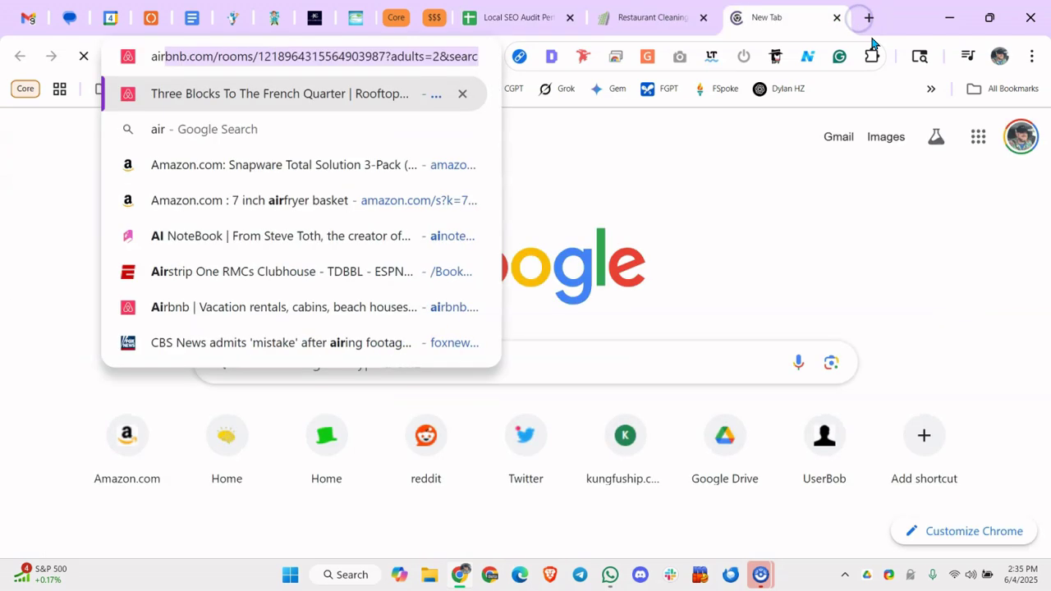
{"action": "type", "text": "bnb cleaning"}
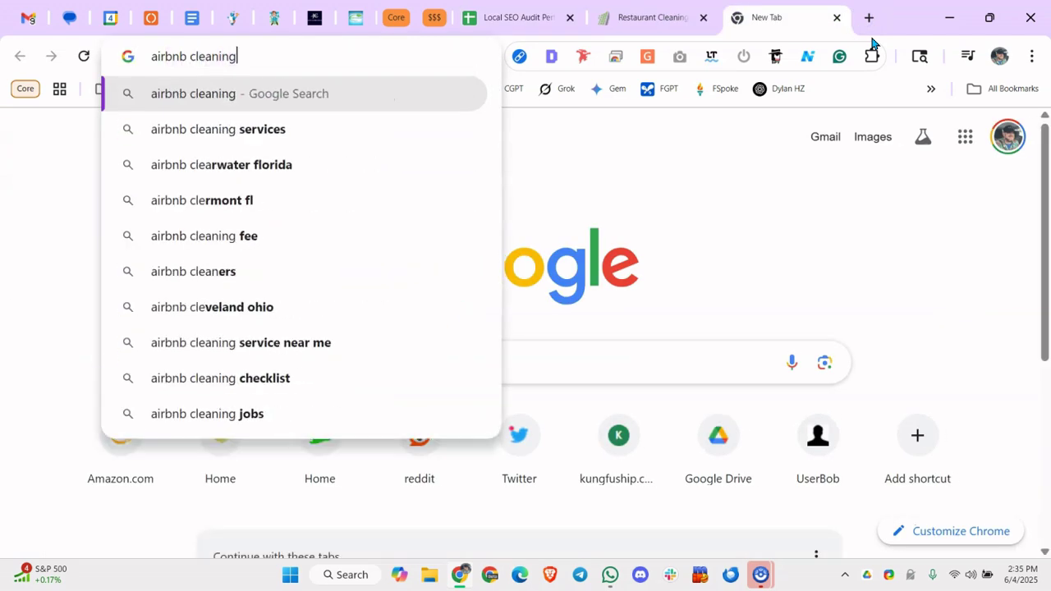
{"action": "type", "text": " seri"}
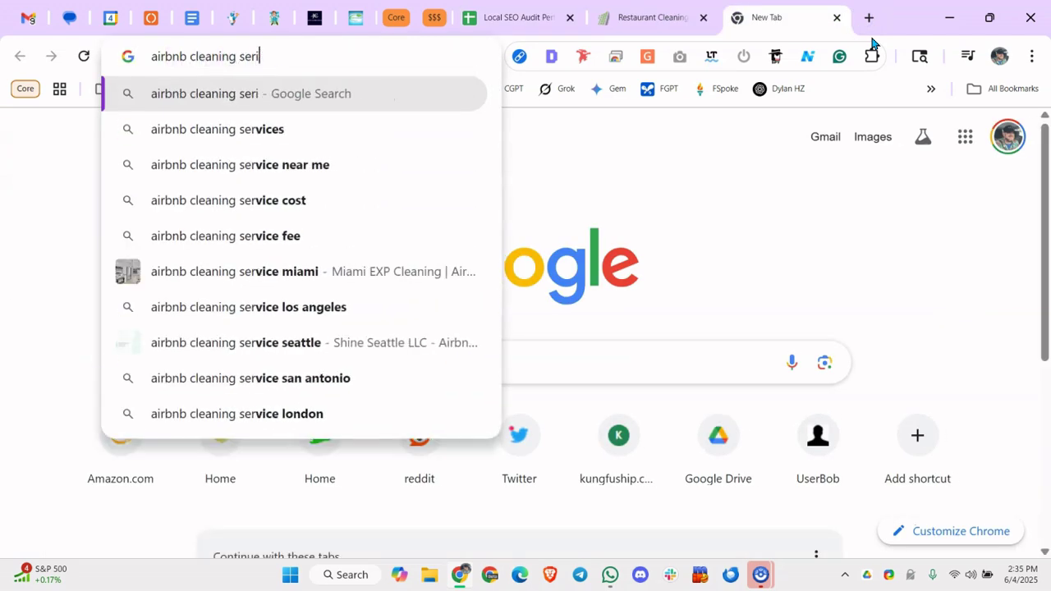
{"action": "key", "text": "BackSpace"}
{"action": "type", "text": "vices"}
{"action": "key", "text": "Return"}
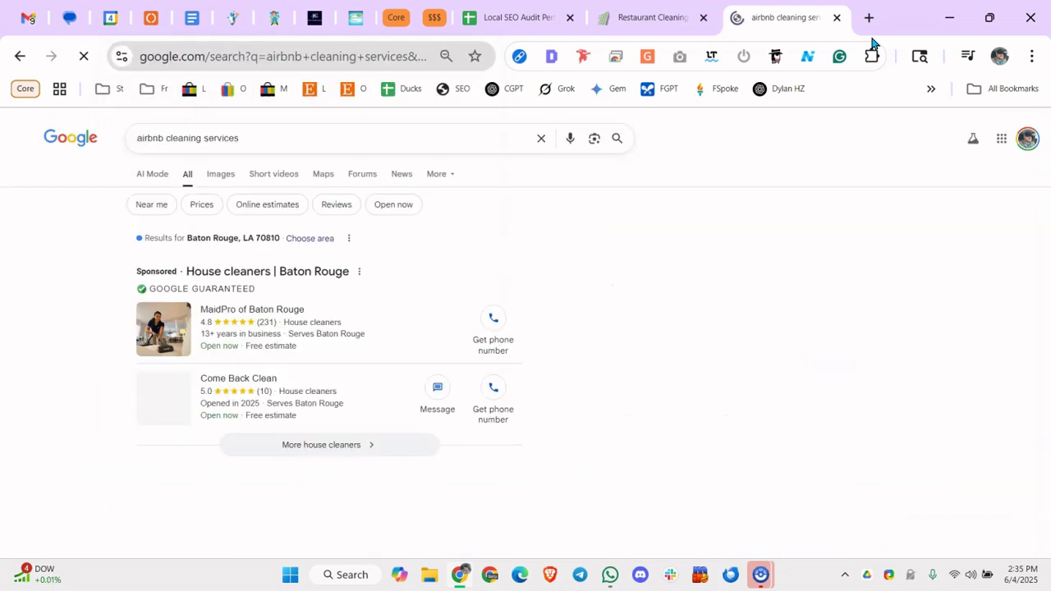
{"action": "scroll", "coordinate": [359, 291], "scroll_direction": "down", "scroll_amount": 5}
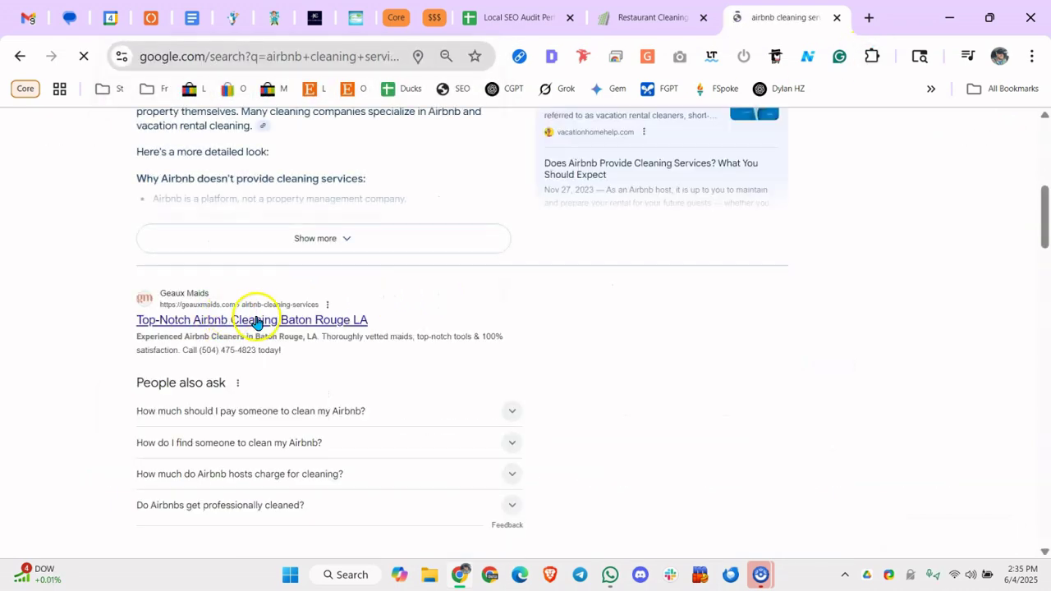
{"action": "scroll", "coordinate": [255, 322], "scroll_direction": "down", "scroll_amount": 4}
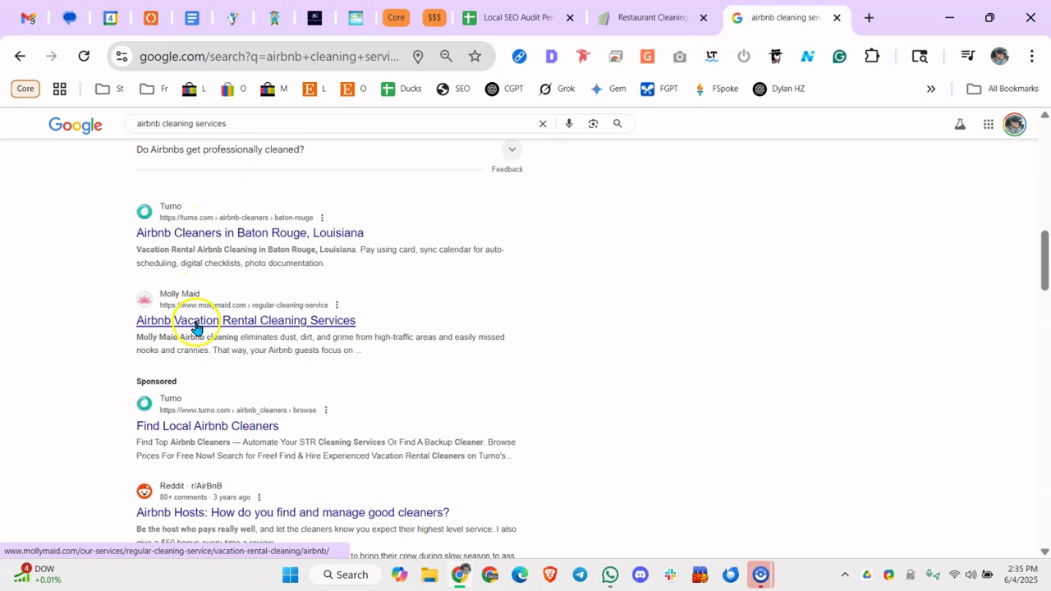
Enter "AirBNB cleaning" in cell A80 of the audit workbook's Notes sheet
{"action": "left_click", "coordinate": [491, 25]}
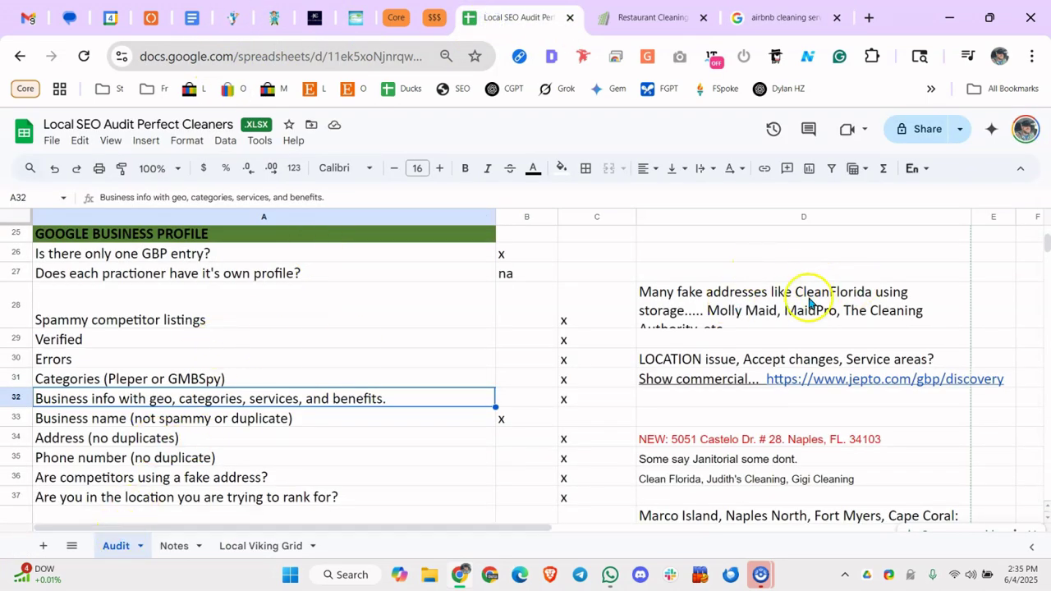
{"action": "left_click", "coordinate": [174, 543]}
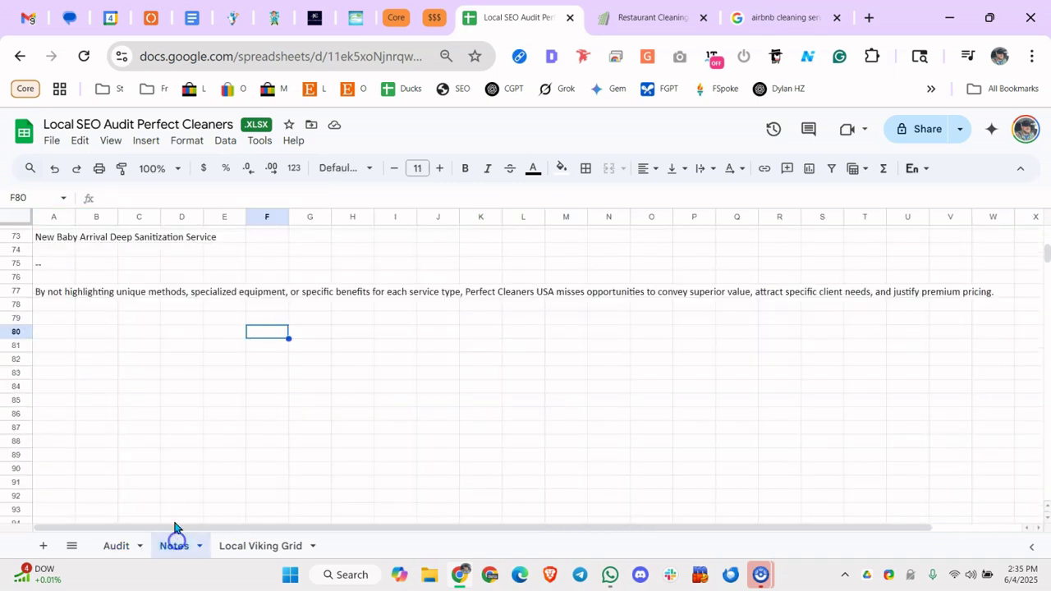
{"action": "left_click", "coordinate": [63, 330]}
{"action": "type", "text": "AirBNB cleaning"}
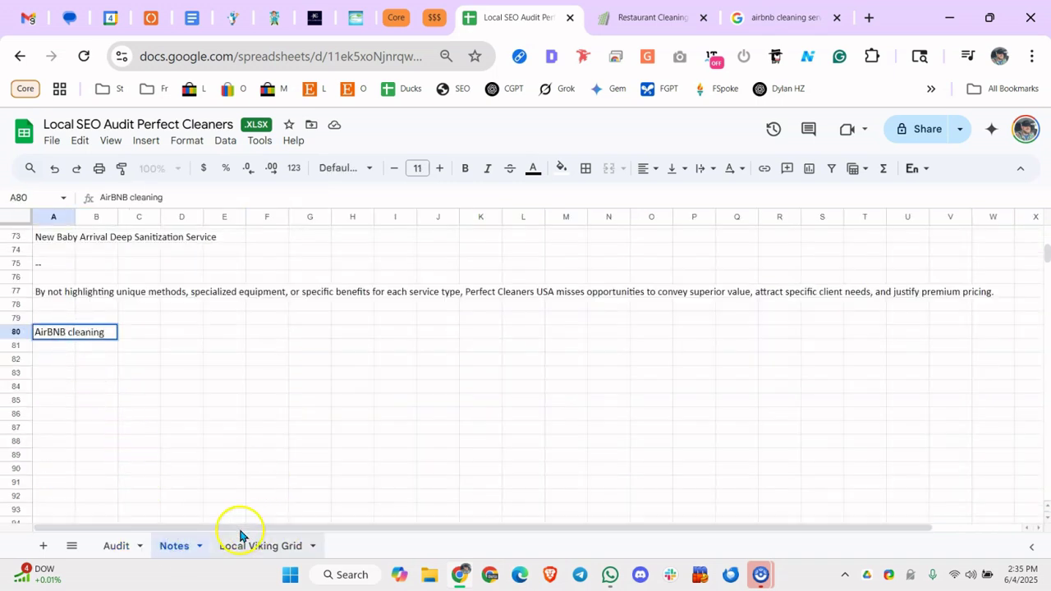
Review the Audit sheet's remarks in rows 13 to 15 on the home cleaner page, review link and contact page
{"action": "left_click", "coordinate": [117, 545]}
{"action": "left_click", "coordinate": [279, 382]}
{"action": "scroll", "coordinate": [278, 379], "scroll_direction": "up", "scroll_amount": 8}
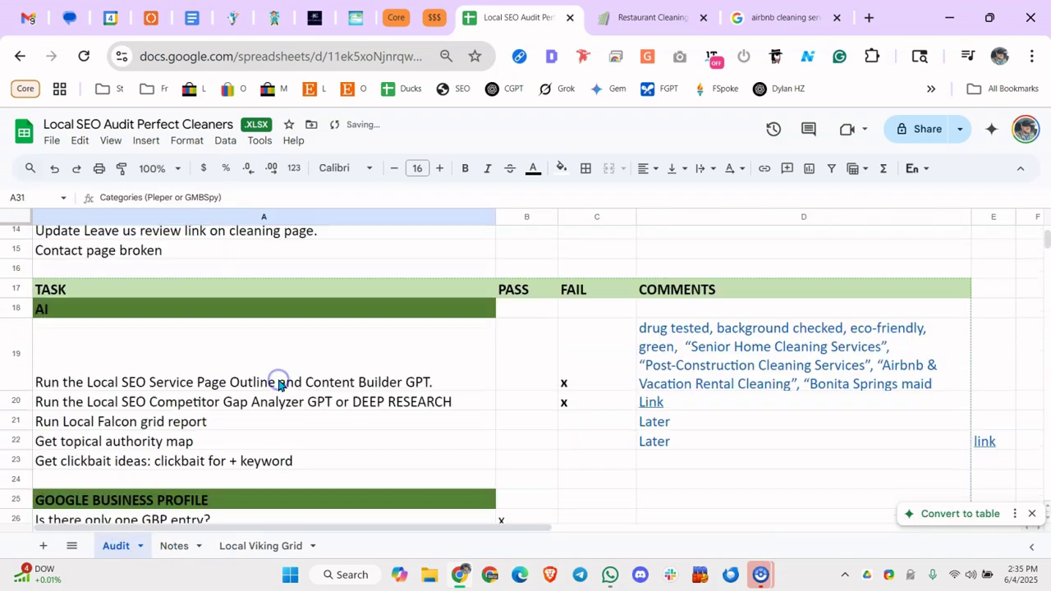
{"action": "scroll", "coordinate": [279, 376], "scroll_direction": "down", "scroll_amount": 4}
{"action": "scroll", "coordinate": [283, 371], "scroll_direction": "up", "scroll_amount": 3}
{"action": "scroll", "coordinate": [279, 361], "scroll_direction": "down", "scroll_amount": 2}
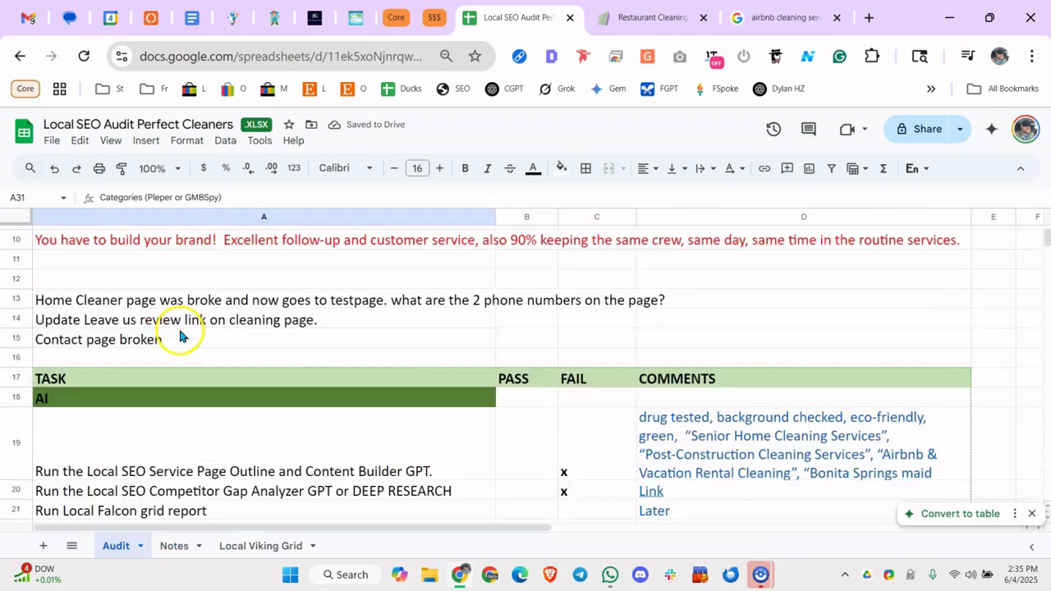
{"action": "left_click", "coordinate": [121, 328]}
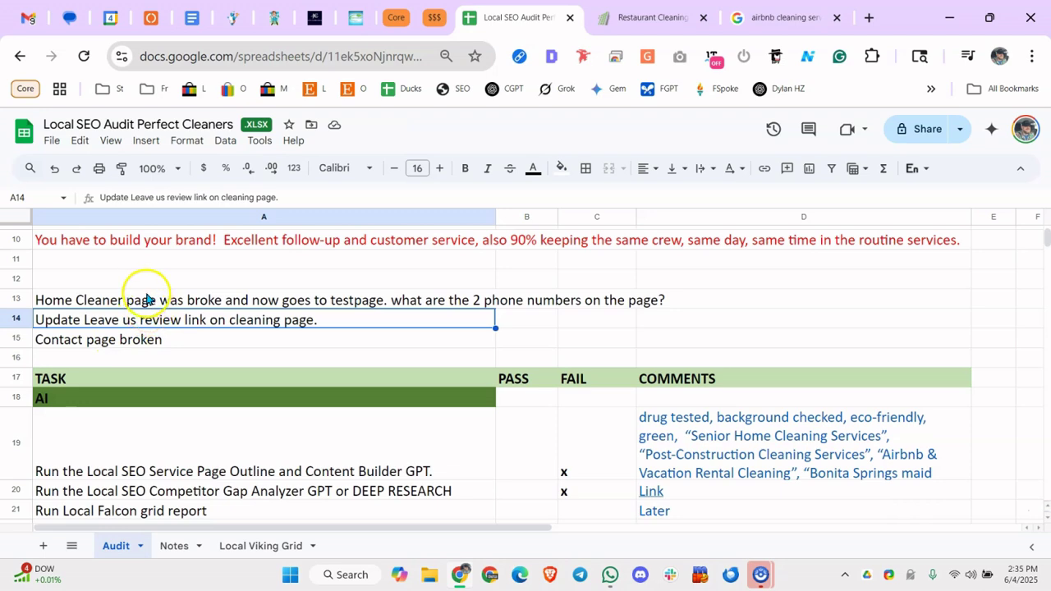
{"action": "left_click", "coordinate": [142, 300]}
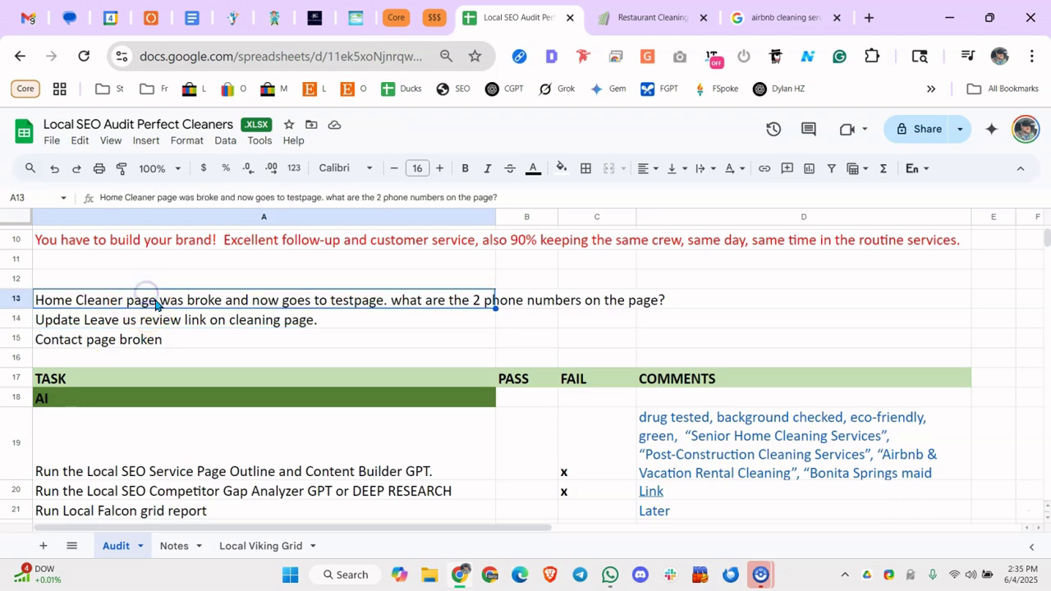
Open the Home Cleaning Service page on the Perfect Cleaners website
{"action": "left_click", "coordinate": [233, 17]}
{"action": "scroll", "coordinate": [238, 135], "scroll_direction": "up", "scroll_amount": 5}
{"action": "mouse_move", "coordinate": [310, 143]}
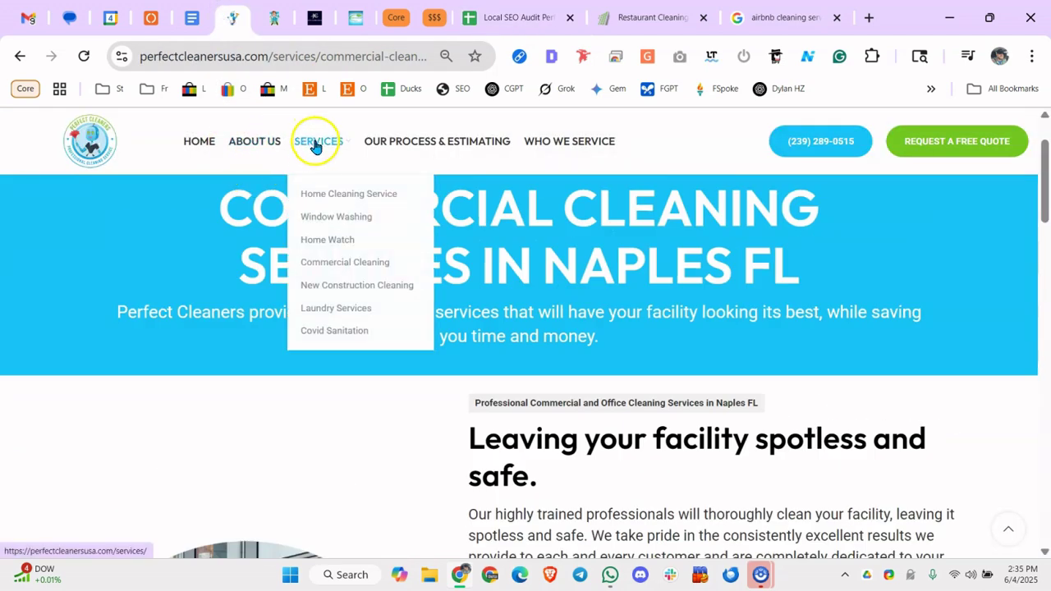
{"action": "left_click", "coordinate": [326, 190]}
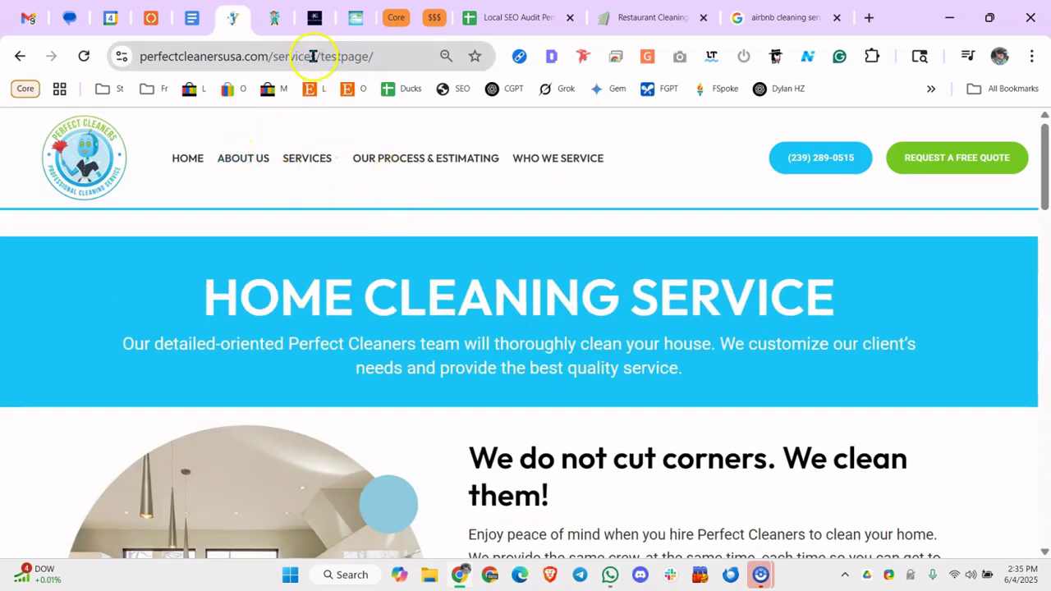
Draft "Home-cleaning-service-naples-fl" as a replacement for the testpage slug in the page address
{"action": "left_click_drag", "start_coordinate": [313, 56], "coordinate": [519, 56]}
{"action": "left_click", "coordinate": [369, 59]}
{"action": "type", "text": "H"}
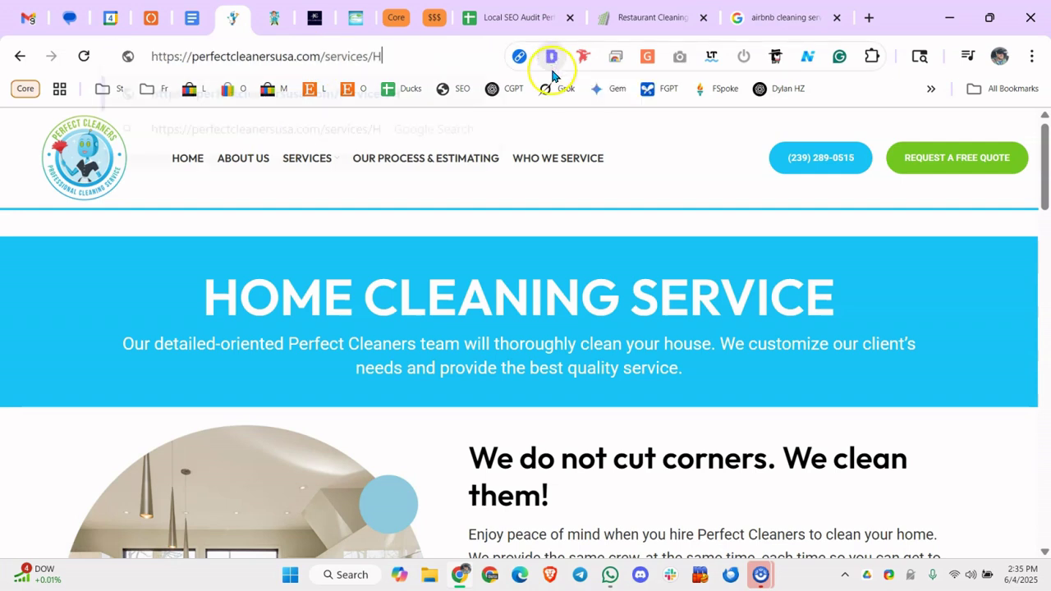
{"action": "type", "text": "ome-cleaning"}
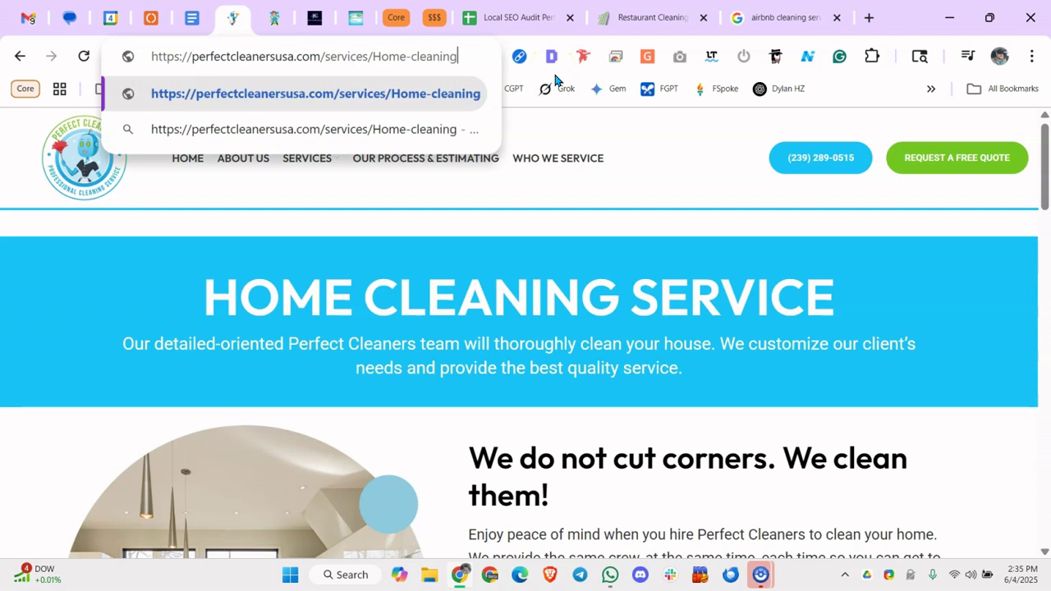
{"action": "type", "text": "-service-naples"}
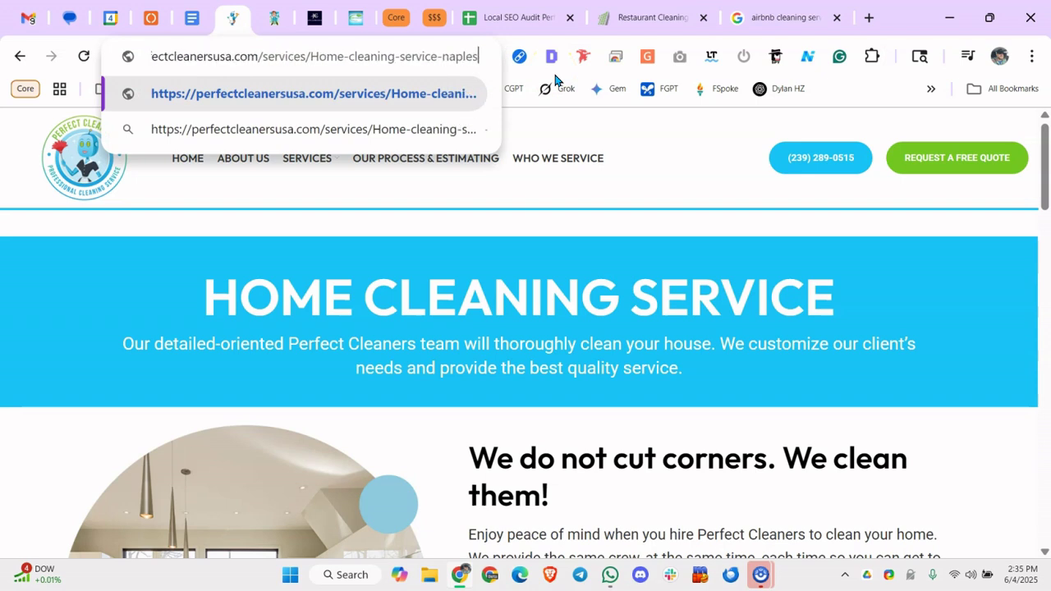
{"action": "type", "text": "-fl"}
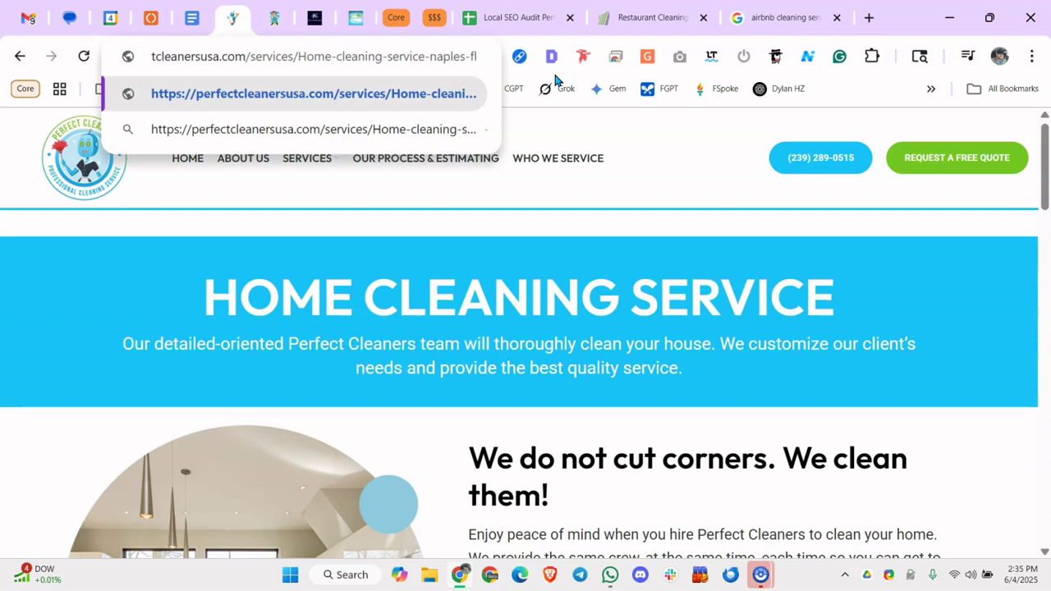
{"action": "type", "text": "orida"}
{"action": "key", "text": "BackSpace"}
{"action": "key", "text": "BackSpace"}
{"action": "key", "text": "BackSpace"}
{"action": "key", "text": "BackSpace"}
{"action": "key", "text": "BackSpace"}
{"action": "left_click", "coordinate": [83, 56]}
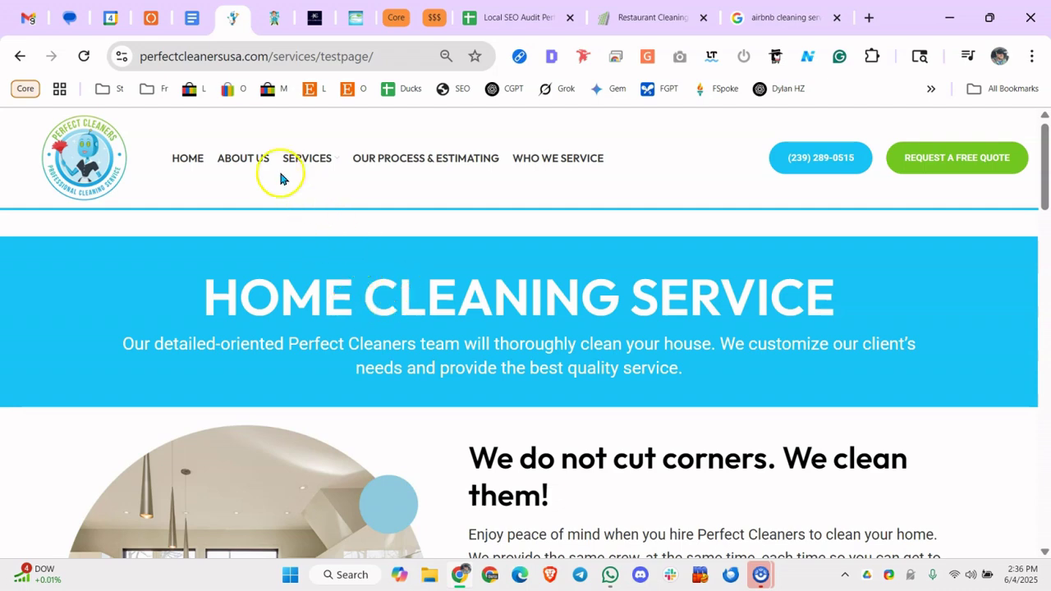
Look over the home cleaning page's introduction and highlight the testpage slug in its address
{"action": "scroll", "coordinate": [286, 227], "scroll_direction": "down", "scroll_amount": 10}
{"action": "scroll", "coordinate": [293, 270], "scroll_direction": "up", "scroll_amount": 10}
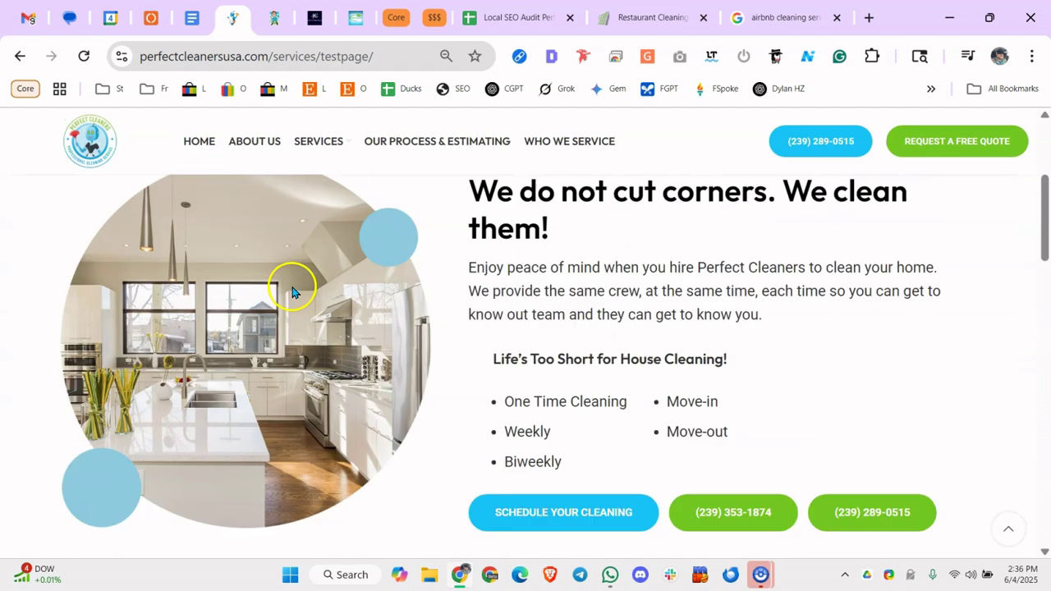
{"action": "left_click_drag", "start_coordinate": [325, 56], "coordinate": [374, 68]}
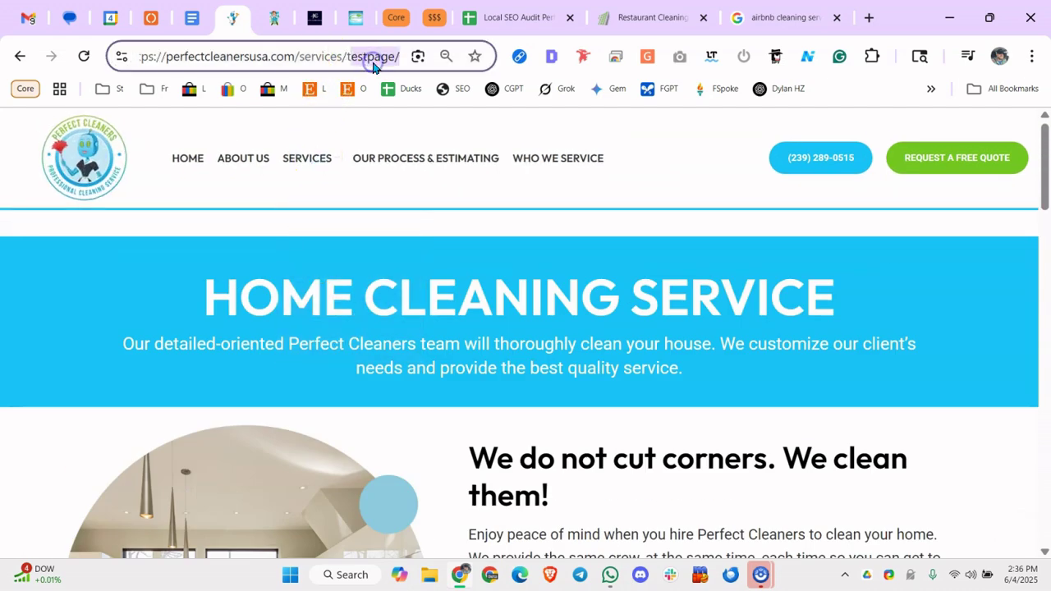
{"action": "left_click", "coordinate": [103, 445]}
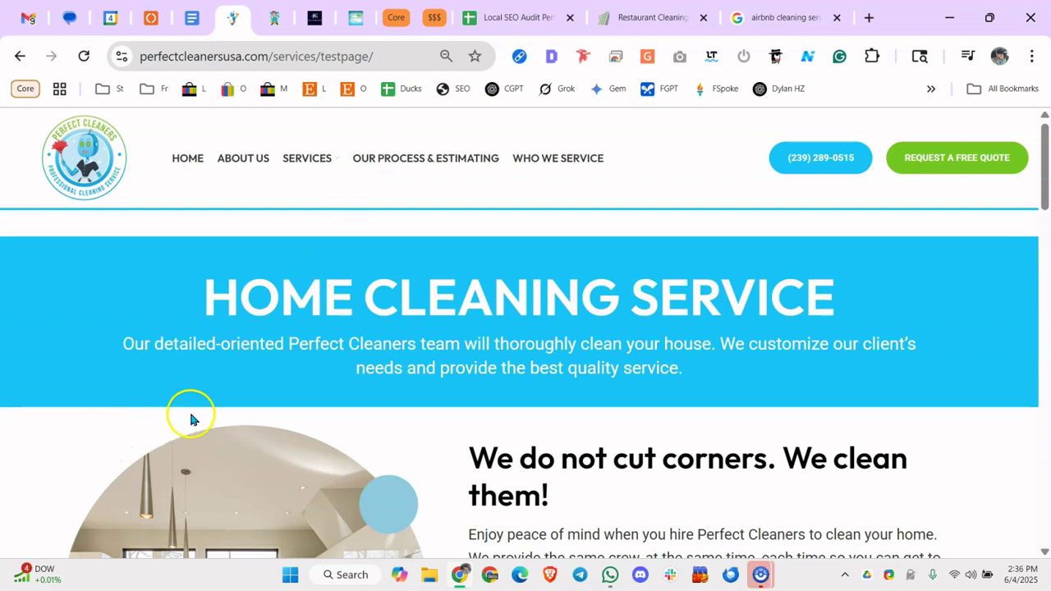
View the home cleaning page's source code and search it for "contact"
{"action": "right_click", "coordinate": [480, 222]}
{"action": "left_click", "coordinate": [556, 510]}
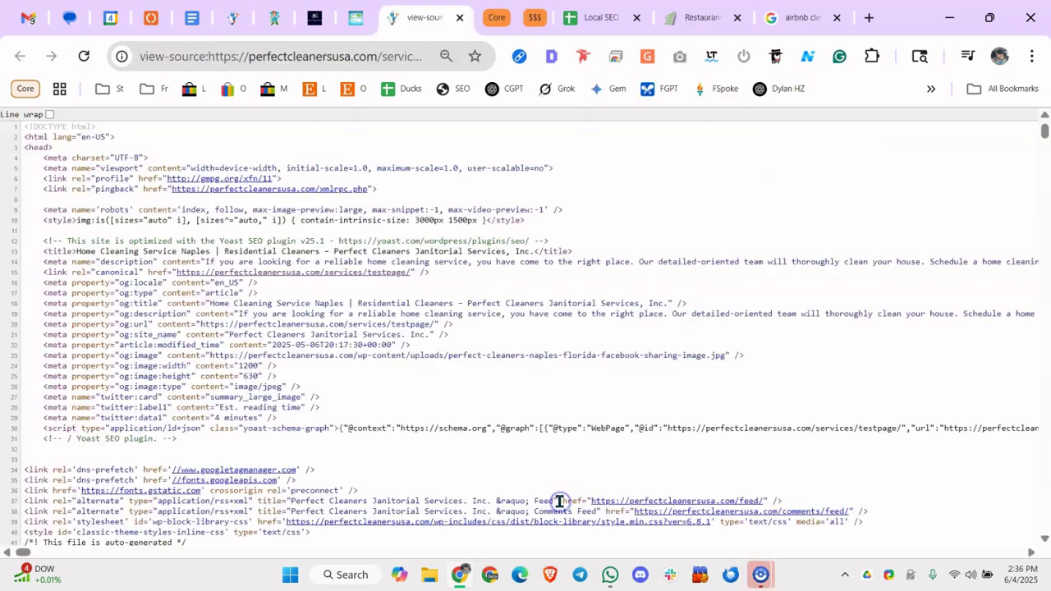
{"action": "key", "text": "ctrl+f"}
{"action": "type", "text": "contact"}
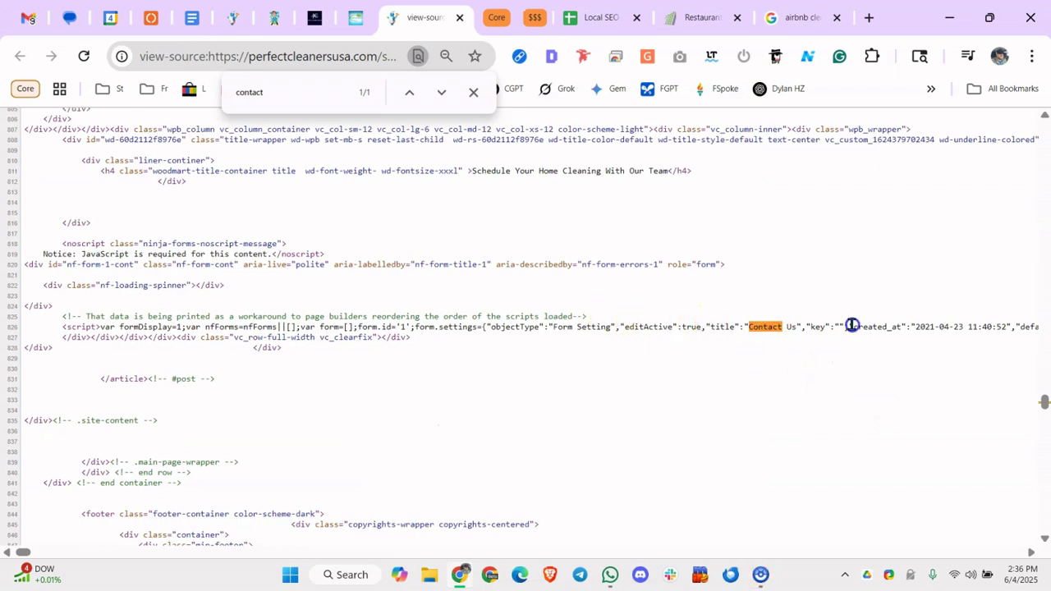
{"action": "left_click", "coordinate": [444, 94]}
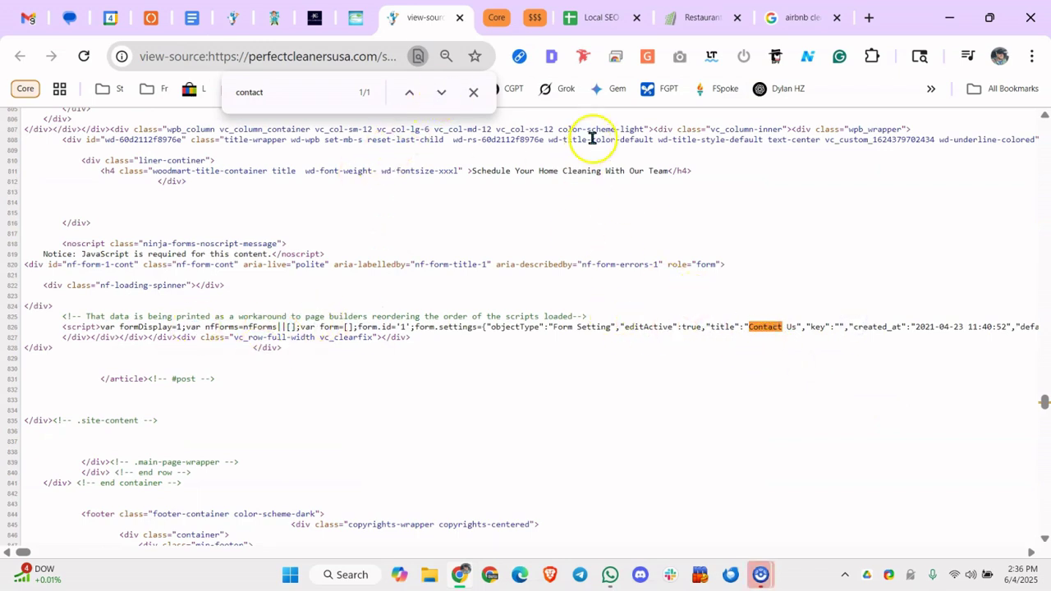
{"action": "left_click", "coordinate": [474, 91]}
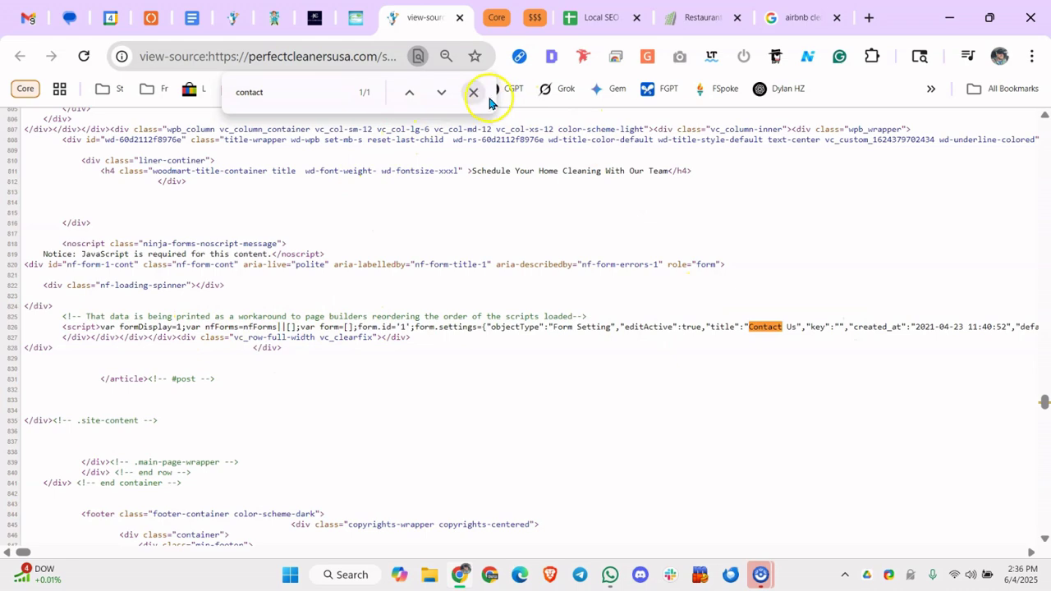
Check the home cleaning page's navigation menu in the mobile device preview, and return to the desktop view
{"action": "left_click", "coordinate": [233, 16]}
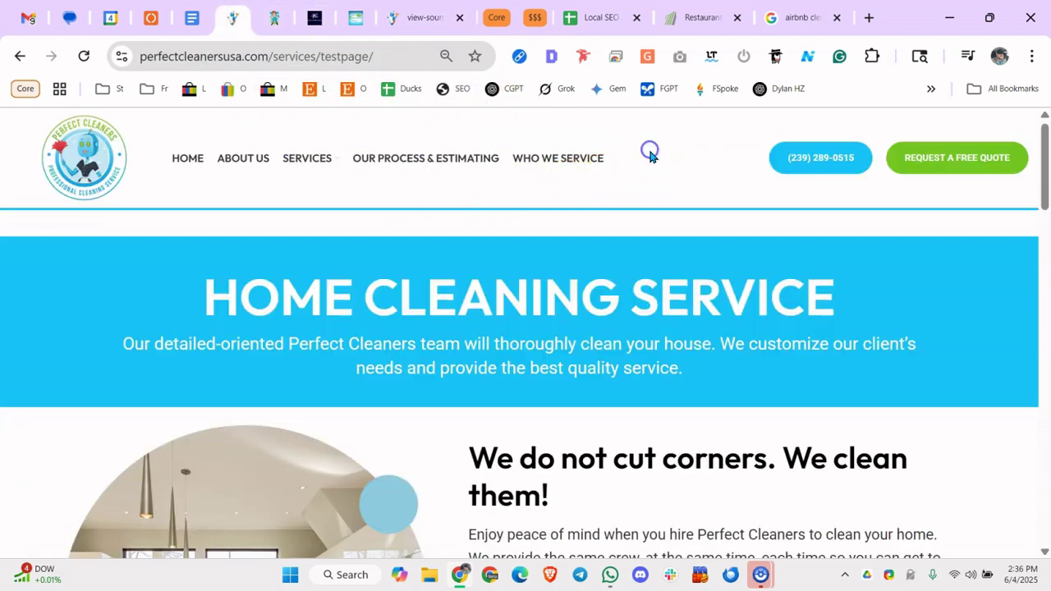
{"action": "key", "text": "ctrl+shift+i"}
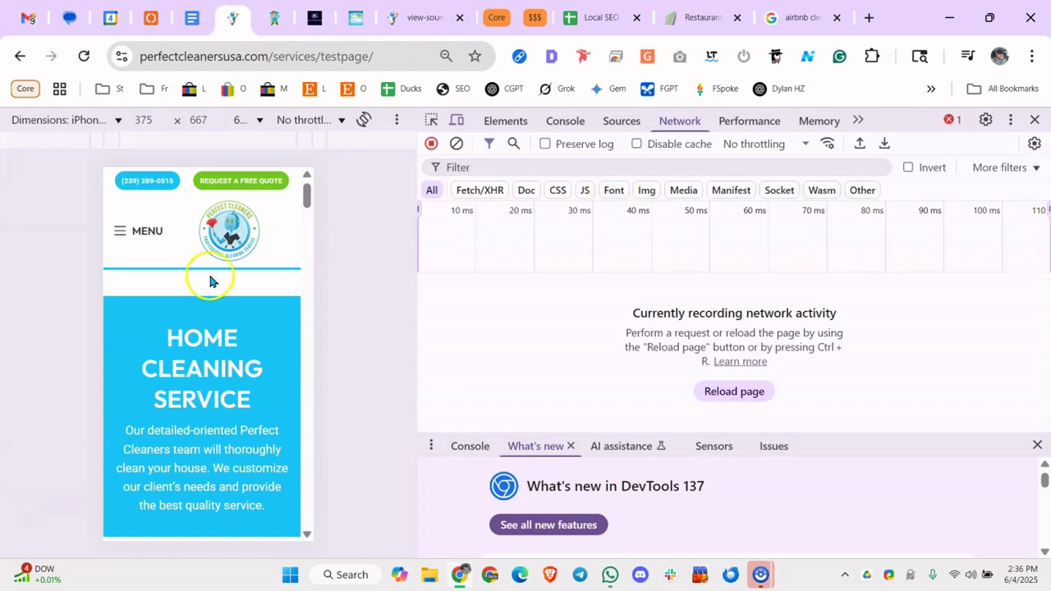
{"action": "left_click", "coordinate": [124, 221]}
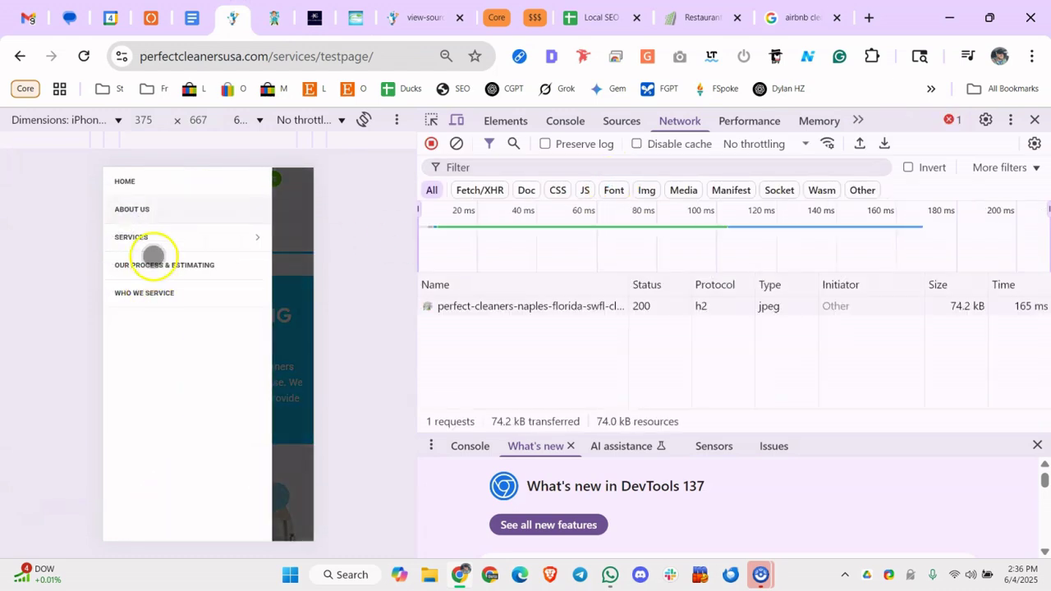
{"action": "left_click", "coordinate": [1035, 120]}
{"action": "left_click", "coordinate": [441, 340]}
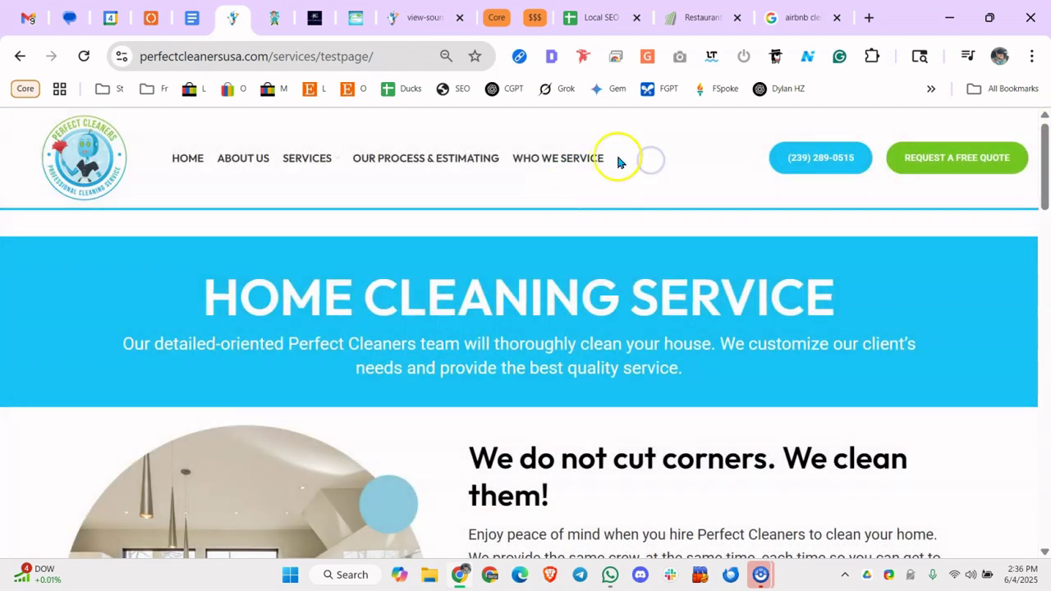
Examine the contact options on the home cleaning page, from the header down to the form and footer
{"action": "left_click", "coordinate": [685, 158]}
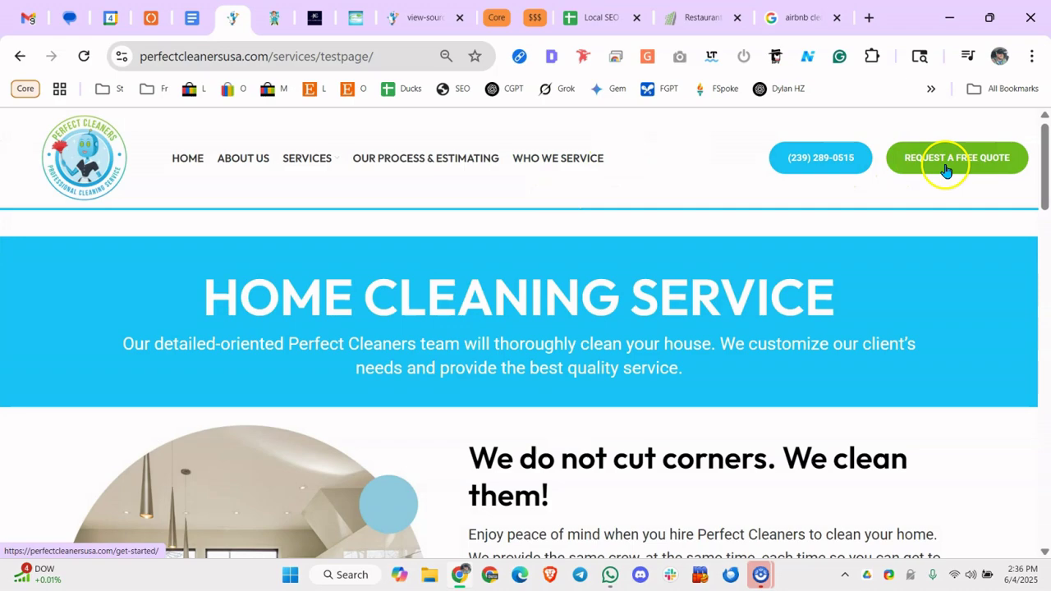
{"action": "scroll", "coordinate": [846, 320], "scroll_direction": "down", "scroll_amount": 5}
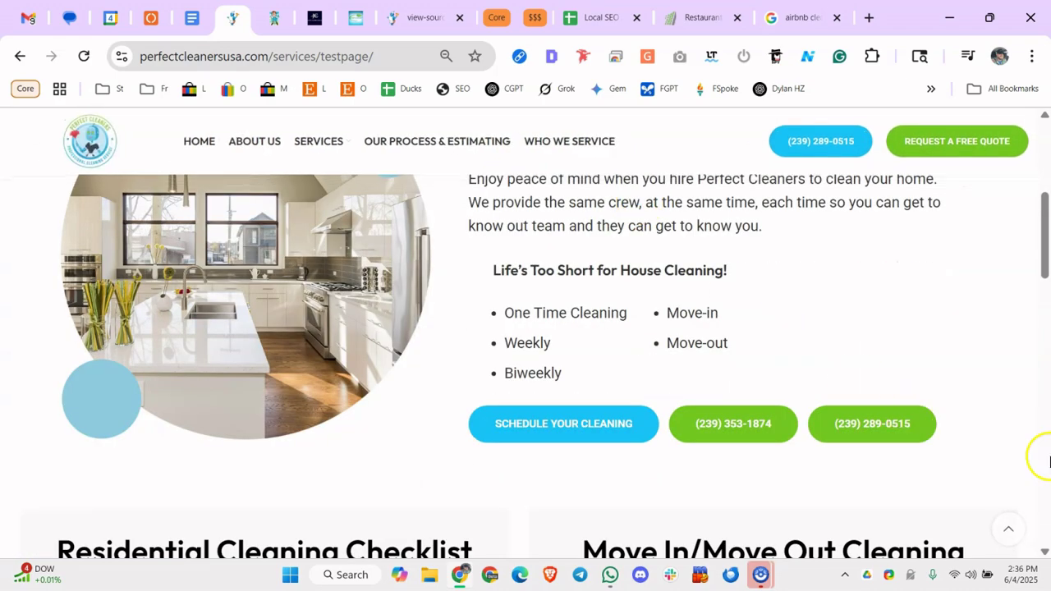
{"action": "scroll", "coordinate": [751, 403], "scroll_direction": "down", "scroll_amount": 15}
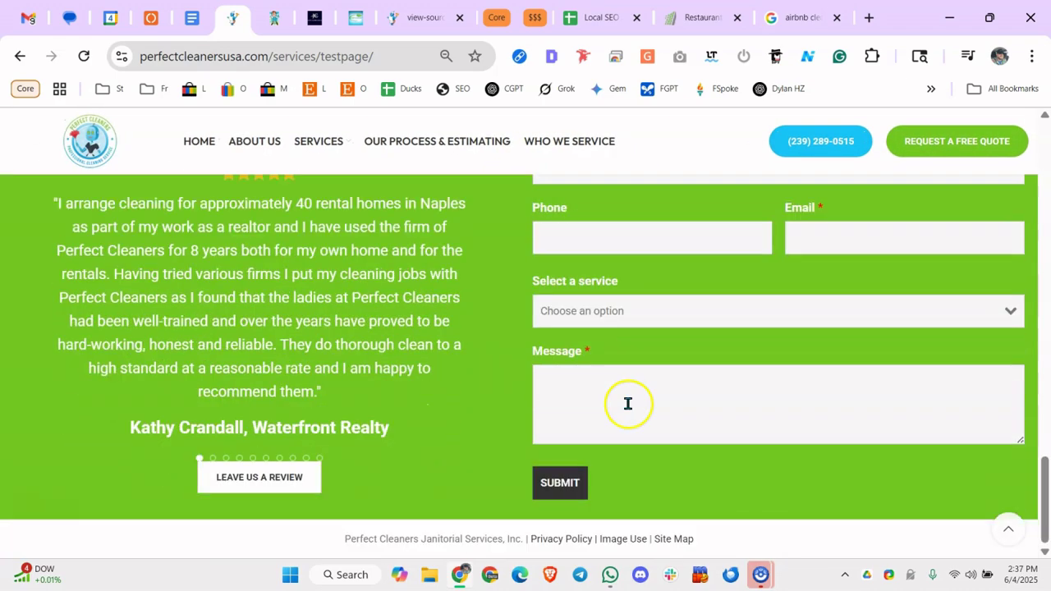
{"action": "scroll", "coordinate": [640, 394], "scroll_direction": "up", "scroll_amount": 1}
{"action": "scroll", "coordinate": [644, 369], "scroll_direction": "down", "scroll_amount": 1}
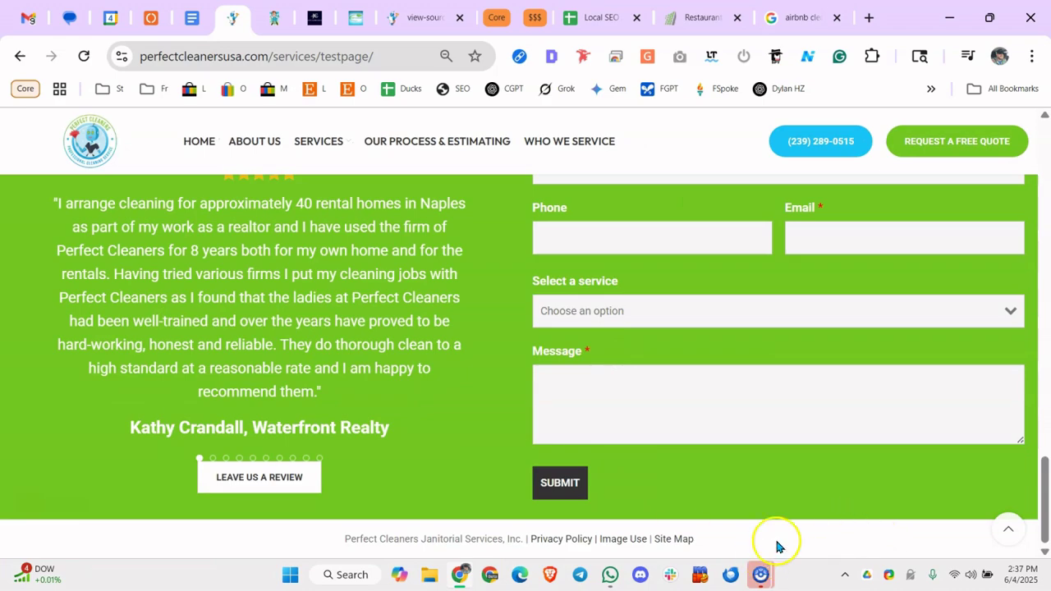
Scan the home cleaning page back to its header, and select the audit sheet's note about updating the Leave us a review link
{"action": "scroll", "coordinate": [694, 491], "scroll_direction": "up", "scroll_amount": 9}
{"action": "scroll", "coordinate": [696, 480], "scroll_direction": "down", "scroll_amount": 5}
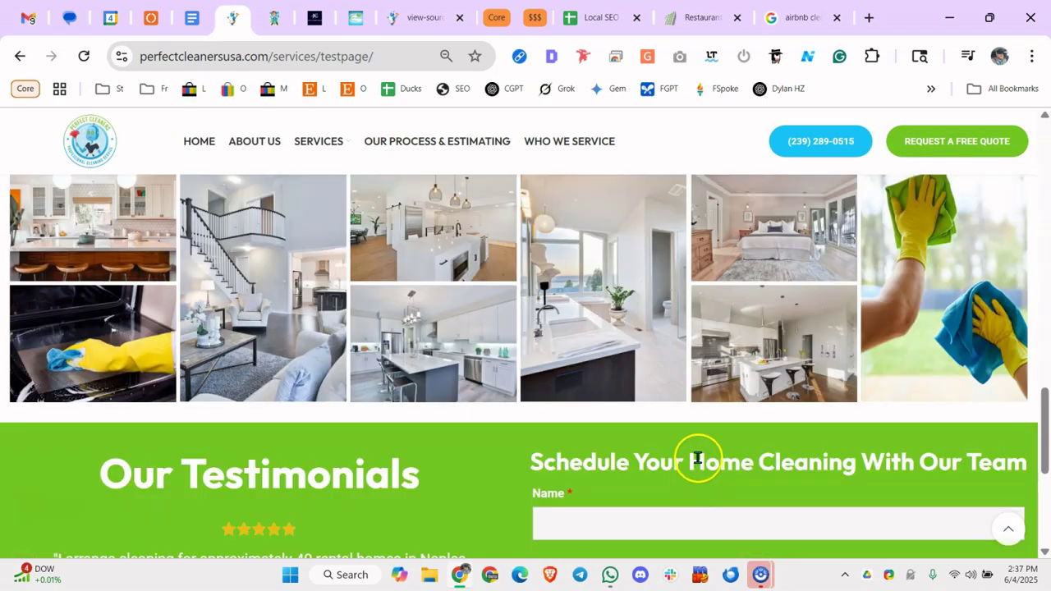
{"action": "scroll", "coordinate": [674, 439], "scroll_direction": "up", "scroll_amount": 9}
{"action": "scroll", "coordinate": [631, 403], "scroll_direction": "up", "scroll_amount": 10}
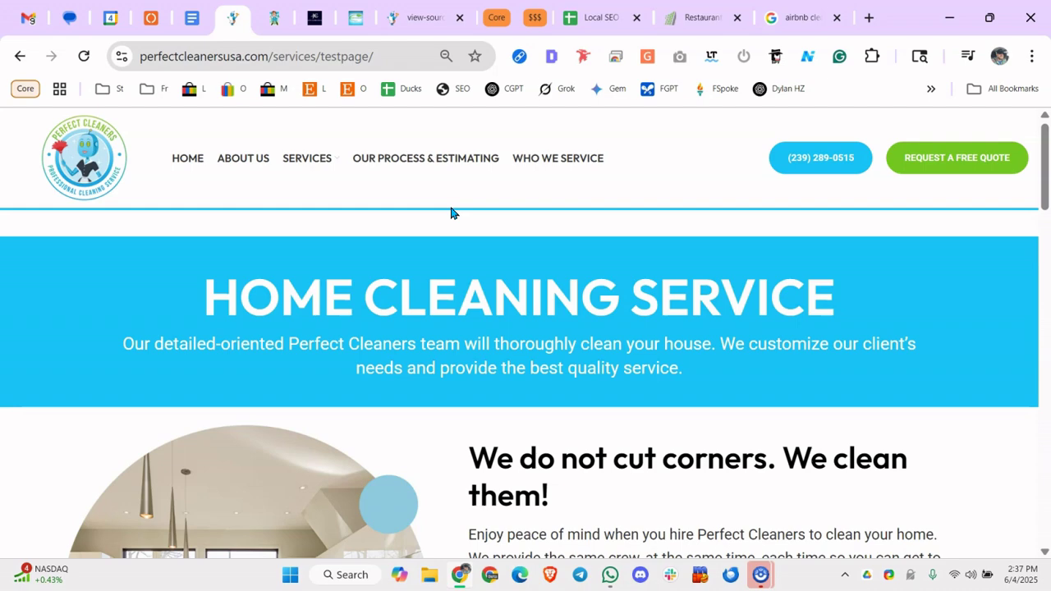
{"action": "left_click", "coordinate": [583, 17]}
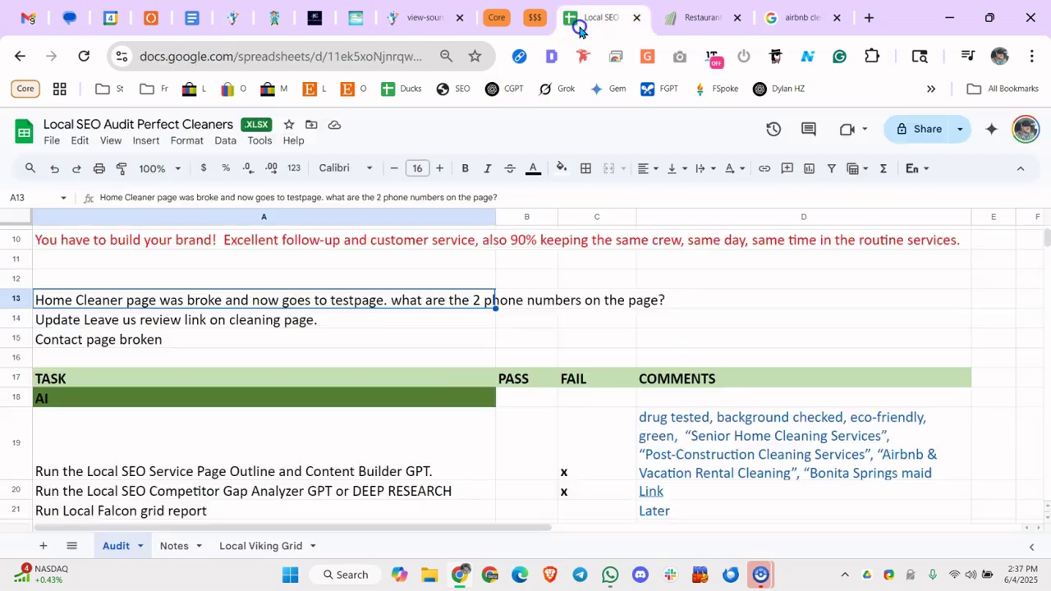
{"action": "left_click", "coordinate": [205, 324]}
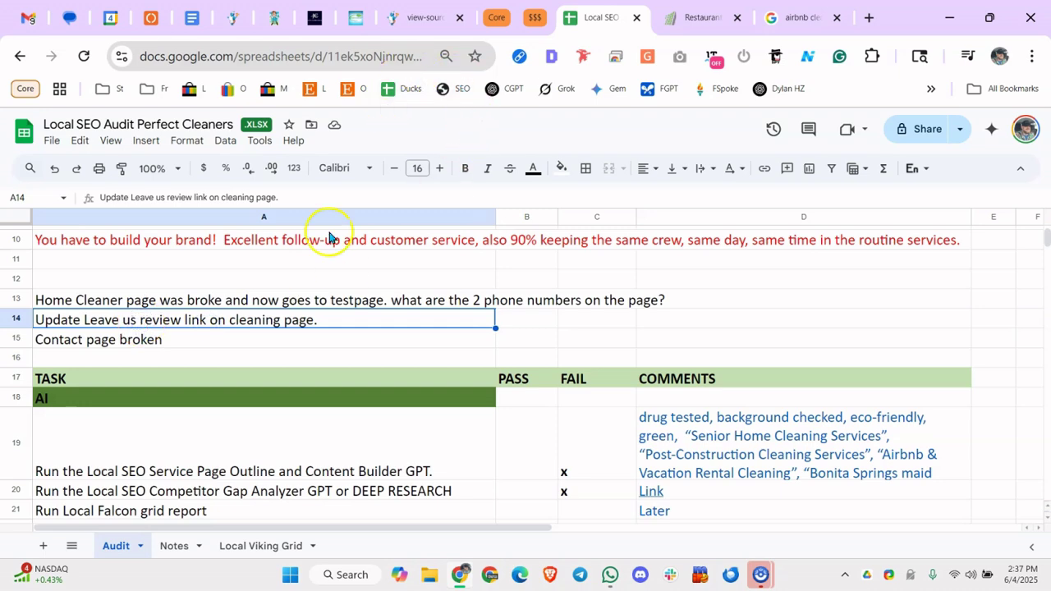
{"action": "left_click", "coordinate": [414, 20]}
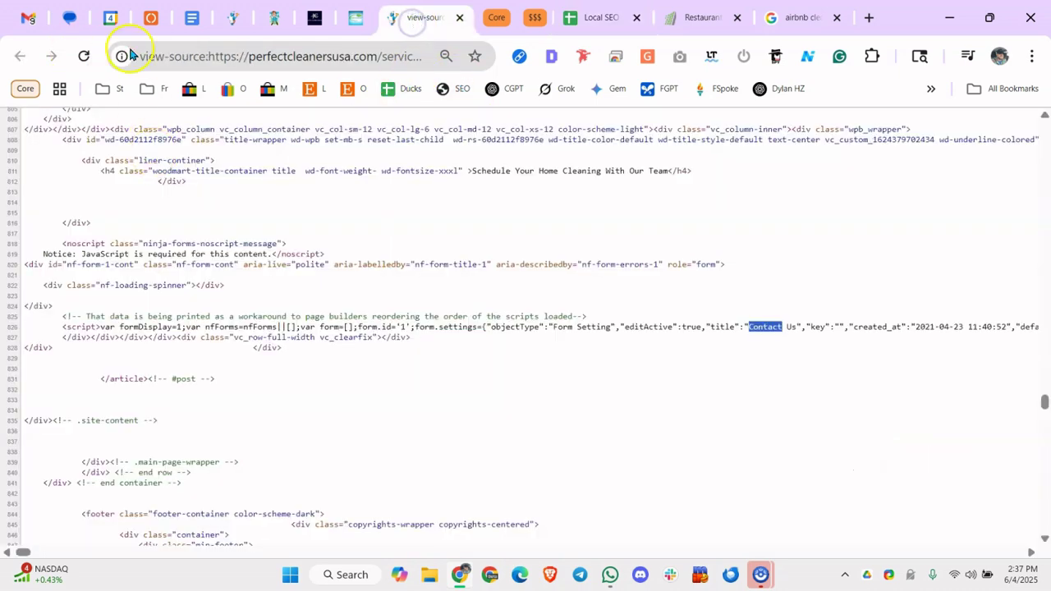
{"action": "left_click", "coordinate": [346, 22]}
{"action": "scroll", "coordinate": [361, 259], "scroll_direction": "up", "scroll_amount": 15}
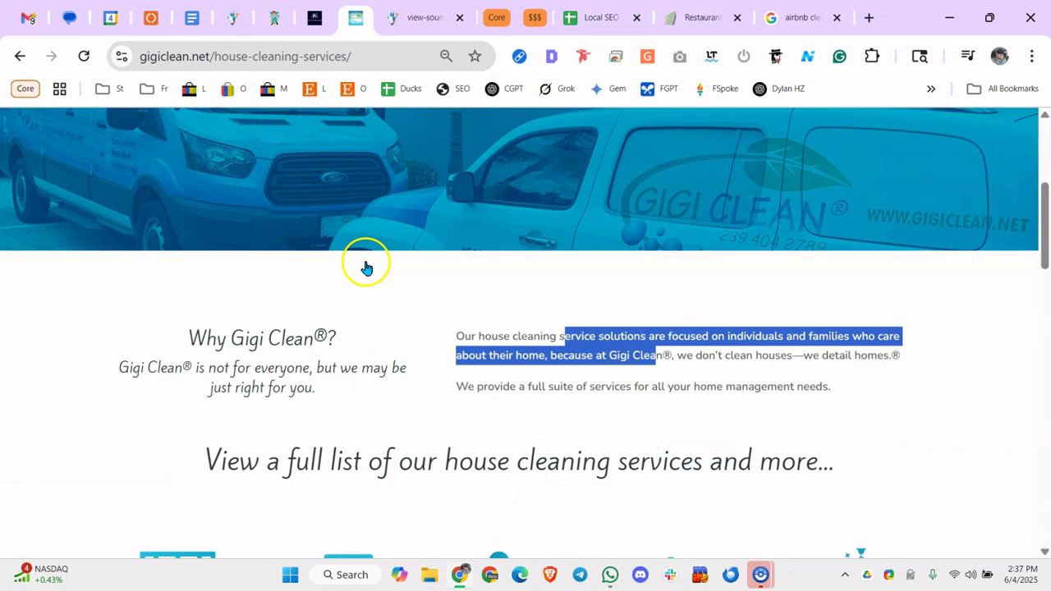
{"action": "scroll", "coordinate": [415, 221], "scroll_direction": "down", "scroll_amount": 8}
{"action": "scroll", "coordinate": [418, 227], "scroll_direction": "up", "scroll_amount": 5}
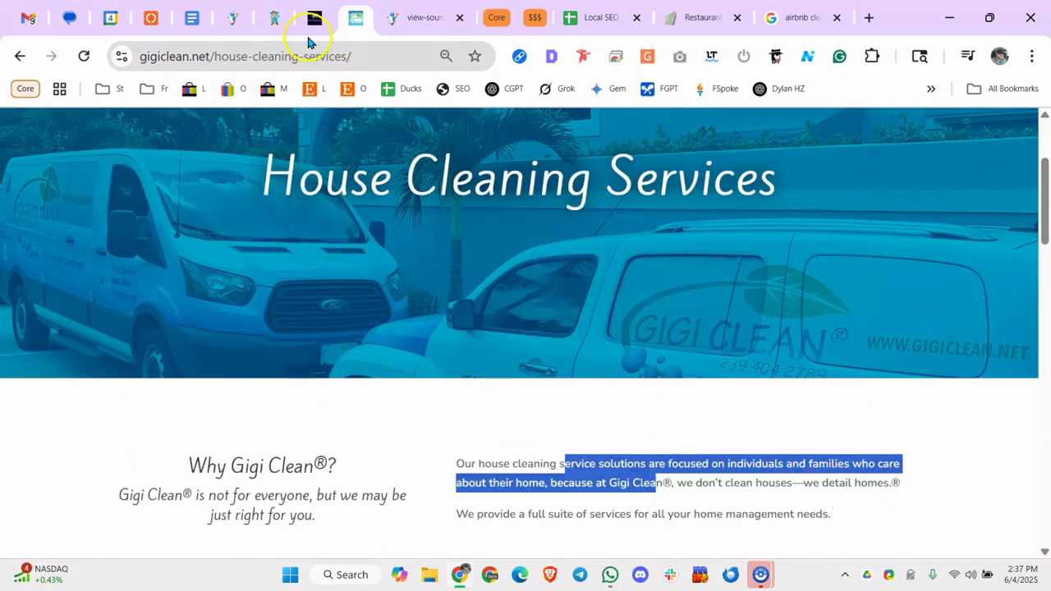
{"action": "left_click", "coordinate": [261, 20]}
Return to the Perfect Cleaners home cleaning page and open the Leave us a review link below its testimonials
{"action": "left_click", "coordinate": [232, 18]}
{"action": "scroll", "coordinate": [453, 331], "scroll_direction": "down", "scroll_amount": 7}
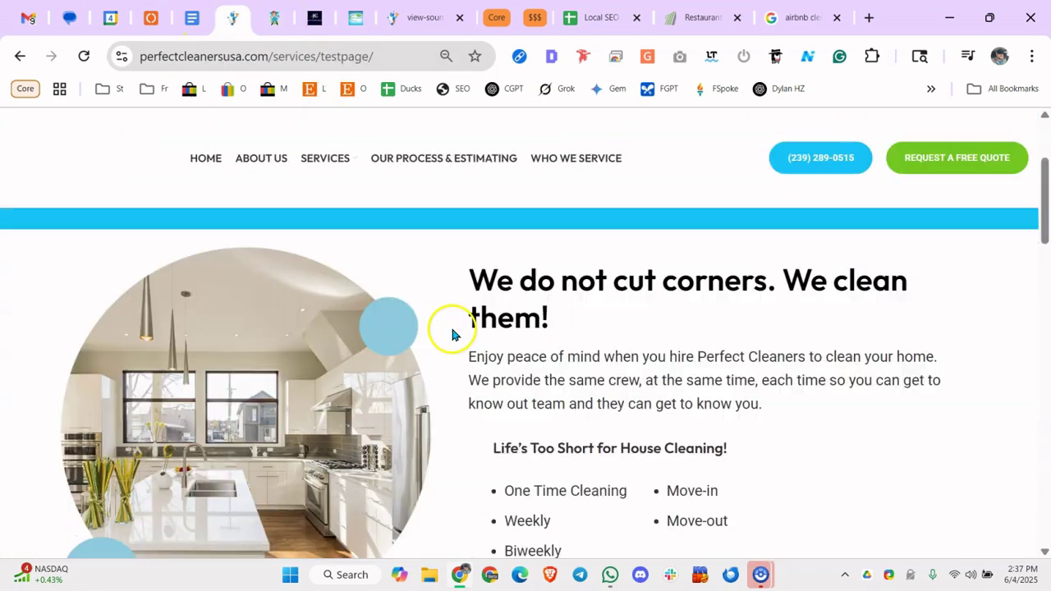
{"action": "scroll", "coordinate": [585, 246], "scroll_direction": "down", "scroll_amount": 12}
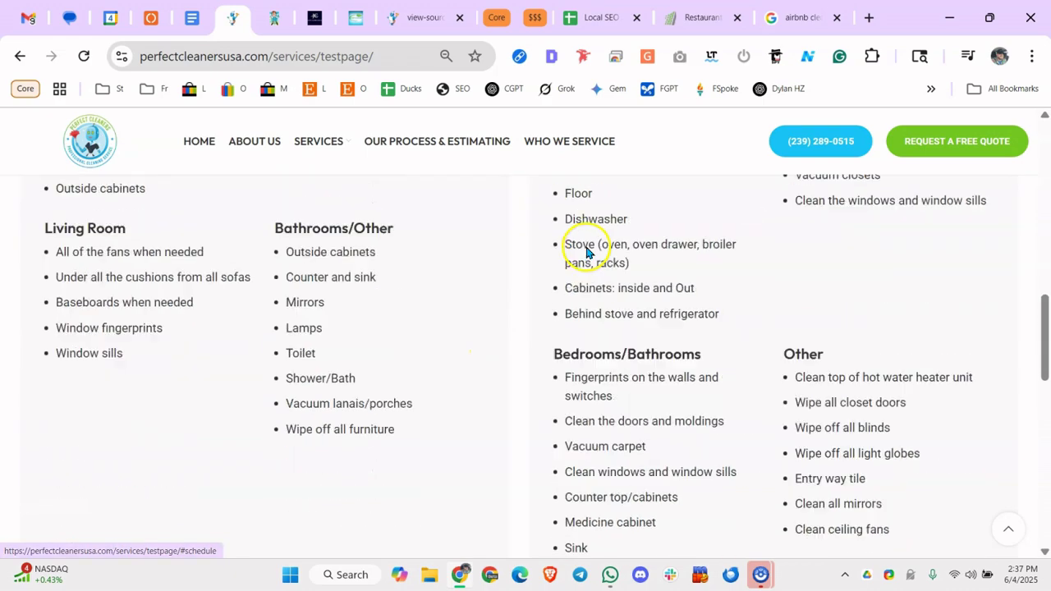
{"action": "scroll", "coordinate": [586, 266], "scroll_direction": "down", "scroll_amount": 3}
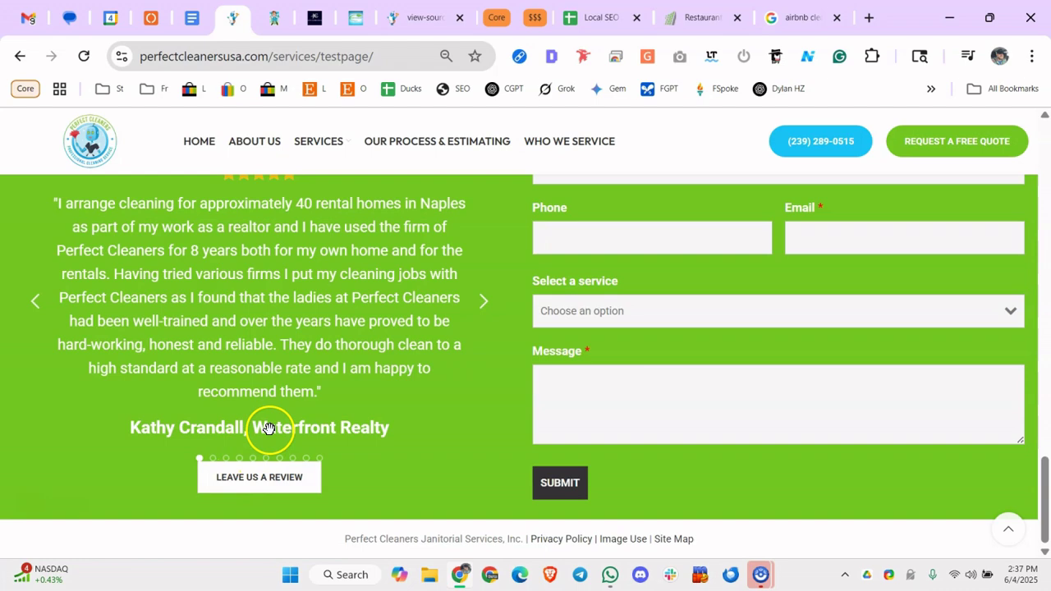
{"action": "left_click", "coordinate": [253, 483]}
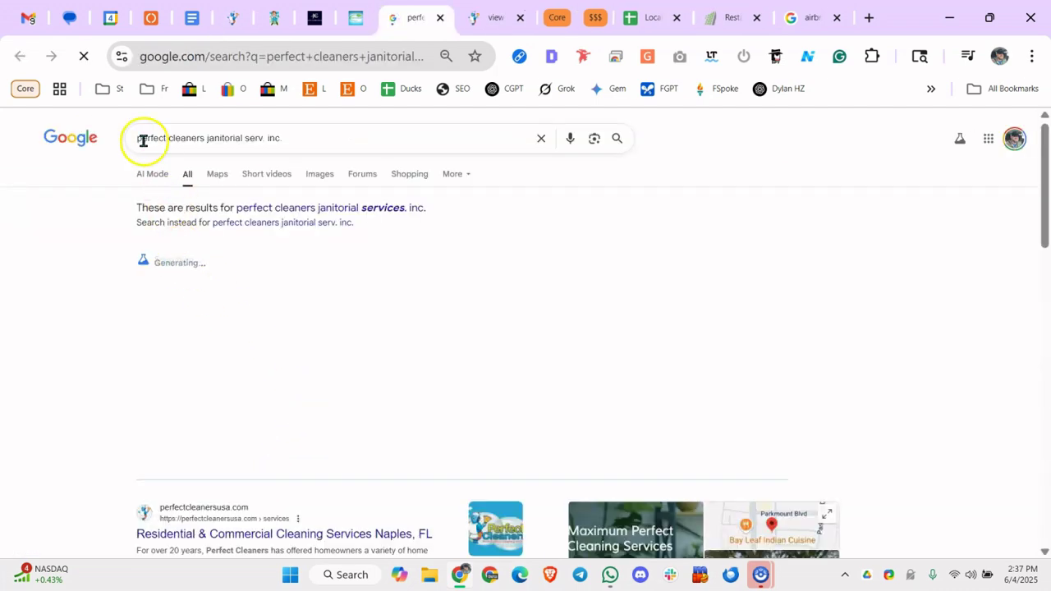
Examine the Google results opened by the review link, including the reviews for Maximum Perfect Cleaning Service LLC
{"action": "left_click", "coordinate": [284, 144]}
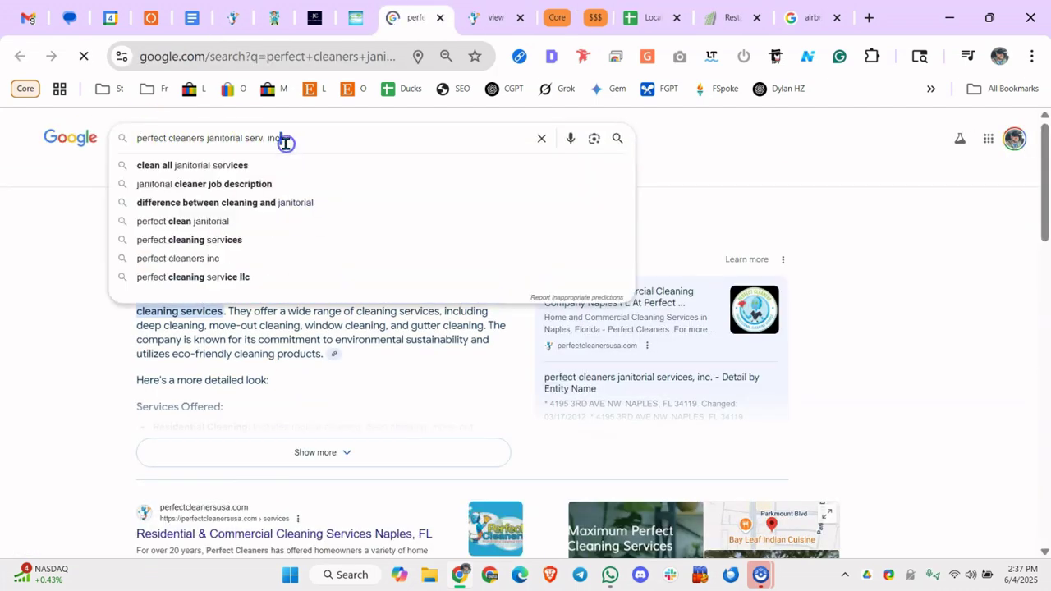
{"action": "left_click", "coordinate": [73, 387]}
{"action": "scroll", "coordinate": [74, 387], "scroll_direction": "down", "scroll_amount": 3}
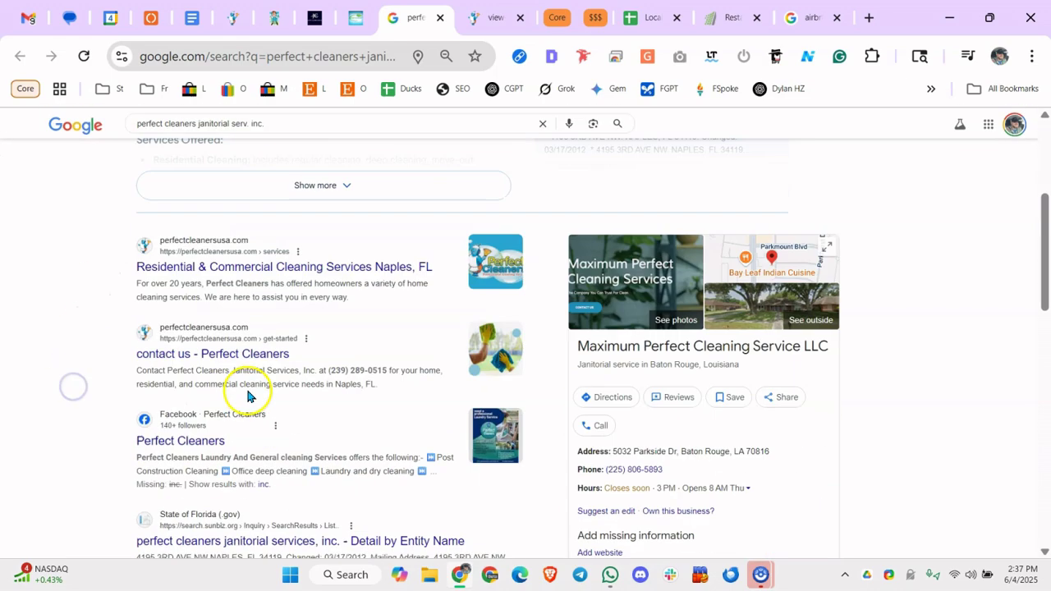
{"action": "scroll", "coordinate": [251, 395], "scroll_direction": "up", "scroll_amount": 3}
{"action": "left_click", "coordinate": [313, 56]}
{"action": "left_click", "coordinate": [127, 394]}
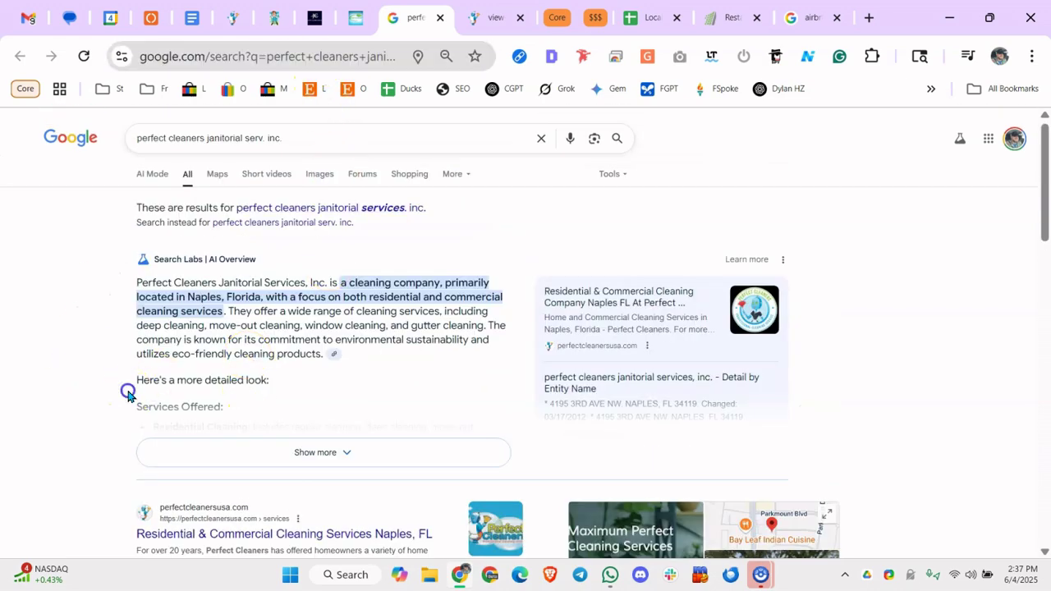
{"action": "scroll", "coordinate": [131, 392], "scroll_direction": "down", "scroll_amount": 5}
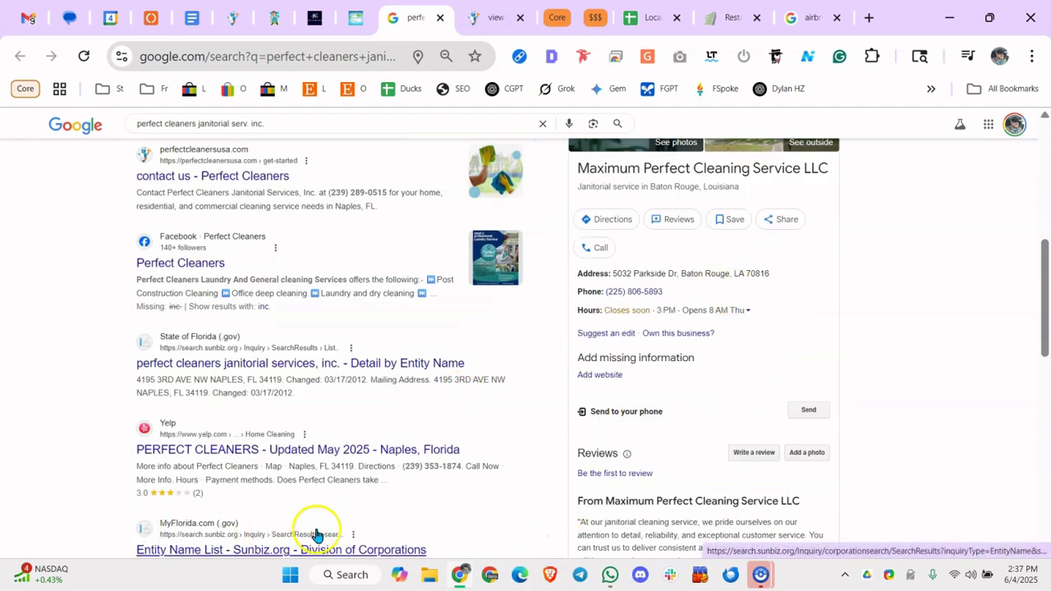
{"action": "left_click", "coordinate": [675, 218]}
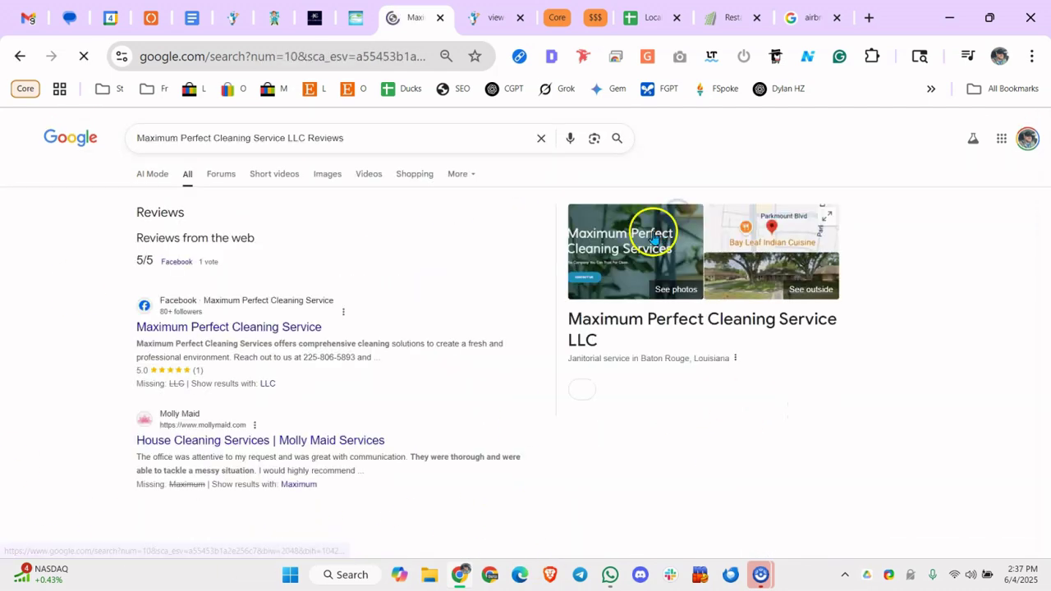
{"action": "scroll", "coordinate": [644, 401], "scroll_direction": "down", "scroll_amount": 3}
{"action": "scroll", "coordinate": [648, 400], "scroll_direction": "up", "scroll_amount": 3}
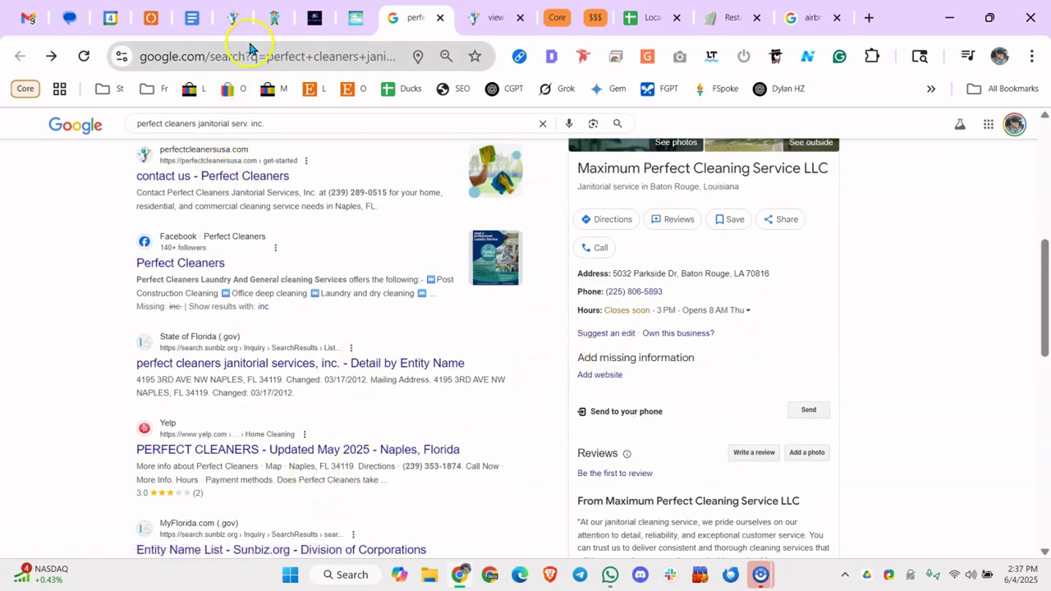
Open the Perfect Cleaners Janitorial Serv. Inc. profile from Google Business Profile Manager and bring up its customer review link
{"action": "left_click", "coordinate": [230, 66]}
{"action": "type", "text": "business"}
{"action": "key", "text": "Return"}
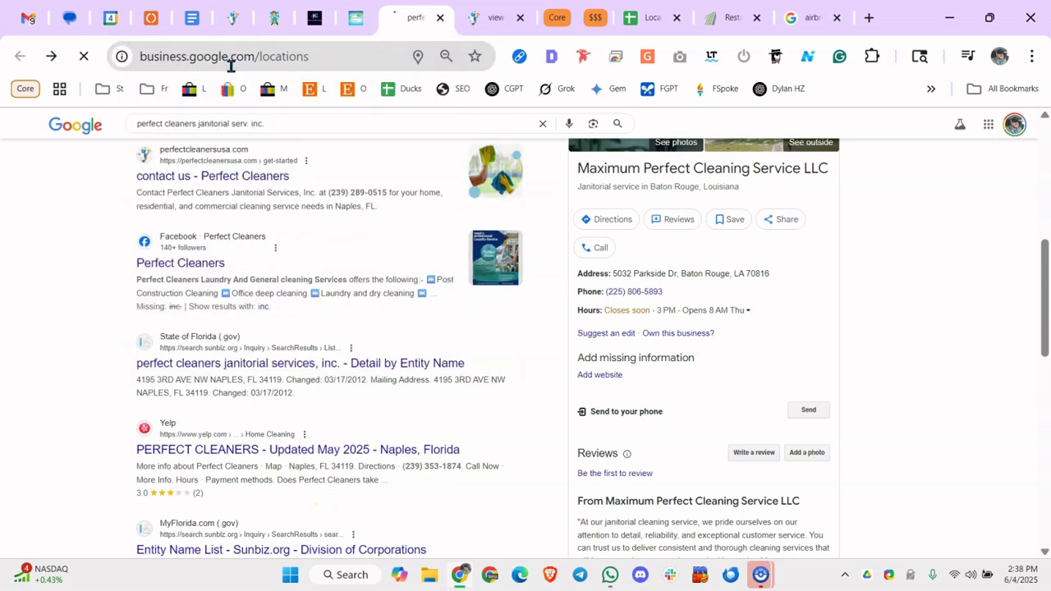
{"action": "scroll", "coordinate": [369, 340], "scroll_direction": "down", "scroll_amount": 4}
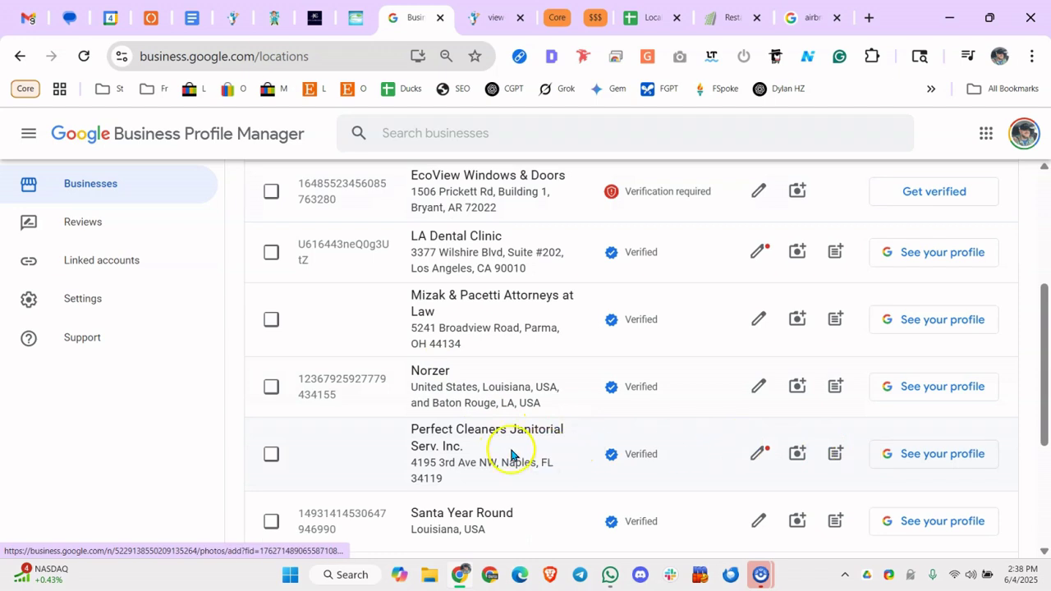
{"action": "left_click", "coordinate": [898, 462]}
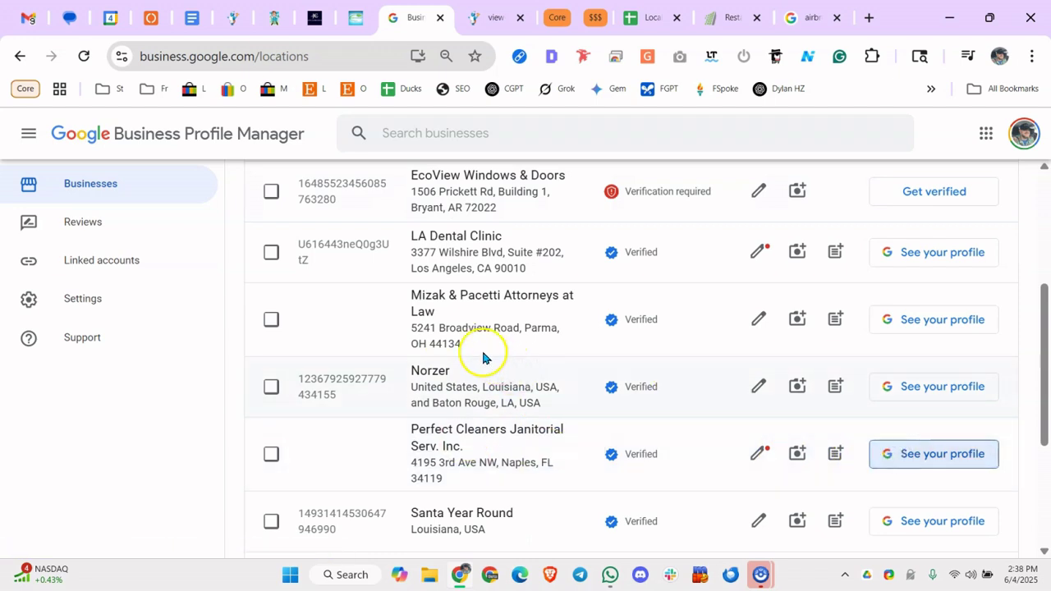
{"action": "left_click", "coordinate": [917, 462]}
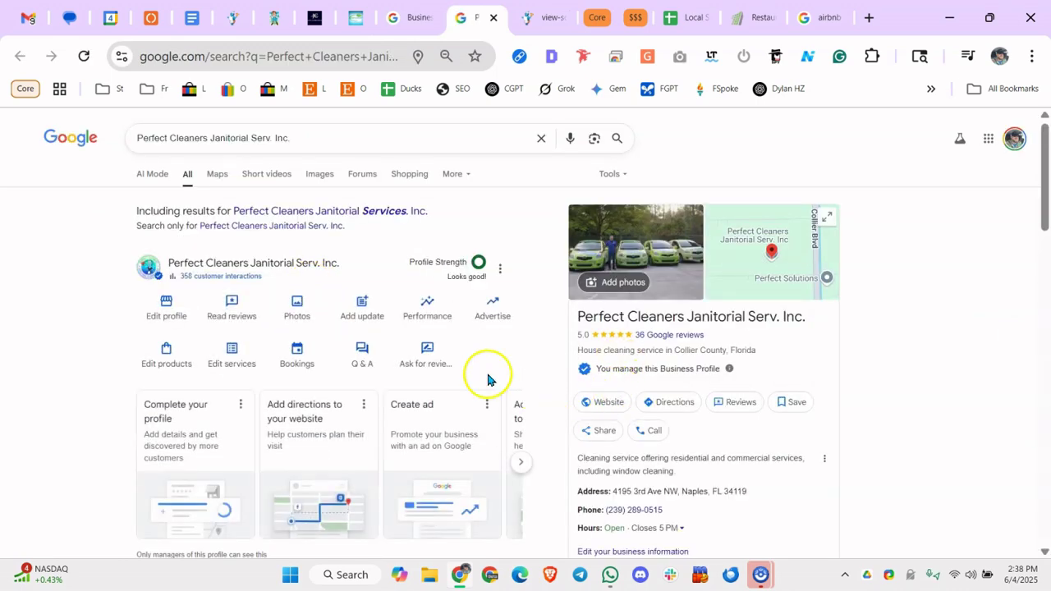
{"action": "left_click", "coordinate": [421, 360]}
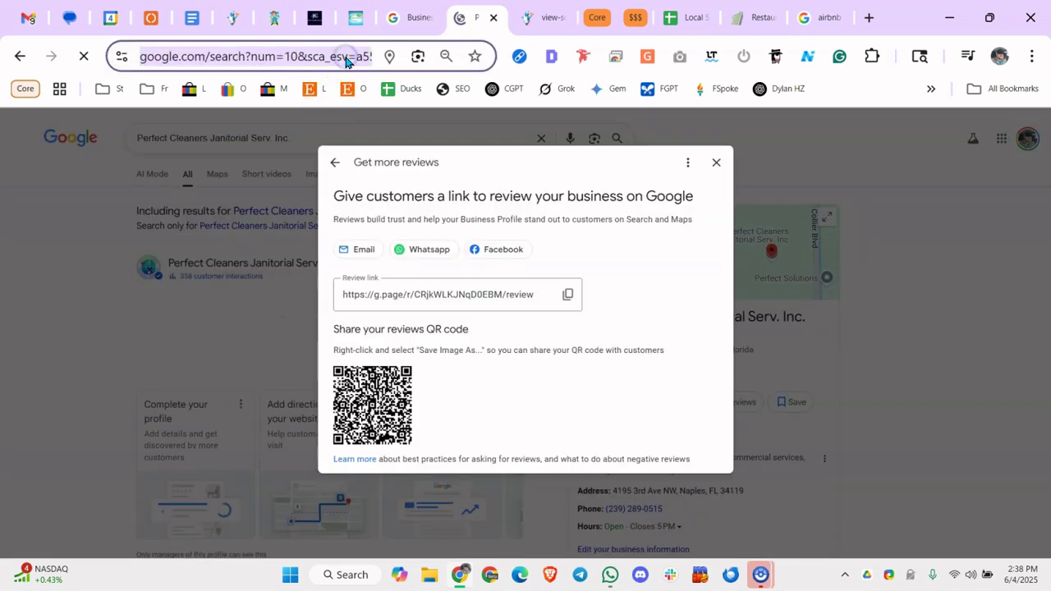
{"action": "left_click", "coordinate": [343, 58]}
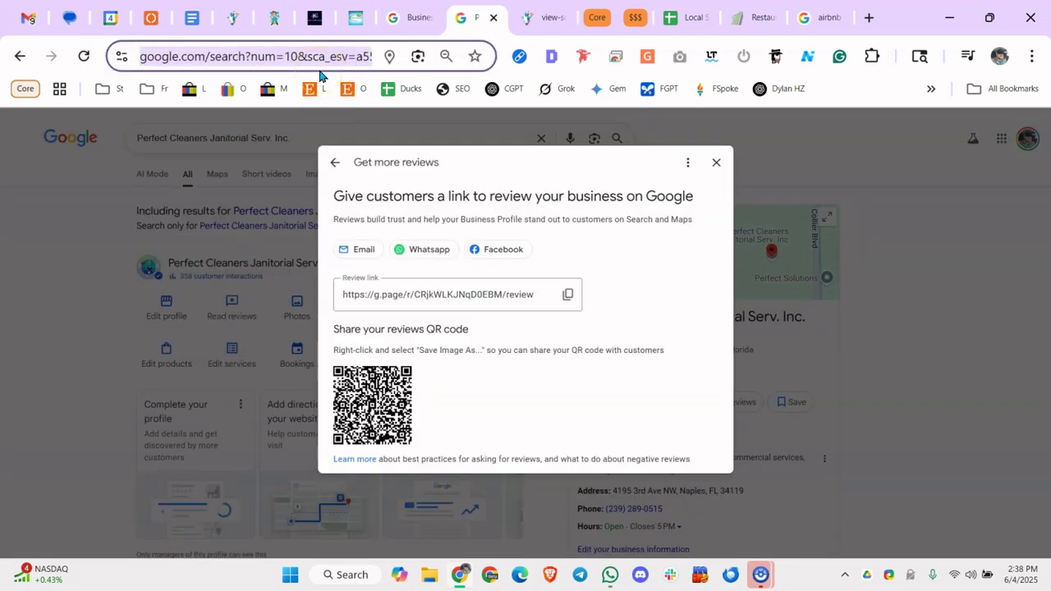
{"action": "type", "text": "per"}
{"action": "key", "text": "Right"}
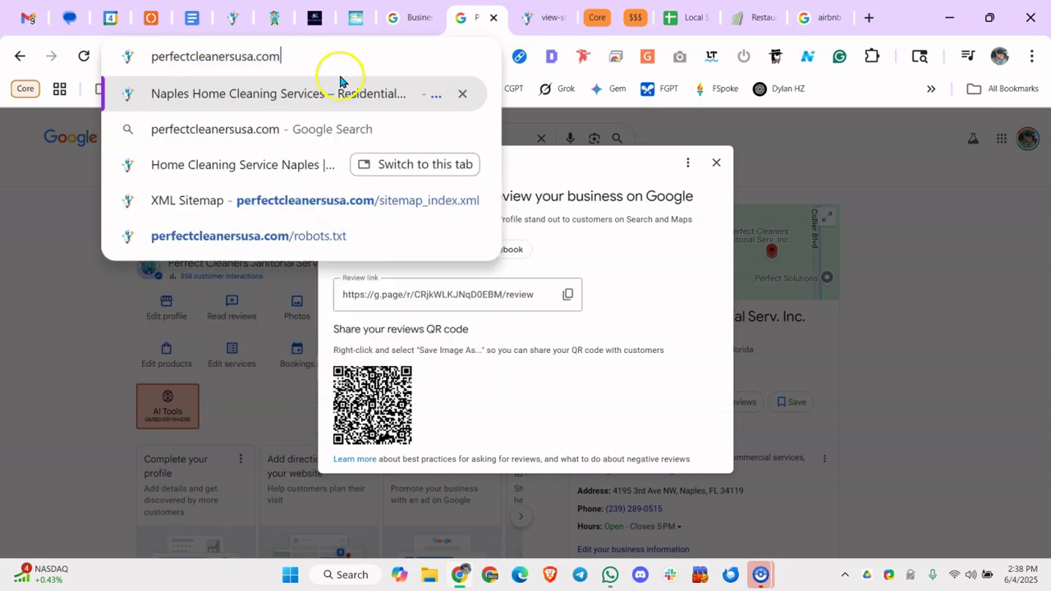
{"action": "type", "text": "/googe"}
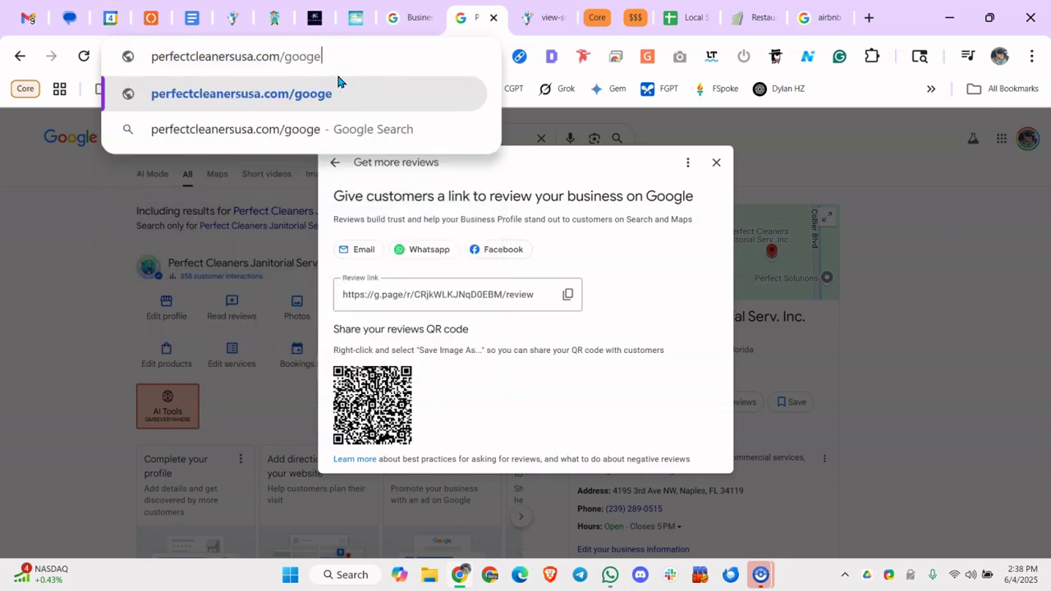
{"action": "key", "text": "BackSpace"}
{"action": "key", "text": "BackSpace"}
{"action": "key", "text": "BackSpace"}
{"action": "key", "text": "BackSpace"}
{"action": "key", "text": "BackSpace"}
{"action": "key", "text": "BackSpace"}
{"action": "key", "text": "BackSpace"}
{"action": "key", "text": "BackSpace"}
{"action": "key", "text": "BackSpace"}
{"action": "key", "text": "BackSpace"}
{"action": "key", "text": "BackSpace"}
{"action": "key", "text": "BackSpace"}
{"action": "key", "text": "BackSpace"}
{"action": "key", "text": "BackSpace"}
{"action": "key", "text": "BackSpace"}
{"action": "key", "text": "BackSpace"}
{"action": "key", "text": "BackSpace"}
{"action": "key", "text": "BackSpace"}
{"action": "key", "text": "BackSpace"}
{"action": "key", "text": "BackSpace"}
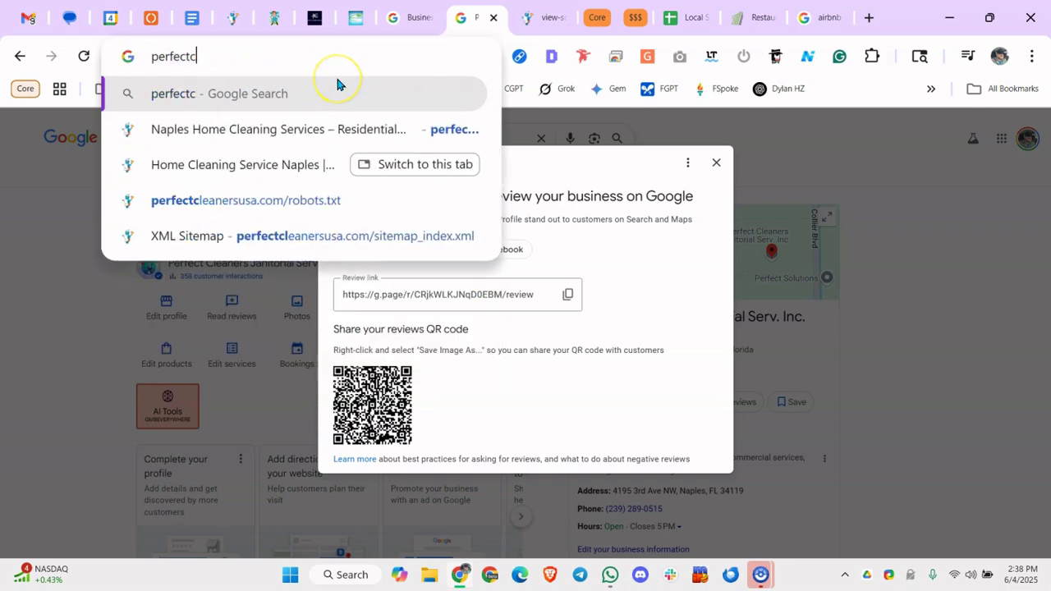
{"action": "key", "text": "BackSpace"}
{"action": "key", "text": "BackSpace"}
{"action": "key", "text": "BackSpace"}
{"action": "key", "text": "BackSpace"}
{"action": "key", "text": "BackSpace"}
{"action": "key", "text": "BackSpace"}
{"action": "key", "text": "BackSpace"}
{"action": "key", "text": "BackSpace"}
{"action": "key", "text": "Escape"}
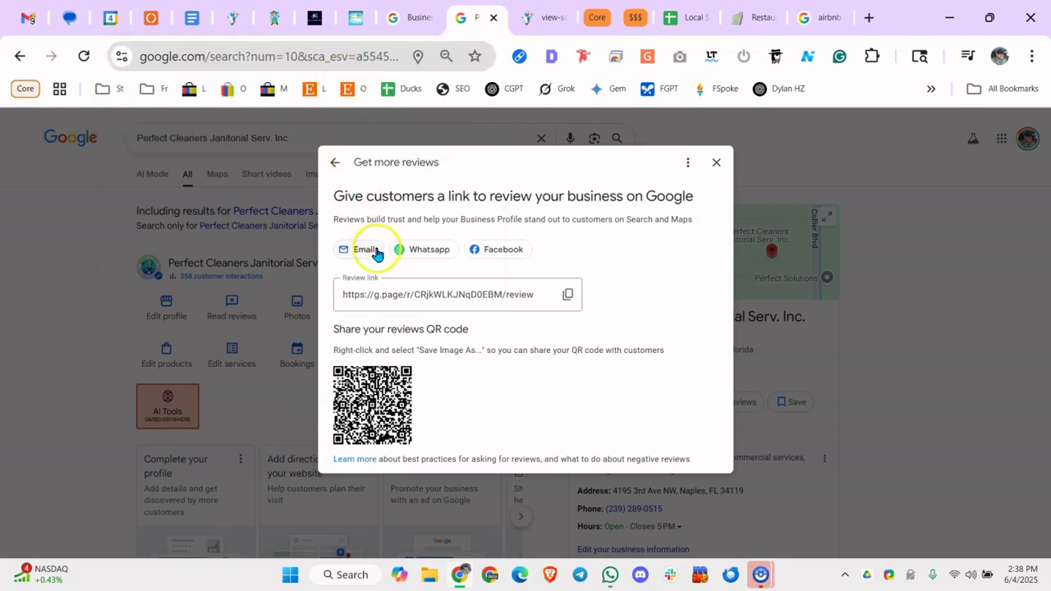
Copy the business profile's review link and test it in the browser, dismissing the review form without posting
{"action": "left_click", "coordinate": [567, 293]}
{"action": "left_click", "coordinate": [279, 49]}
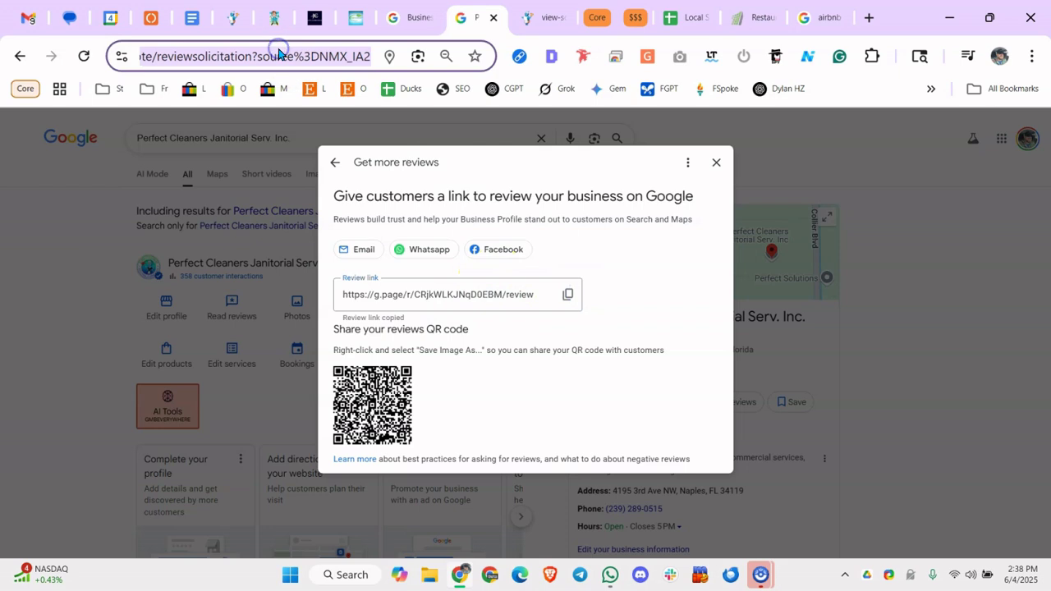
{"action": "key", "text": "ctrl+v"}
{"action": "key", "text": "Return"}
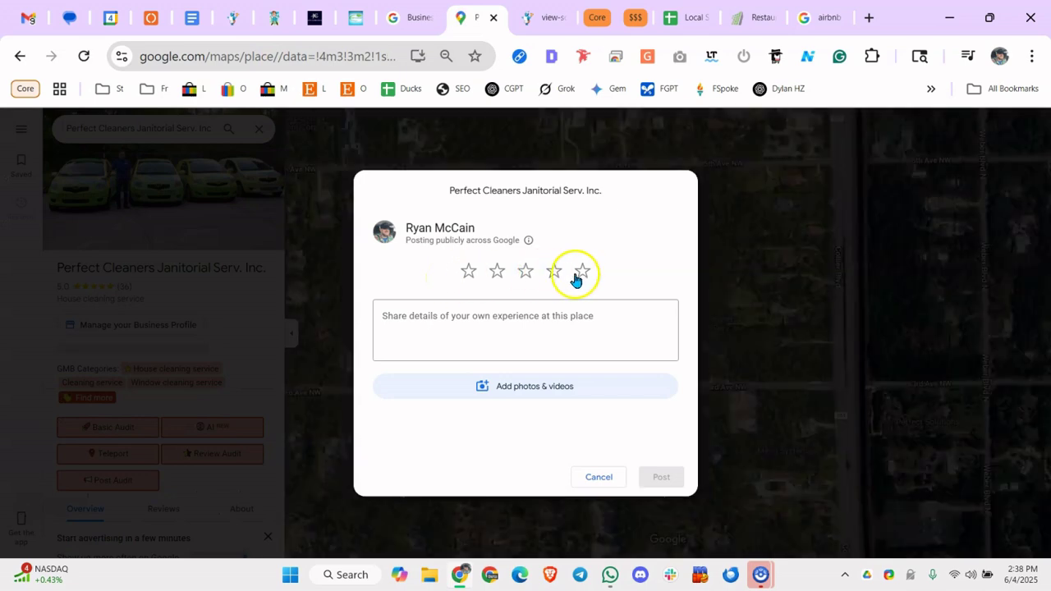
{"action": "left_click", "coordinate": [582, 473]}
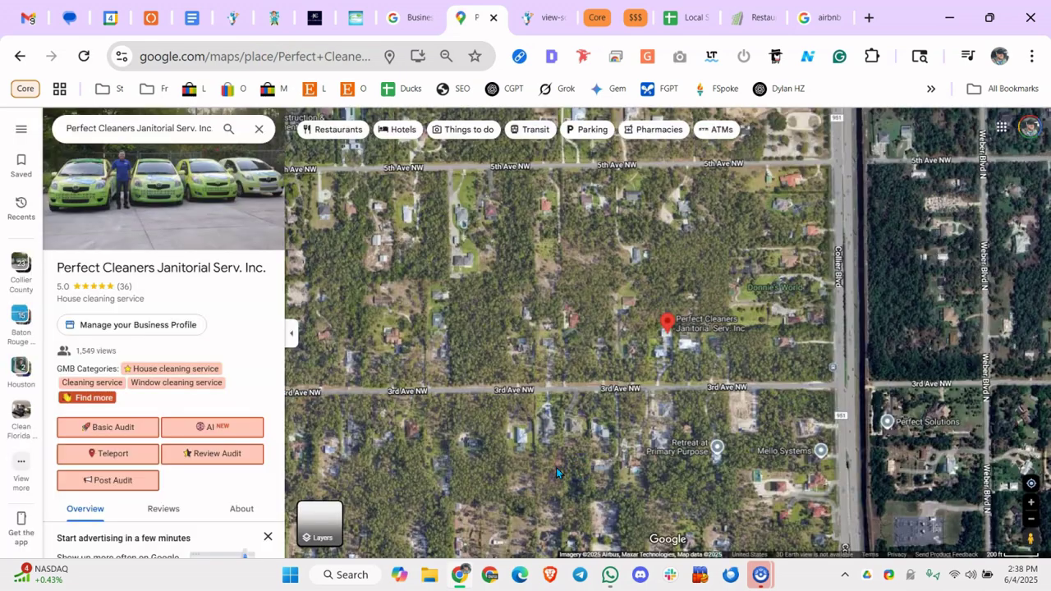
Test the home cleaning page's Leave us a review link twice, cancelling the review form each time
{"action": "left_click", "coordinate": [234, 17]}
{"action": "left_click", "coordinate": [275, 480]}
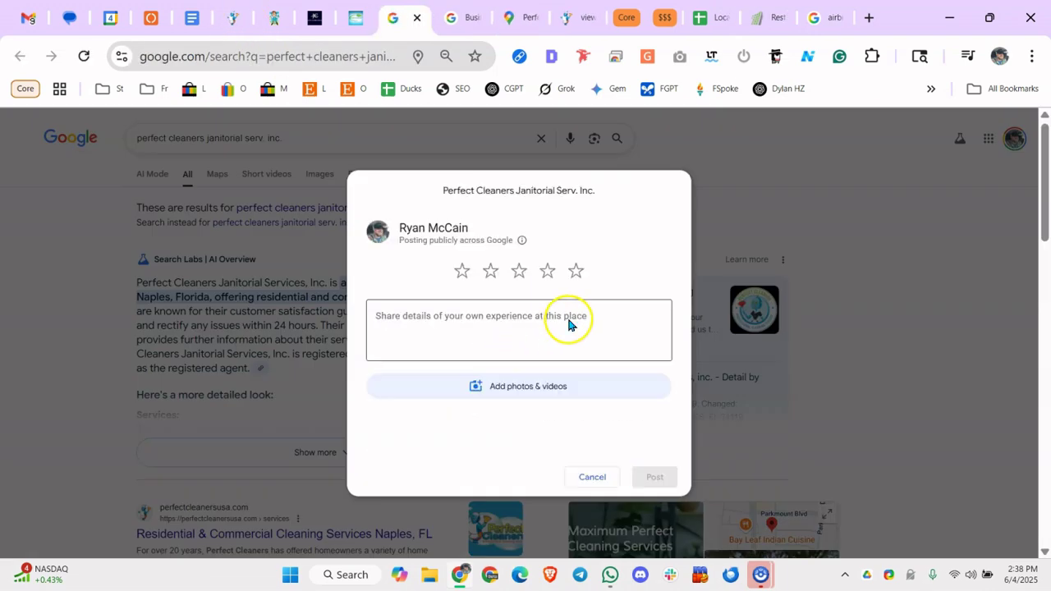
{"action": "left_click", "coordinate": [581, 476]}
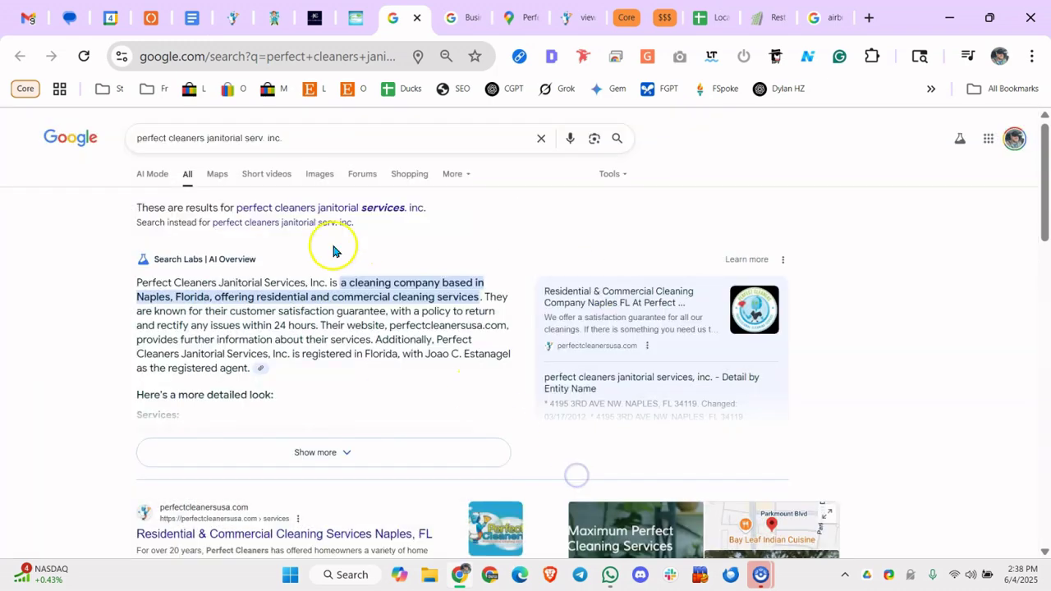
{"action": "left_click", "coordinate": [417, 18]}
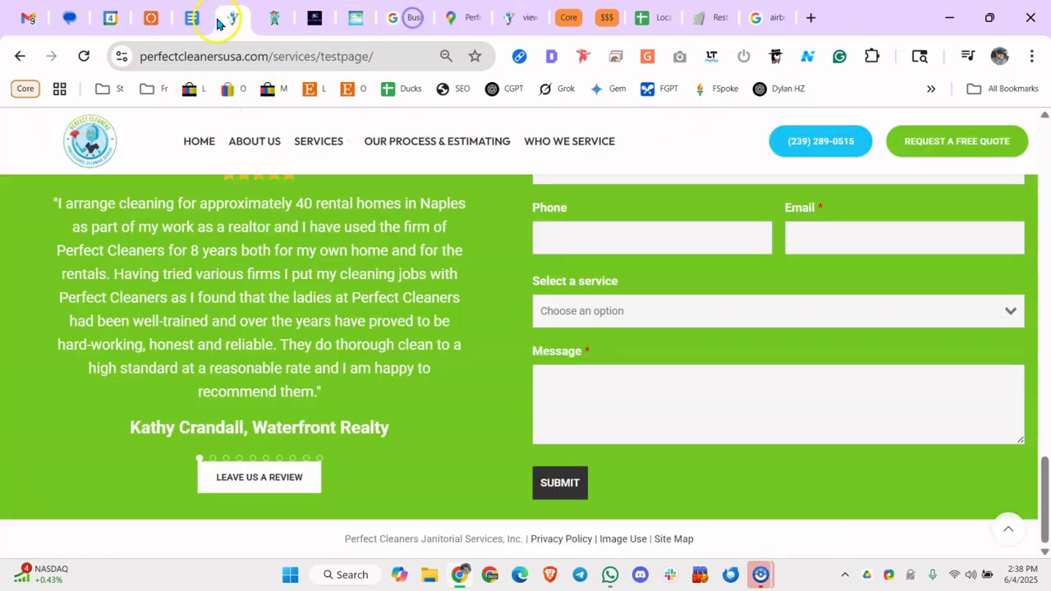
{"action": "left_click", "coordinate": [248, 482]}
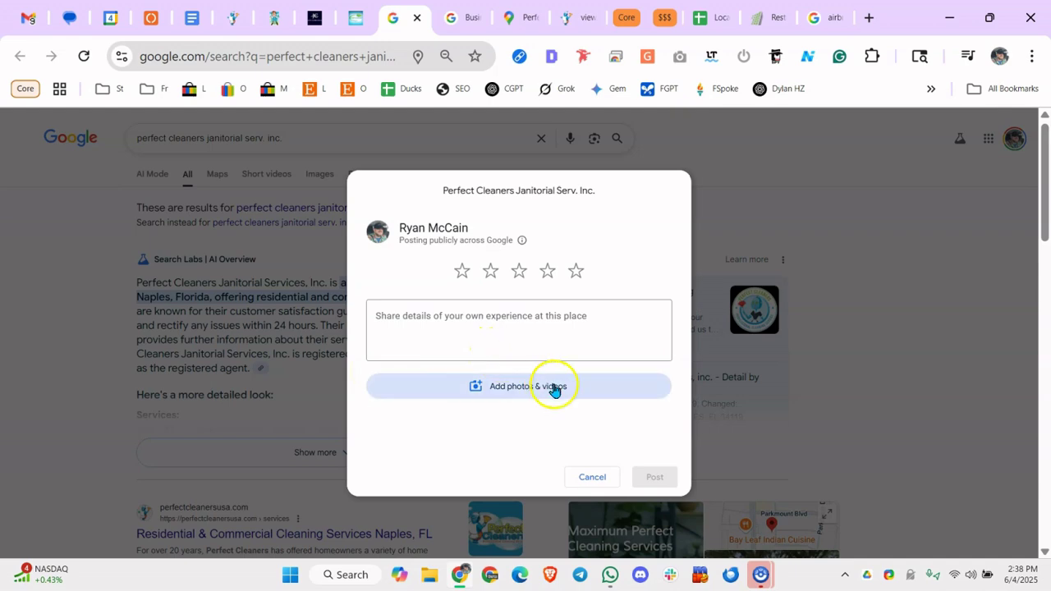
{"action": "left_click", "coordinate": [593, 477]}
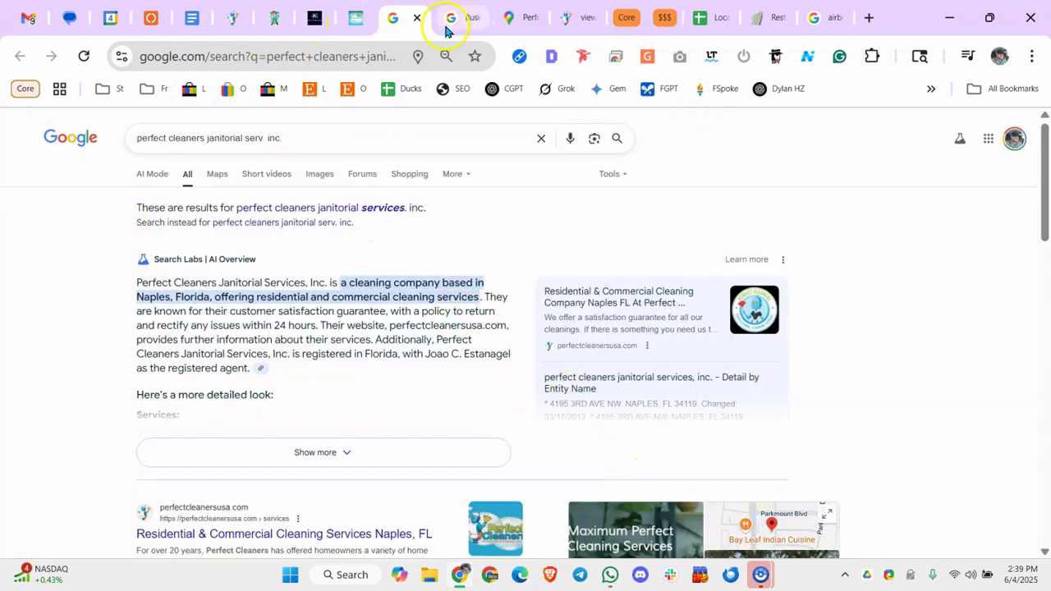
Return to the Local SEO Audit sheet and open the full comment for the Service Page Outline and Content Builder GPT task
{"action": "left_click", "coordinate": [716, 20]}
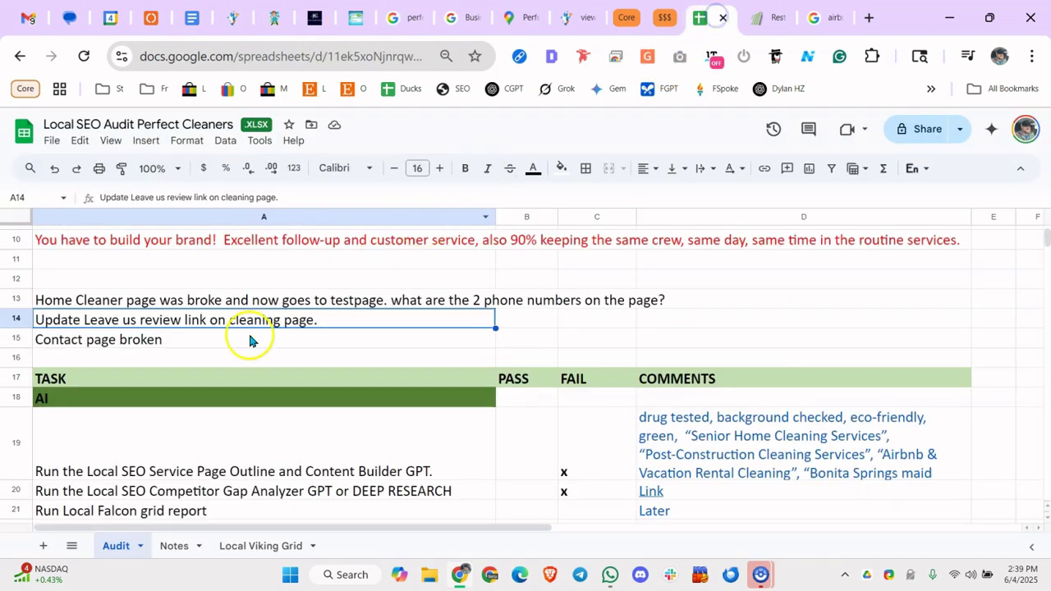
{"action": "left_click", "coordinate": [145, 355]}
{"action": "scroll", "coordinate": [291, 330], "scroll_direction": "down", "scroll_amount": 3}
{"action": "left_click", "coordinate": [146, 284]}
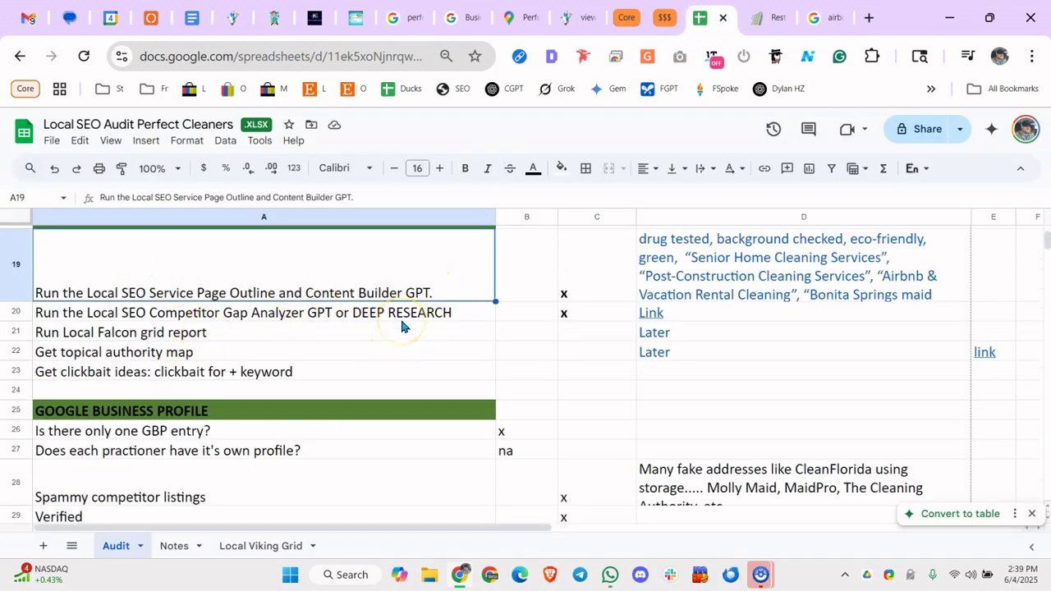
{"action": "left_click", "coordinate": [697, 269]}
{"action": "double_click", "coordinate": [701, 278]}
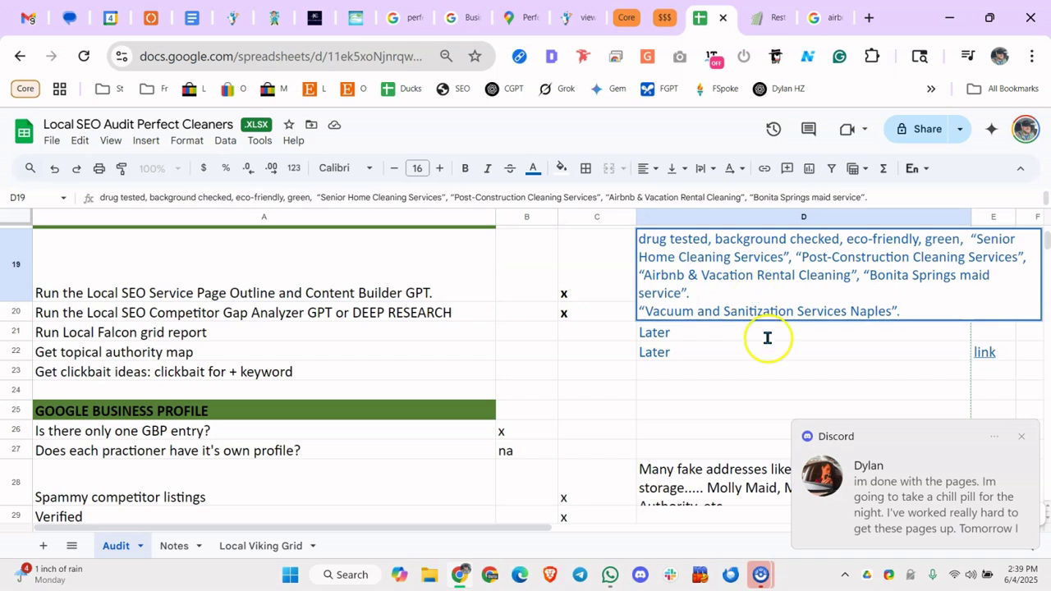
{"action": "left_click", "coordinate": [1022, 438]}
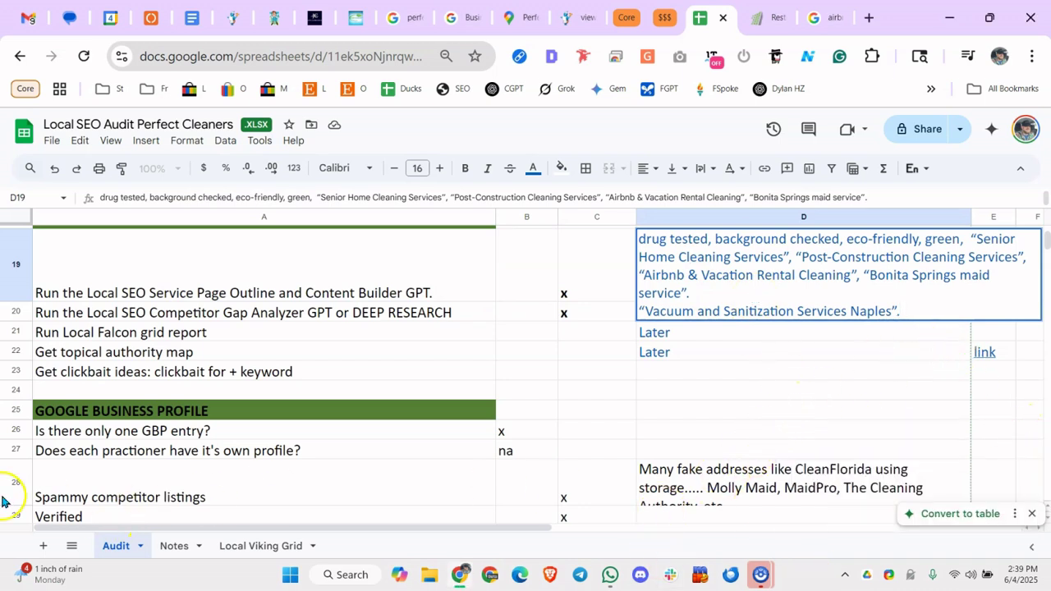
Review the suggested service keywords in the comment of cell D19, including the Vacuum and Sanitization Services Naples phrase
{"action": "left_click", "coordinate": [359, 332]}
{"action": "left_click", "coordinate": [423, 288]}
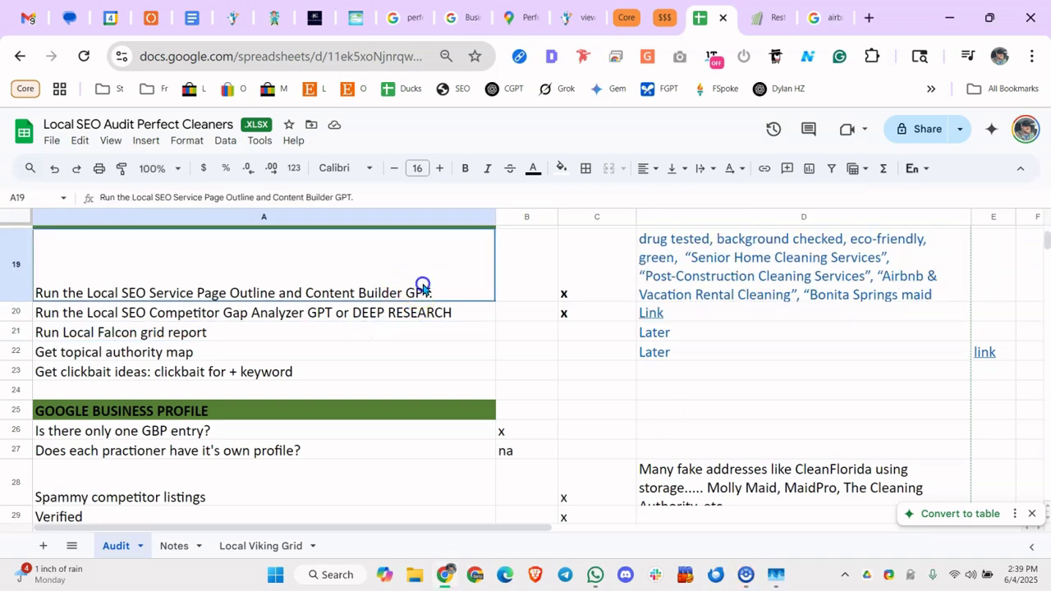
{"action": "left_click", "coordinate": [711, 276]}
{"action": "double_click", "coordinate": [711, 276]}
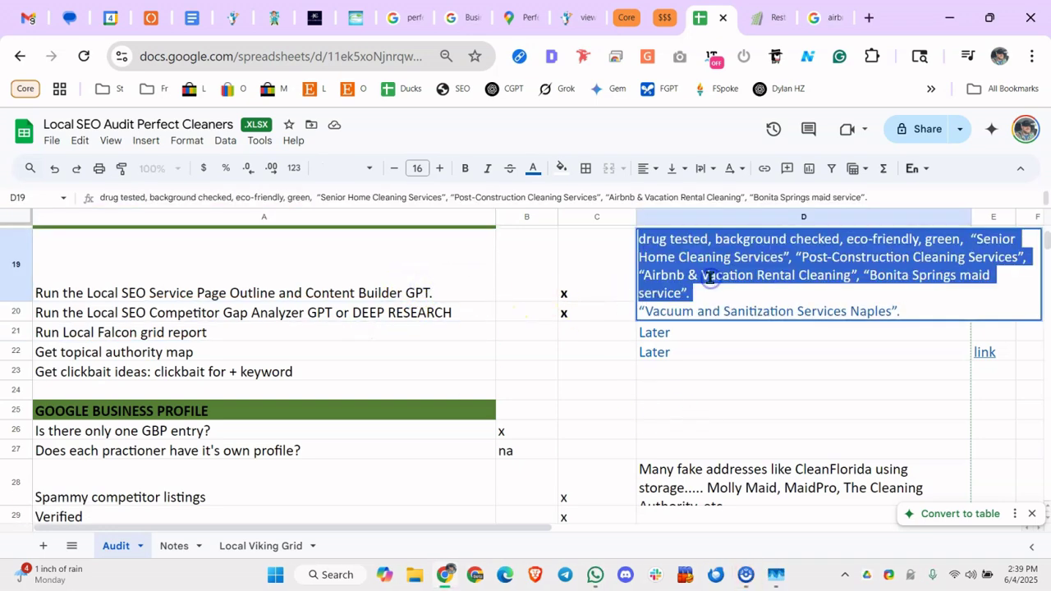
{"action": "left_click", "coordinate": [711, 277]}
{"action": "left_click", "coordinate": [713, 297]}
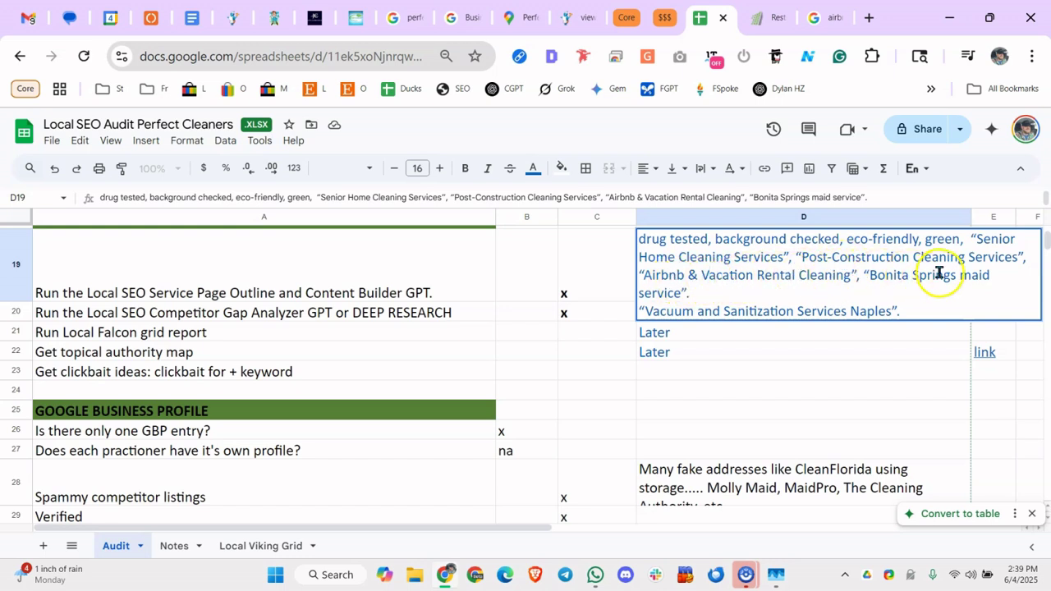
{"action": "left_click_drag", "start_coordinate": [665, 308], "coordinate": [755, 312]}
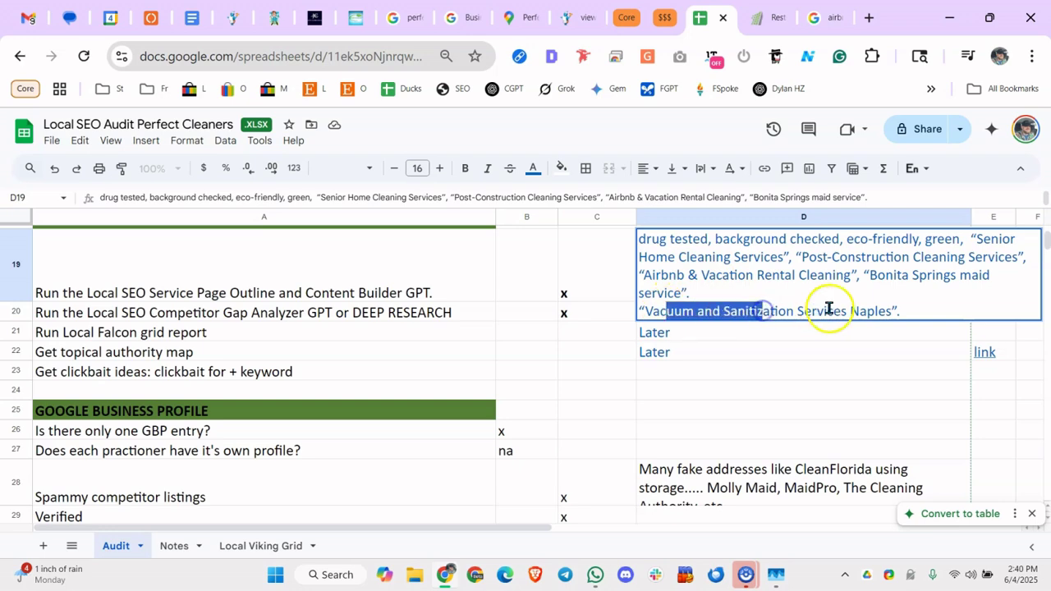
{"action": "left_click", "coordinate": [467, 285]}
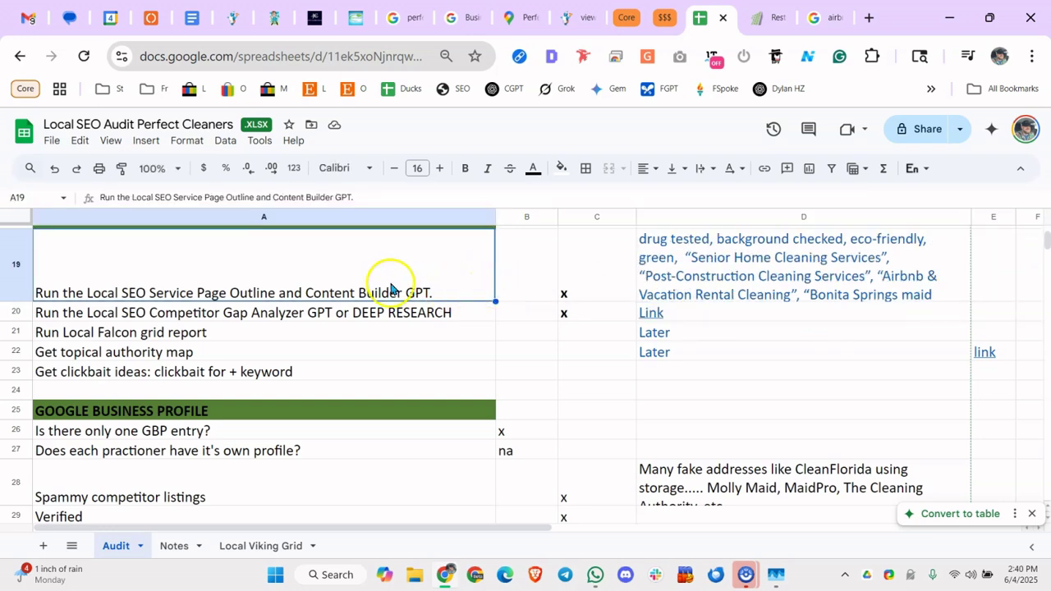
Load norzer.me/bizpage in place of the Airbnb cleaning search results and open the service page outline builder GPT from it
{"action": "left_click", "coordinate": [824, 17]}
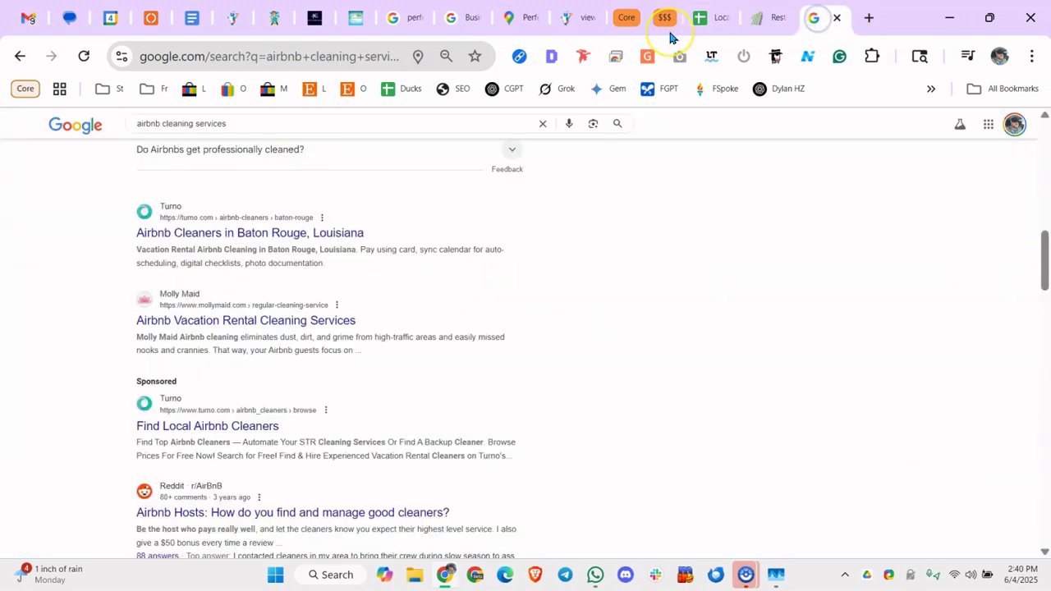
{"action": "key", "text": "ctrl+a"}
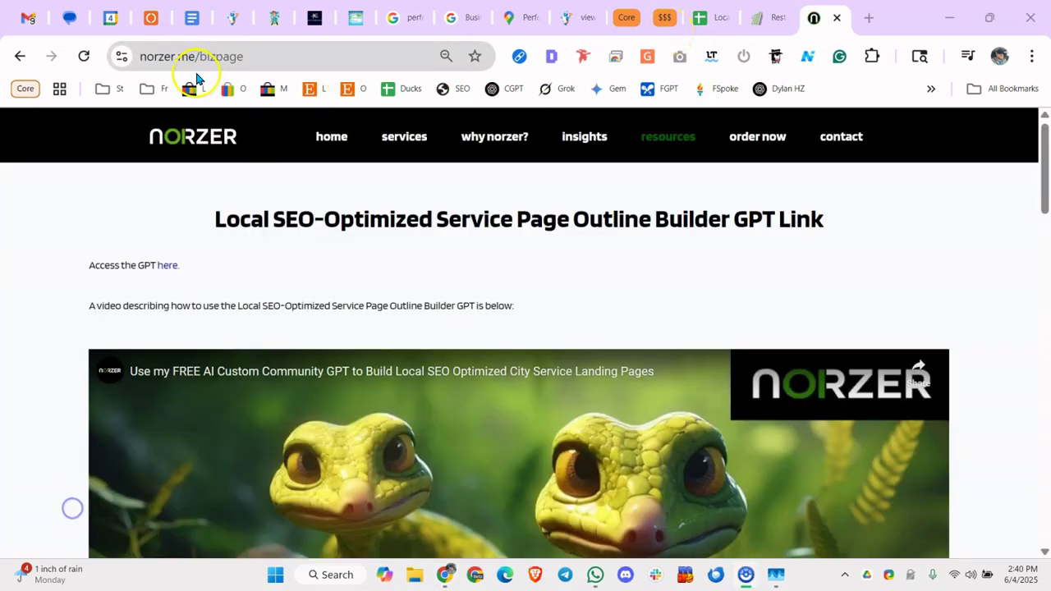
{"action": "left_click", "coordinate": [166, 266]}
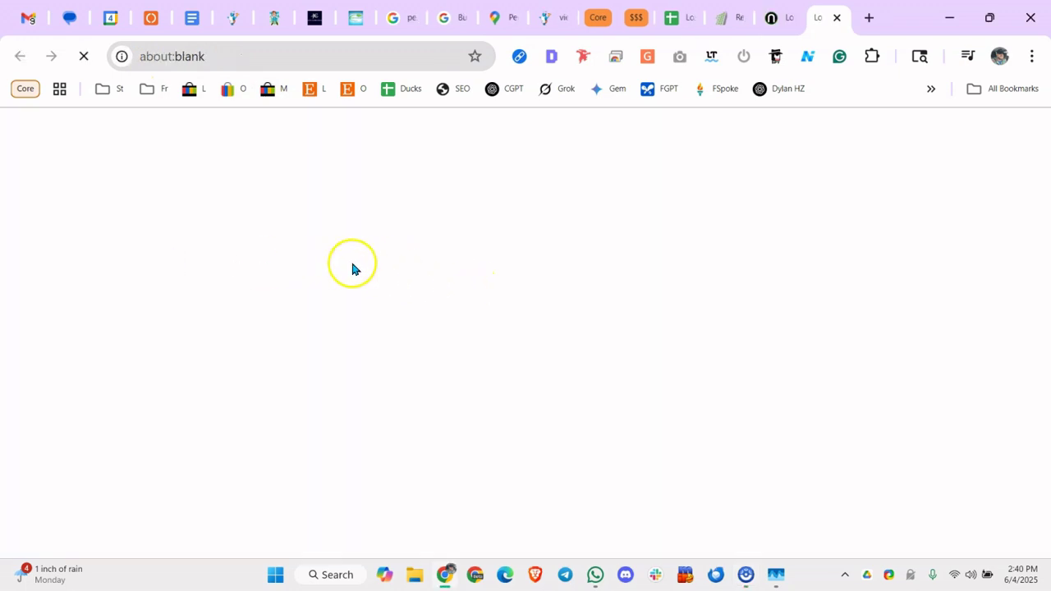
Check the fail mark for the Service Page Outline GPT task in the audit sheet and return to the Norzer page
{"action": "left_click", "coordinate": [666, 25]}
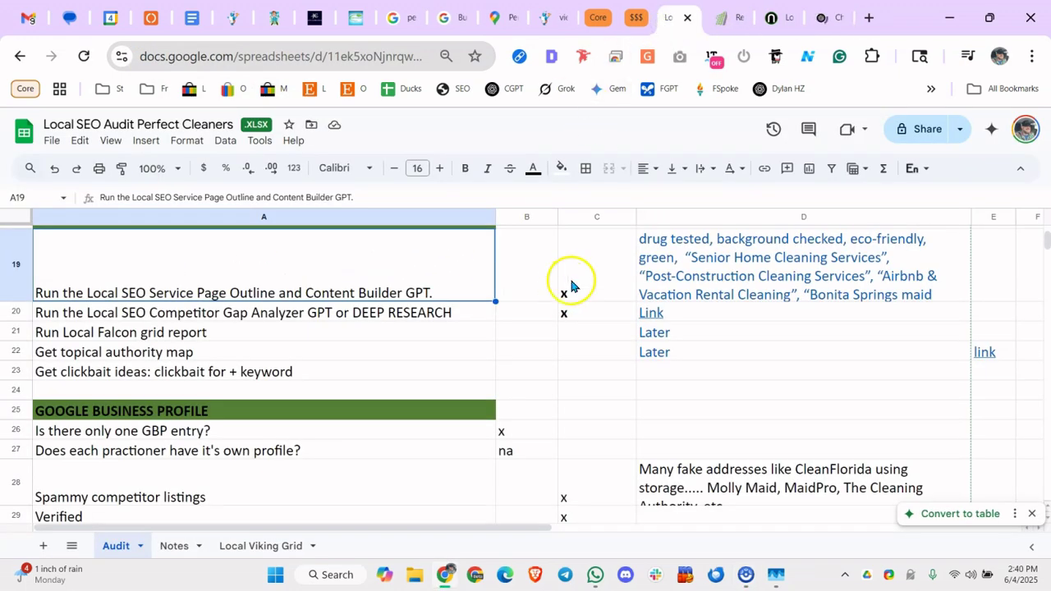
{"action": "scroll", "coordinate": [571, 285], "scroll_direction": "up", "scroll_amount": 2}
{"action": "left_click", "coordinate": [566, 356]}
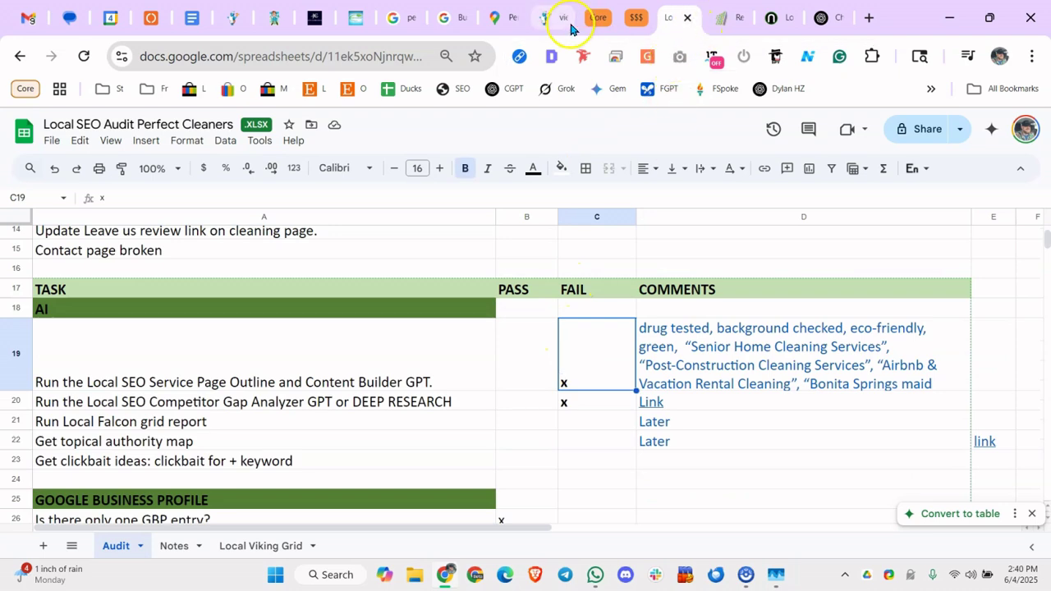
{"action": "left_click", "coordinate": [781, 18]}
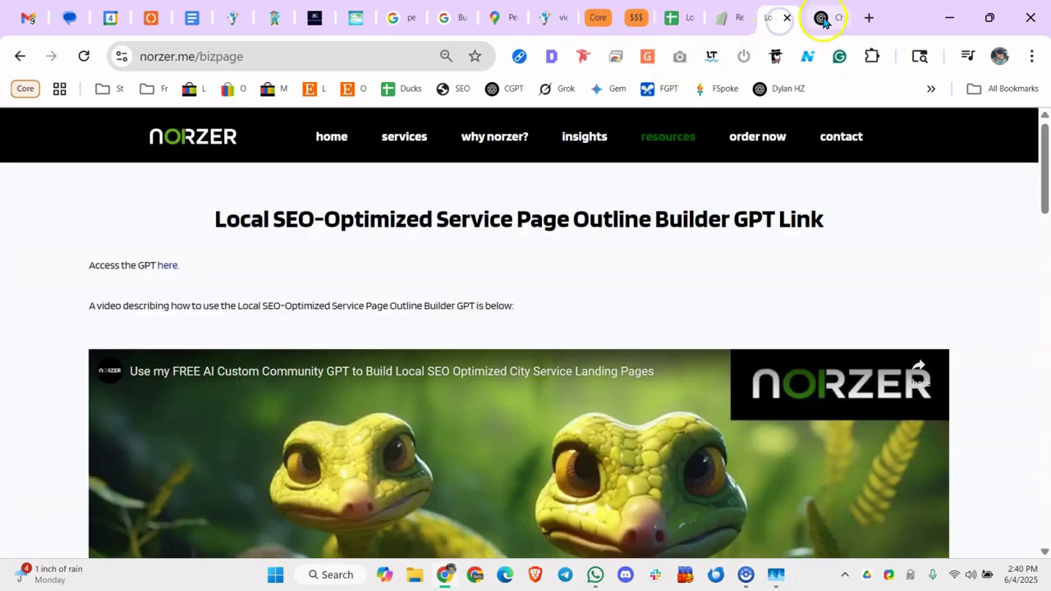
Start the Local SEO Service Page Outline and Content Builder GPT and submit "Hosue and commercial cleaner company - naples florida"
{"action": "left_click", "coordinate": [823, 20]}
{"action": "left_click", "coordinate": [390, 497]}
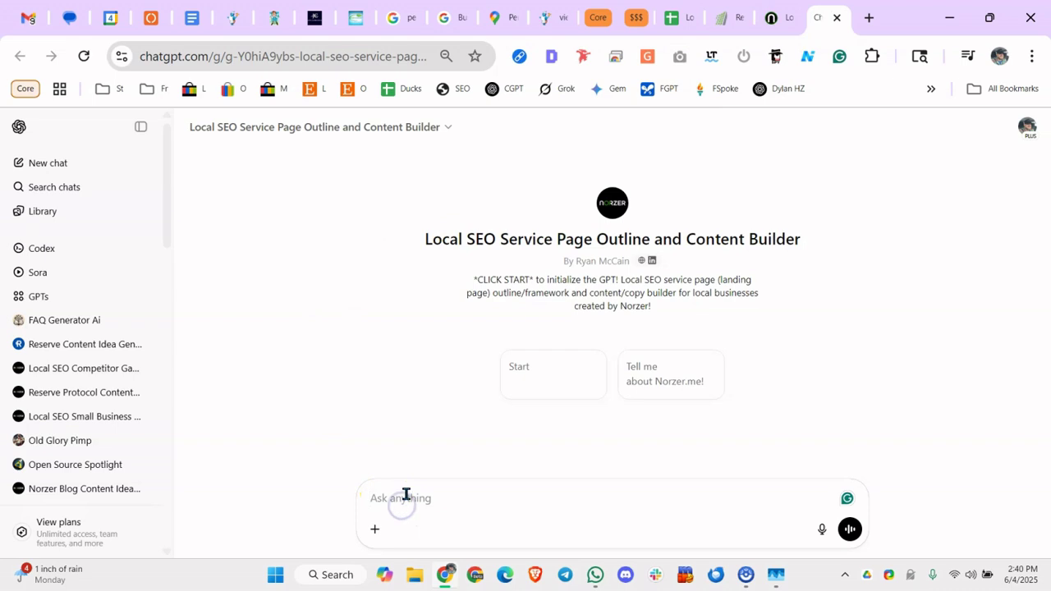
{"action": "left_click", "coordinate": [518, 376]}
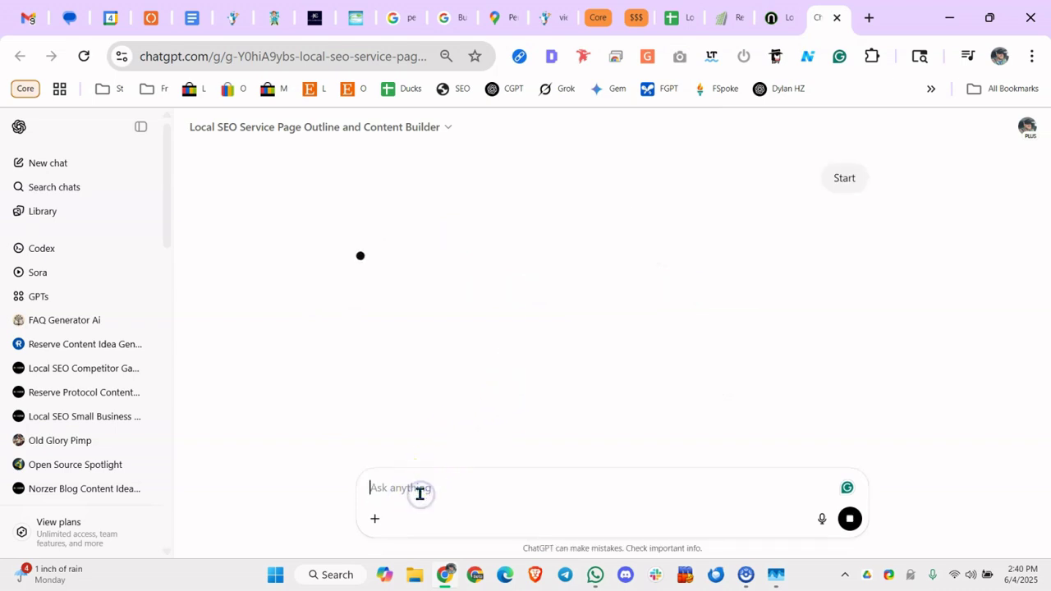
{"action": "type", "text": "Hosue and commercial cleaner company - naples fl"}
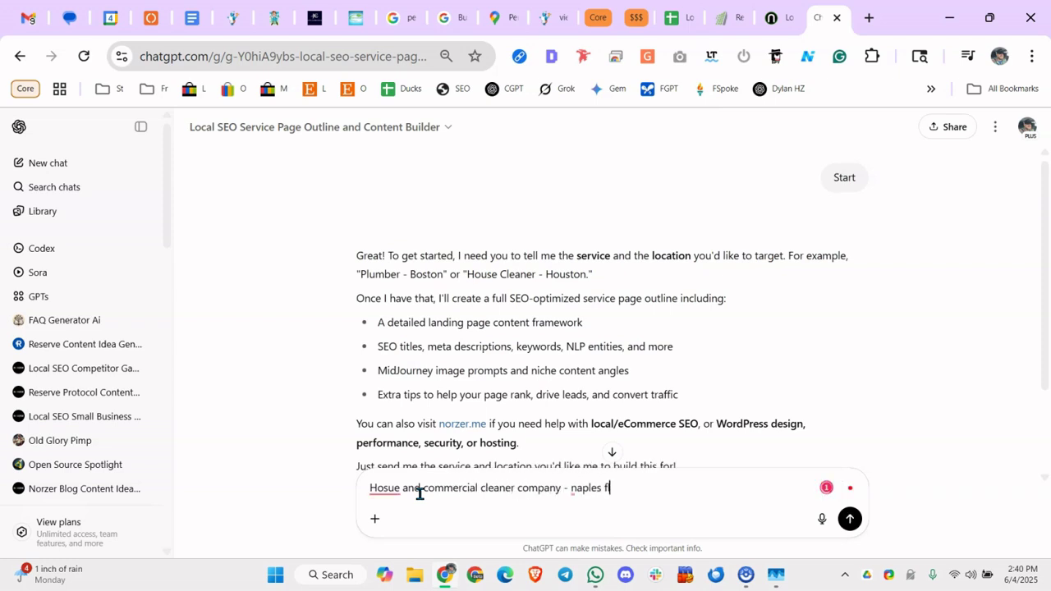
{"action": "type", "text": "orida"}
{"action": "key", "text": "Return"}
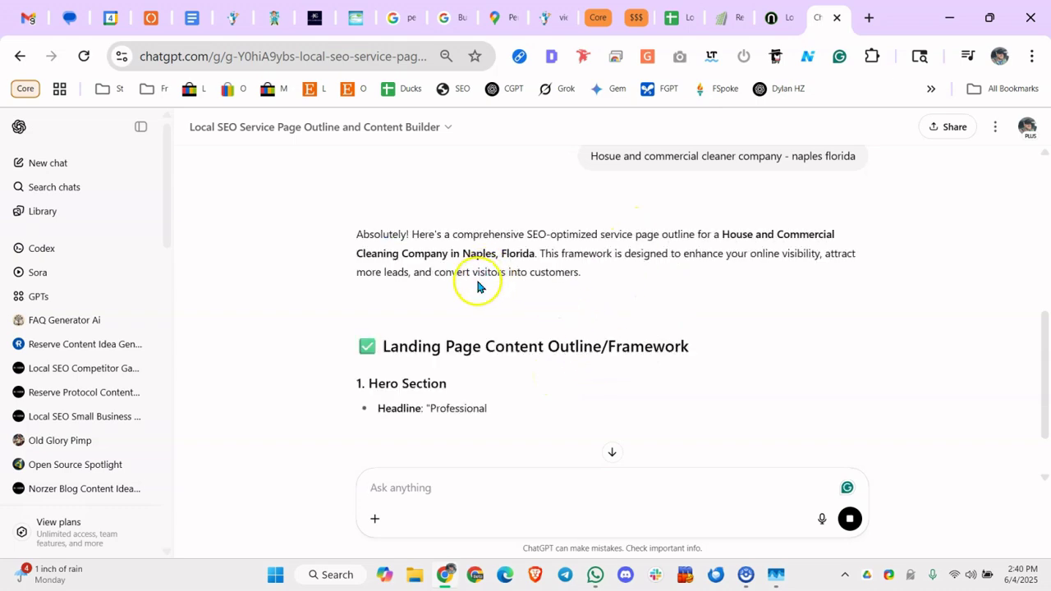
Examine the generated outline from the hero section through the residential services, including move-in/move-out cleaning
{"action": "scroll", "coordinate": [460, 329], "scroll_direction": "down", "scroll_amount": 3}
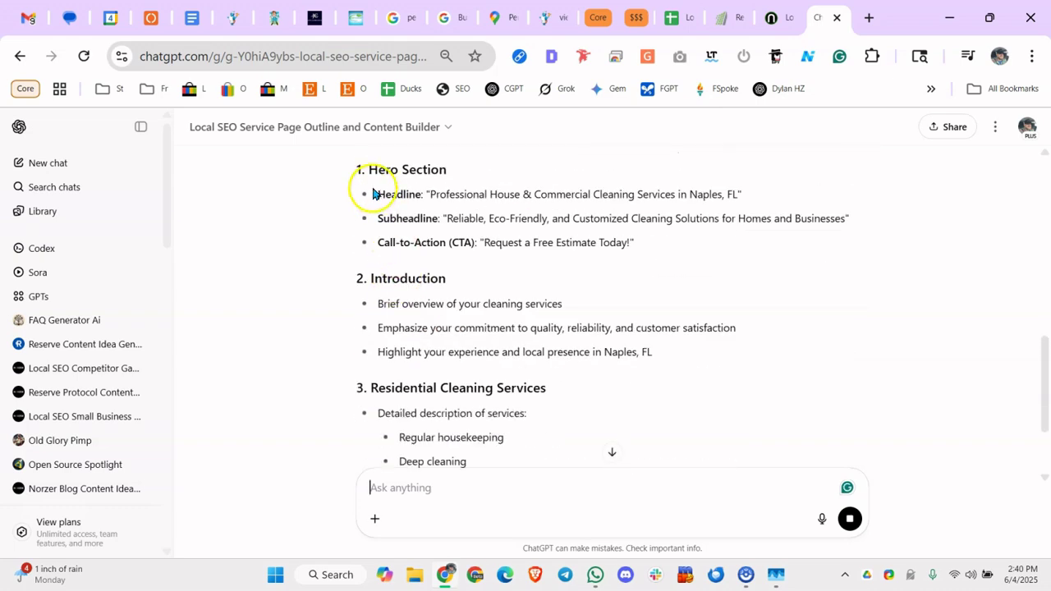
{"action": "left_click_drag", "start_coordinate": [374, 194], "coordinate": [499, 404]}
{"action": "scroll", "coordinate": [492, 378], "scroll_direction": "down", "scroll_amount": 2}
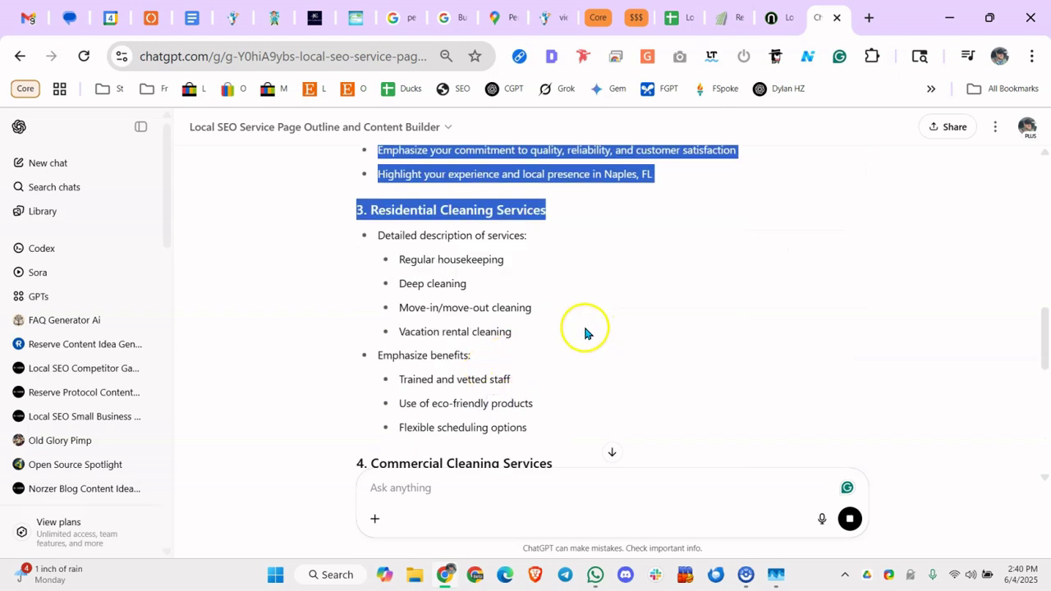
{"action": "left_click_drag", "start_coordinate": [387, 261], "coordinate": [399, 274]}
{"action": "left_click", "coordinate": [554, 294]}
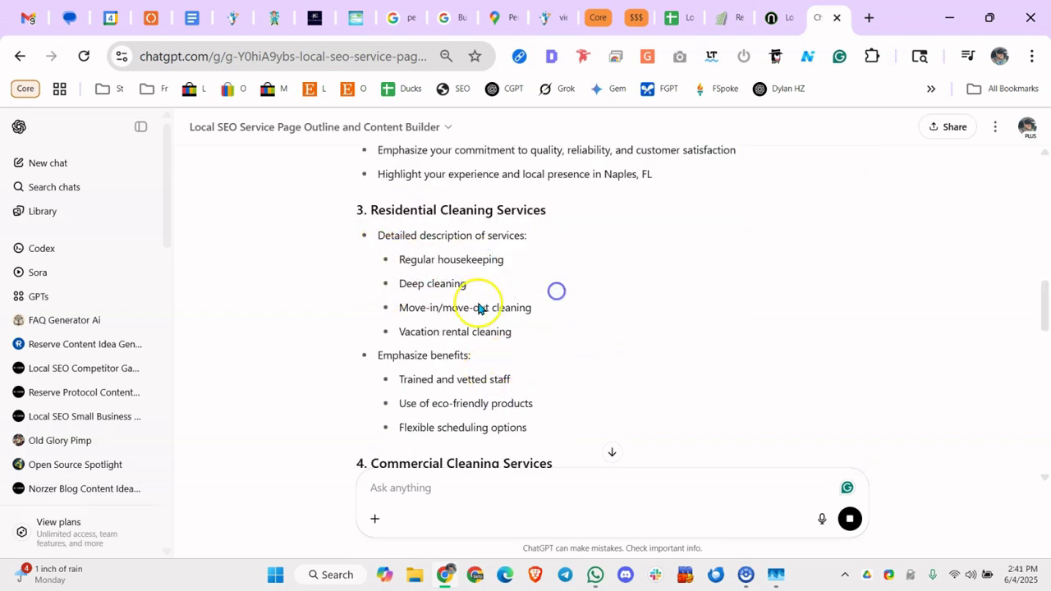
{"action": "left_click_drag", "start_coordinate": [420, 308], "coordinate": [500, 308]}
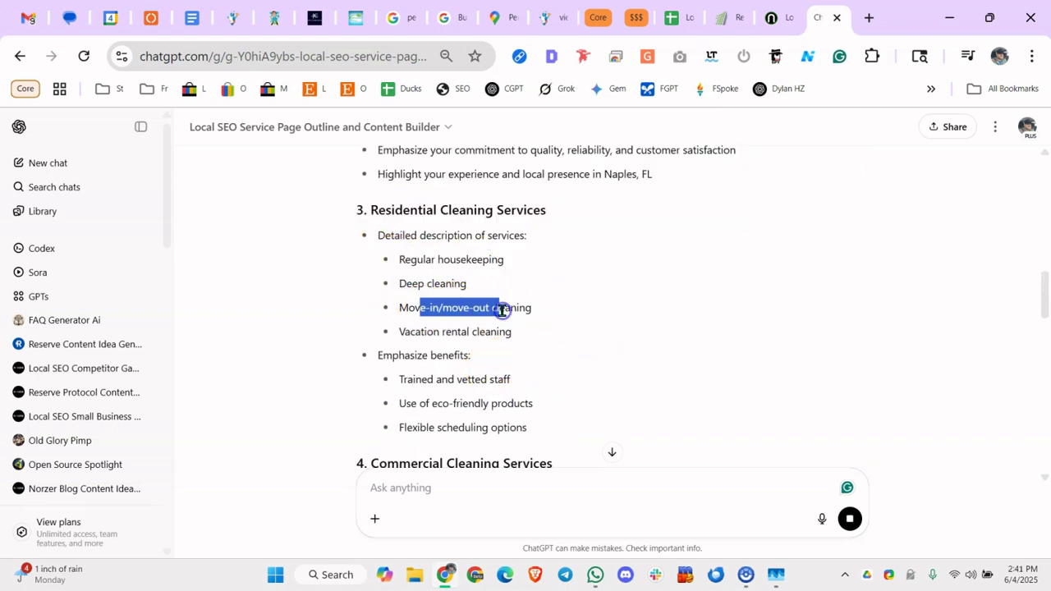
Check the services listed on the Perfect Cleaners site and append "move in move out." to the comment in cell D19
{"action": "left_click", "coordinate": [234, 18]}
{"action": "mouse_move", "coordinate": [328, 141]}
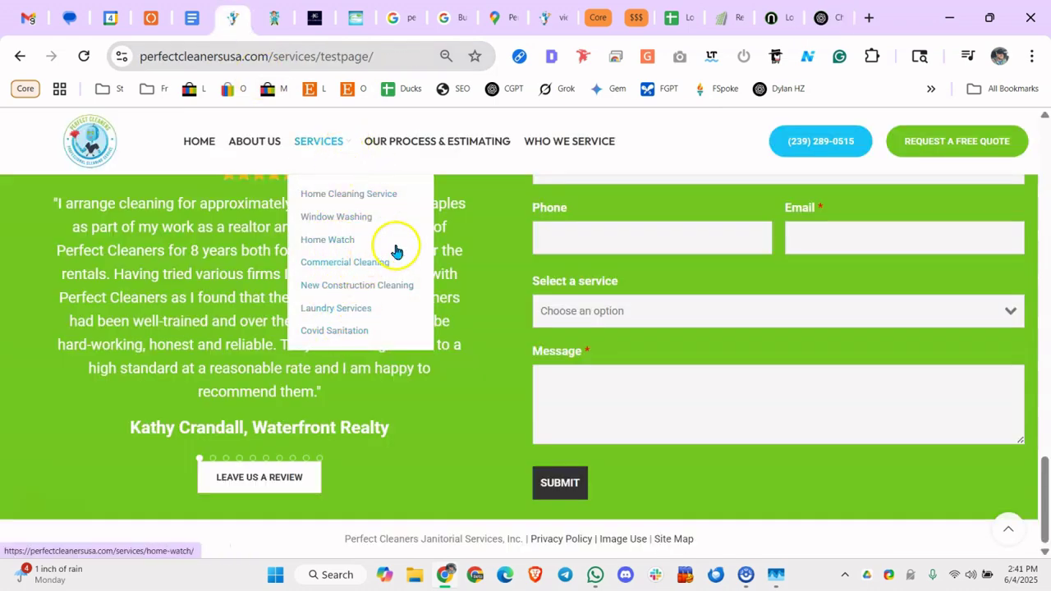
{"action": "left_click", "coordinate": [672, 17]}
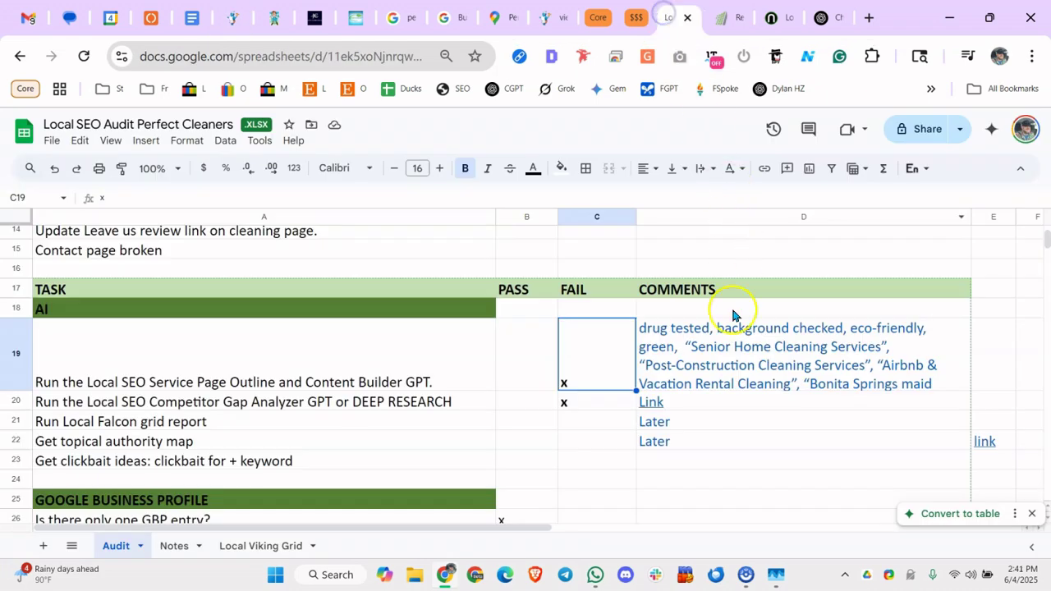
{"action": "double_click", "coordinate": [809, 376]}
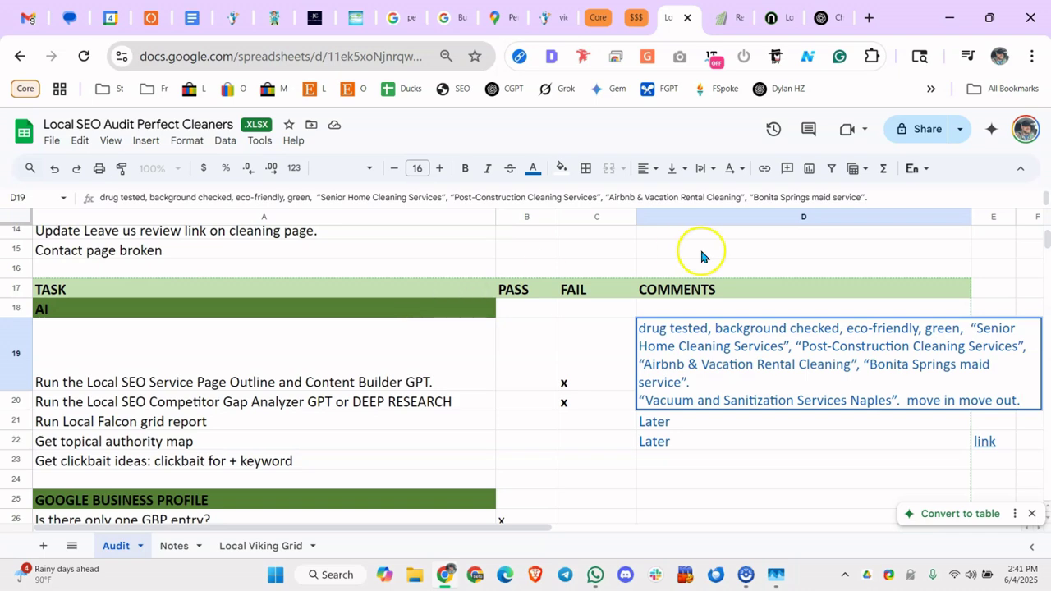
Return to the GPT chat and examine the outline's Commercial Cleaning Services, Why Choose Us, Testimonials and Service Areas sections
{"action": "left_click", "coordinate": [823, 18]}
{"action": "scroll", "coordinate": [403, 356], "scroll_direction": "down", "scroll_amount": 5}
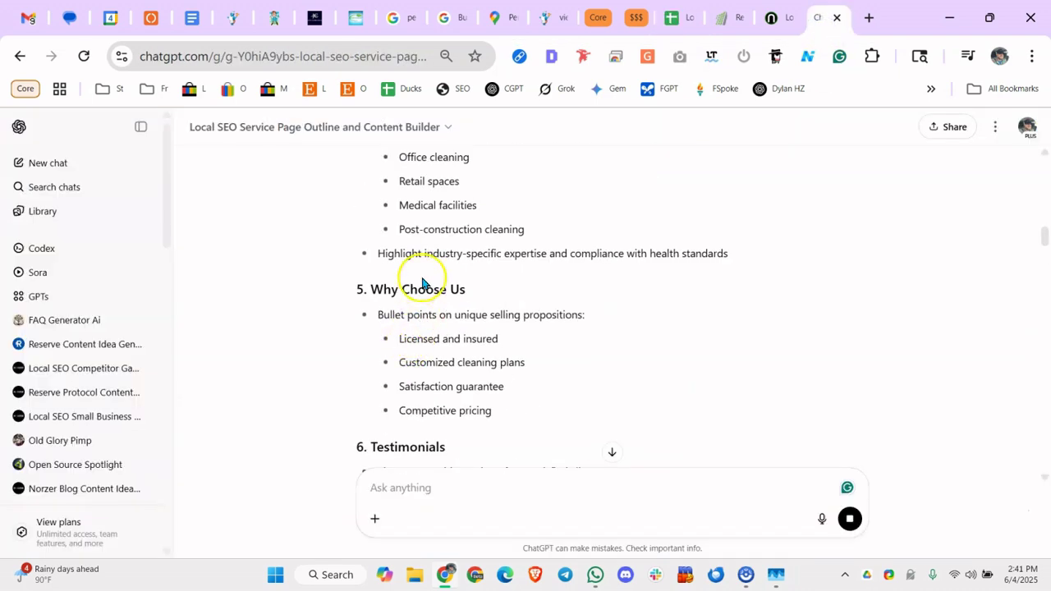
{"action": "scroll", "coordinate": [423, 284], "scroll_direction": "up", "scroll_amount": 1}
{"action": "left_click_drag", "start_coordinate": [417, 198], "coordinate": [477, 197]}
{"action": "left_click", "coordinate": [424, 243]}
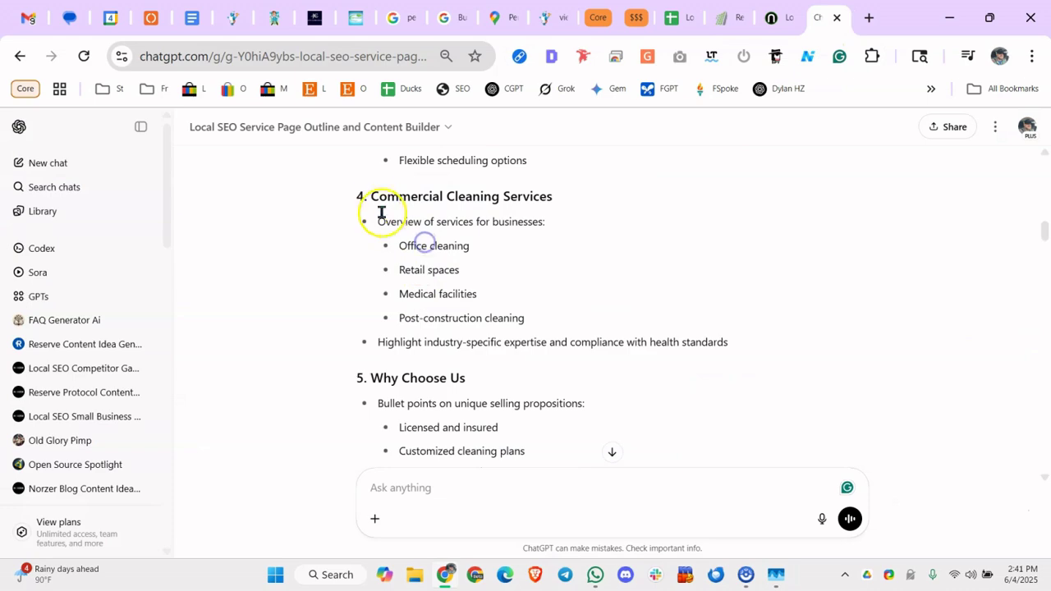
{"action": "left_click_drag", "start_coordinate": [381, 212], "coordinate": [497, 202]}
{"action": "scroll", "coordinate": [413, 295], "scroll_direction": "down", "scroll_amount": 1}
{"action": "left_click_drag", "start_coordinate": [412, 289], "coordinate": [452, 291]}
{"action": "scroll", "coordinate": [440, 297], "scroll_direction": "down", "scroll_amount": 1}
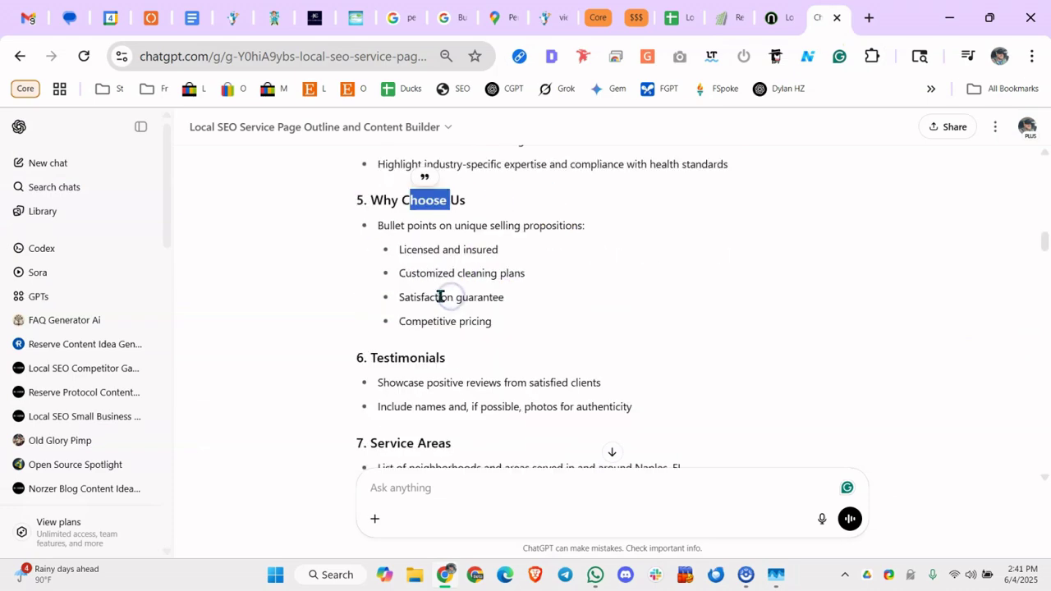
{"action": "scroll", "coordinate": [411, 287], "scroll_direction": "down", "scroll_amount": 1}
{"action": "left_click_drag", "start_coordinate": [378, 293], "coordinate": [483, 293]}
Examine the GPT's five SEO-optimized titles and the suggested page descriptions beneath them
{"action": "scroll", "coordinate": [454, 290], "scroll_direction": "down", "scroll_amount": 4}
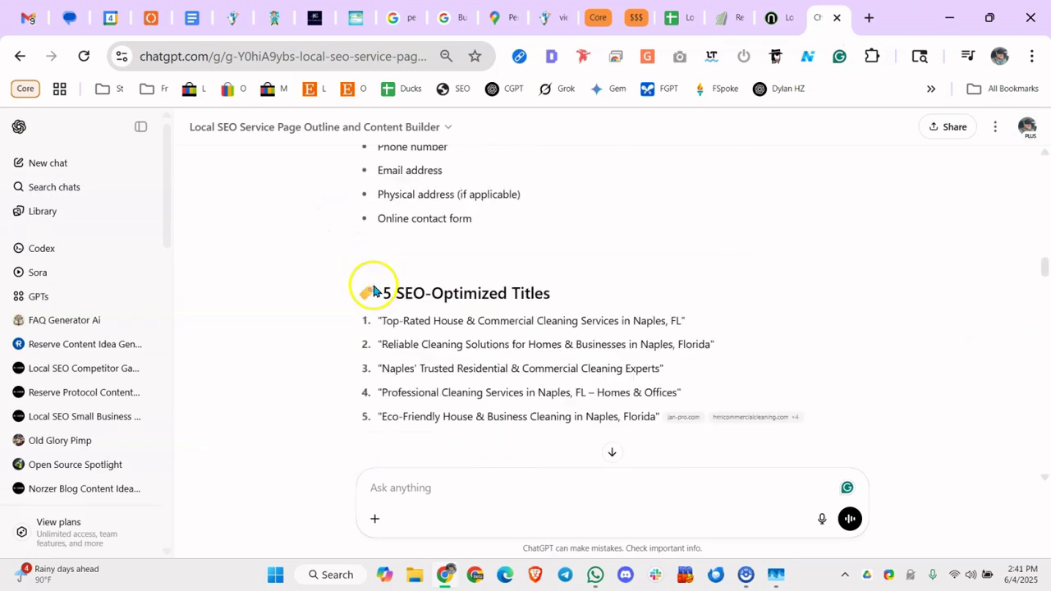
{"action": "scroll", "coordinate": [374, 287], "scroll_direction": "down", "scroll_amount": 2}
{"action": "scroll", "coordinate": [386, 246], "scroll_direction": "up", "scroll_amount": 1}
{"action": "left_click_drag", "start_coordinate": [380, 233], "coordinate": [453, 275]}
{"action": "scroll", "coordinate": [452, 271], "scroll_direction": "down", "scroll_amount": 4}
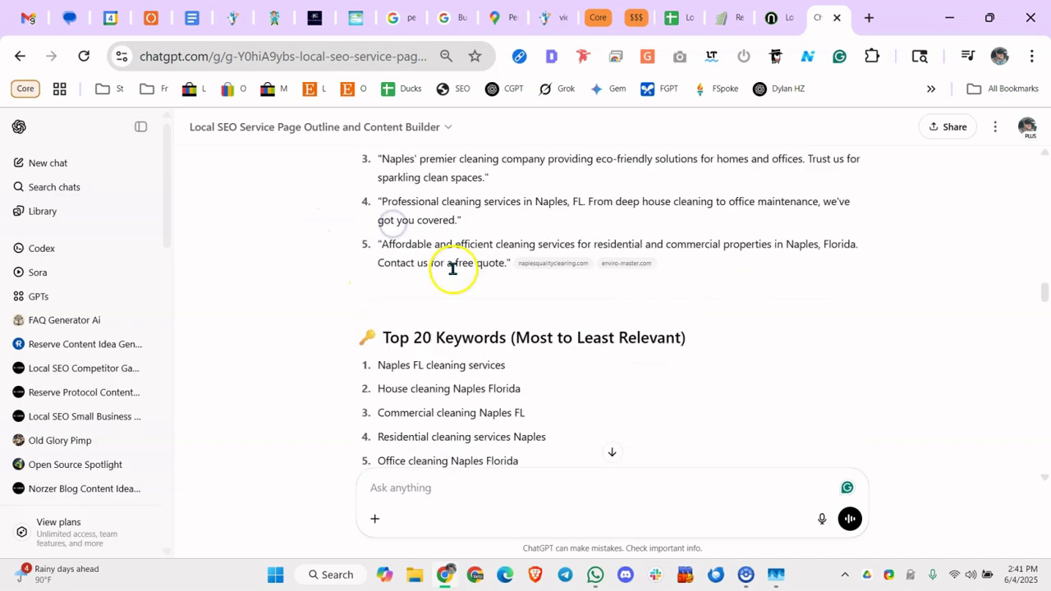
Examine the GPT's Top 20 Keywords list for cleaning services in Naples, Florida
{"action": "scroll", "coordinate": [452, 268], "scroll_direction": "down", "scroll_amount": 2}
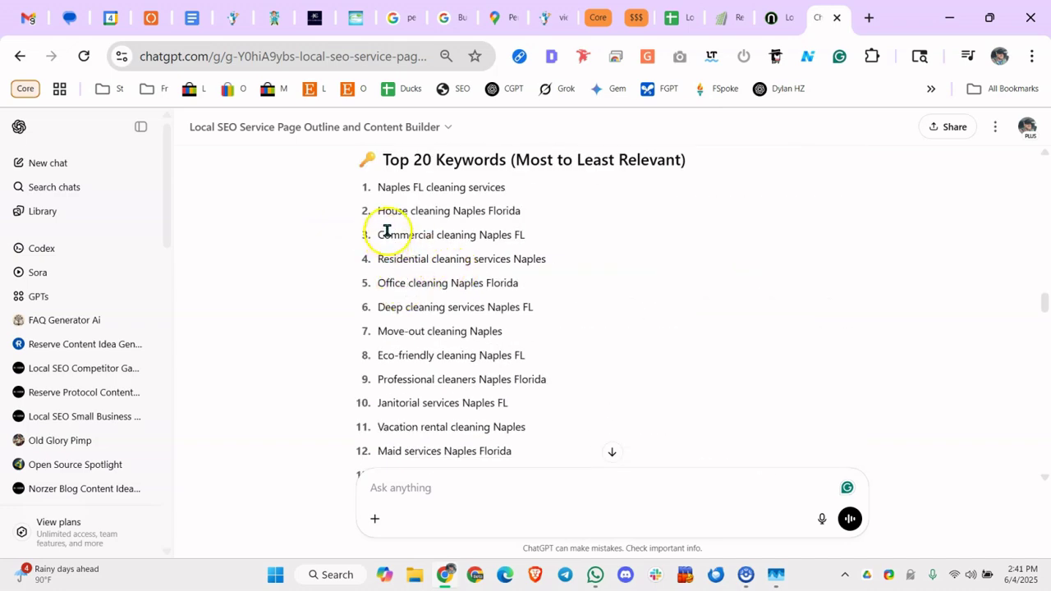
{"action": "left_click_drag", "start_coordinate": [389, 234], "coordinate": [439, 255]}
{"action": "left_click_drag", "start_coordinate": [395, 283], "coordinate": [434, 287]}
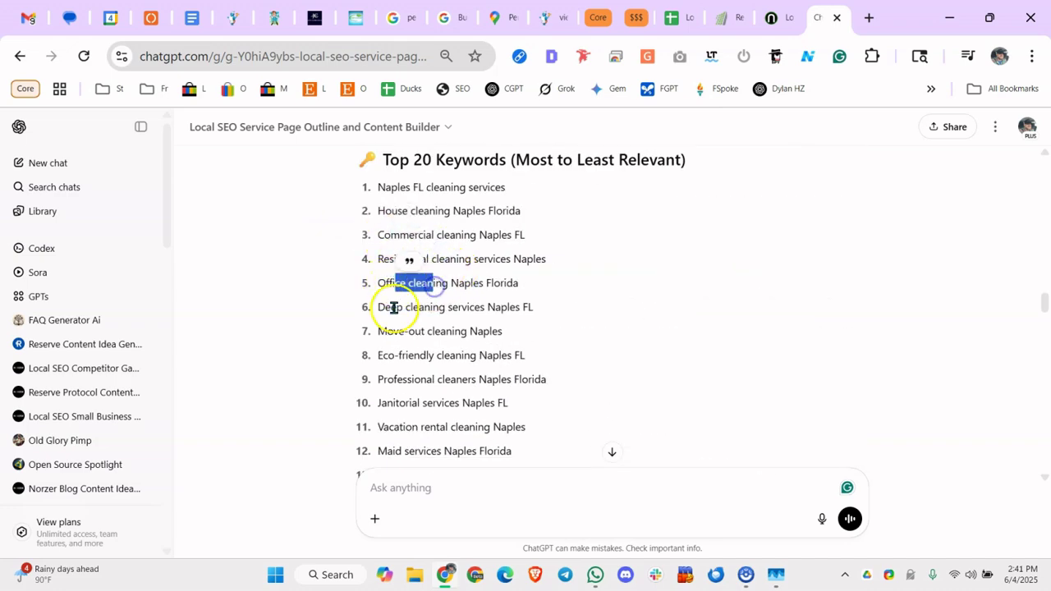
{"action": "left_click", "coordinate": [394, 308]}
{"action": "left_click_drag", "start_coordinate": [378, 331], "coordinate": [406, 331]}
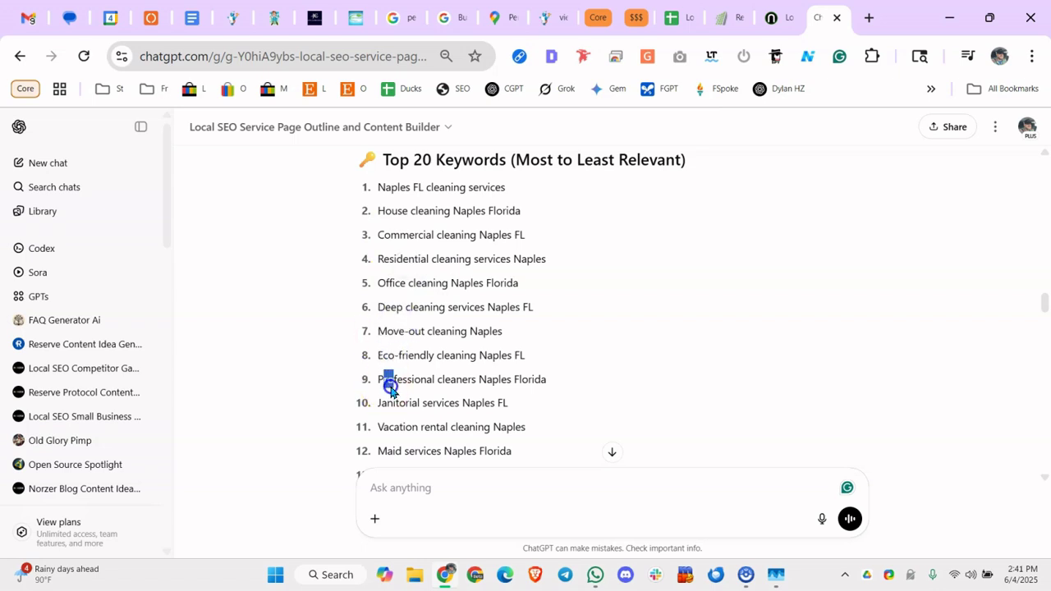
{"action": "scroll", "coordinate": [399, 356], "scroll_direction": "down", "scroll_amount": 1}
{"action": "left_click", "coordinate": [385, 312]}
{"action": "left_click_drag", "start_coordinate": [397, 343], "coordinate": [363, 364]}
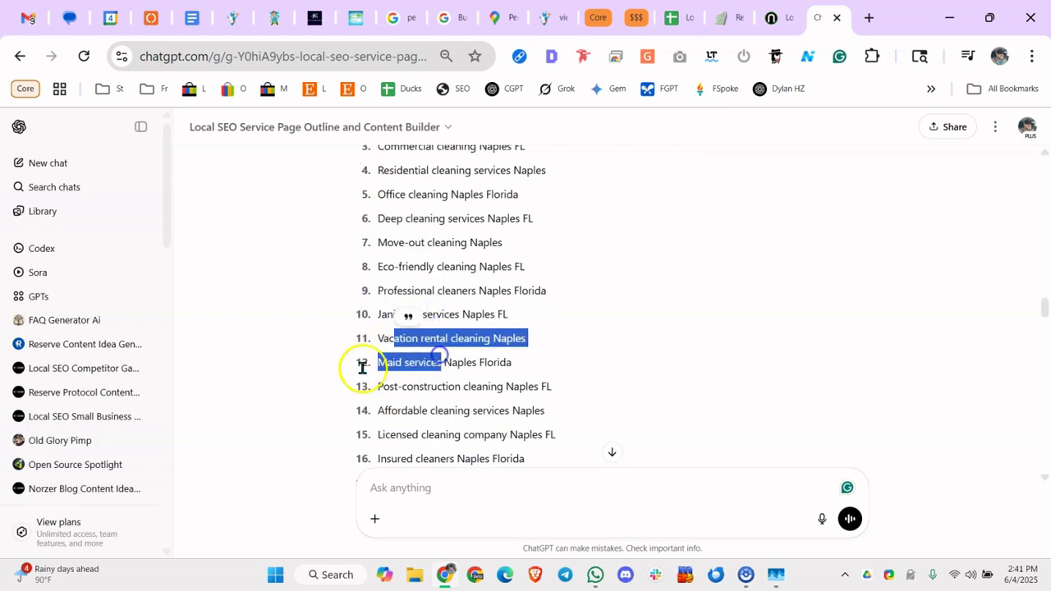
{"action": "left_click", "coordinate": [389, 367]}
{"action": "scroll", "coordinate": [410, 344], "scroll_direction": "down", "scroll_amount": 1}
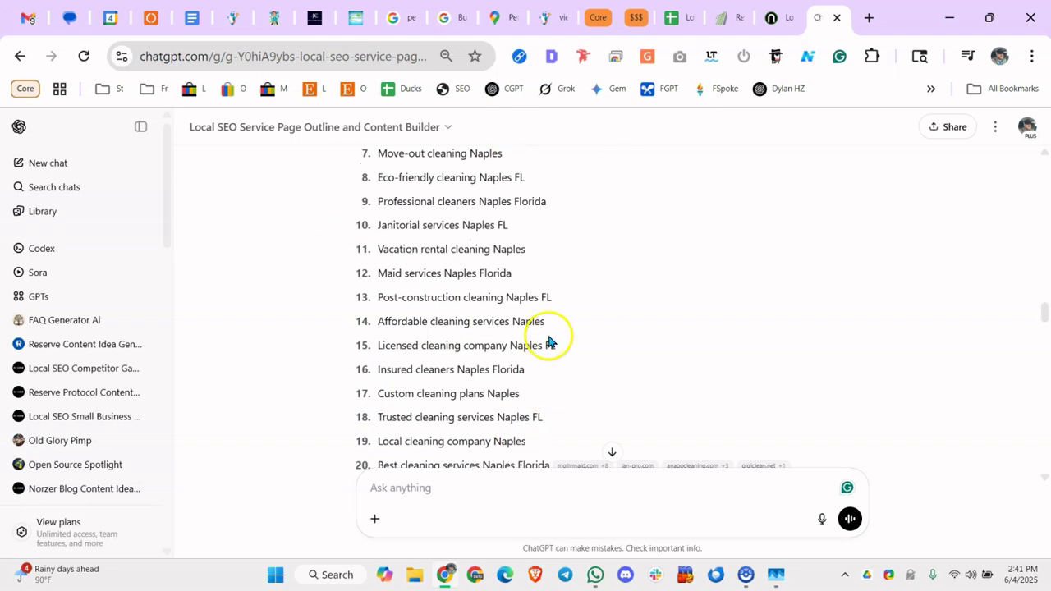
{"action": "left_click_drag", "start_coordinate": [393, 321], "coordinate": [545, 322]}
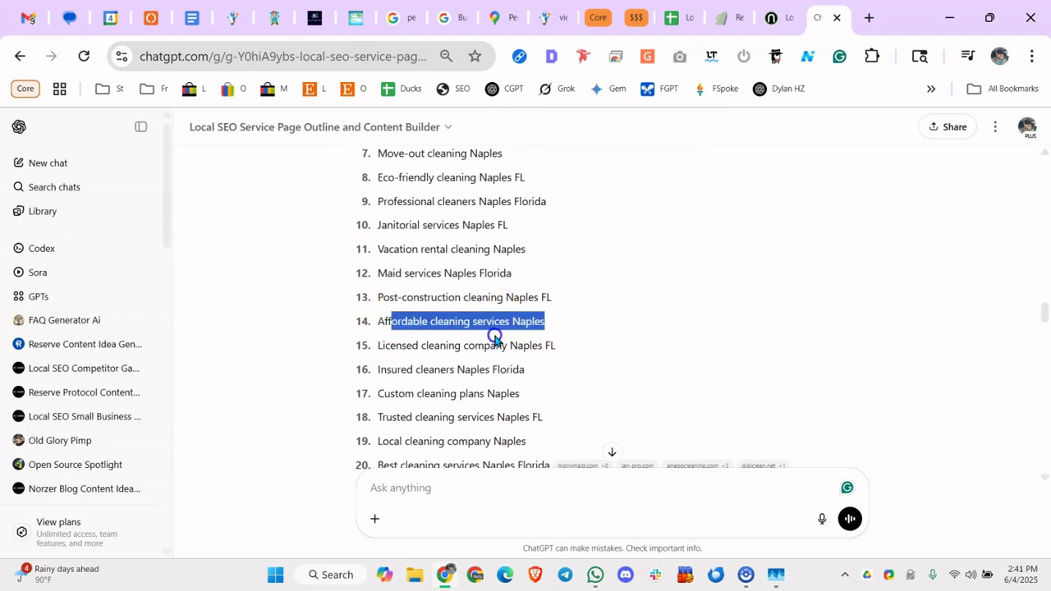
Skim the remaining entity and heading suggestions, send "go" to the GPT, and close the chat
{"action": "scroll", "coordinate": [443, 328], "scroll_direction": "down", "scroll_amount": 8}
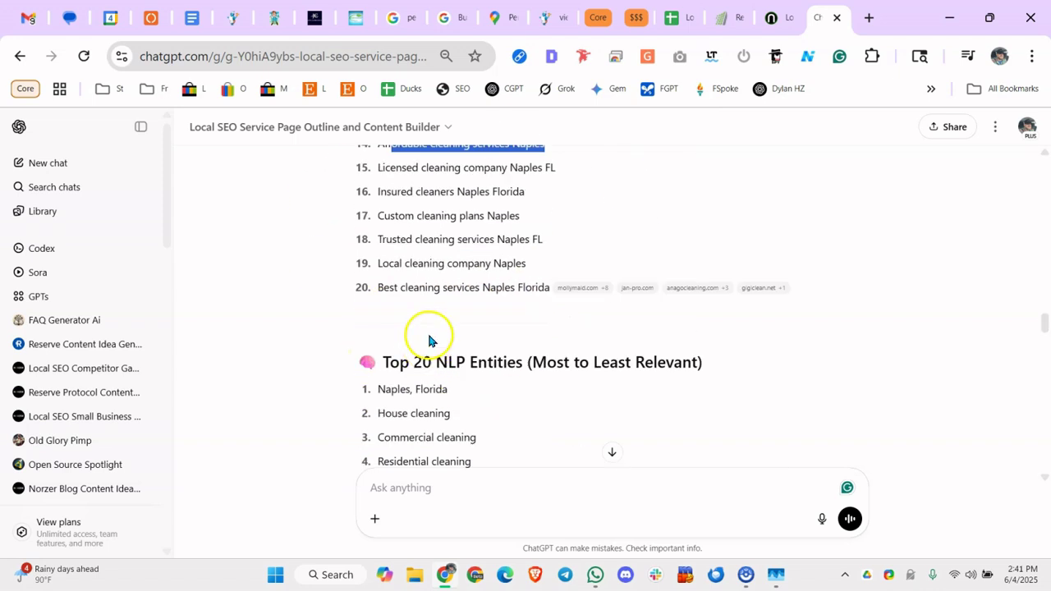
{"action": "scroll", "coordinate": [427, 263], "scroll_direction": "down", "scroll_amount": 20}
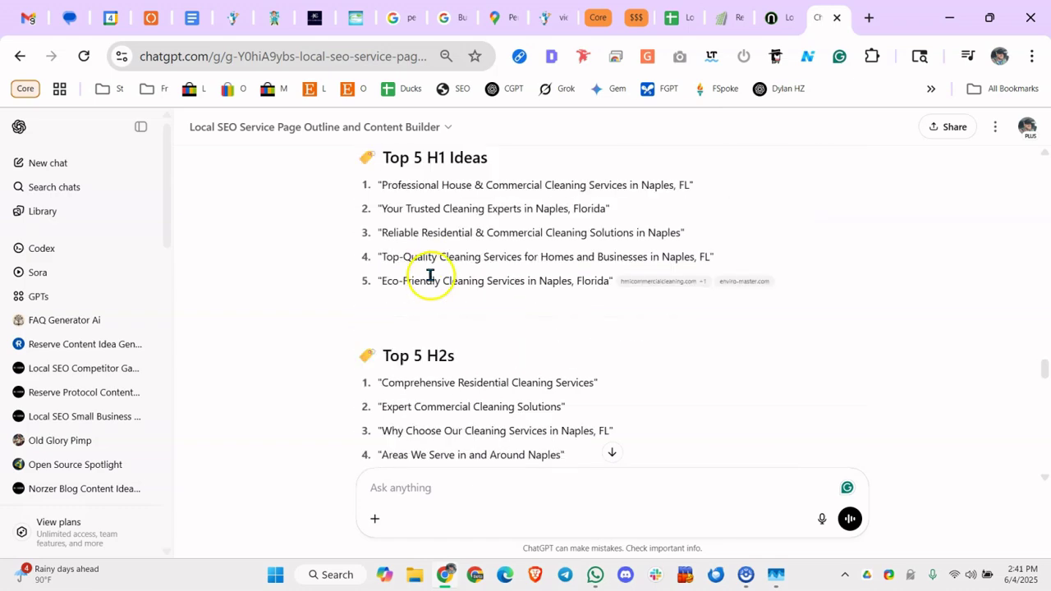
{"action": "scroll", "coordinate": [429, 279], "scroll_direction": "down", "scroll_amount": 3}
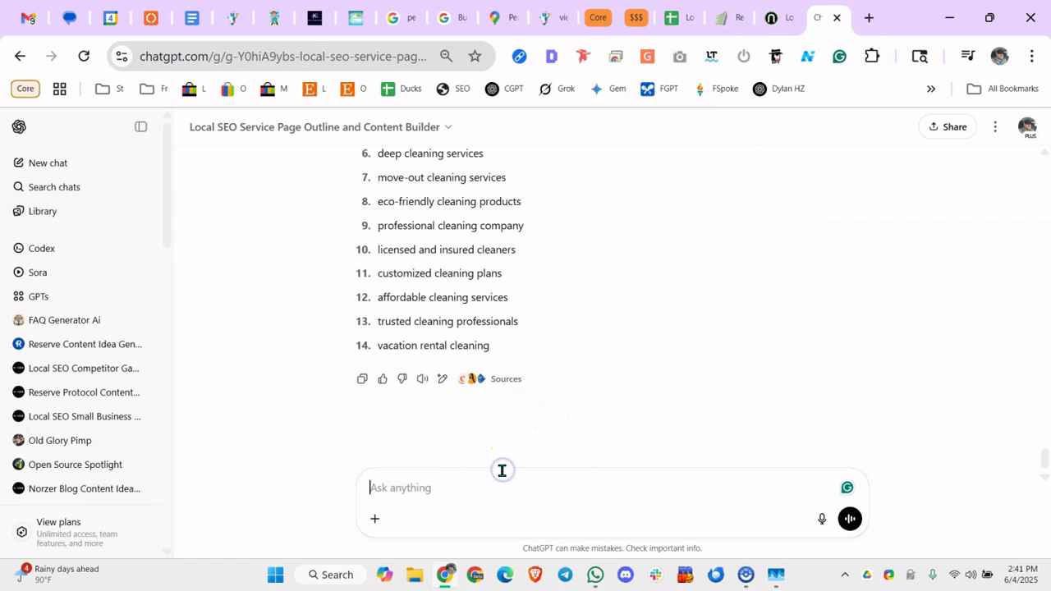
{"action": "type", "text": "go"}
{"action": "key", "text": "Return"}
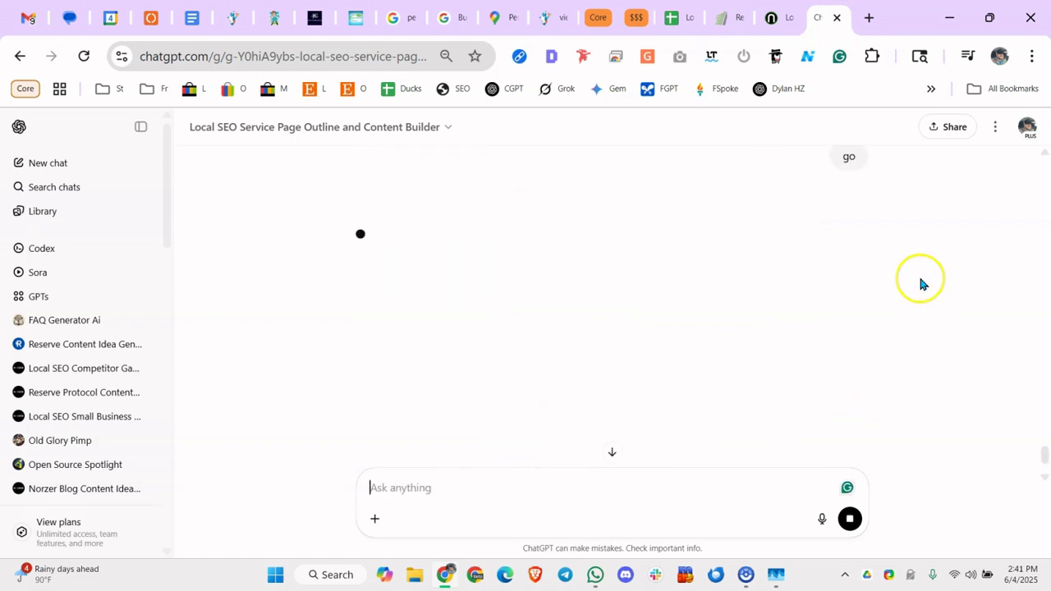
{"action": "left_click", "coordinate": [837, 17]}
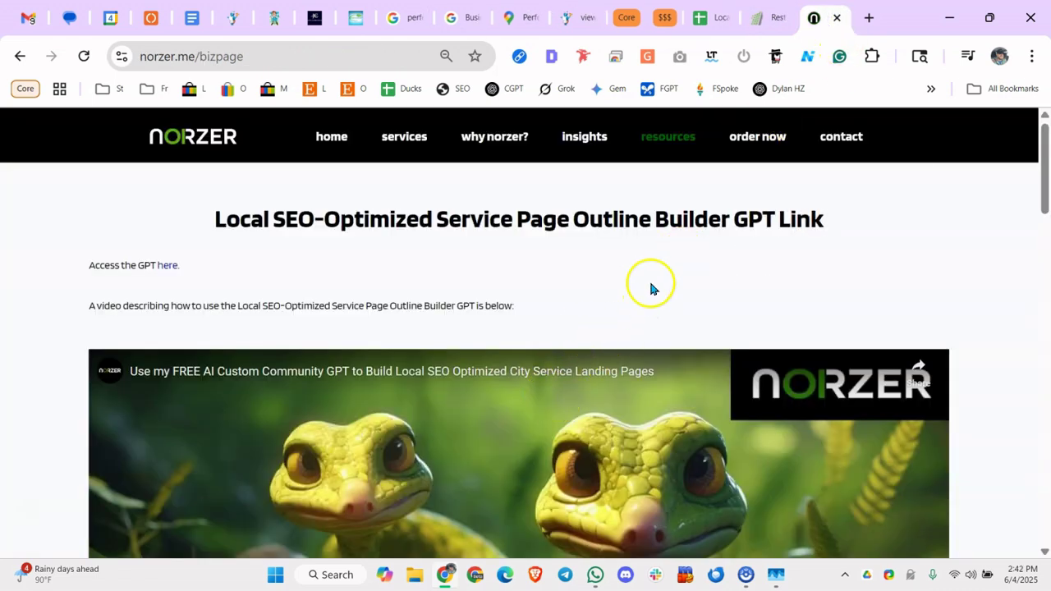
Return to the audit sheet, commit the comment in cell D19, and review the AI tasks in rows 20 to 22
{"action": "left_click", "coordinate": [706, 18]}
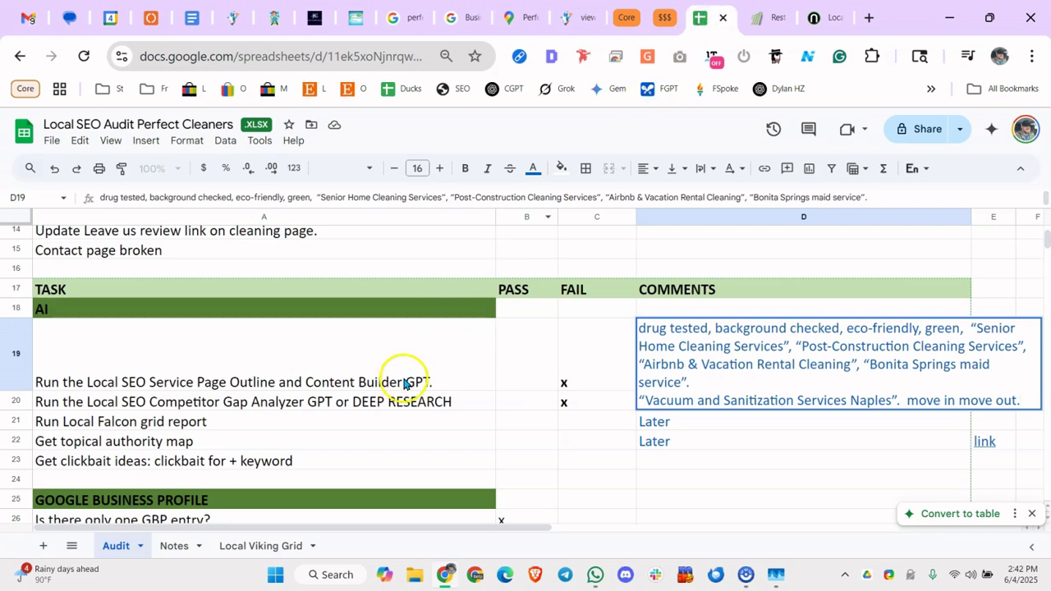
{"action": "left_click", "coordinate": [584, 420]}
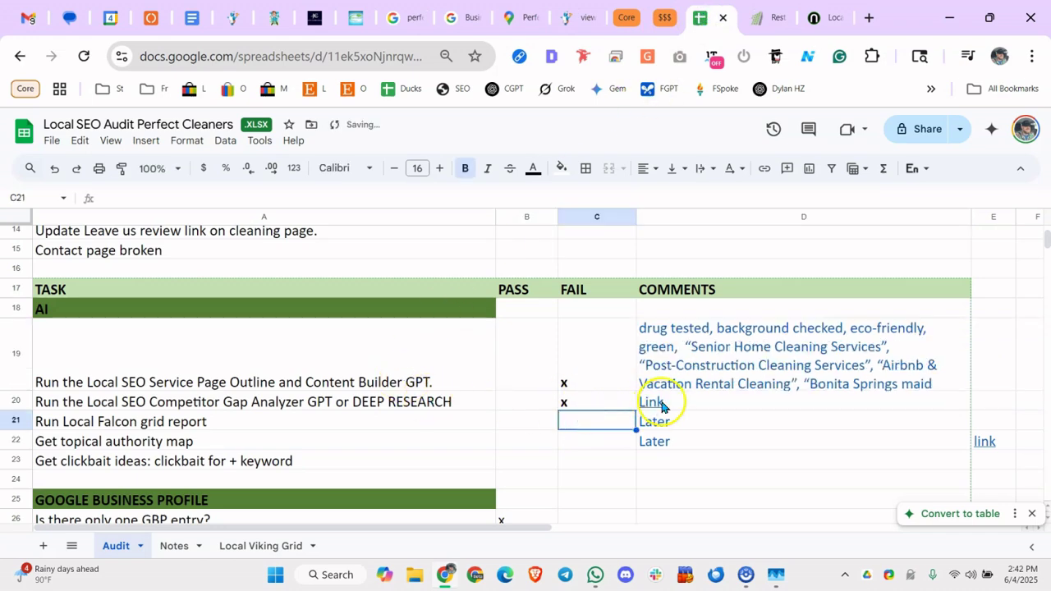
{"action": "left_click", "coordinate": [424, 404]}
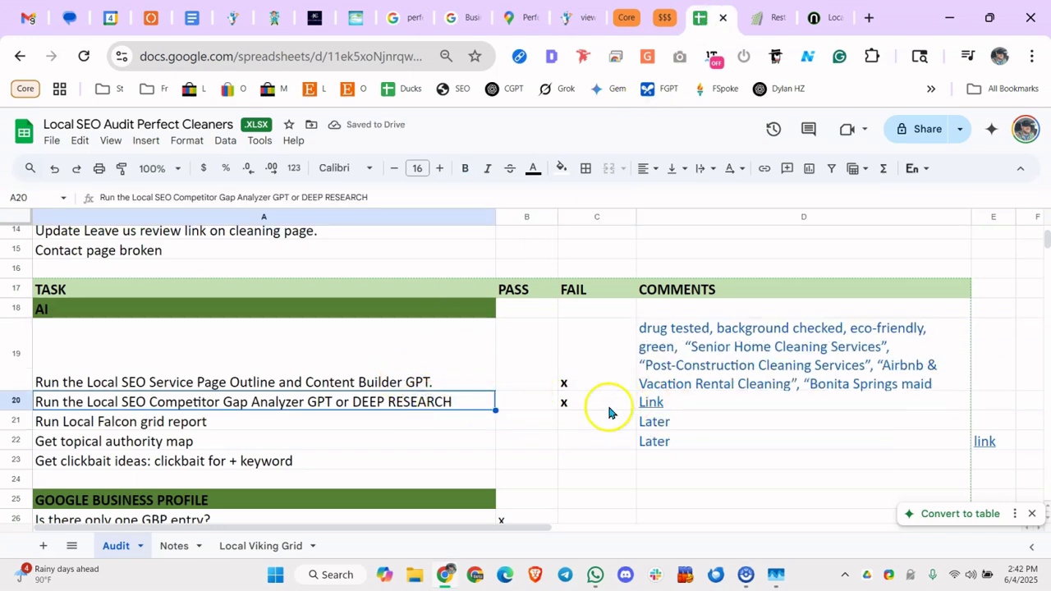
{"action": "left_click", "coordinate": [194, 425]}
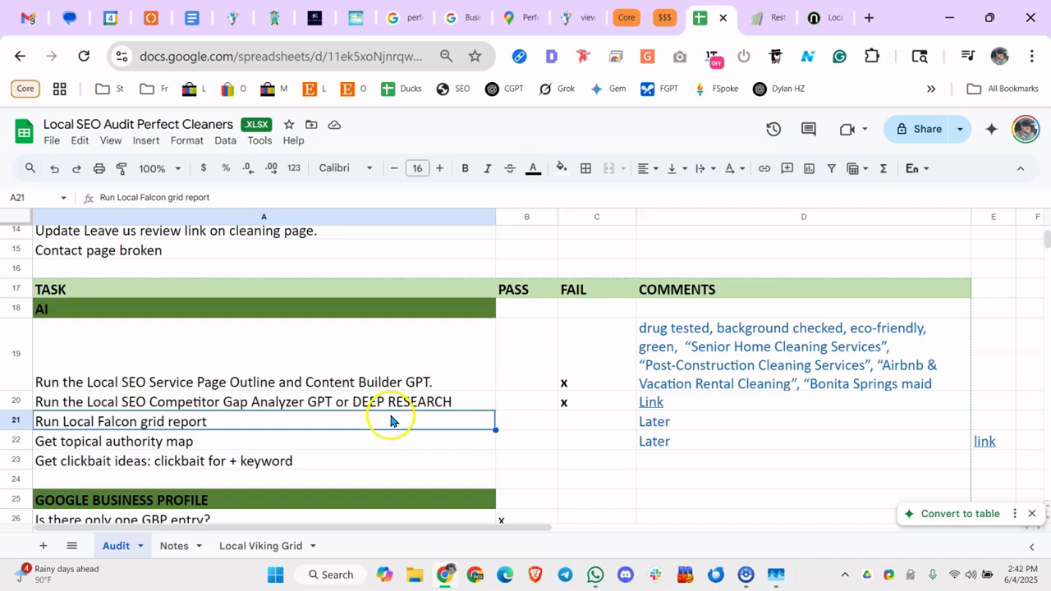
{"action": "left_click", "coordinate": [547, 442]}
{"action": "left_click", "coordinate": [205, 446]}
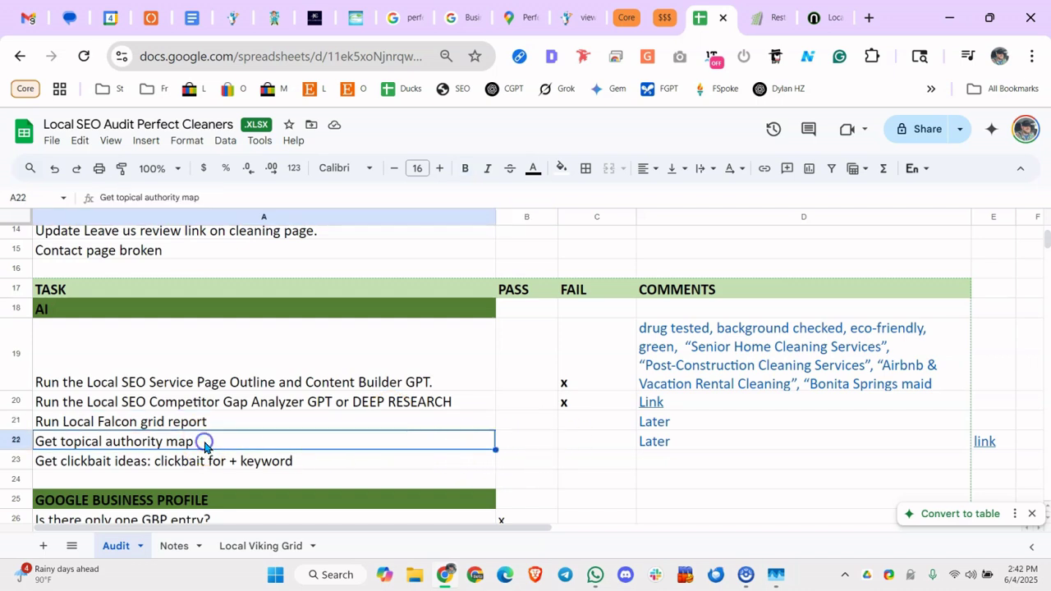
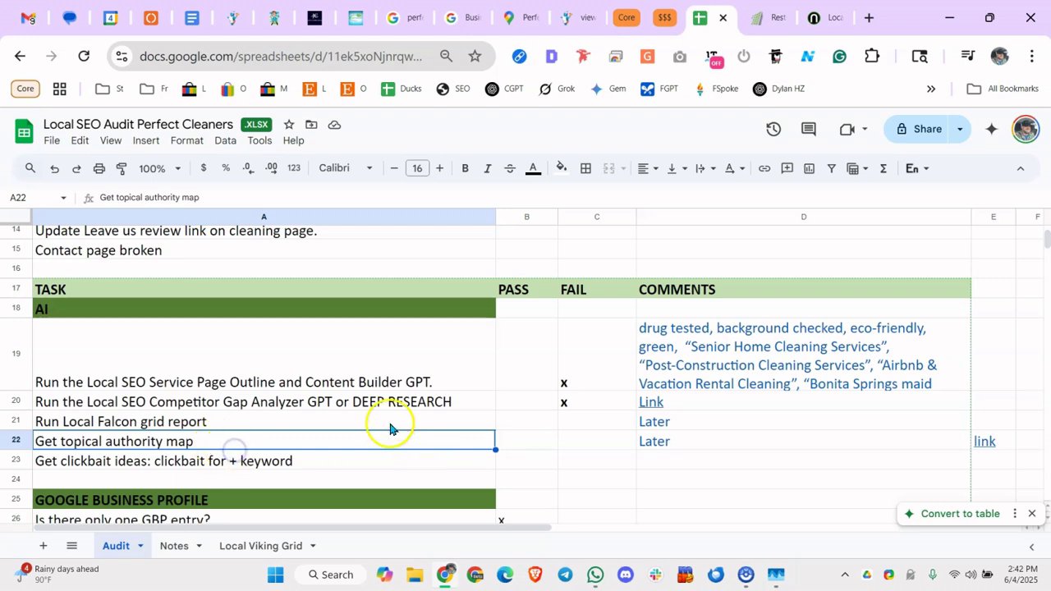
Go to the "Is there only one GBP entry?" check and examine the Google search results for Perfect Cleaners
{"action": "scroll", "coordinate": [305, 339], "scroll_direction": "down", "scroll_amount": 3}
{"action": "left_click", "coordinate": [247, 328]}
{"action": "left_click", "coordinate": [224, 340]}
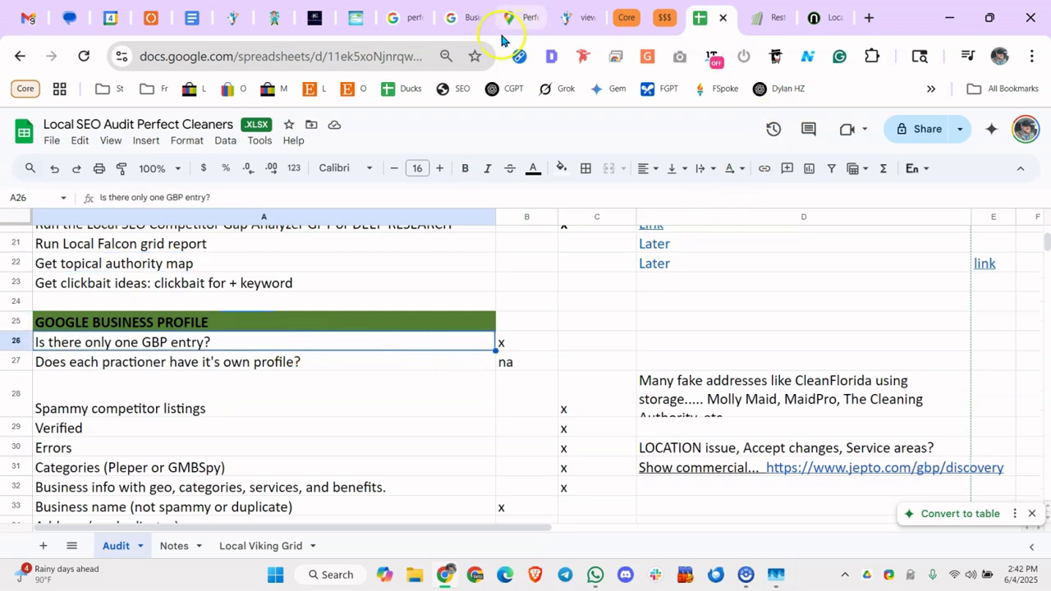
{"action": "left_click", "coordinate": [408, 21]}
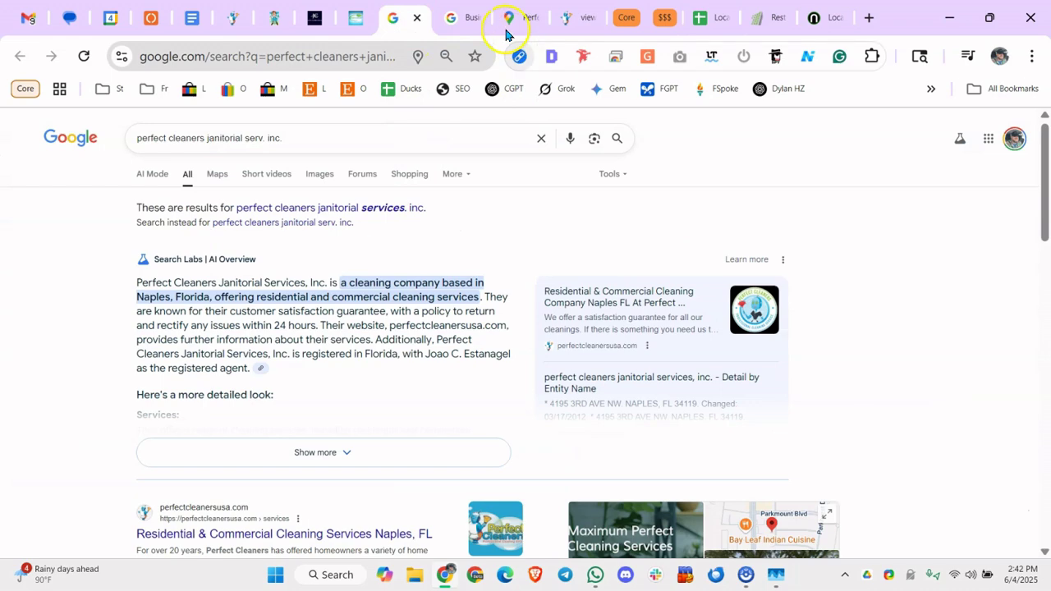
{"action": "scroll", "coordinate": [547, 235], "scroll_direction": "down", "scroll_amount": 3}
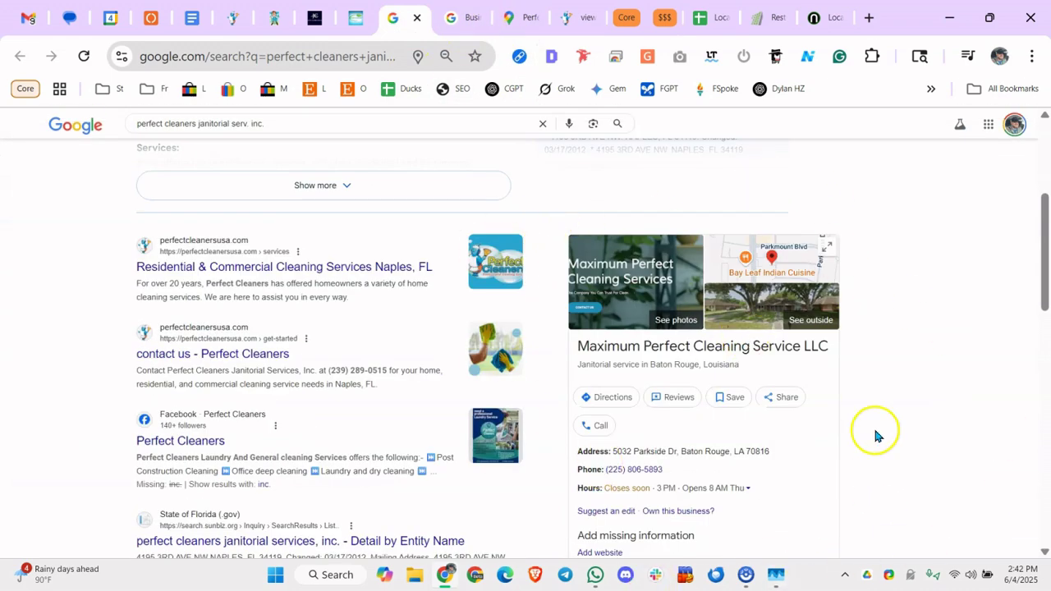
{"action": "scroll", "coordinate": [479, 218], "scroll_direction": "up", "scroll_amount": 2}
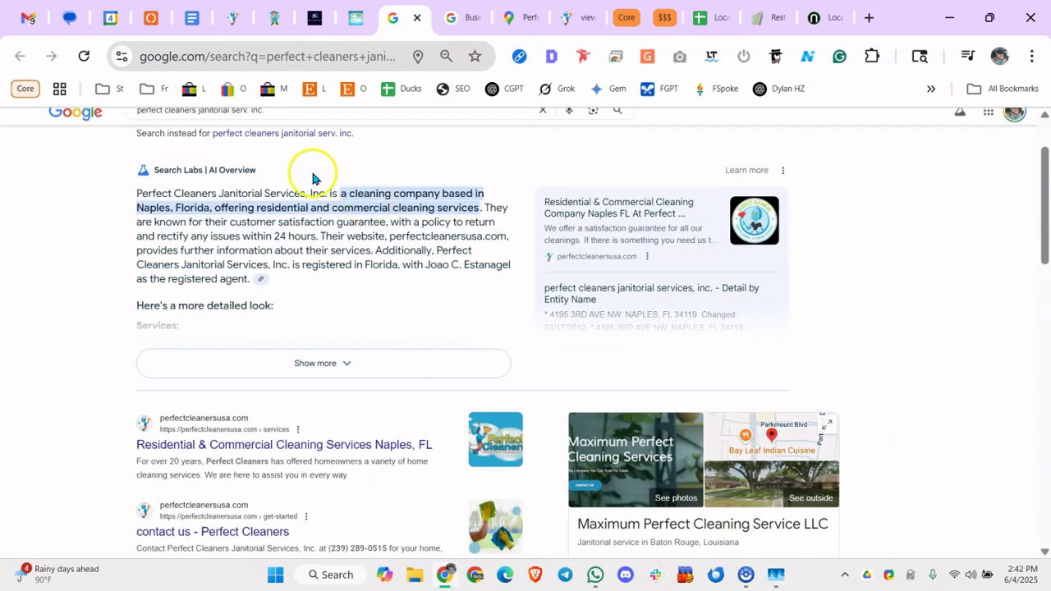
{"action": "scroll", "coordinate": [492, 304], "scroll_direction": "down", "scroll_amount": 3}
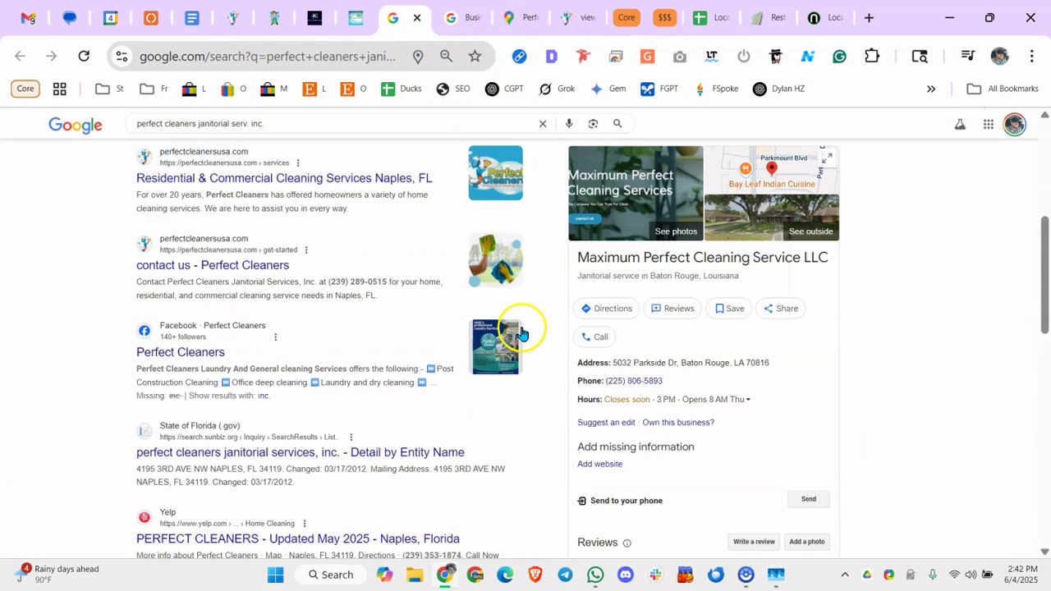
Close the search results and open the Perfect Cleaners Janitorial Serv. Inc. profile from Google Business Profile Manager
{"action": "left_click", "coordinate": [418, 22]}
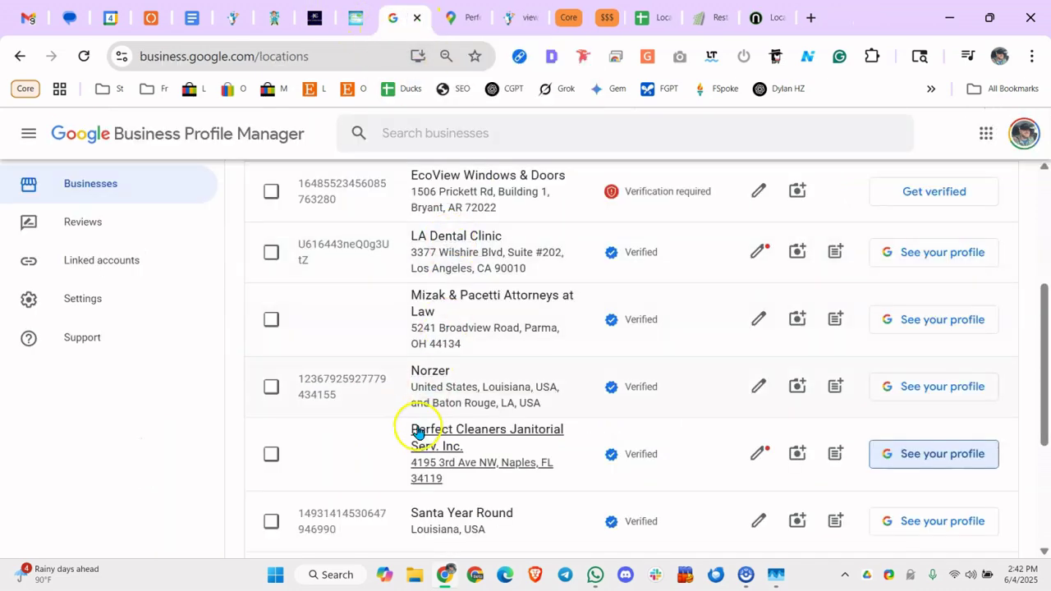
{"action": "scroll", "coordinate": [484, 340], "scroll_direction": "down", "scroll_amount": 1}
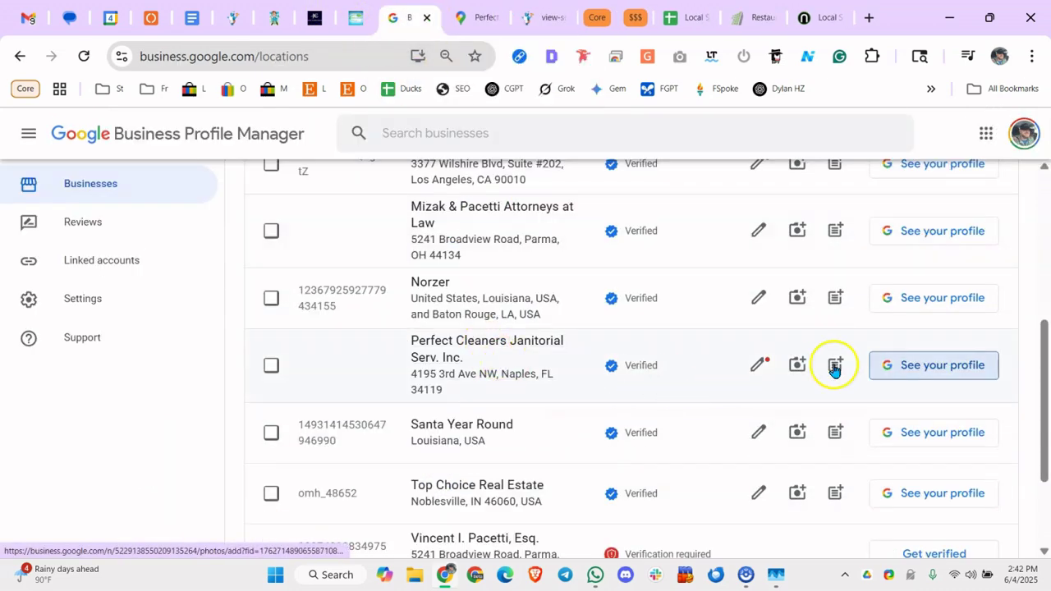
{"action": "left_click", "coordinate": [942, 367]}
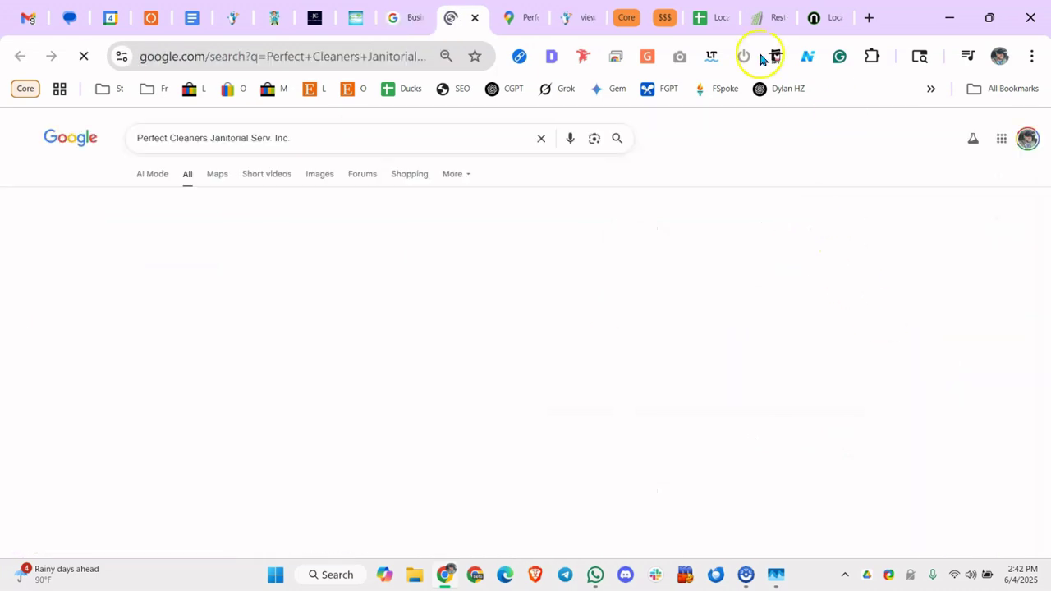
Return to the audit sheet, move its browser tab directly before Business Profile Manager, and keep the browser maximized
{"action": "left_click", "coordinate": [701, 17]}
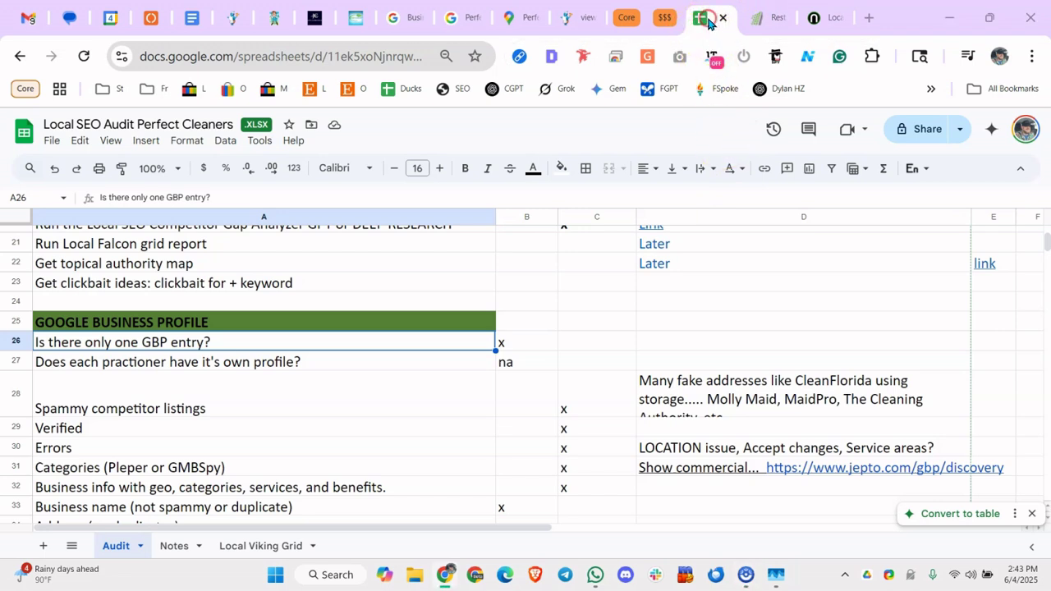
{"action": "left_click_drag", "start_coordinate": [708, 23], "coordinate": [392, 27]}
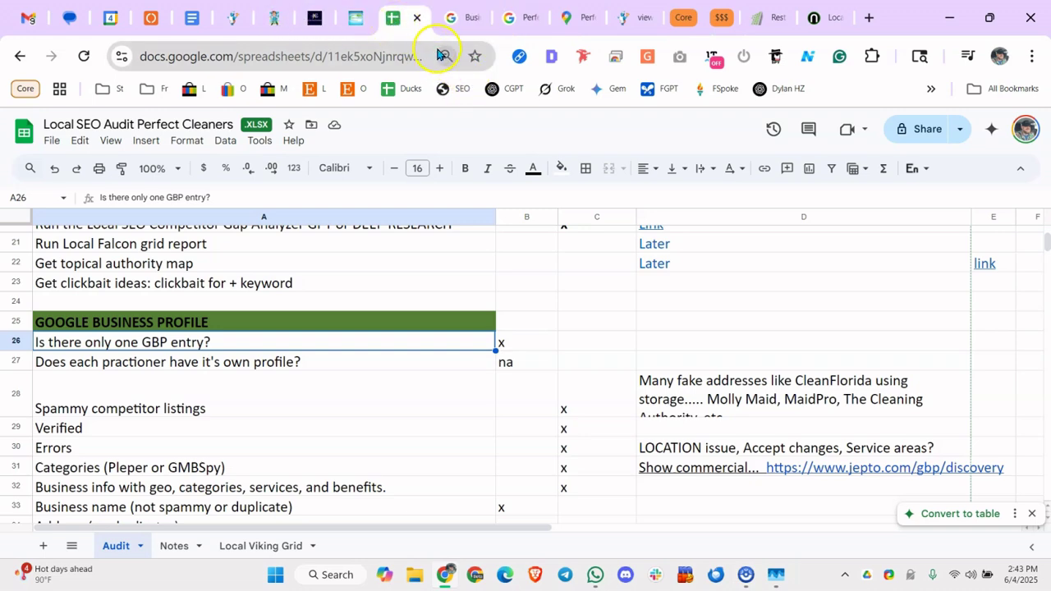
{"action": "double_click", "coordinate": [899, 18]}
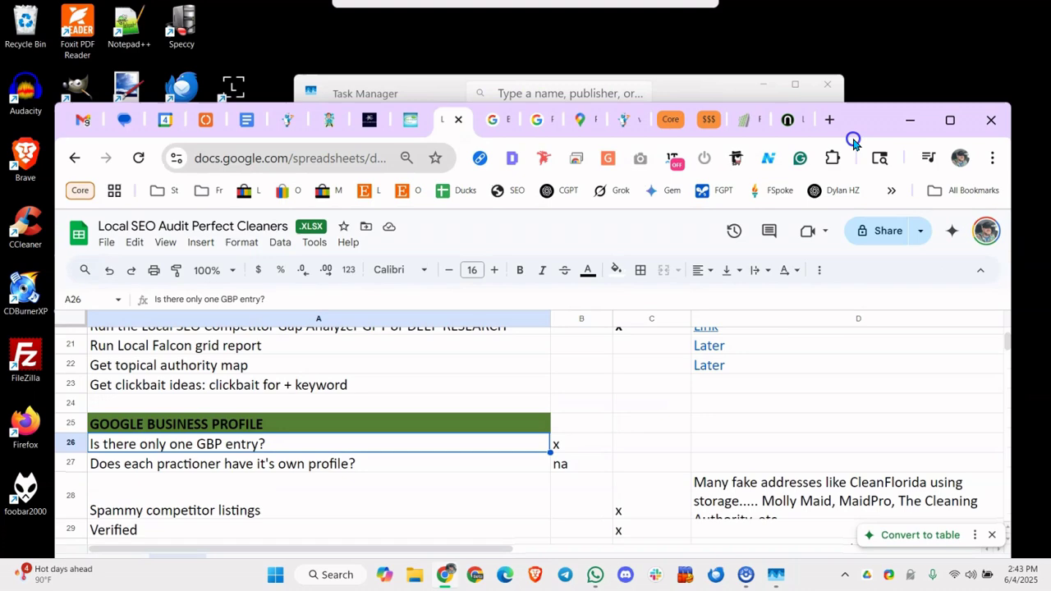
{"action": "left_click", "coordinate": [949, 119]}
Review the practitioner profile and spammy competitor listings checks, and open the comment in cell D28 for editing
{"action": "left_click_drag", "start_coordinate": [332, 361], "coordinate": [404, 361]}
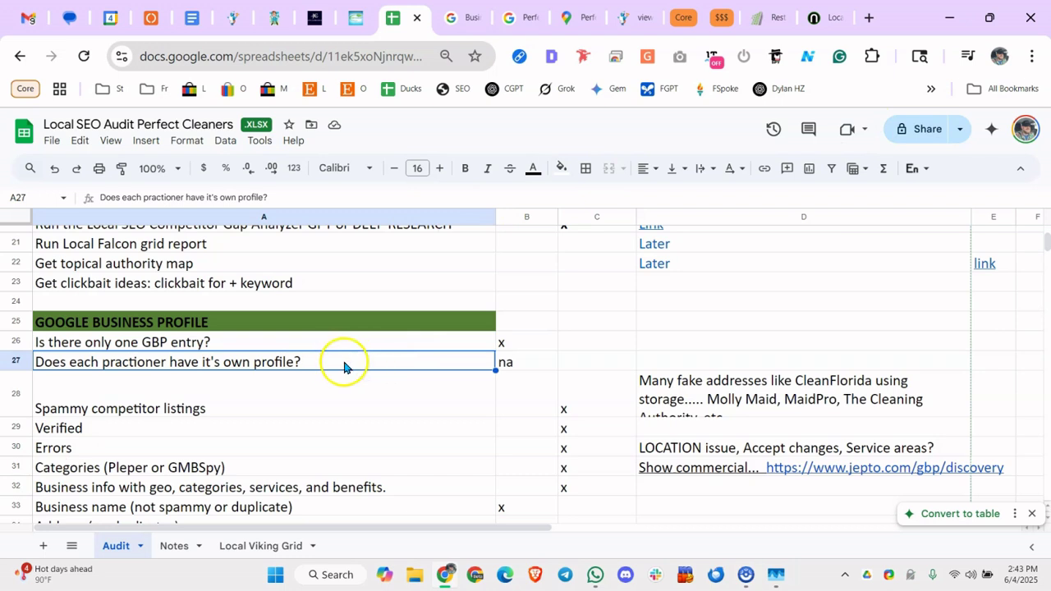
{"action": "left_click", "coordinate": [296, 361]}
{"action": "left_click", "coordinate": [343, 386]}
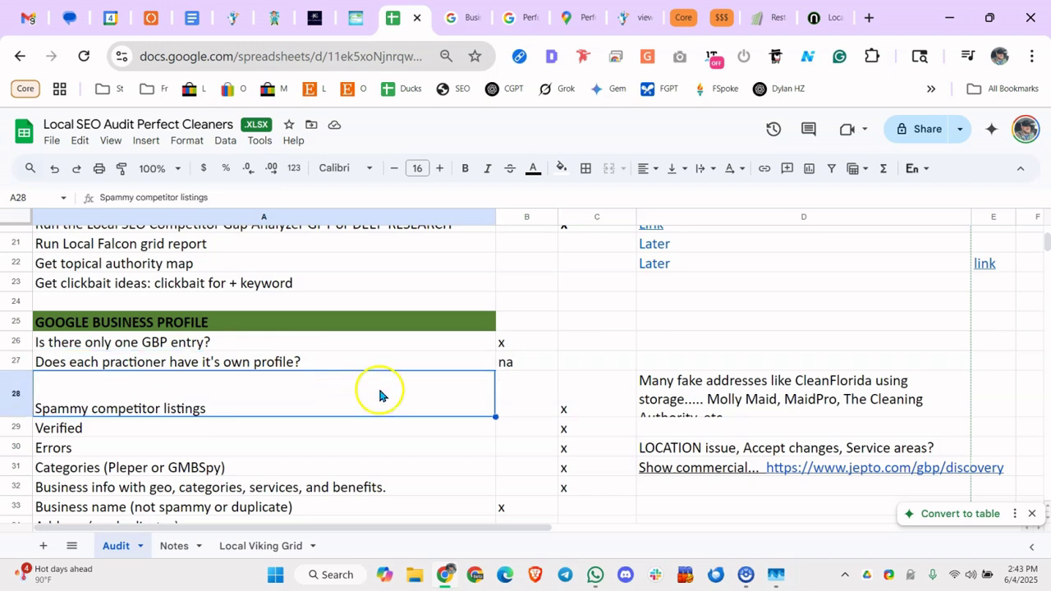
{"action": "left_click", "coordinate": [699, 399]}
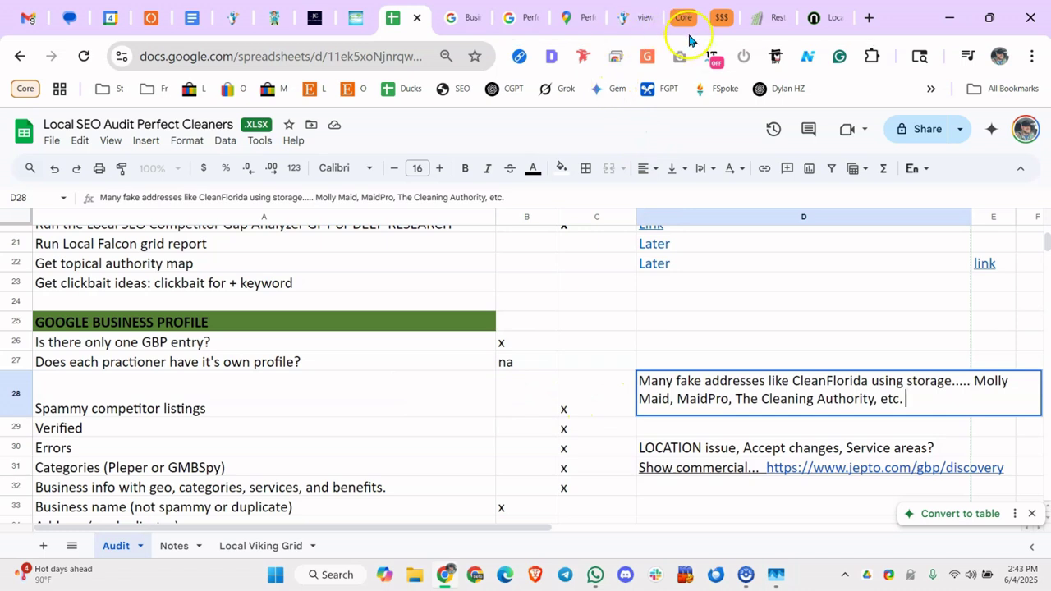
Open Google Maps in a new browser tab and search for "house cleaner naples florida"
{"action": "left_click", "coordinate": [869, 17]}
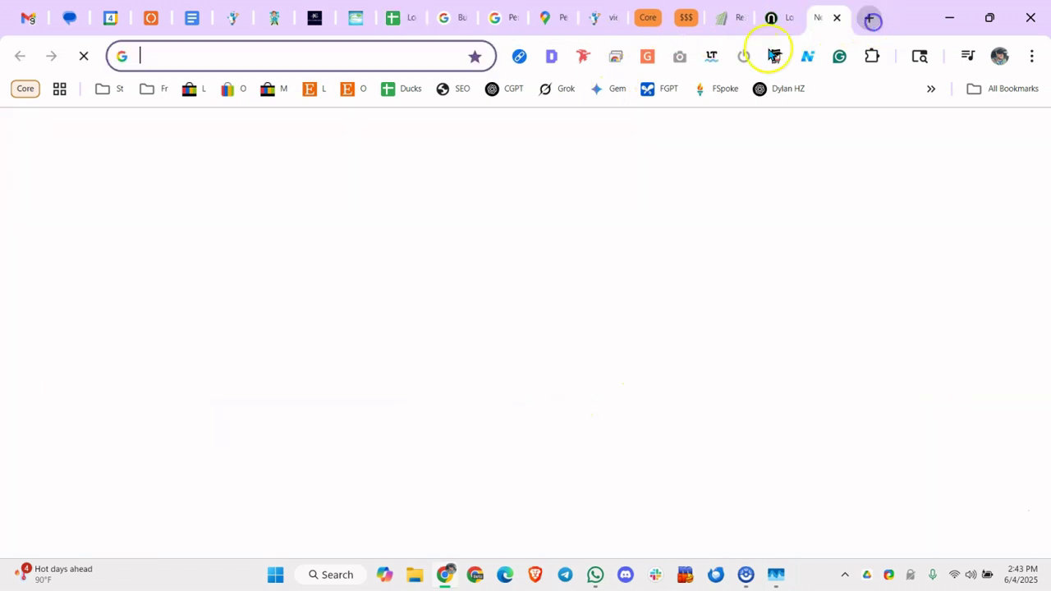
{"action": "left_click", "coordinate": [413, 65]}
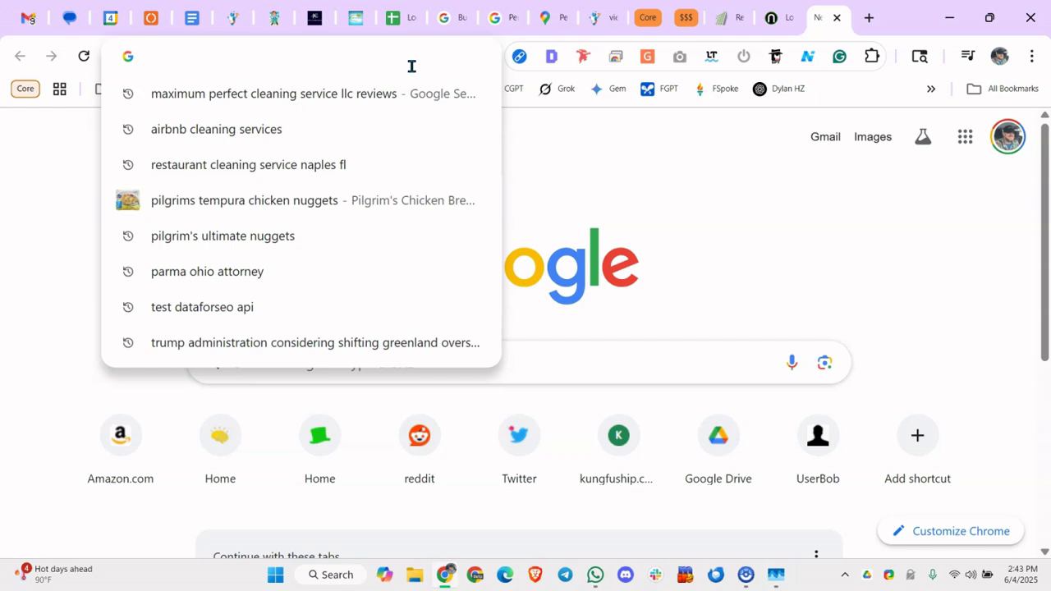
{"action": "type", "text": "maps"}
{"action": "key", "text": "Return"}
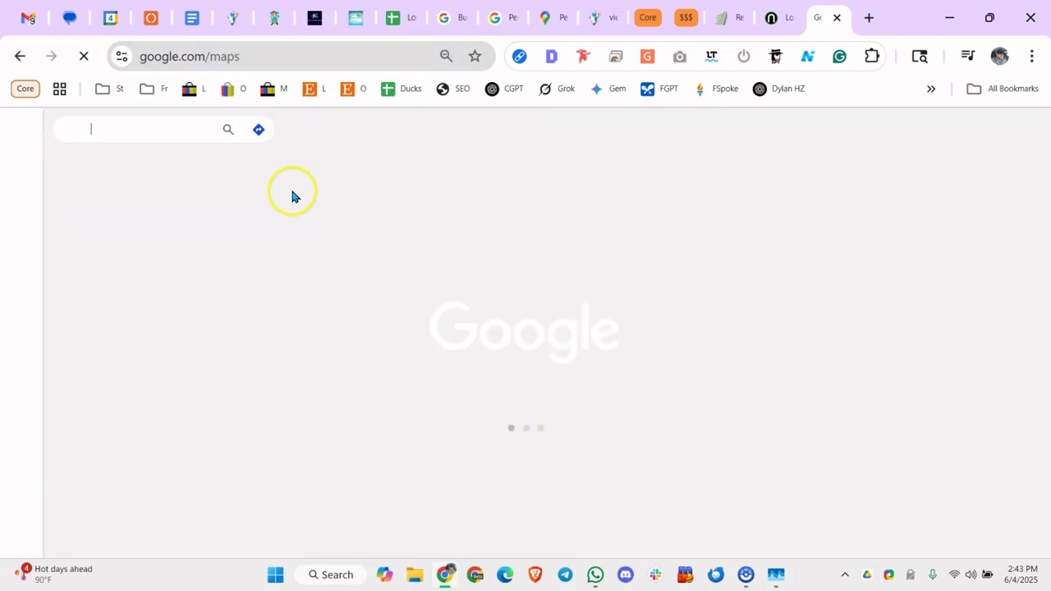
{"action": "type", "text": "hous"}
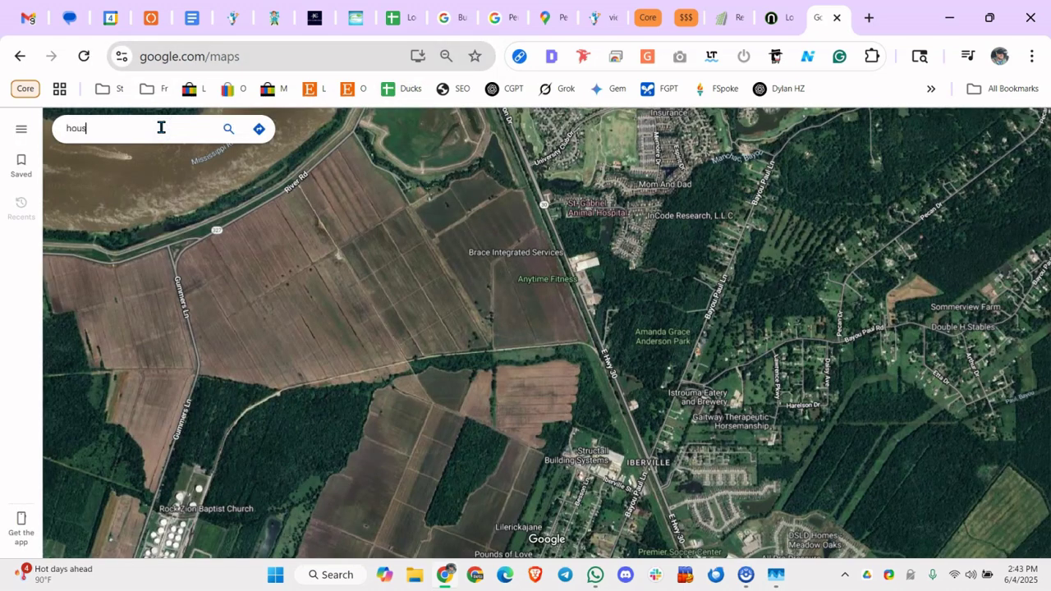
{"action": "type", "text": "e cleaner naple"}
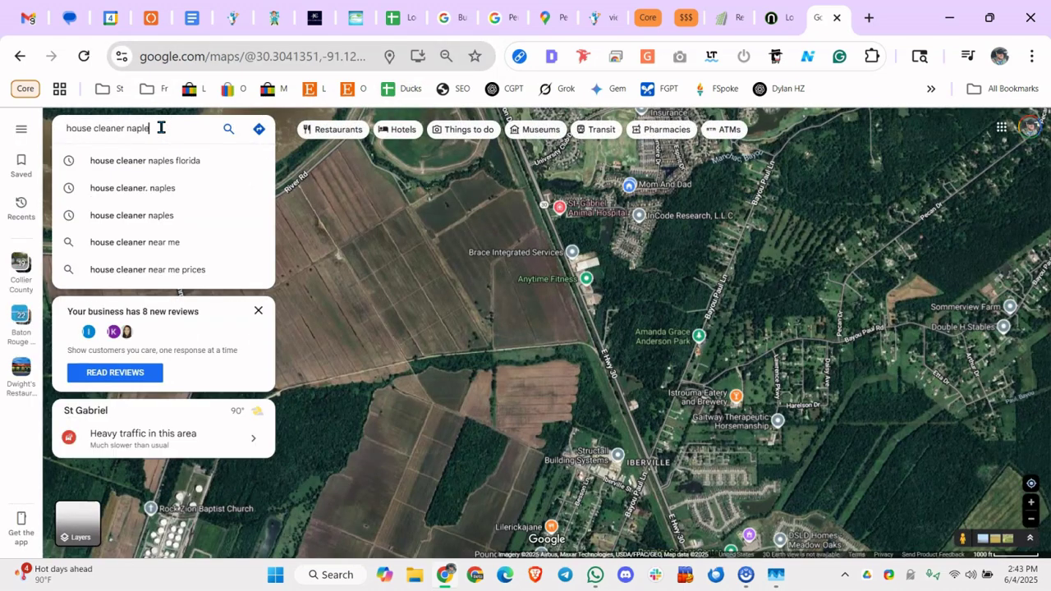
{"action": "type", "text": "s florida"}
{"action": "key", "text": "Return"}
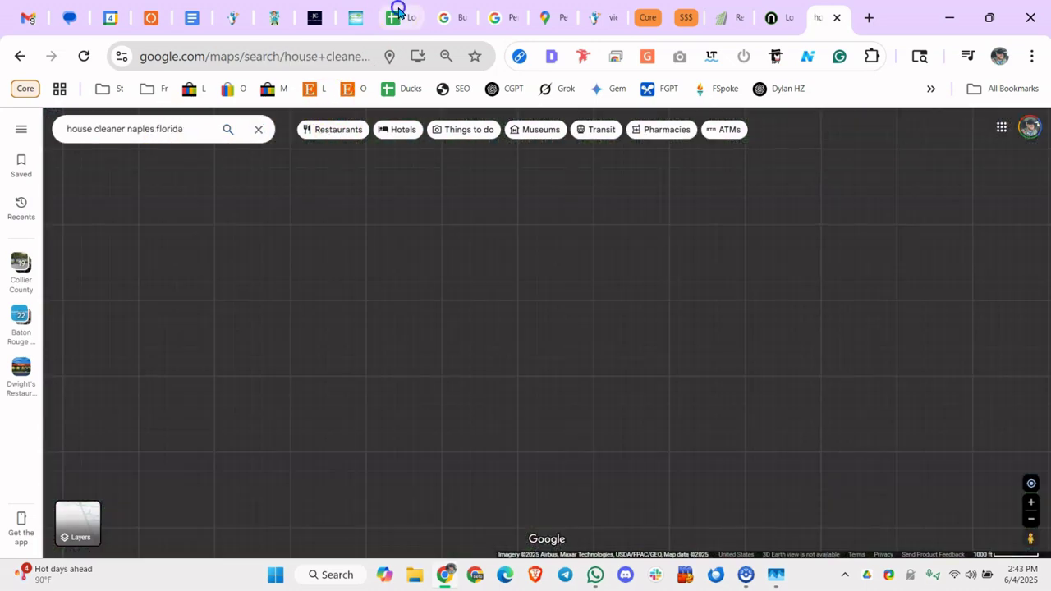
Review the note about fake competitor addresses beside "Spammy competitor listings" in the Local SEO audit spreadsheet
{"action": "left_click", "coordinate": [398, 11]}
{"action": "double_click", "coordinate": [687, 380]}
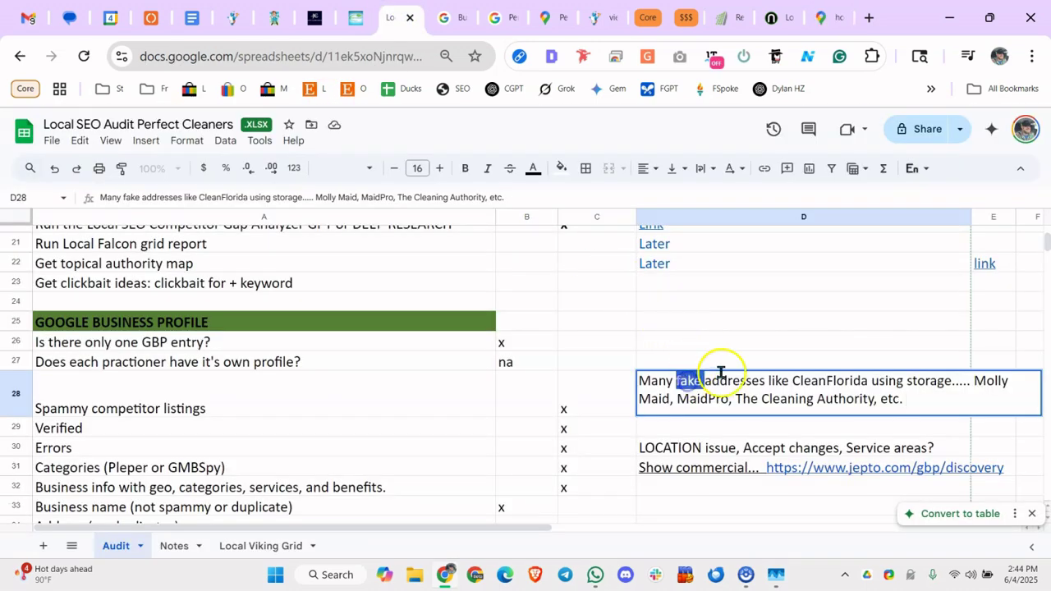
{"action": "left_click", "coordinate": [737, 349]}
{"action": "left_click", "coordinate": [772, 382]}
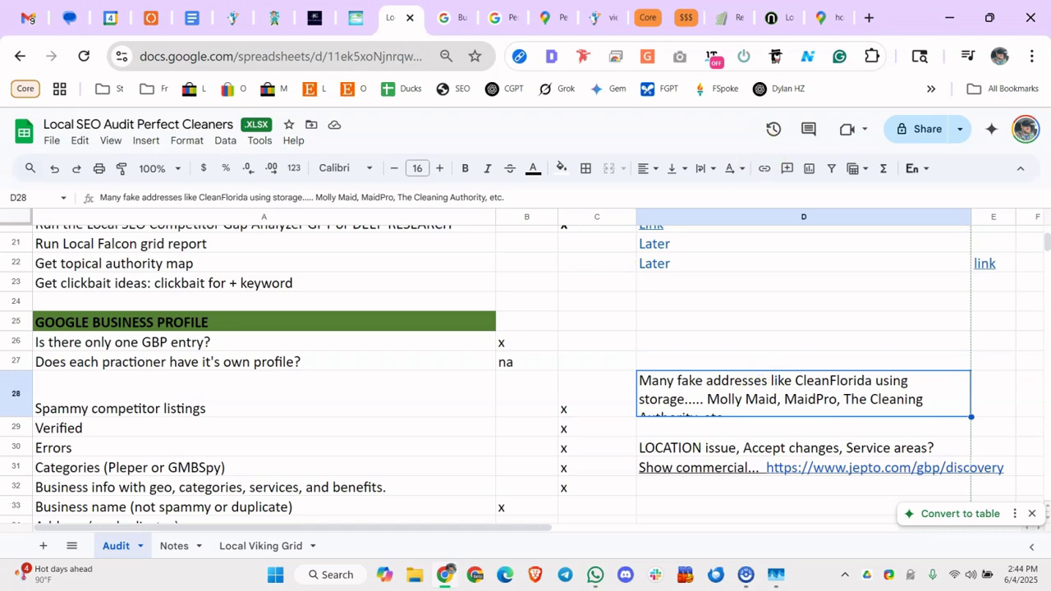
Return to the Google Maps results for house cleaners in Naples, open CleanFlorida, and examine the competitors' addresses throughout the results list
{"action": "left_click", "coordinate": [821, 16]}
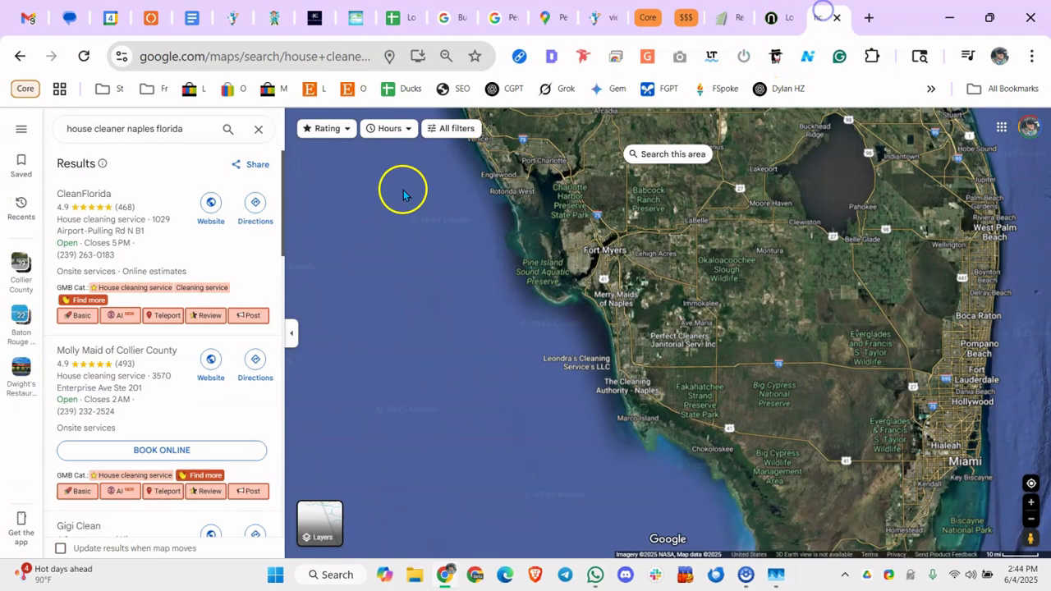
{"action": "left_click", "coordinate": [154, 240]}
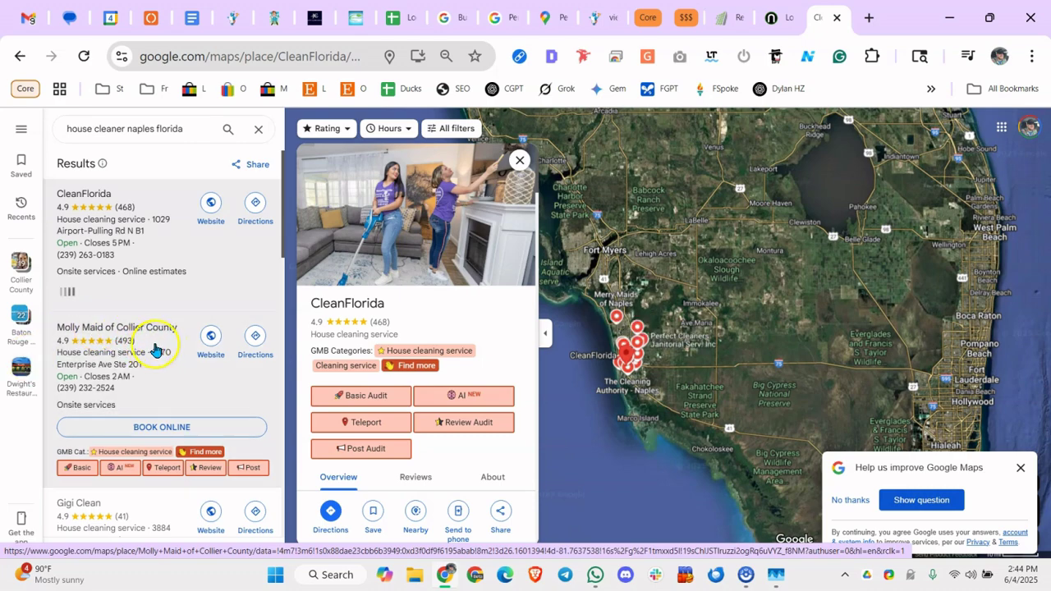
{"action": "scroll", "coordinate": [158, 349], "scroll_direction": "down", "scroll_amount": 6}
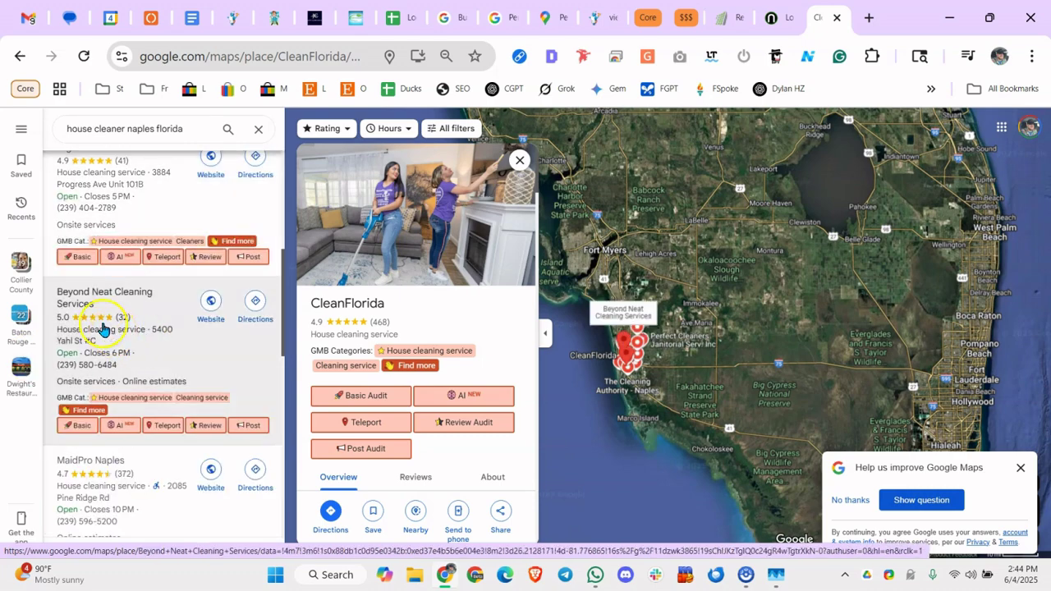
{"action": "scroll", "coordinate": [117, 291], "scroll_direction": "down", "scroll_amount": 1}
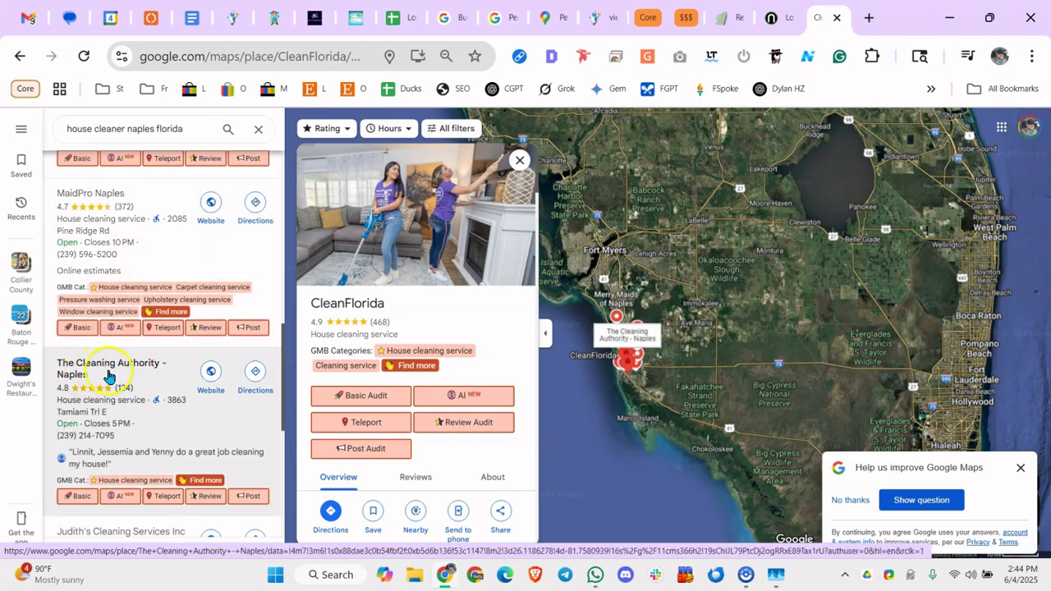
{"action": "scroll", "coordinate": [204, 370], "scroll_direction": "down", "scroll_amount": 3}
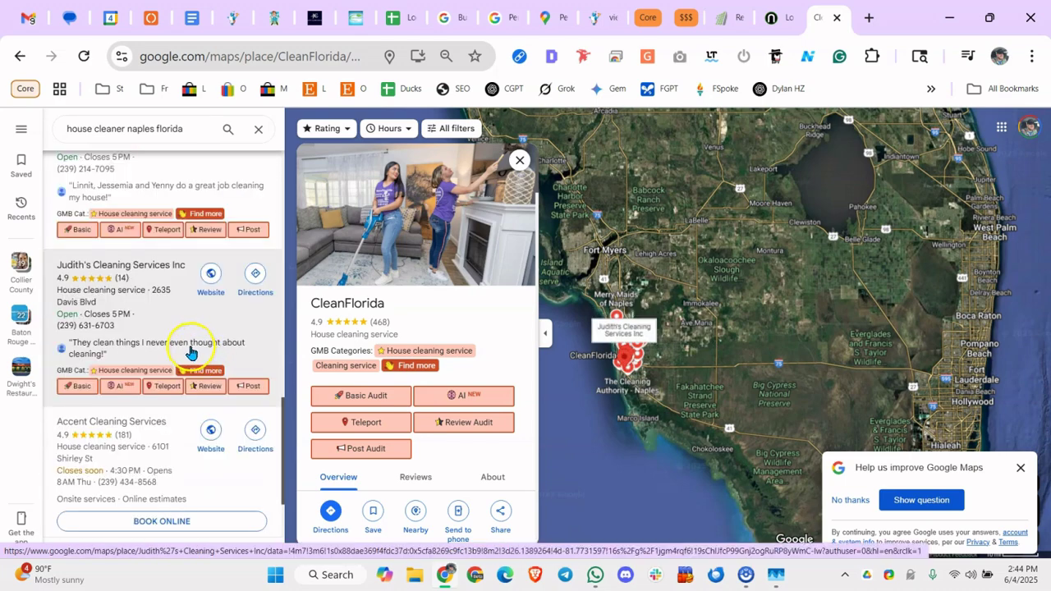
{"action": "scroll", "coordinate": [117, 283], "scroll_direction": "down", "scroll_amount": 1}
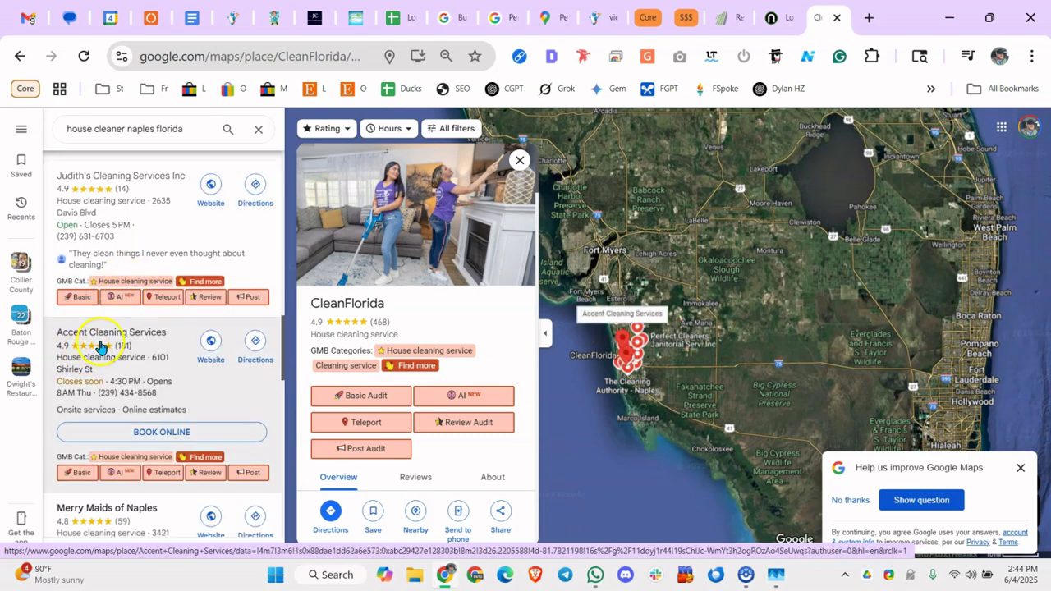
{"action": "scroll", "coordinate": [99, 346], "scroll_direction": "down", "scroll_amount": 4}
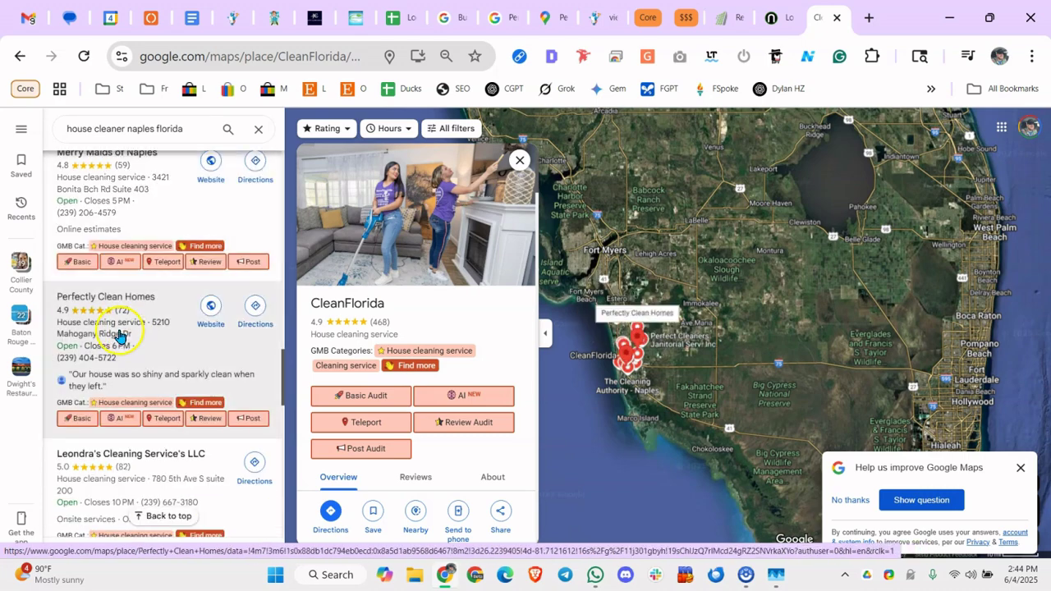
{"action": "scroll", "coordinate": [119, 335], "scroll_direction": "down", "scroll_amount": 3}
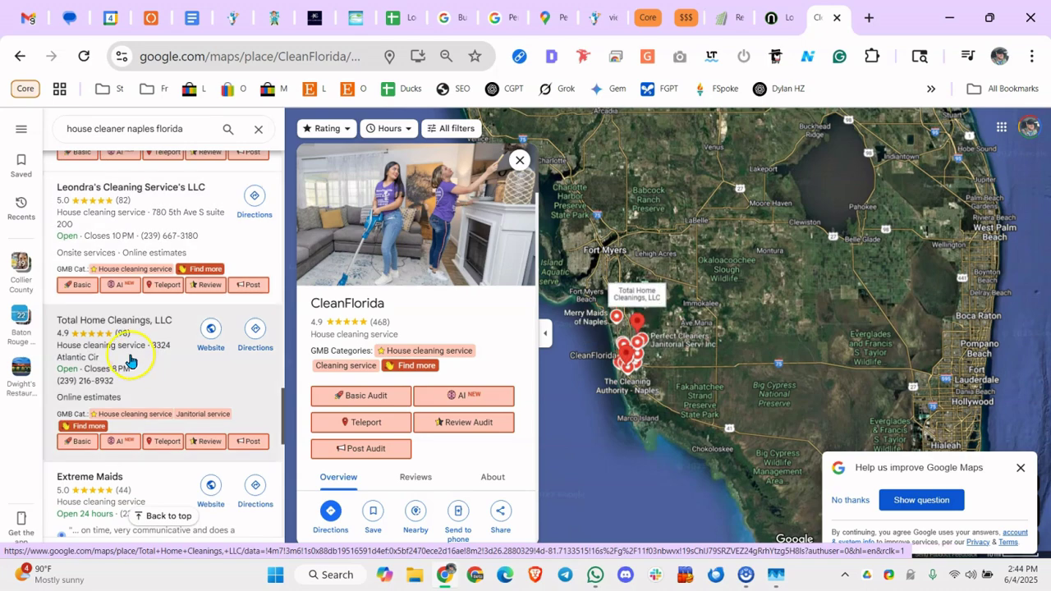
{"action": "scroll", "coordinate": [128, 360], "scroll_direction": "down", "scroll_amount": 5}
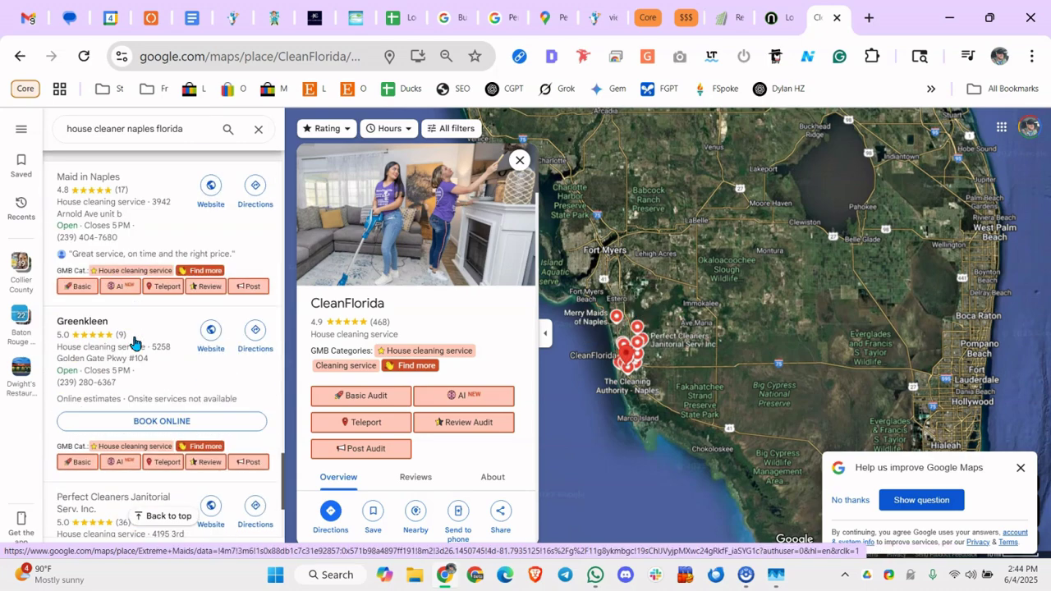
{"action": "scroll", "coordinate": [134, 342], "scroll_direction": "down", "scroll_amount": 3}
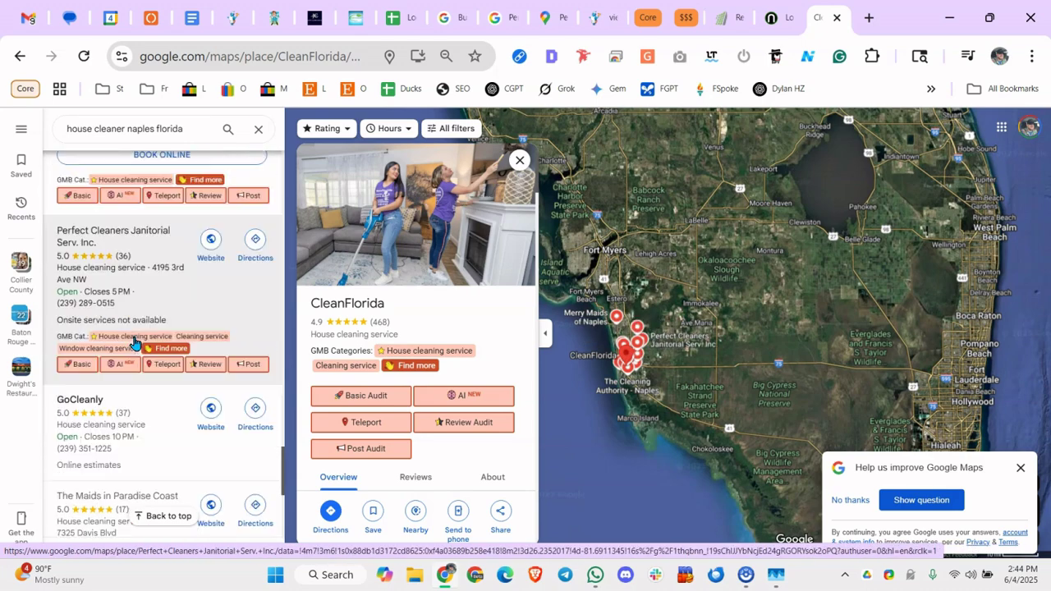
{"action": "scroll", "coordinate": [140, 293], "scroll_direction": "down", "scroll_amount": 3}
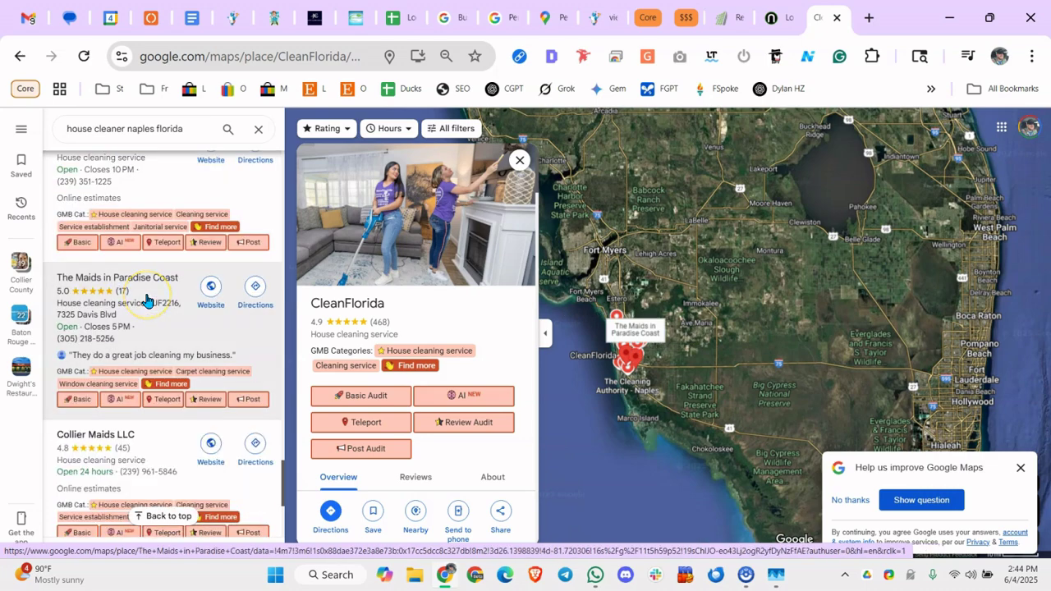
{"action": "scroll", "coordinate": [146, 299], "scroll_direction": "down", "scroll_amount": 2}
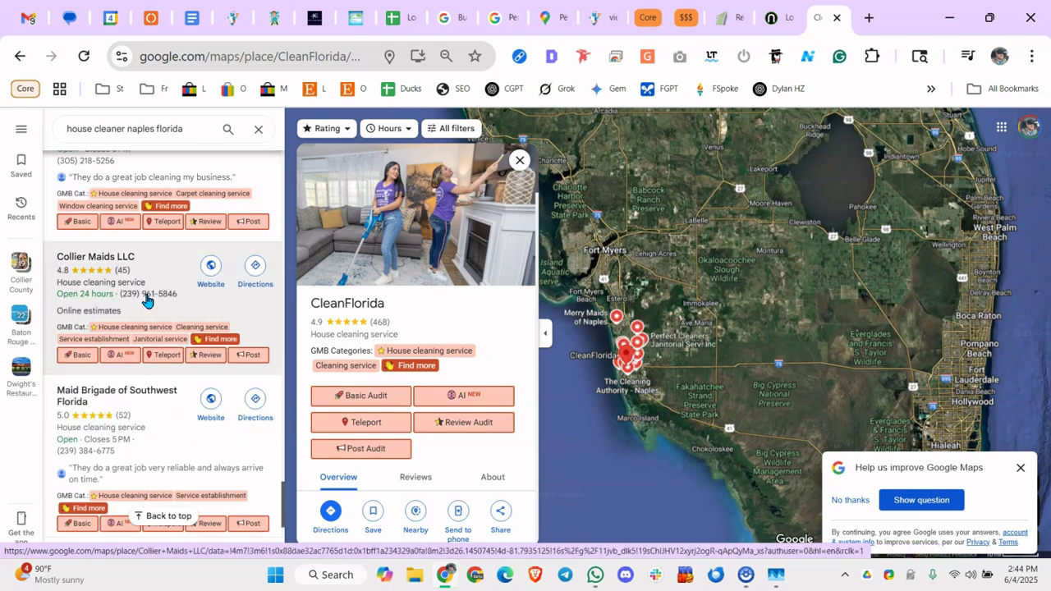
{"action": "scroll", "coordinate": [146, 300], "scroll_direction": "down", "scroll_amount": 1}
{"action": "scroll", "coordinate": [167, 302], "scroll_direction": "up", "scroll_amount": 20}
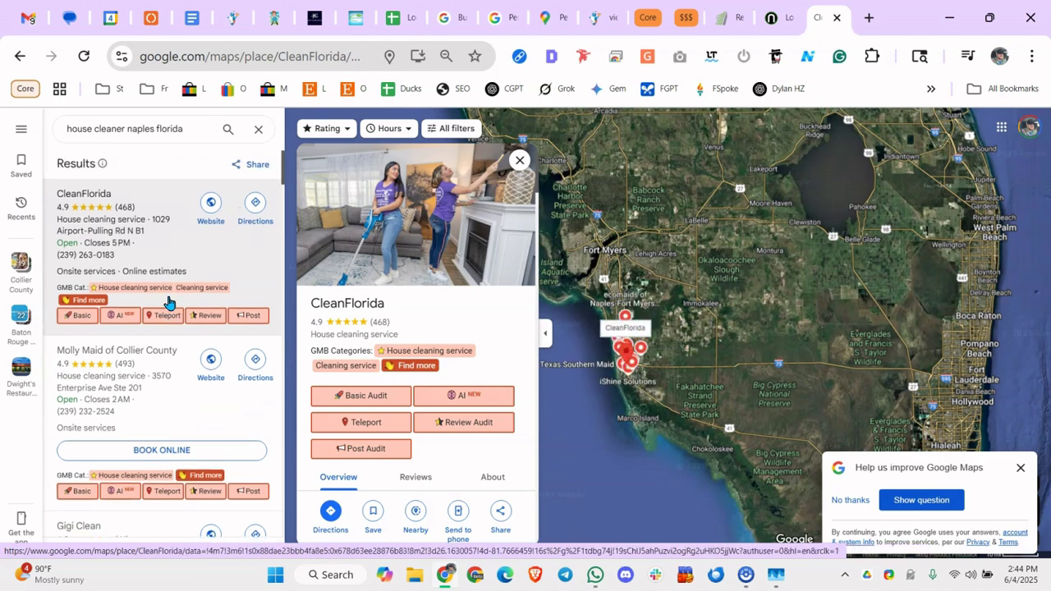
Copy the business address from the CleanFlorida listing's overview
{"action": "left_click", "coordinate": [187, 239]}
{"action": "scroll", "coordinate": [446, 378], "scroll_direction": "down", "scroll_amount": 2}
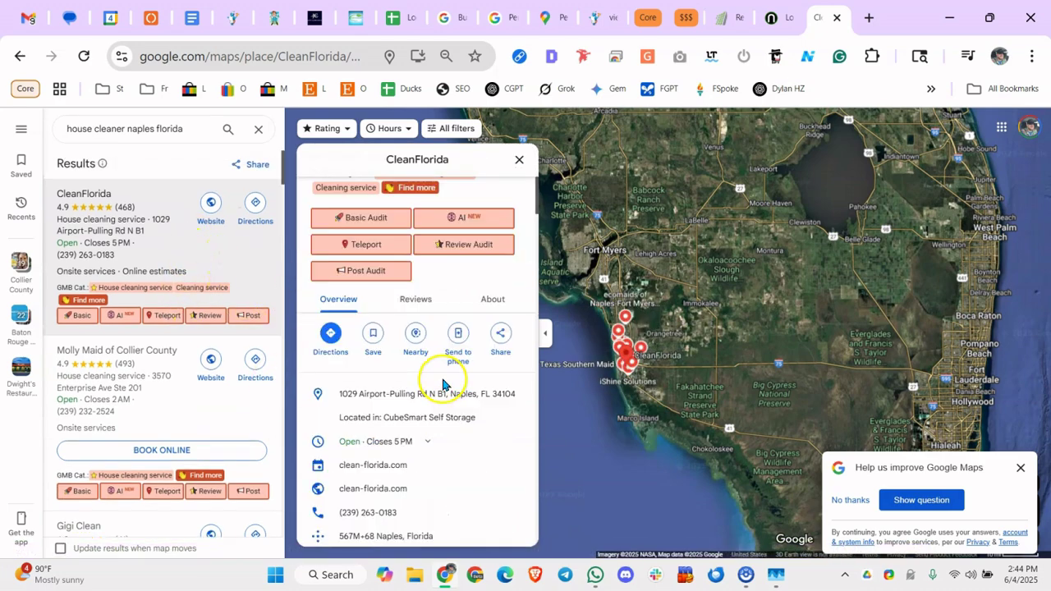
{"action": "left_click", "coordinate": [516, 398]}
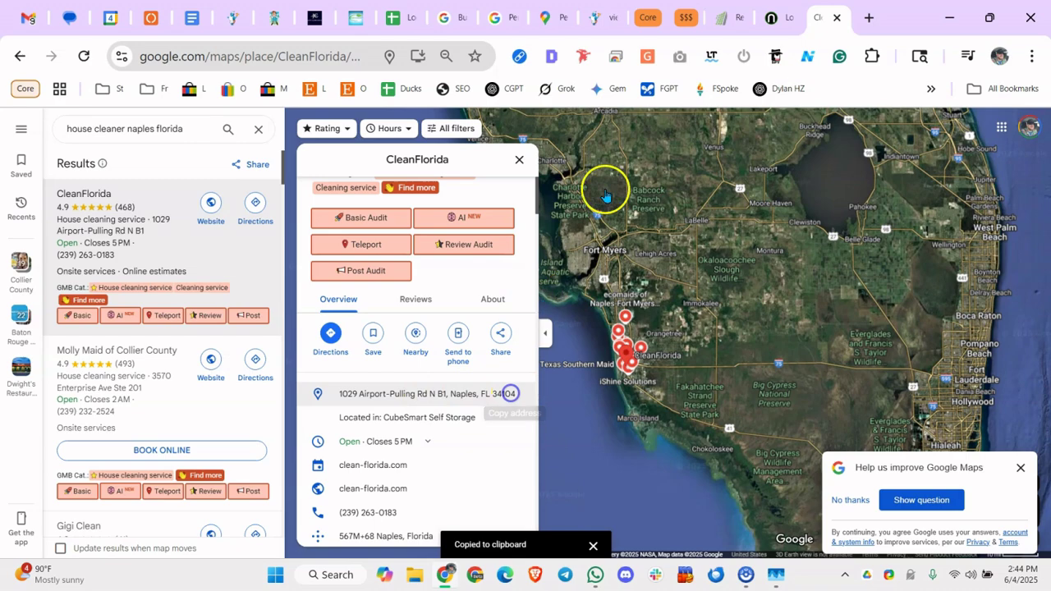
Search Google for the copied CleanFlorida address in a new browser tab and open its location in Google Maps
{"action": "left_click", "coordinate": [869, 18]}
{"action": "key", "text": "ctrl+v"}
{"action": "key", "text": "Return"}
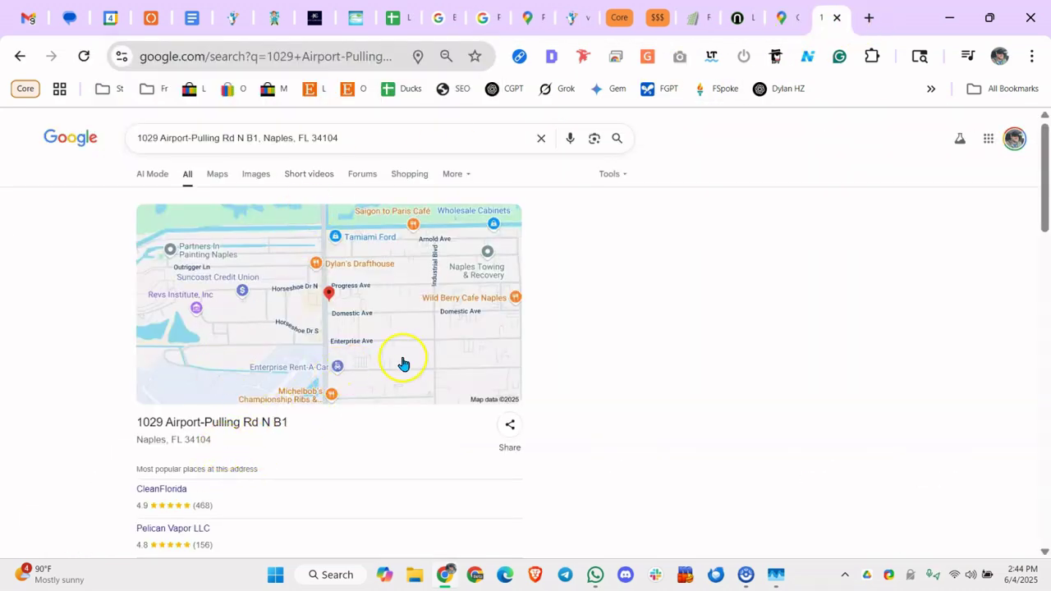
{"action": "left_click", "coordinate": [377, 308]}
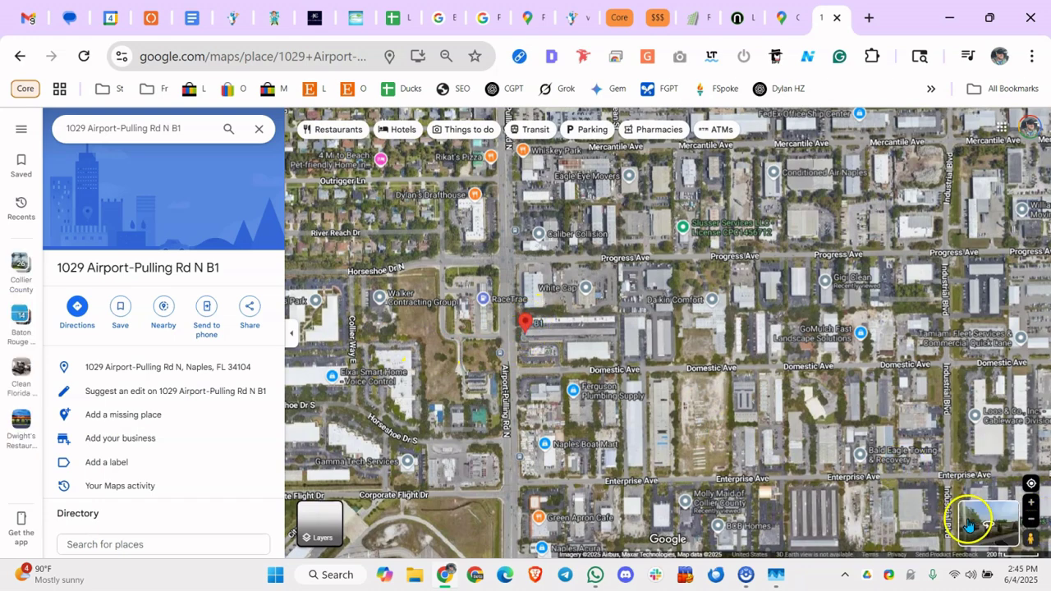
Inspect the CleanFlorida address in Street View, checking the driveway, buildings and roadside sign from several viewpoints
{"action": "left_click", "coordinate": [975, 519]}
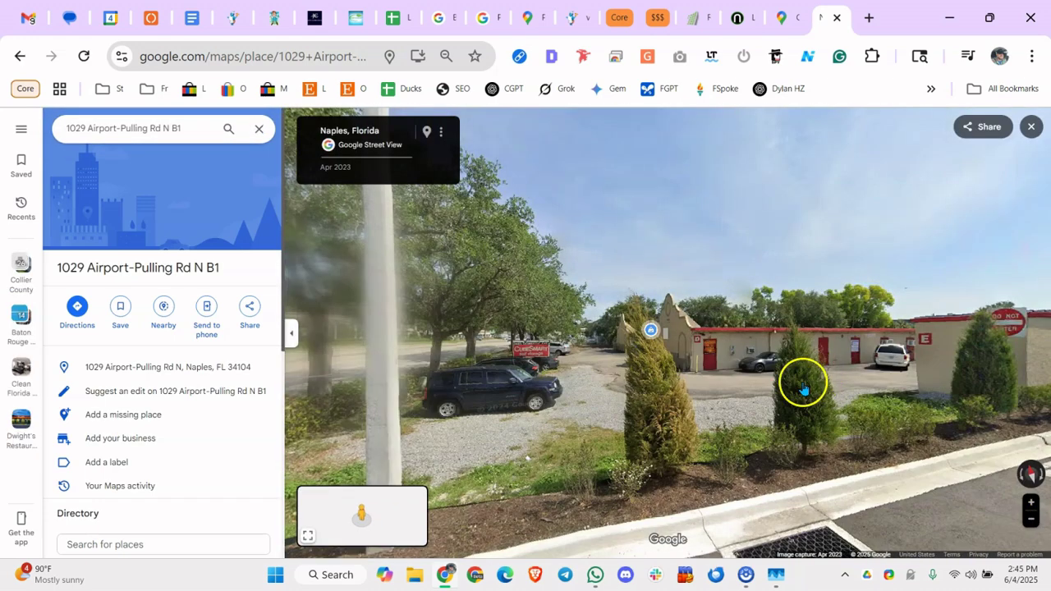
{"action": "left_click_drag", "start_coordinate": [838, 359], "coordinate": [674, 346]}
{"action": "left_click", "coordinate": [752, 351]}
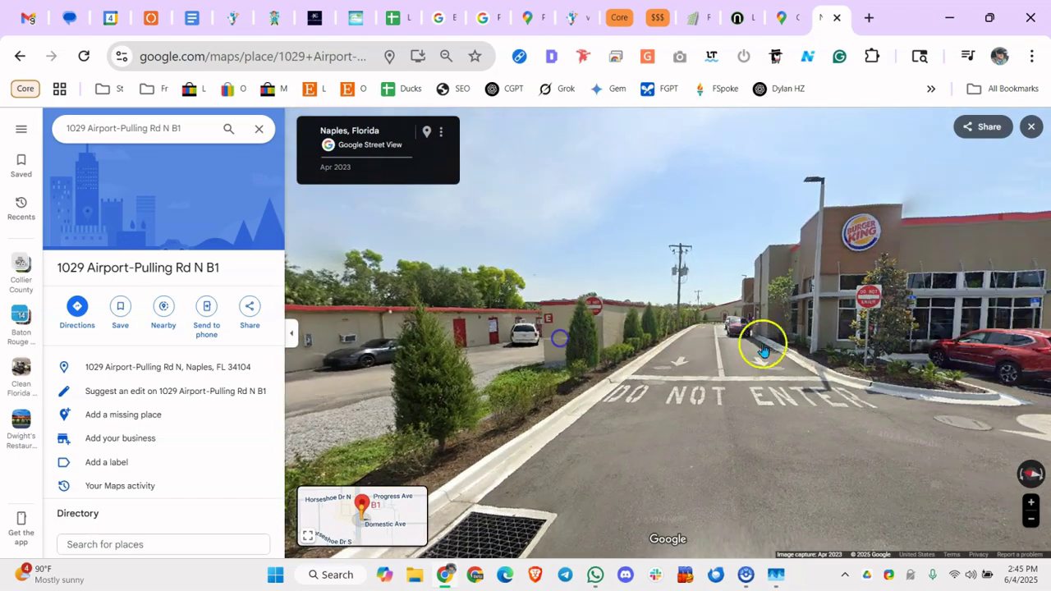
{"action": "left_click", "coordinate": [682, 338]}
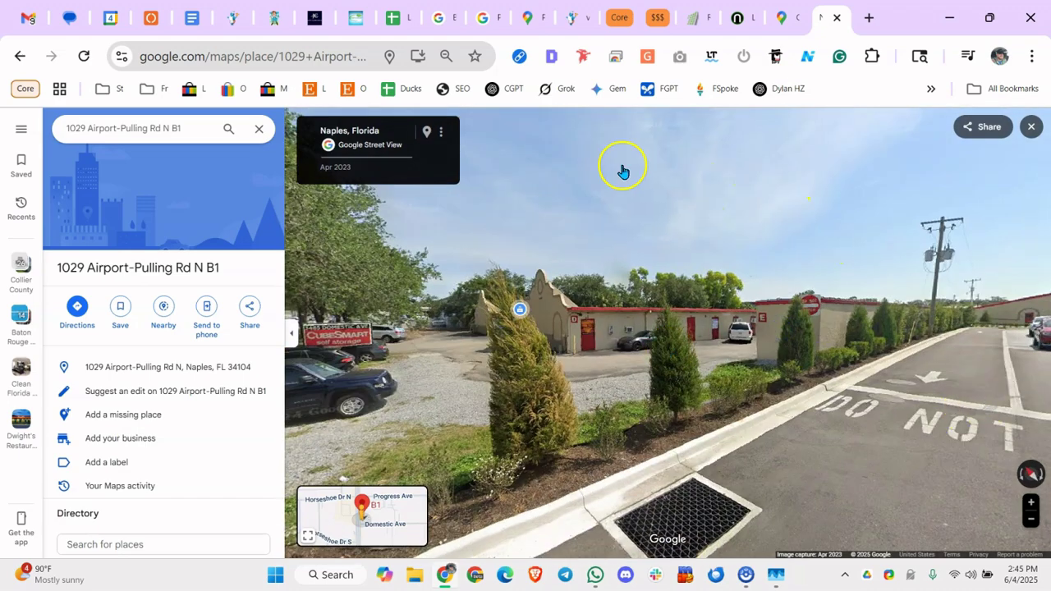
{"action": "left_click", "coordinate": [335, 351]}
{"action": "left_click", "coordinate": [805, 375]}
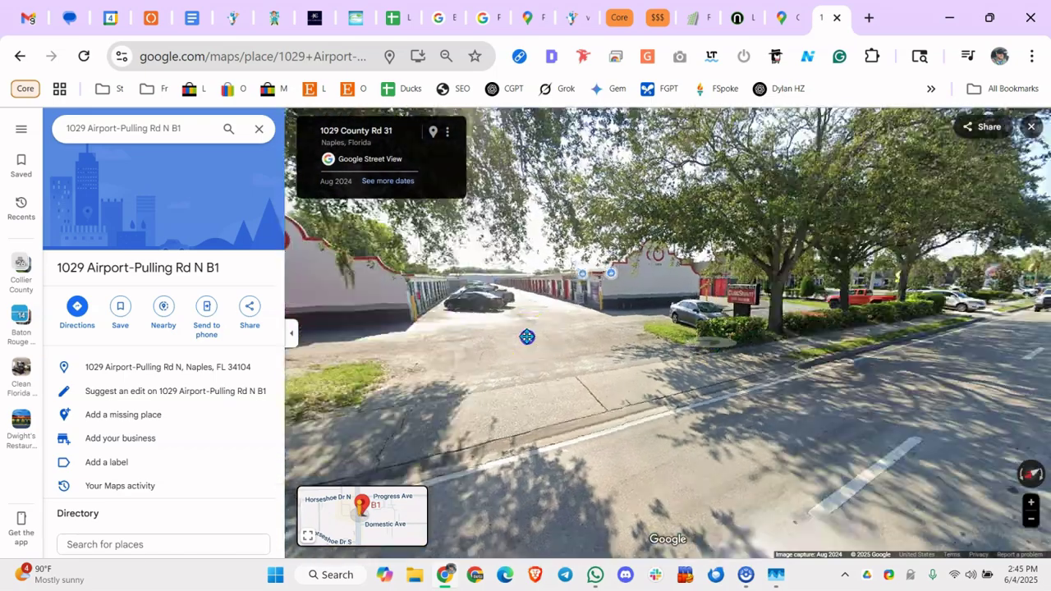
{"action": "left_click", "coordinate": [657, 300]}
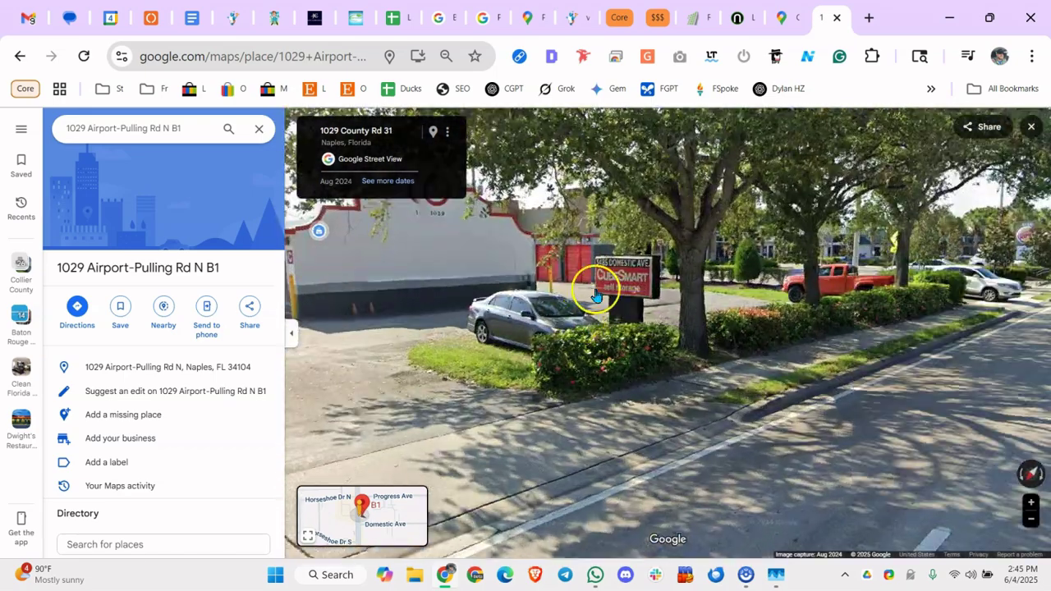
{"action": "left_click", "coordinate": [596, 293]}
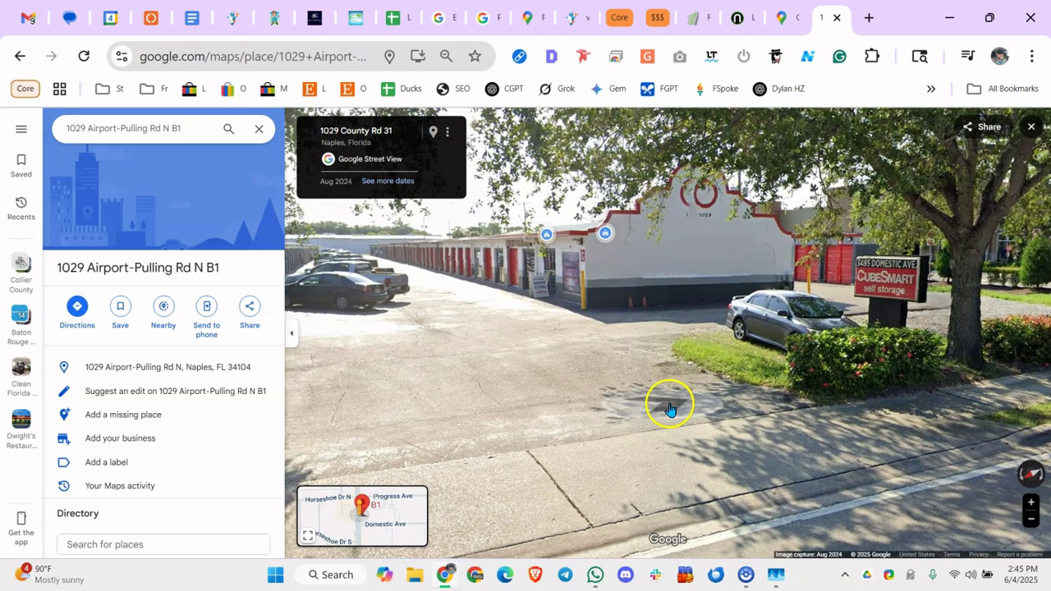
{"action": "left_click", "coordinate": [667, 398]}
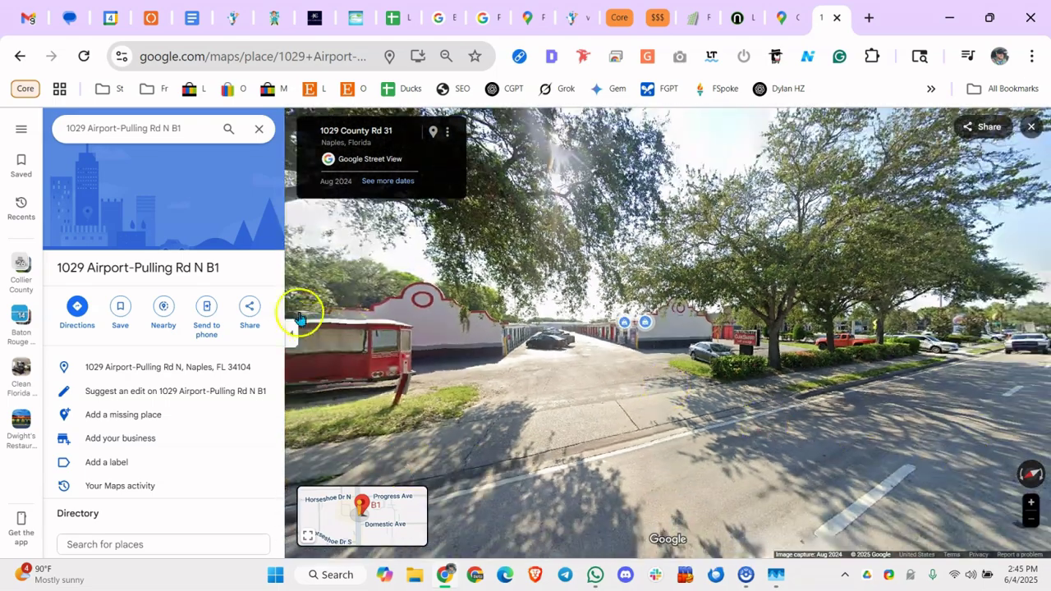
Check other Street View spots around the address, then expand the overview map and examine the area around the pin
{"action": "left_click", "coordinate": [357, 486]}
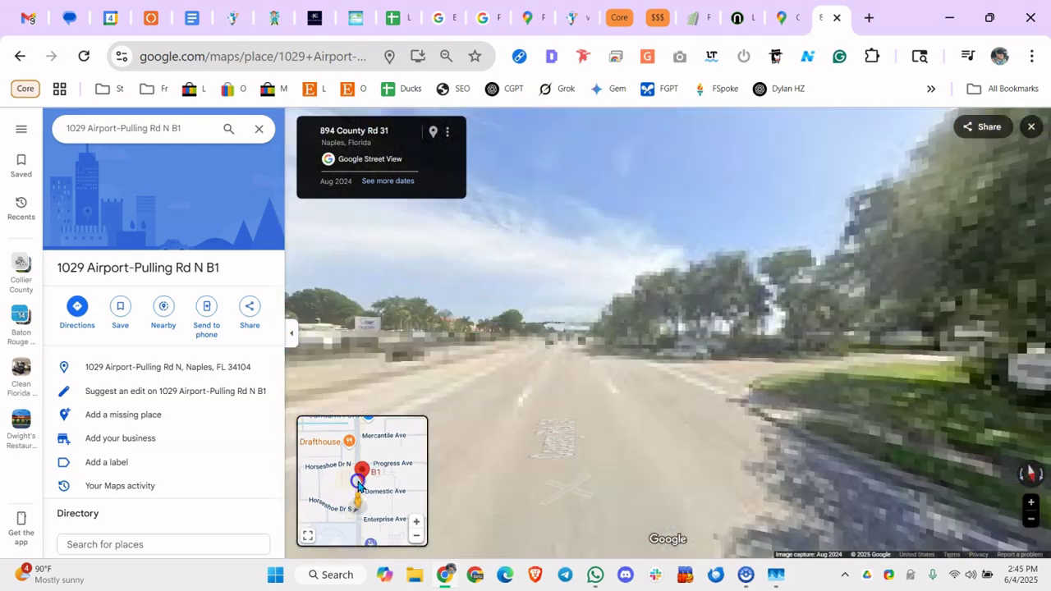
{"action": "left_click", "coordinate": [394, 439]}
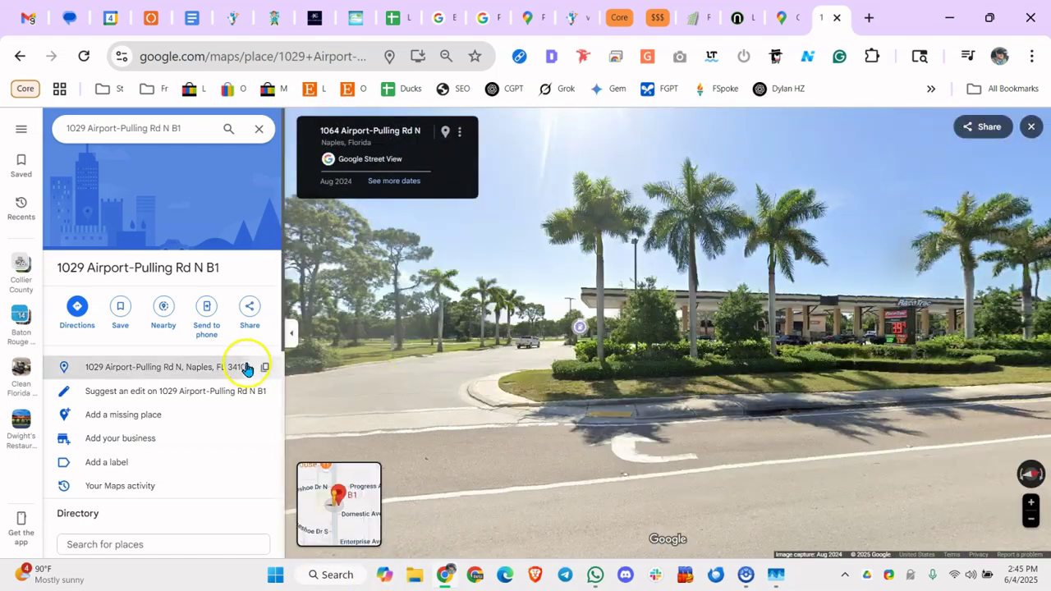
{"action": "left_click", "coordinate": [342, 503]}
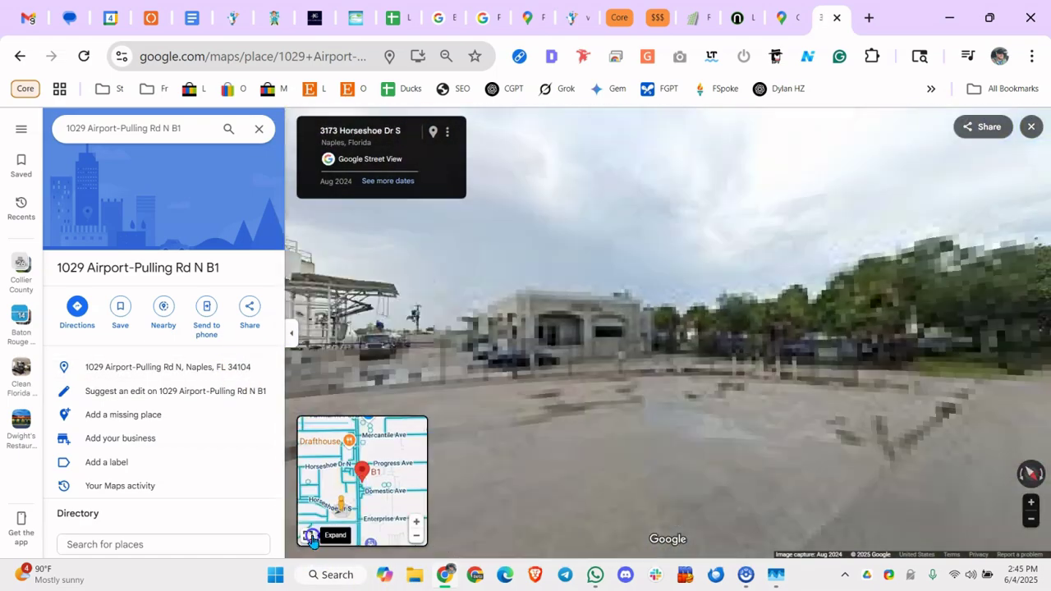
{"action": "left_click", "coordinate": [309, 532]}
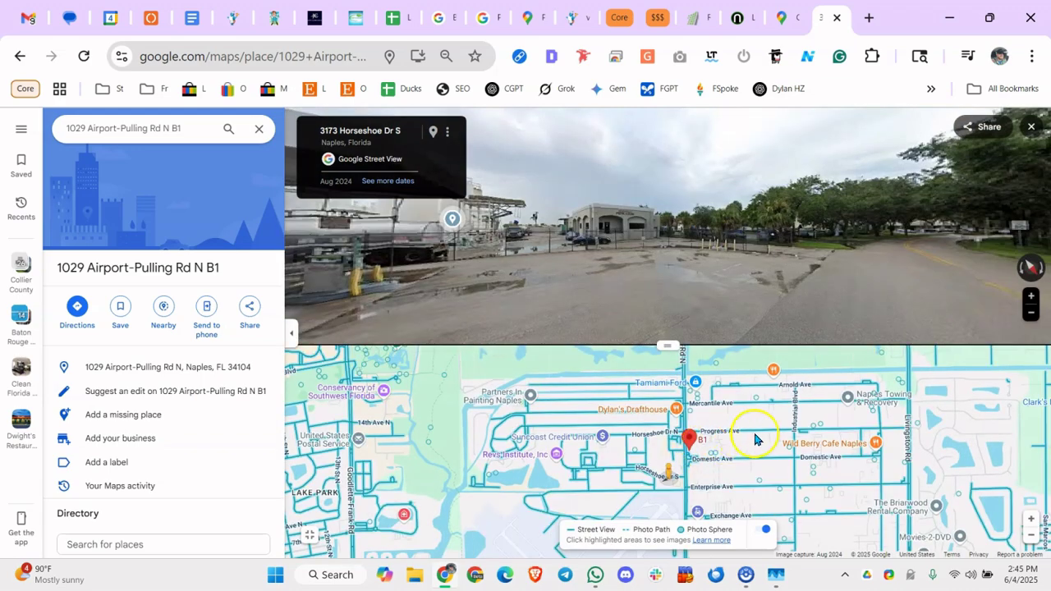
{"action": "scroll", "coordinate": [754, 440], "scroll_direction": "down", "scroll_amount": 2}
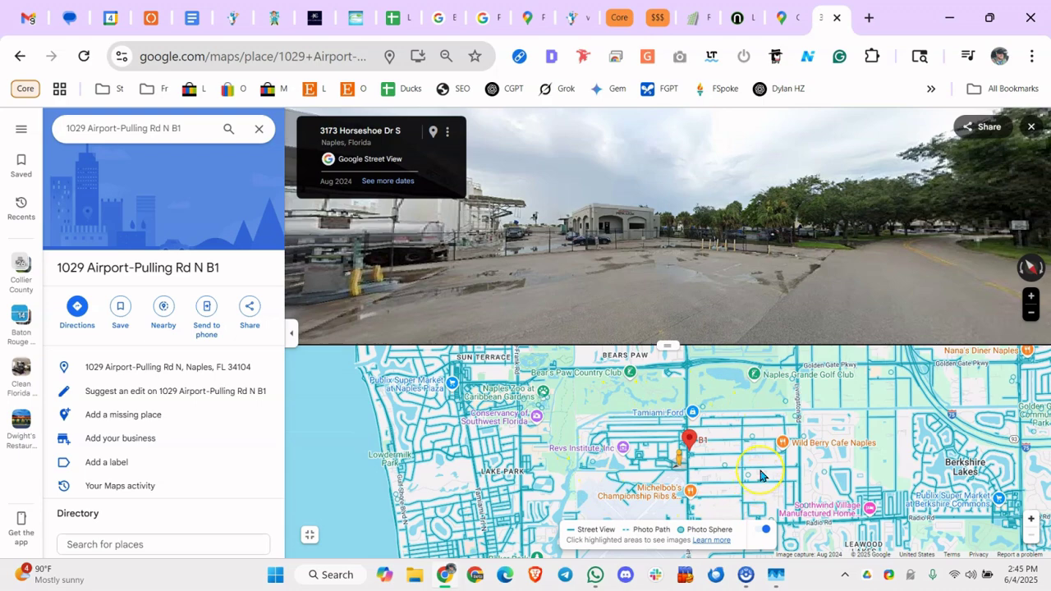
{"action": "left_click_drag", "start_coordinate": [760, 477], "coordinate": [763, 463]}
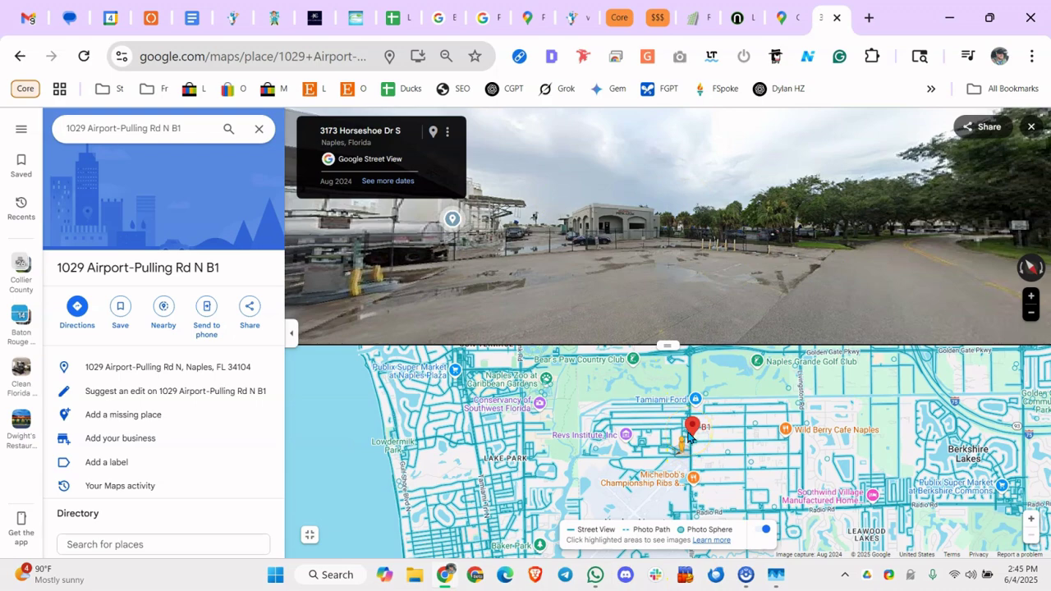
Return to the audit spreadsheet, review the fake-address note for spammy competitor listings, and select the mark in the Errors row
{"action": "left_click", "coordinate": [395, 17]}
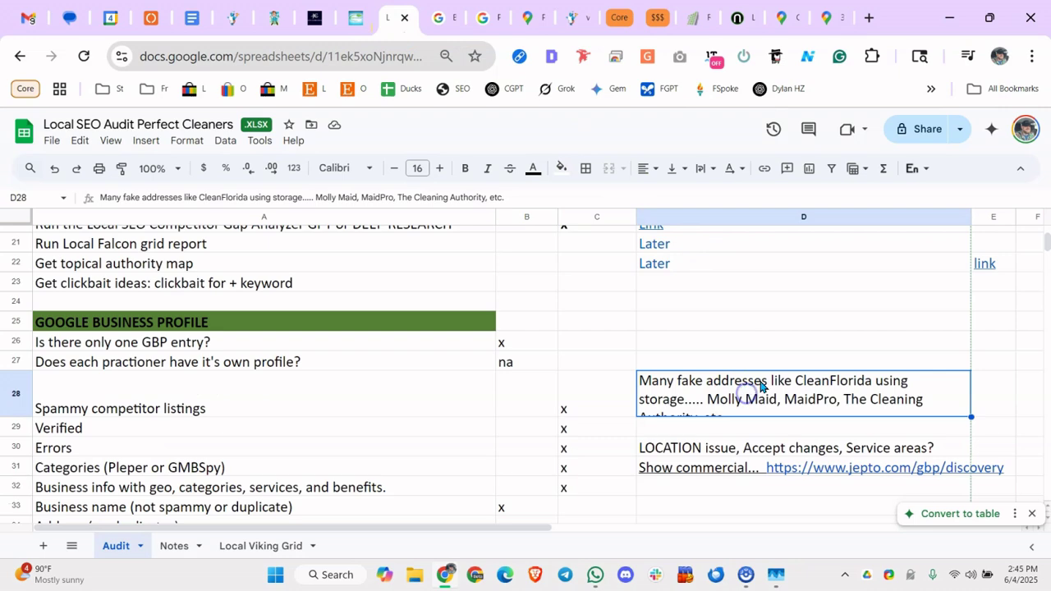
{"action": "scroll", "coordinate": [760, 386], "scroll_direction": "down", "scroll_amount": 1}
{"action": "triple_click", "coordinate": [705, 289]}
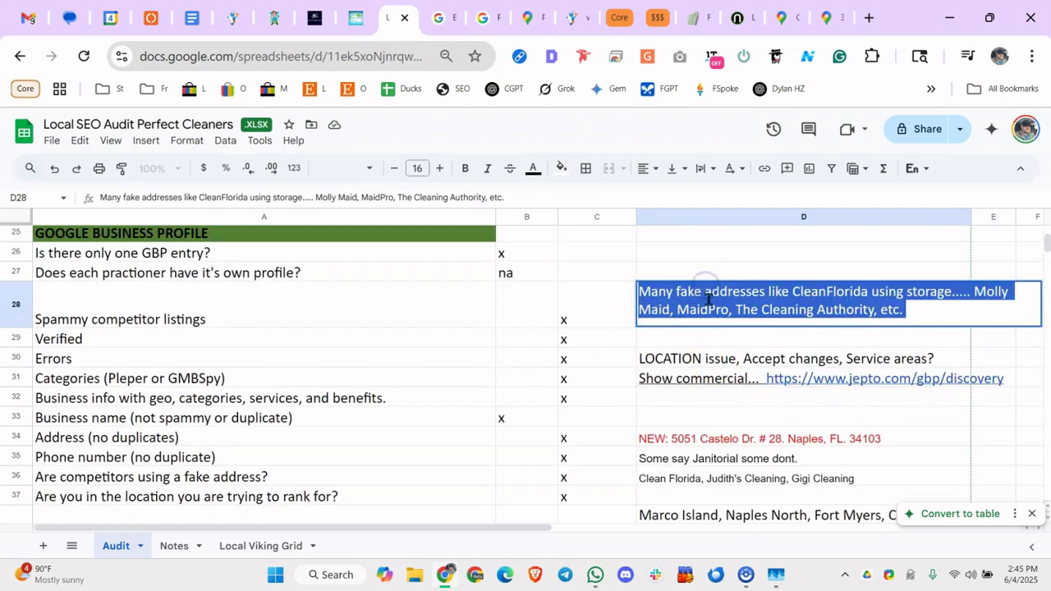
{"action": "left_click", "coordinate": [735, 304]}
{"action": "left_click", "coordinate": [640, 358]}
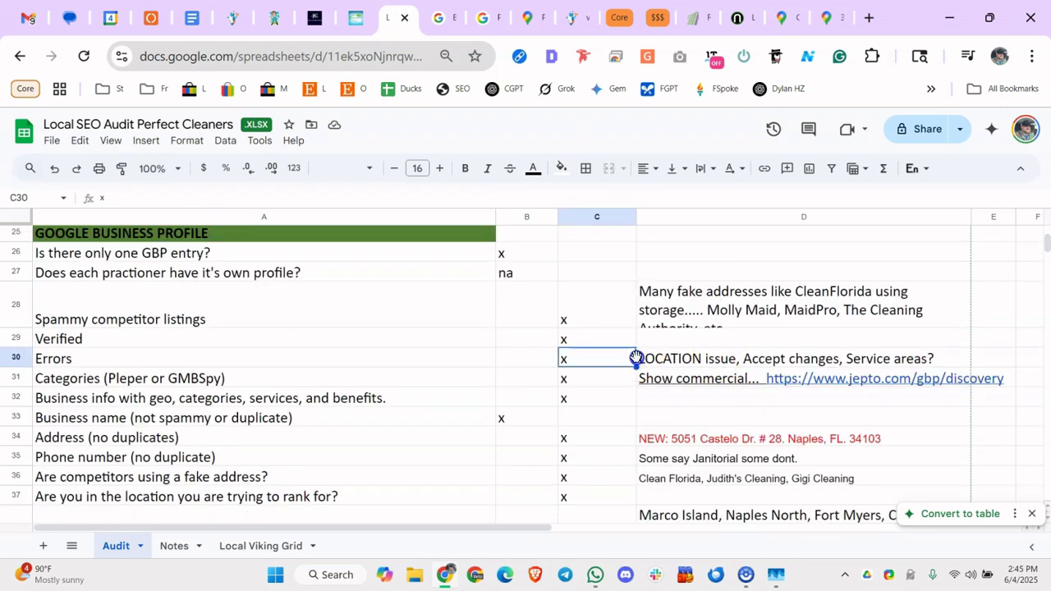
Move the x mark in the Verified row from column C to column B of the audit sheet
{"action": "left_click", "coordinate": [182, 338]}
{"action": "left_click", "coordinate": [293, 358]}
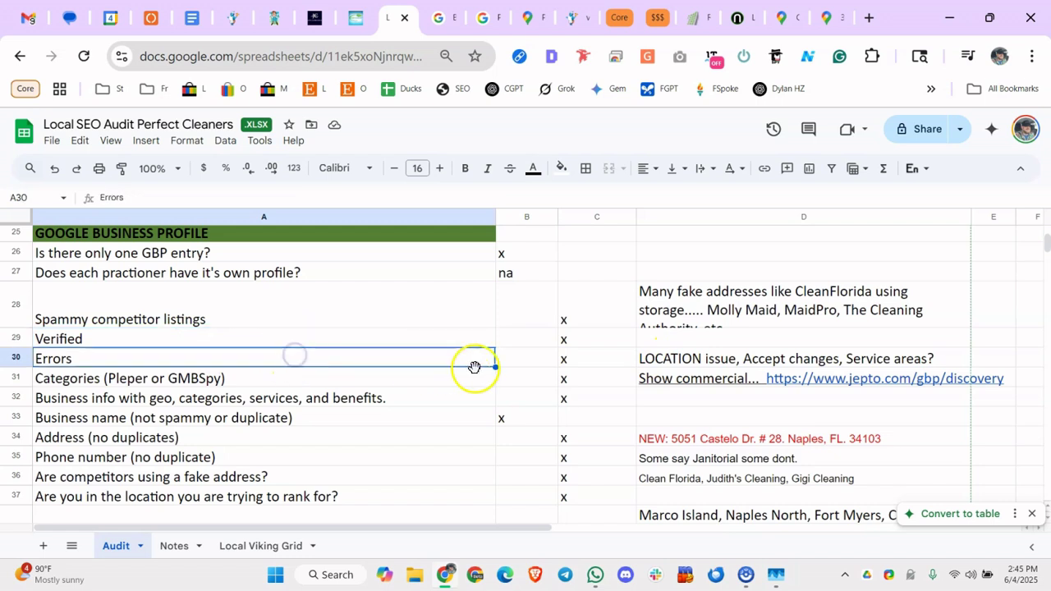
{"action": "left_click", "coordinate": [678, 366]}
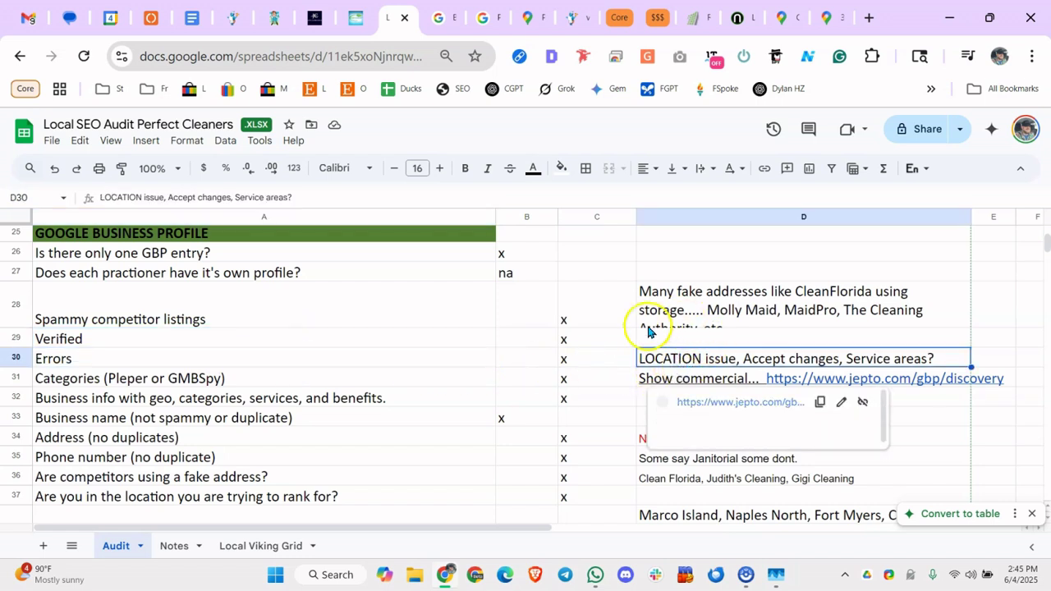
{"action": "left_click", "coordinate": [452, 323]}
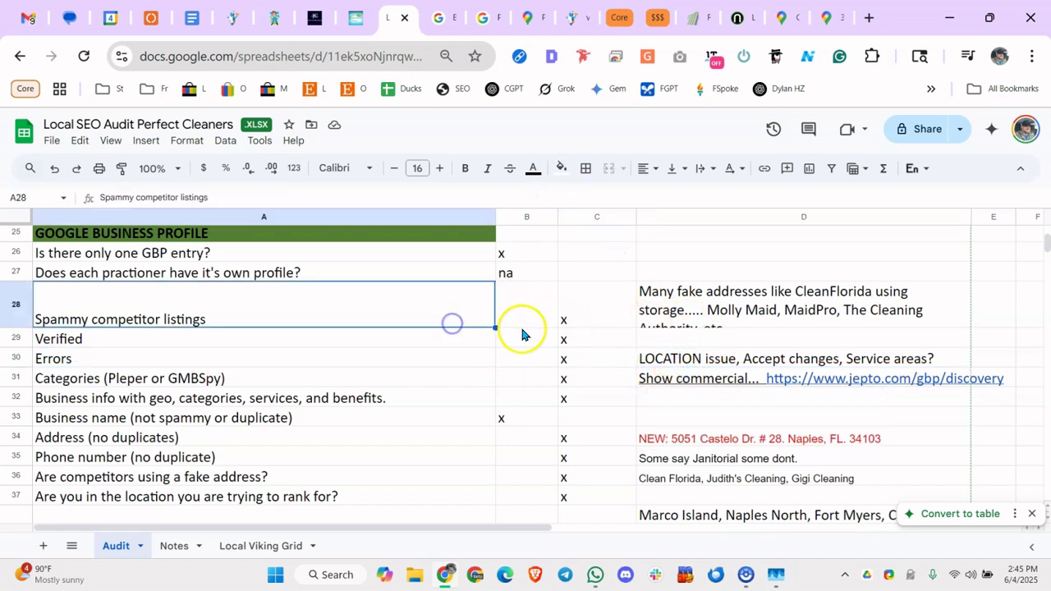
{"action": "left_click", "coordinate": [557, 336]}
{"action": "left_click", "coordinate": [584, 340]}
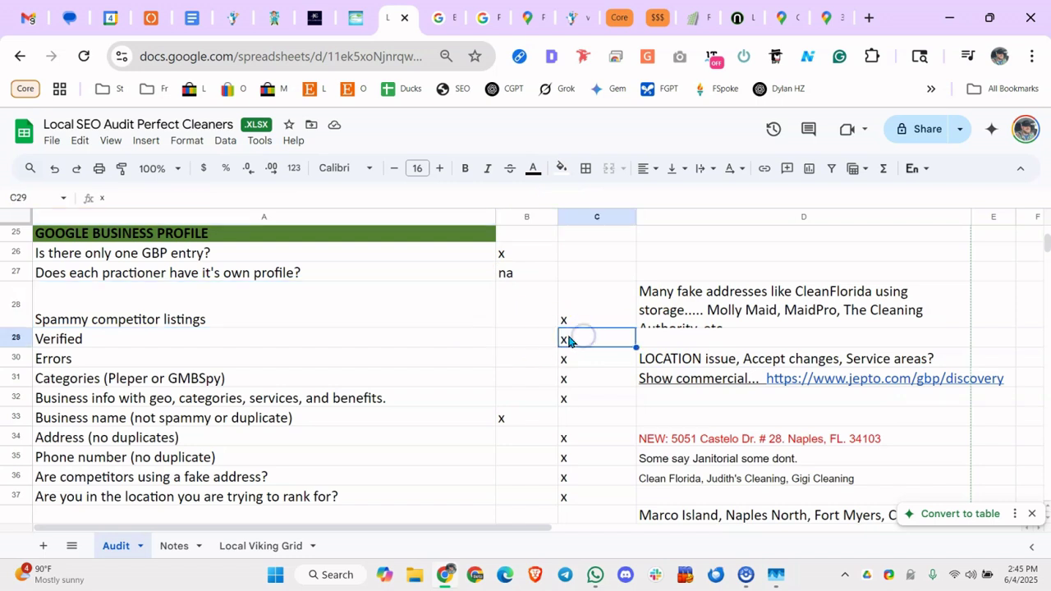
{"action": "left_click_drag", "start_coordinate": [569, 339], "coordinate": [529, 341]}
{"action": "left_click", "coordinate": [431, 330]}
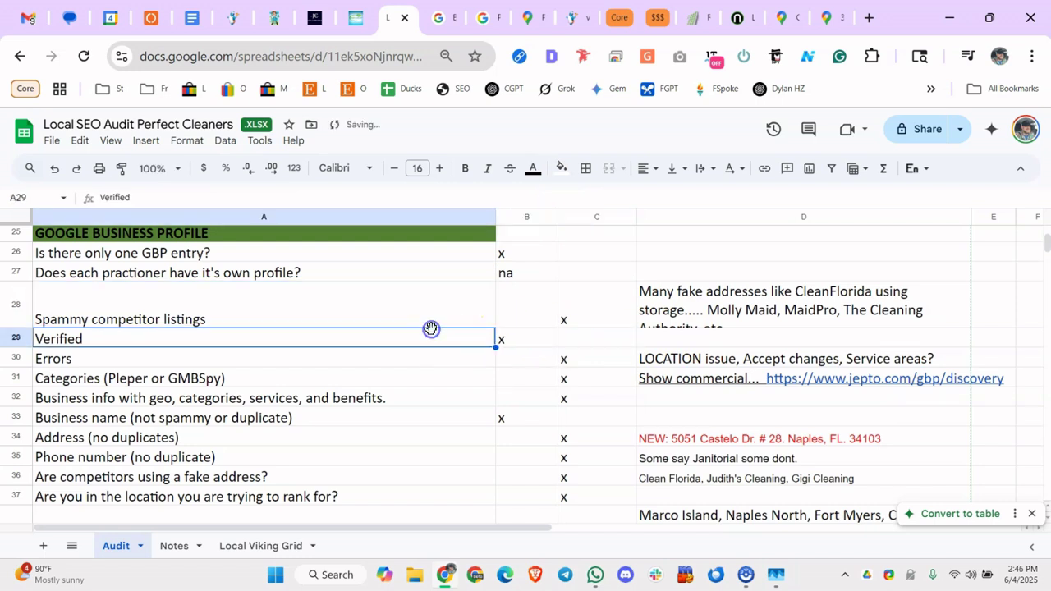
Check Perfect Cleaners' verification status in Business Profile Manager, then open its business information and examine the business location section
{"action": "left_click", "coordinate": [431, 18]}
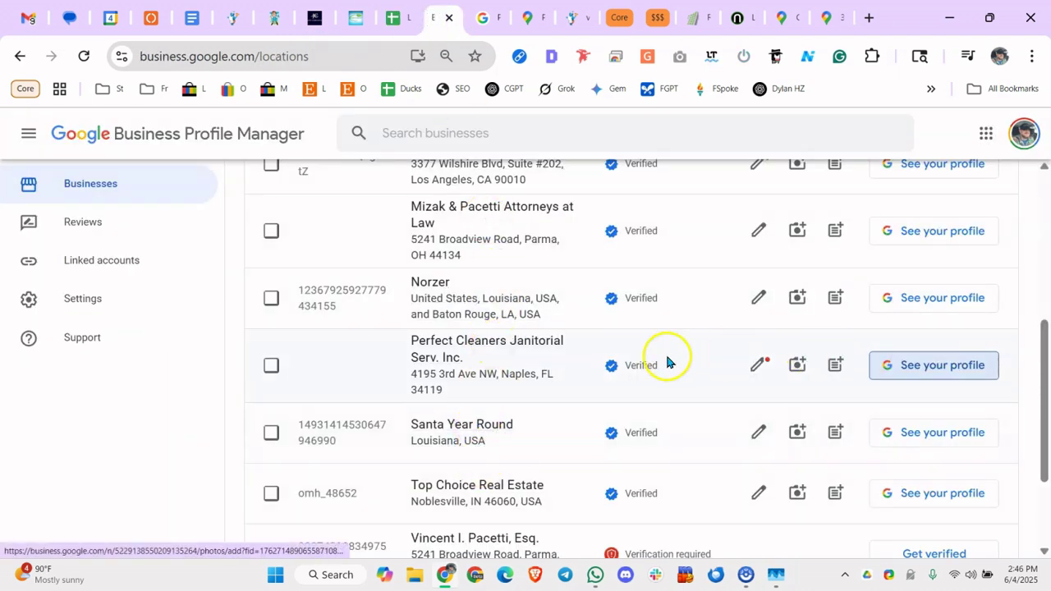
{"action": "left_click", "coordinate": [482, 23]}
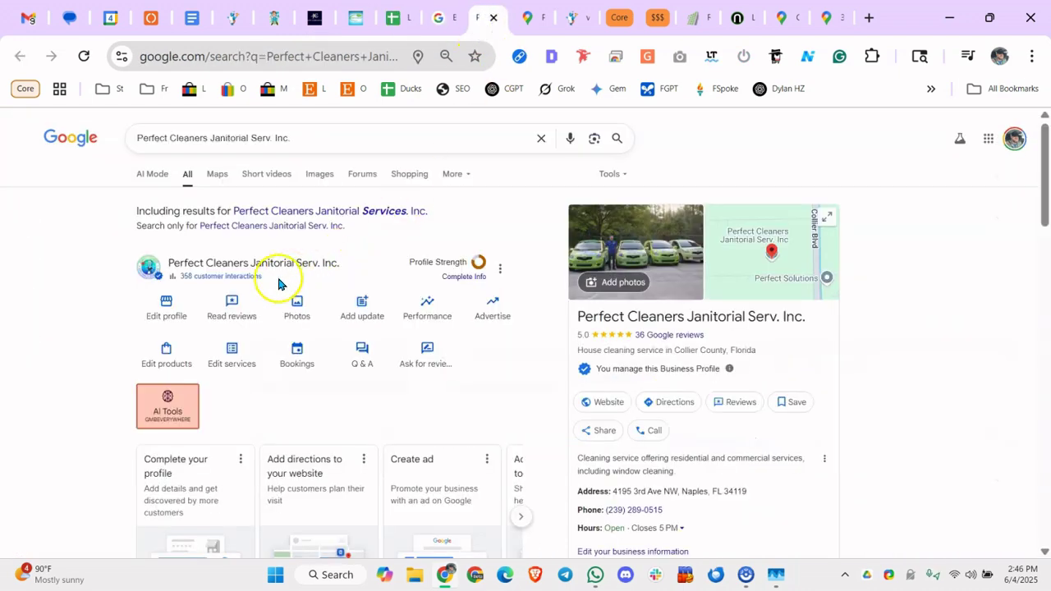
{"action": "left_click", "coordinate": [168, 316]}
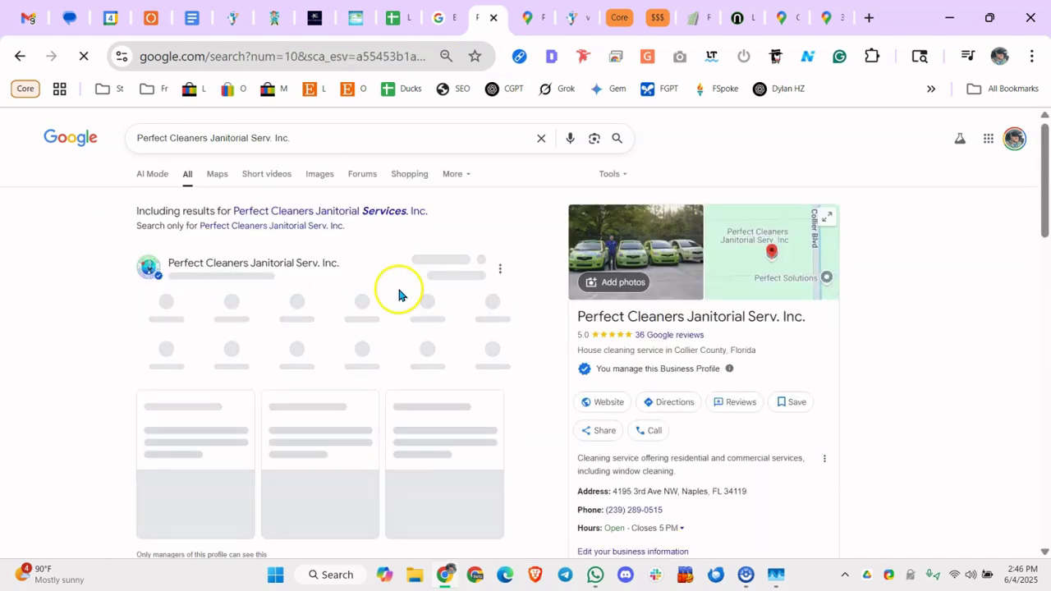
{"action": "left_click", "coordinate": [174, 303]}
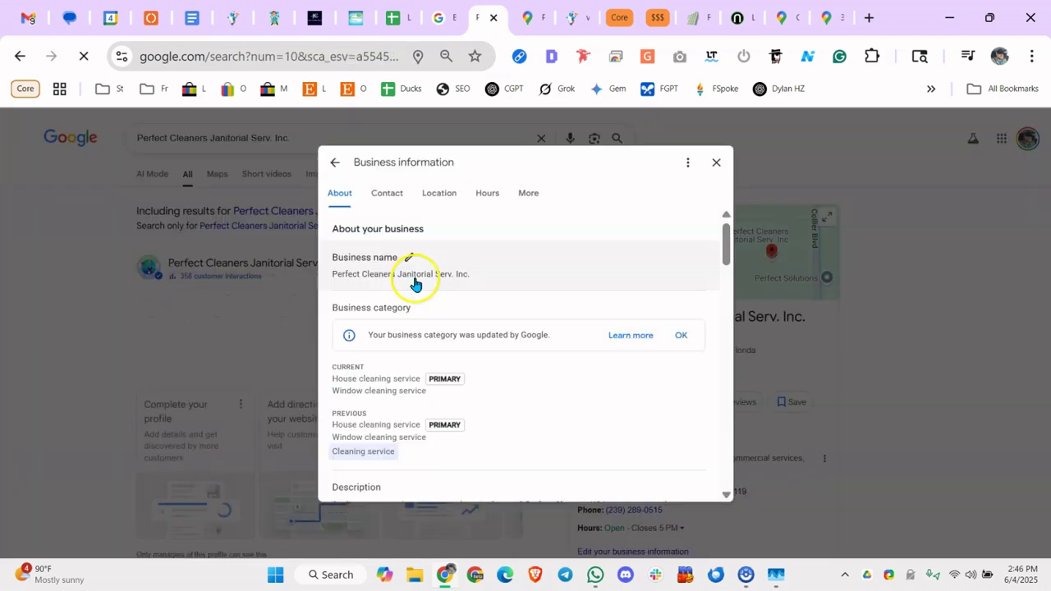
{"action": "scroll", "coordinate": [414, 284], "scroll_direction": "down", "scroll_amount": 3}
{"action": "scroll", "coordinate": [415, 284], "scroll_direction": "down", "scroll_amount": 6}
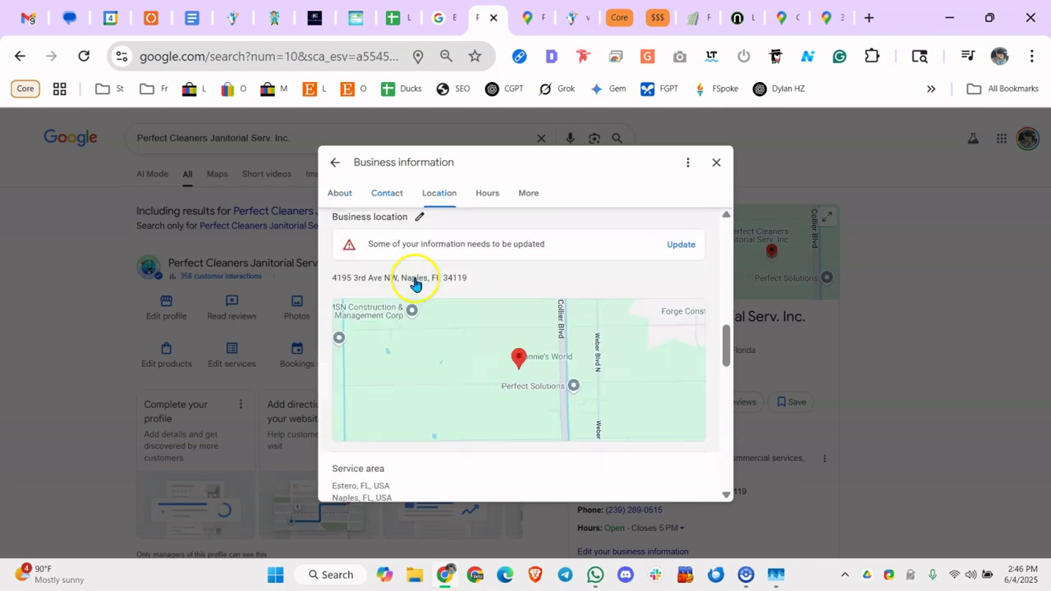
{"action": "scroll", "coordinate": [439, 254], "scroll_direction": "up", "scroll_amount": 1}
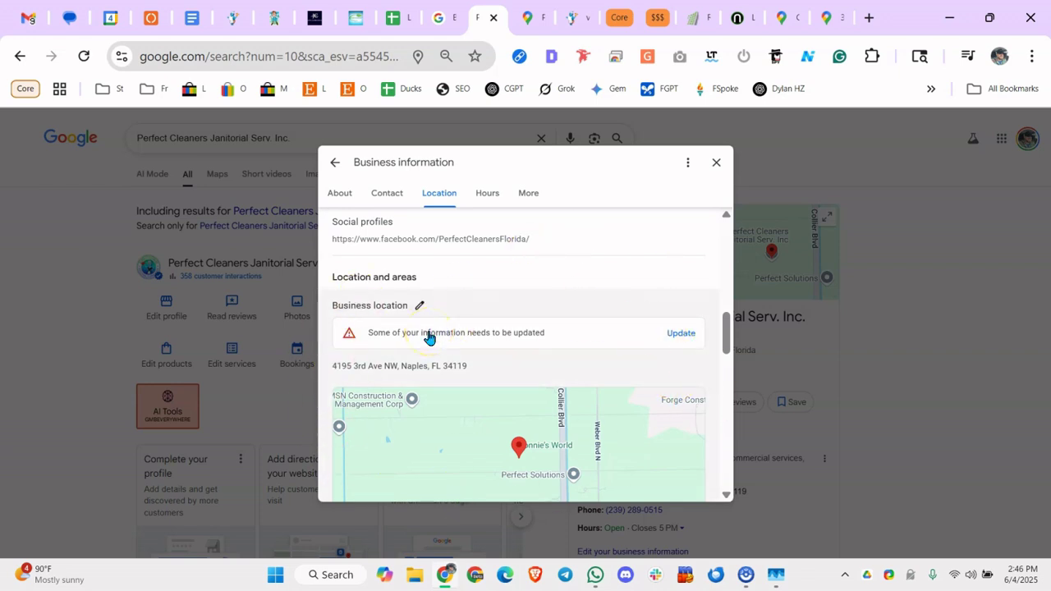
Return to the audit spreadsheet and review the Errors note and the Categories row
{"action": "left_click", "coordinate": [396, 17]}
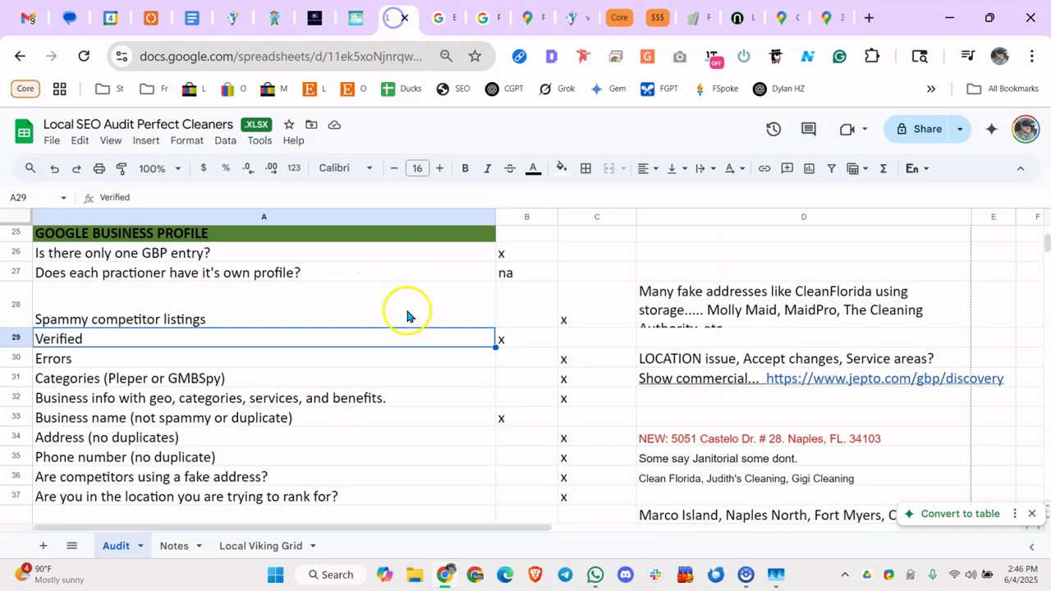
{"action": "left_click", "coordinate": [435, 415]}
{"action": "left_click", "coordinate": [457, 377]}
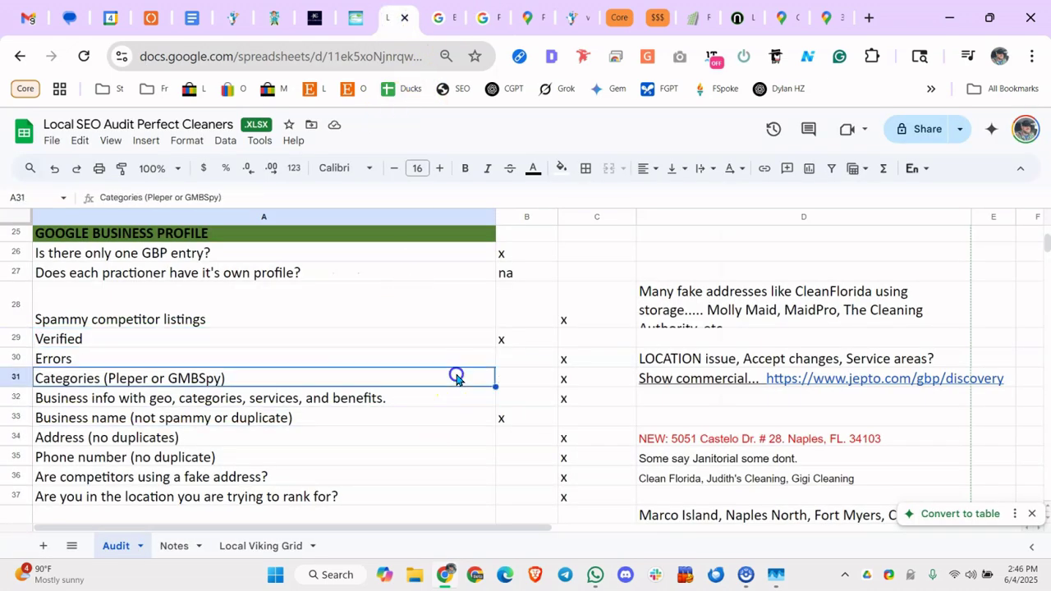
{"action": "left_click", "coordinate": [343, 355]}
{"action": "left_click", "coordinate": [335, 395]}
{"action": "left_click", "coordinate": [431, 361]}
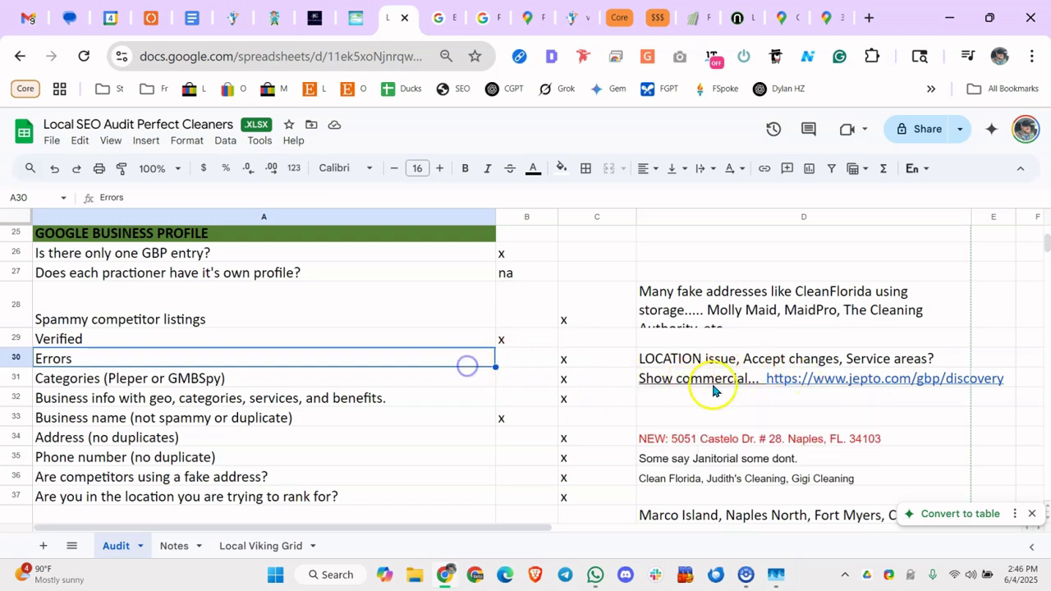
{"action": "left_click", "coordinate": [248, 377]}
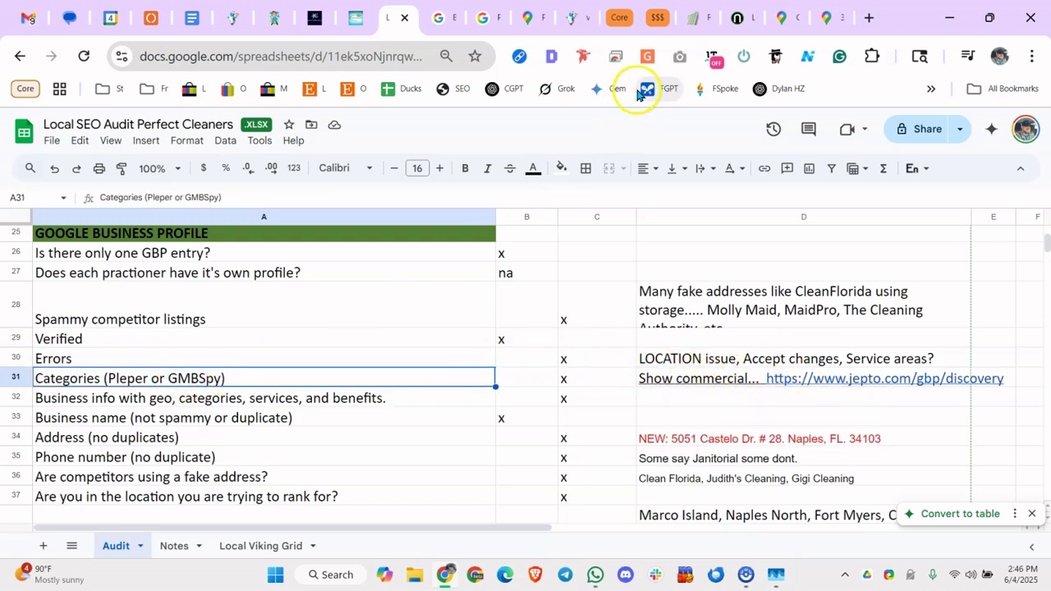
Reopen Perfect Cleaners' business information, examine its business categories and description, and close it again
{"action": "left_click", "coordinate": [436, 17]}
{"action": "left_click", "coordinate": [484, 16]}
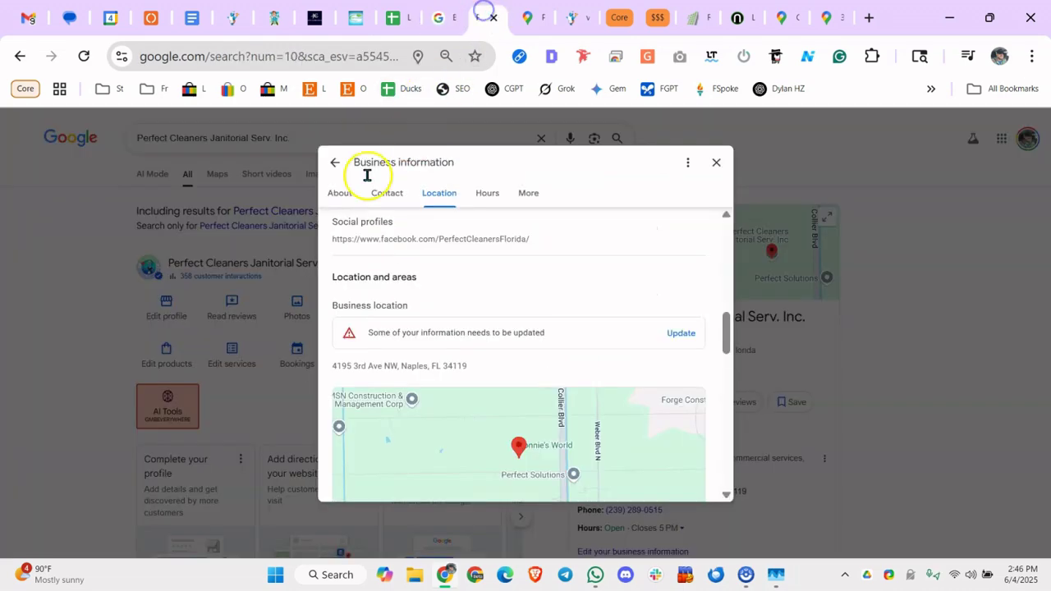
{"action": "left_click", "coordinate": [287, 256]}
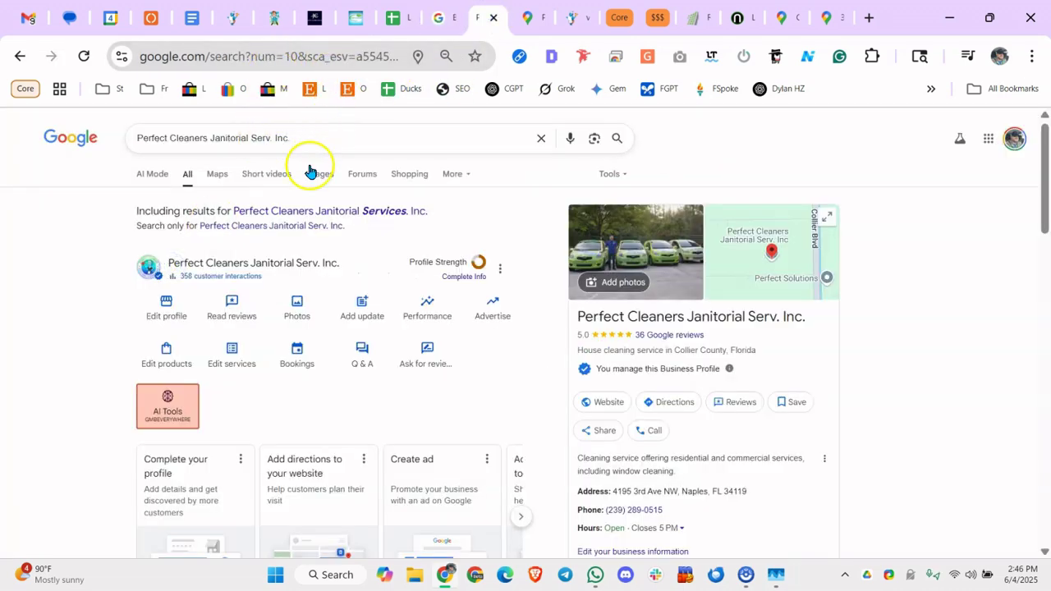
{"action": "left_click", "coordinate": [176, 305]}
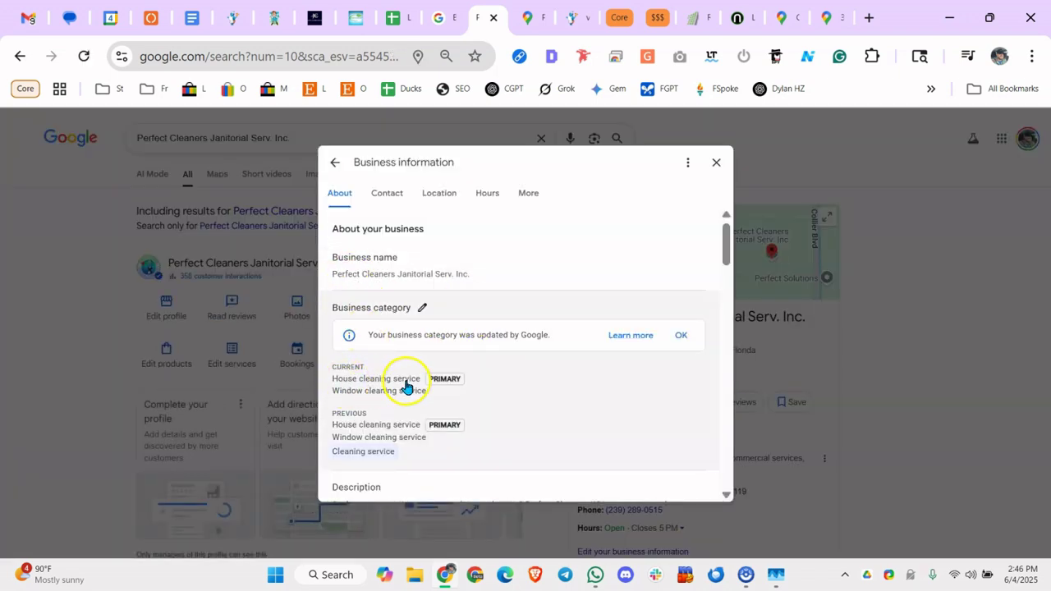
{"action": "scroll", "coordinate": [361, 426], "scroll_direction": "down", "scroll_amount": 1}
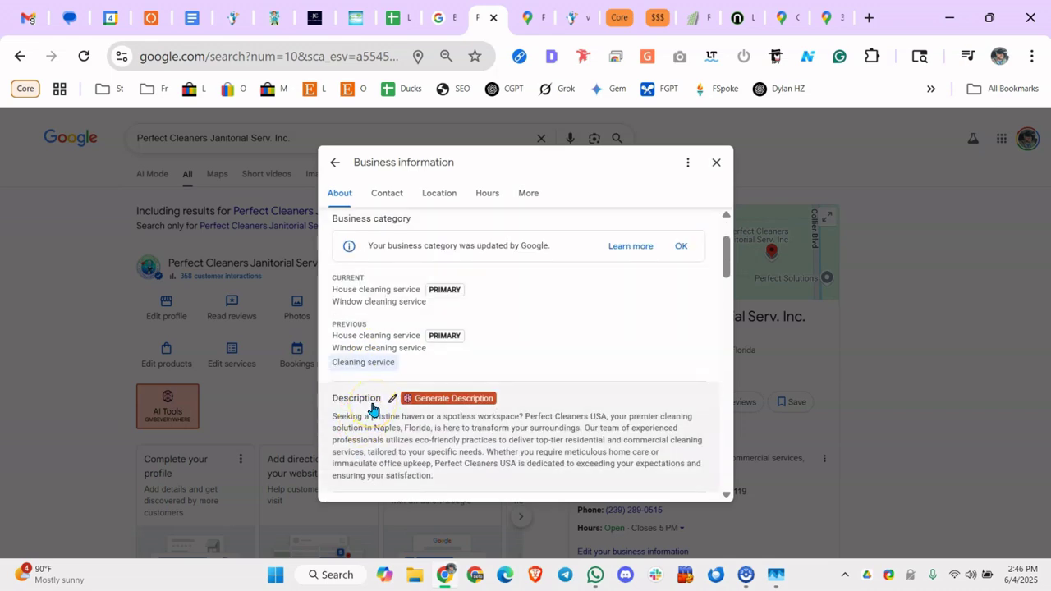
{"action": "left_click", "coordinate": [270, 123]}
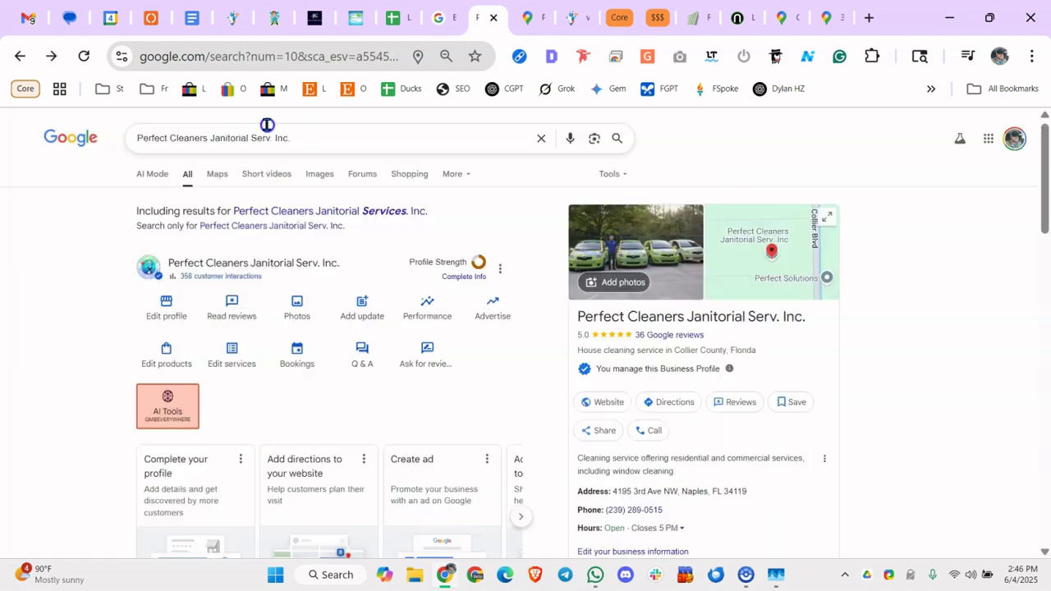
{"action": "left_click", "coordinate": [266, 125]}
{"action": "left_click", "coordinate": [122, 301]}
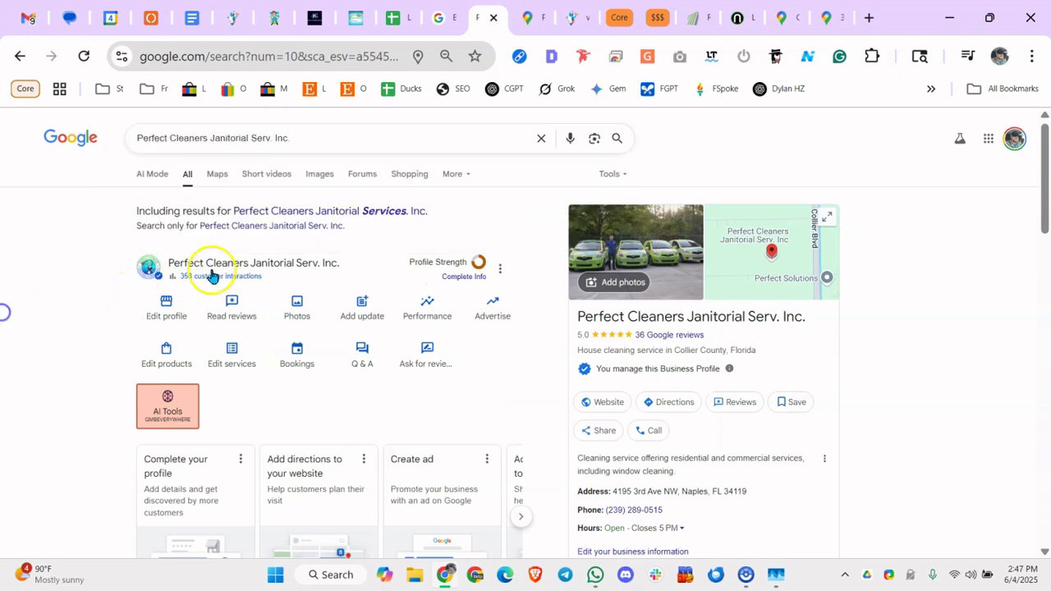
Switch the search results to Google Maps and search for "commecial cleaners naples fl"
{"action": "left_click", "coordinate": [215, 175]}
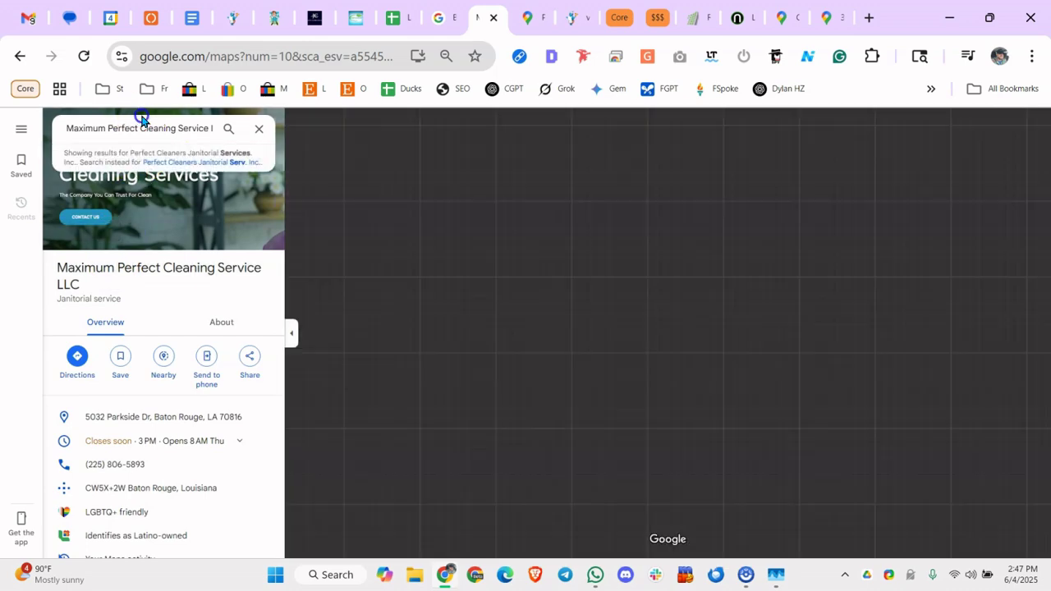
{"action": "double_click", "coordinate": [141, 129]}
{"action": "triple_click", "coordinate": [141, 128]}
{"action": "type", "text": "com"}
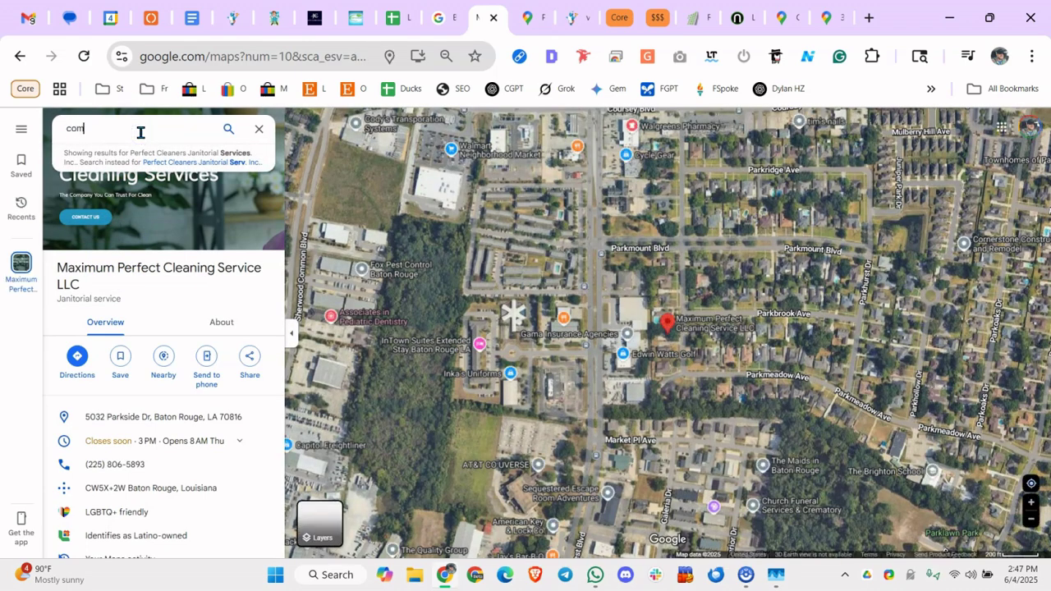
{"action": "type", "text": "mercial cleaners"}
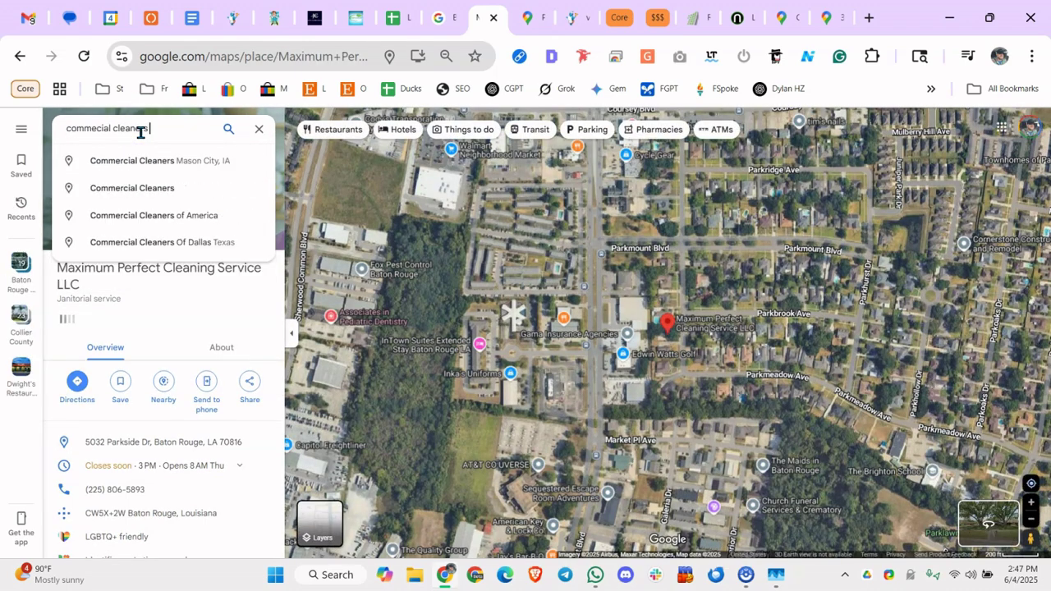
{"action": "type", "text": " naples fl"}
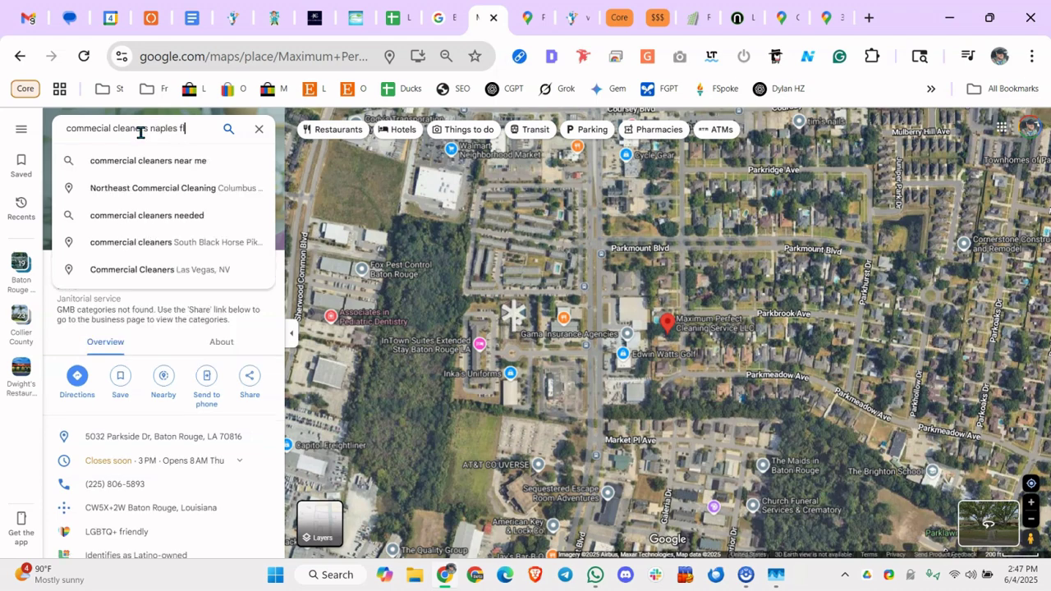
{"action": "key", "text": "Return"}
Go through the Maps results and compare the GMB categories of Perfect Cleaners with those of its competitors
{"action": "left_click", "coordinate": [201, 268]}
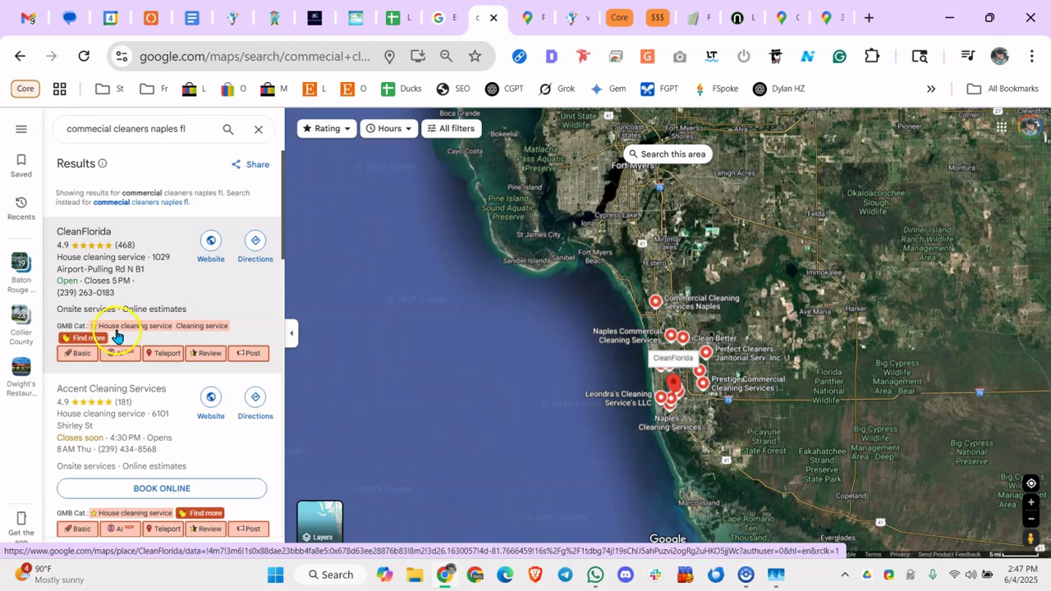
{"action": "scroll", "coordinate": [168, 332], "scroll_direction": "down", "scroll_amount": 4}
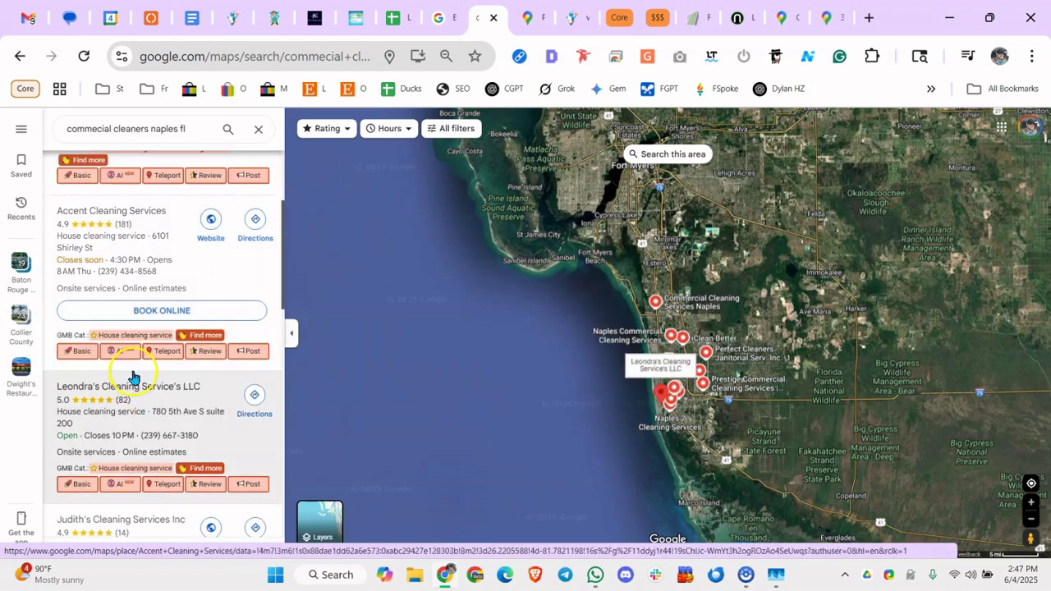
{"action": "scroll", "coordinate": [168, 329], "scroll_direction": "down", "scroll_amount": 2}
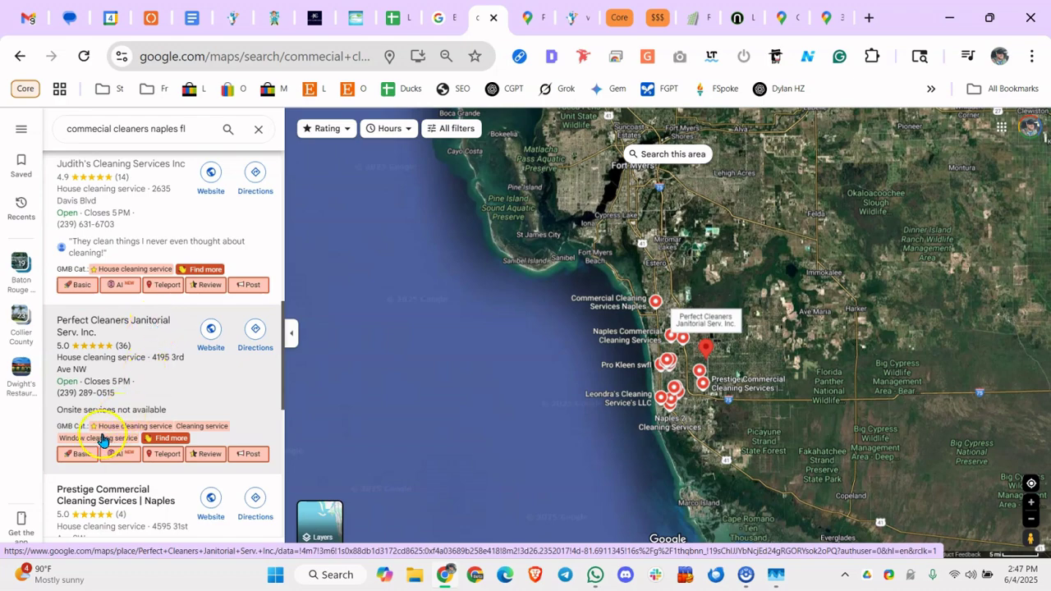
{"action": "scroll", "coordinate": [129, 433], "scroll_direction": "down", "scroll_amount": 3}
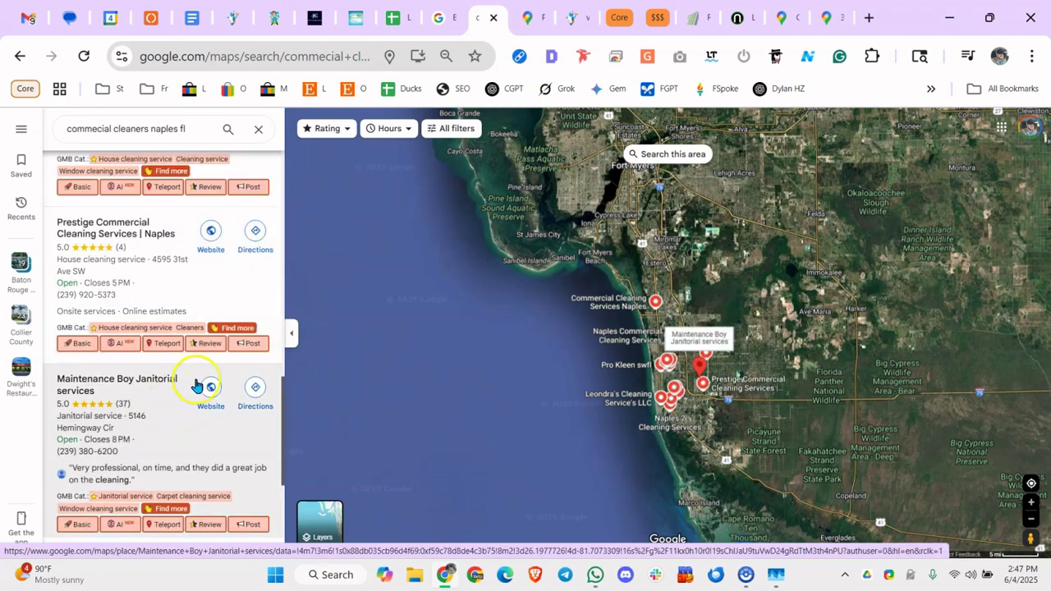
{"action": "scroll", "coordinate": [195, 386], "scroll_direction": "down", "scroll_amount": 2}
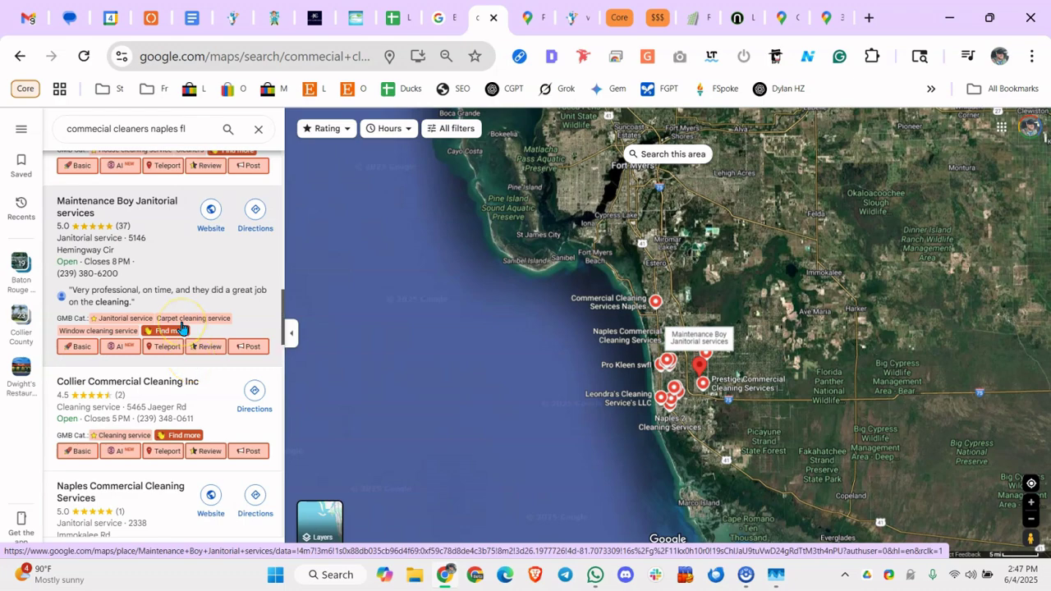
{"action": "scroll", "coordinate": [182, 329], "scroll_direction": "down", "scroll_amount": 1}
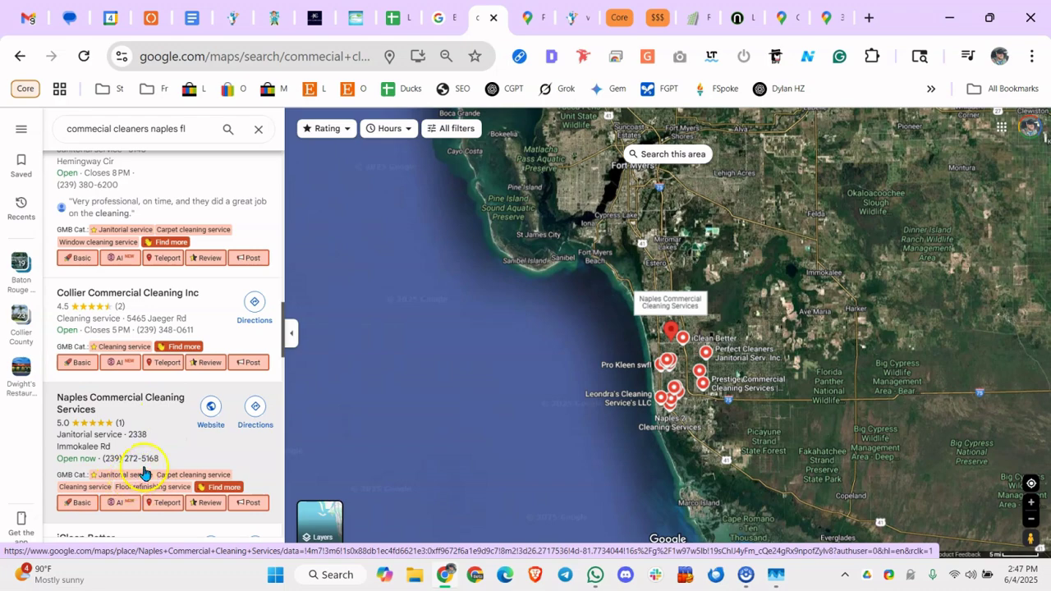
{"action": "scroll", "coordinate": [190, 434], "scroll_direction": "down", "scroll_amount": 3}
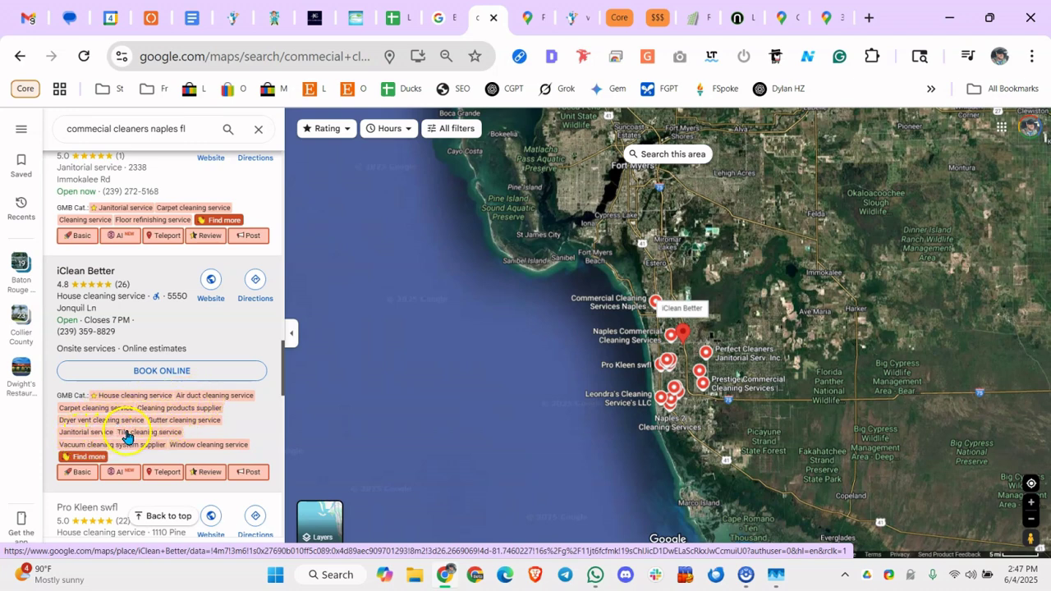
{"action": "scroll", "coordinate": [162, 449], "scroll_direction": "down", "scroll_amount": 2}
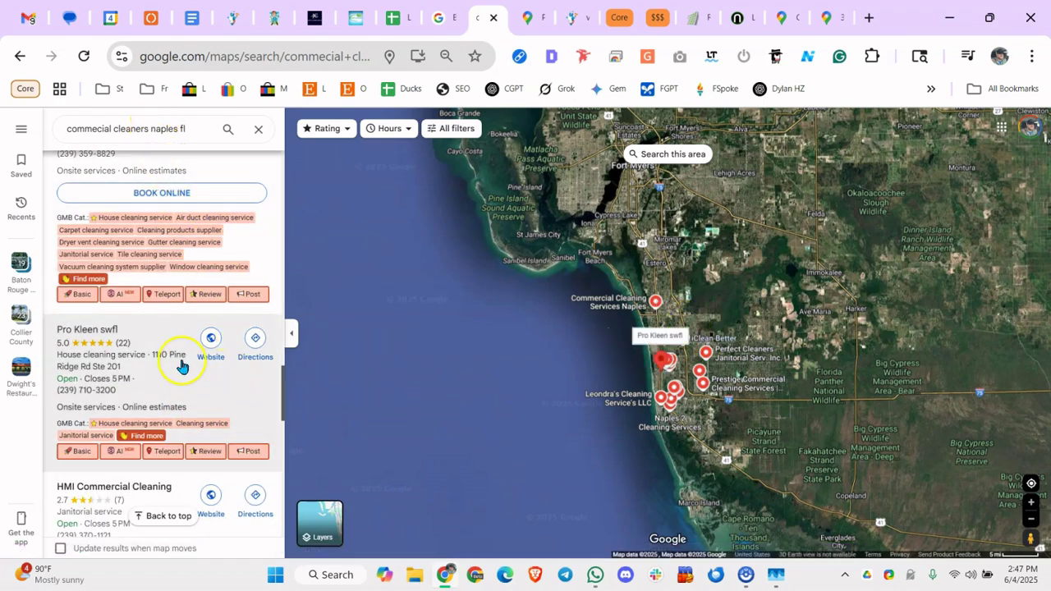
{"action": "scroll", "coordinate": [189, 378], "scroll_direction": "down", "scroll_amount": 4}
Return to the audit spreadsheet and select the mark in the row for business info with geo, categories, services, and benefits
{"action": "left_click", "coordinate": [390, 20]}
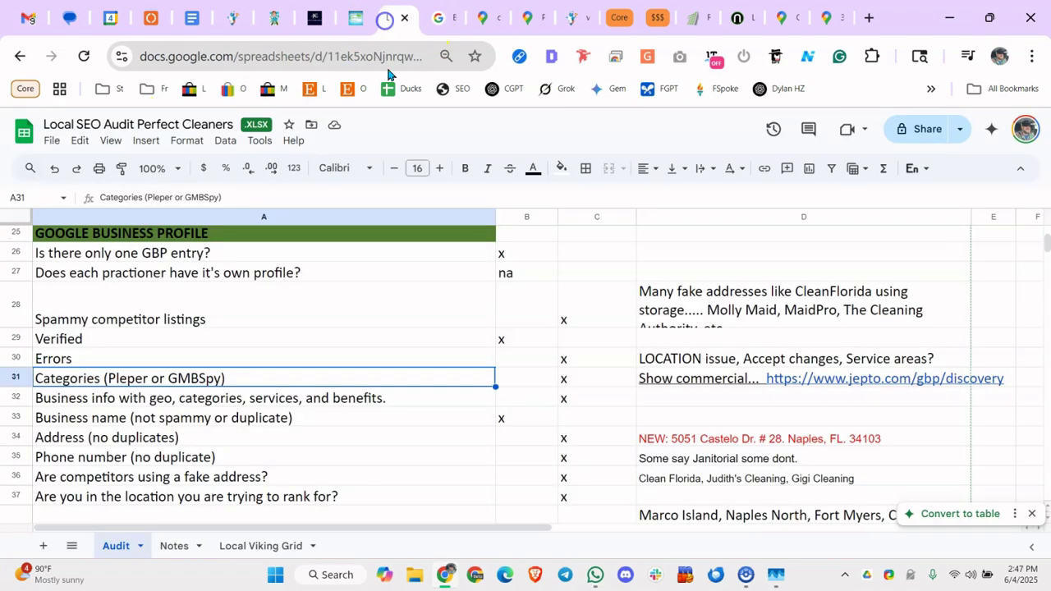
{"action": "left_click", "coordinate": [308, 395]}
{"action": "left_click", "coordinate": [629, 401]}
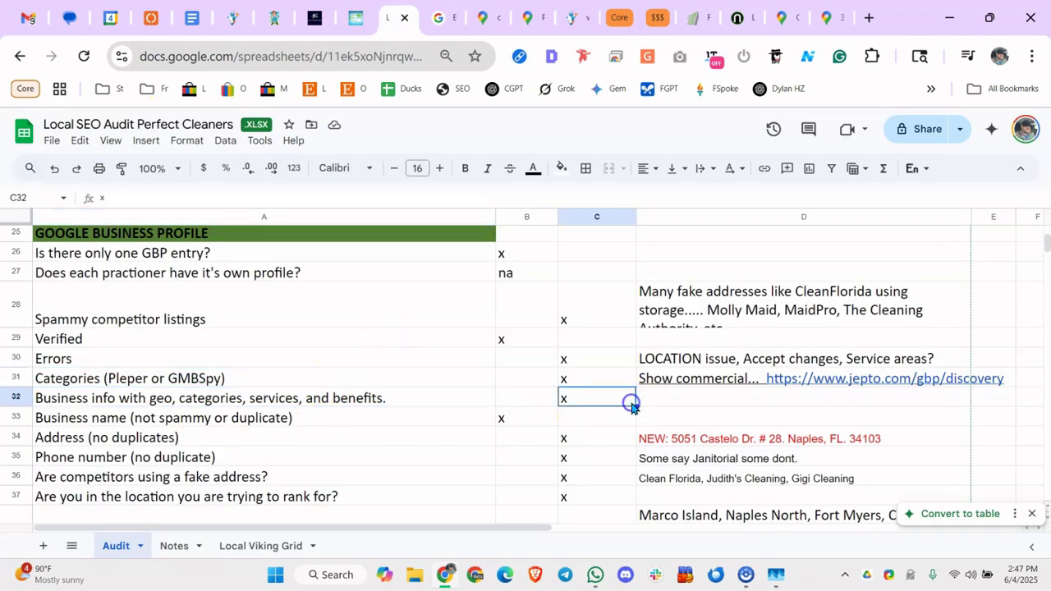
Select the business info row in the audit sheet and open Perfect Cleaners' business information through Google Business Profile Manager
{"action": "left_click", "coordinate": [298, 400]}
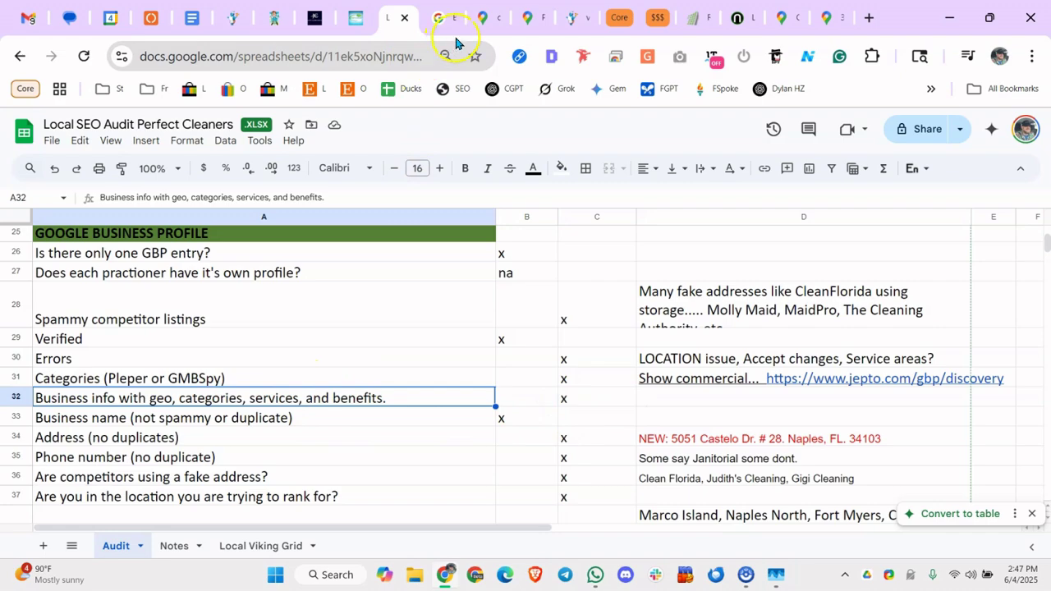
{"action": "left_click", "coordinate": [517, 20]}
{"action": "left_click", "coordinate": [481, 20]}
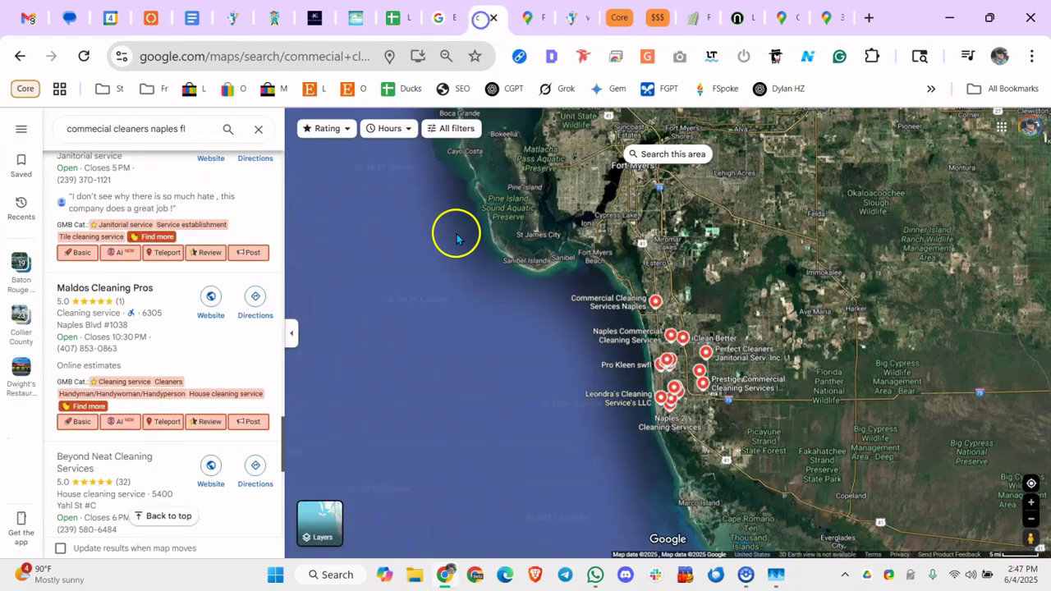
{"action": "left_click", "coordinate": [399, 18]}
{"action": "left_click", "coordinate": [441, 17]}
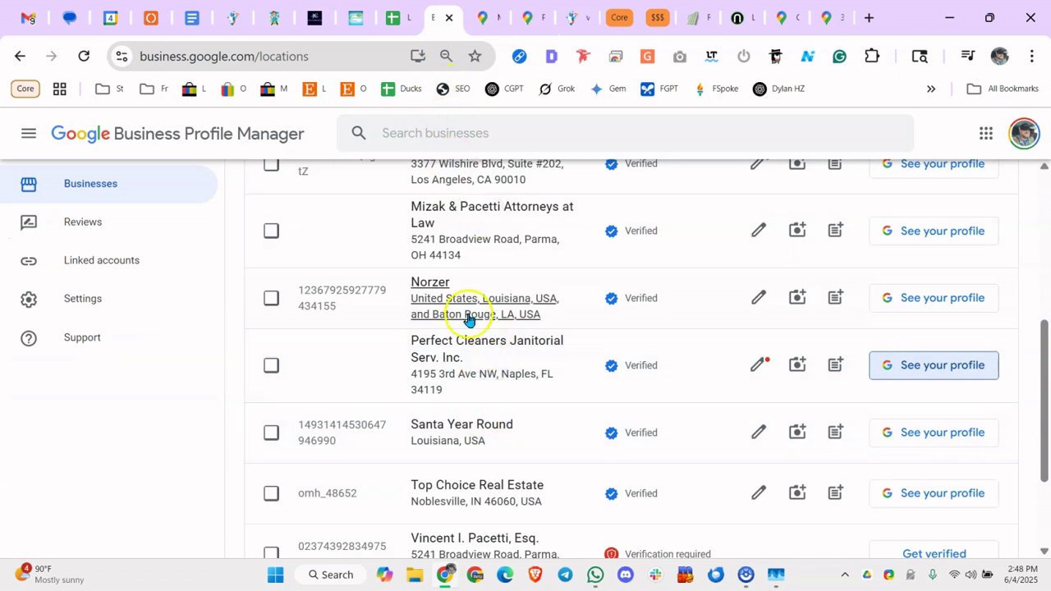
{"action": "left_click", "coordinate": [893, 371]}
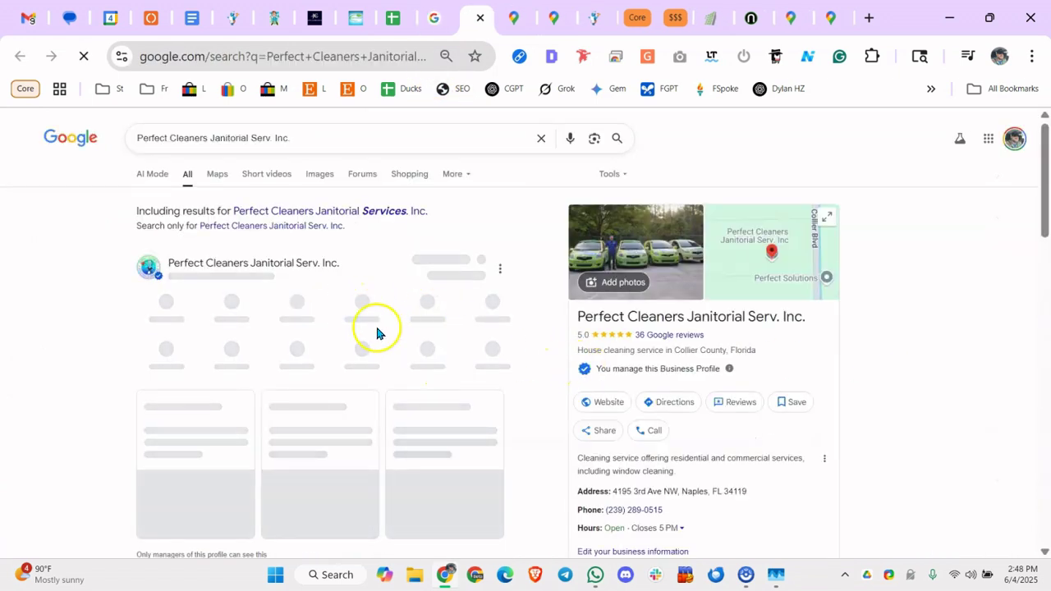
{"action": "left_click", "coordinate": [170, 305]}
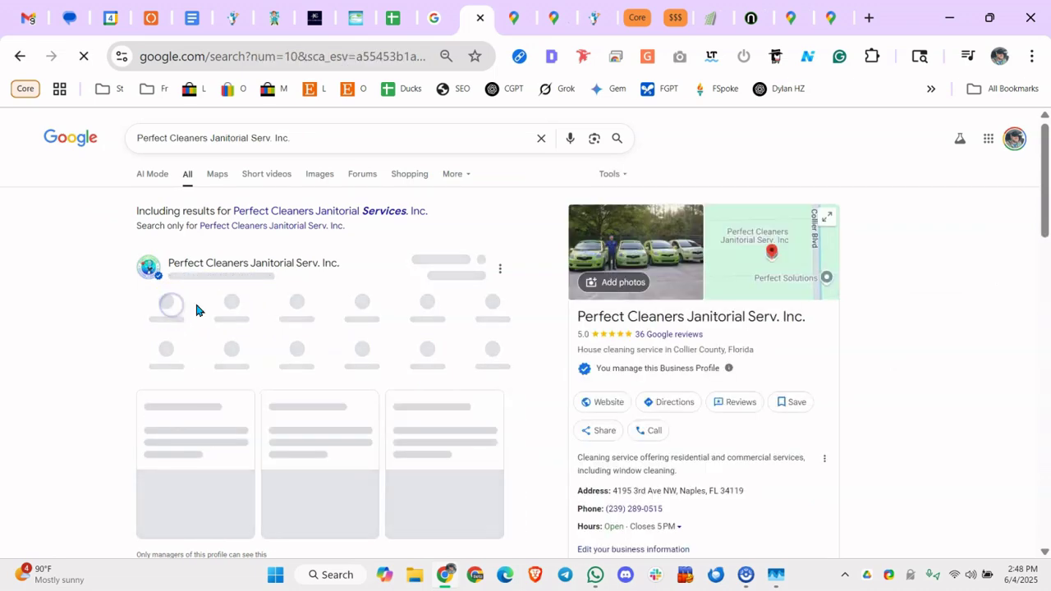
Open the business description for editing, examine its text and character count alongside the business categories, and leave it
{"action": "scroll", "coordinate": [575, 328], "scroll_direction": "down", "scroll_amount": 2}
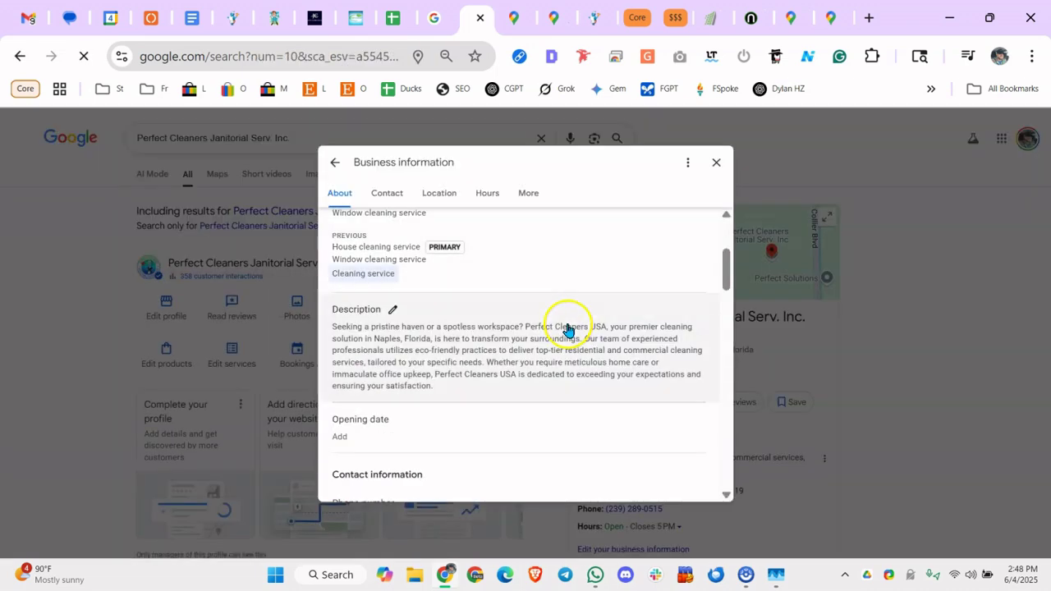
{"action": "left_click", "coordinate": [401, 348]}
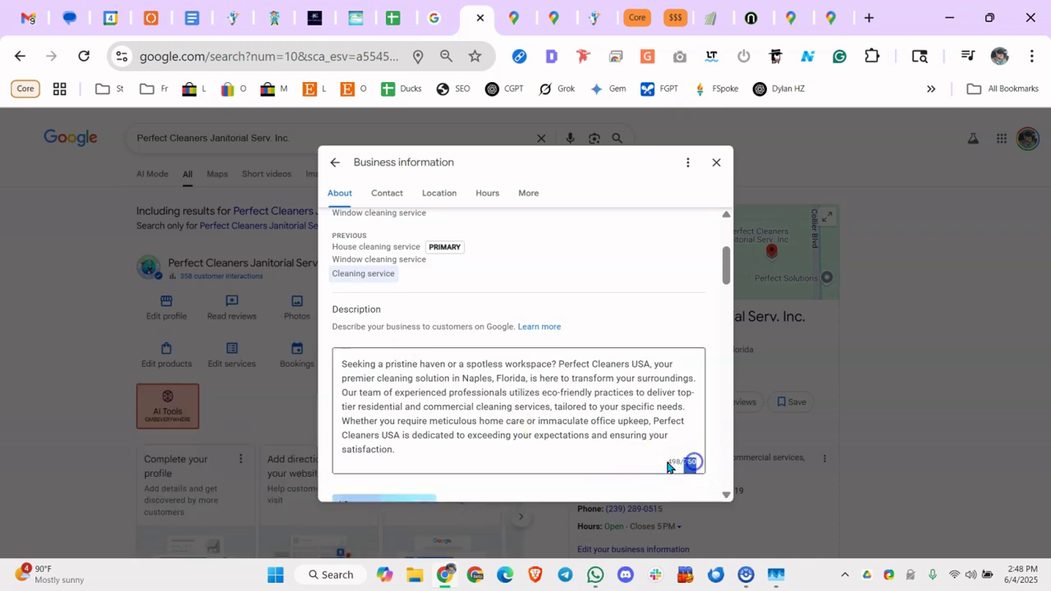
{"action": "left_click_drag", "start_coordinate": [343, 363], "coordinate": [499, 510]}
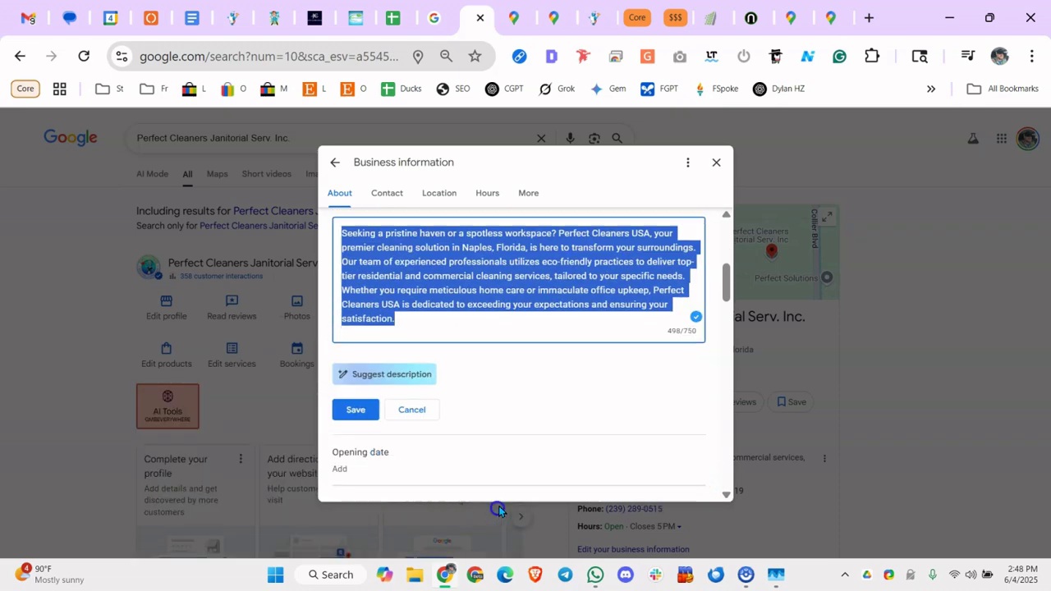
{"action": "scroll", "coordinate": [443, 336], "scroll_direction": "up", "scroll_amount": 4}
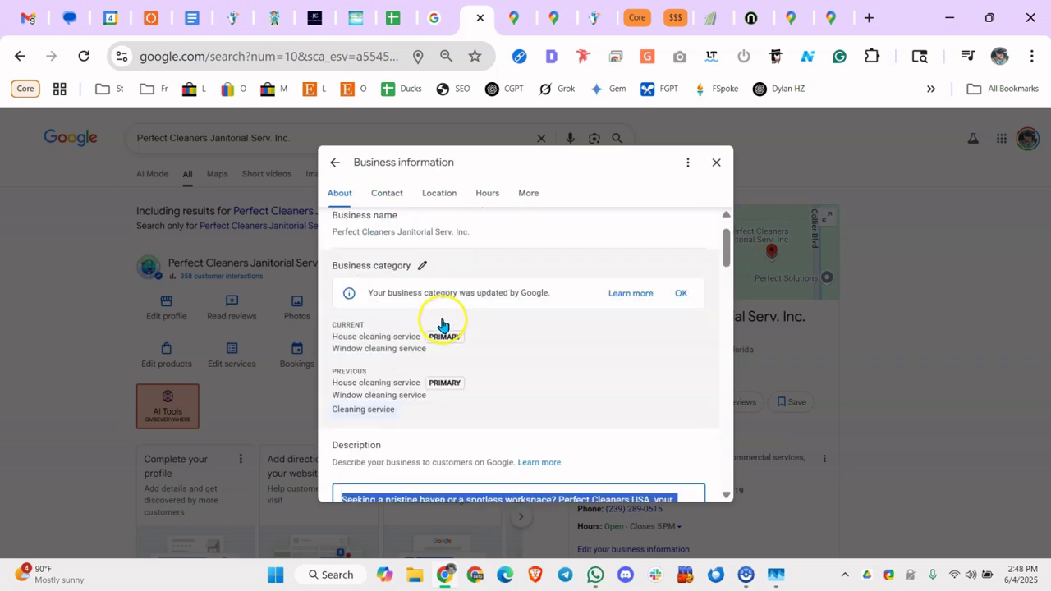
{"action": "scroll", "coordinate": [443, 327], "scroll_direction": "down", "scroll_amount": 1}
{"action": "scroll", "coordinate": [444, 328], "scroll_direction": "down", "scroll_amount": 1}
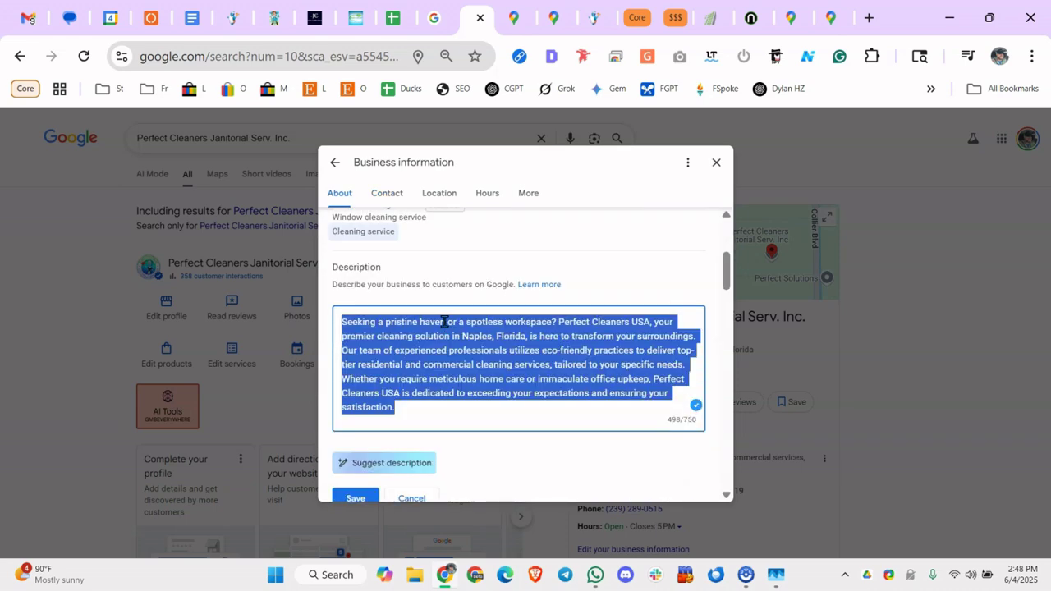
{"action": "left_click", "coordinate": [444, 321]}
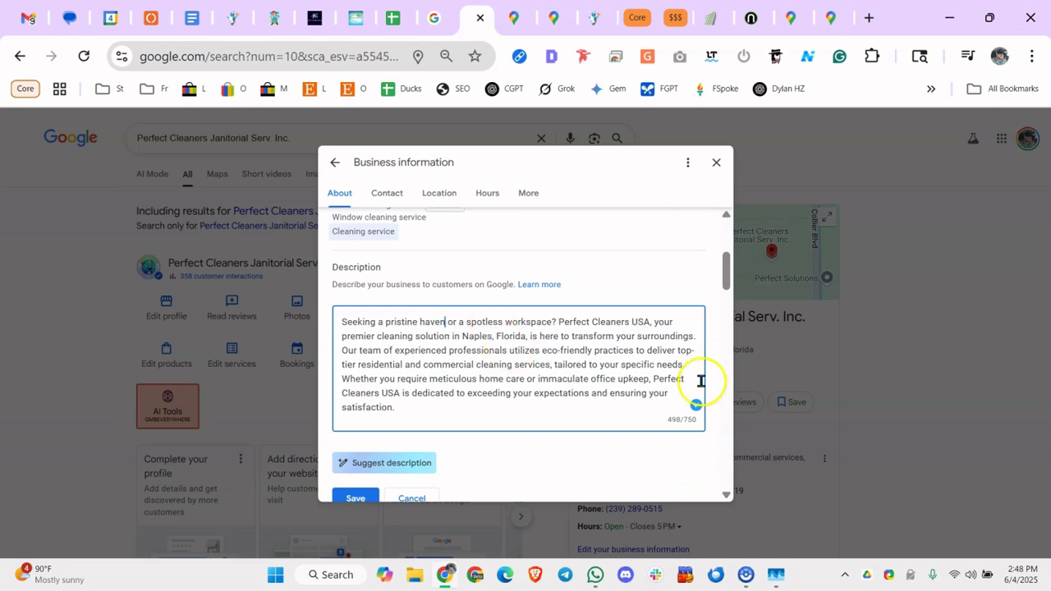
{"action": "left_click", "coordinate": [908, 363]}
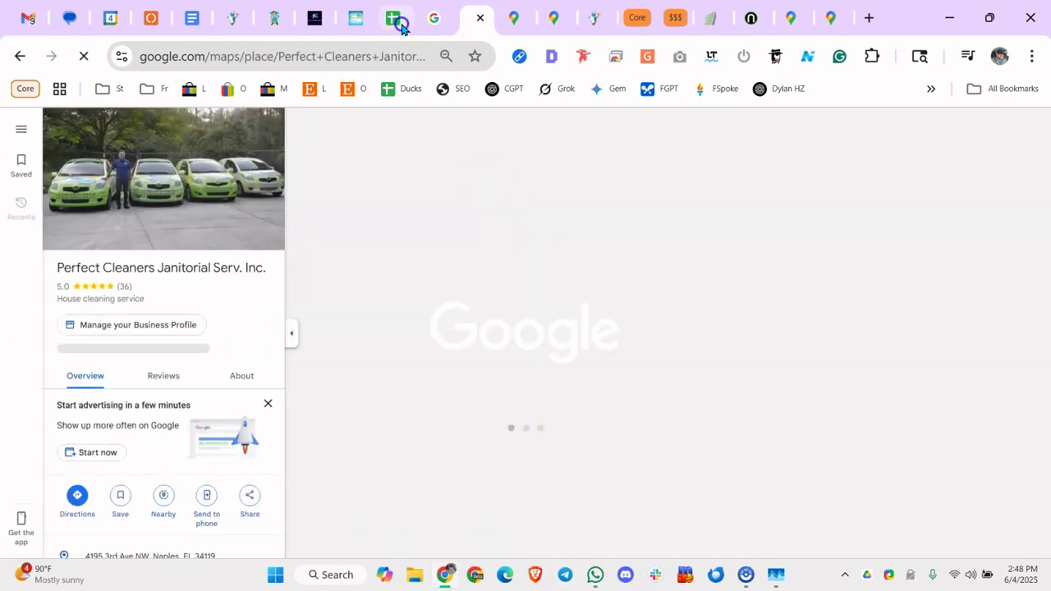
Select the business name row in the audit sheet and check the names on the Clean Florida and Perfect Cleaners websites
{"action": "left_click", "coordinate": [395, 18]}
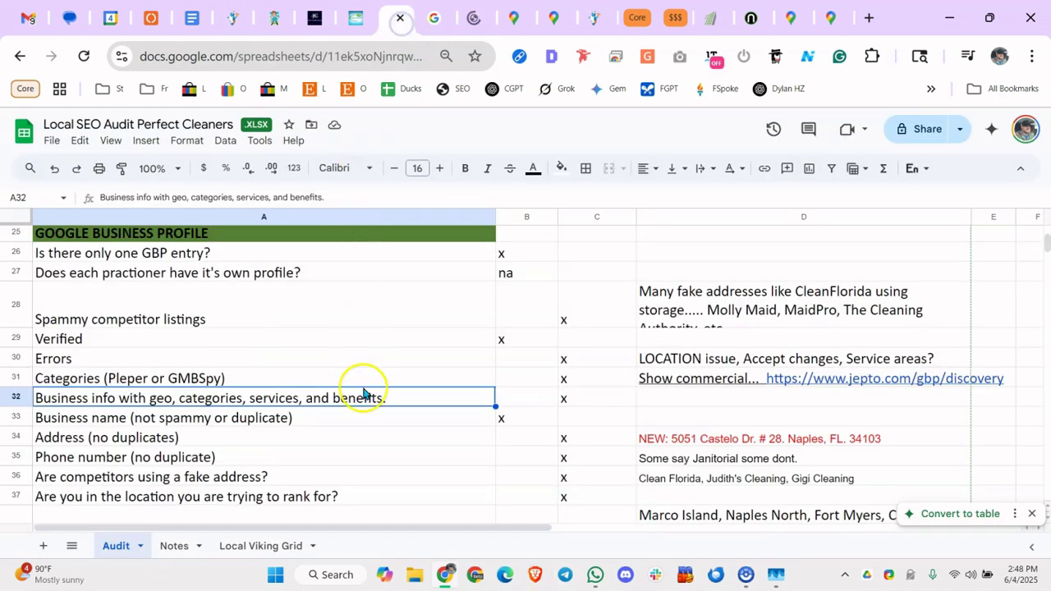
{"action": "left_click", "coordinate": [371, 418]}
{"action": "scroll", "coordinate": [355, 418], "scroll_direction": "down", "scroll_amount": 1}
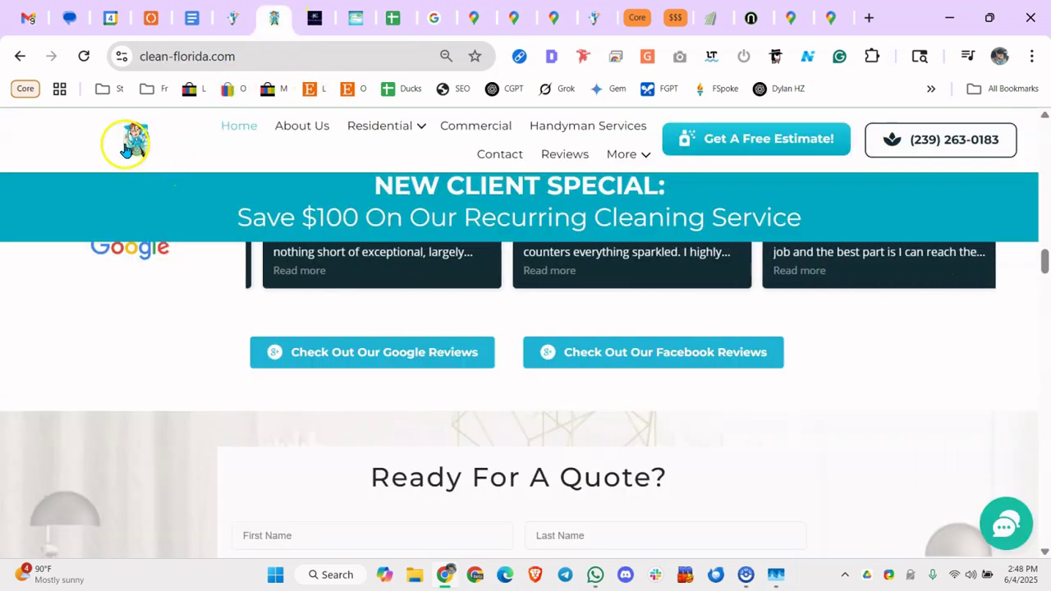
{"action": "scroll", "coordinate": [137, 181], "scroll_direction": "up", "scroll_amount": 3}
{"action": "left_click", "coordinate": [233, 18]}
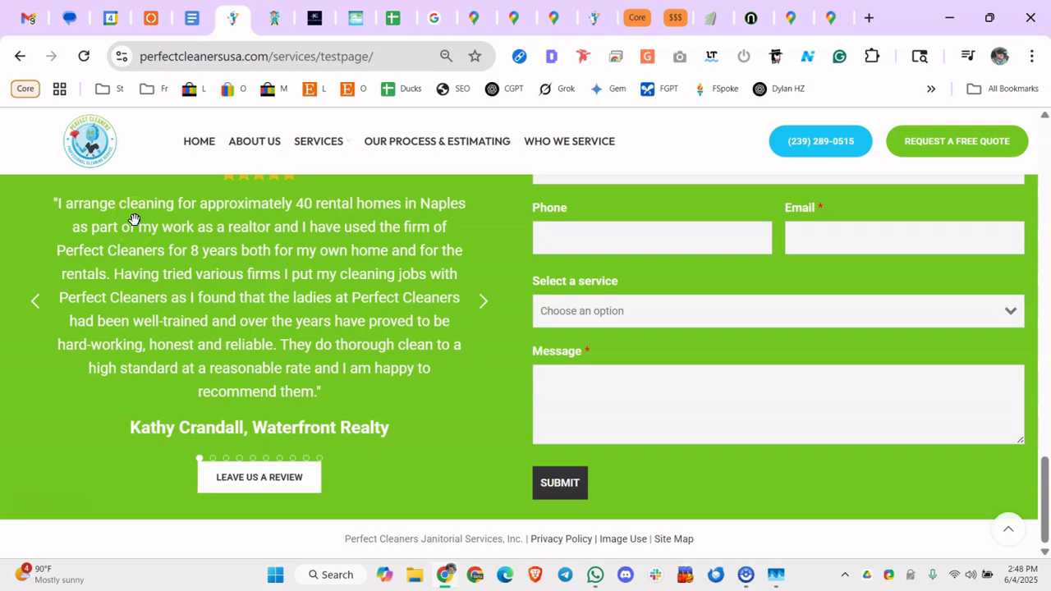
{"action": "left_click", "coordinate": [393, 30]}
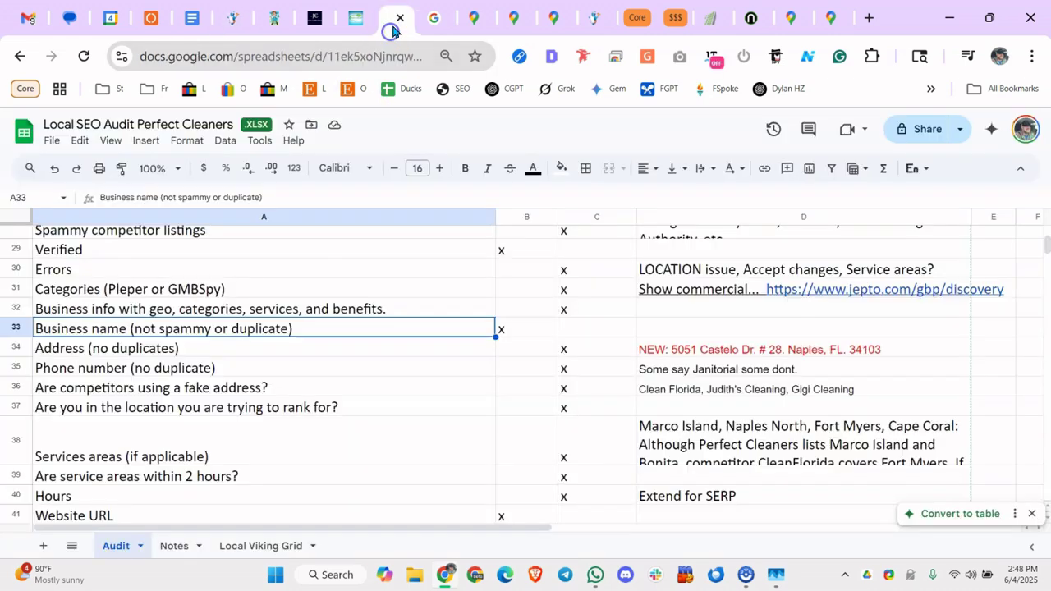
Move the "x" in the business name row from column B to column C and add the note "update?" in column D
{"action": "left_click", "coordinate": [582, 331]}
{"action": "type", "text": "x"}
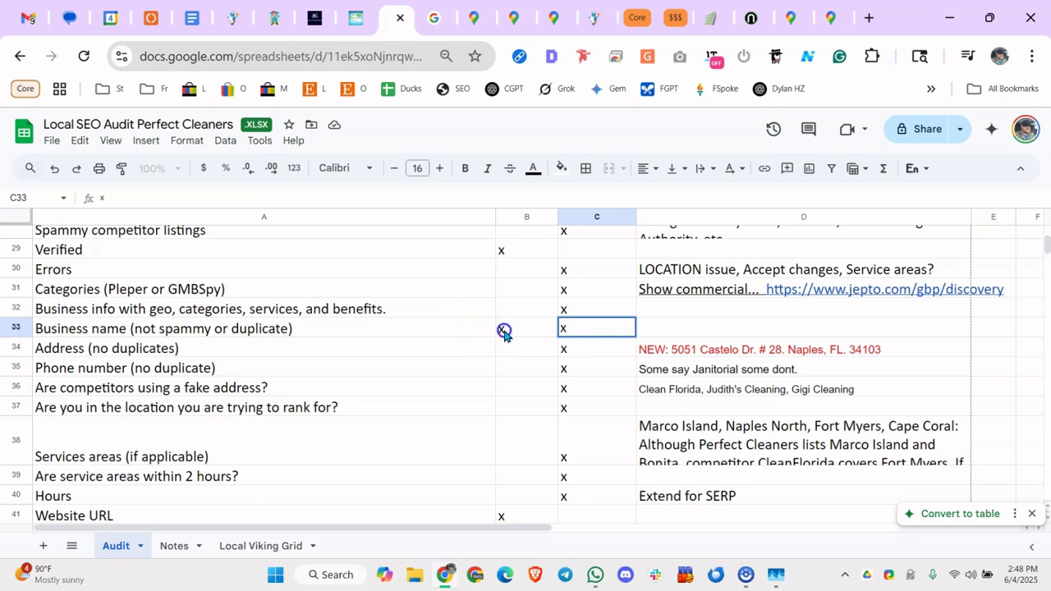
{"action": "left_click", "coordinate": [504, 331]}
{"action": "key", "text": "Delete"}
{"action": "left_click", "coordinate": [671, 328]}
{"action": "type", "text": "upda"}
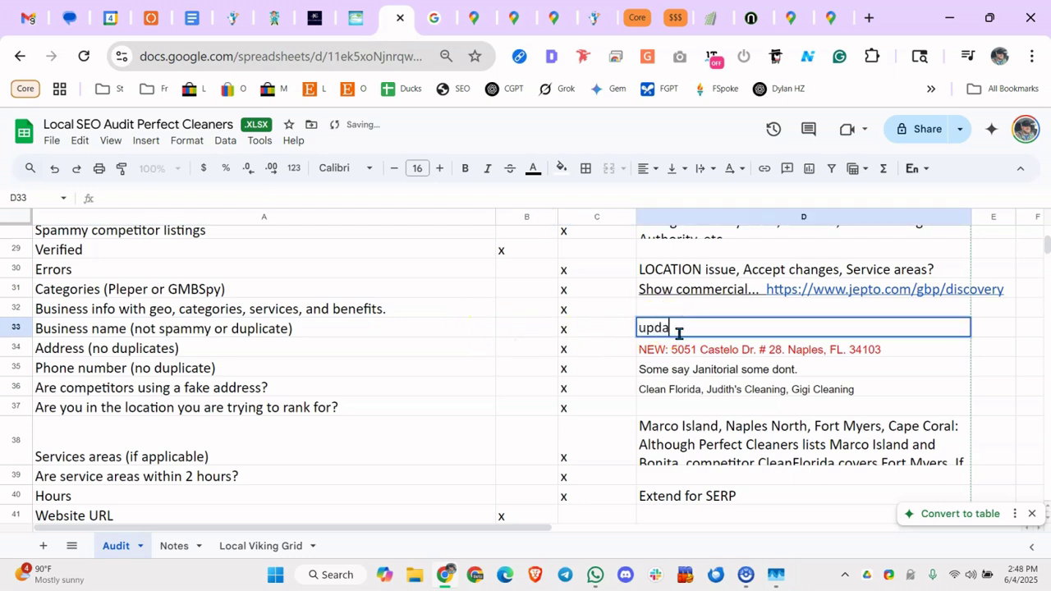
{"action": "type", "text": "te?"}
{"action": "left_click", "coordinate": [525, 386]}
Review the audit rows for address and phone number along with their notes
{"action": "left_click", "coordinate": [668, 355]}
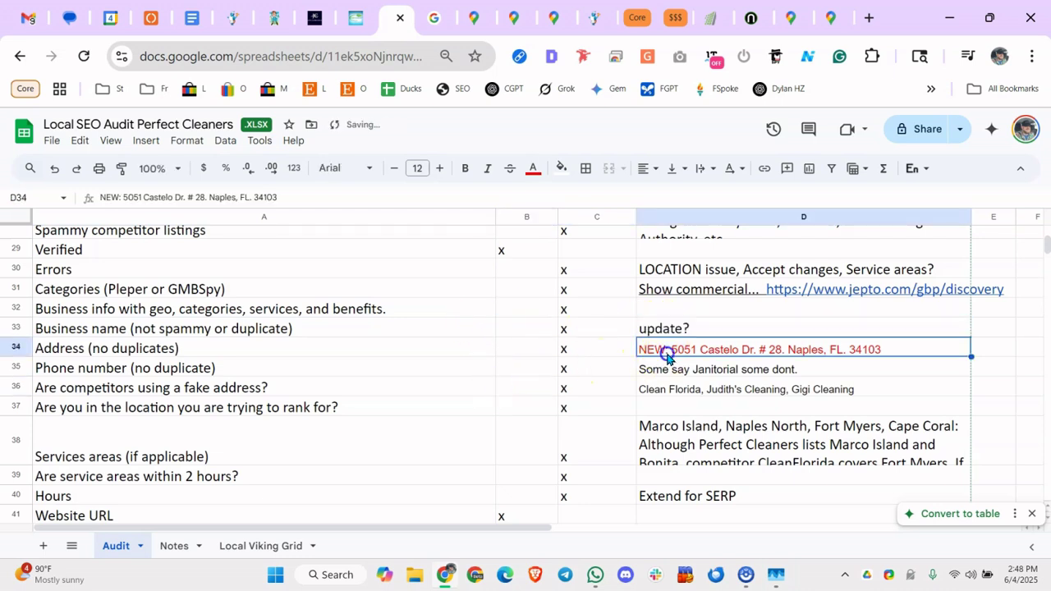
{"action": "left_click", "coordinate": [357, 369]}
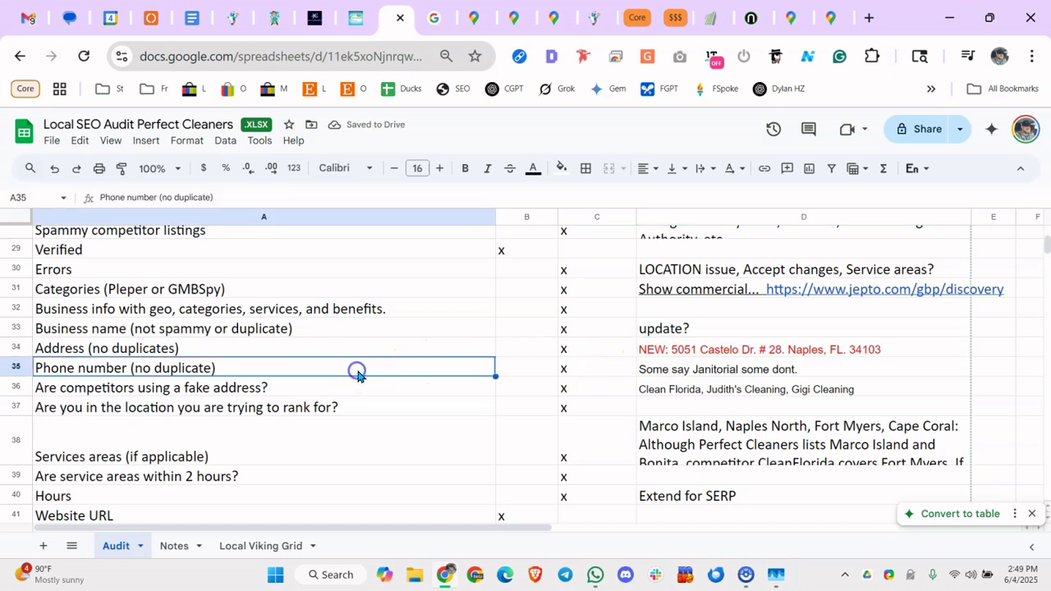
{"action": "left_click", "coordinate": [629, 371]}
{"action": "left_click", "coordinate": [675, 375]}
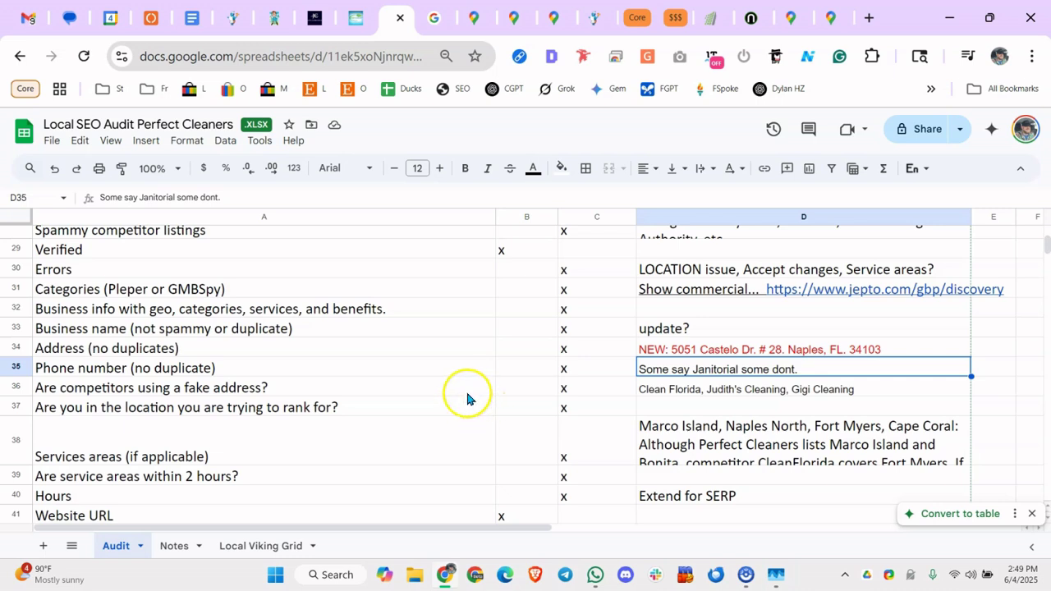
Review the row on competitors using a fake address and highlight Judith's Cleaning in its note
{"action": "left_click", "coordinate": [426, 398]}
{"action": "left_click", "coordinate": [684, 392]}
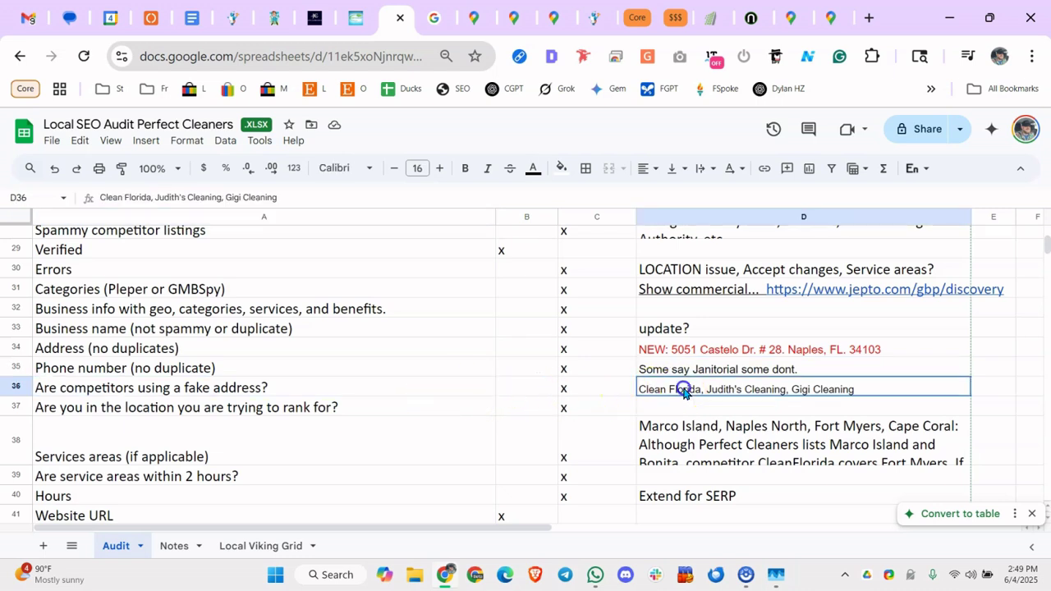
{"action": "left_click", "coordinate": [243, 386]}
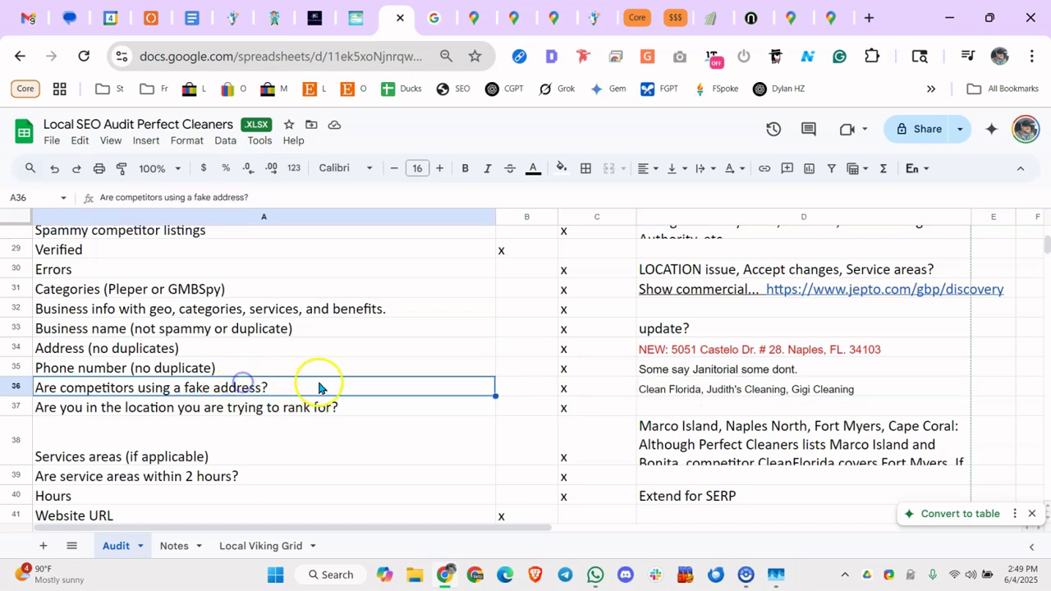
{"action": "left_click", "coordinate": [682, 394]}
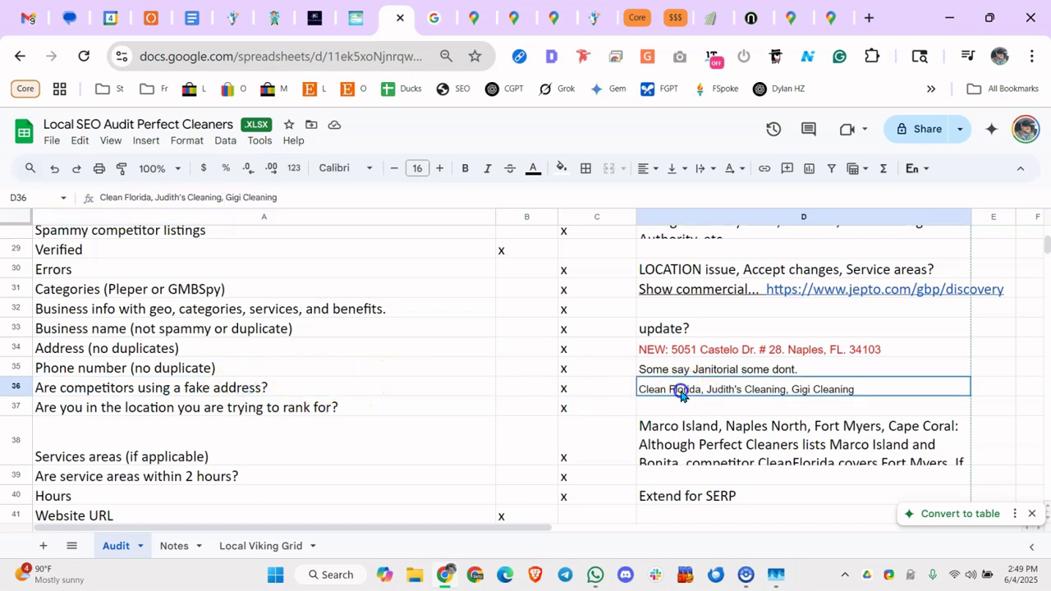
{"action": "double_click", "coordinate": [812, 391]}
{"action": "left_click", "coordinate": [829, 383]}
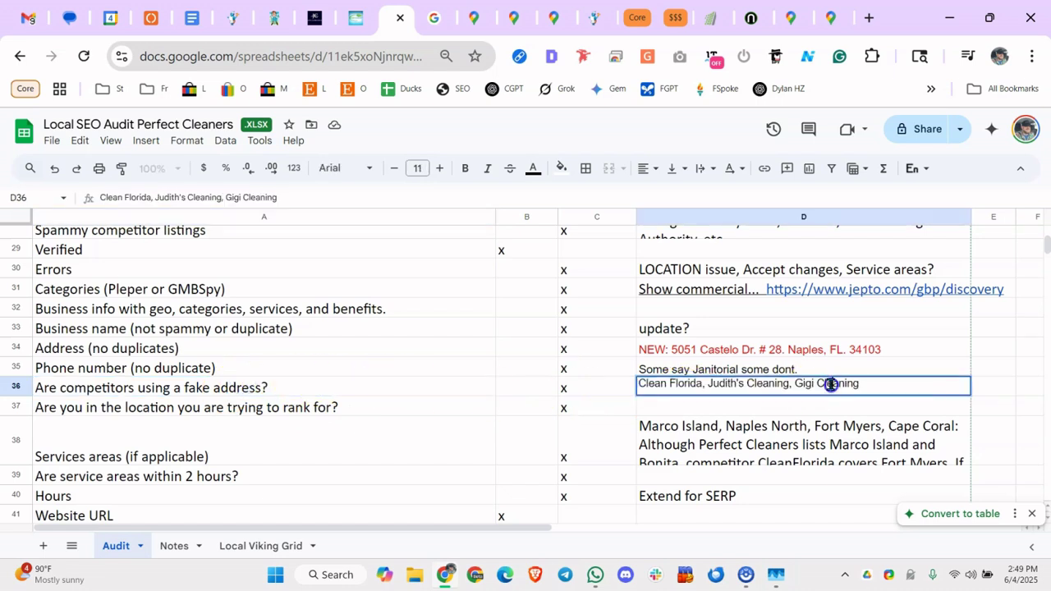
{"action": "left_click_drag", "start_coordinate": [709, 390], "coordinate": [774, 386]}
{"action": "left_click", "coordinate": [486, 385]}
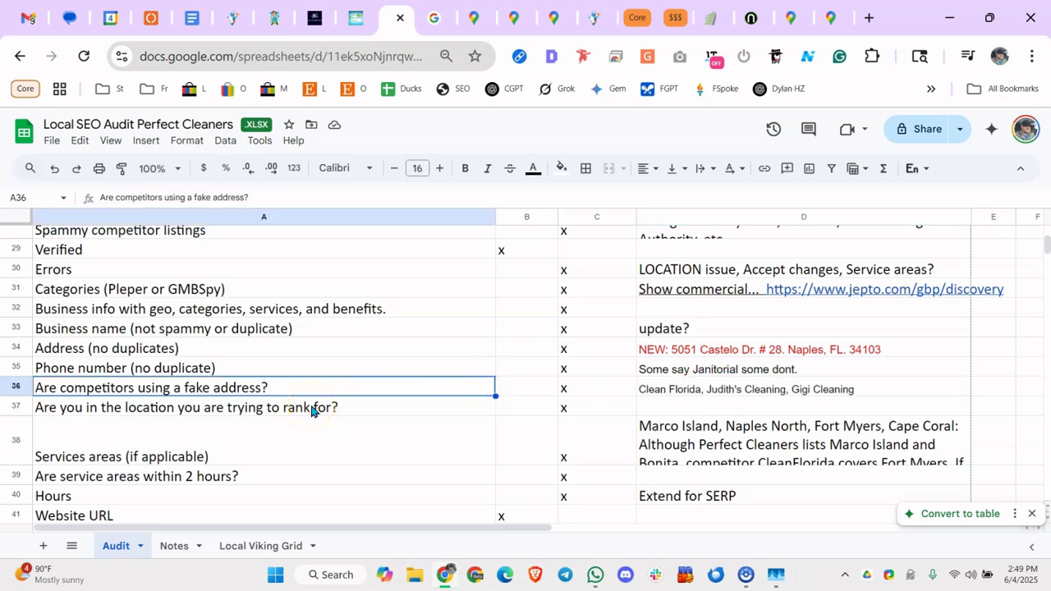
Review the row asking whether the business is in the location it is trying to rank for and select its mark
{"action": "left_click", "coordinate": [443, 412]}
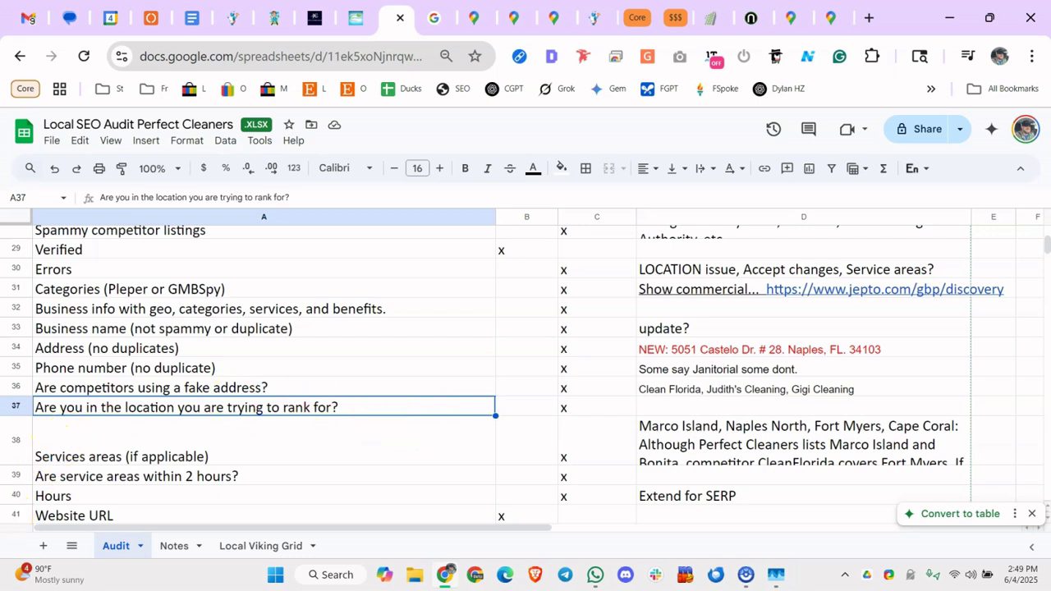
{"action": "left_click", "coordinate": [370, 387]}
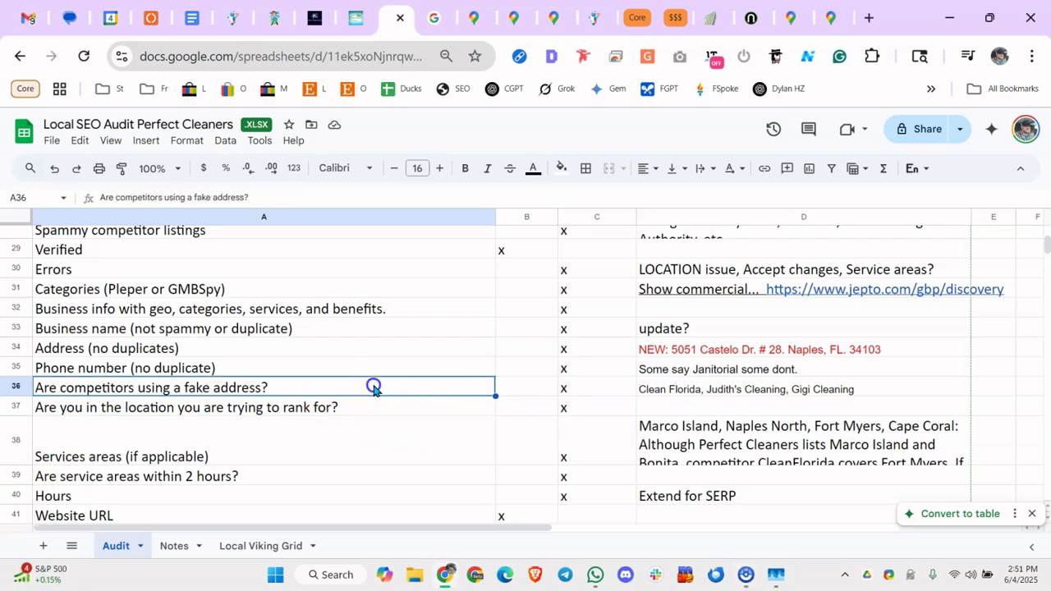
{"action": "left_click", "coordinate": [199, 413]}
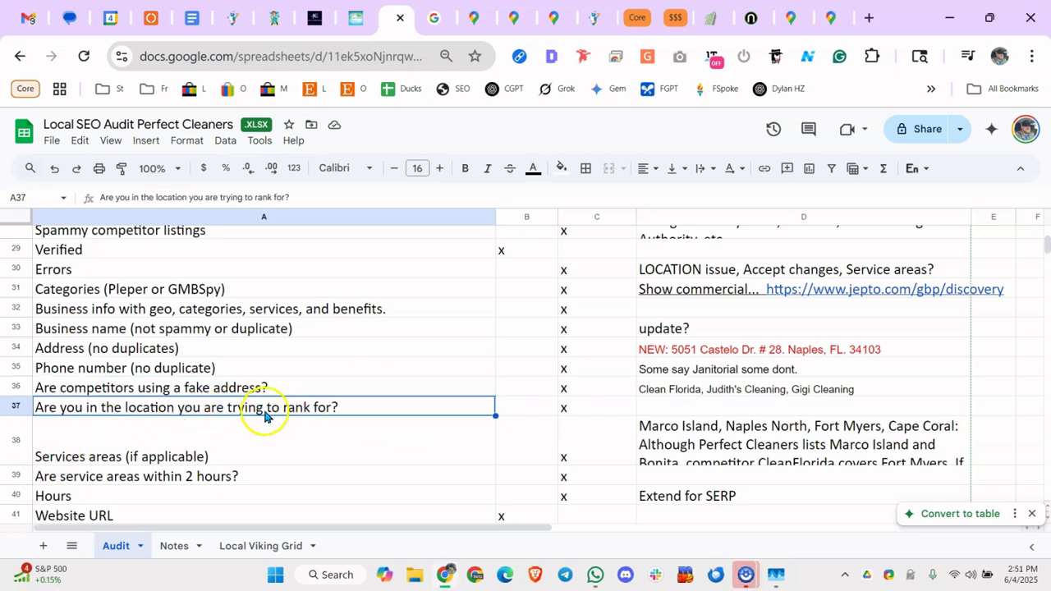
{"action": "left_click", "coordinate": [590, 410]}
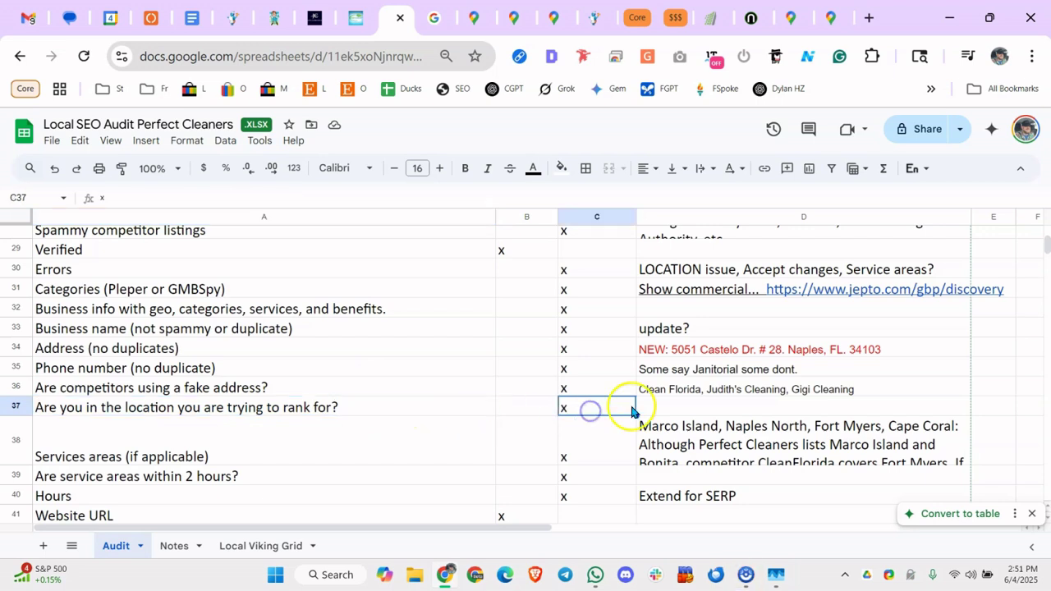
{"action": "mouse_move", "coordinate": [746, 572]}
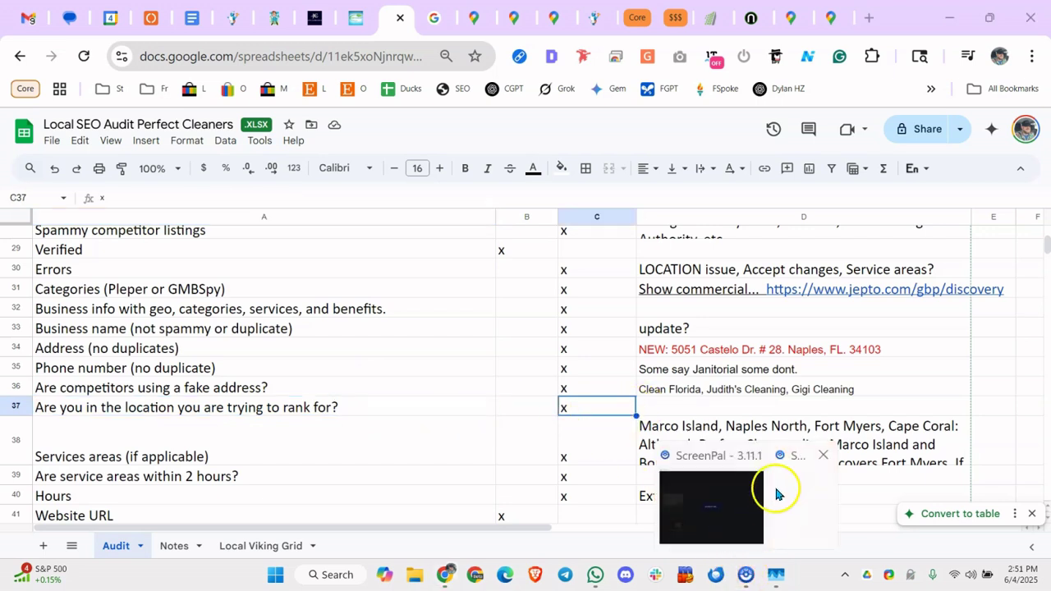
Highlight the first paragraph of the note in the service areas row and switch to the Perfect Cleaners website
{"action": "left_click", "coordinate": [374, 425]}
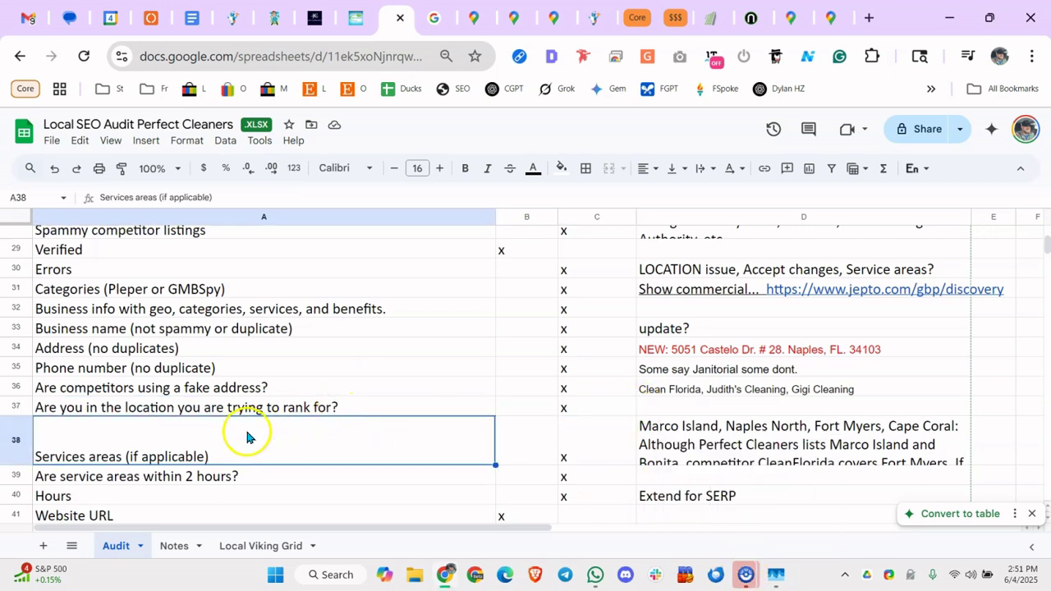
{"action": "triple_click", "coordinate": [841, 440]}
{"action": "double_click", "coordinate": [704, 438]}
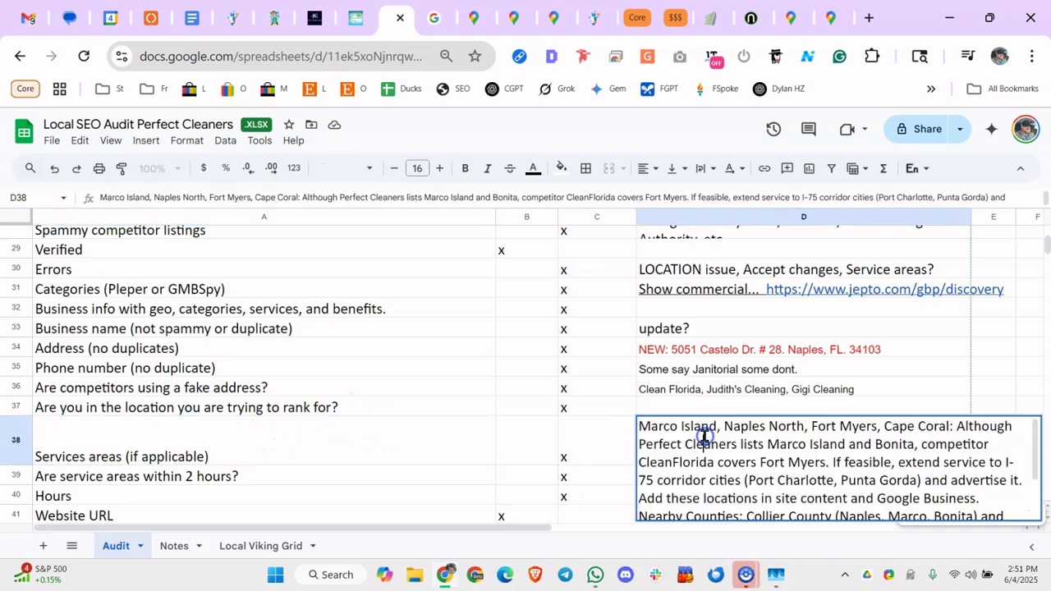
{"action": "triple_click", "coordinate": [704, 435]}
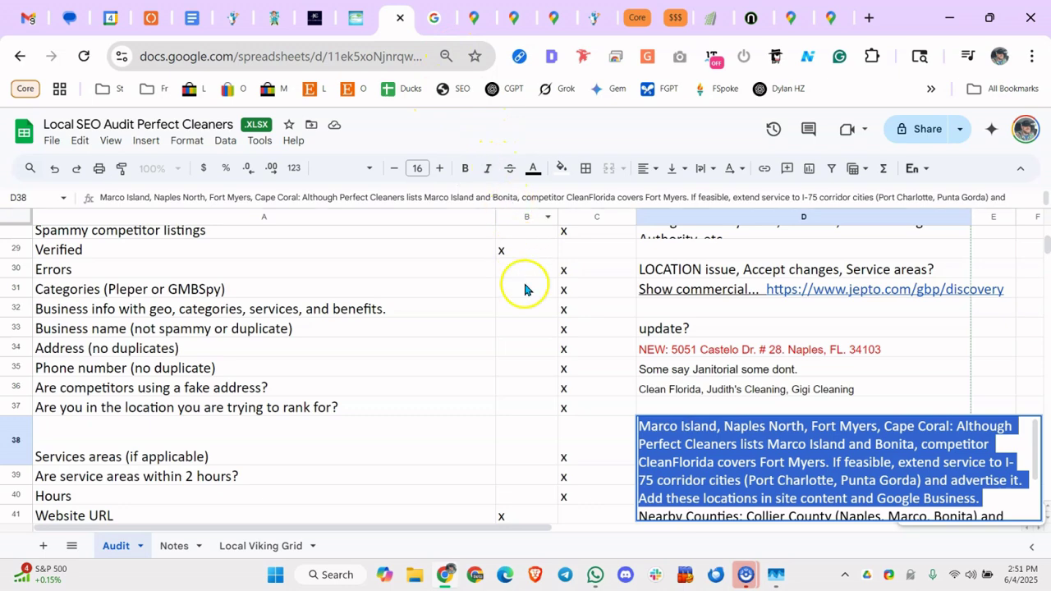
{"action": "left_click", "coordinate": [240, 17]}
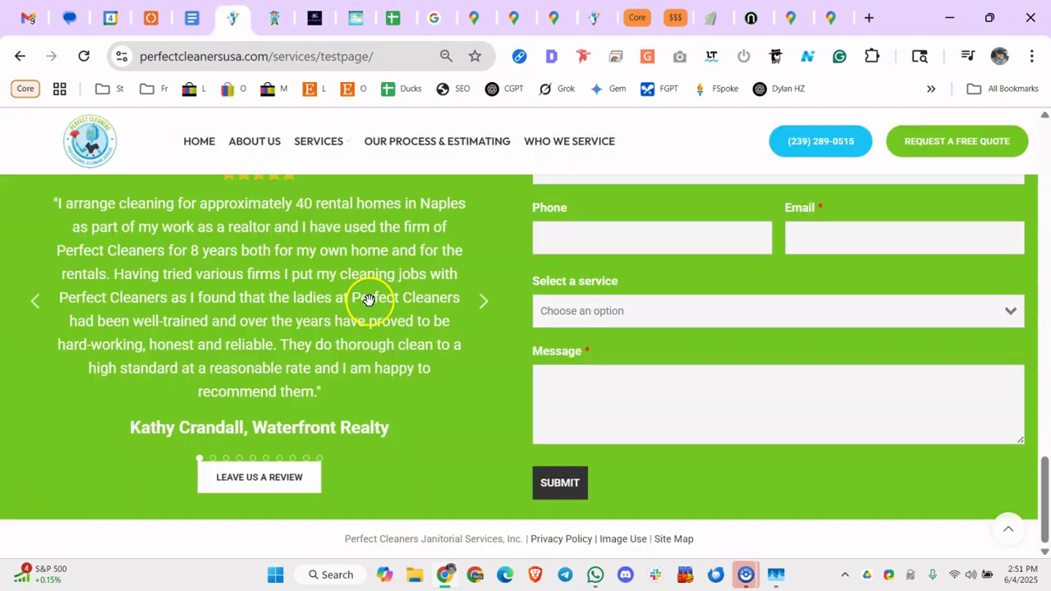
Highlight the Perfect Cleaners footer line and open mizakandpacetti.com in a new tab to view its footer
{"action": "left_click_drag", "start_coordinate": [405, 538], "coordinate": [733, 549]}
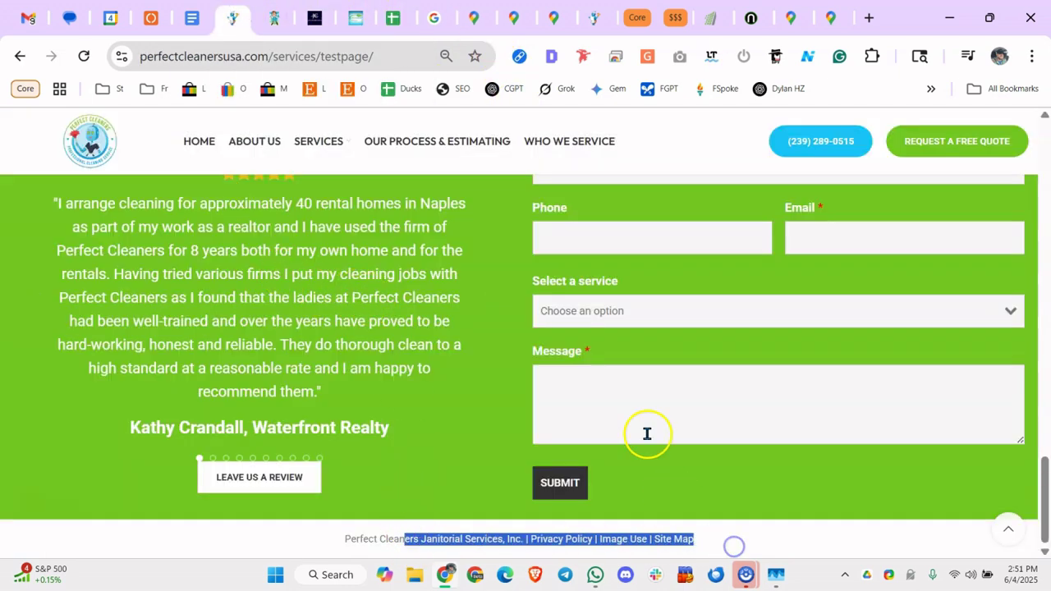
{"action": "left_click", "coordinate": [879, 21]}
{"action": "type", "text": "mizakandpacetti.com"}
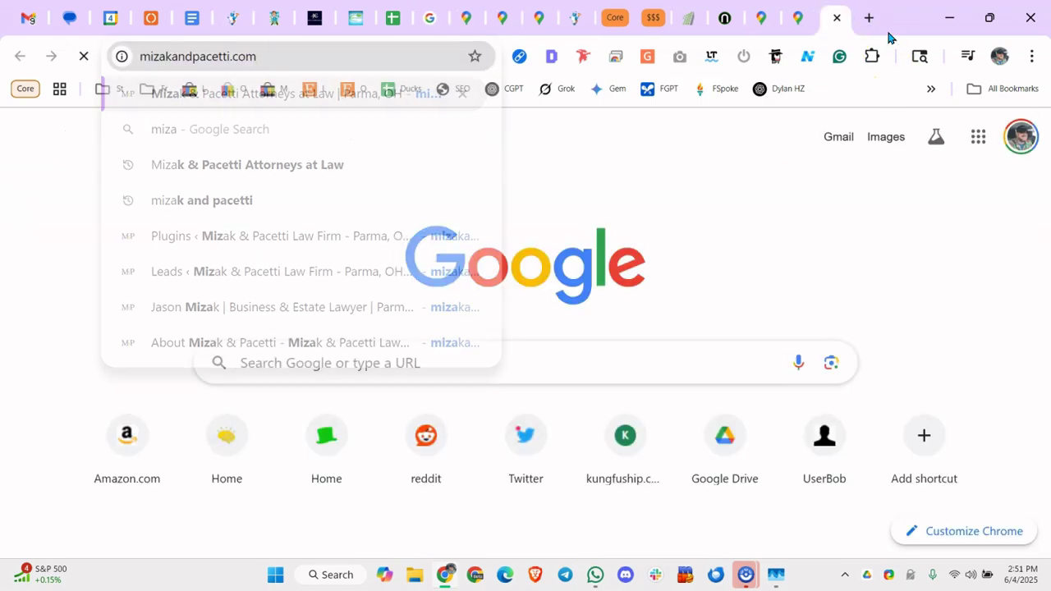
{"action": "key", "text": "Return"}
{"action": "scroll", "coordinate": [793, 321], "scroll_direction": "down", "scroll_amount": 20}
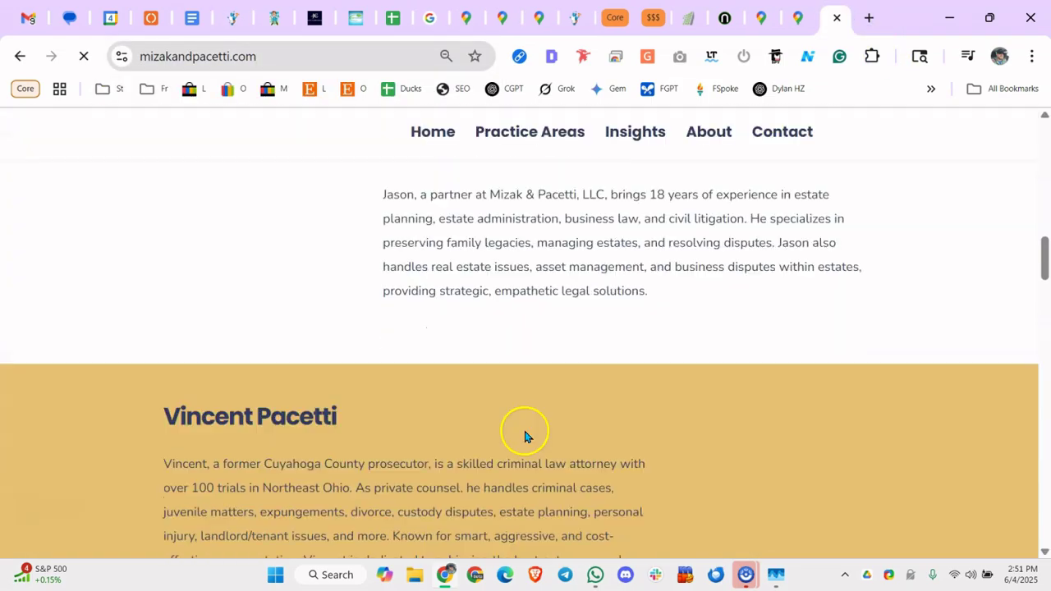
{"action": "scroll", "coordinate": [483, 438], "scroll_direction": "down", "scroll_amount": 2}
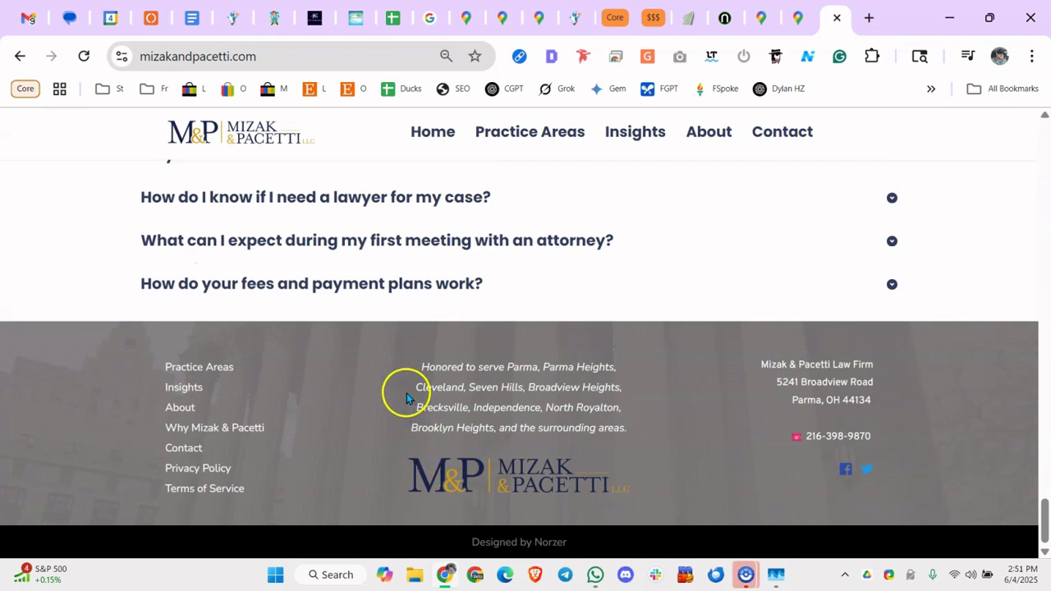
Highlight the served-areas text and the word Parma in the law firm's footer and open a blank browser tab
{"action": "left_click_drag", "start_coordinate": [411, 361], "coordinate": [672, 417]}
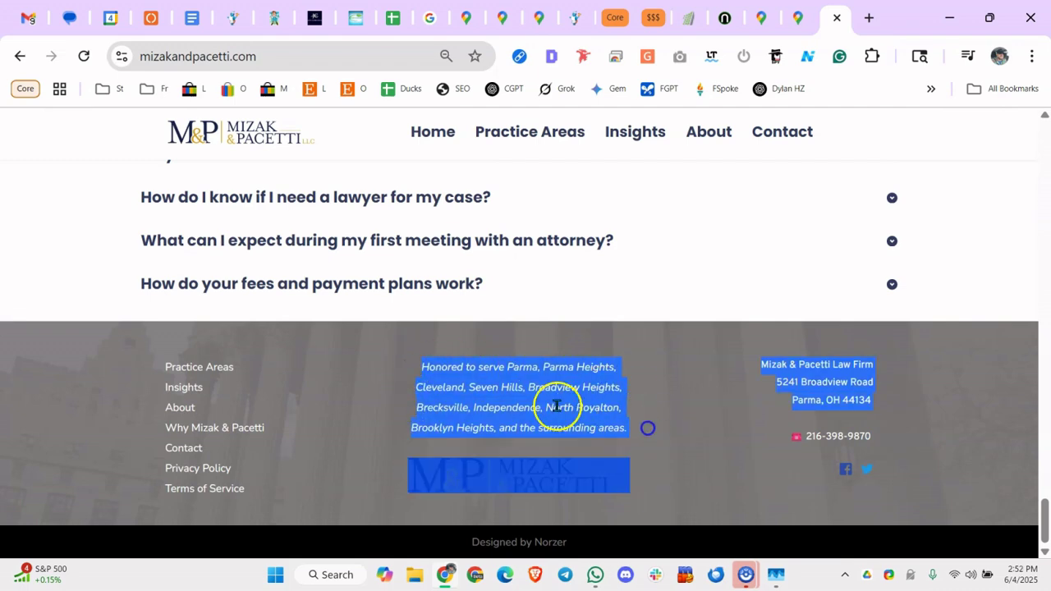
{"action": "left_click", "coordinate": [488, 374]}
{"action": "triple_click", "coordinate": [514, 365]}
{"action": "left_click", "coordinate": [516, 366]}
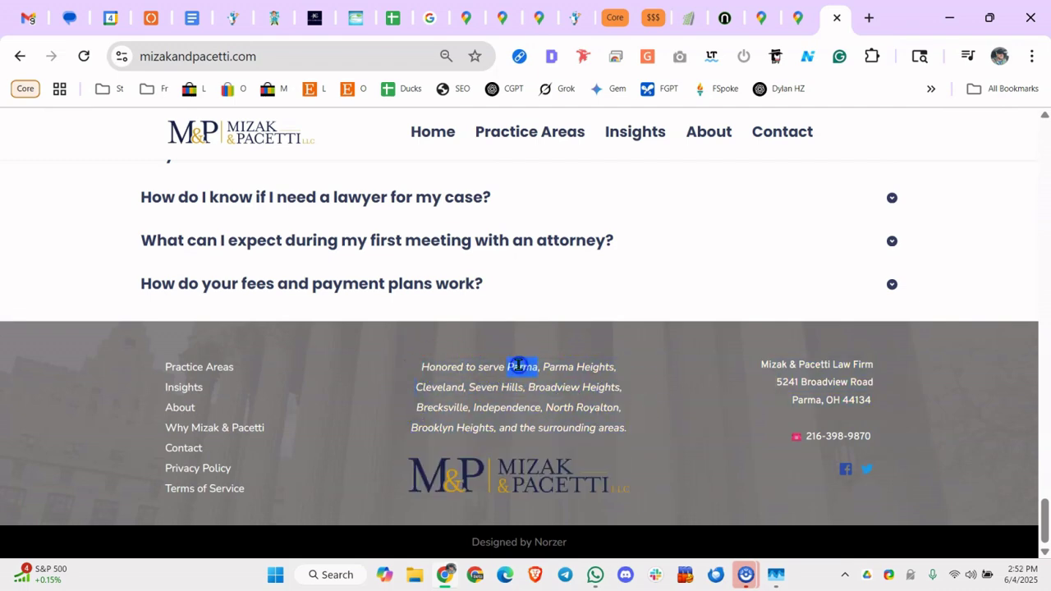
{"action": "triple_click", "coordinate": [517, 365]}
{"action": "key", "text": "ctrl+t"}
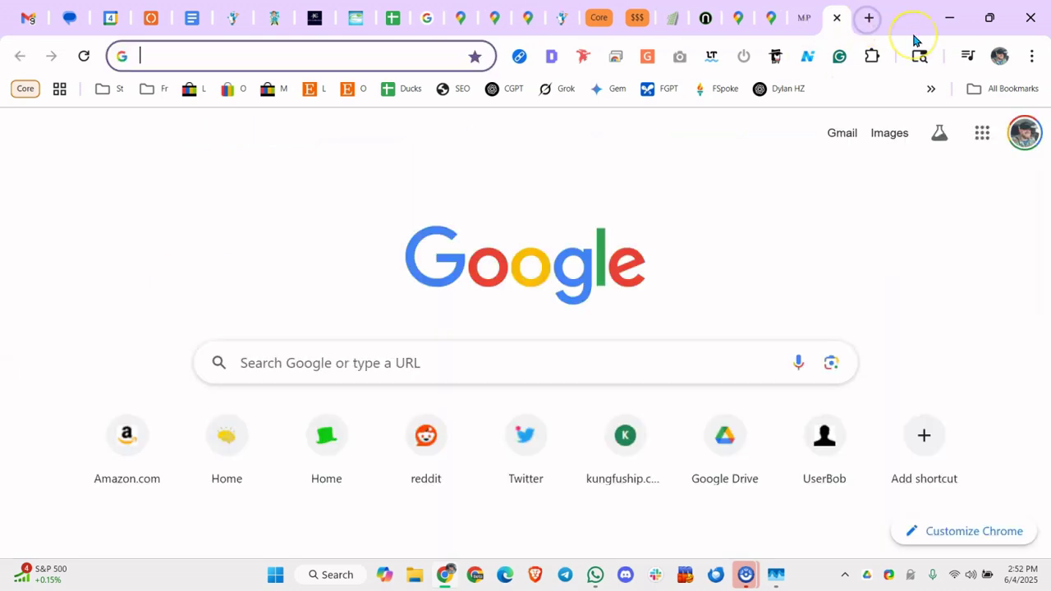
{"action": "type", "text": "d"}
{"action": "key", "text": "BackSpace"}
{"action": "key", "text": "BackSpace"}
{"action": "type", "text": "p"}
{"action": "key", "text": "BackSpace"}
{"action": "type", "text": "picklock se"}
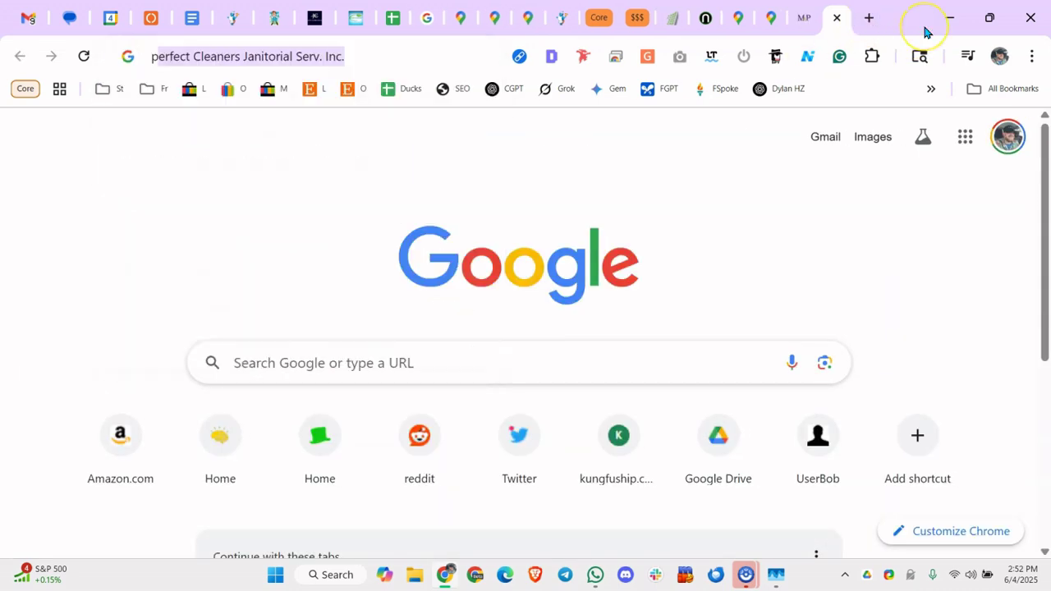
{"action": "type", "text": "v"}
{"action": "key", "text": "BackSpace"}
{"action": "type", "text": "r"}
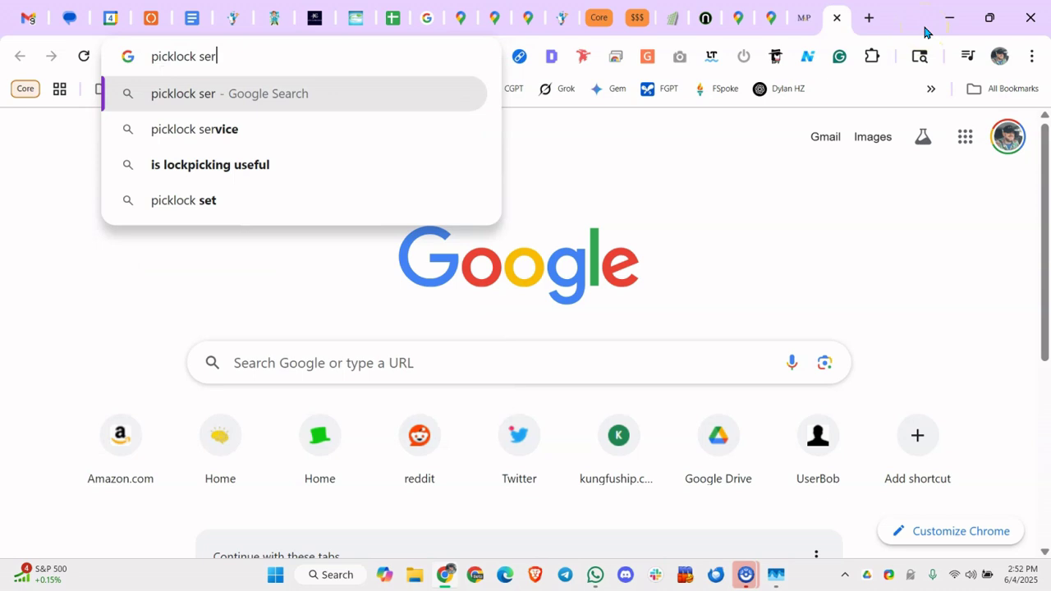
{"action": "type", "text": "i"}
{"action": "key", "text": "ctrl+a"}
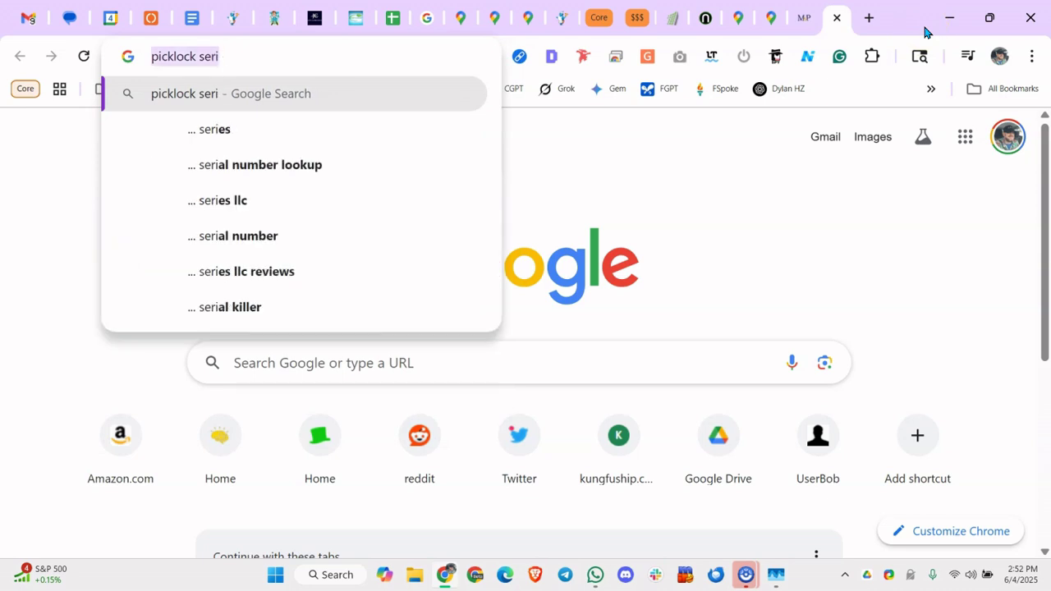
Search Google for "plumber houston" and open the Roto-Rooter Houston result from the organic listings
{"action": "type", "text": "plumber "}
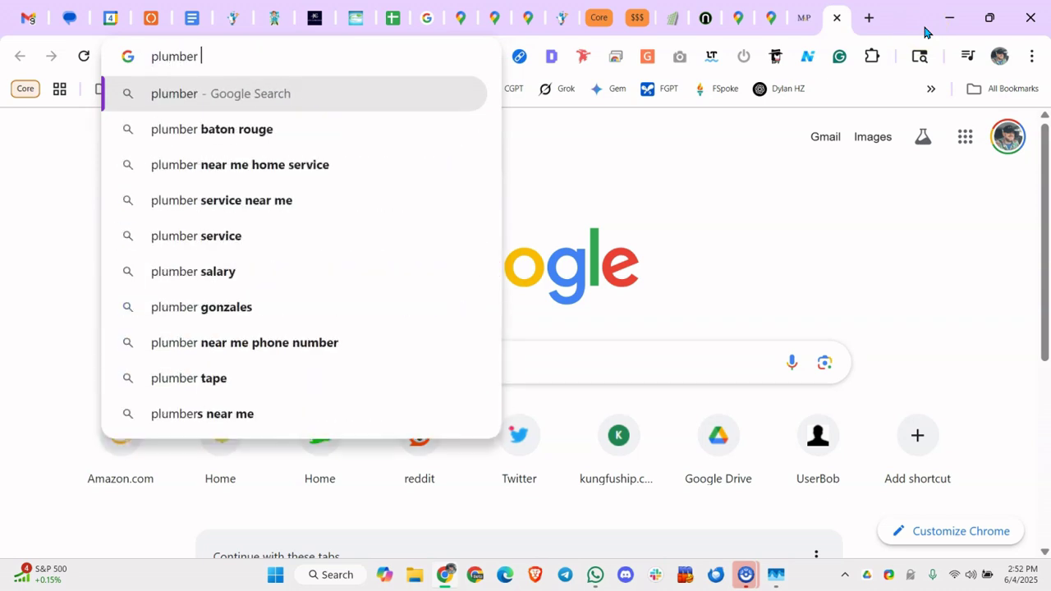
{"action": "type", "text": "houston"}
{"action": "key", "text": "Return"}
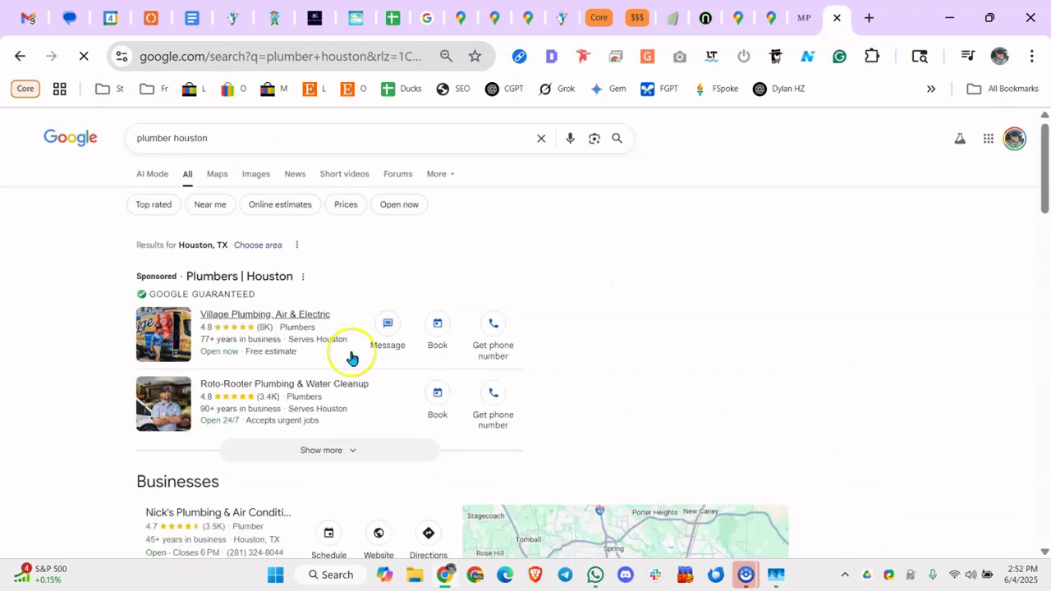
{"action": "scroll", "coordinate": [350, 357], "scroll_direction": "down", "scroll_amount": 8}
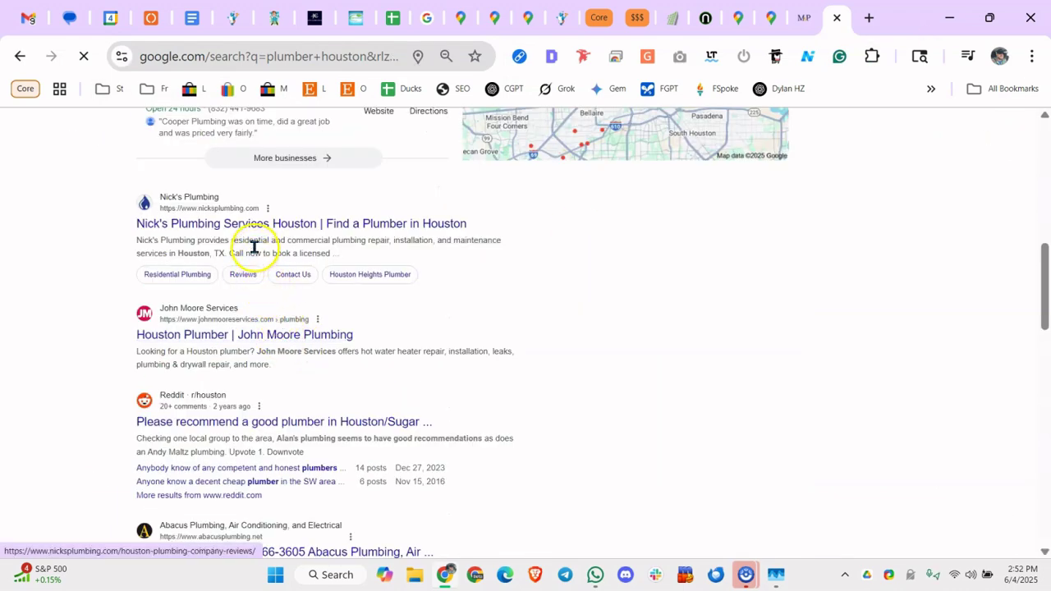
{"action": "scroll", "coordinate": [254, 246], "scroll_direction": "down", "scroll_amount": 3}
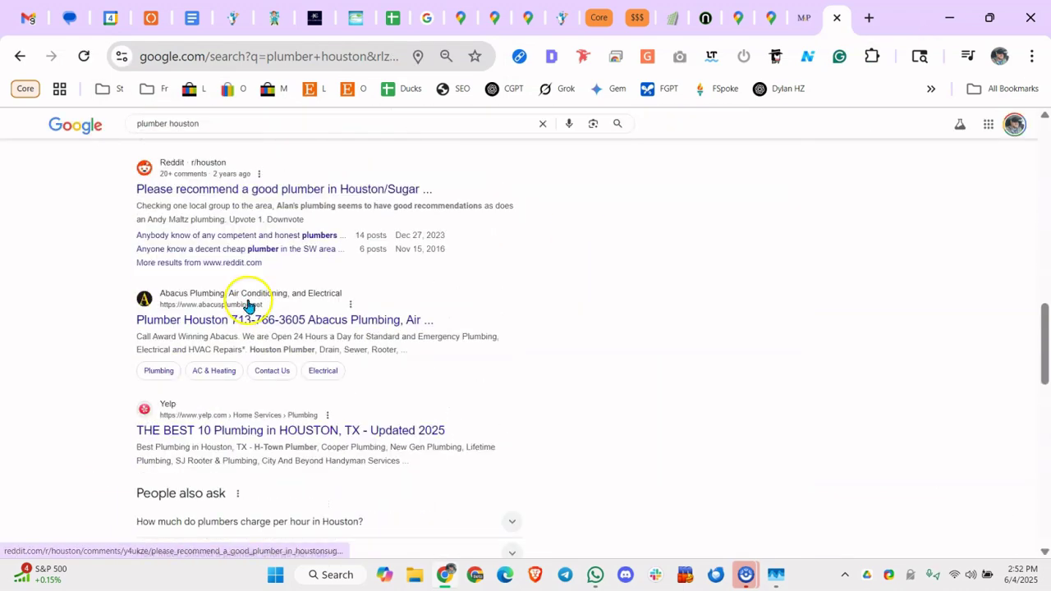
{"action": "scroll", "coordinate": [251, 316], "scroll_direction": "down", "scroll_amount": 6}
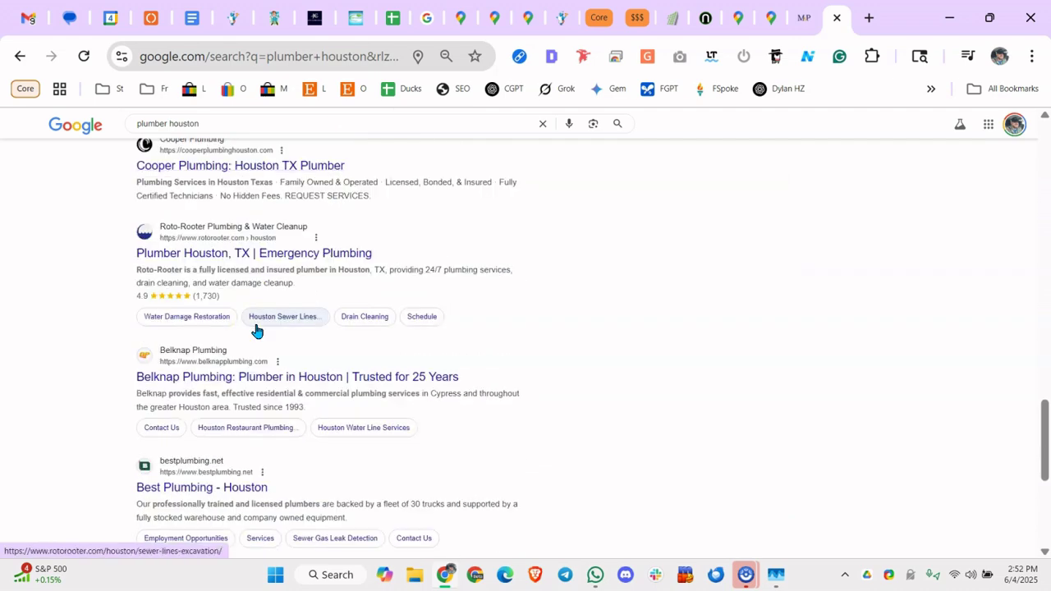
{"action": "left_click", "coordinate": [254, 252]}
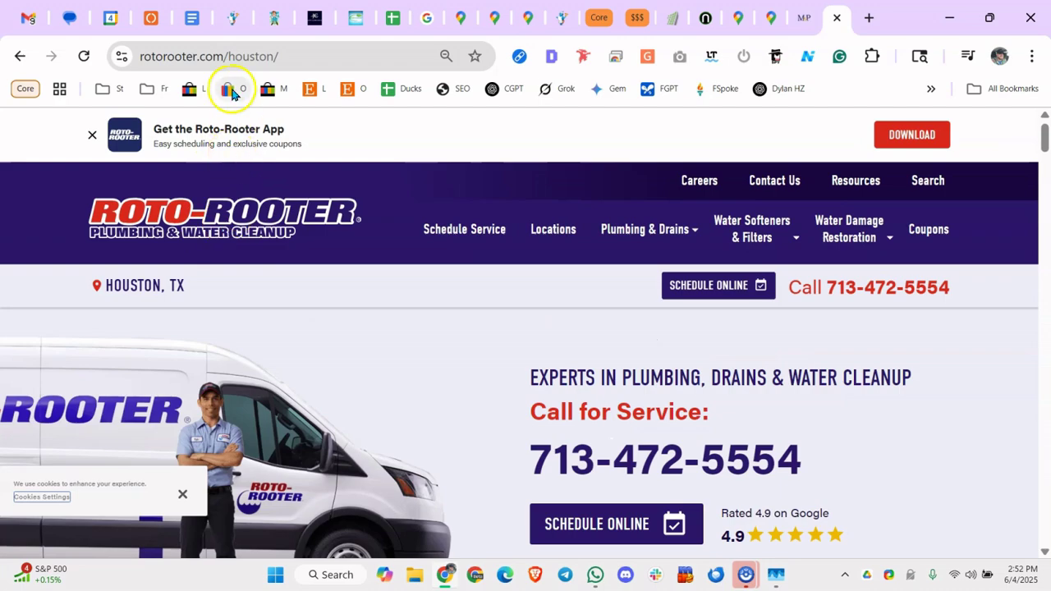
Highlight the Houston part of the Roto-Rooter URL, examine the location page's content and return to the search results
{"action": "double_click", "coordinate": [238, 56]}
{"action": "scroll", "coordinate": [446, 348], "scroll_direction": "down", "scroll_amount": 4}
{"action": "scroll", "coordinate": [412, 331], "scroll_direction": "up", "scroll_amount": 4}
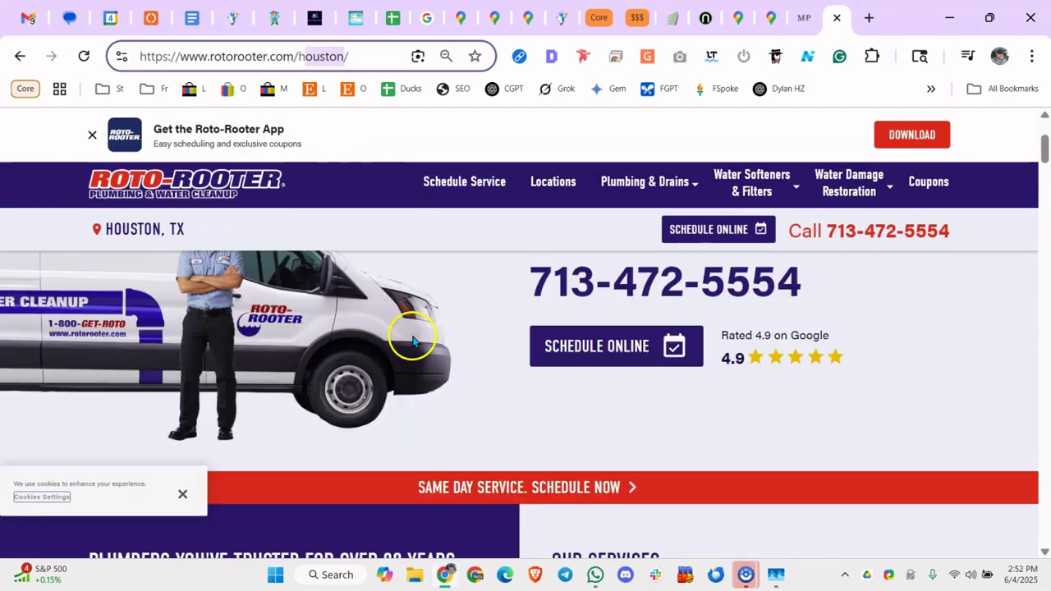
{"action": "scroll", "coordinate": [342, 242], "scroll_direction": "down", "scroll_amount": 10}
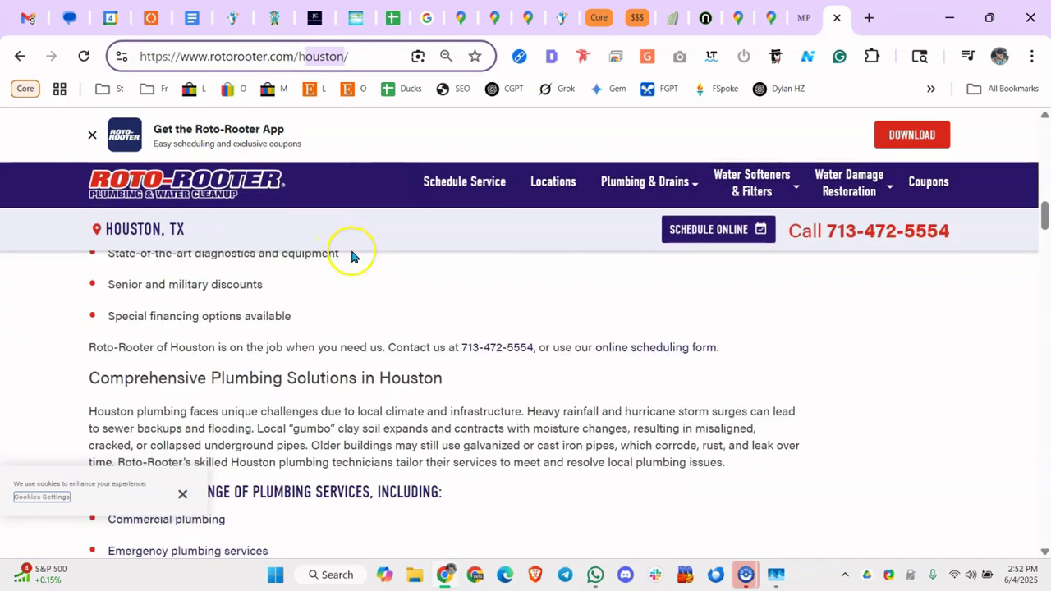
{"action": "scroll", "coordinate": [359, 269], "scroll_direction": "up", "scroll_amount": 15}
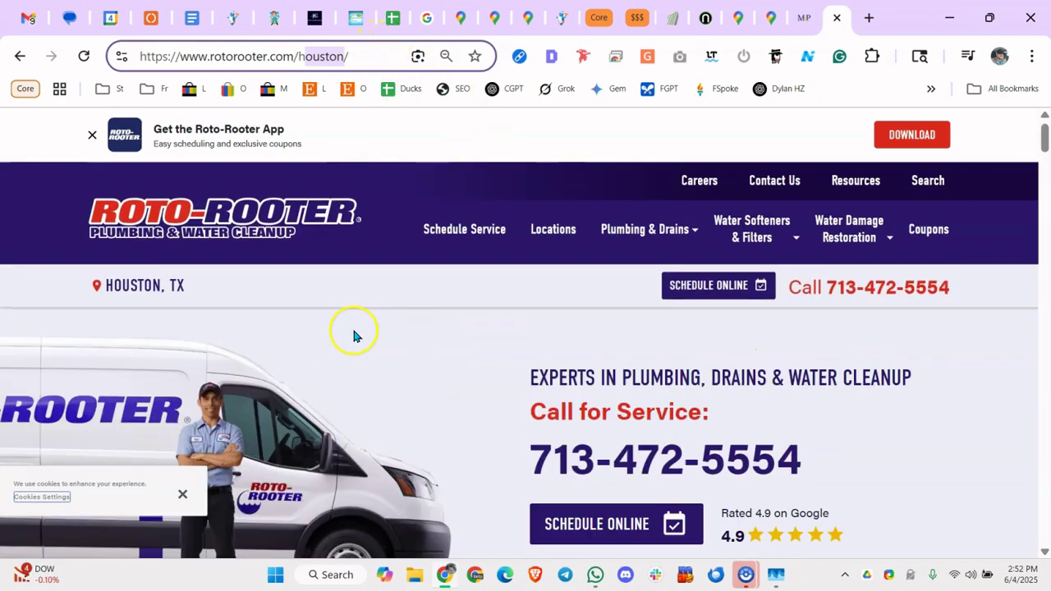
{"action": "key", "text": "alt+Left"}
Return to the audit spreadsheet and read through the full note in the service areas row
{"action": "left_click", "coordinate": [369, 16]}
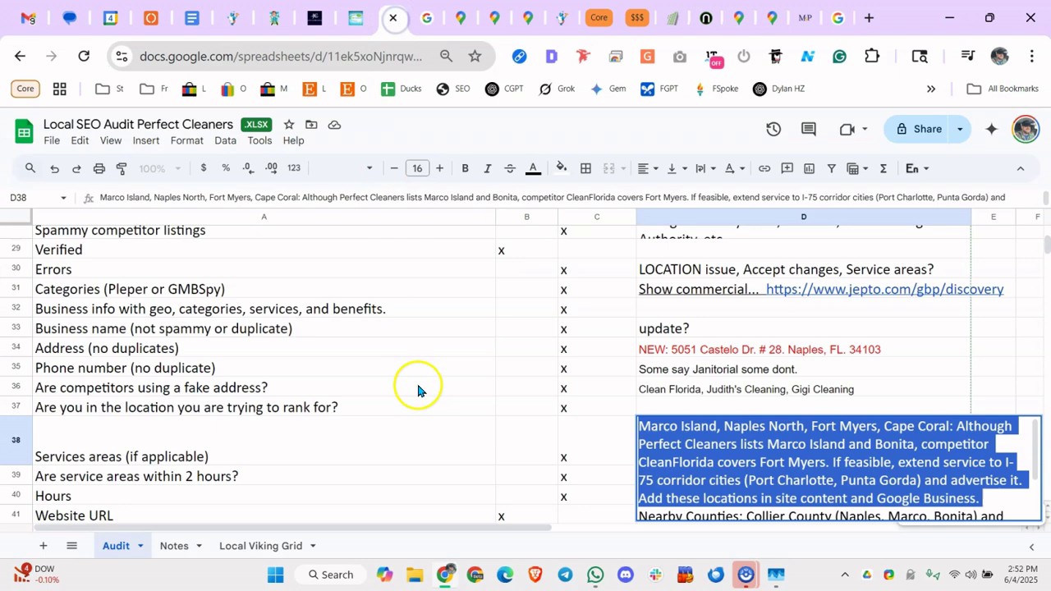
{"action": "left_click", "coordinate": [393, 333]}
{"action": "left_click", "coordinate": [678, 454]}
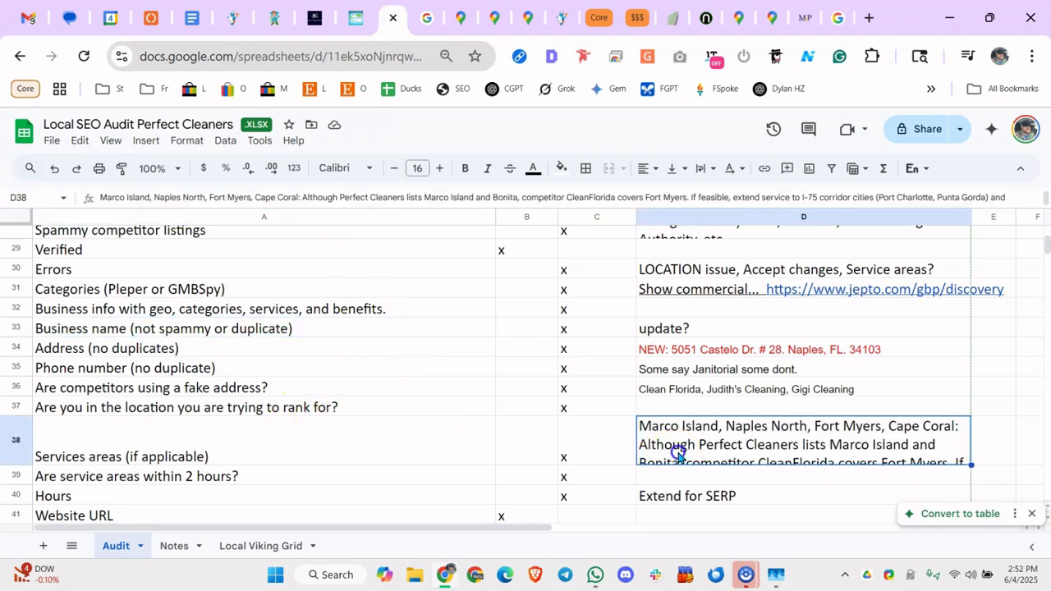
{"action": "double_click", "coordinate": [677, 453]}
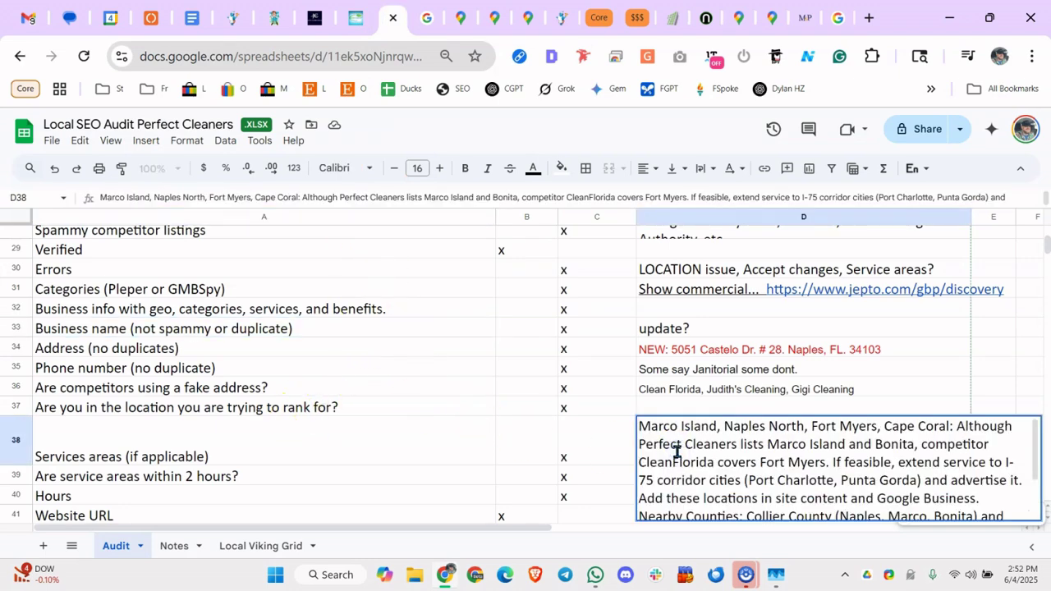
{"action": "scroll", "coordinate": [677, 451], "scroll_direction": "down", "scroll_amount": 2}
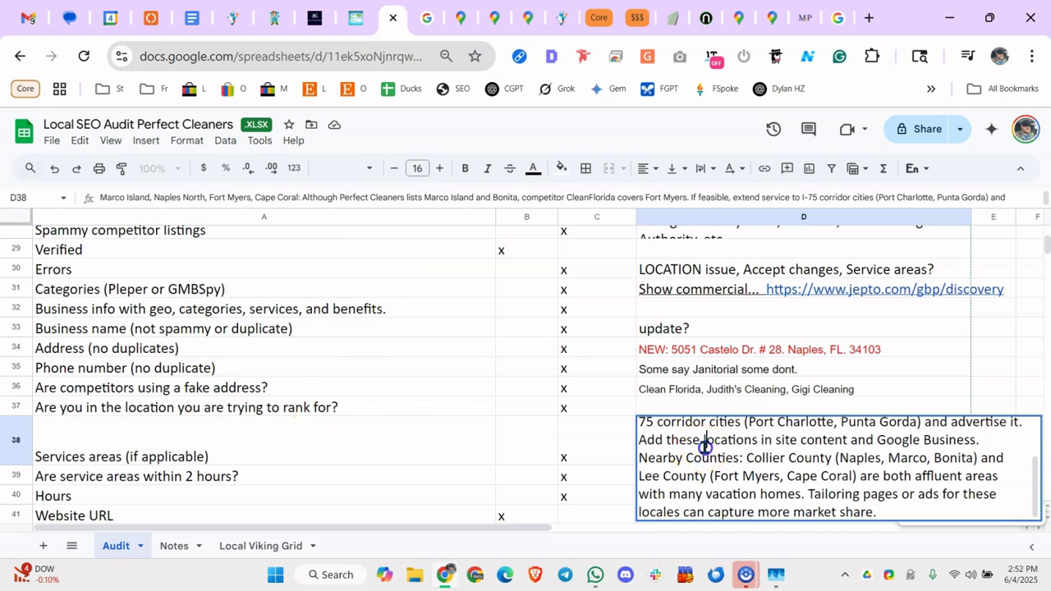
{"action": "scroll", "coordinate": [703, 447], "scroll_direction": "up", "scroll_amount": 2}
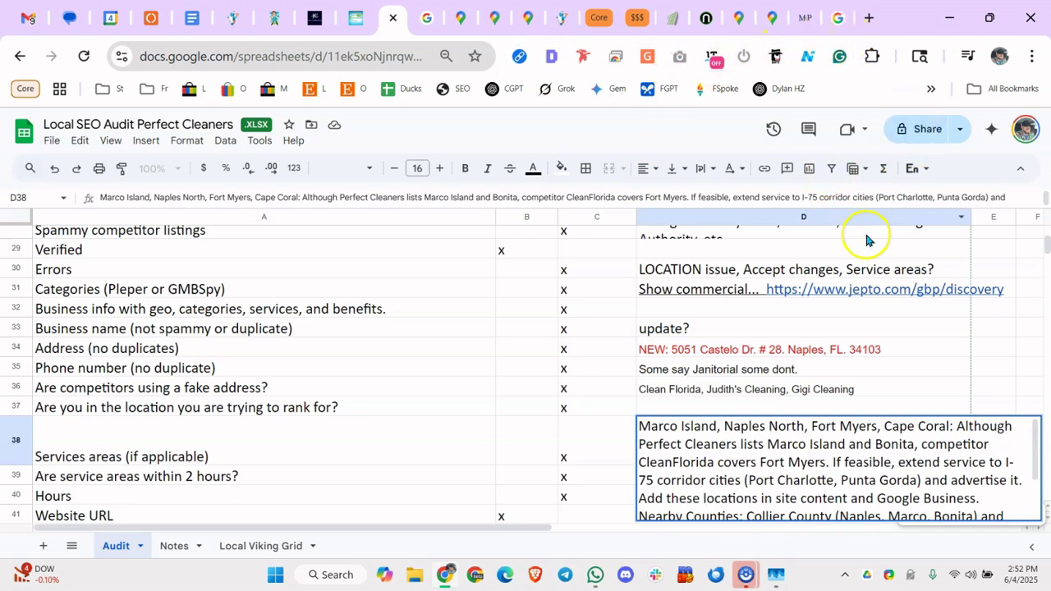
Search Google in a new tab for "what are the main neighborhoods in naples" and highlight neighborhood names in the AI Overview
{"action": "left_click", "coordinate": [869, 18]}
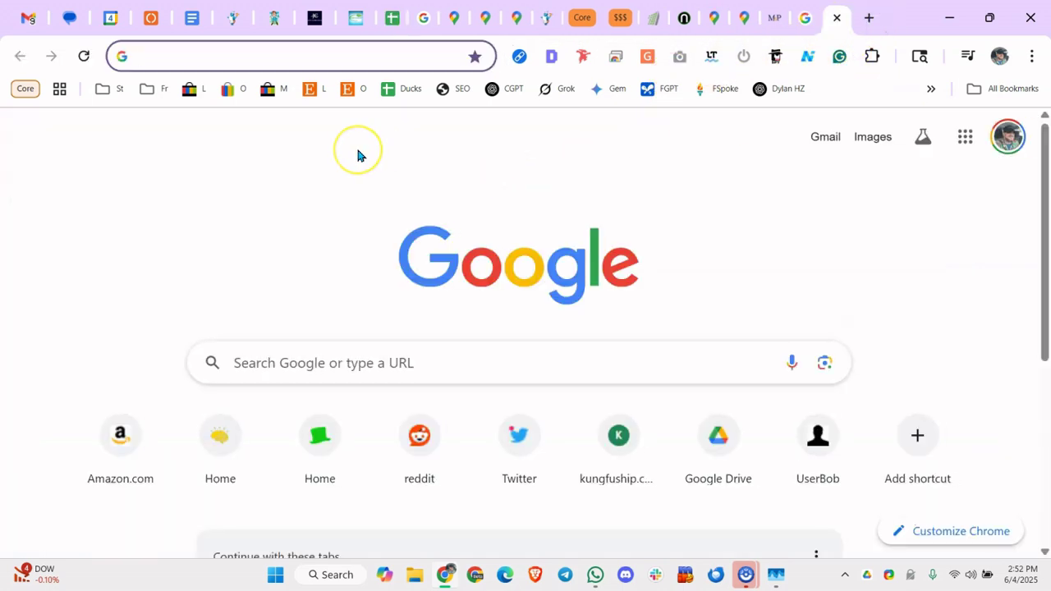
{"action": "type", "text": "what are the "}
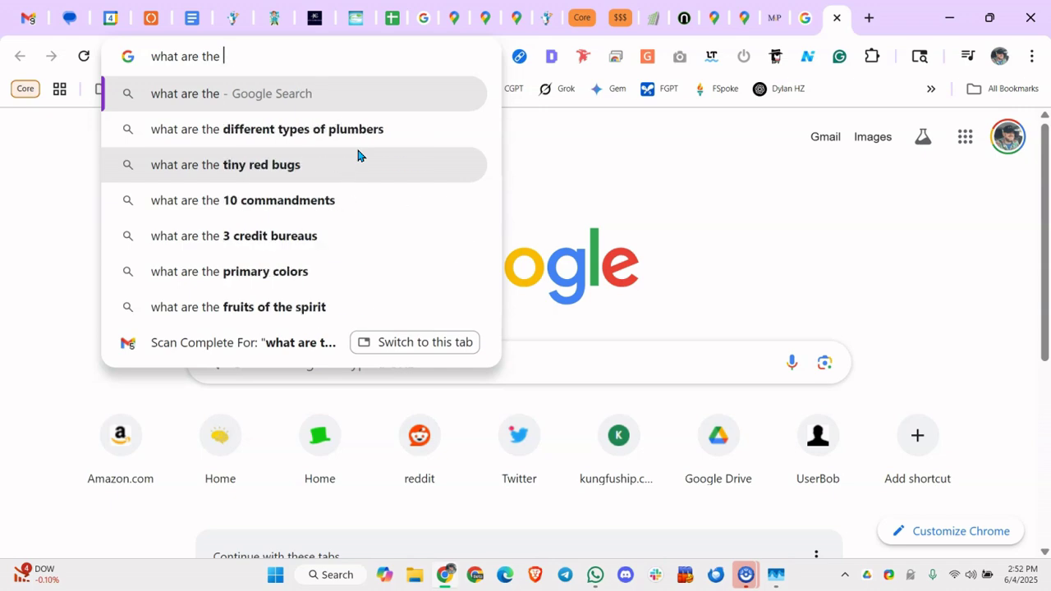
{"action": "type", "text": "main neighbor"}
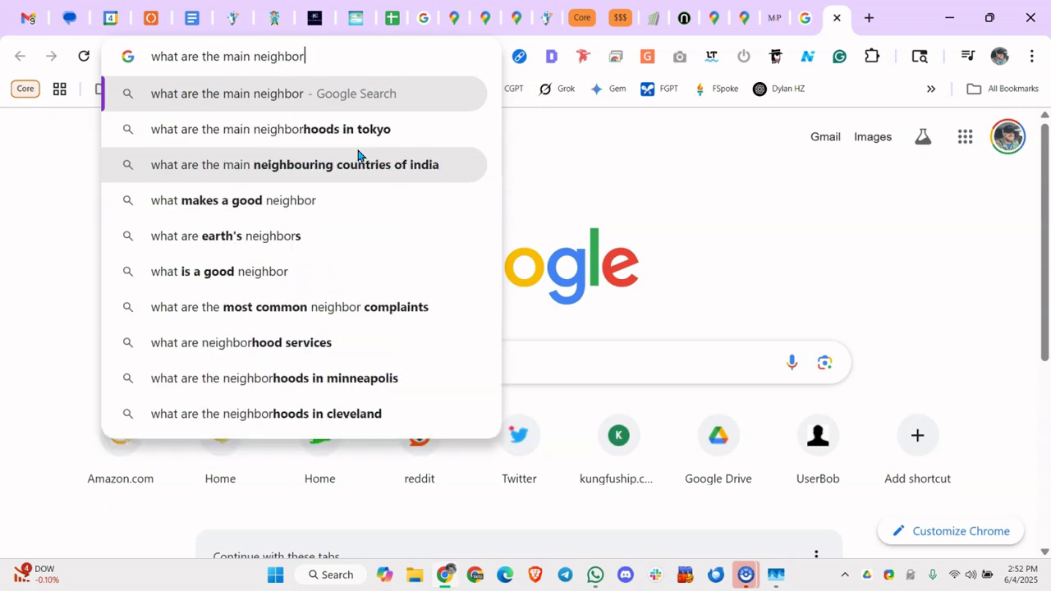
{"action": "type", "text": "hoods in naples"}
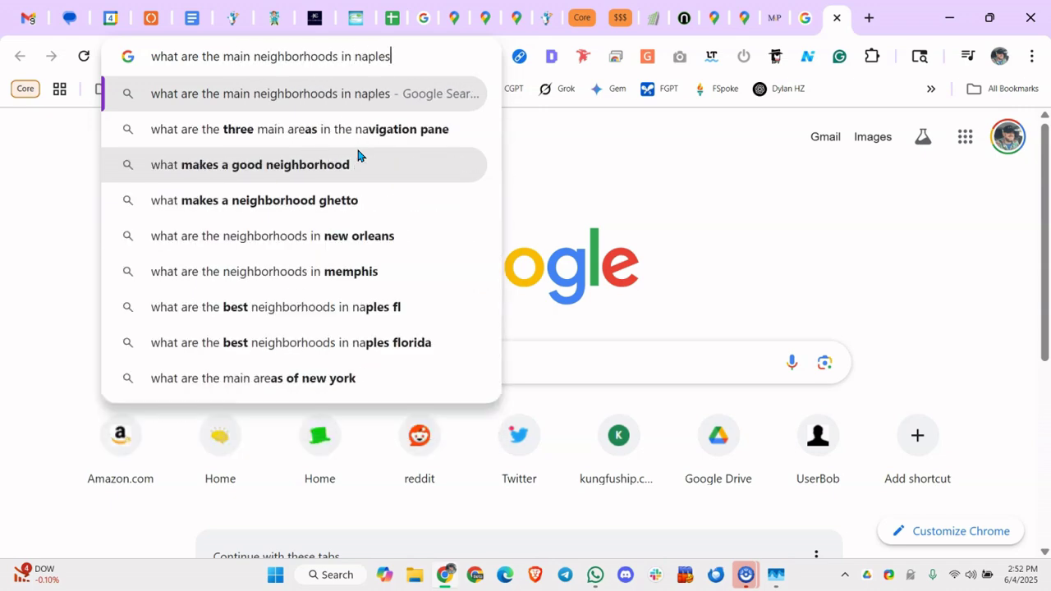
{"action": "key", "text": "Return"}
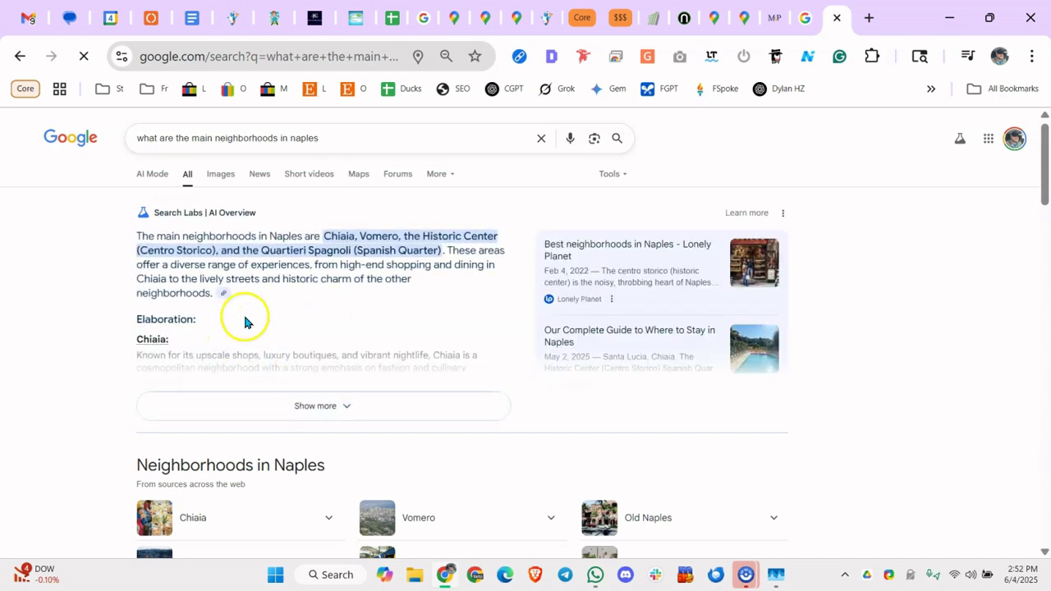
{"action": "double_click", "coordinate": [340, 238]}
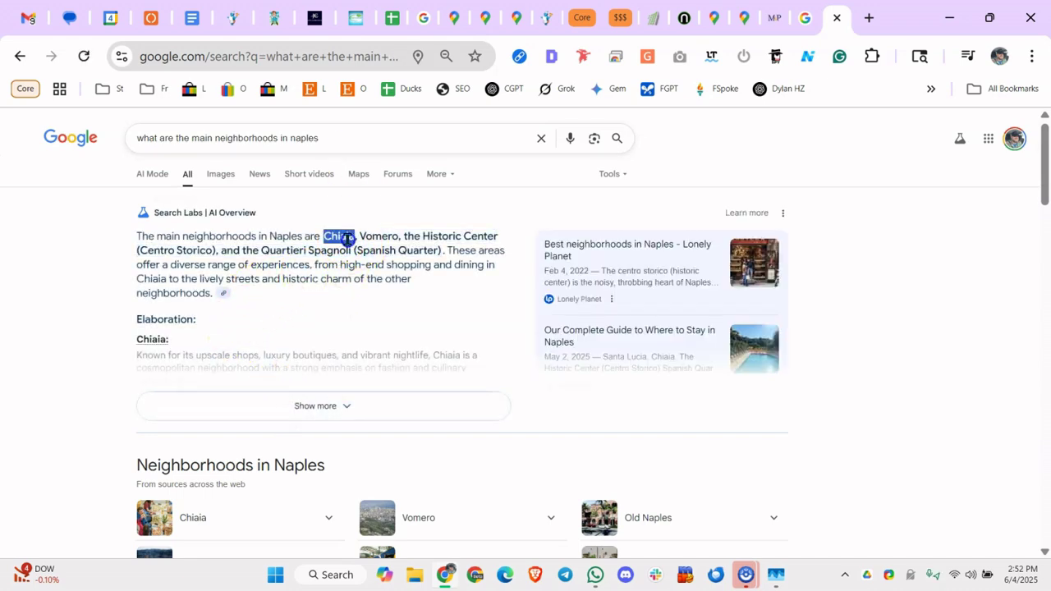
{"action": "left_click_drag", "start_coordinate": [362, 237], "coordinate": [399, 244]}
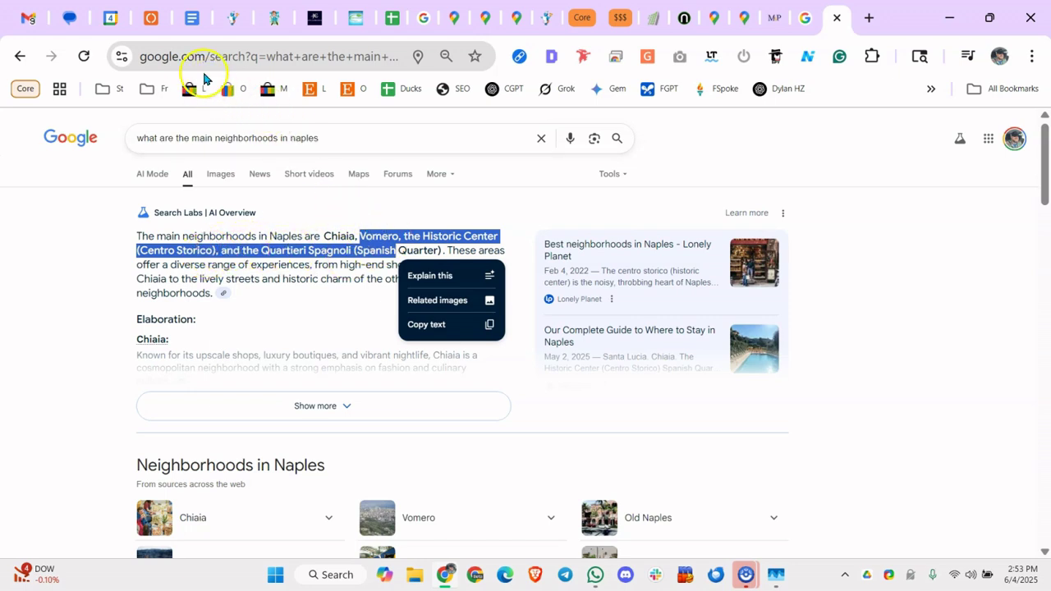
Return to the audit spreadsheet, review the row asking whether service areas are within 2 hours and select its mark
{"action": "left_click", "coordinate": [391, 17]}
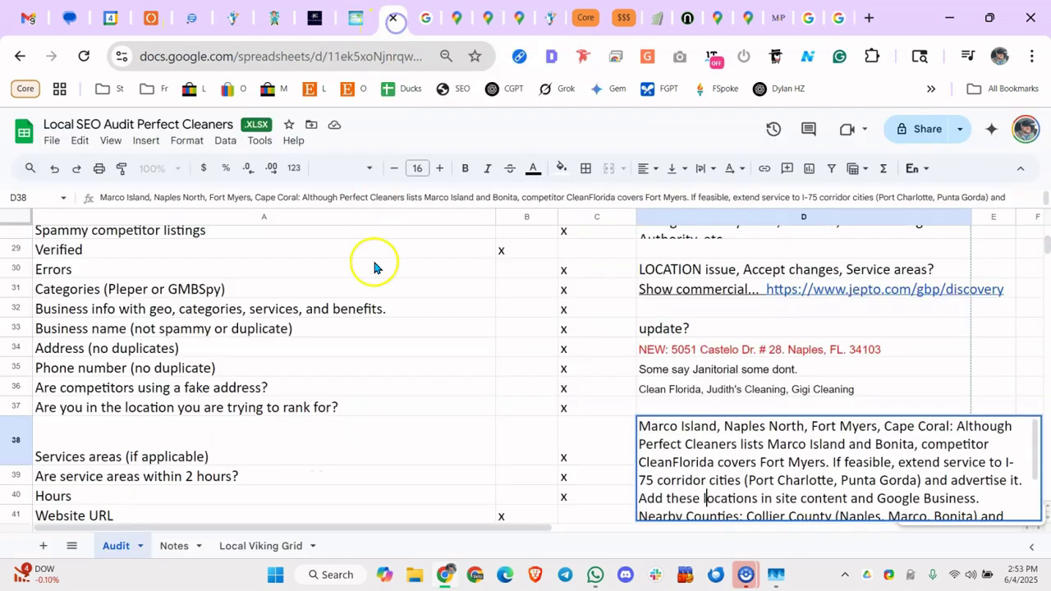
{"action": "left_click", "coordinate": [277, 371]}
{"action": "scroll", "coordinate": [340, 387], "scroll_direction": "down", "scroll_amount": 1}
{"action": "left_click", "coordinate": [211, 386]}
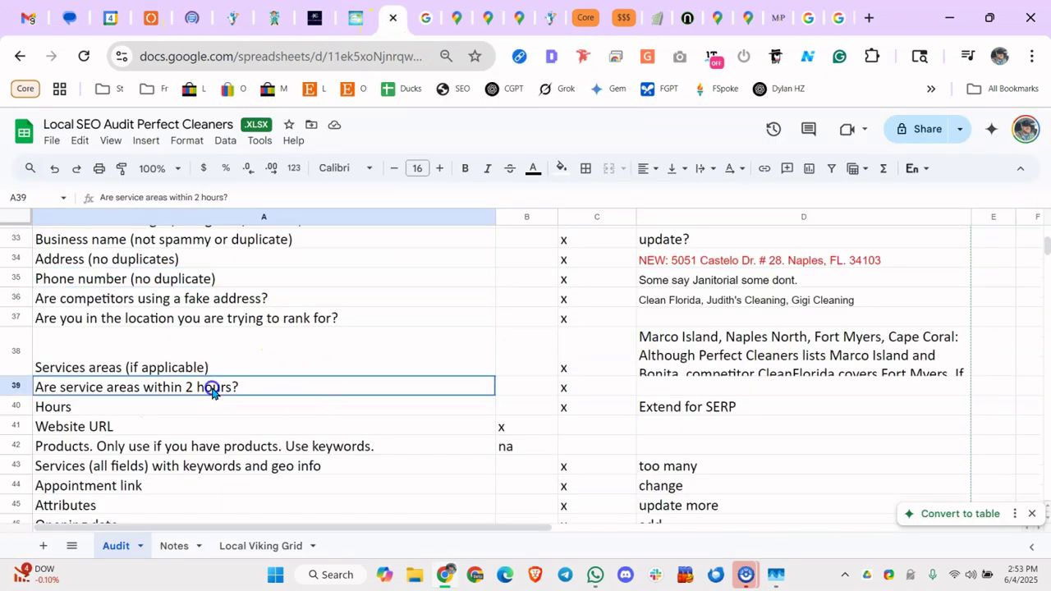
{"action": "left_click", "coordinate": [241, 369]}
{"action": "left_click", "coordinate": [248, 394]}
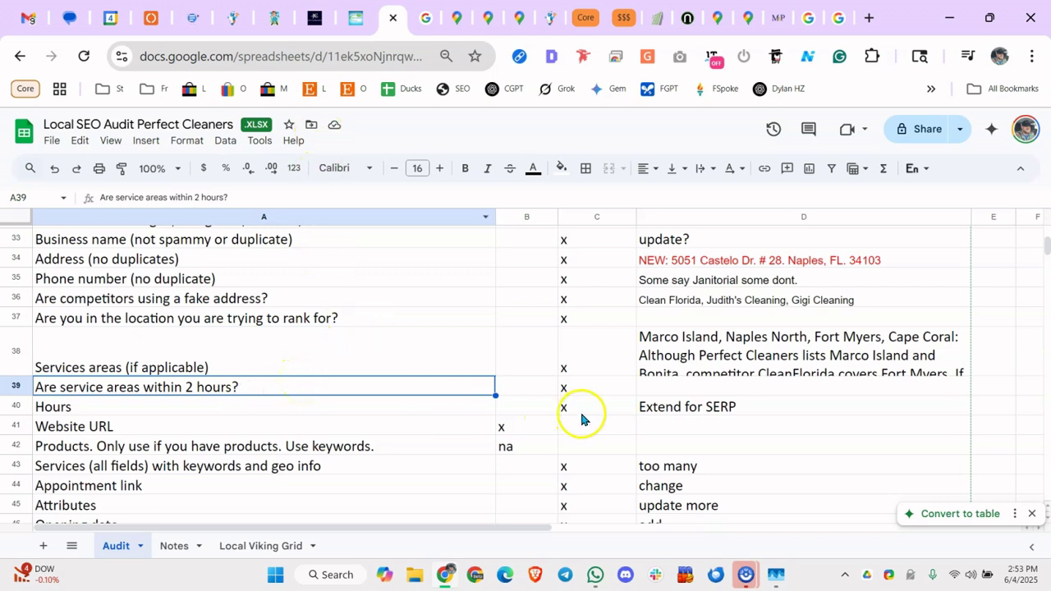
{"action": "left_click", "coordinate": [590, 390]}
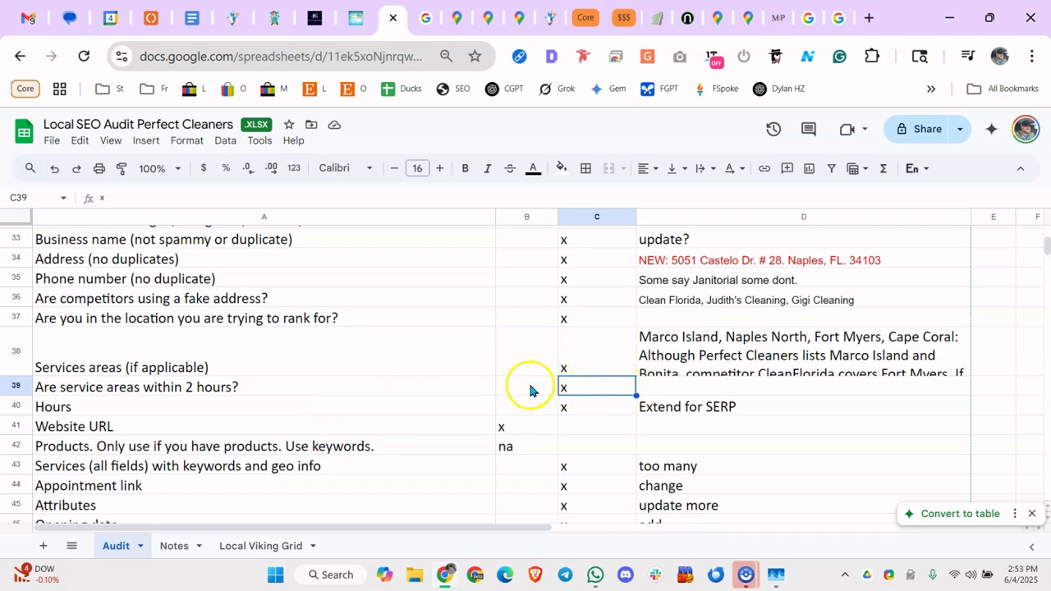
Select the mark in the Hours row, examine the Perfect Cleaners home cleaning page and look over the business's Maps listing
{"action": "left_click", "coordinate": [612, 408]}
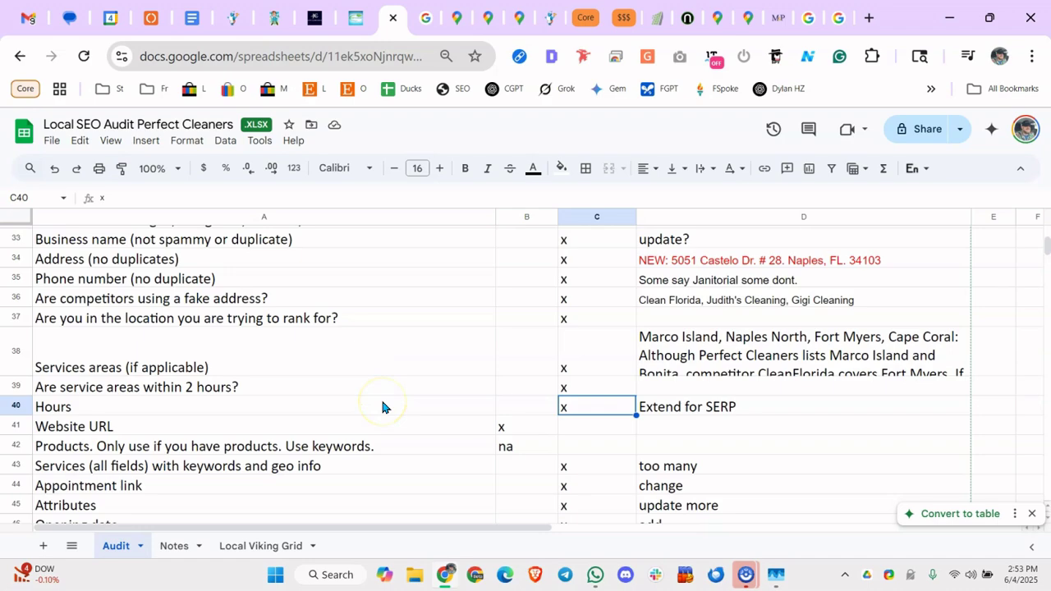
{"action": "left_click", "coordinate": [236, 20]}
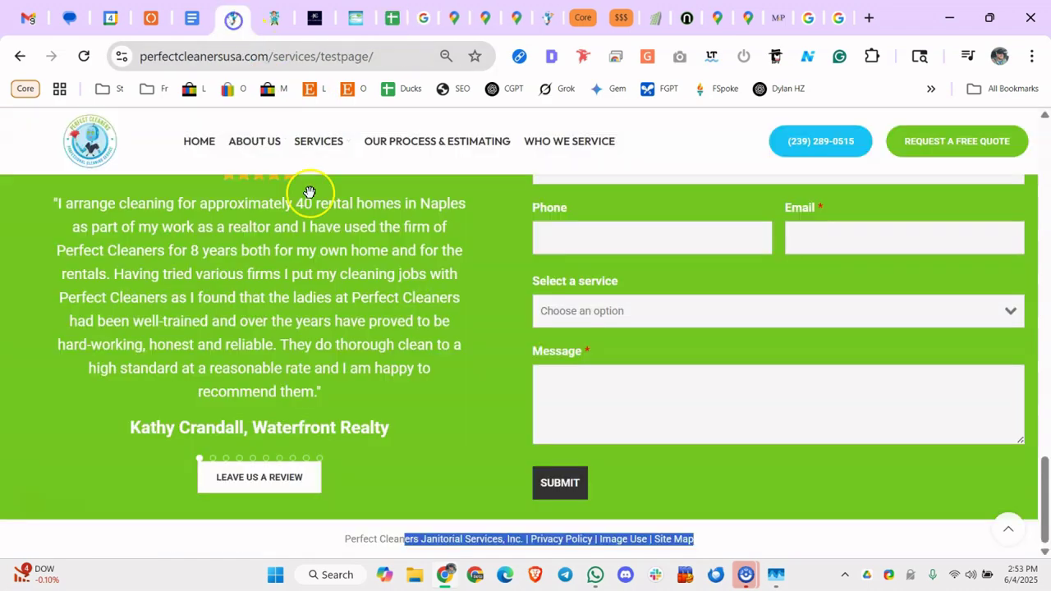
{"action": "scroll", "coordinate": [402, 299], "scroll_direction": "up", "scroll_amount": 3}
{"action": "scroll", "coordinate": [403, 300], "scroll_direction": "up", "scroll_amount": 10}
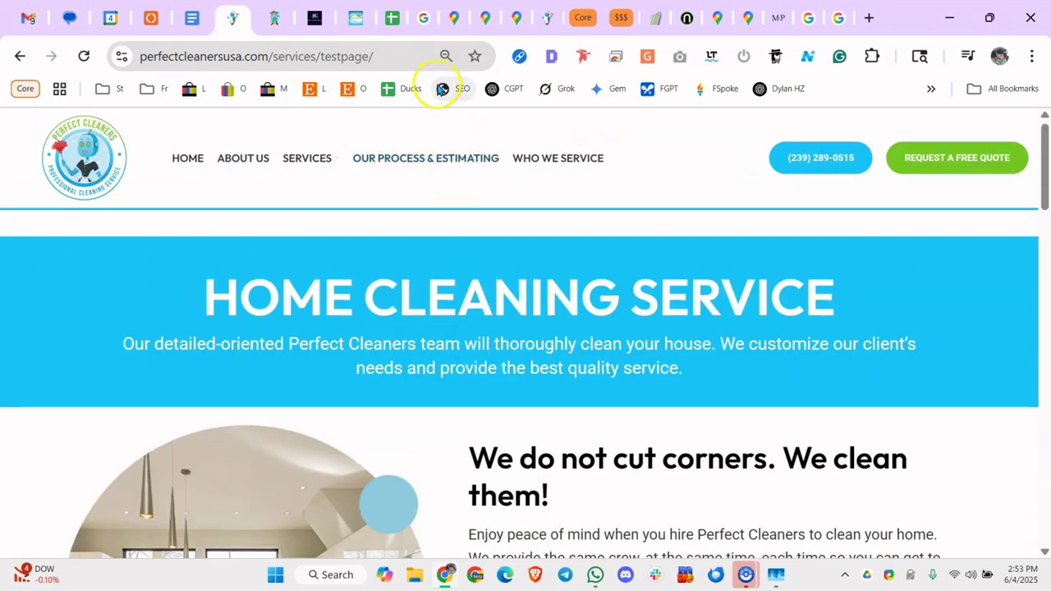
{"action": "left_click", "coordinate": [448, 24]}
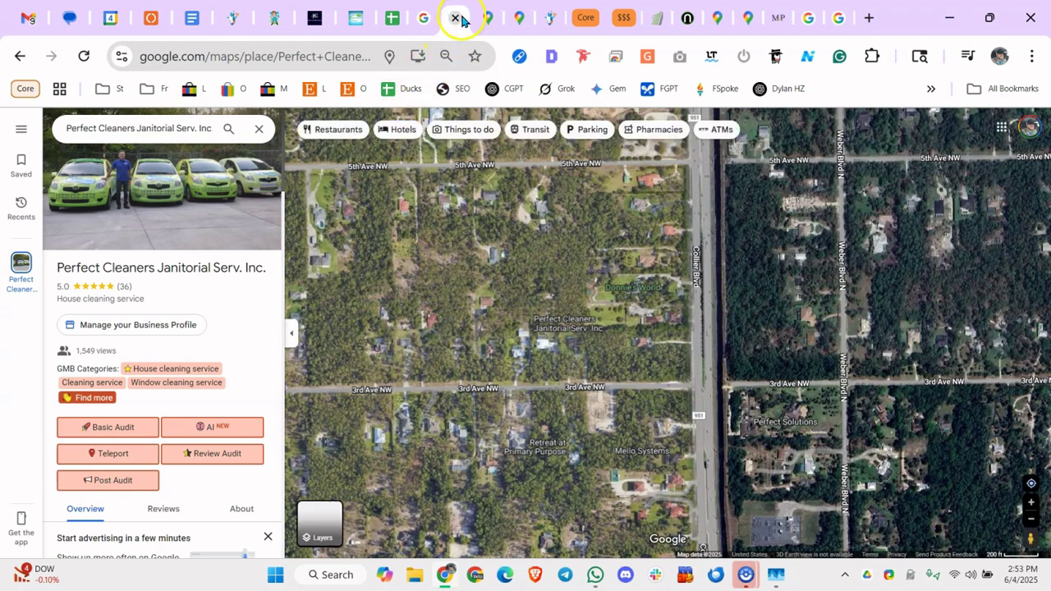
{"action": "left_click", "coordinate": [458, 18]}
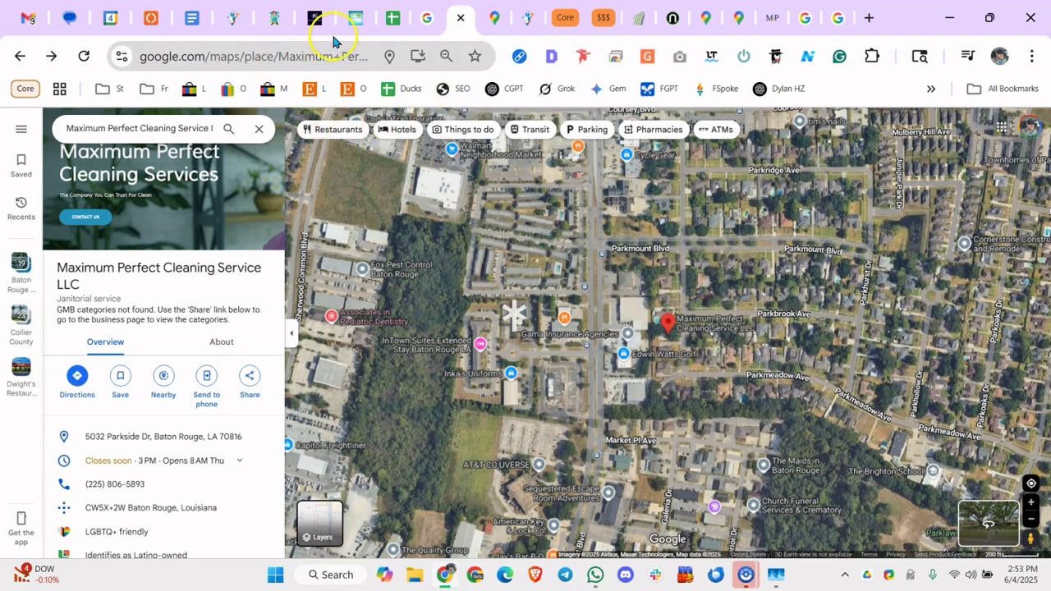
Return to the audit spreadsheet, review the rows from service areas to products and select the mark for services with keywords and geo info
{"action": "left_click", "coordinate": [386, 23]}
{"action": "left_click", "coordinate": [307, 346]}
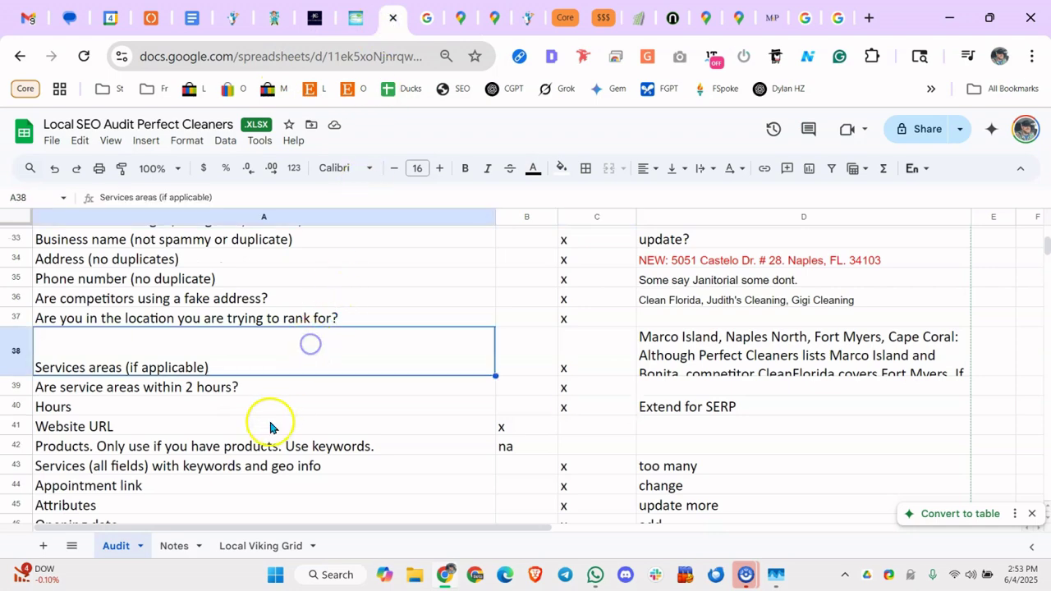
{"action": "left_click", "coordinate": [270, 425]}
{"action": "left_click", "coordinate": [320, 445]}
{"action": "scroll", "coordinate": [447, 423], "scroll_direction": "down", "scroll_amount": 1}
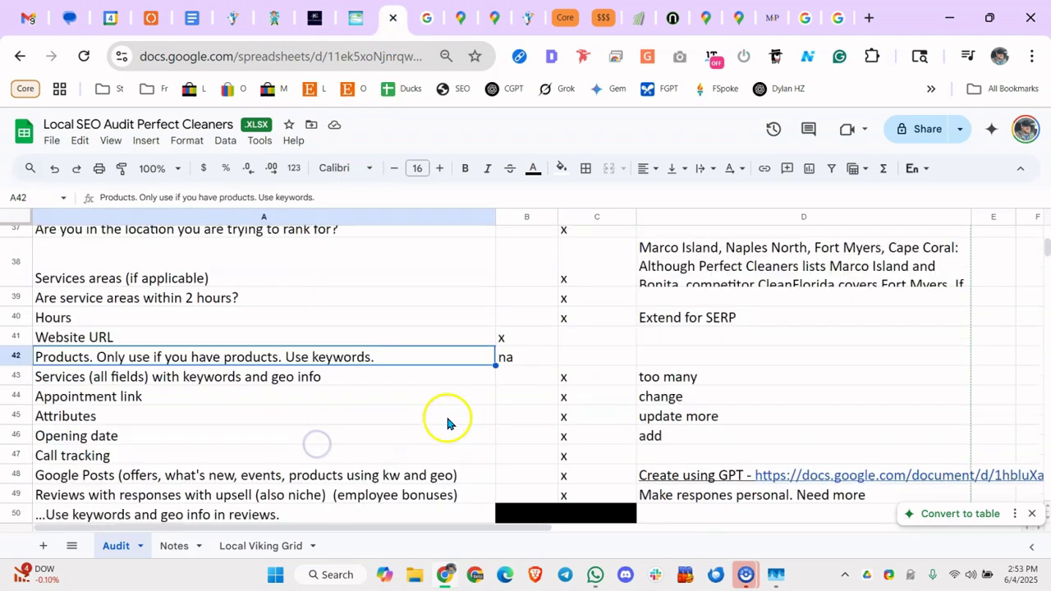
{"action": "left_click", "coordinate": [369, 380]}
{"action": "left_click", "coordinate": [563, 377]}
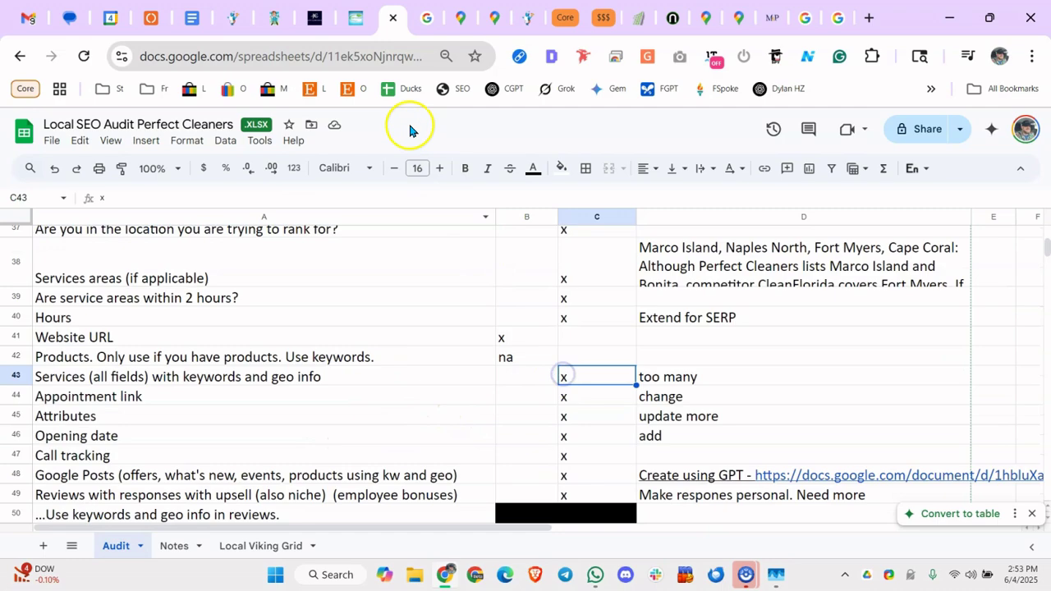
Look over the open Maps listings, close their tabs and switch to Google Business Profile Manager
{"action": "left_click", "coordinate": [485, 18]}
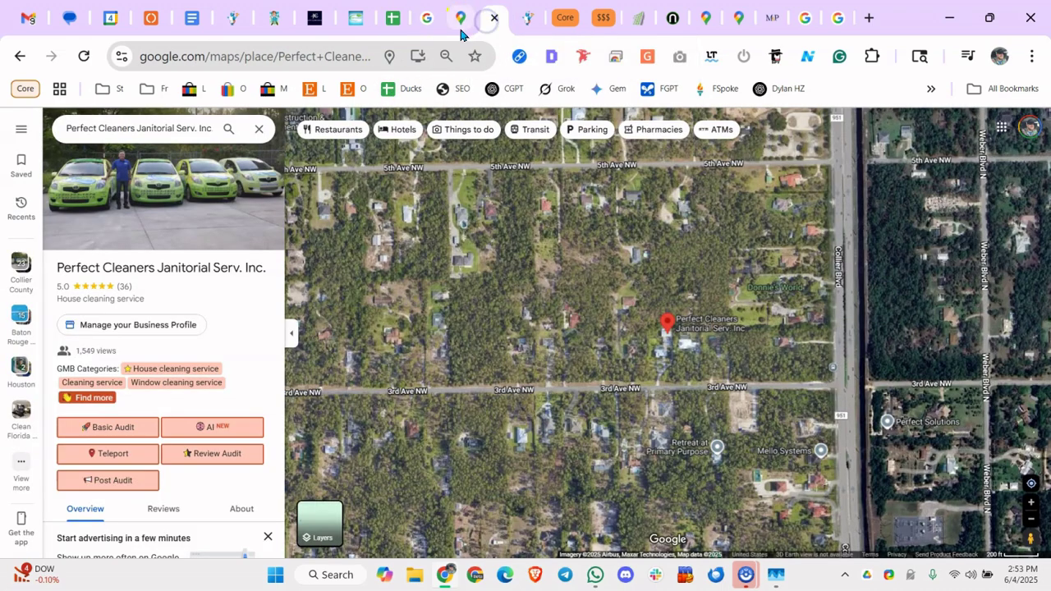
{"action": "left_click", "coordinate": [454, 20]}
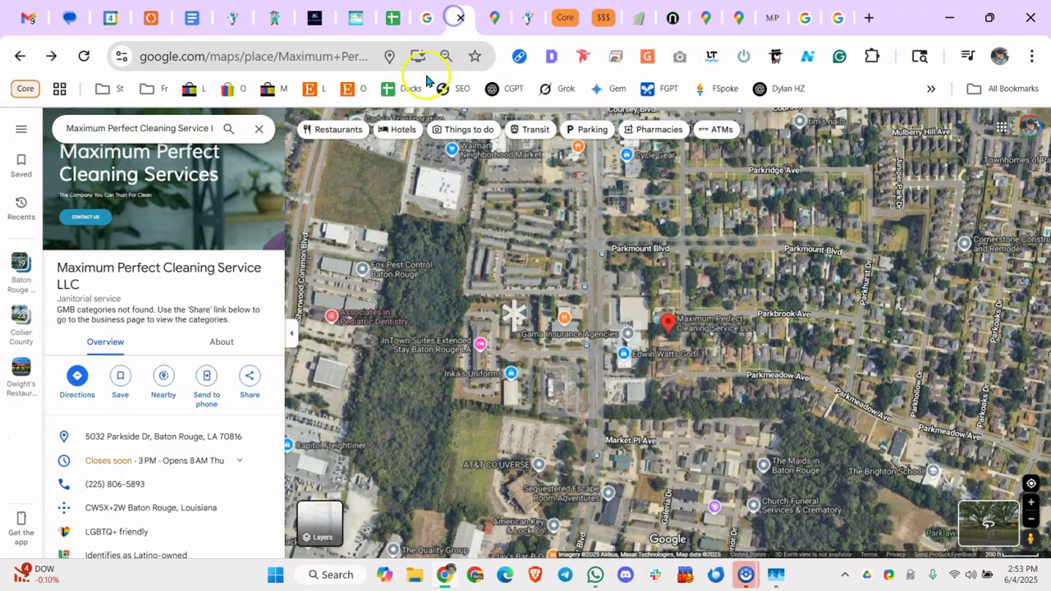
{"action": "left_click", "coordinate": [464, 18]}
{"action": "left_click", "coordinate": [464, 18]}
{"action": "left_click", "coordinate": [463, 18]}
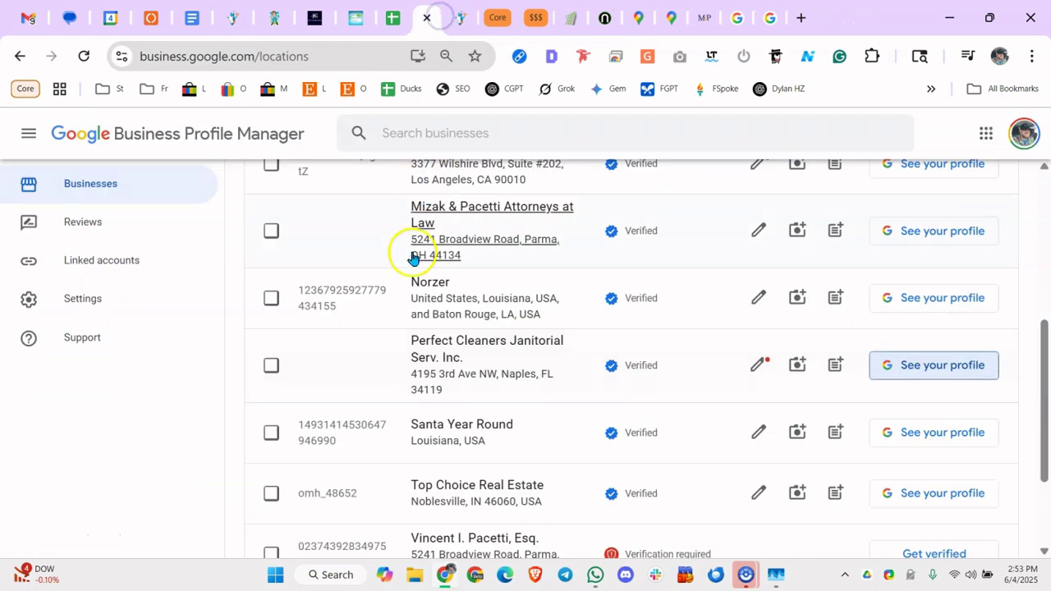
Find Perfect Cleaners Janitorial Serv. Inc. among the managed businesses, open its profile, and view and close its business information
{"action": "scroll", "coordinate": [414, 256], "scroll_direction": "up", "scroll_amount": 3}
{"action": "scroll", "coordinate": [492, 356], "scroll_direction": "down", "scroll_amount": 3}
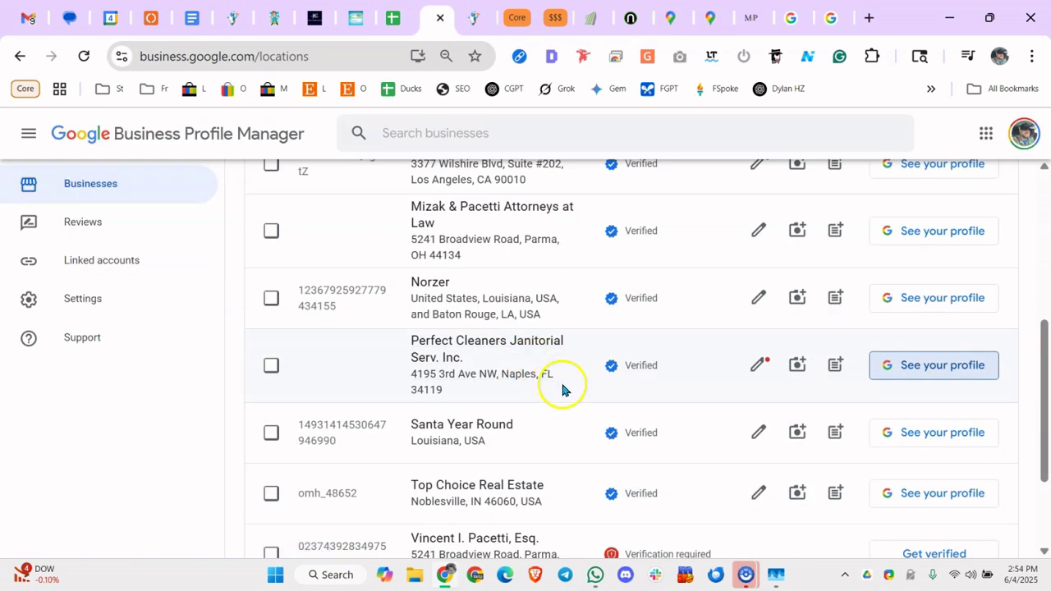
{"action": "scroll", "coordinate": [574, 402], "scroll_direction": "down", "scroll_amount": 1}
{"action": "left_click", "coordinate": [943, 276]}
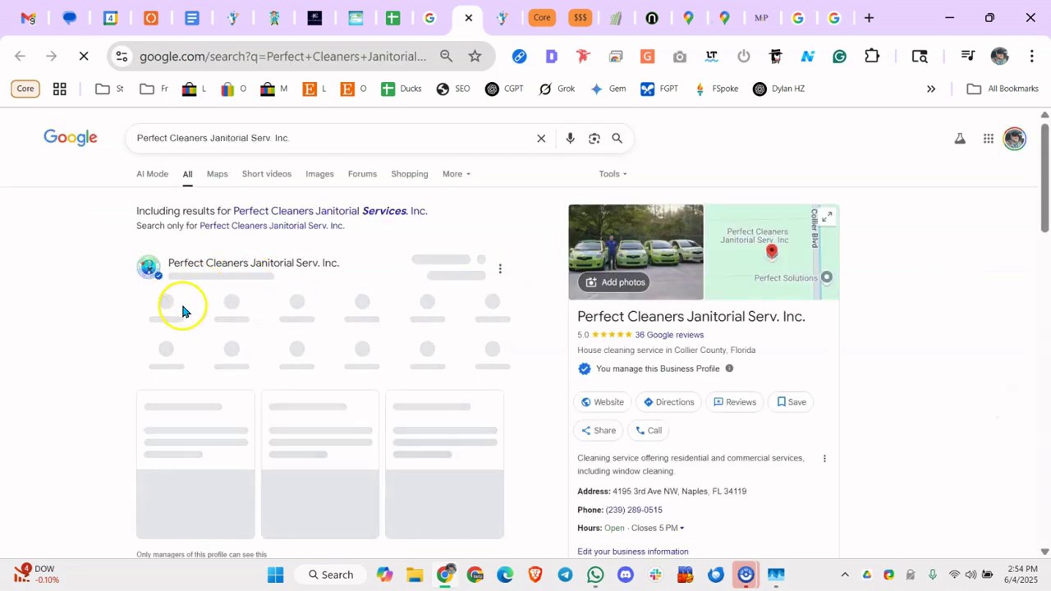
{"action": "left_click", "coordinate": [164, 305]}
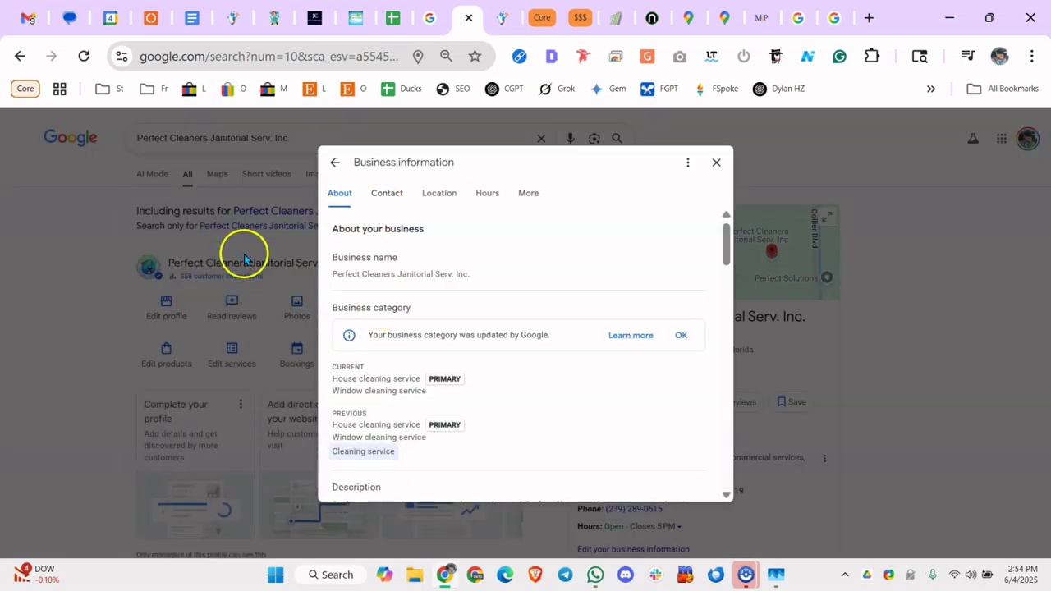
{"action": "left_click", "coordinate": [95, 283]}
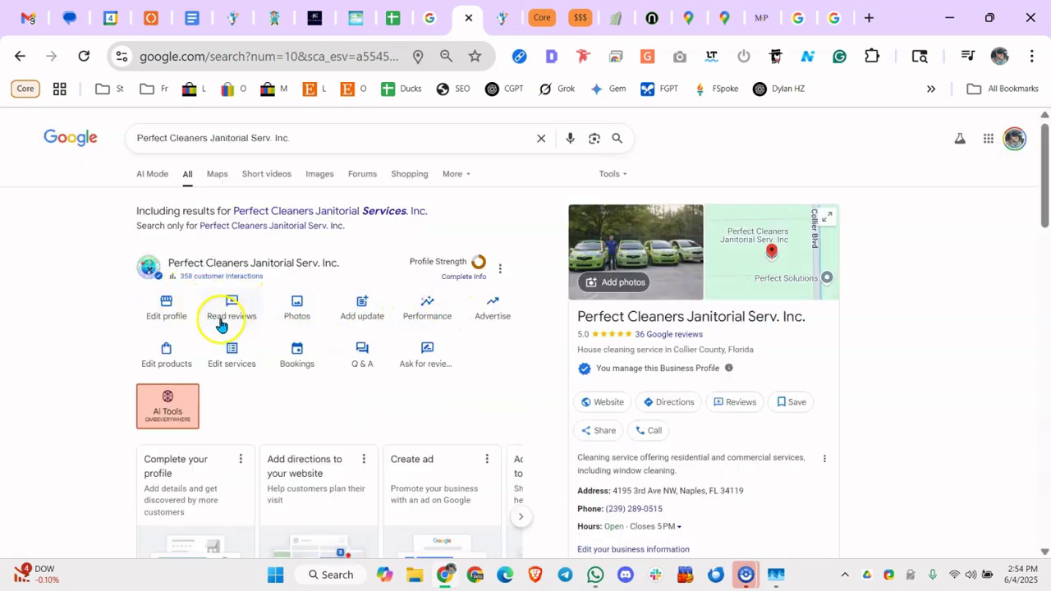
Open the profile's services for editing and examine the full list under the house cleaning and window cleaning categories
{"action": "left_click", "coordinate": [229, 362]}
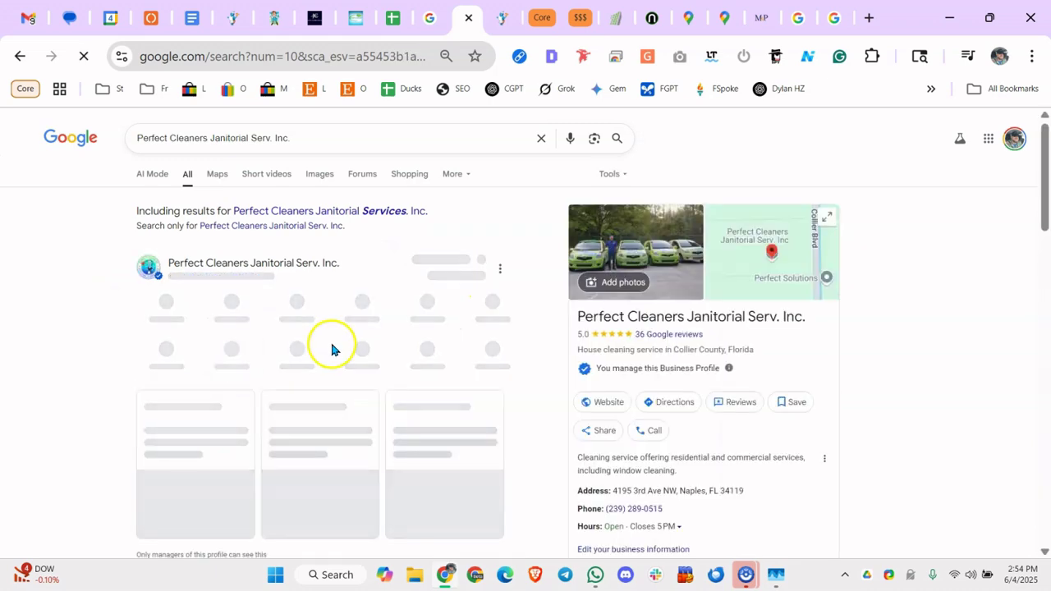
{"action": "scroll", "coordinate": [420, 324], "scroll_direction": "down", "scroll_amount": 5}
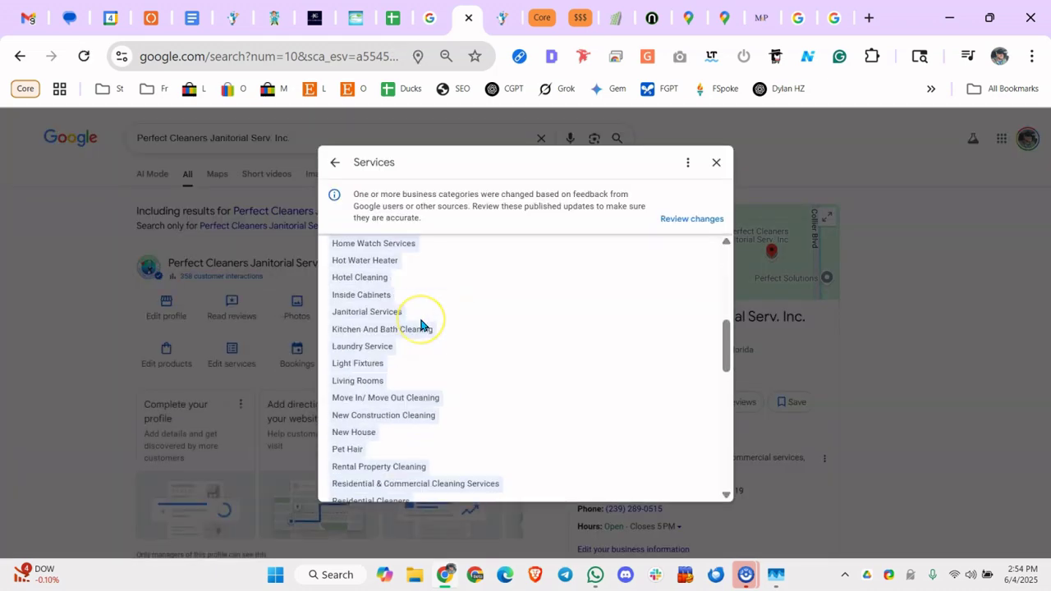
{"action": "scroll", "coordinate": [420, 324], "scroll_direction": "down", "scroll_amount": 10}
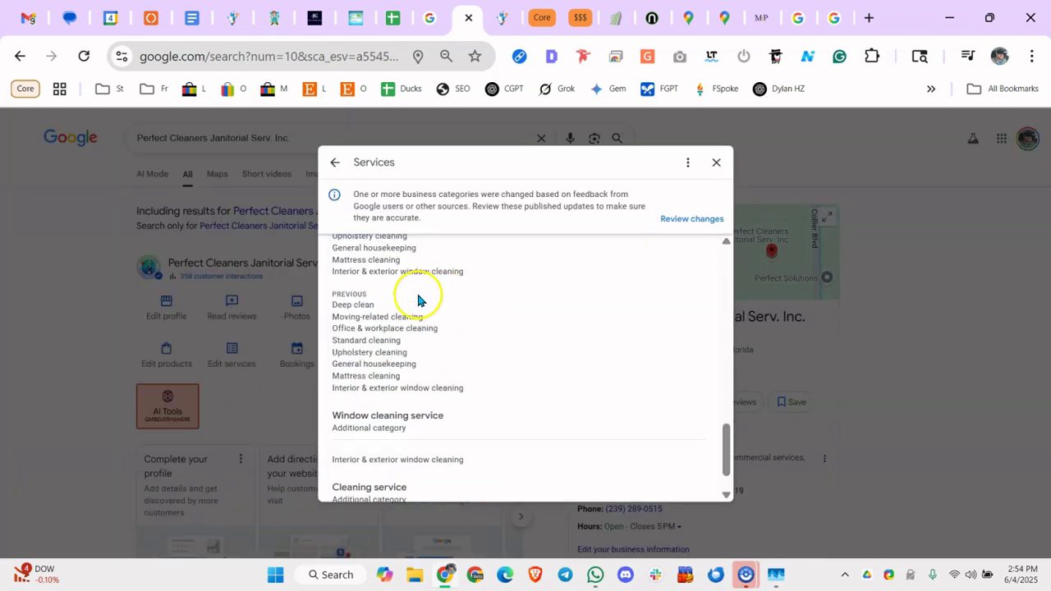
{"action": "left_click_drag", "start_coordinate": [356, 271], "coordinate": [394, 384]}
{"action": "scroll", "coordinate": [407, 377], "scroll_direction": "up", "scroll_amount": 9}
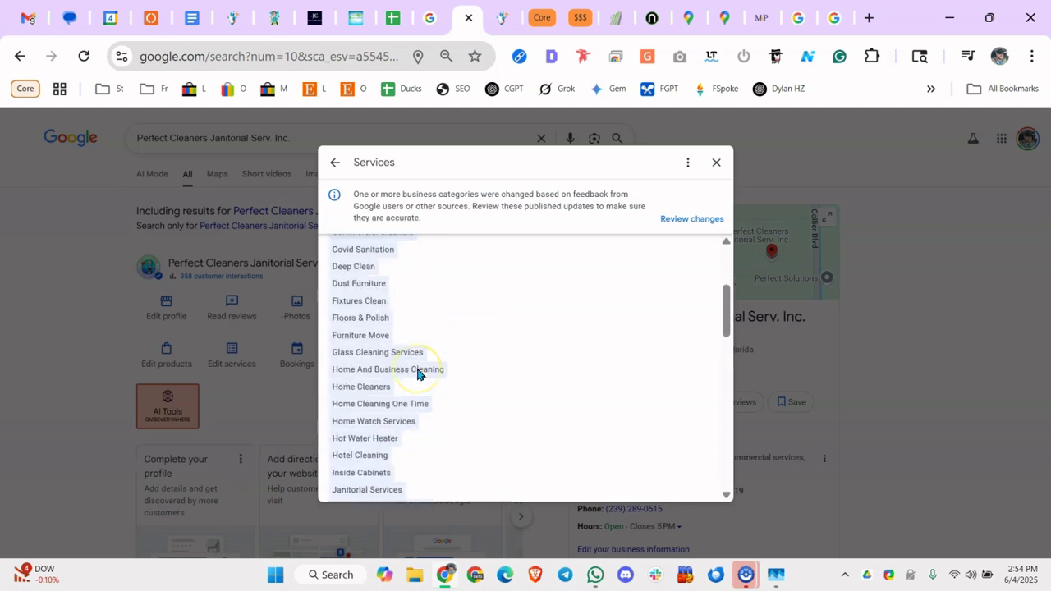
{"action": "scroll", "coordinate": [417, 374], "scroll_direction": "up", "scroll_amount": 3}
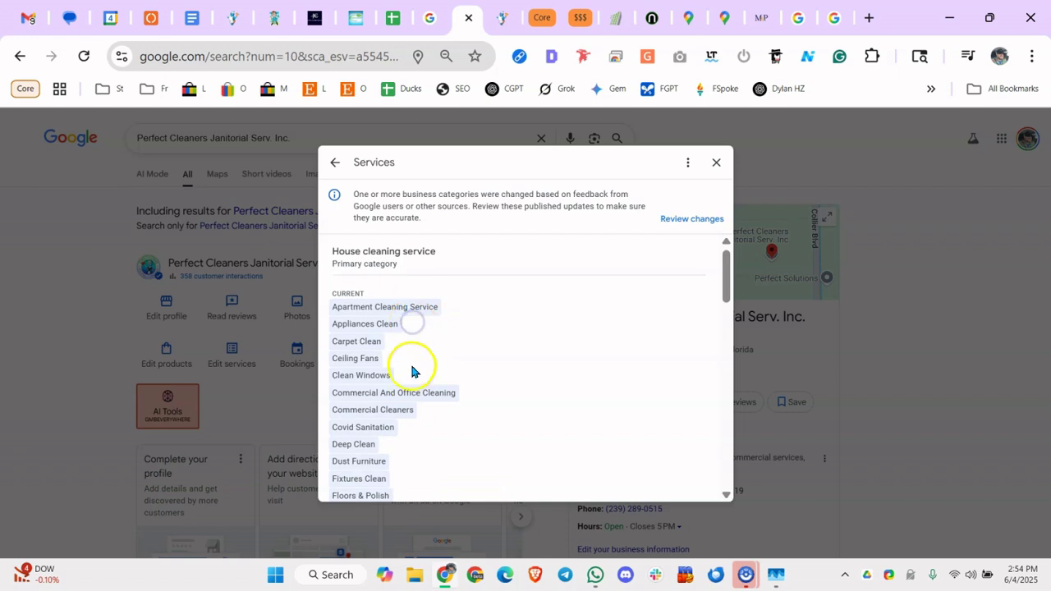
Highlight the services below Move In/Move Out Cleaning and the notice about changed business categories, then close the services list
{"action": "scroll", "coordinate": [413, 368], "scroll_direction": "down", "scroll_amount": 6}
{"action": "left_click_drag", "start_coordinate": [462, 487], "coordinate": [432, 306]}
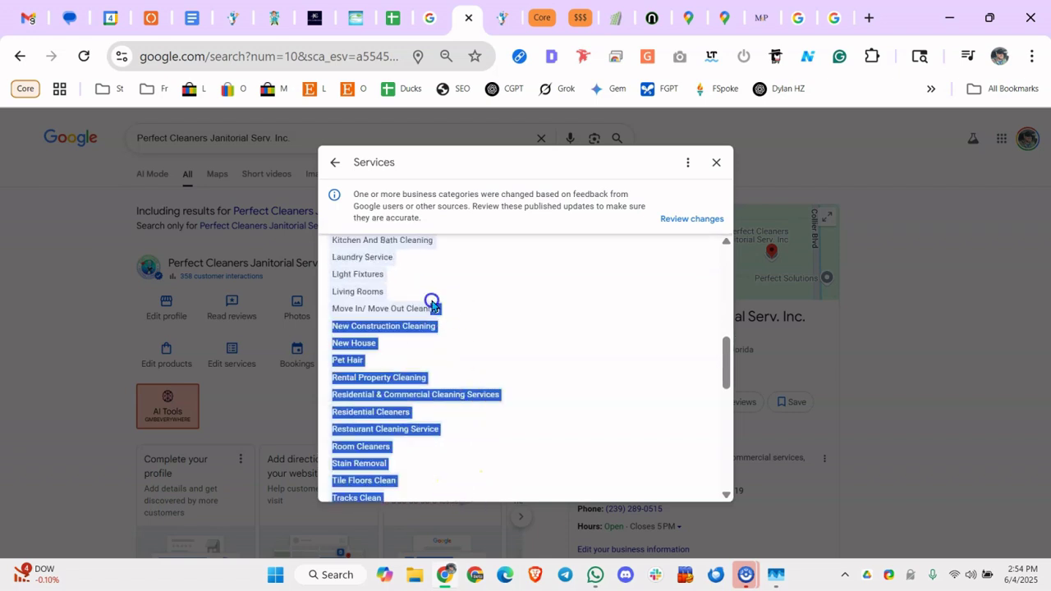
{"action": "scroll", "coordinate": [432, 305], "scroll_direction": "down", "scroll_amount": 3}
{"action": "scroll", "coordinate": [443, 320], "scroll_direction": "up", "scroll_amount": 8}
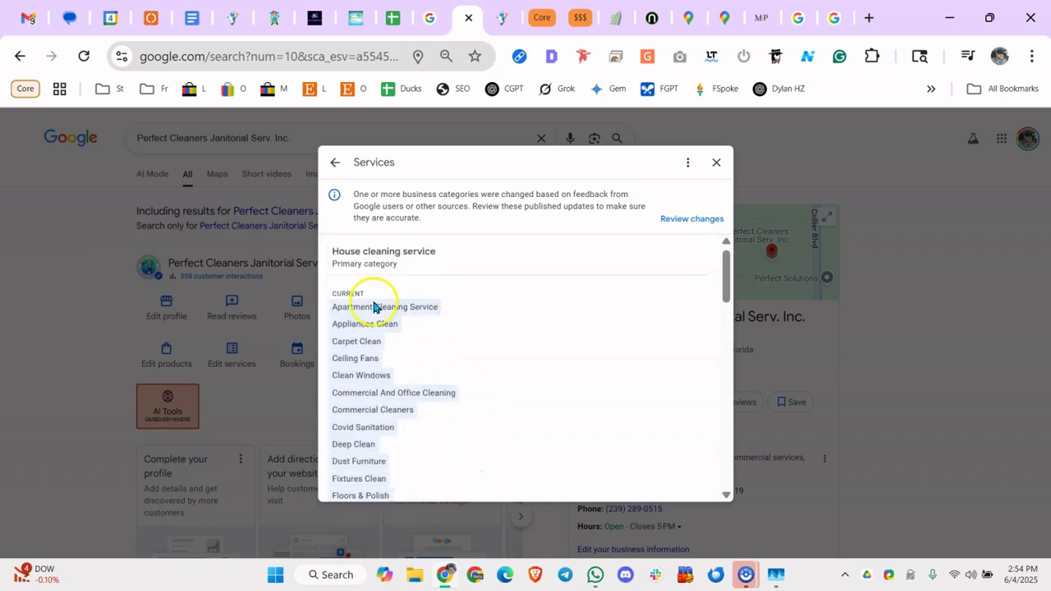
{"action": "left_click_drag", "start_coordinate": [412, 195], "coordinate": [628, 201]}
{"action": "scroll", "coordinate": [417, 300], "scroll_direction": "down", "scroll_amount": 15}
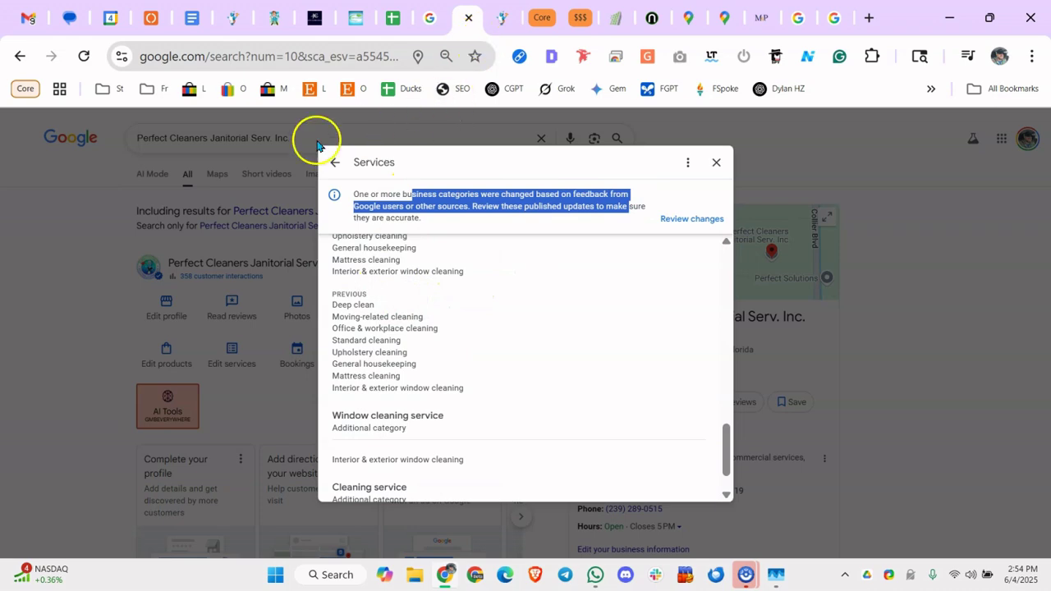
{"action": "left_click", "coordinate": [76, 237]}
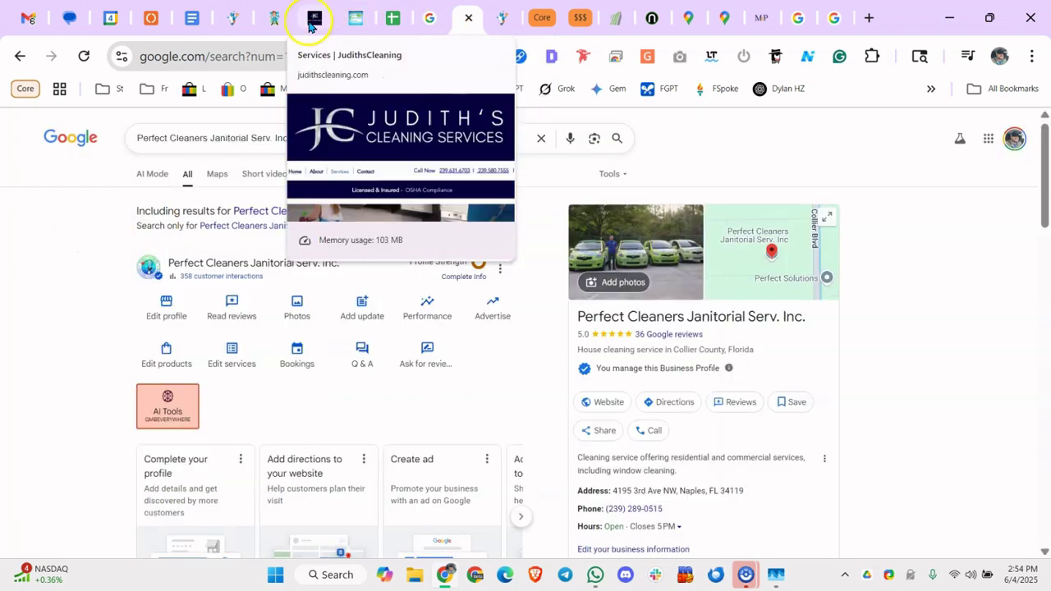
Check which services the Perfect Cleaners website offers, and return to the audit spreadsheet to select the Products row
{"action": "left_click", "coordinate": [235, 18]}
{"action": "mouse_move", "coordinate": [300, 159]}
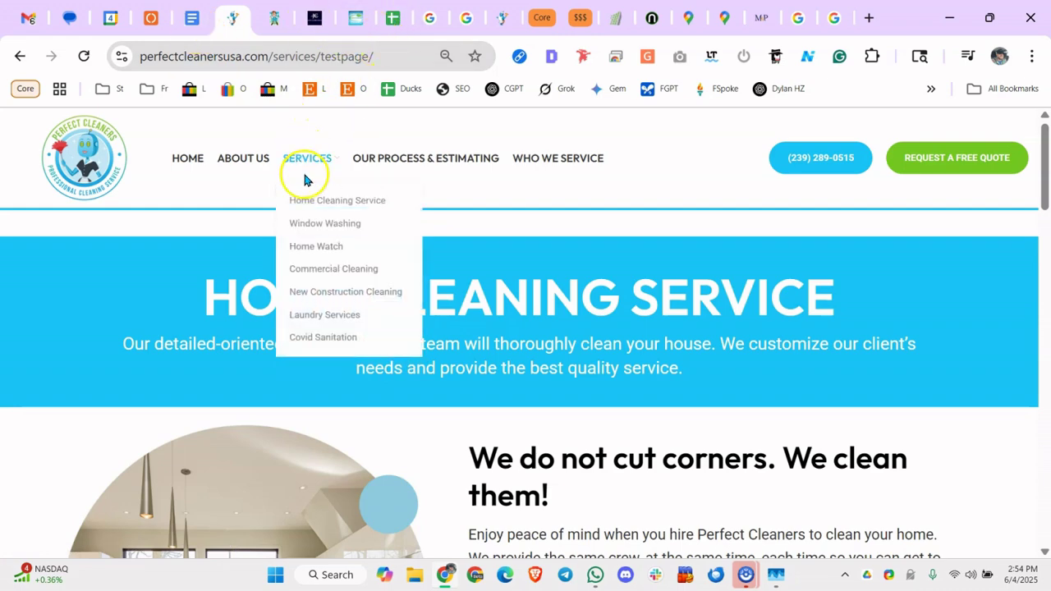
{"action": "left_click", "coordinate": [386, 18]}
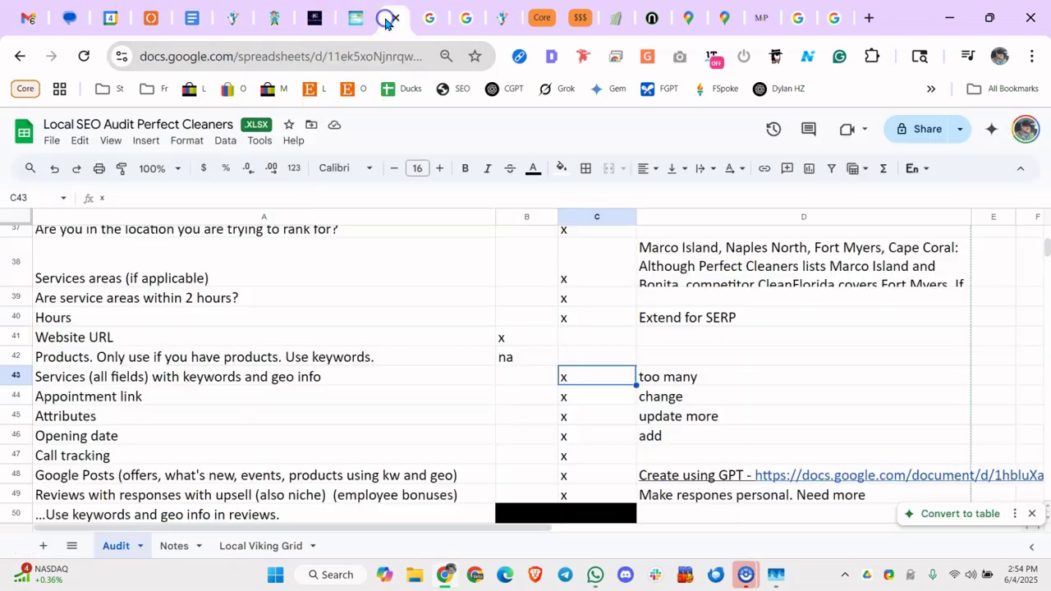
{"action": "left_click", "coordinate": [321, 336]}
{"action": "left_click", "coordinate": [300, 361]}
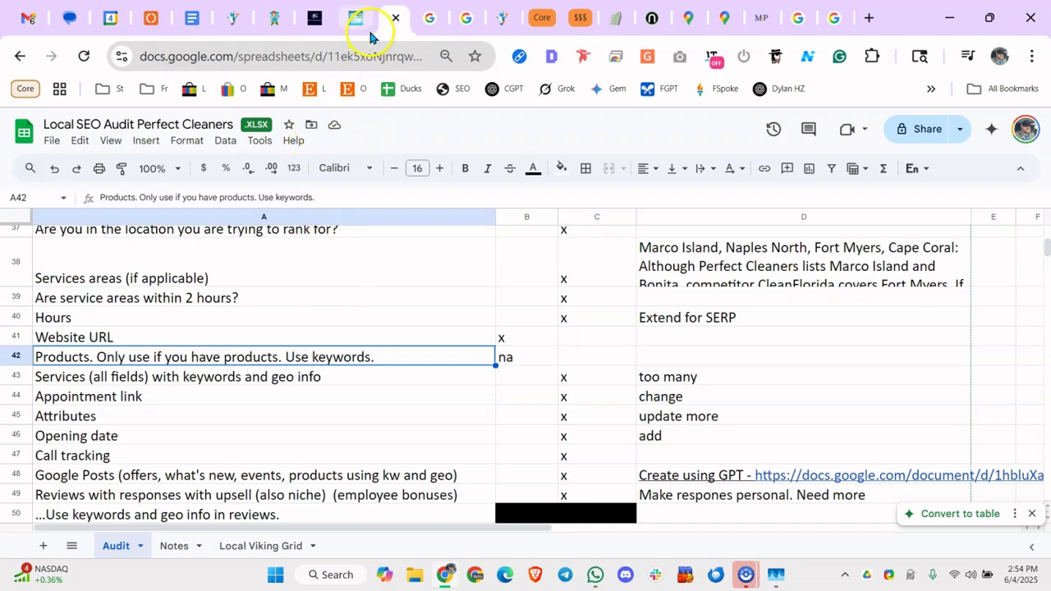
Open the New Construction Cleaning page on the Perfect Cleaners website and examine its text, service lists and embedded map
{"action": "left_click", "coordinate": [239, 26]}
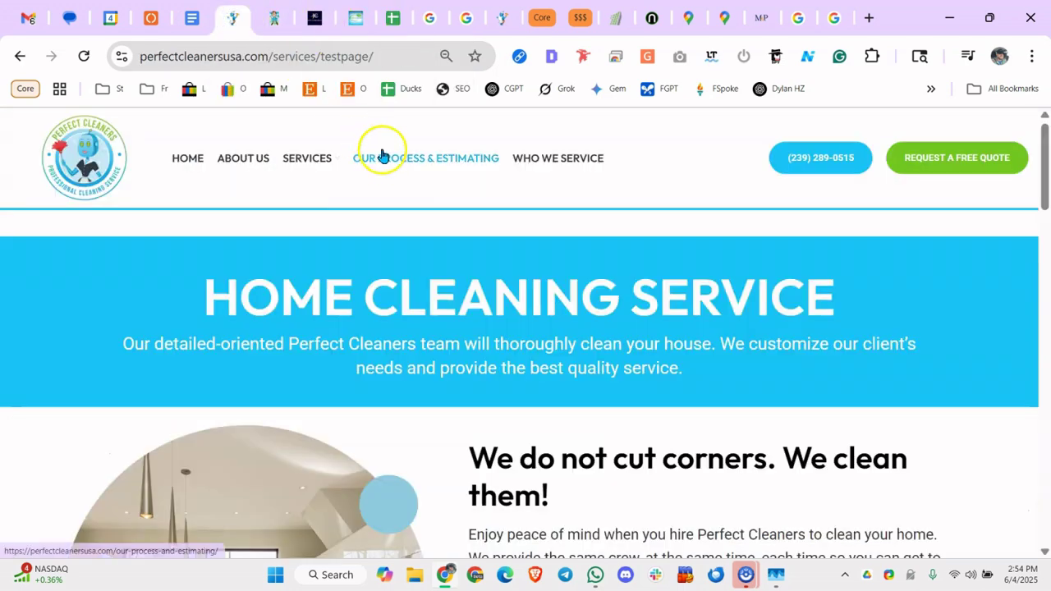
{"action": "left_click", "coordinate": [320, 289]}
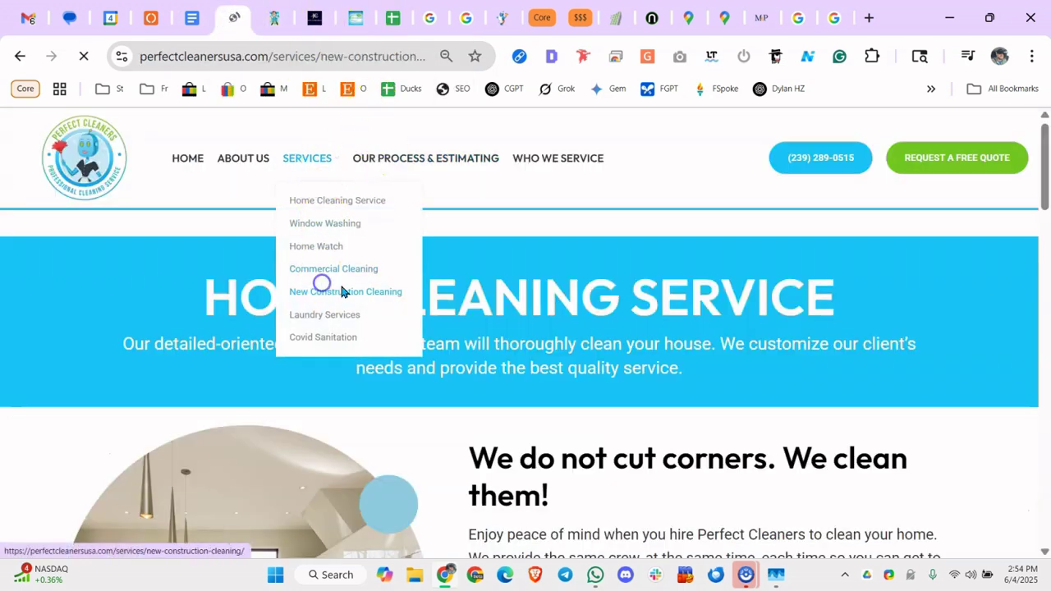
{"action": "scroll", "coordinate": [460, 283], "scroll_direction": "down", "scroll_amount": 3}
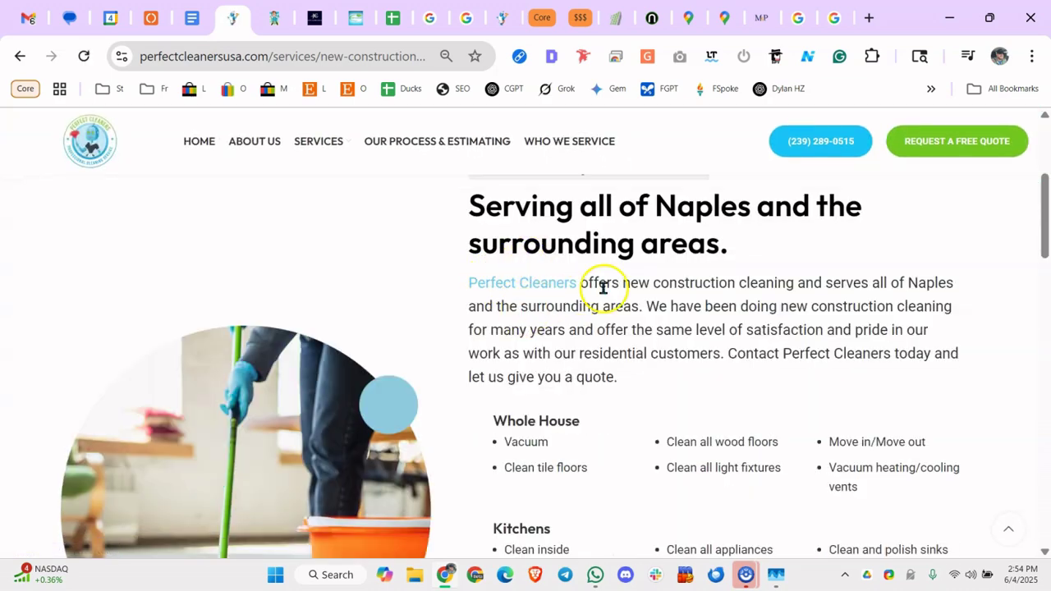
{"action": "double_click", "coordinate": [714, 306]}
{"action": "scroll", "coordinate": [739, 310], "scroll_direction": "down", "scroll_amount": 5}
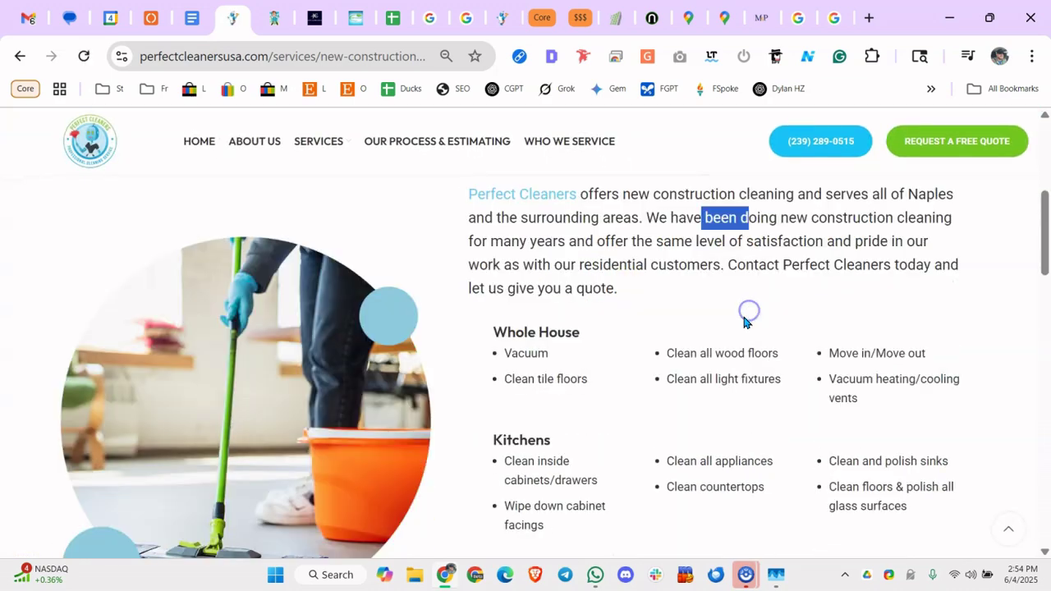
{"action": "scroll", "coordinate": [545, 334], "scroll_direction": "down", "scroll_amount": 6}
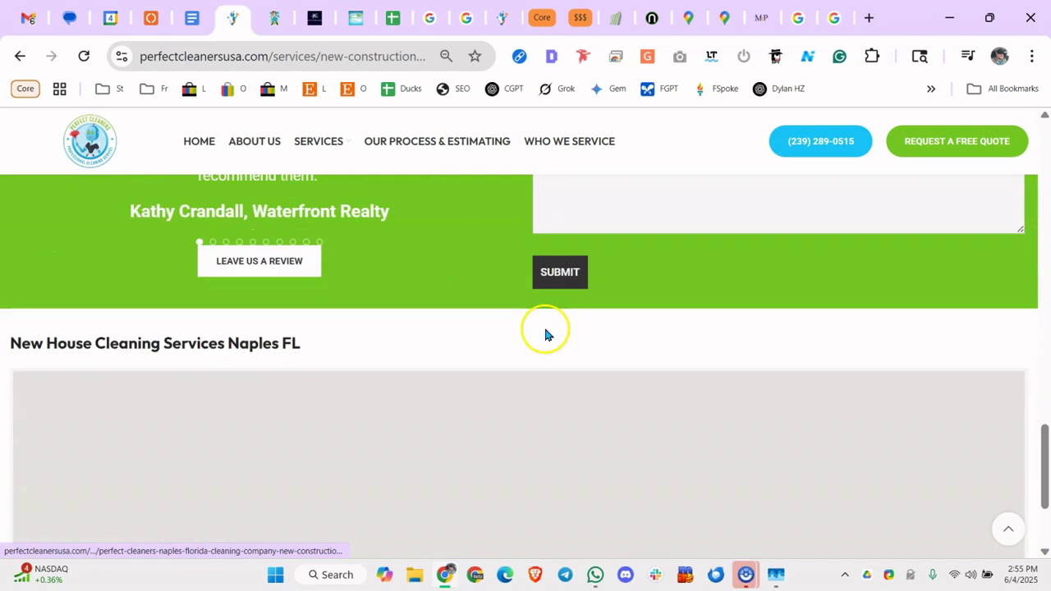
Review the New Construction Cleaning page's main heading and its introduction about serving Naples and the surrounding areas
{"action": "scroll", "coordinate": [525, 329], "scroll_direction": "up", "scroll_amount": 8}
{"action": "scroll", "coordinate": [558, 295], "scroll_direction": "up", "scroll_amount": 6}
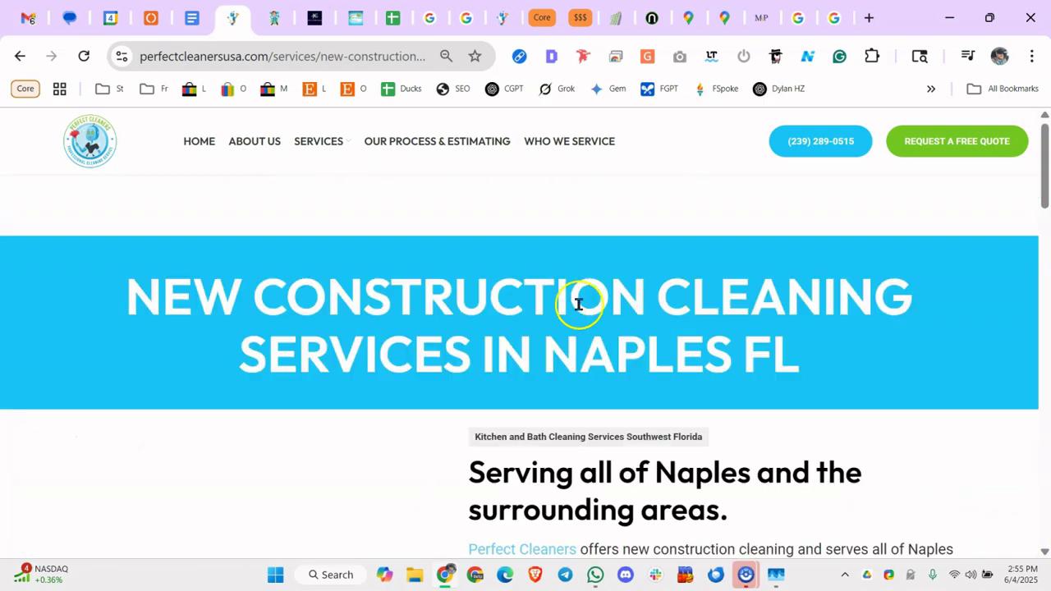
{"action": "scroll", "coordinate": [633, 286], "scroll_direction": "down", "scroll_amount": 3}
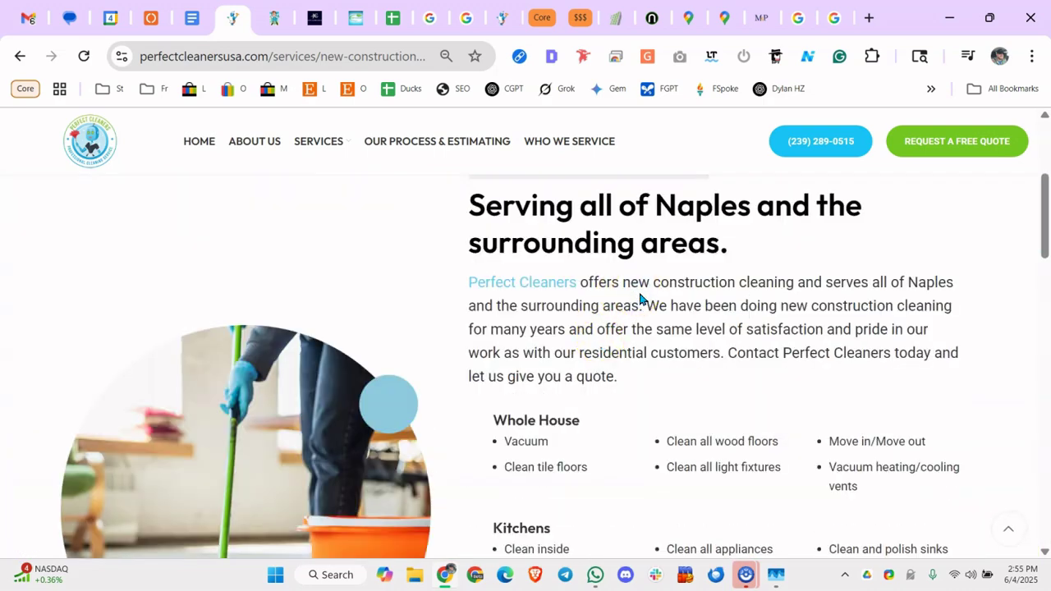
{"action": "scroll", "coordinate": [574, 291], "scroll_direction": "up", "scroll_amount": 2}
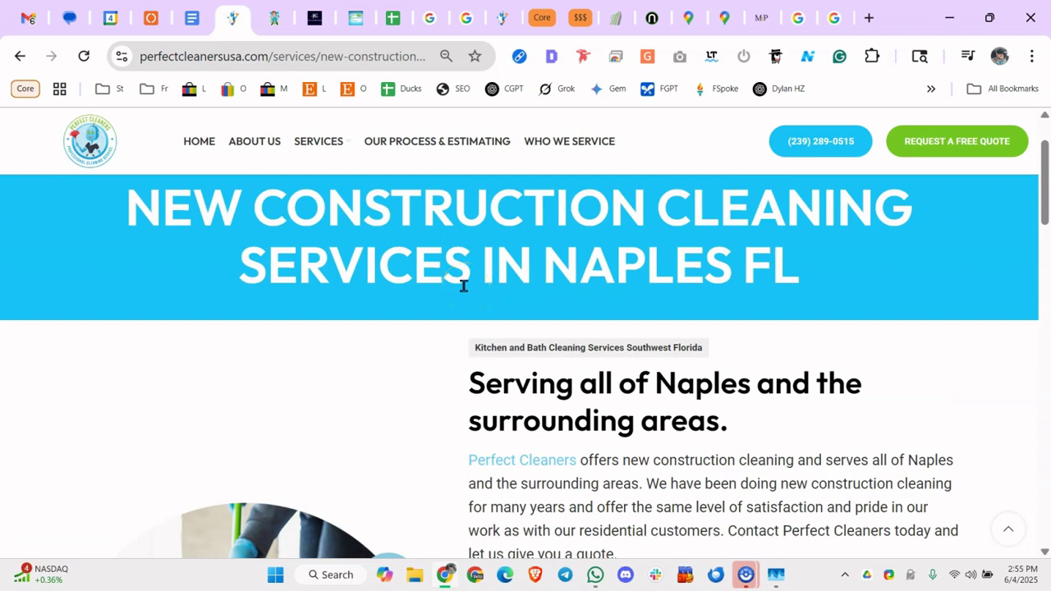
Examine the whole house, kitchen and bathroom cleaning lists on the New Construction Cleaning page
{"action": "scroll", "coordinate": [463, 286], "scroll_direction": "down", "scroll_amount": 10}
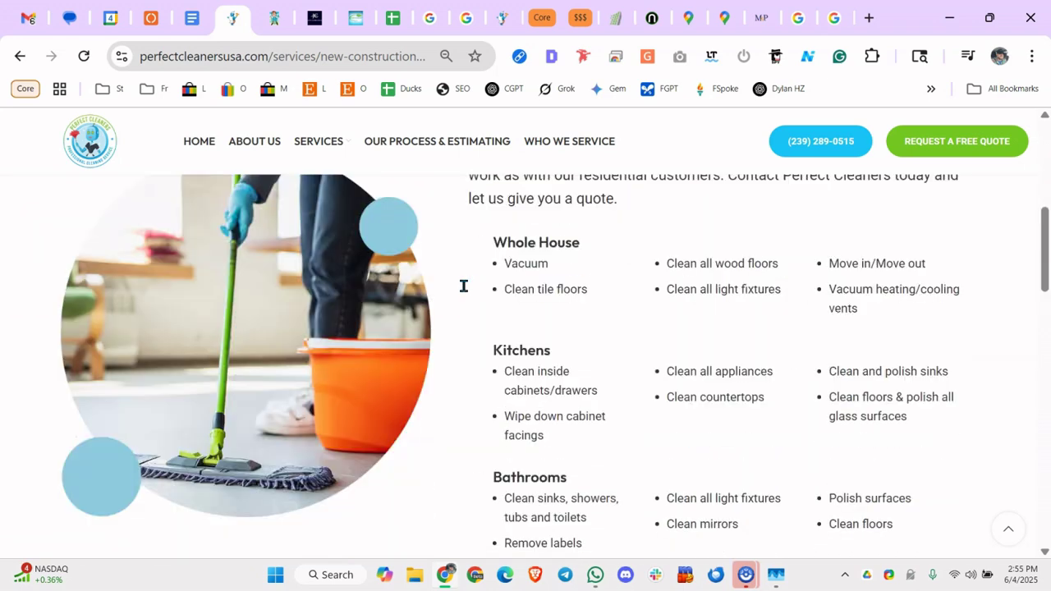
{"action": "scroll", "coordinate": [469, 293], "scroll_direction": "up", "scroll_amount": 4}
{"action": "scroll", "coordinate": [488, 213], "scroll_direction": "up", "scroll_amount": 5}
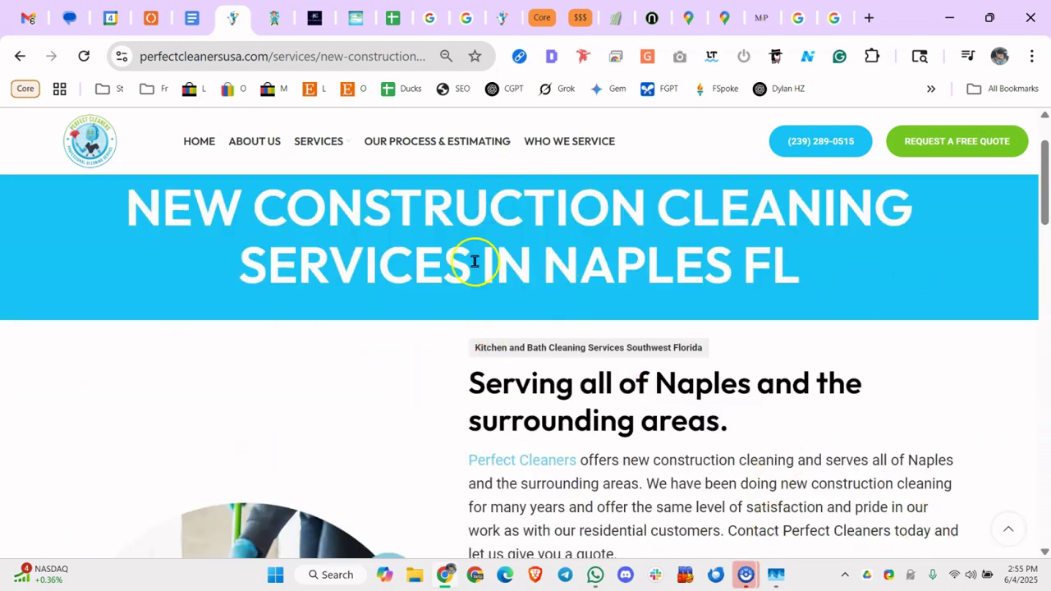
Return to the audit spreadsheet, review the Appointment link row with its mark and note, and select the Attributes row
{"action": "left_click", "coordinate": [385, 21]}
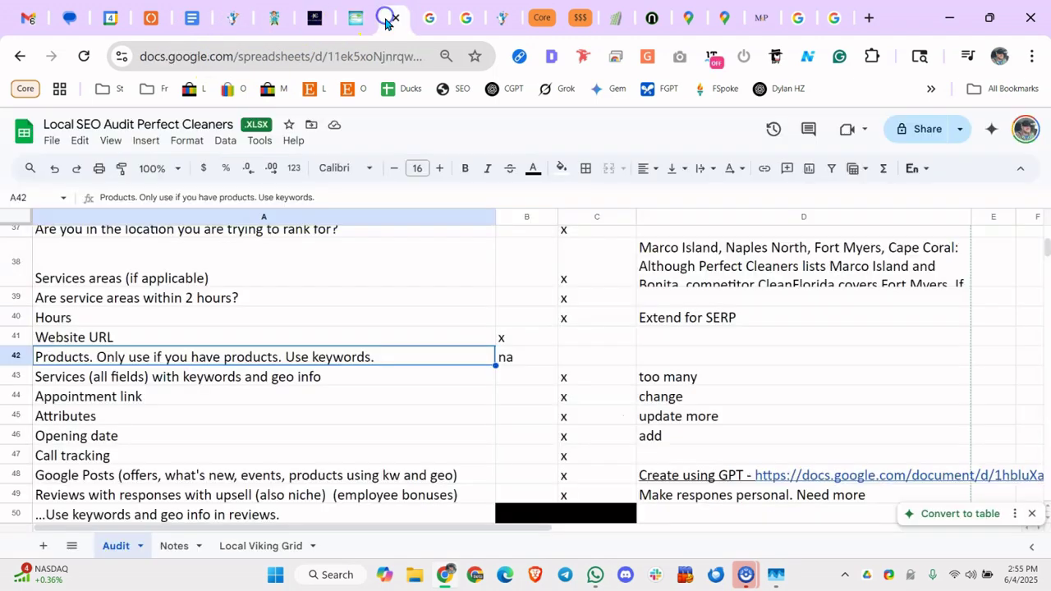
{"action": "left_click", "coordinate": [308, 396]}
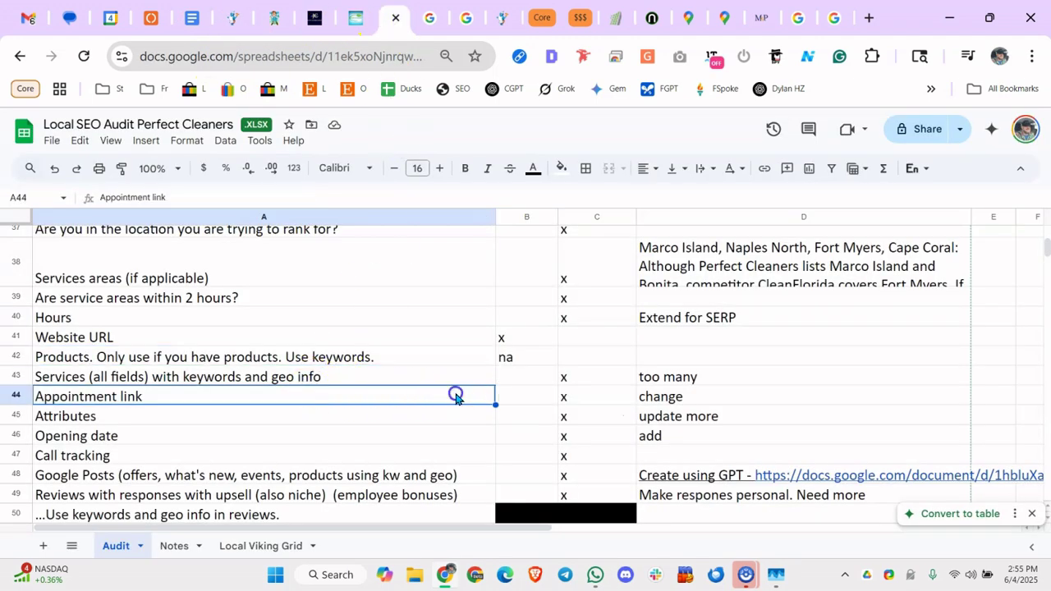
{"action": "left_click", "coordinate": [565, 397]}
{"action": "left_click", "coordinate": [691, 398]}
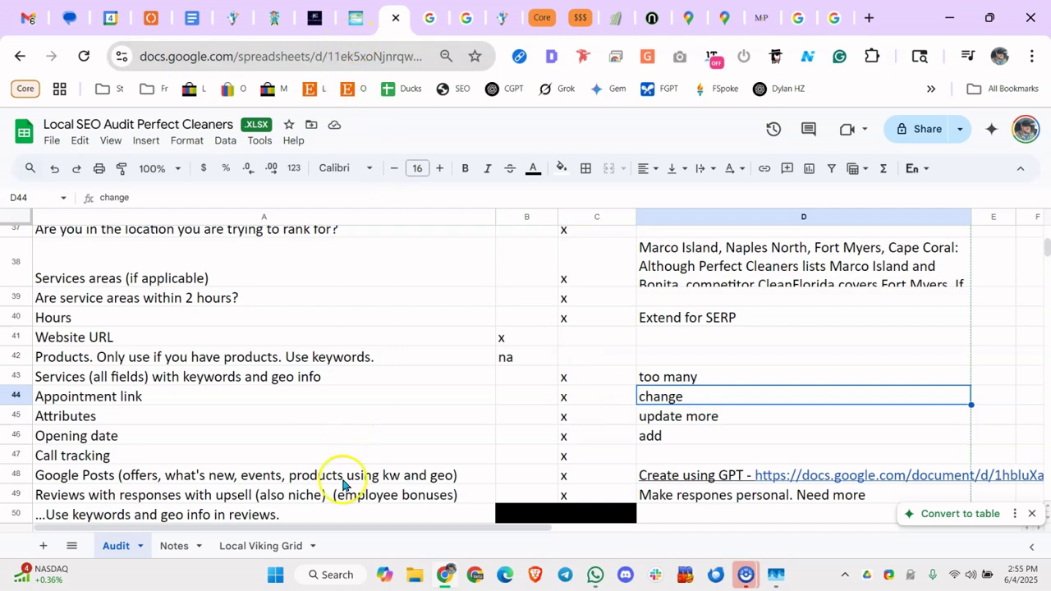
{"action": "left_click", "coordinate": [348, 420]}
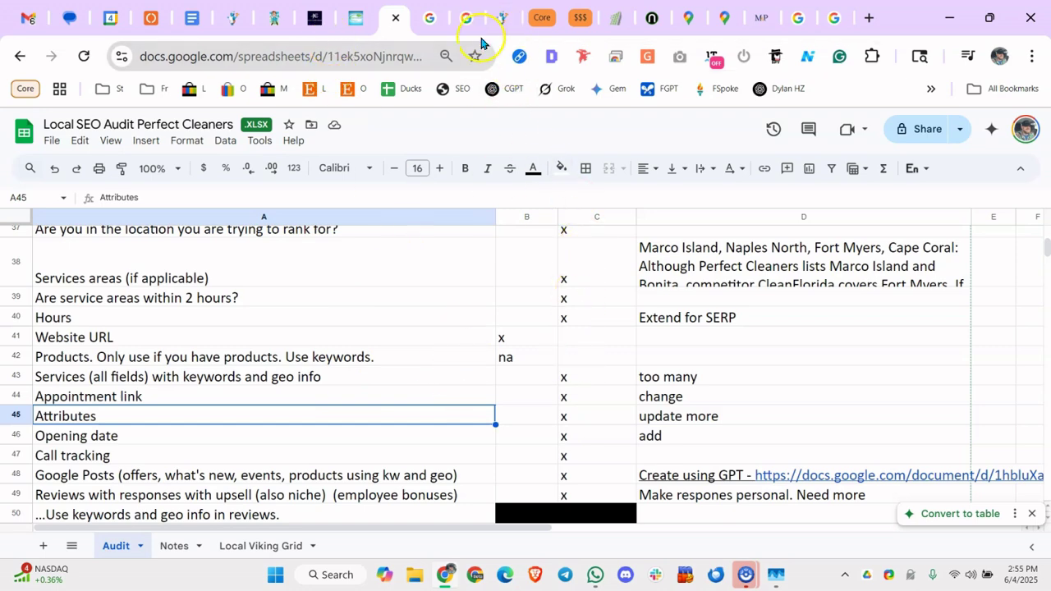
Open the business information of the Perfect Cleaners Google profile and expand its Parking attributes
{"action": "left_click", "coordinate": [419, 27]}
{"action": "left_click", "coordinate": [465, 18]}
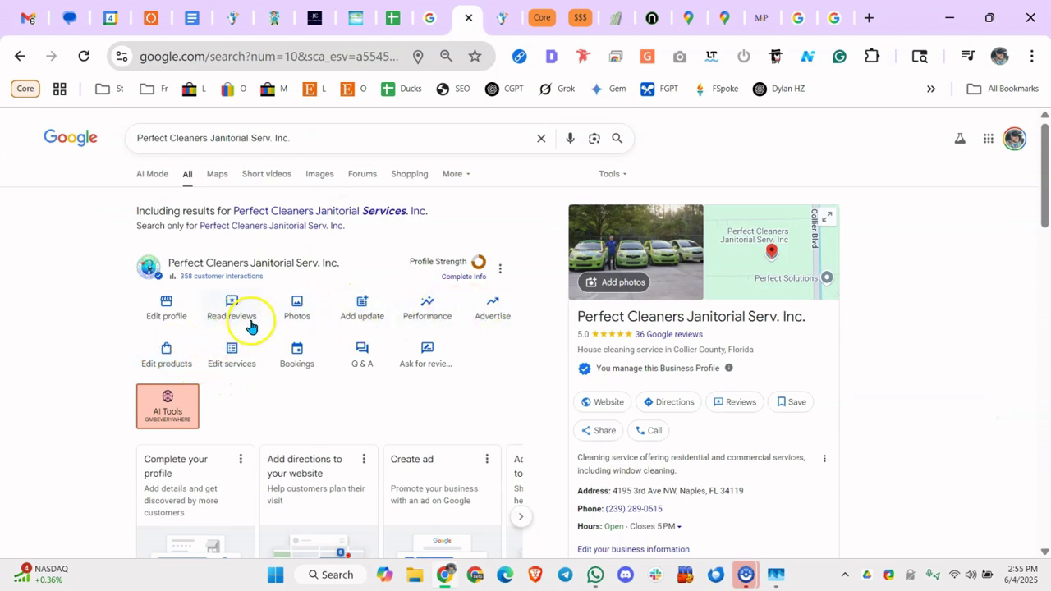
{"action": "left_click", "coordinate": [167, 305]}
{"action": "scroll", "coordinate": [471, 318], "scroll_direction": "down", "scroll_amount": 10}
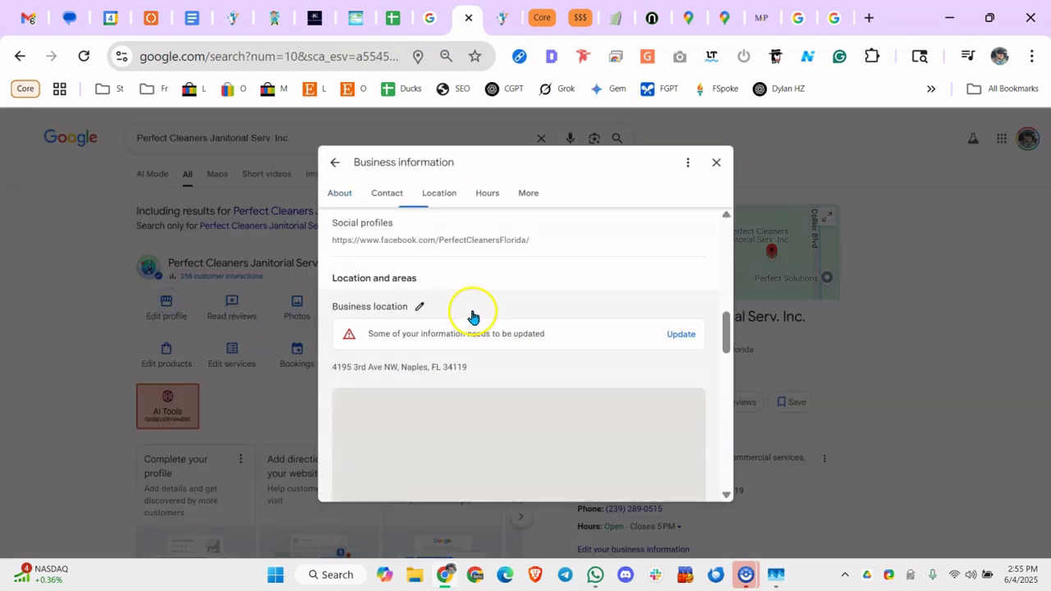
{"action": "left_click", "coordinate": [358, 325]}
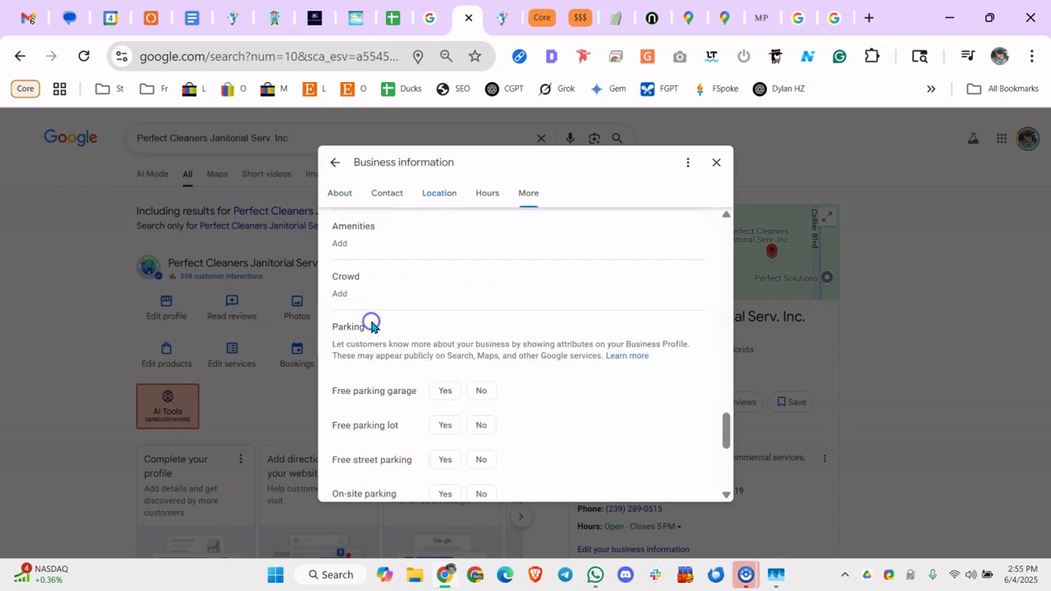
Examine the Crowd and Accessibility attribute options, and close the business information without saving
{"action": "left_click", "coordinate": [349, 293]}
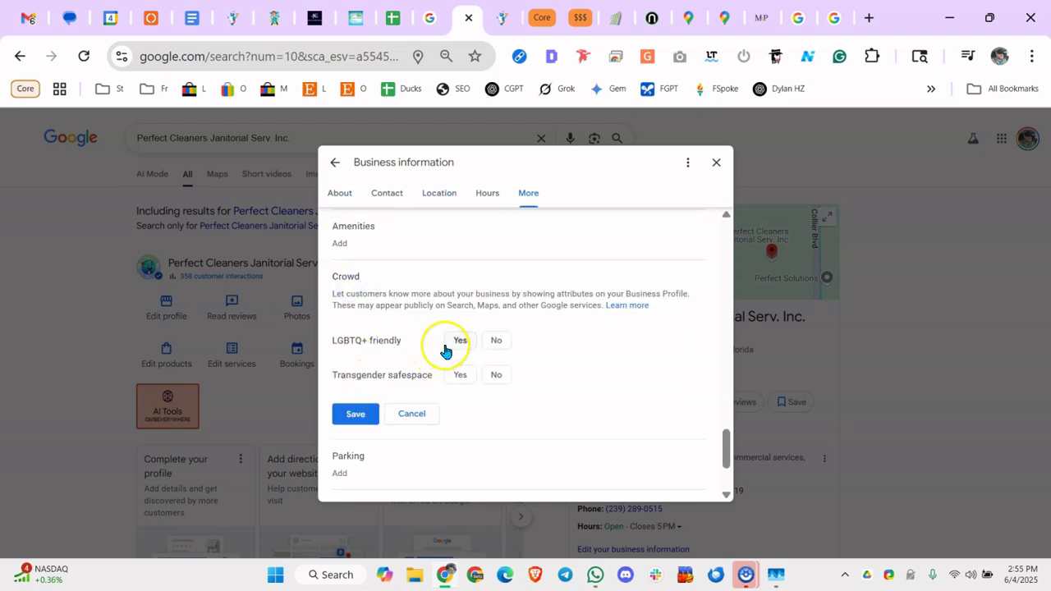
{"action": "left_click", "coordinate": [456, 378]}
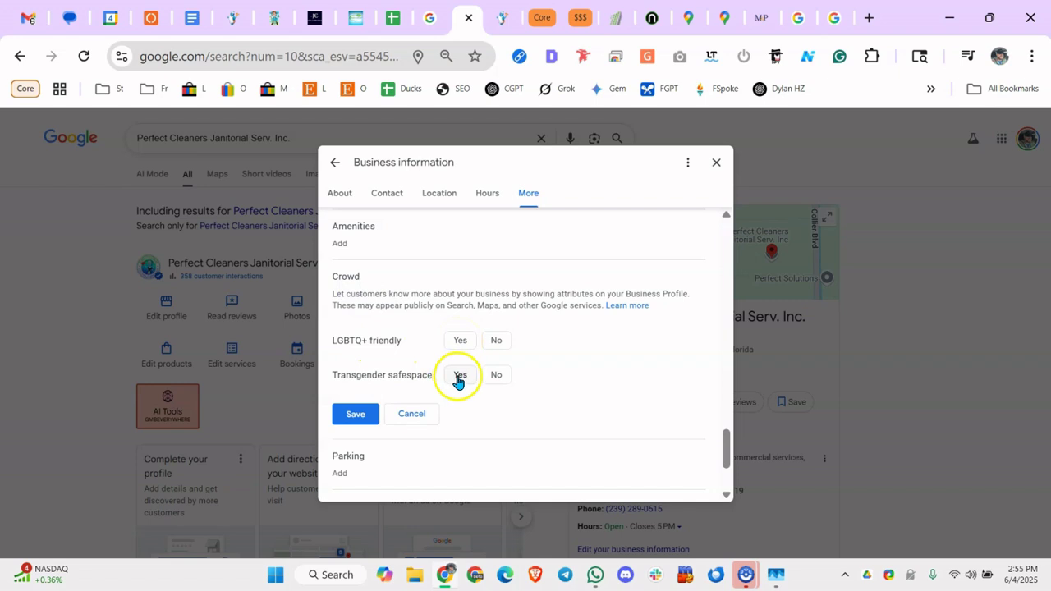
{"action": "scroll", "coordinate": [427, 345], "scroll_direction": "up", "scroll_amount": 1}
{"action": "left_click", "coordinate": [367, 285]}
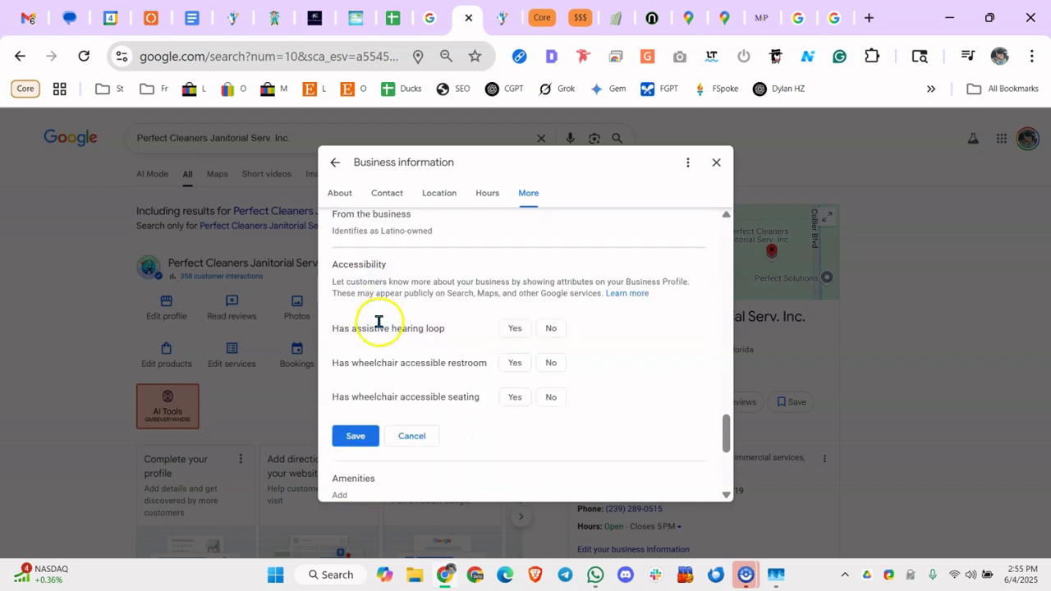
{"action": "scroll", "coordinate": [436, 328], "scroll_direction": "down", "scroll_amount": 3}
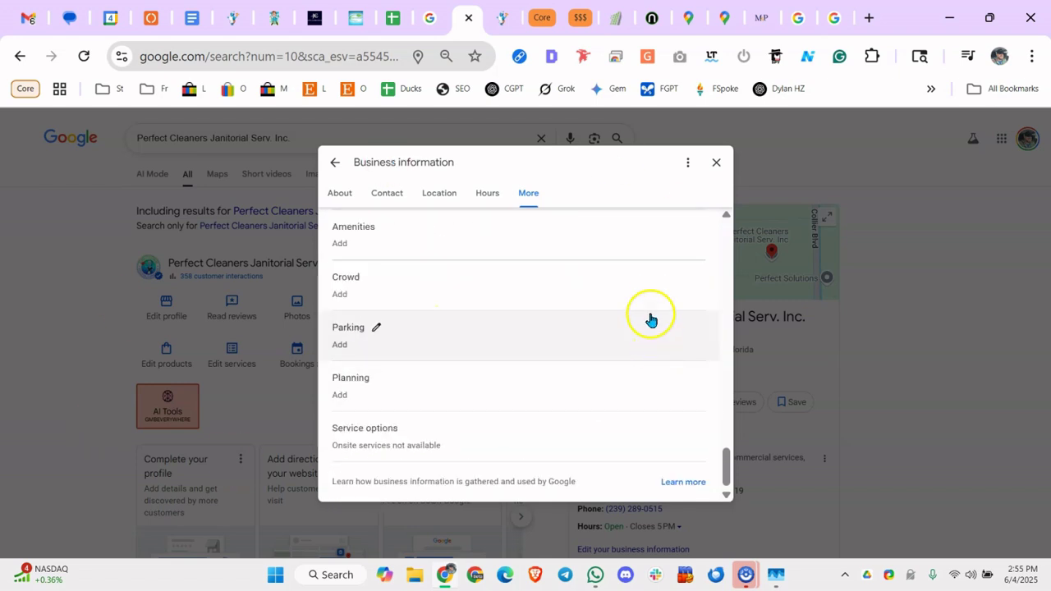
{"action": "left_click", "coordinate": [715, 163]}
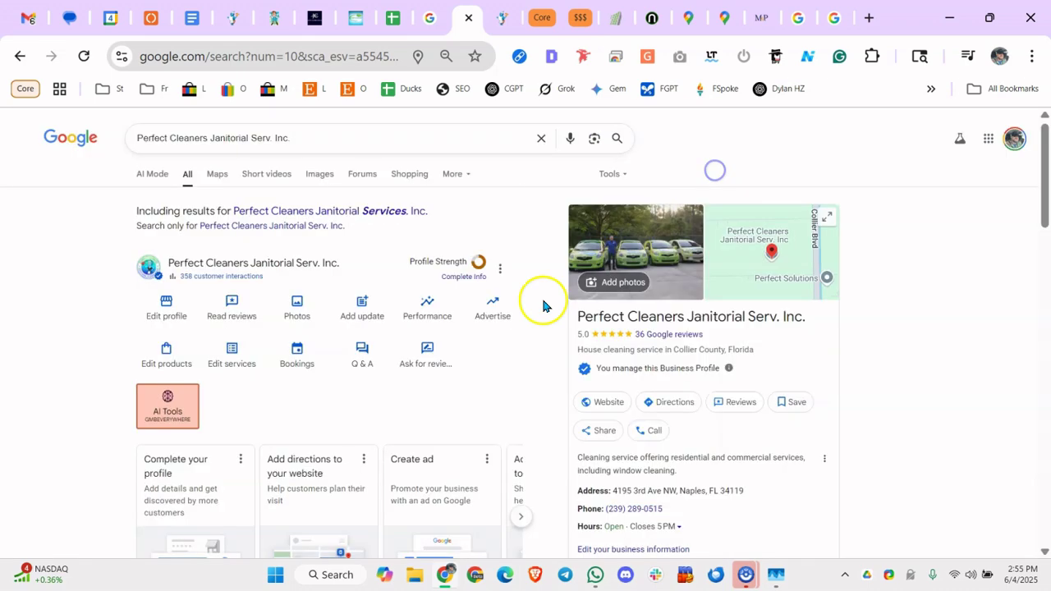
Go through the Opening date, Services, Call tracking and Google Posts rows in the audit spreadsheet
{"action": "left_click", "coordinate": [392, 16]}
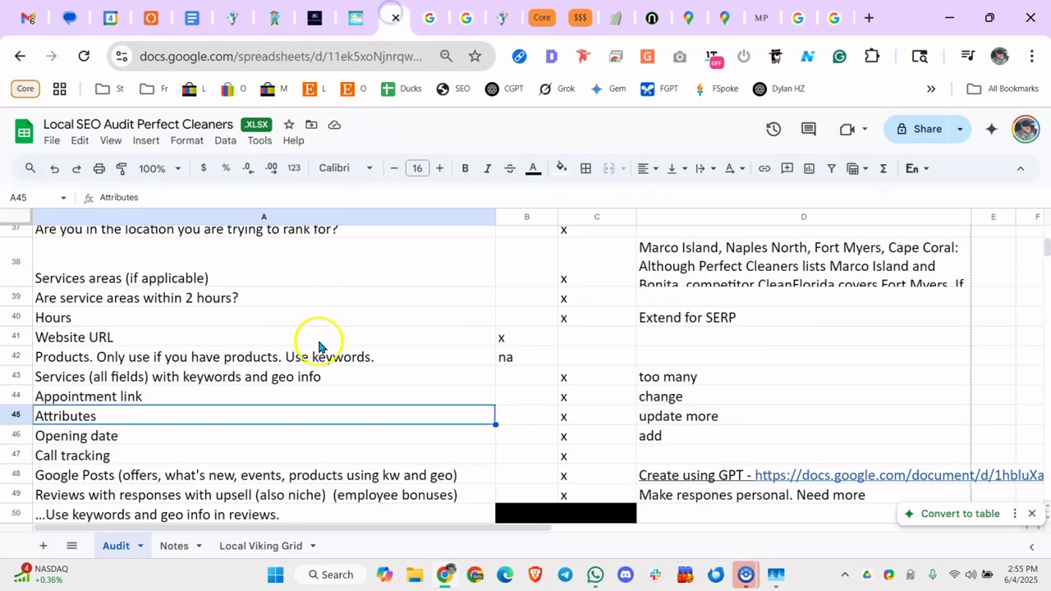
{"action": "left_click", "coordinate": [301, 436]}
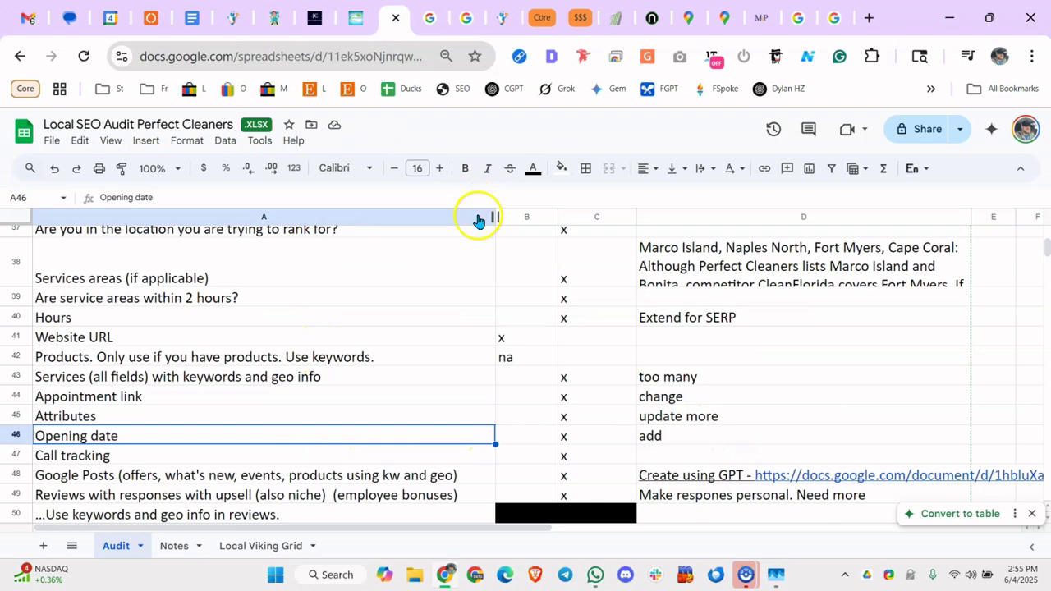
{"action": "left_click", "coordinate": [368, 379]}
{"action": "scroll", "coordinate": [369, 384], "scroll_direction": "down", "scroll_amount": 2}
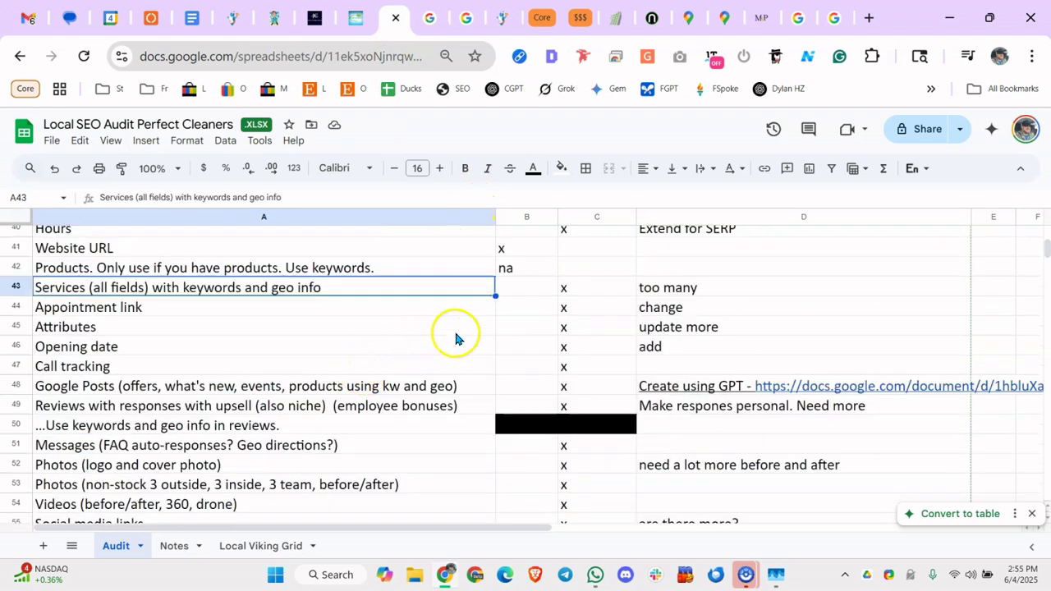
{"action": "left_click", "coordinate": [210, 371]}
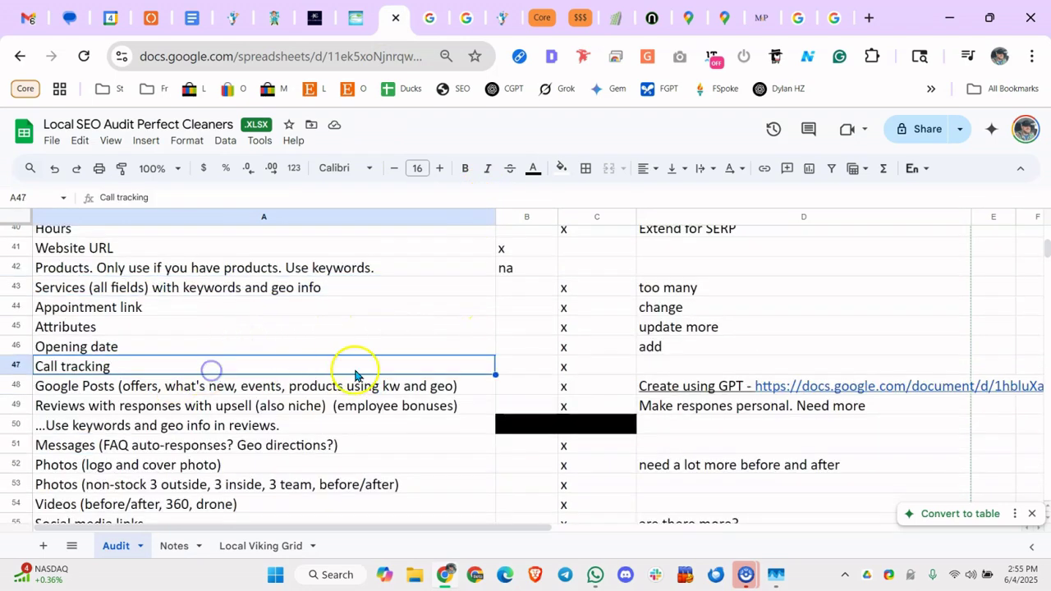
{"action": "scroll", "coordinate": [387, 370], "scroll_direction": "down", "scroll_amount": 2}
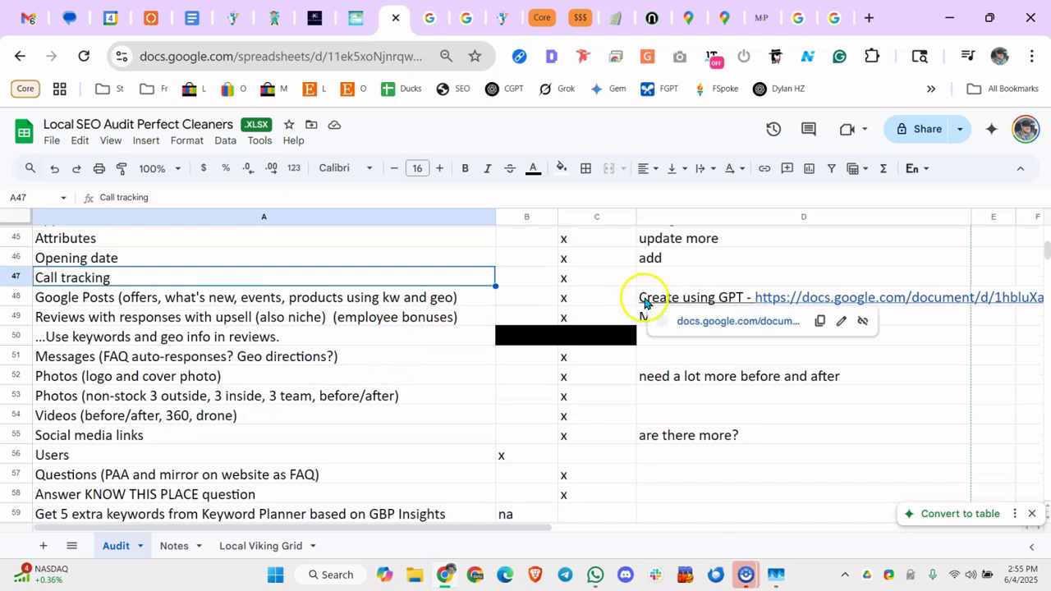
{"action": "left_click", "coordinate": [343, 302]}
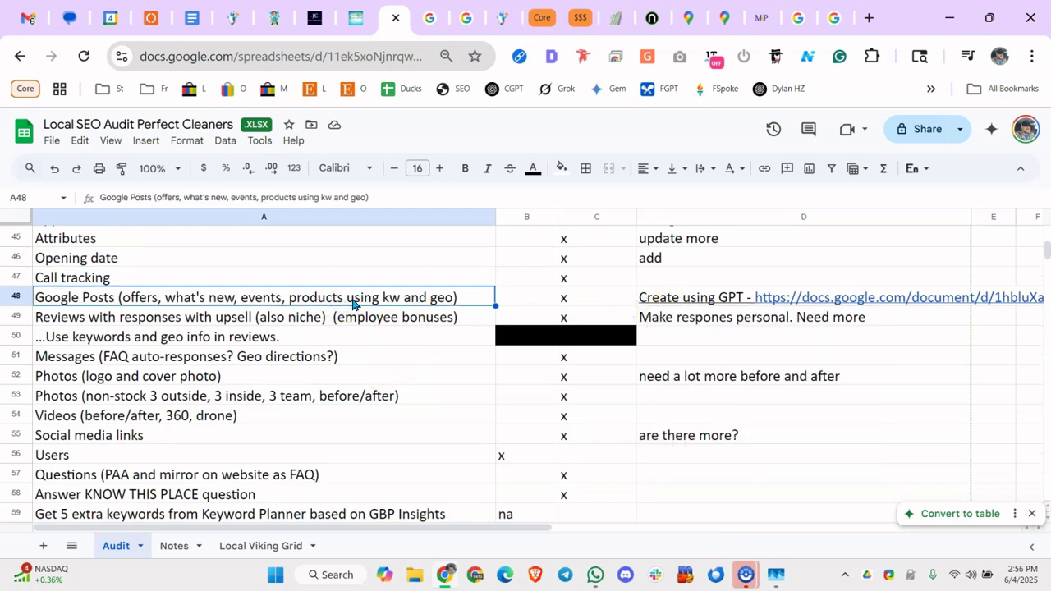
Search Google for "norzer" in a new tab and browse the Google posts on its business profile
{"action": "key", "text": "ctrl+t"}
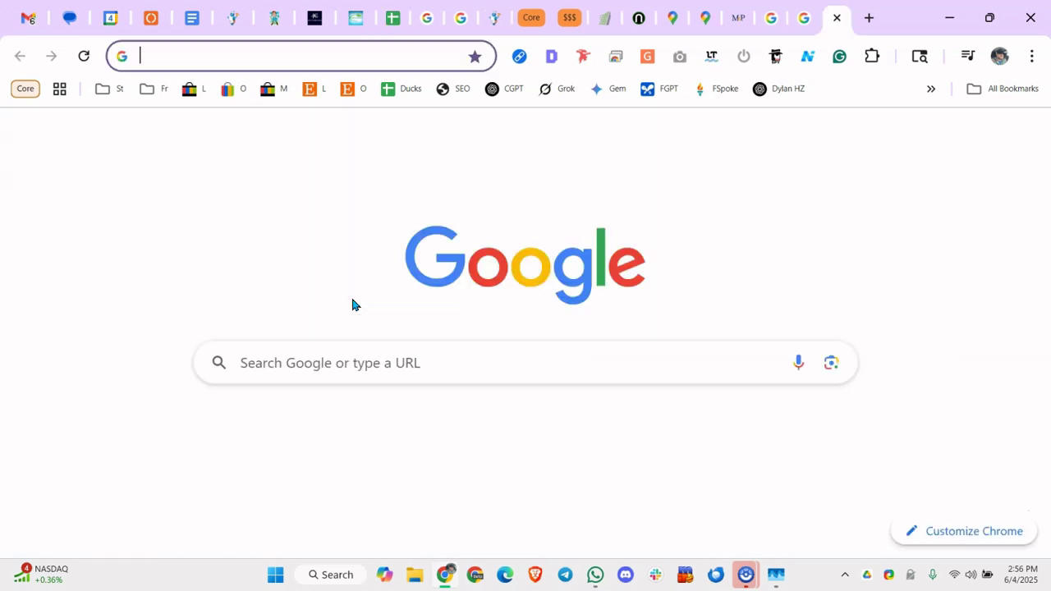
{"action": "type", "text": "norzder"}
{"action": "key", "text": "Return"}
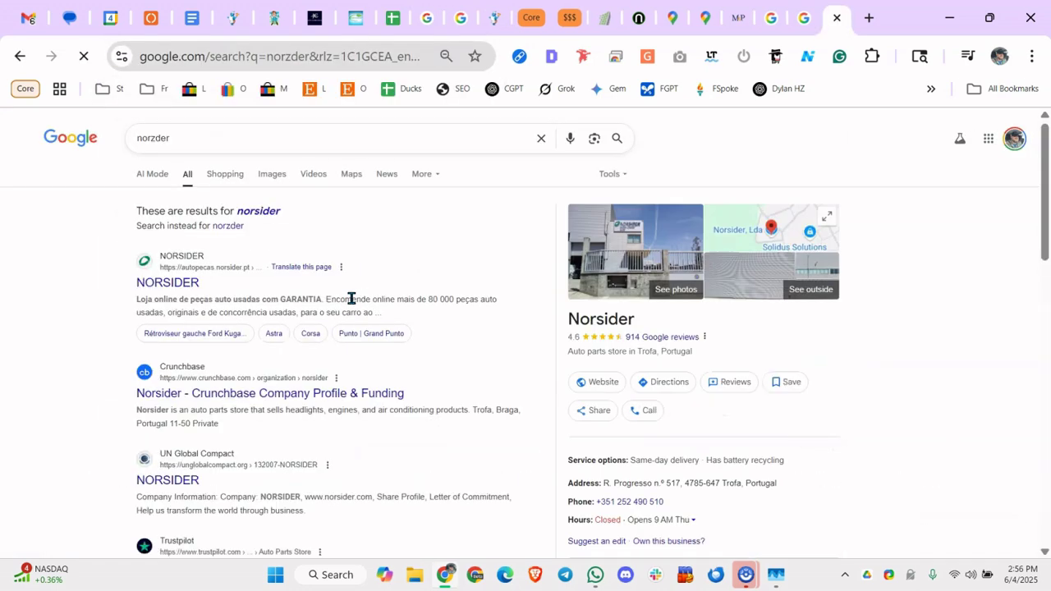
{"action": "left_click", "coordinate": [256, 48]}
{"action": "type", "text": "norzer"}
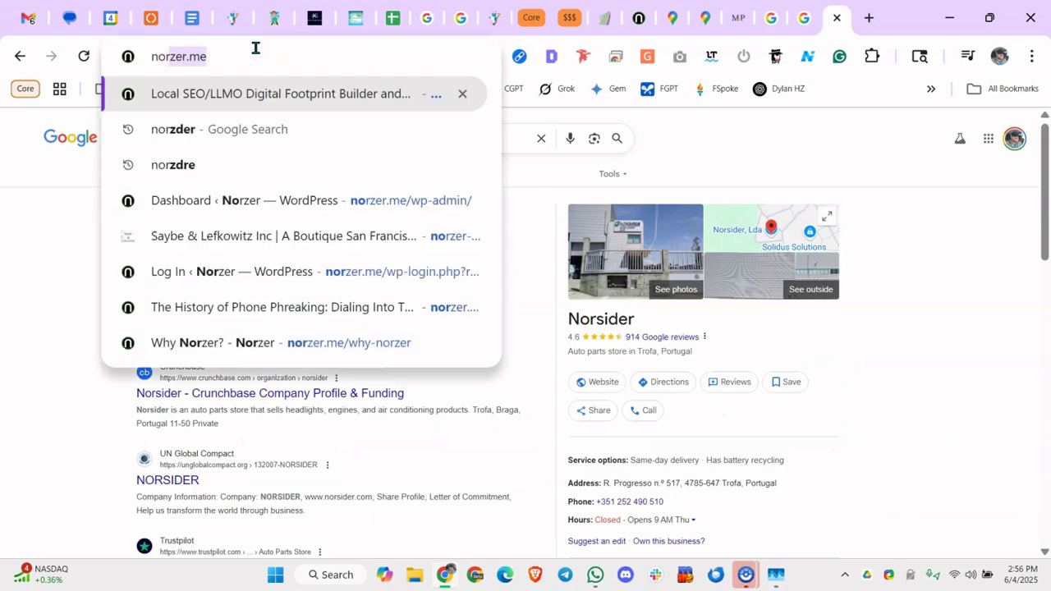
{"action": "key", "text": "Delete"}
{"action": "key", "text": "Return"}
{"action": "scroll", "coordinate": [799, 312], "scroll_direction": "down", "scroll_amount": 12}
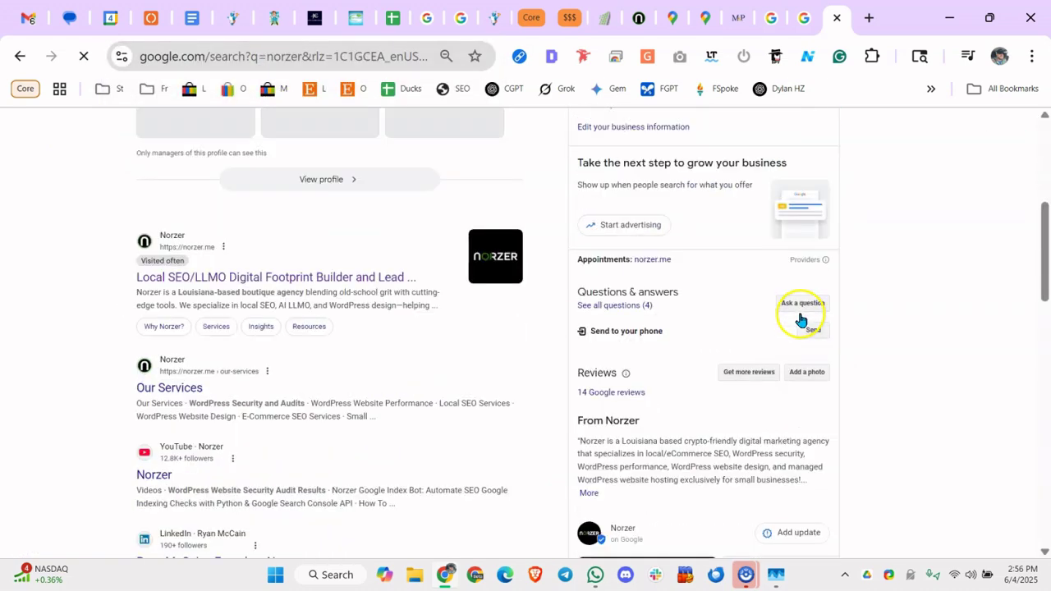
{"action": "double_click", "coordinate": [829, 284]}
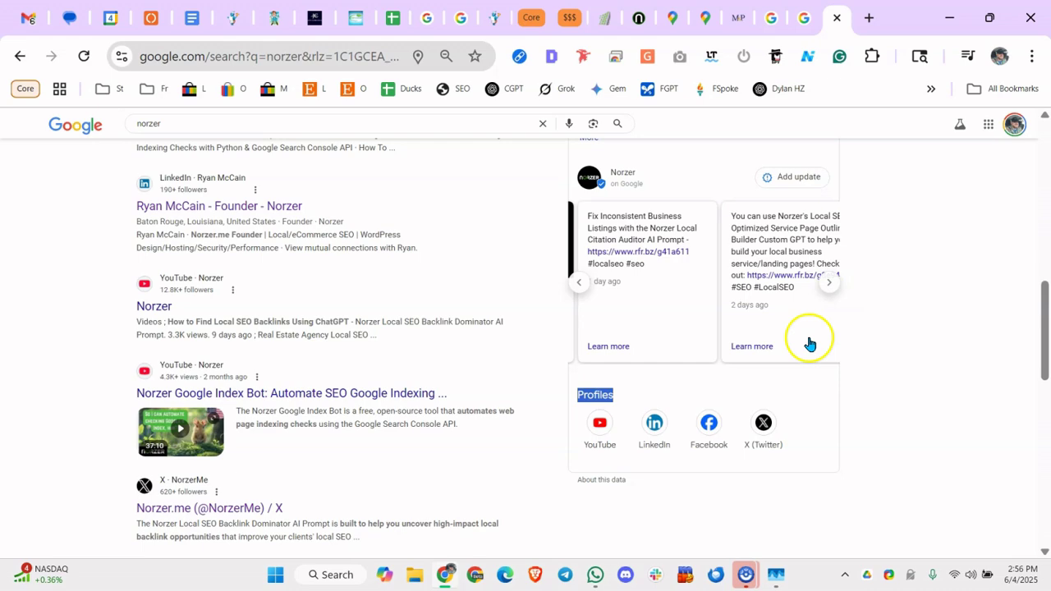
Select the "Reviews with responses with upsell" row in the audit spreadsheet, and look through the business list in Google Business Profile Manager
{"action": "left_click", "coordinate": [395, 20]}
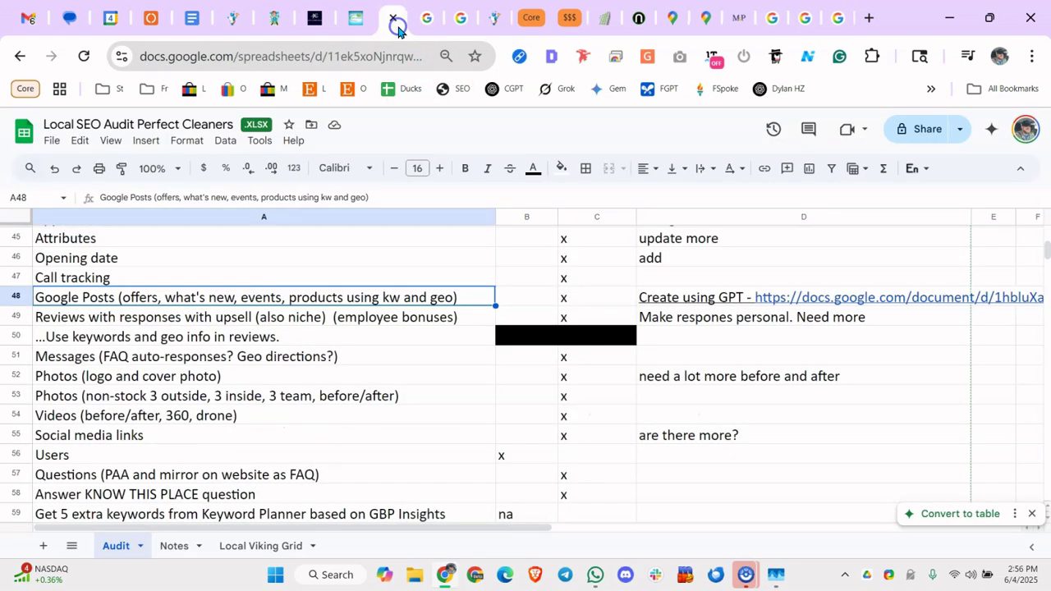
{"action": "left_click", "coordinate": [380, 319]}
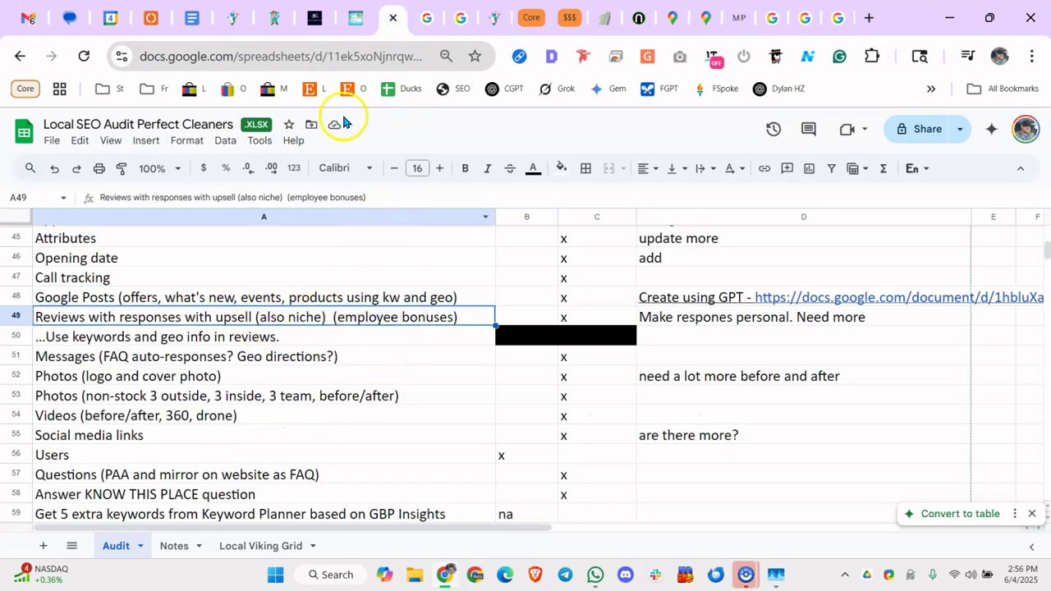
{"action": "left_click", "coordinate": [422, 19]}
{"action": "scroll", "coordinate": [496, 259], "scroll_direction": "up", "scroll_amount": 5}
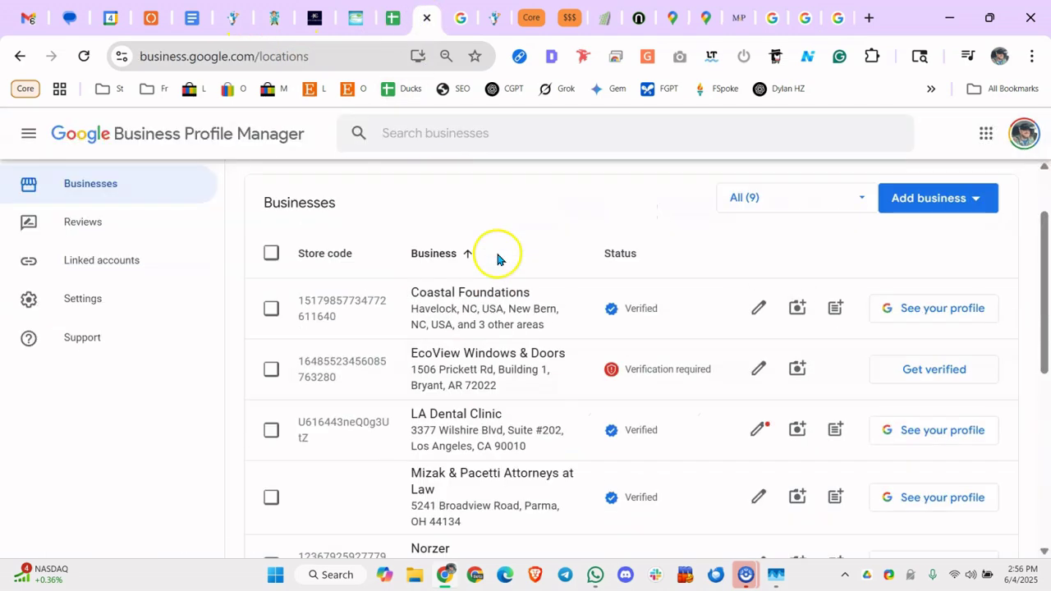
{"action": "scroll", "coordinate": [496, 260], "scroll_direction": "down", "scroll_amount": 2}
{"action": "double_click", "coordinate": [314, 63]}
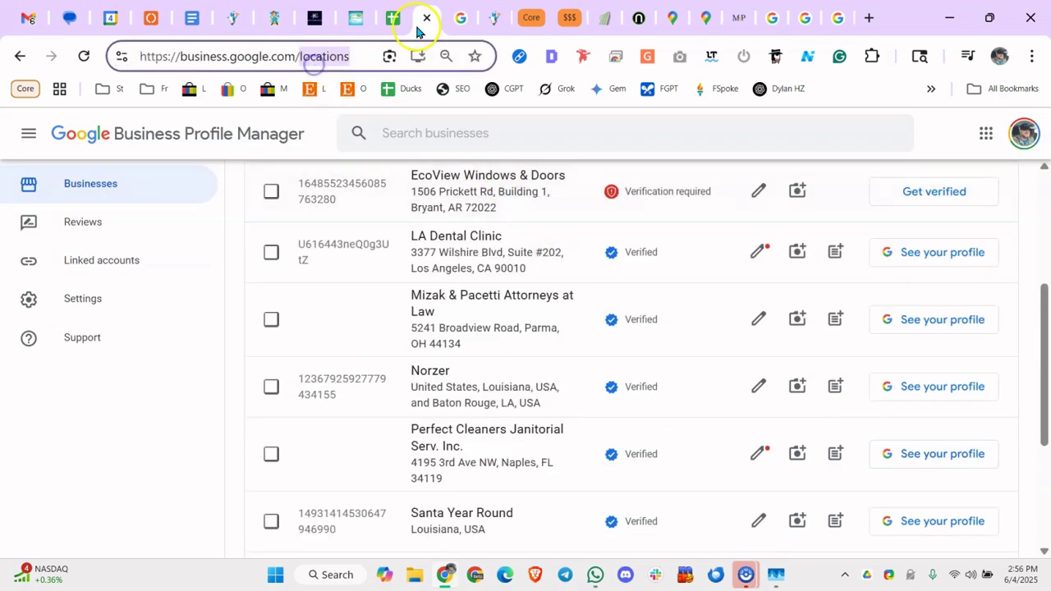
Open the Google reviews of Perfect Cleaners and examine the review dates and the owner's replies
{"action": "left_click", "coordinate": [457, 18]}
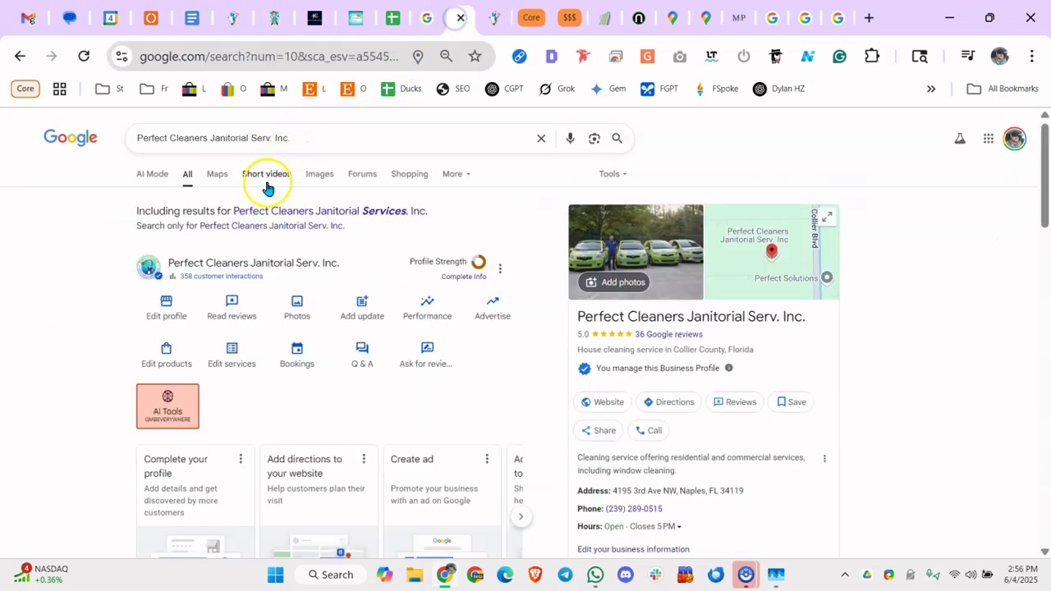
{"action": "left_click", "coordinate": [667, 336]}
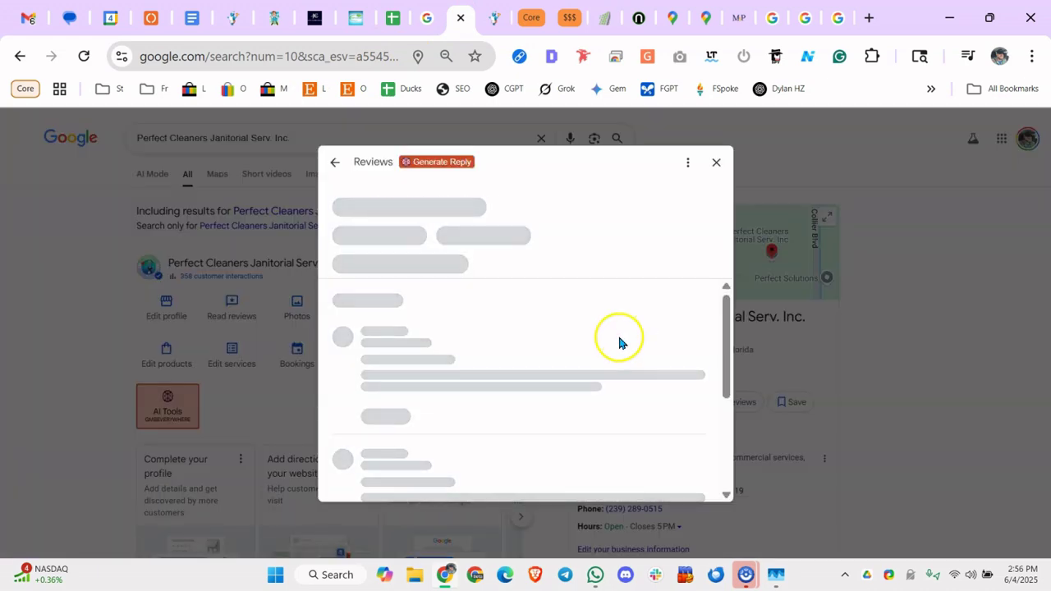
{"action": "scroll", "coordinate": [611, 336], "scroll_direction": "down", "scroll_amount": 5}
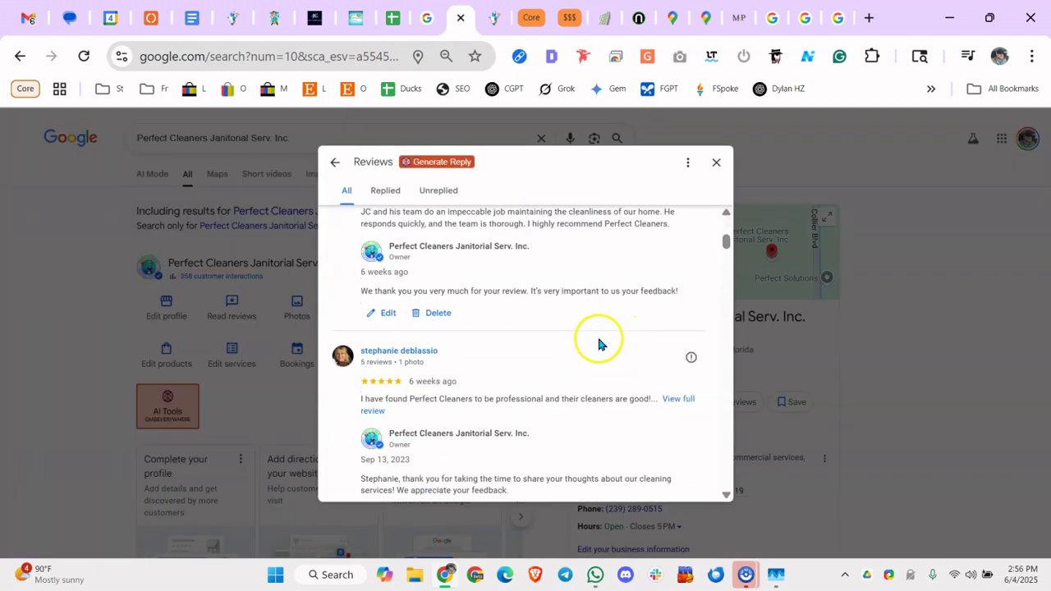
{"action": "scroll", "coordinate": [597, 340], "scroll_direction": "down", "scroll_amount": 3}
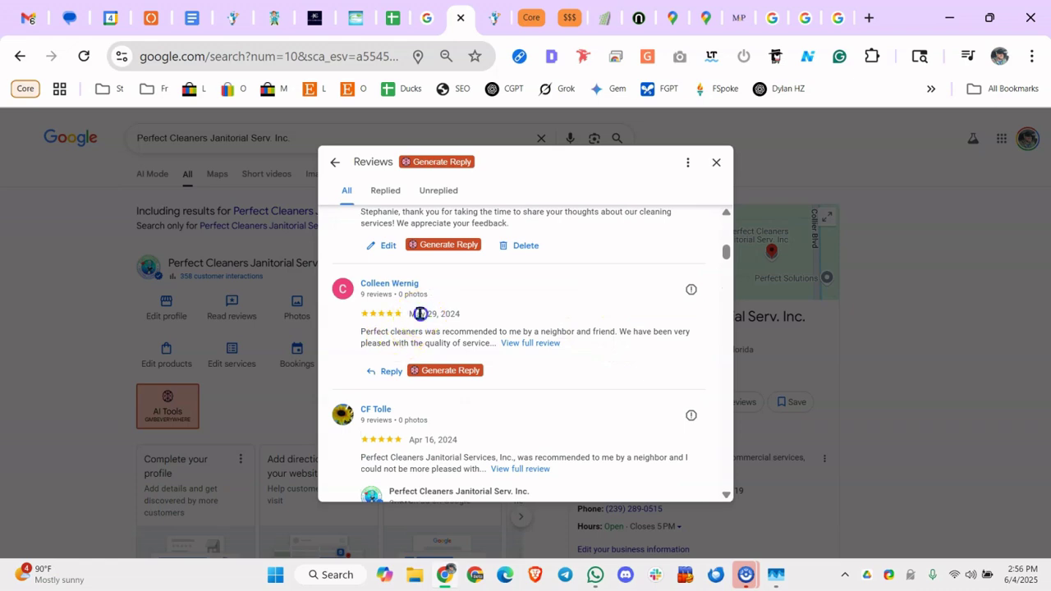
{"action": "scroll", "coordinate": [492, 321], "scroll_direction": "up", "scroll_amount": 8}
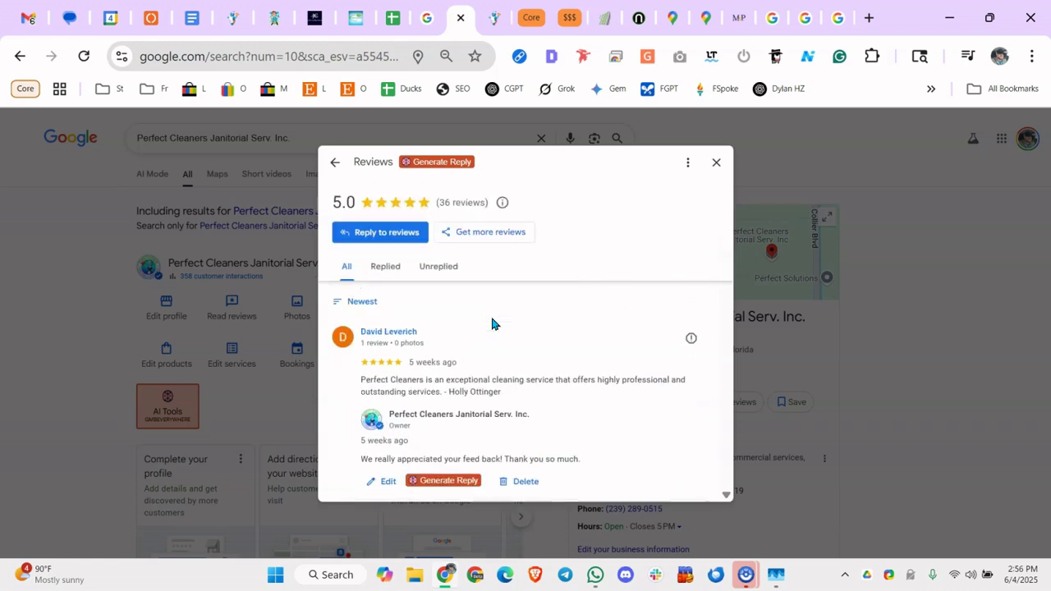
{"action": "scroll", "coordinate": [490, 315], "scroll_direction": "down", "scroll_amount": 5}
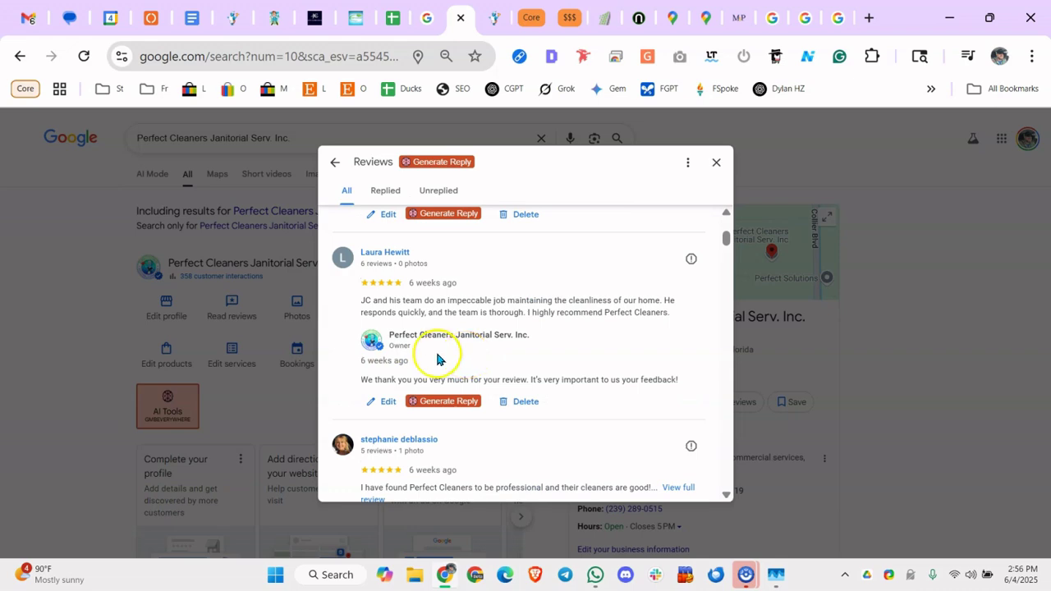
Examine the older Perfect Cleaners reviews and owner replies, and close the reviews window
{"action": "scroll", "coordinate": [418, 378], "scroll_direction": "down", "scroll_amount": 1}
{"action": "scroll", "coordinate": [409, 396], "scroll_direction": "down", "scroll_amount": 1}
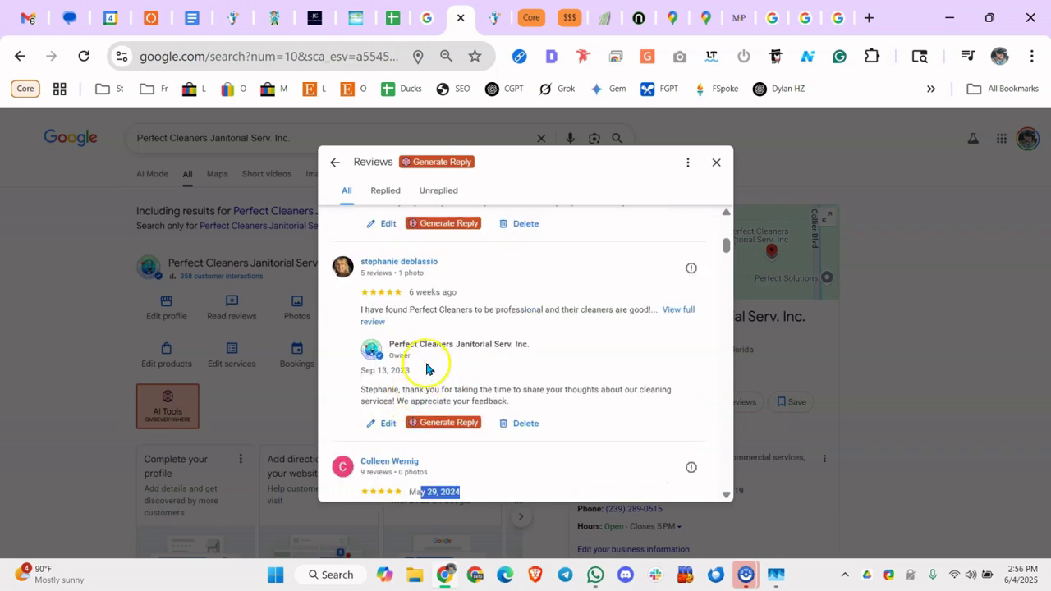
{"action": "scroll", "coordinate": [428, 369], "scroll_direction": "down", "scroll_amount": 2}
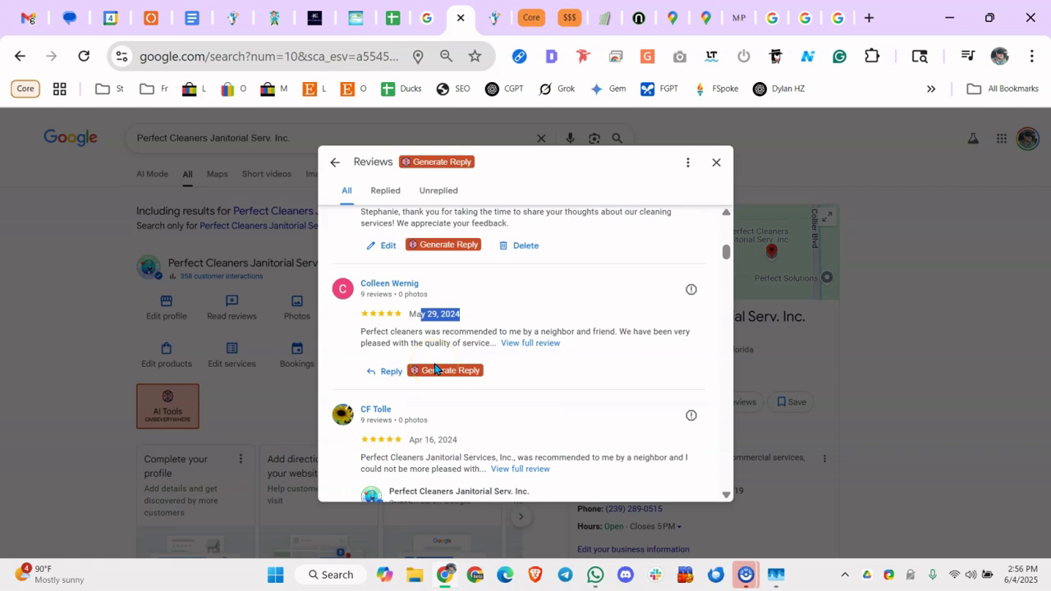
{"action": "left_click", "coordinate": [719, 164]}
Search Google for "house cleaner naples" and compare the review counts of the top local businesses
{"action": "left_click", "coordinate": [359, 132]}
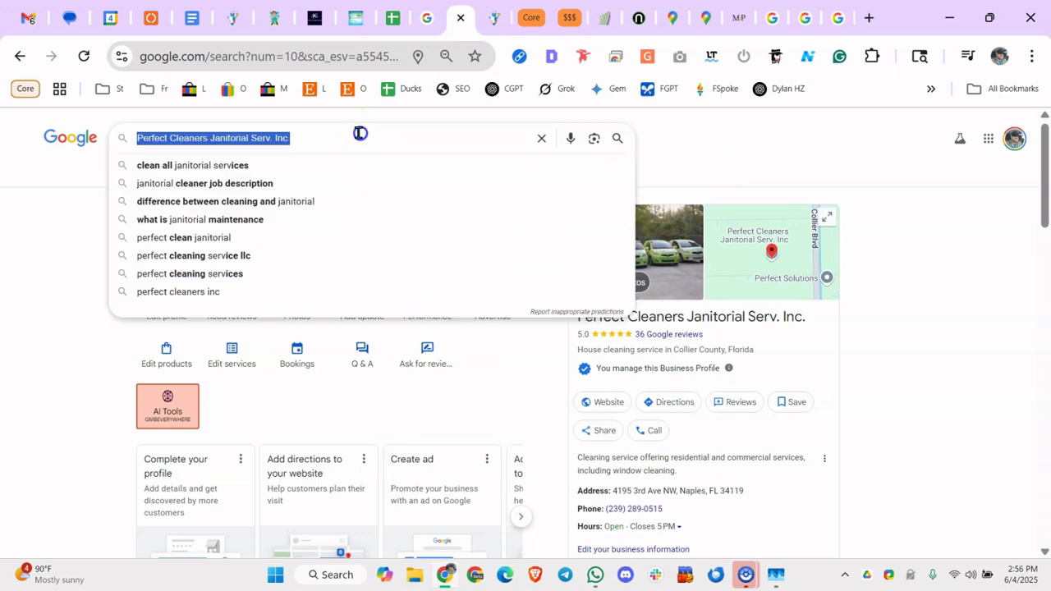
{"action": "type", "text": "house cleaner napl"}
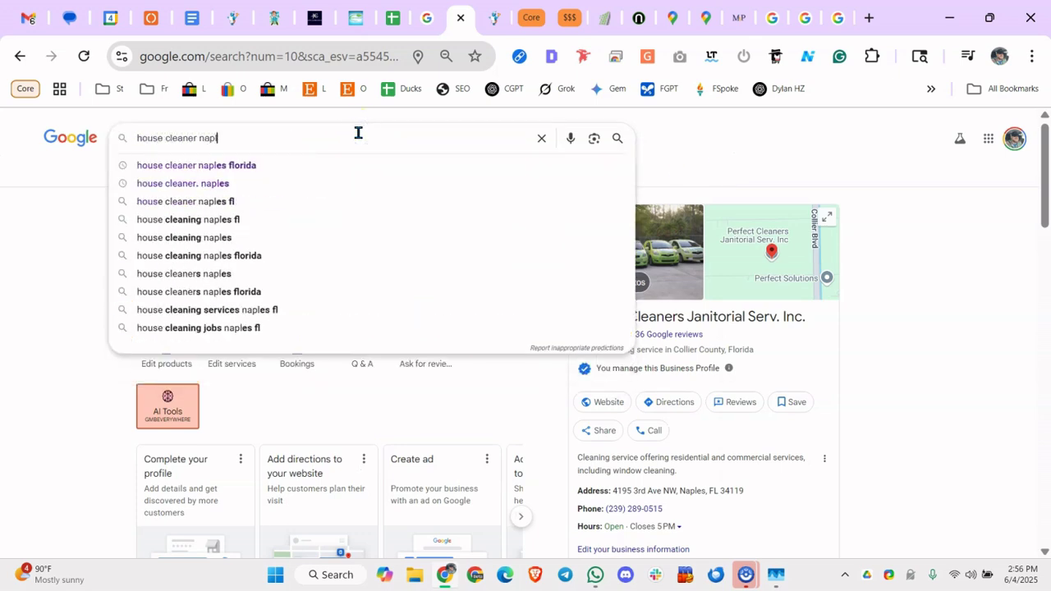
{"action": "type", "text": "es"}
{"action": "key", "text": "Return"}
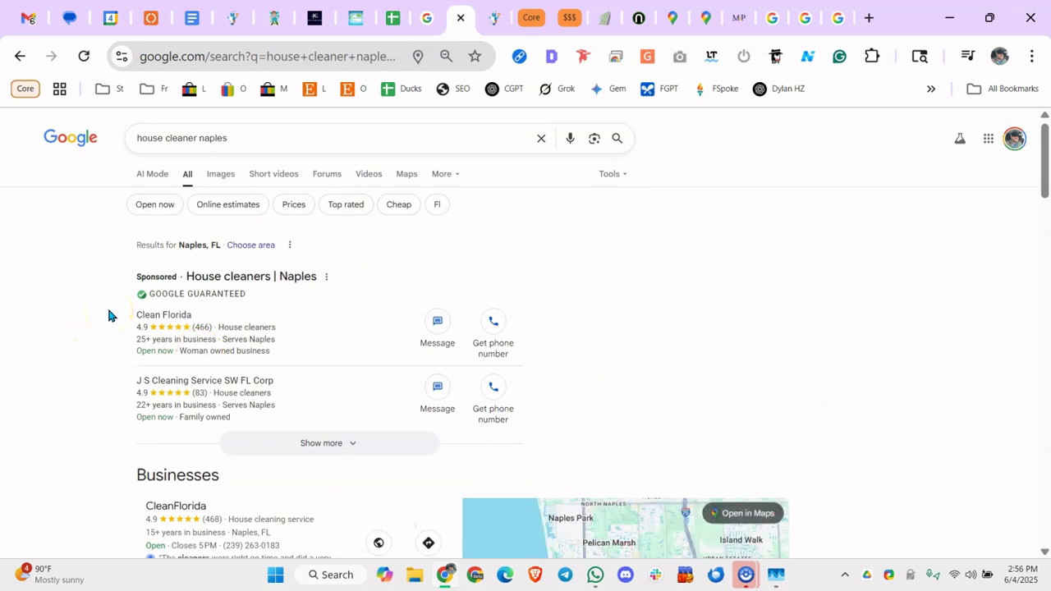
{"action": "scroll", "coordinate": [108, 315], "scroll_direction": "down", "scroll_amount": 3}
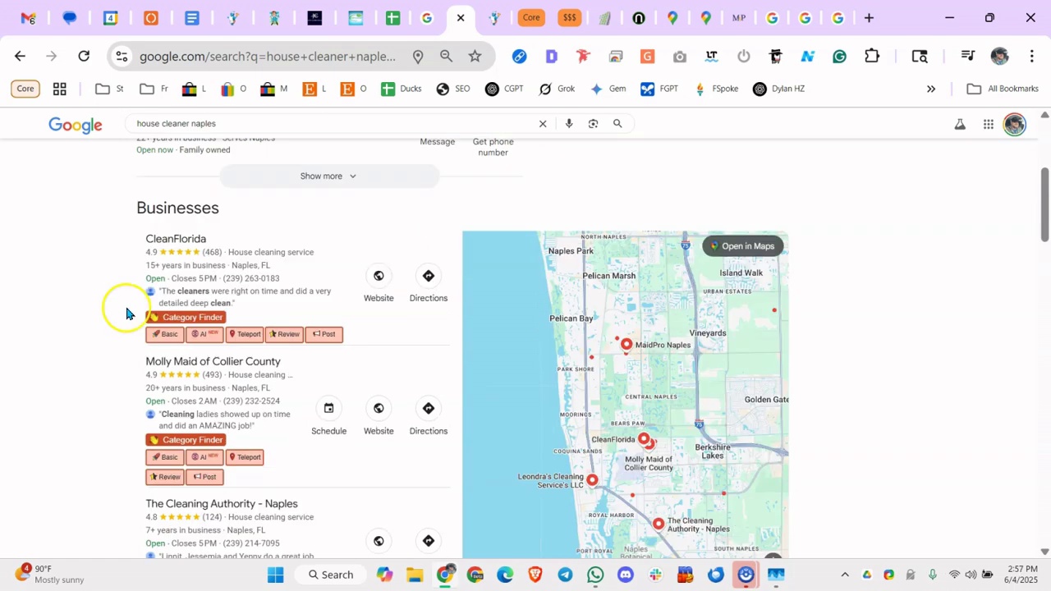
{"action": "mouse_move", "coordinate": [207, 301]}
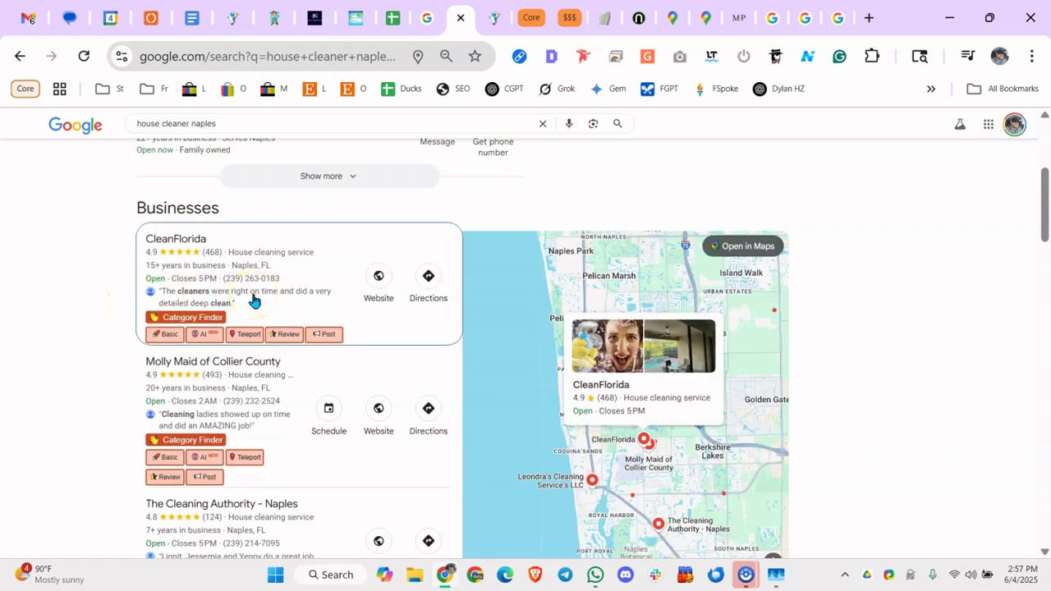
{"action": "scroll", "coordinate": [254, 298], "scroll_direction": "down", "scroll_amount": 2}
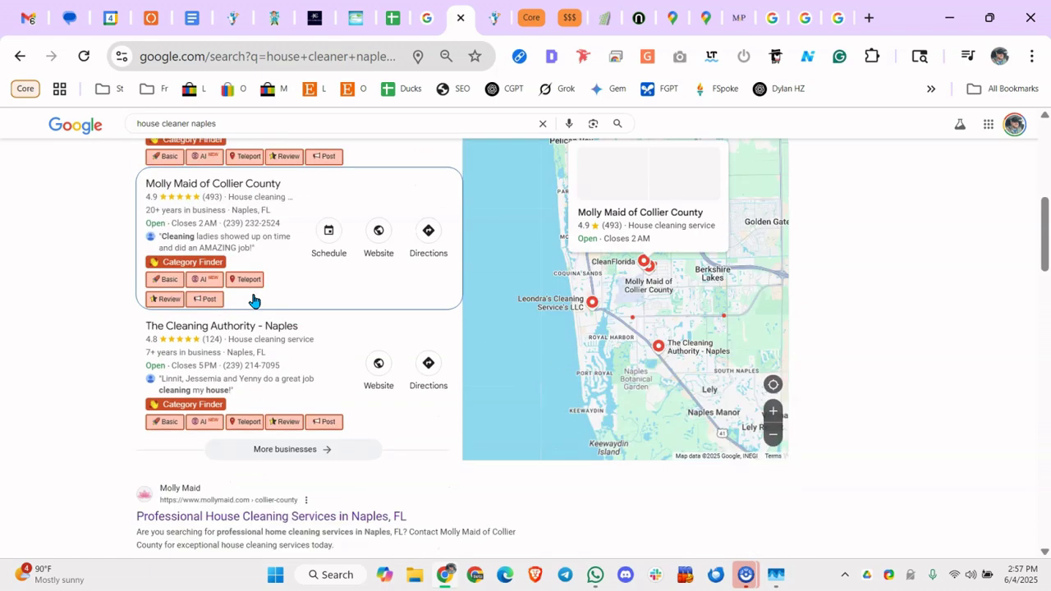
{"action": "scroll", "coordinate": [254, 298], "scroll_direction": "up", "scroll_amount": 2}
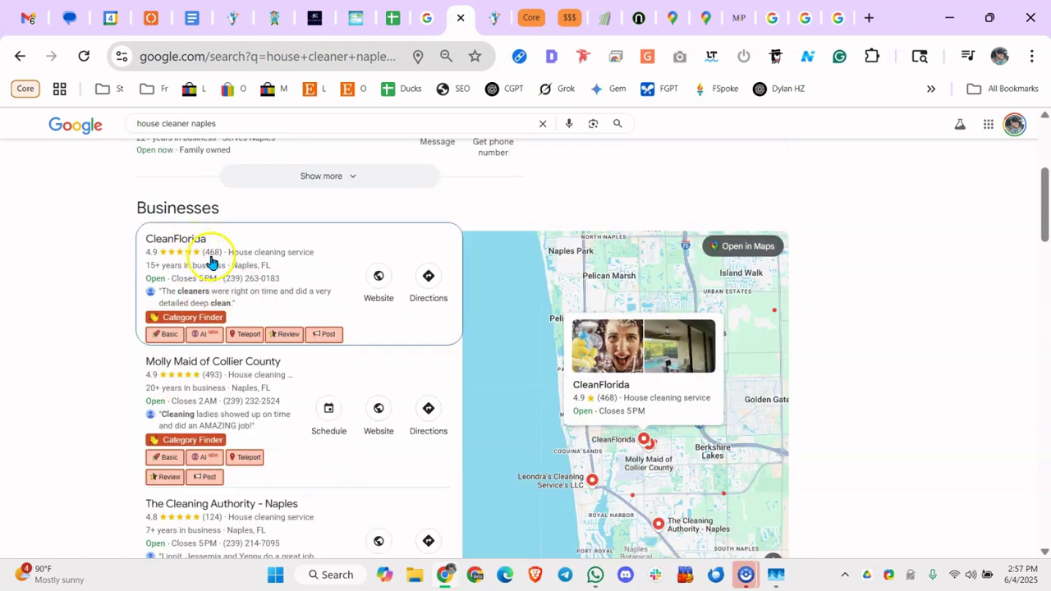
{"action": "mouse_move", "coordinate": [211, 387]}
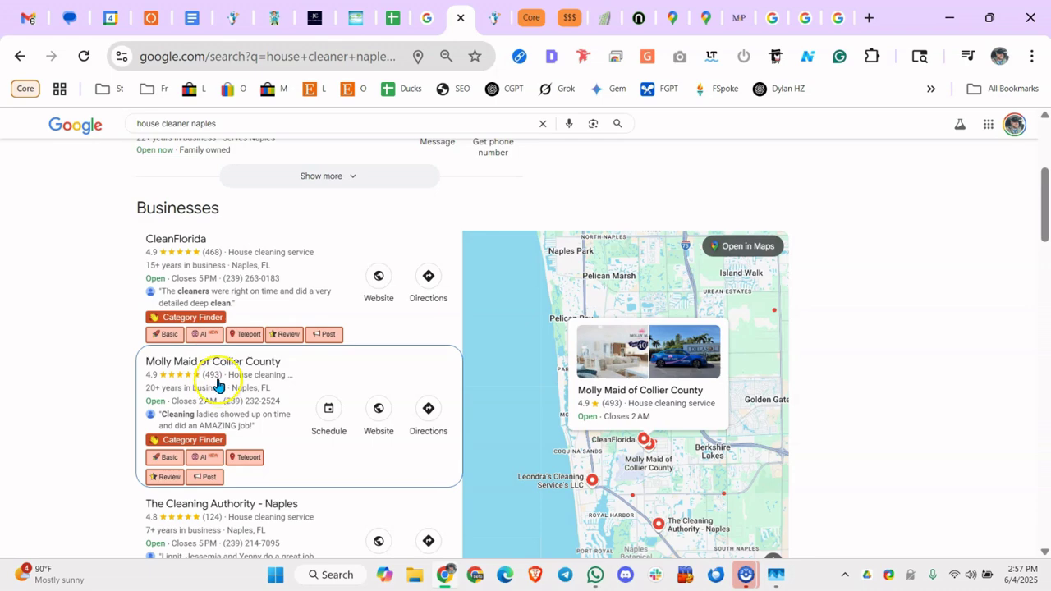
{"action": "scroll", "coordinate": [223, 519], "scroll_direction": "down", "scroll_amount": 2}
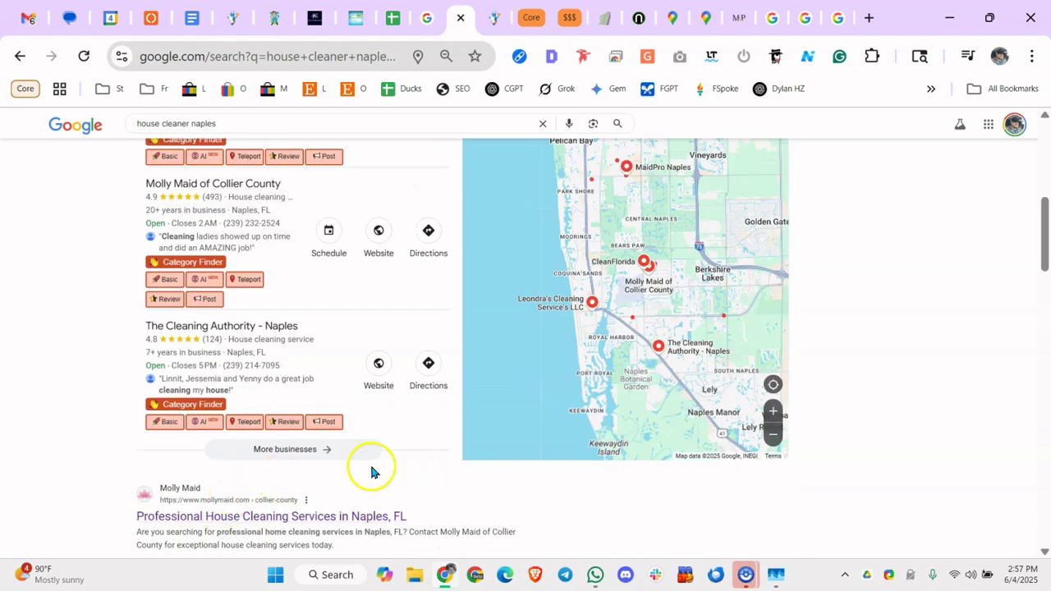
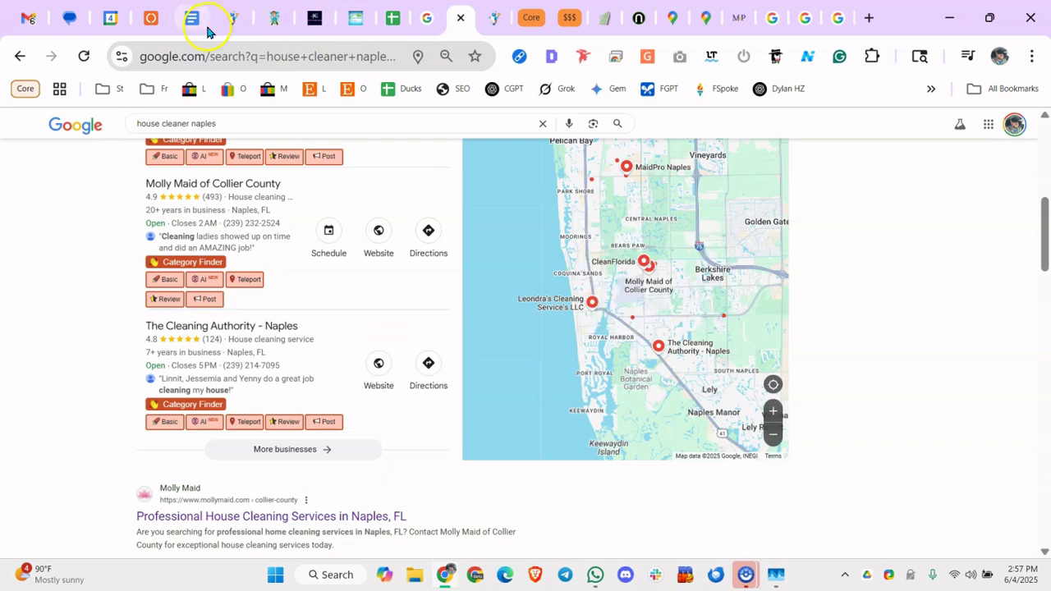
Go through the review keywords, Messages, Photos and Videos rows in the audit spreadsheet
{"action": "left_click", "coordinate": [392, 19]}
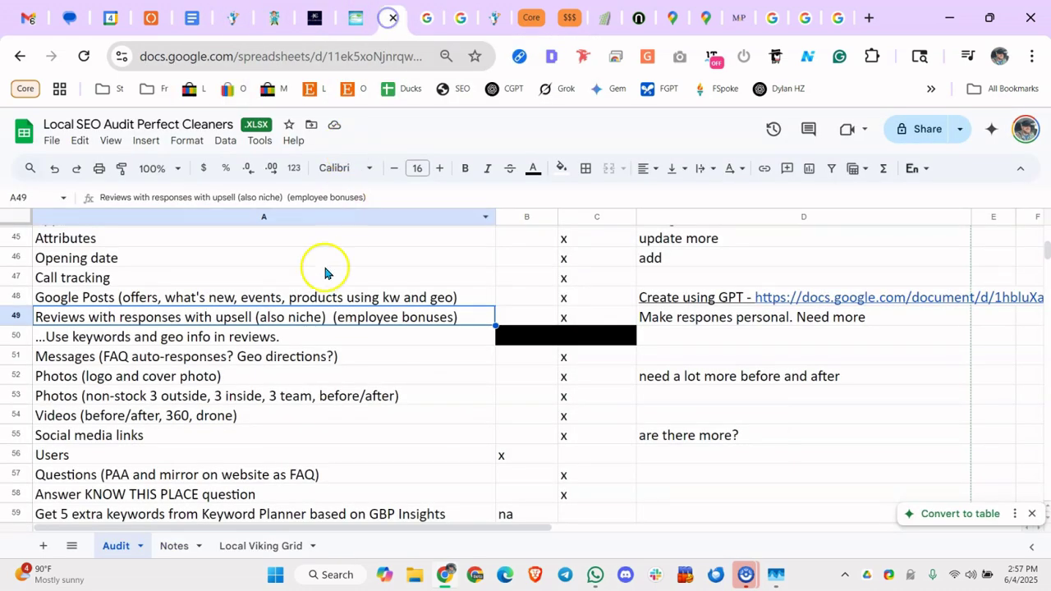
{"action": "left_click", "coordinate": [256, 339]}
{"action": "left_click", "coordinate": [271, 355]}
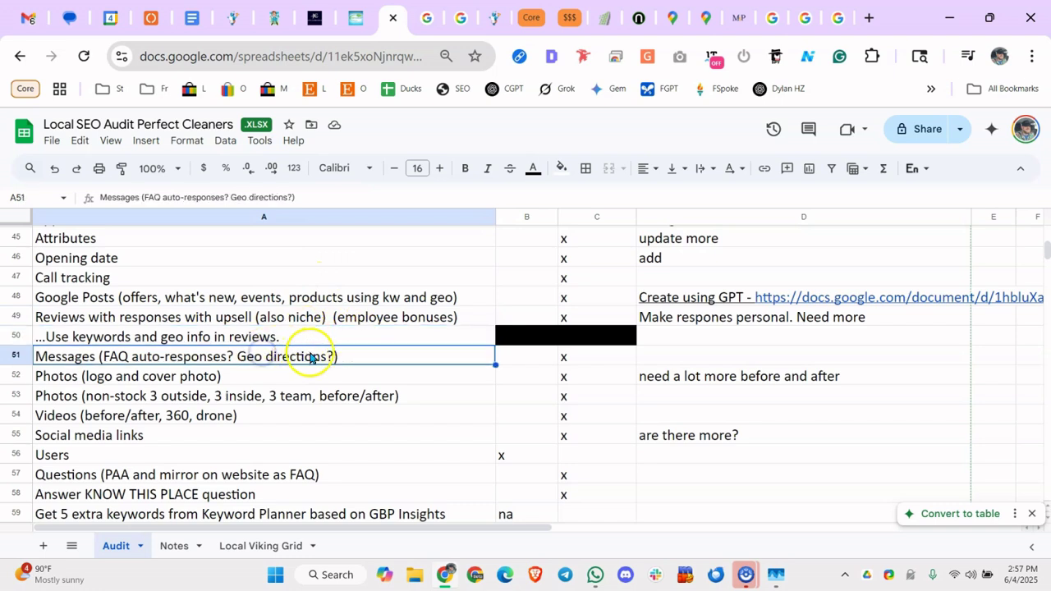
{"action": "left_click", "coordinate": [325, 373]}
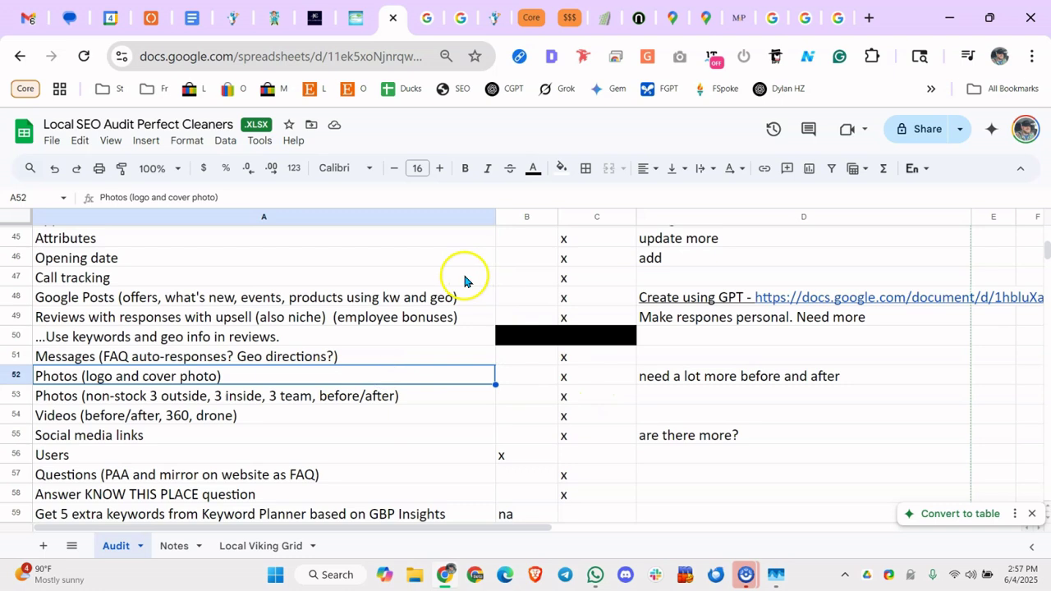
{"action": "left_click", "coordinate": [175, 396]}
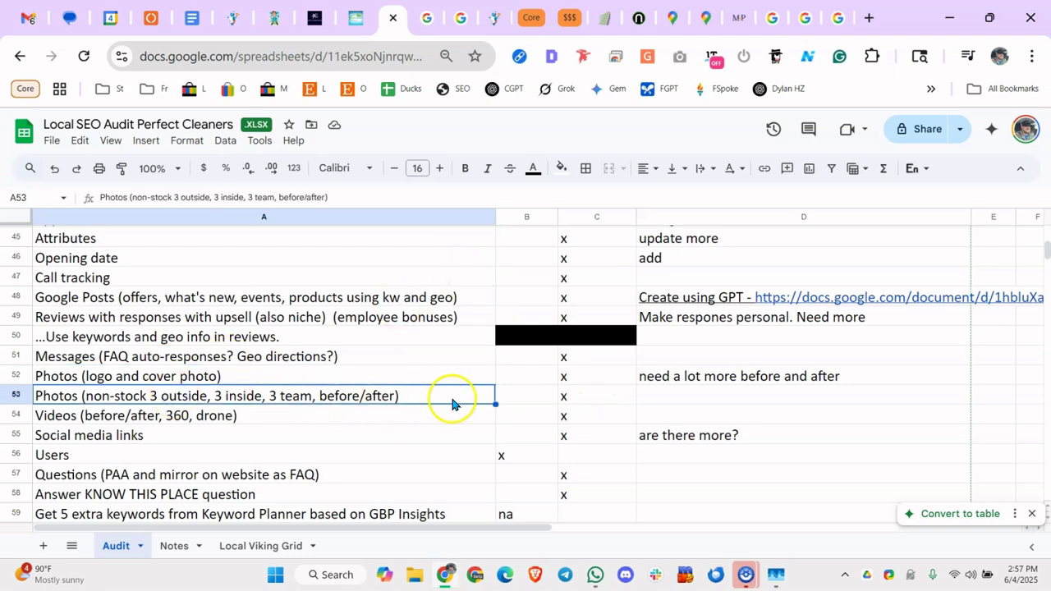
{"action": "left_click", "coordinate": [351, 419]}
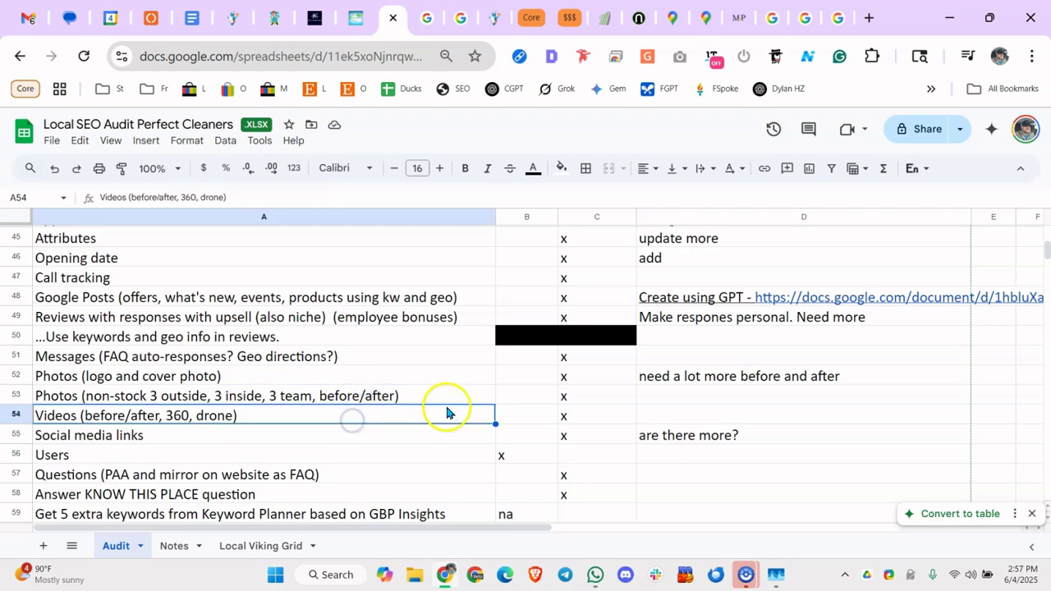
Go to the Social media links row in the audit spreadsheet and look over its entries
{"action": "scroll", "coordinate": [444, 412], "scroll_direction": "down", "scroll_amount": 1}
{"action": "left_click", "coordinate": [366, 362]}
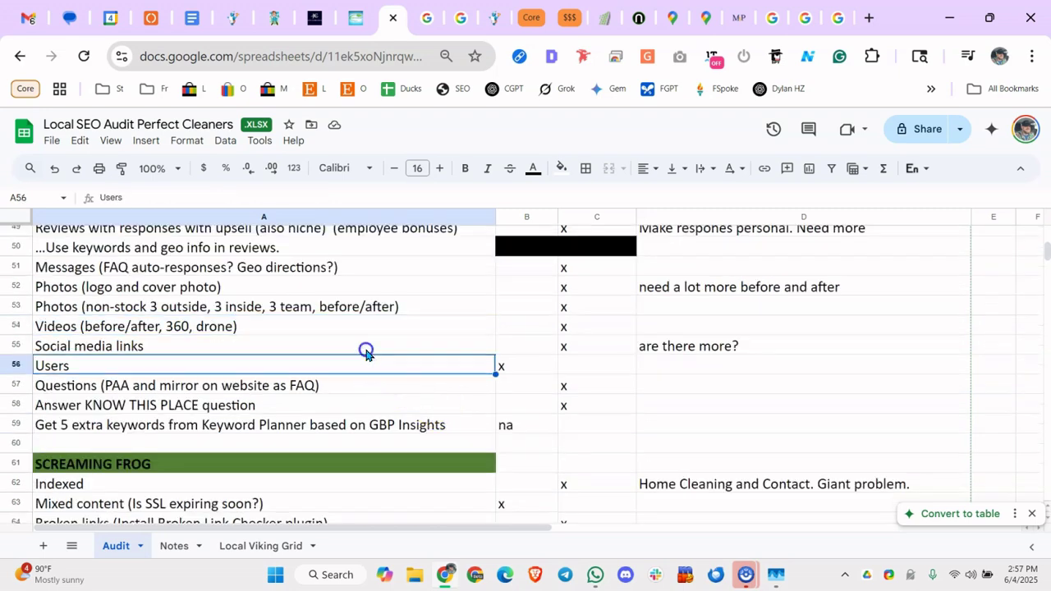
{"action": "left_click", "coordinate": [366, 350]}
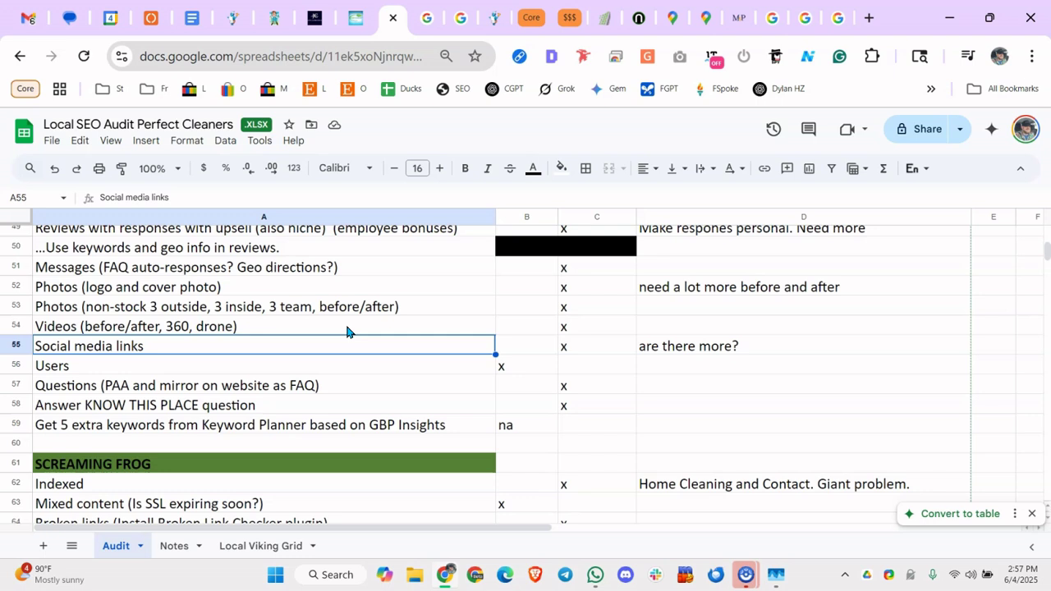
{"action": "left_click", "coordinate": [347, 310]}
{"action": "left_click", "coordinate": [329, 352]}
{"action": "left_click", "coordinate": [624, 347]}
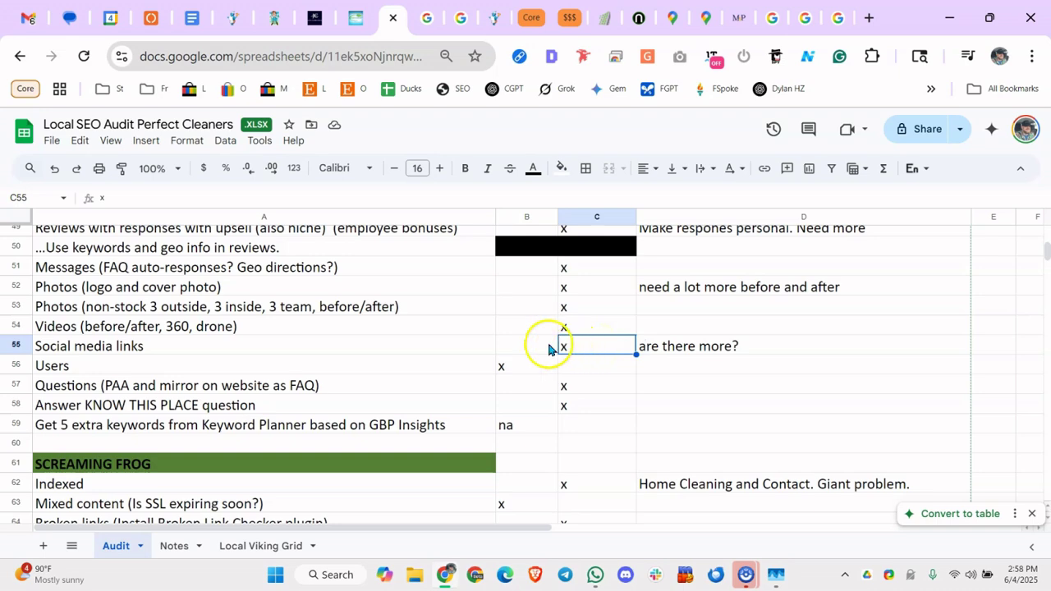
{"action": "left_click", "coordinate": [381, 347]}
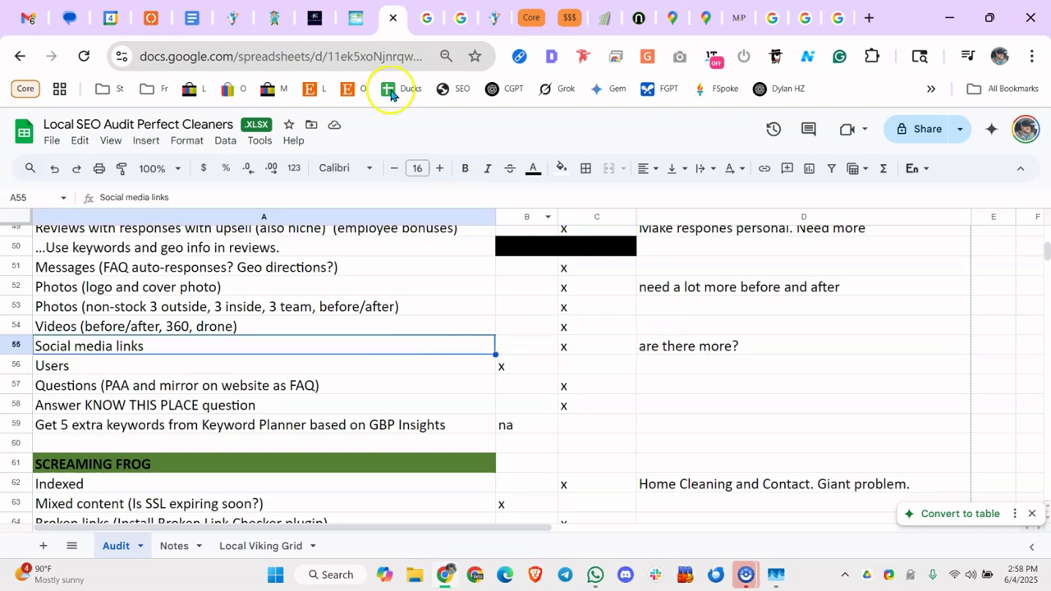
Check the new construction cleaning and About Us pages of perfectcleanersusa.com for social media links, from header to footer
{"action": "left_click", "coordinate": [234, 20]}
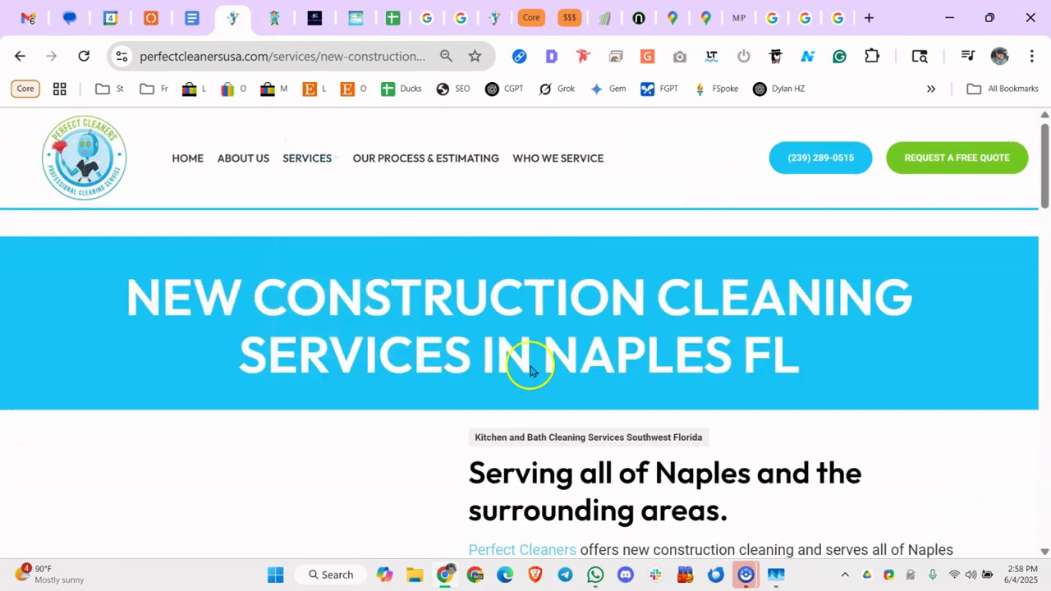
{"action": "scroll", "coordinate": [445, 312], "scroll_direction": "down", "scroll_amount": 15}
{"action": "scroll", "coordinate": [441, 316], "scroll_direction": "down", "scroll_amount": 2}
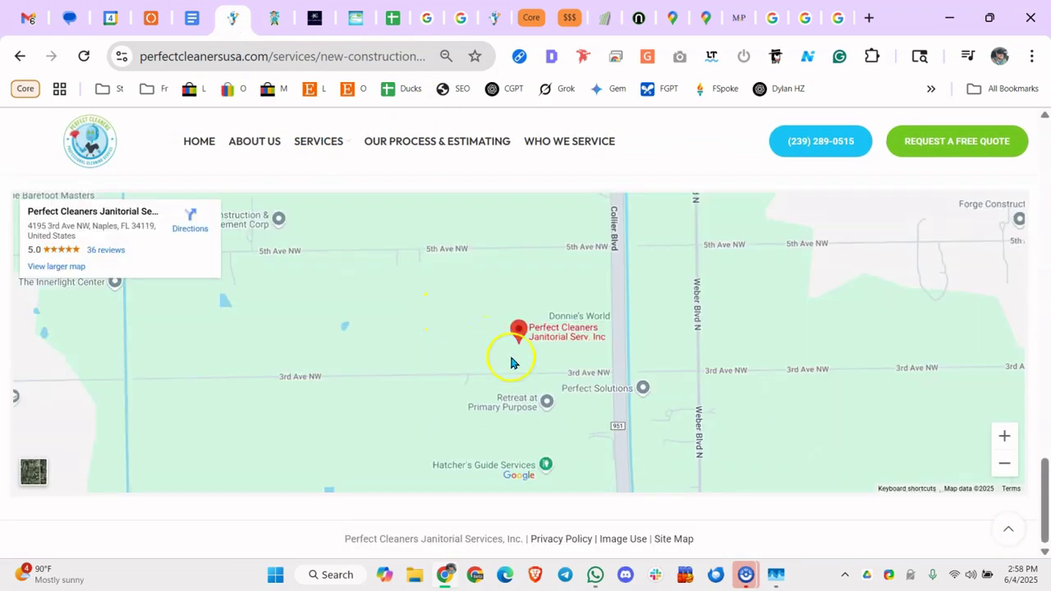
{"action": "scroll", "coordinate": [468, 255], "scroll_direction": "up", "scroll_amount": 15}
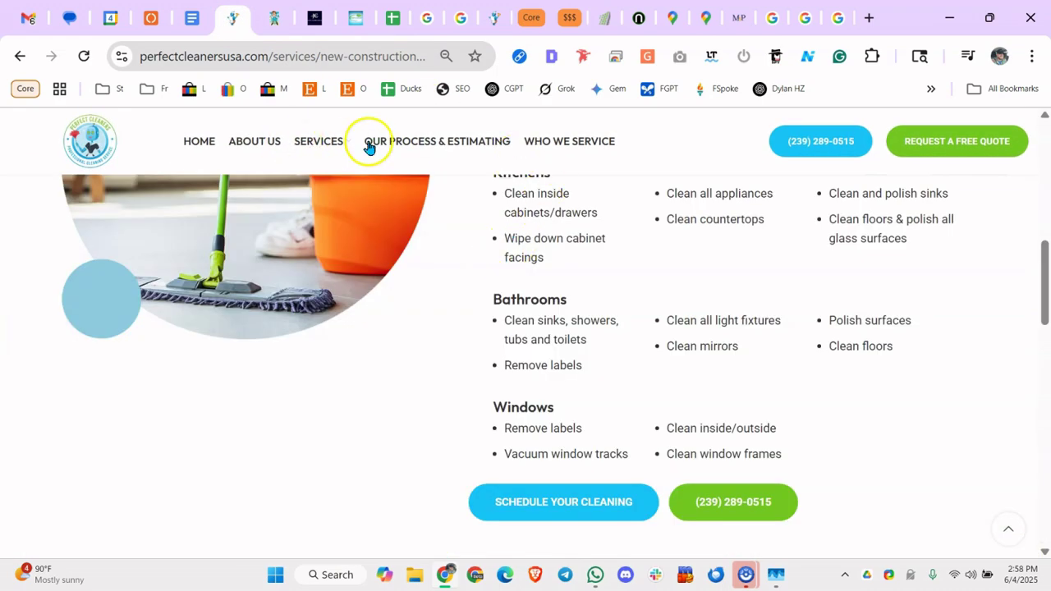
{"action": "left_click", "coordinate": [251, 141]}
{"action": "scroll", "coordinate": [460, 246], "scroll_direction": "down", "scroll_amount": 5}
{"action": "scroll", "coordinate": [494, 262], "scroll_direction": "down", "scroll_amount": 14}
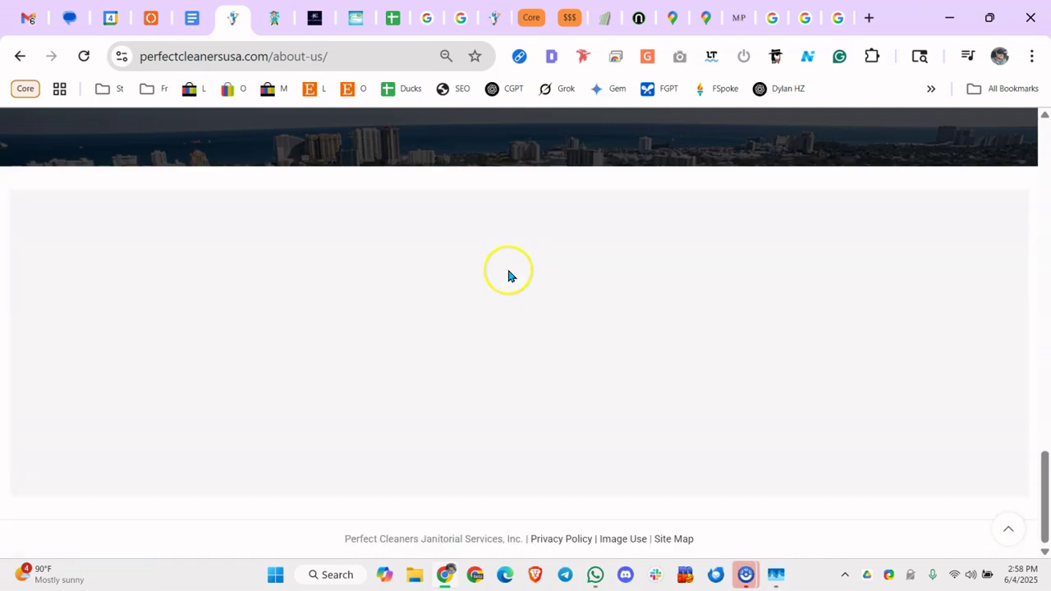
{"action": "scroll", "coordinate": [509, 275], "scroll_direction": "up", "scroll_amount": 10}
{"action": "scroll", "coordinate": [511, 276], "scroll_direction": "down", "scroll_amount": 7}
{"action": "scroll", "coordinate": [513, 276], "scroll_direction": "up", "scroll_amount": 20}
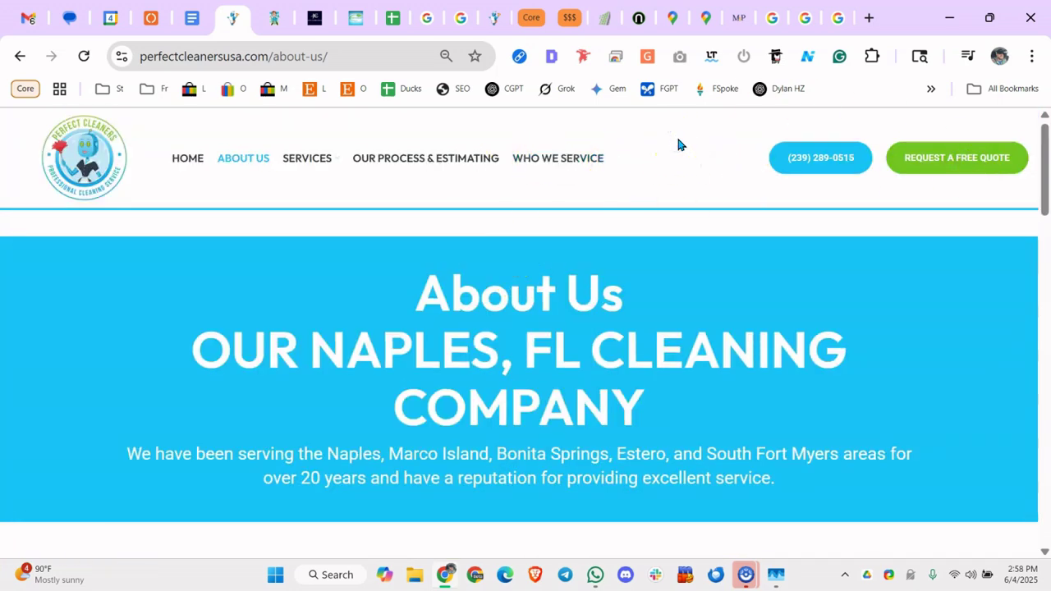
{"action": "scroll", "coordinate": [678, 146], "scroll_direction": "down", "scroll_amount": 20}
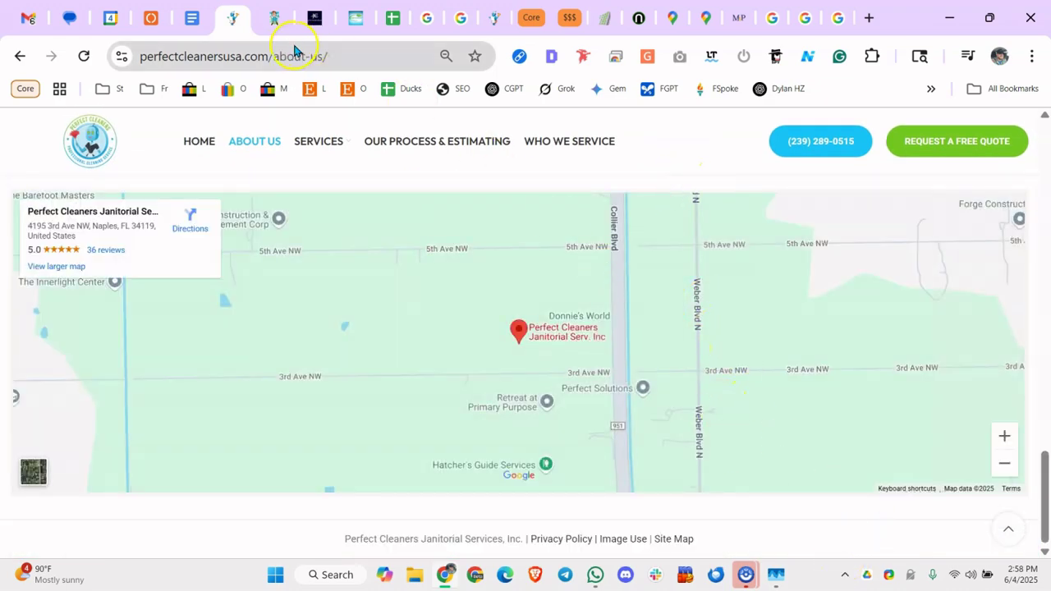
Go through the Users, Questions, Answer KNOW THIS PLACE question and extra keywords rows in the audit spreadsheet
{"action": "left_click", "coordinate": [393, 18]}
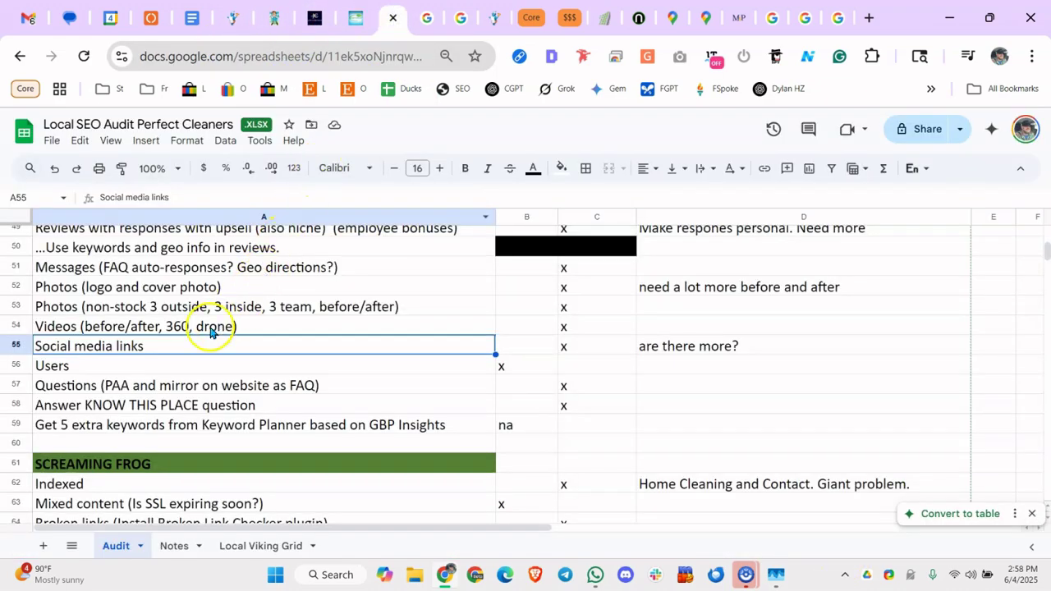
{"action": "left_click", "coordinate": [161, 380]}
{"action": "left_click", "coordinate": [188, 367]}
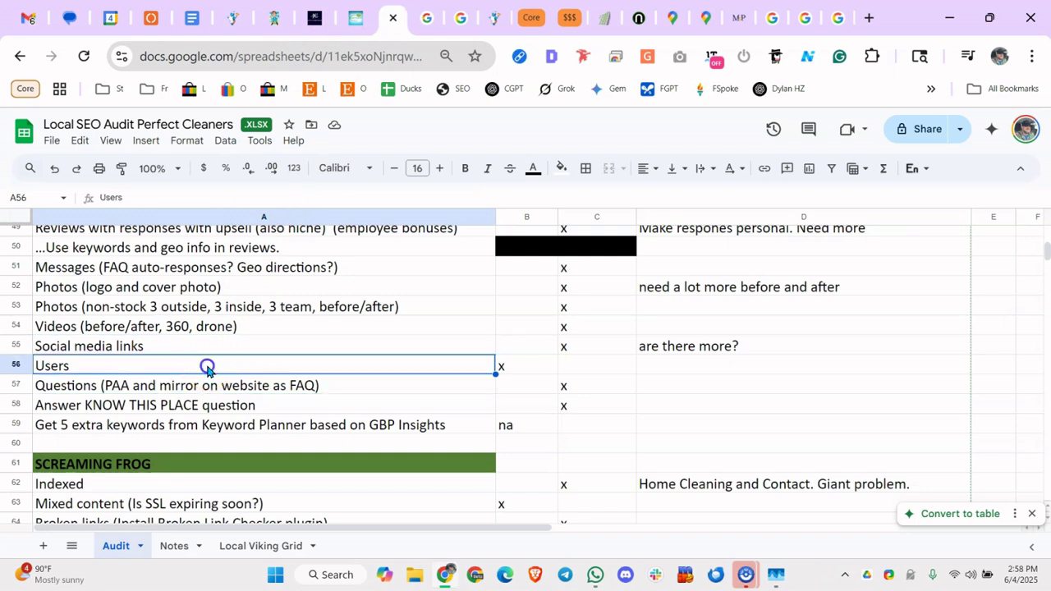
{"action": "left_click", "coordinate": [261, 384]}
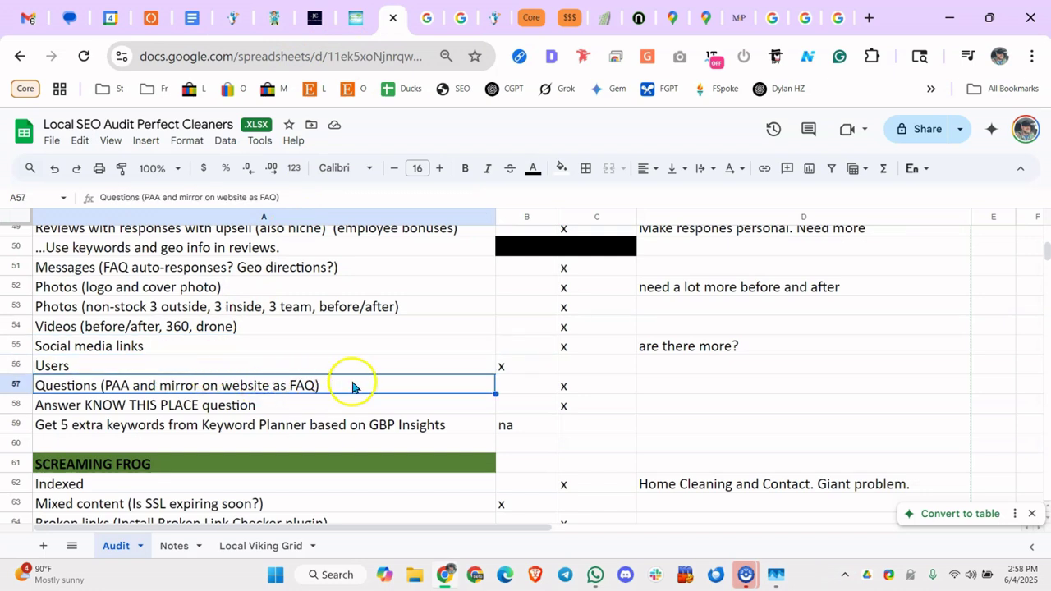
{"action": "left_click", "coordinate": [434, 353]}
{"action": "left_click", "coordinate": [383, 404]}
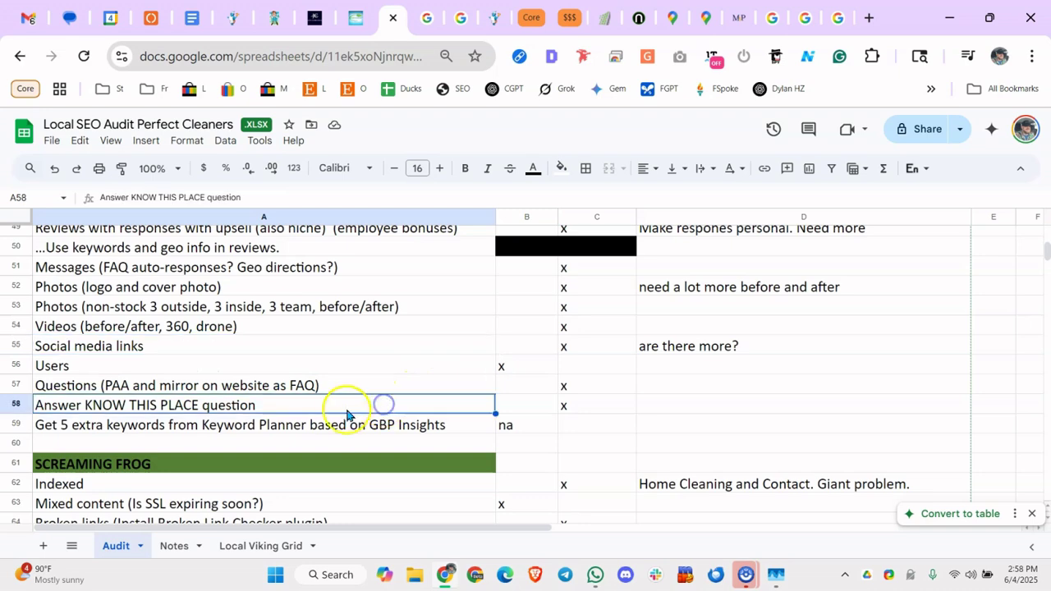
{"action": "left_click", "coordinate": [288, 440]}
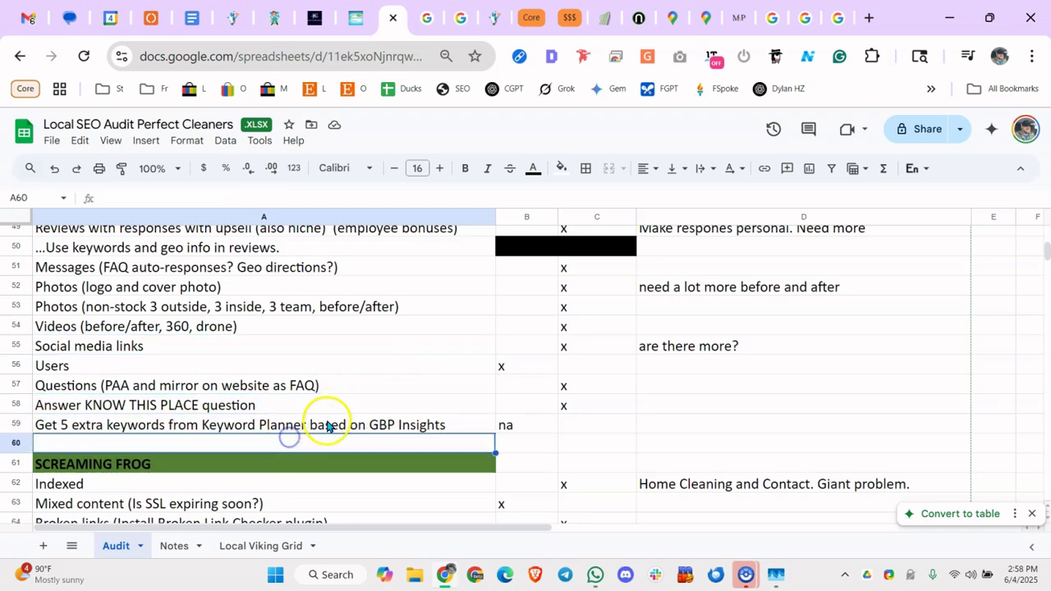
{"action": "left_click", "coordinate": [347, 424]}
View the SCREAMING FROG section of the audit spreadsheet and bring up Screaming Frog SEO Spider
{"action": "scroll", "coordinate": [340, 298], "scroll_direction": "down", "scroll_amount": 4}
{"action": "scroll", "coordinate": [312, 281], "scroll_direction": "up", "scroll_amount": 1}
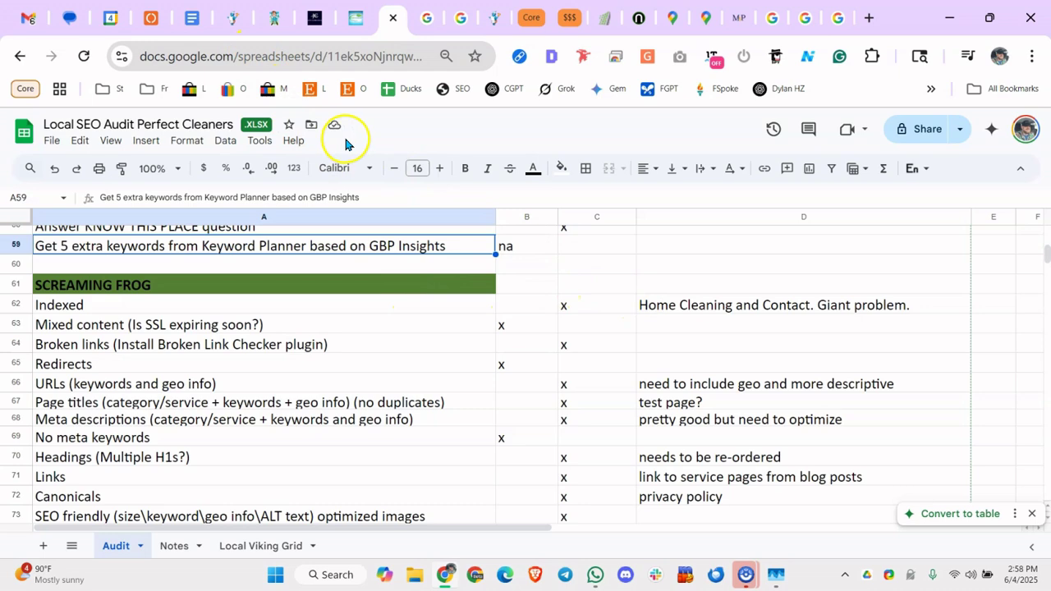
{"action": "left_click", "coordinate": [328, 574]}
{"action": "type", "text": "scre"}
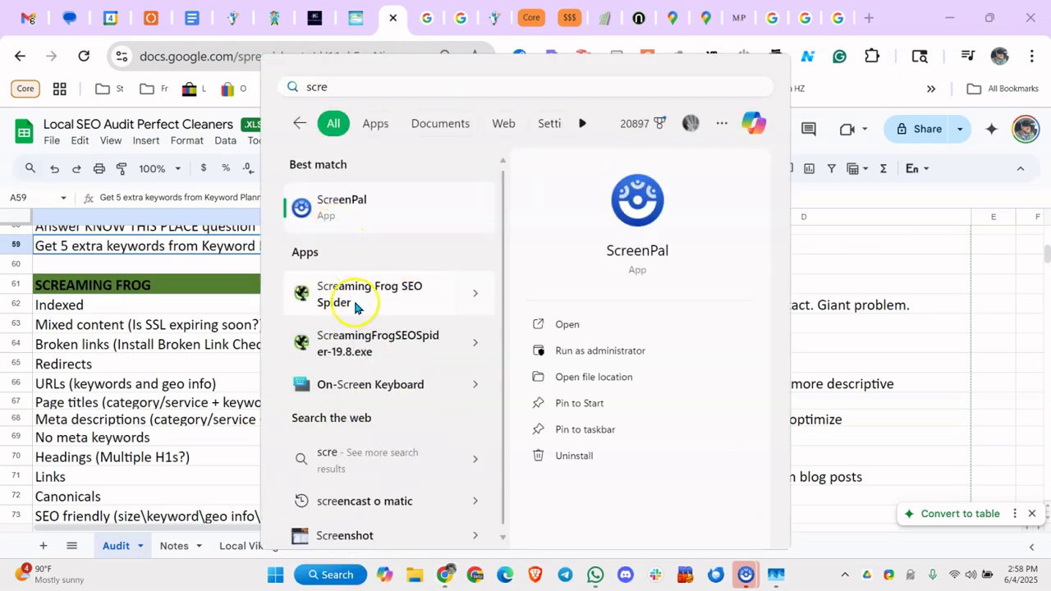
{"action": "key", "text": "Escape"}
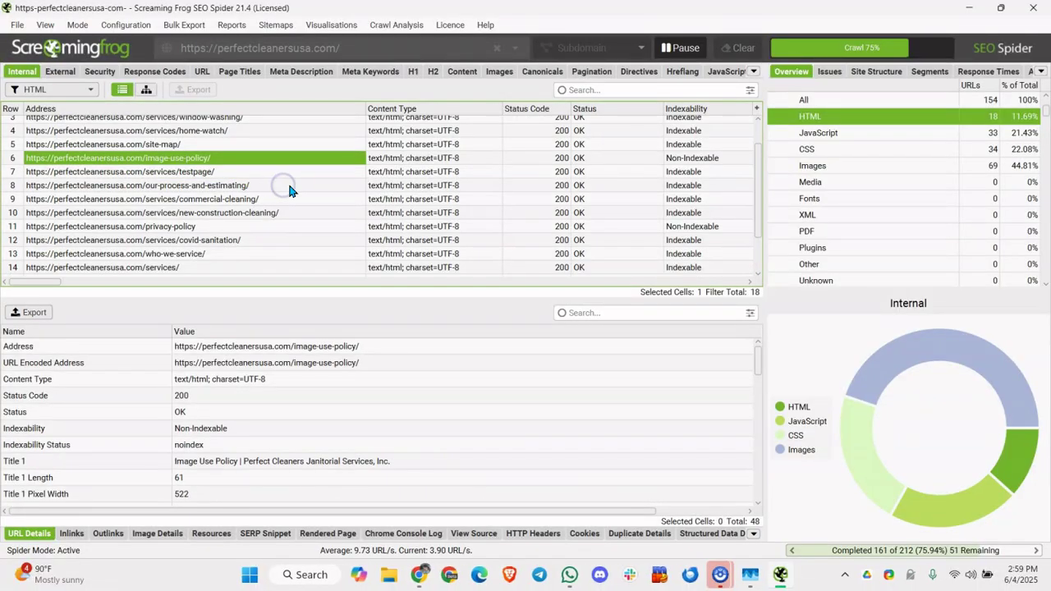
Look through the crawled HTML pages in the Internal list and open the services/home-cleaning page in the browser
{"action": "scroll", "coordinate": [288, 190], "scroll_direction": "down", "scroll_amount": 3}
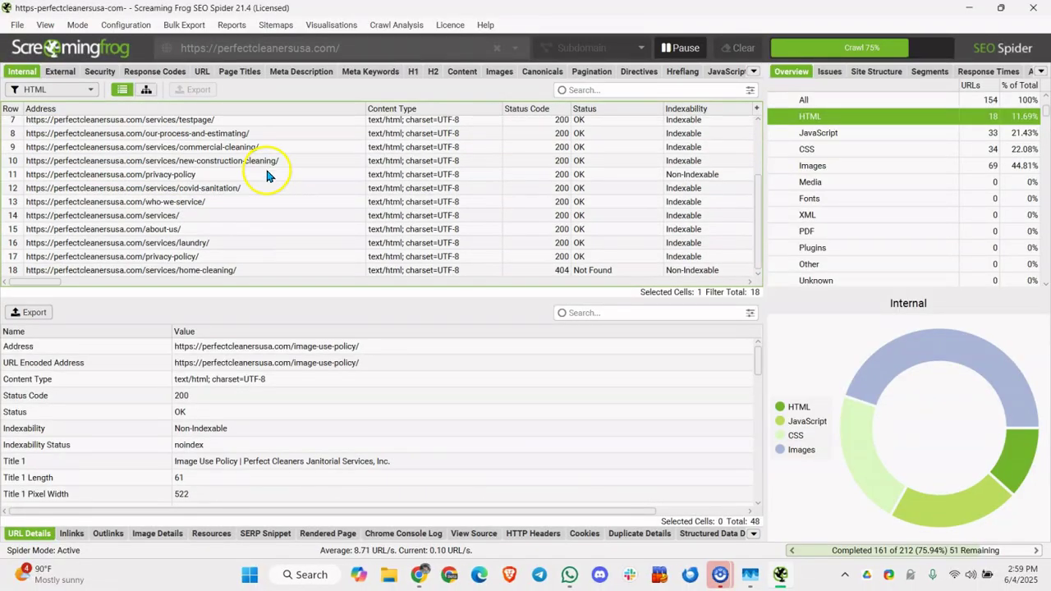
{"action": "scroll", "coordinate": [250, 222], "scroll_direction": "up", "scroll_amount": 3}
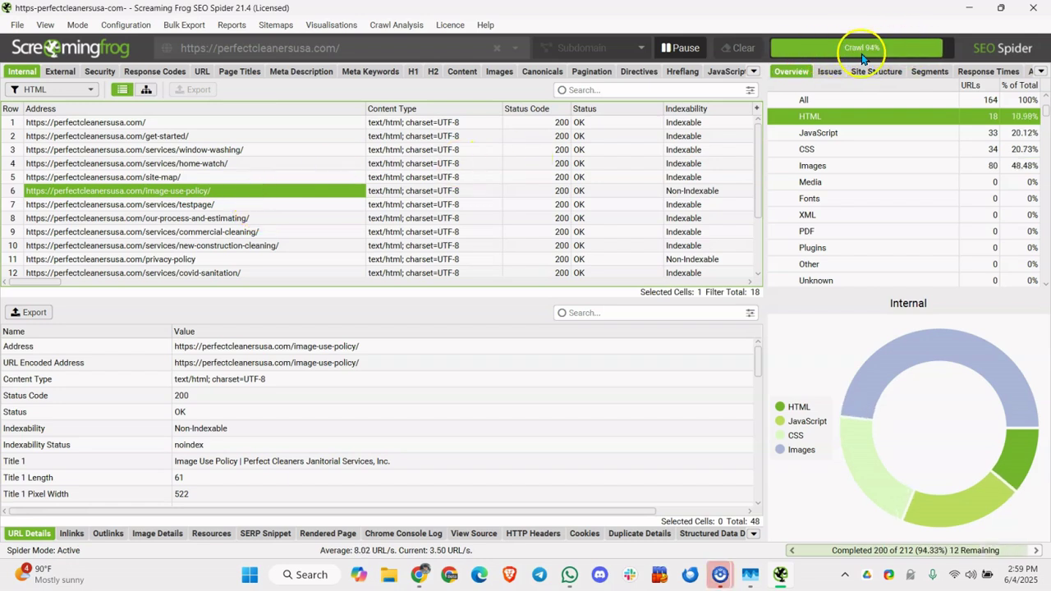
{"action": "scroll", "coordinate": [209, 175], "scroll_direction": "down", "scroll_amount": 3}
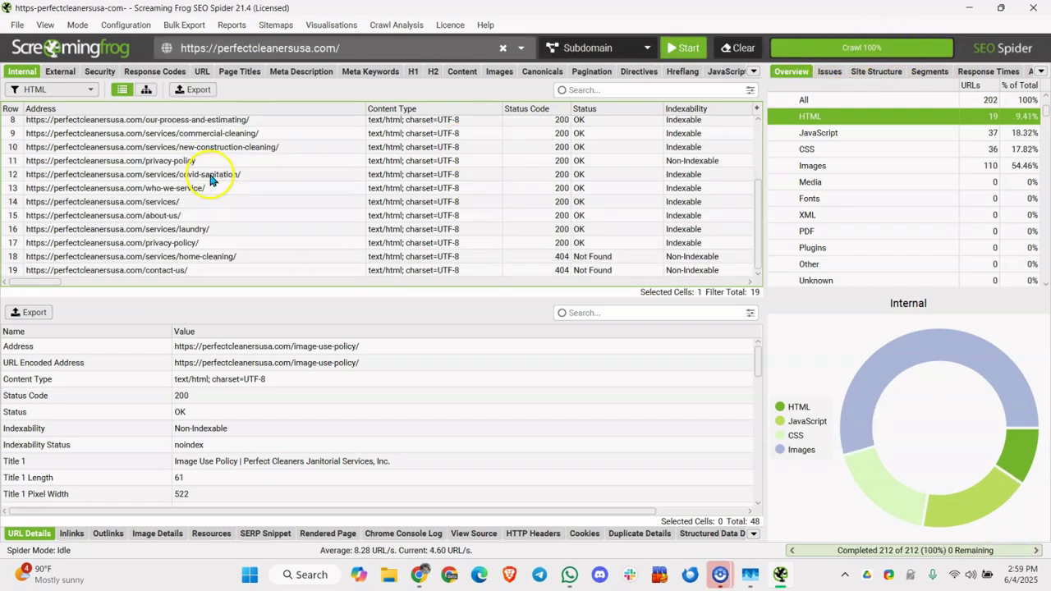
{"action": "left_click", "coordinate": [197, 244]}
{"action": "left_click", "coordinate": [234, 258]}
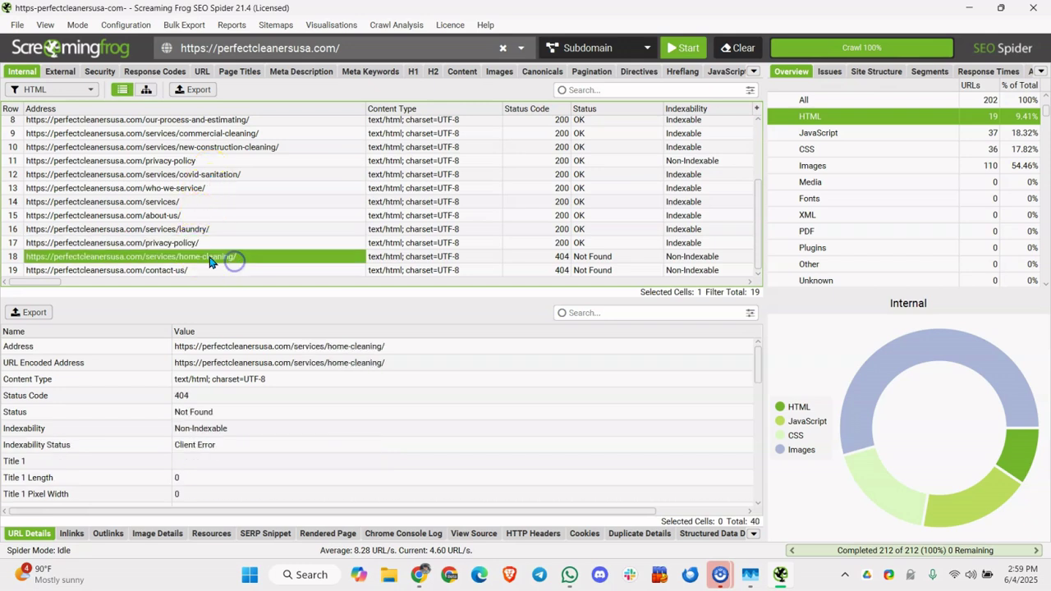
{"action": "right_click", "coordinate": [197, 261]}
{"action": "left_click", "coordinate": [230, 282]}
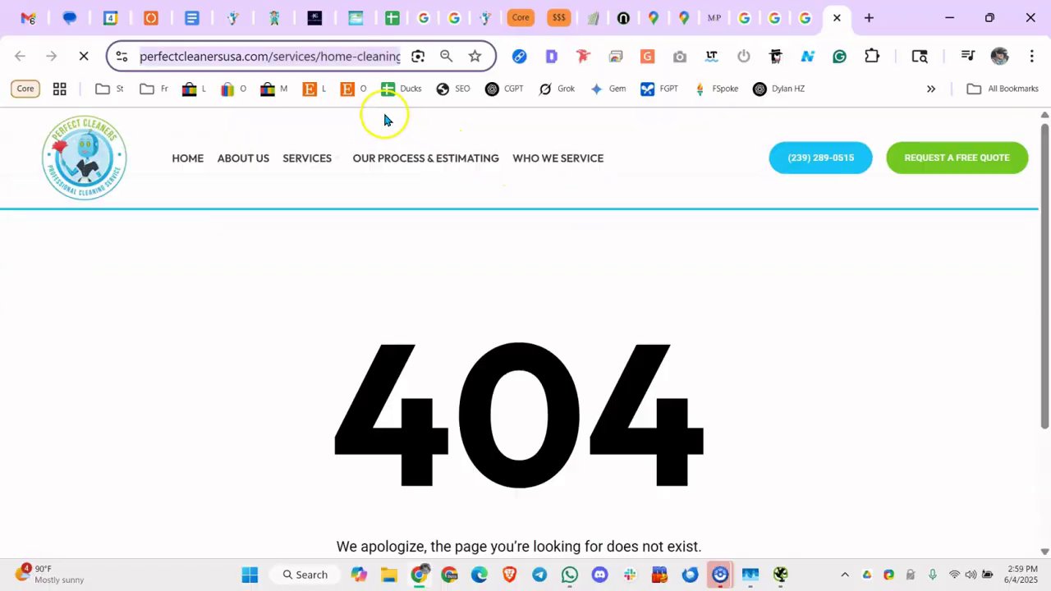
{"action": "left_click", "coordinate": [333, 56]}
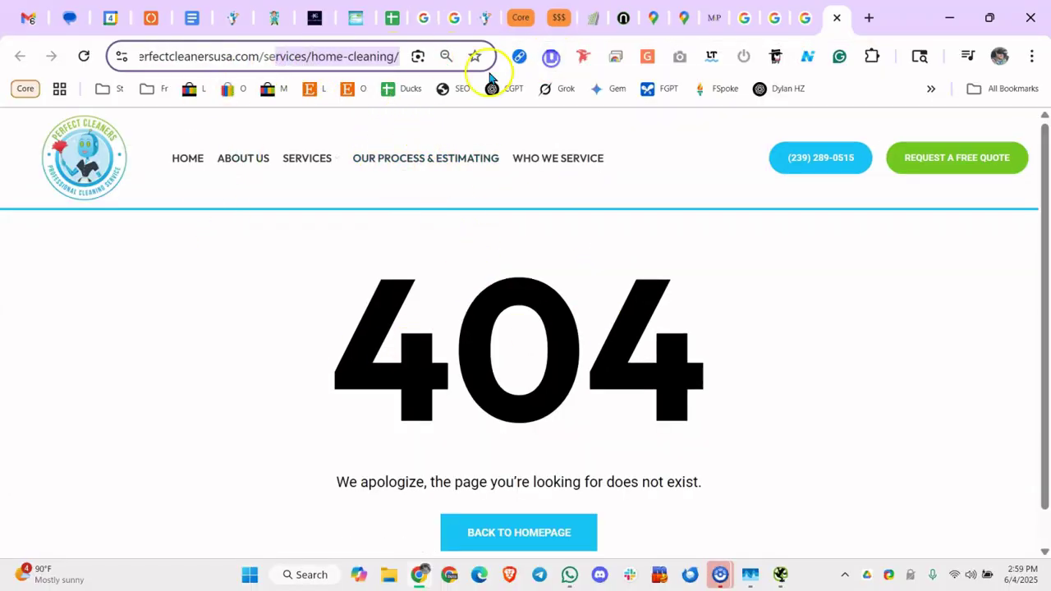
Append "home cleaning is 404" to the note in the Indexed row of the audit spreadsheet
{"action": "left_click", "coordinate": [388, 15]}
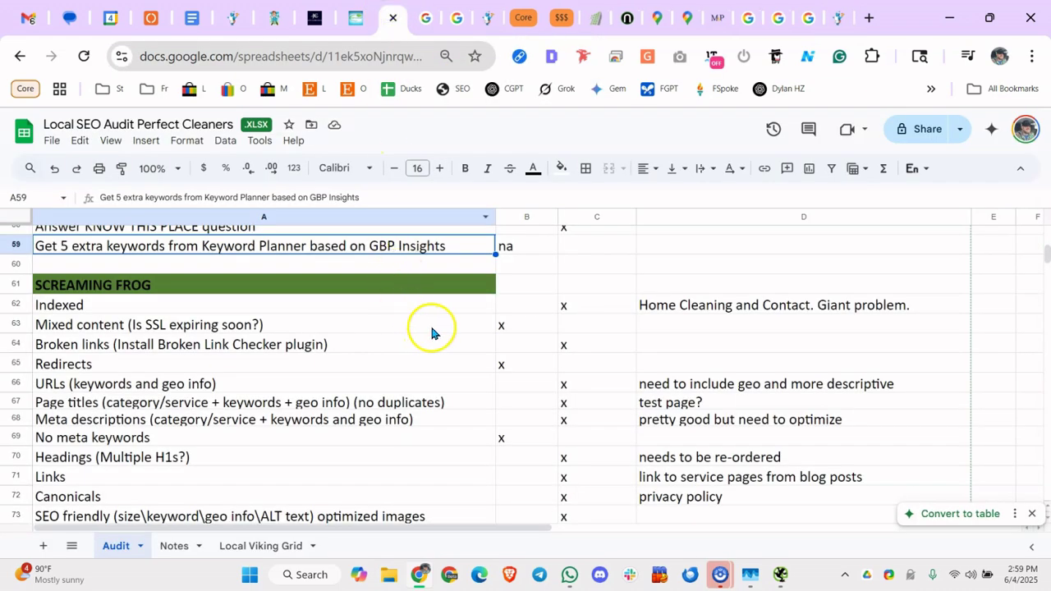
{"action": "double_click", "coordinate": [931, 304]}
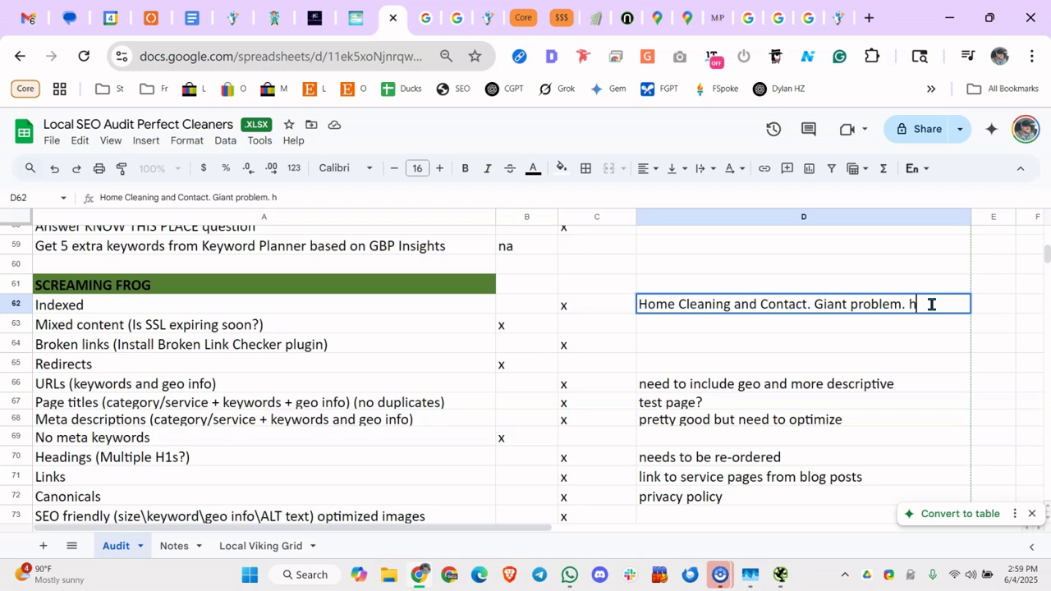
{"action": "type", "text": "home cleaning is 404"}
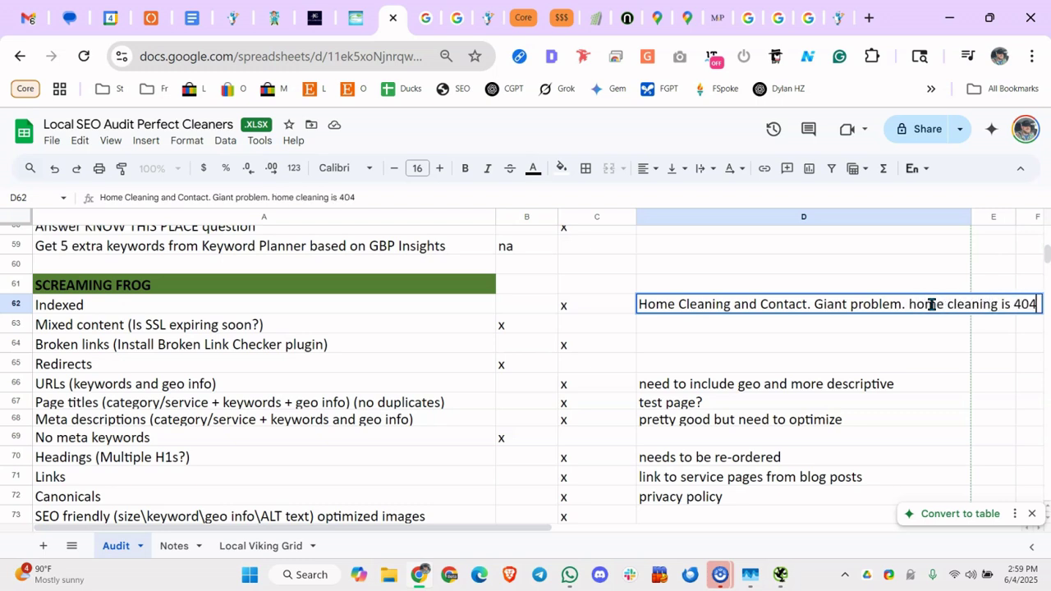
{"action": "type", "text": " in S"}
{"action": "key", "text": "Return"}
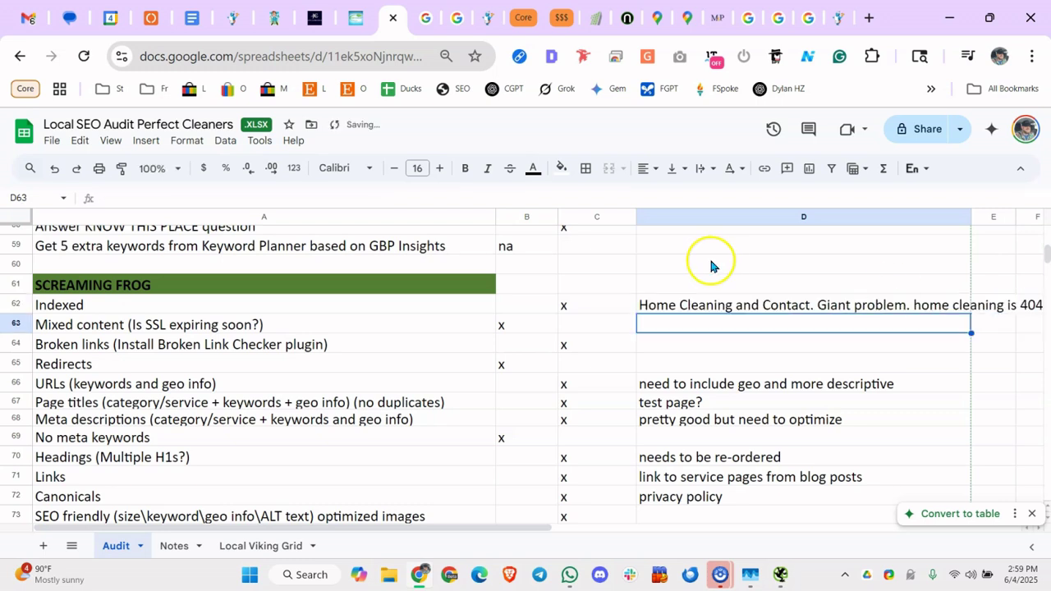
Go to the Mixed content row in the audit spreadsheet and look over the crawled pages in Screaming Frog SEO Spider
{"action": "left_click", "coordinate": [380, 320]}
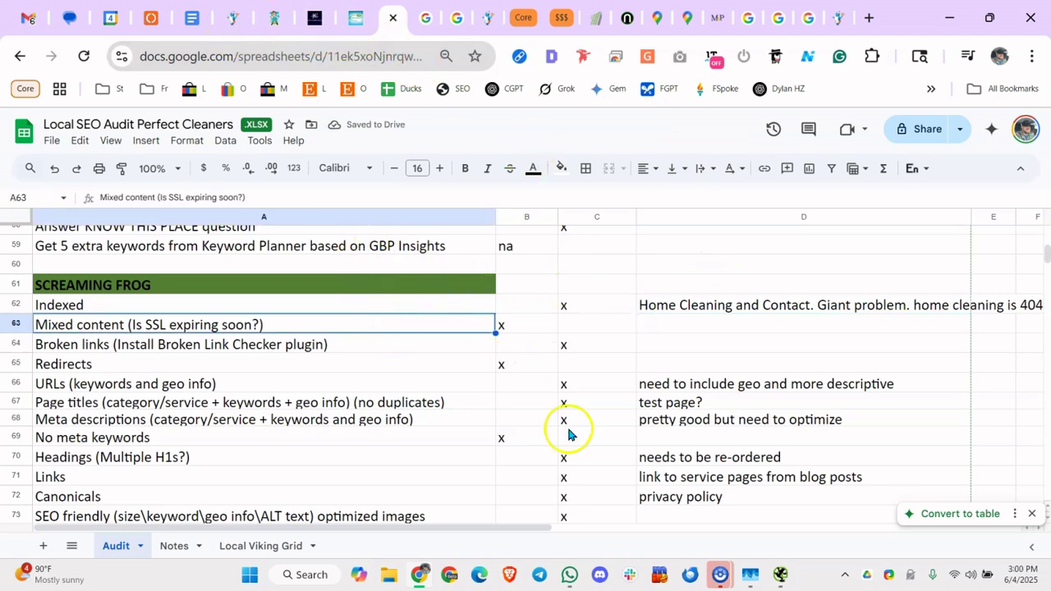
{"action": "left_click", "coordinate": [780, 573]}
{"action": "left_click", "coordinate": [267, 215]}
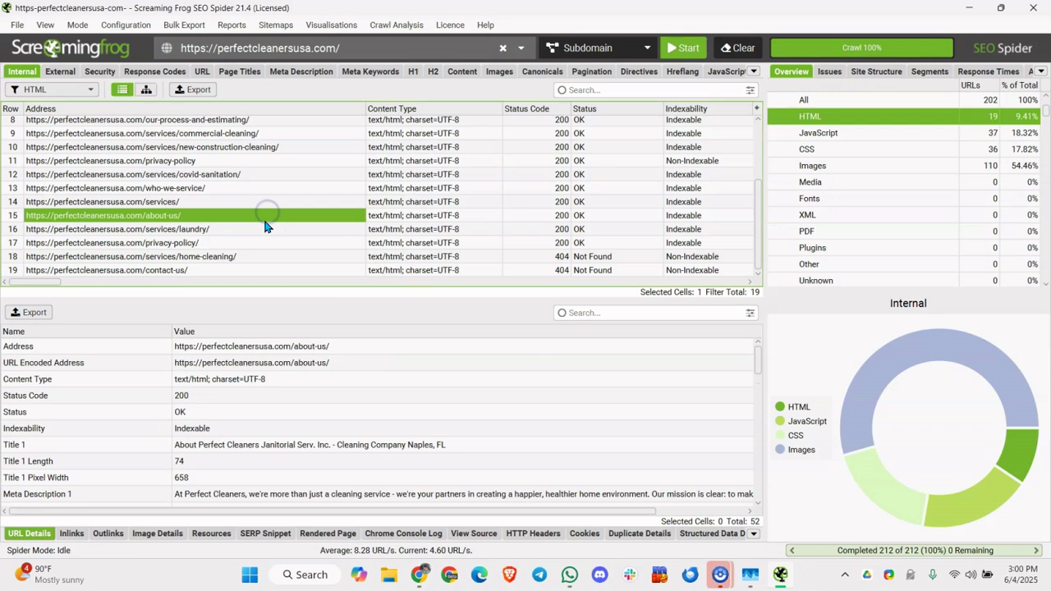
{"action": "scroll", "coordinate": [264, 226], "scroll_direction": "up", "scroll_amount": 3}
{"action": "left_click", "coordinate": [212, 153]}
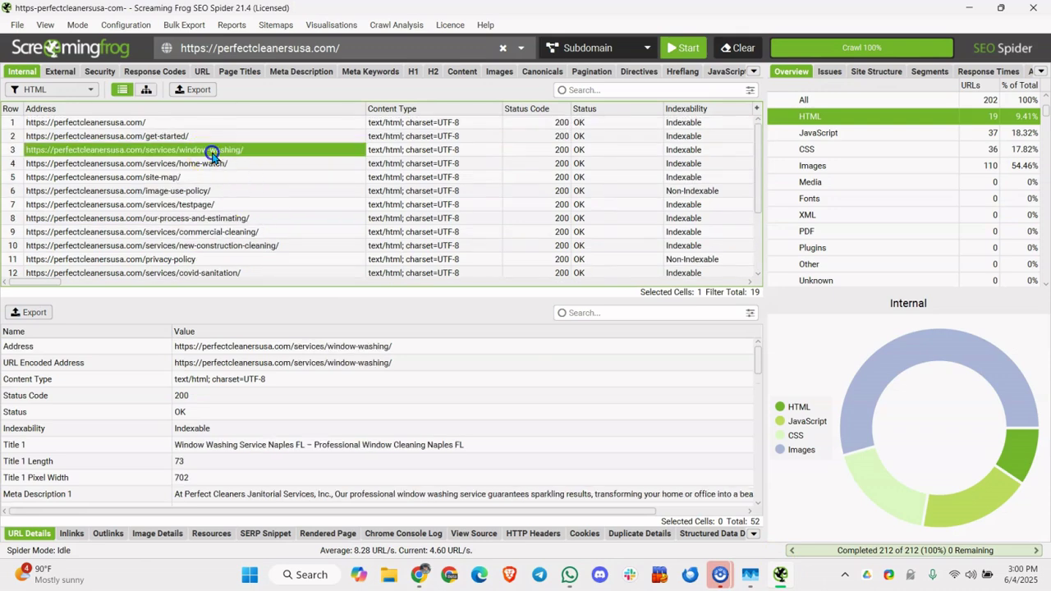
Search the crawled HTML pages for "contact" and open the contact-us page in the browser
{"action": "left_click", "coordinate": [597, 92]}
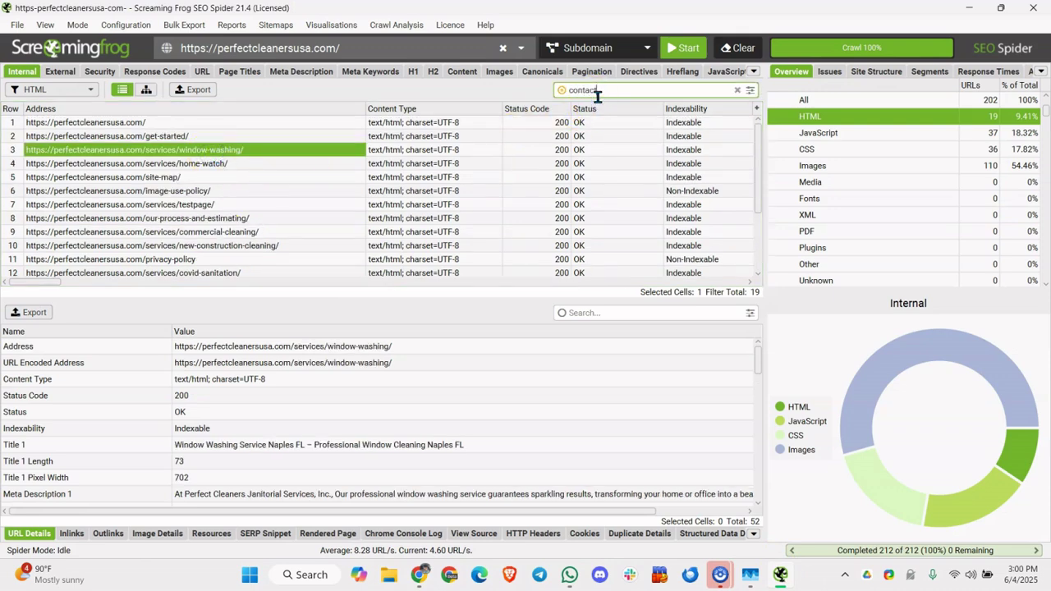
{"action": "type", "text": "contact"}
{"action": "key", "text": "Return"}
{"action": "left_click", "coordinate": [101, 121]}
{"action": "right_click", "coordinate": [103, 123]}
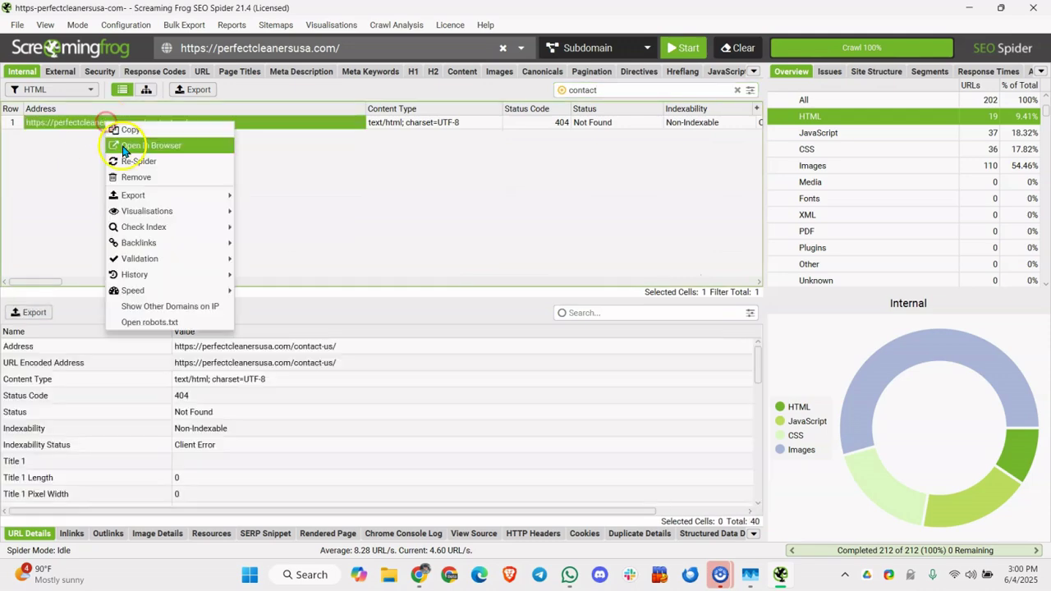
{"action": "left_click", "coordinate": [131, 143]}
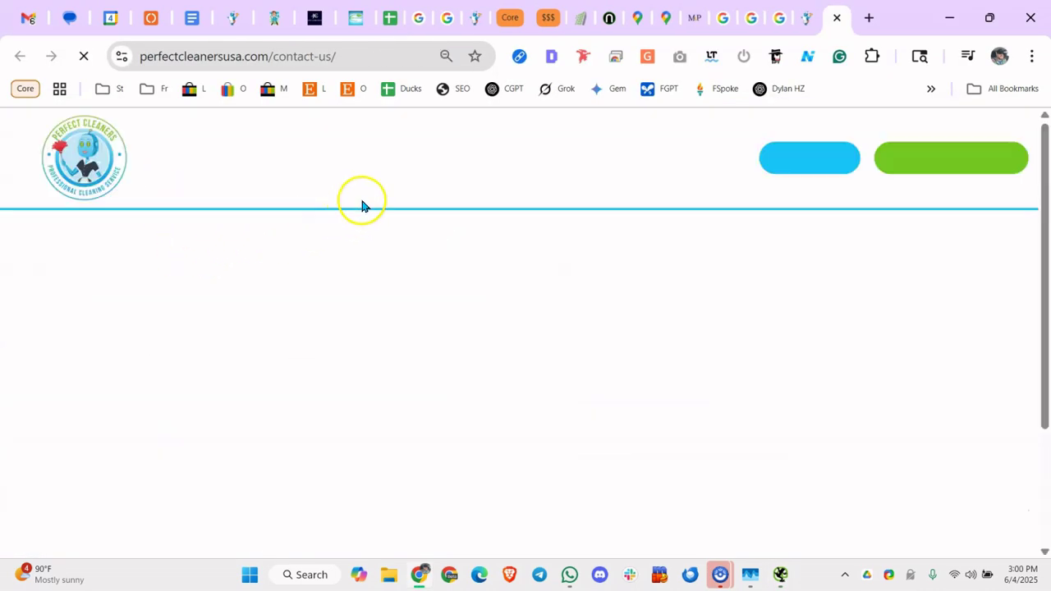
Examine the contact-us page and its URL path, from the header navigation to the footer
{"action": "mouse_move", "coordinate": [346, 138]}
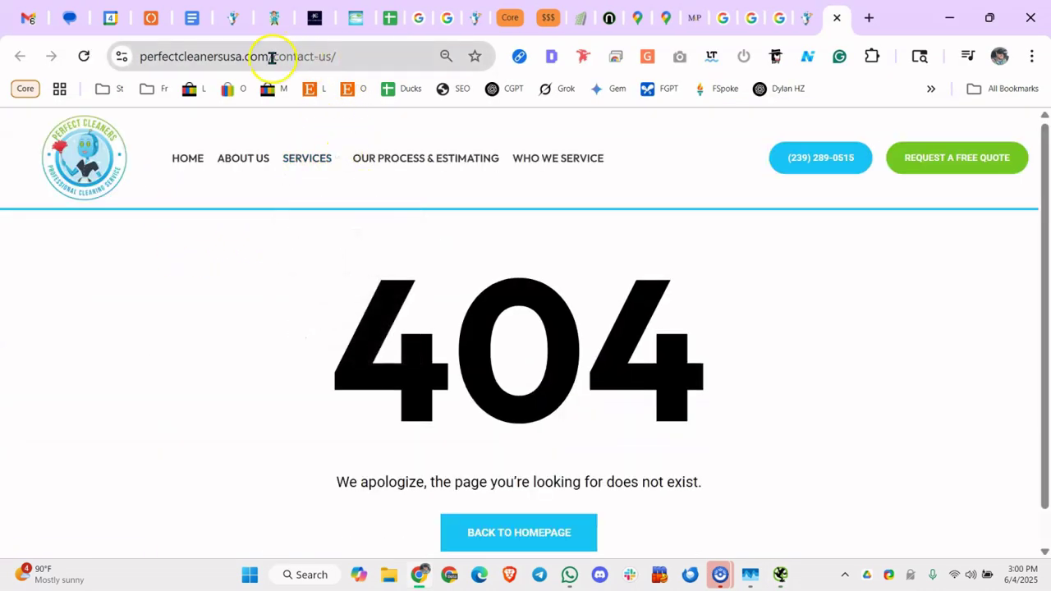
{"action": "left_click_drag", "start_coordinate": [272, 59], "coordinate": [396, 66]}
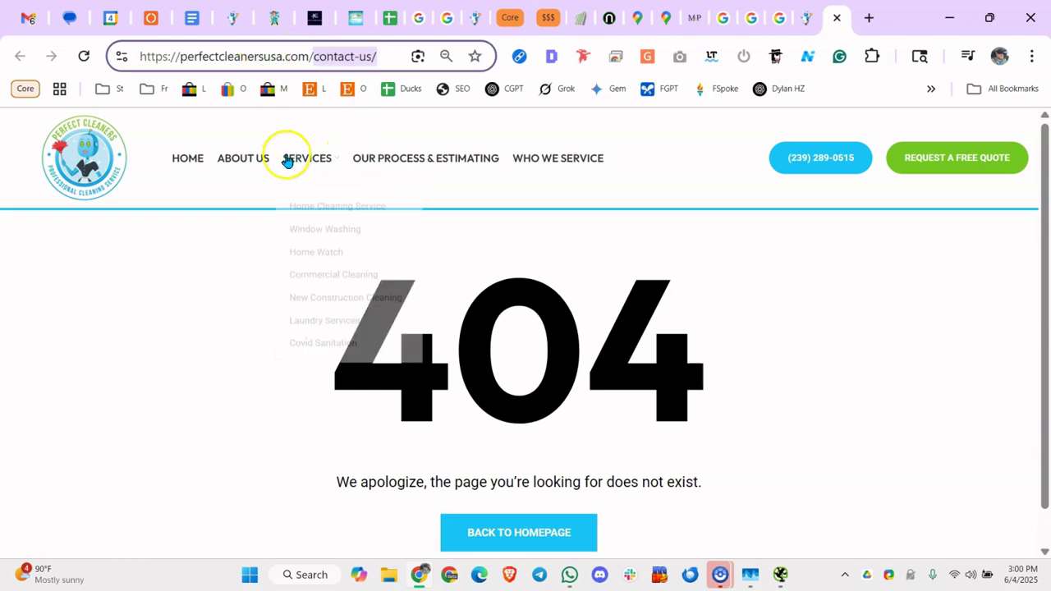
{"action": "scroll", "coordinate": [370, 267], "scroll_direction": "down", "scroll_amount": 2}
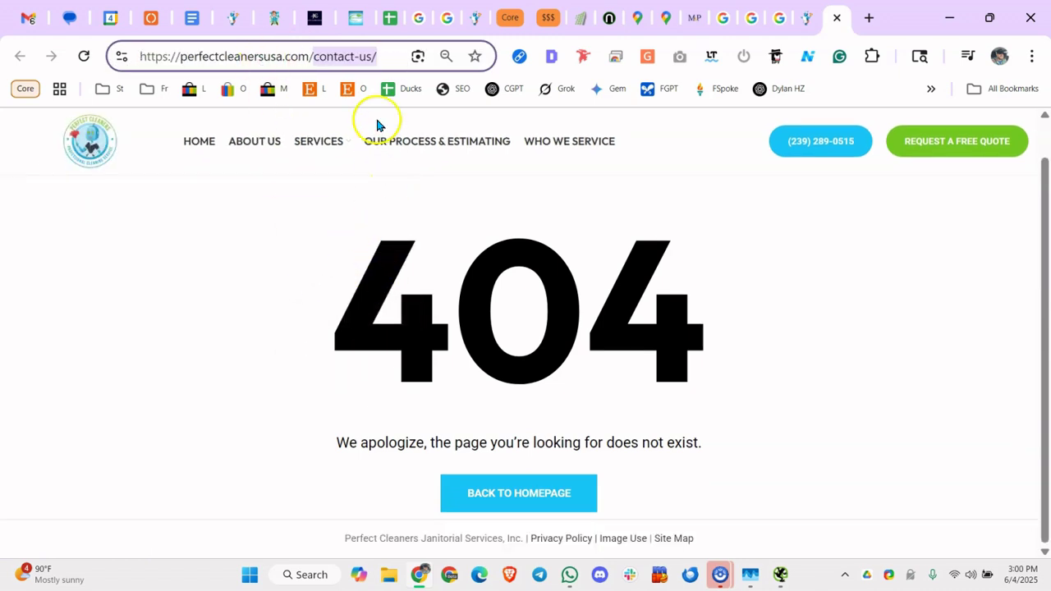
{"action": "scroll", "coordinate": [597, 246], "scroll_direction": "up", "scroll_amount": 2}
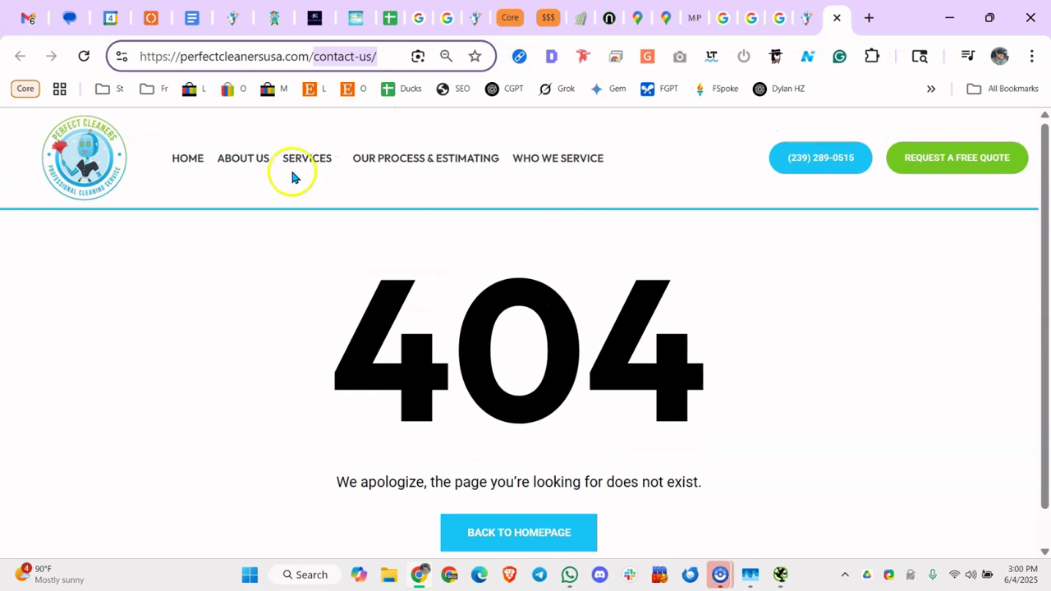
{"action": "left_click", "coordinate": [672, 154]}
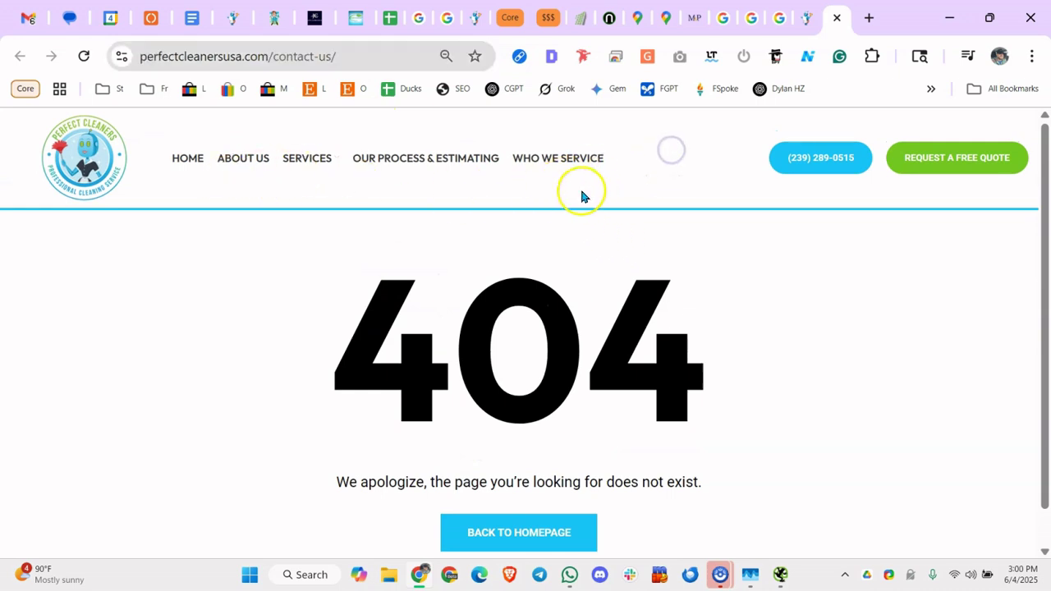
Recheck the contact-us entry in Screaming Frog SEO Spider and go to the Broken links row in the audit spreadsheet
{"action": "left_click", "coordinate": [780, 574]}
{"action": "left_click", "coordinate": [580, 449]}
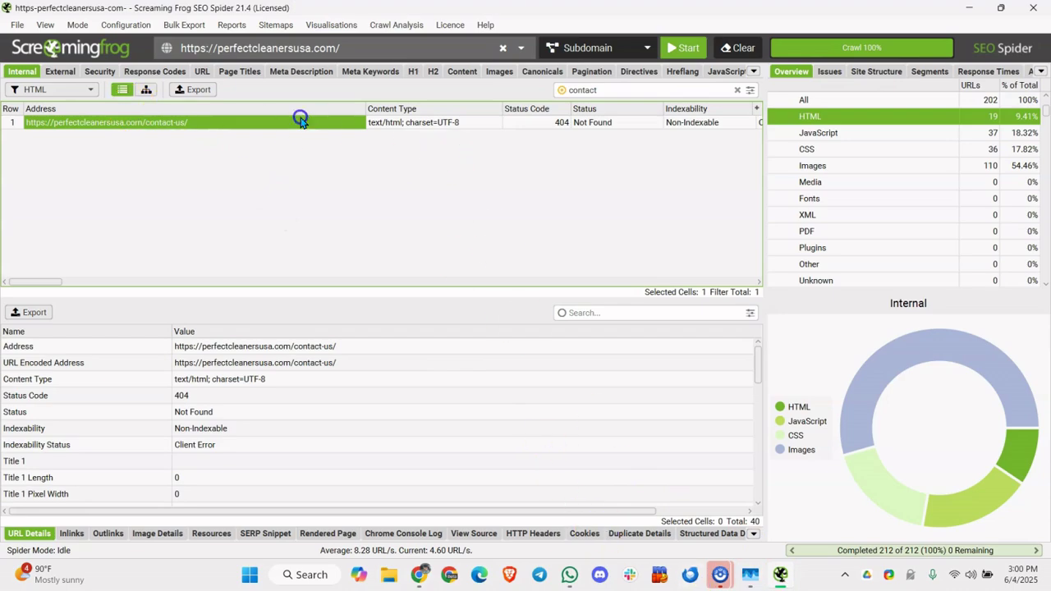
{"action": "left_click", "coordinate": [968, 8]}
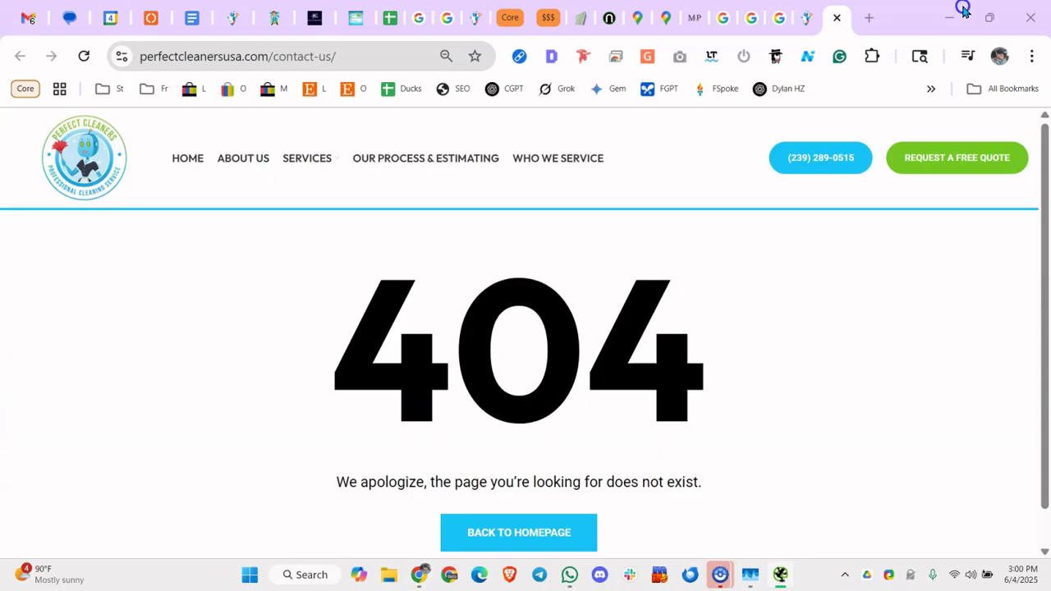
{"action": "left_click", "coordinate": [387, 23]}
{"action": "left_click", "coordinate": [220, 345]}
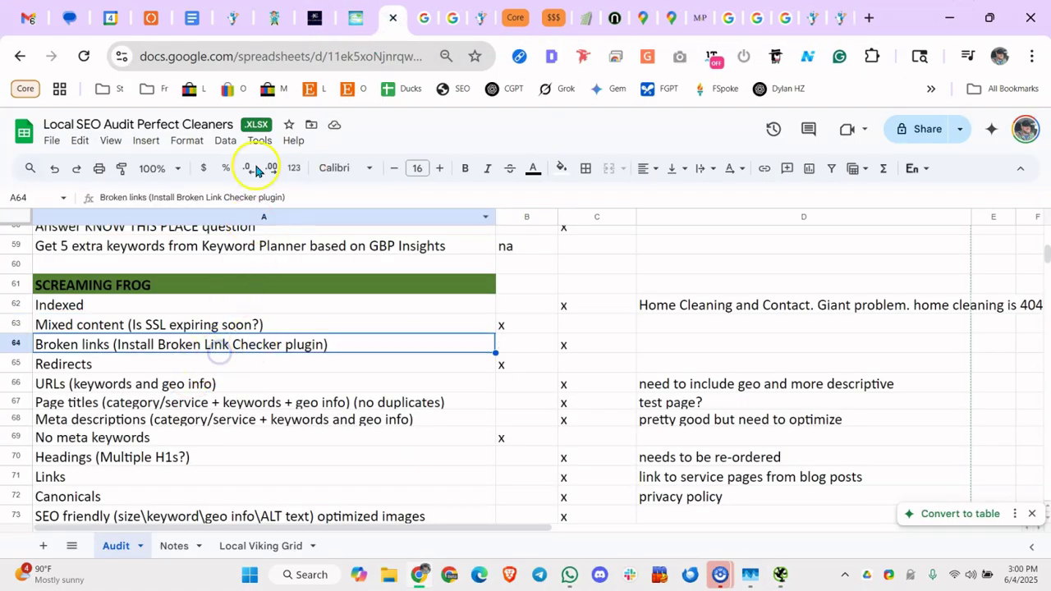
Filter the response codes in Screaming Frog SEO Spider to Client Error (4xx)
{"action": "left_click", "coordinate": [779, 574]}
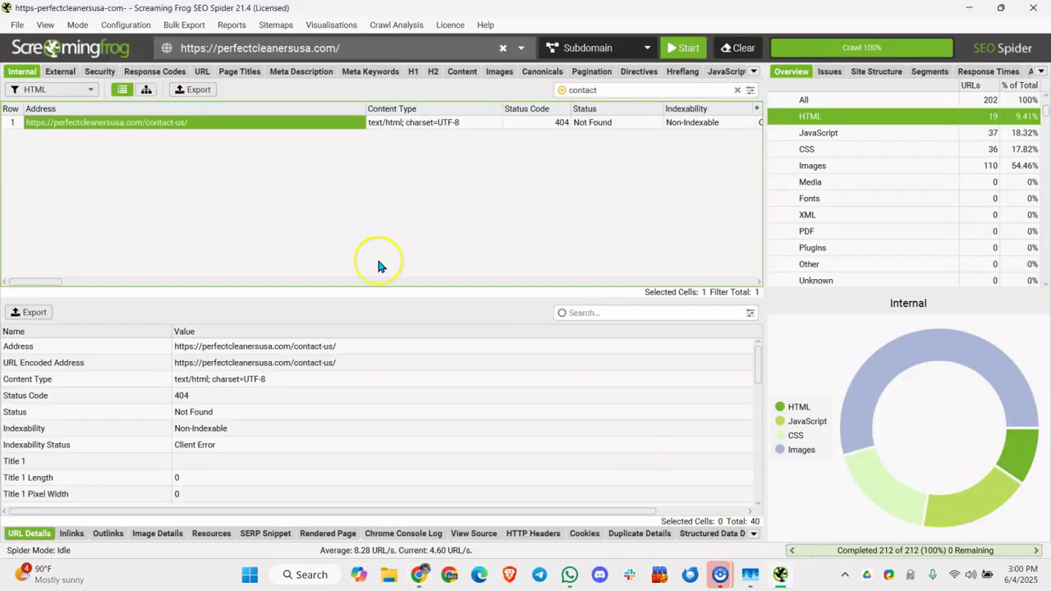
{"action": "left_click", "coordinate": [154, 71]}
{"action": "left_click", "coordinate": [86, 89]}
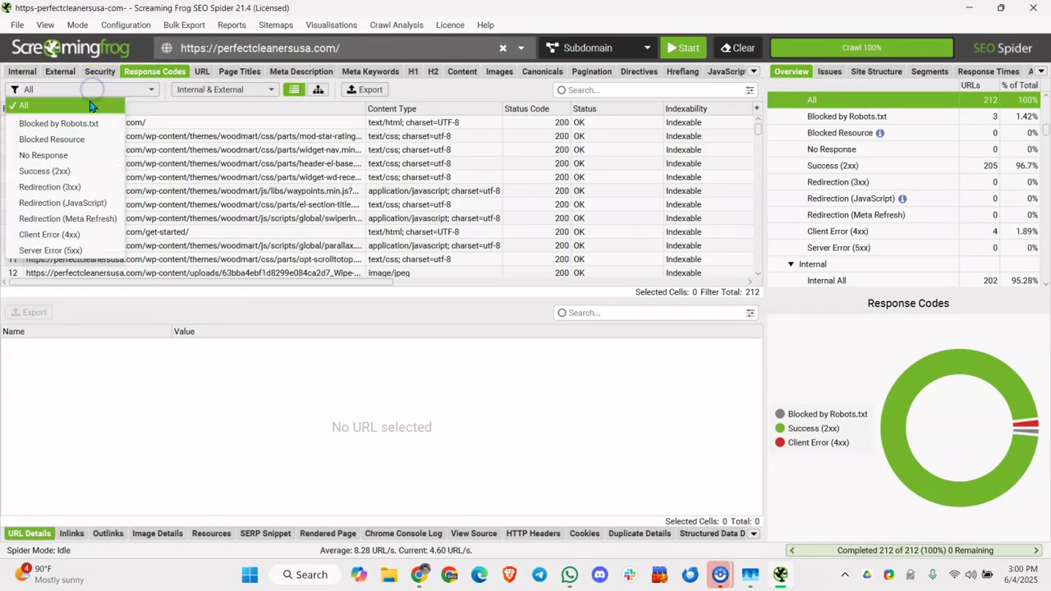
{"action": "left_click", "coordinate": [50, 234]}
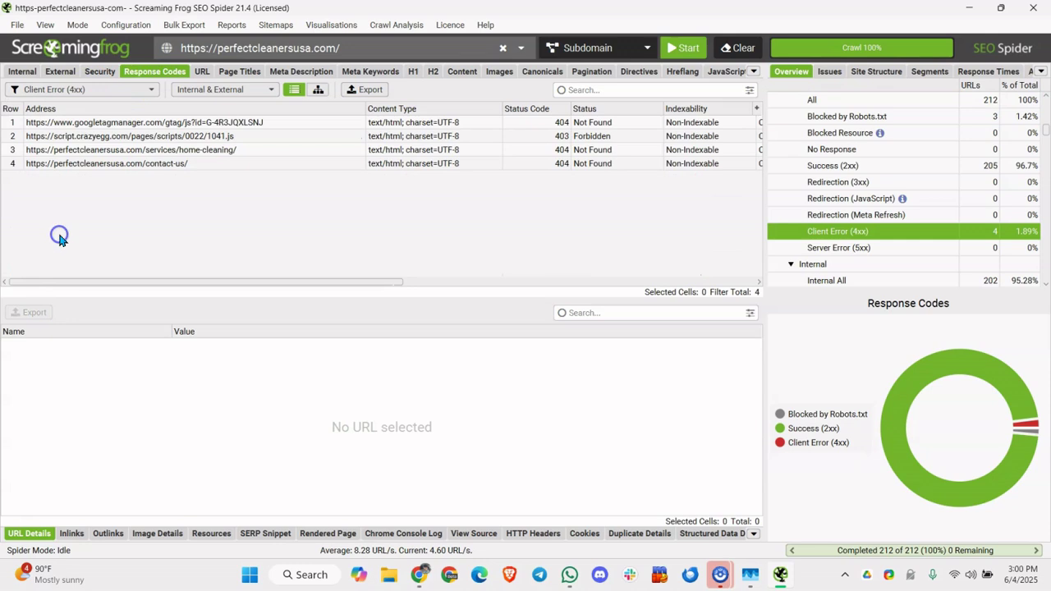
Examine the URLs with client errors one by one, including the googletagmanager, crazyegg, home-cleaning and contact-us addresses
{"action": "left_click", "coordinate": [154, 152]}
{"action": "left_click", "coordinate": [234, 124]}
{"action": "left_click", "coordinate": [249, 134]}
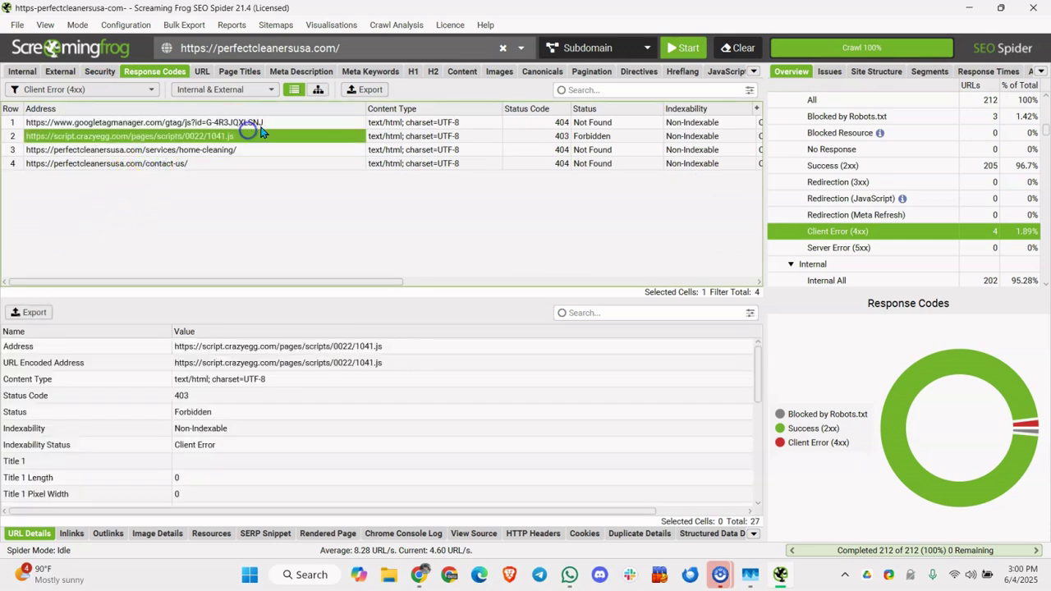
{"action": "left_click", "coordinate": [268, 124]}
{"action": "left_click", "coordinate": [261, 136]}
{"action": "left_click", "coordinate": [267, 149]}
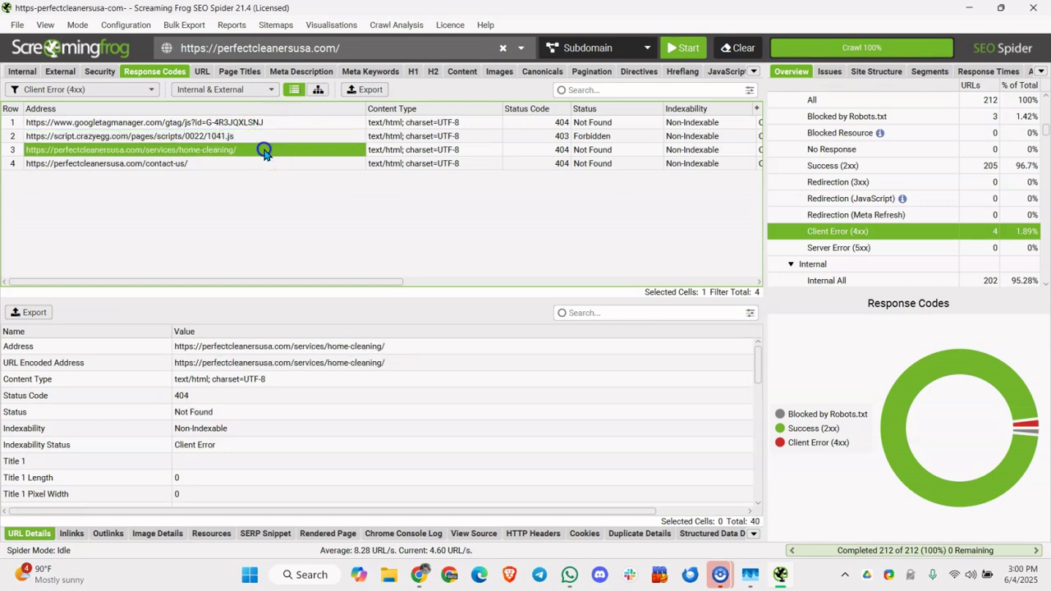
{"action": "left_click", "coordinate": [279, 137]}
{"action": "left_click", "coordinate": [273, 150]}
{"action": "left_click", "coordinate": [262, 163]}
{"action": "left_click", "coordinate": [254, 154]}
{"action": "left_click", "coordinate": [256, 163]}
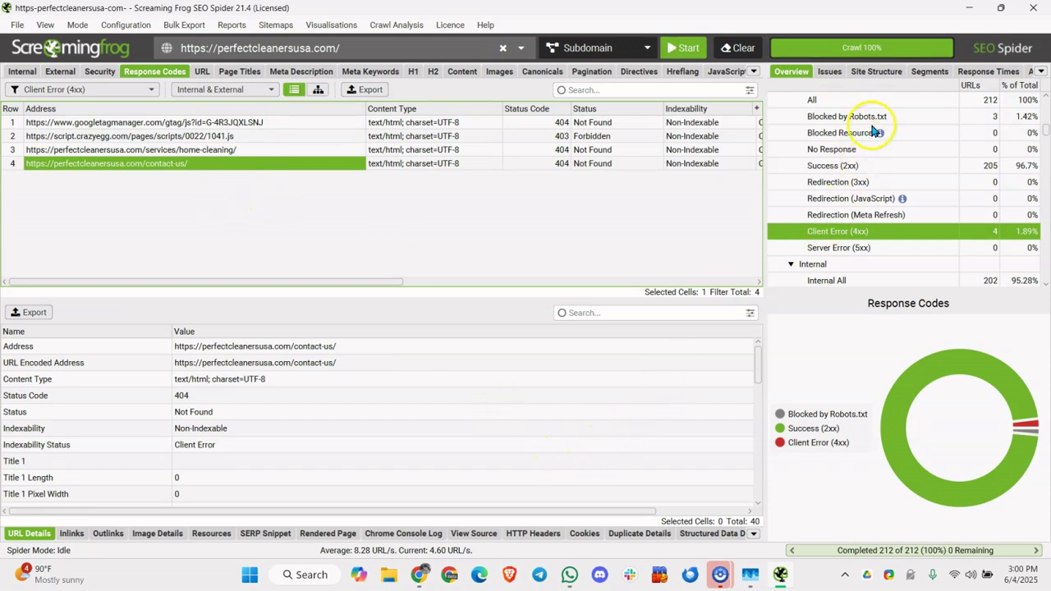
{"action": "left_click", "coordinate": [213, 153]}
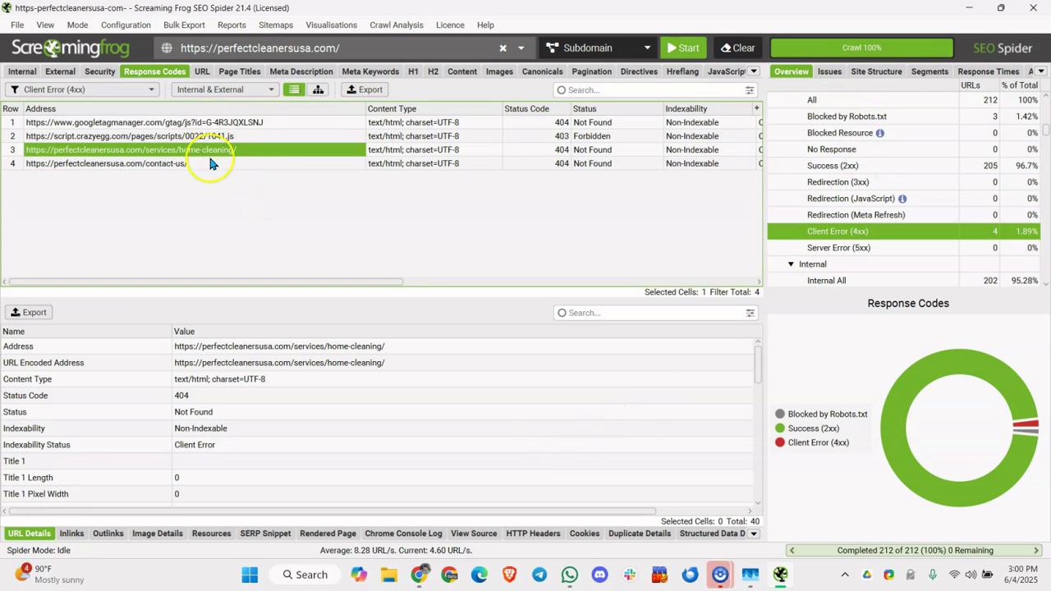
{"action": "left_click", "coordinate": [210, 164]}
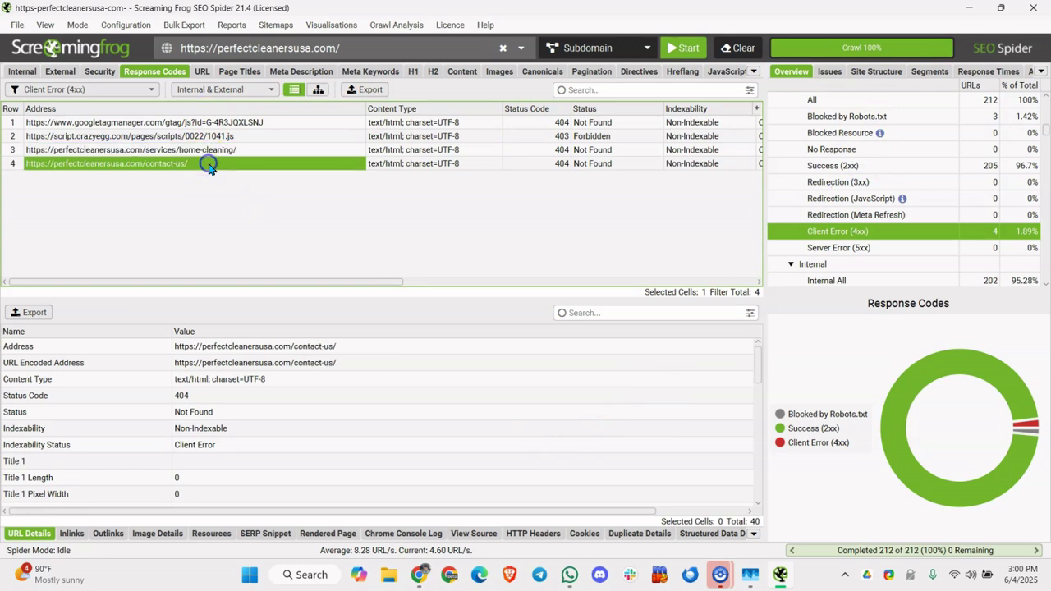
Go through the Redirects and URLs rows in the audit spreadsheet and bring Screaming Frog SEO Spider back up
{"action": "left_click", "coordinate": [969, 8]}
{"action": "left_click", "coordinate": [268, 365]}
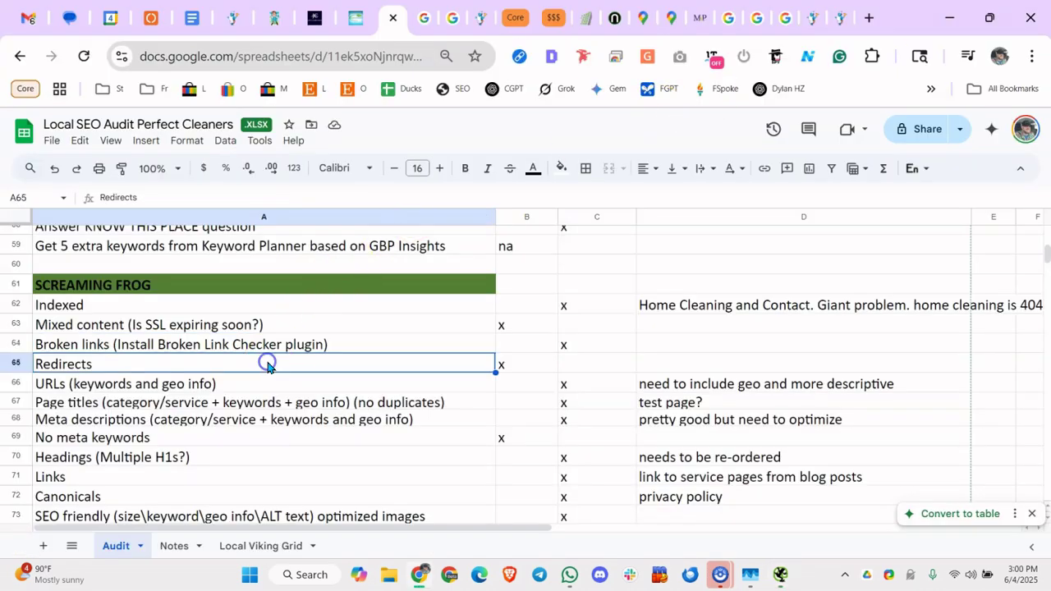
{"action": "left_click", "coordinate": [300, 388]}
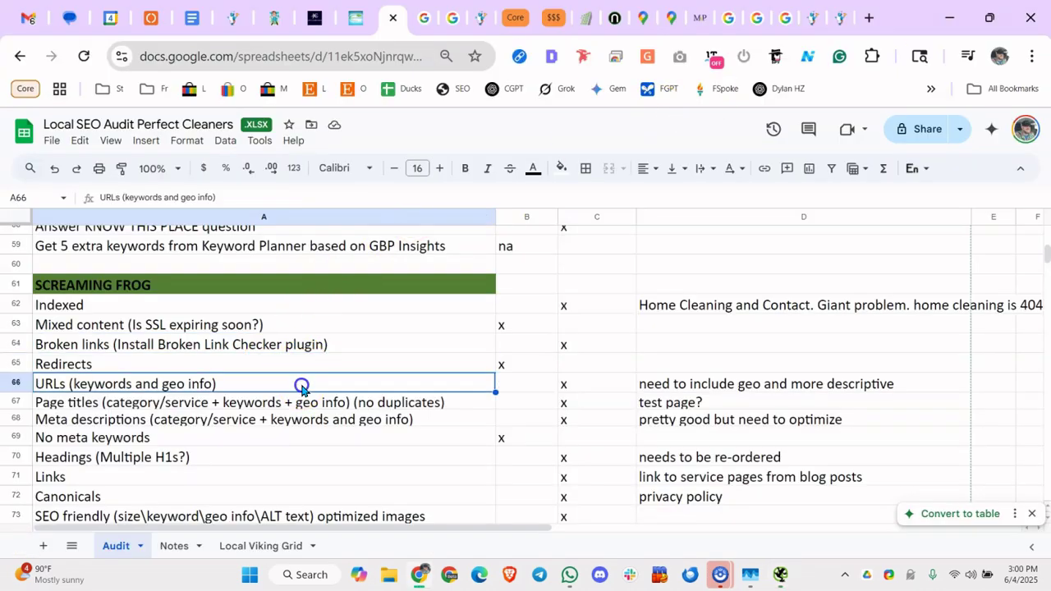
{"action": "left_click", "coordinate": [780, 574]}
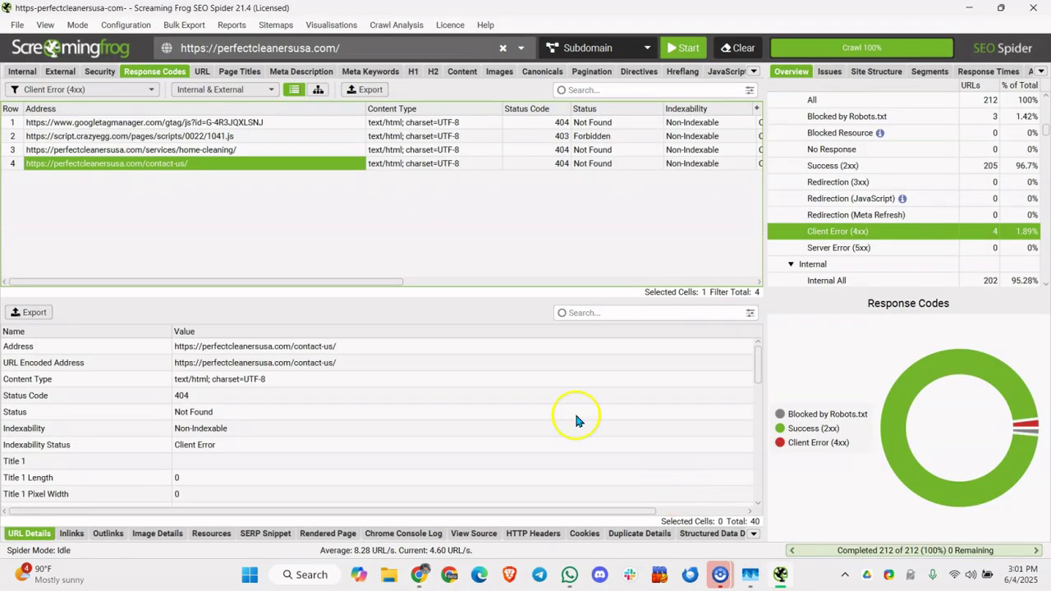
Show the URL report, widen its Address column and look through the available URL filters
{"action": "left_click", "coordinate": [203, 72]}
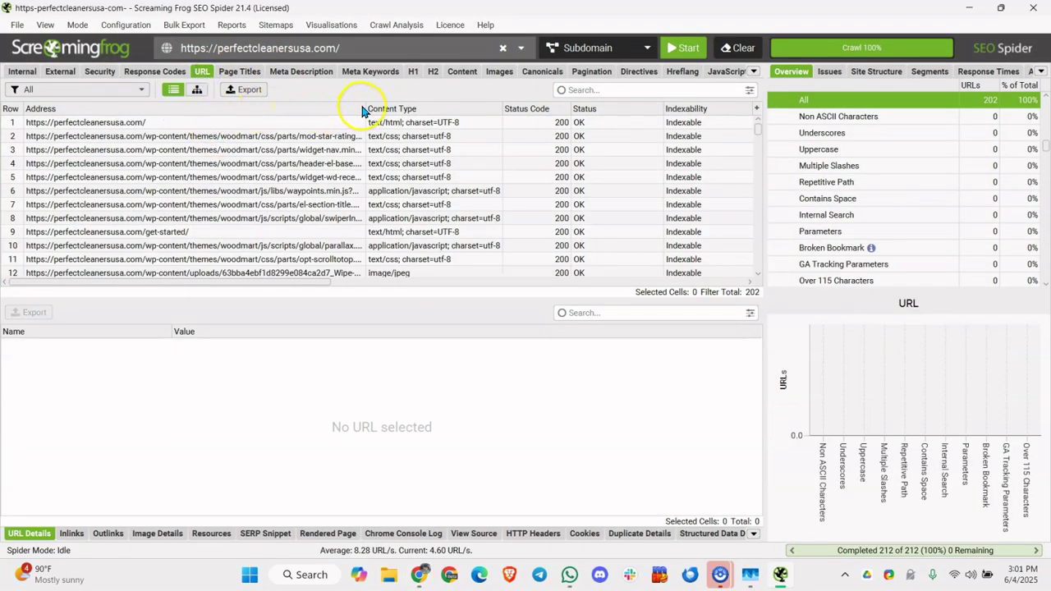
{"action": "left_click_drag", "start_coordinate": [367, 108], "coordinate": [510, 108]}
{"action": "left_click", "coordinate": [82, 89]}
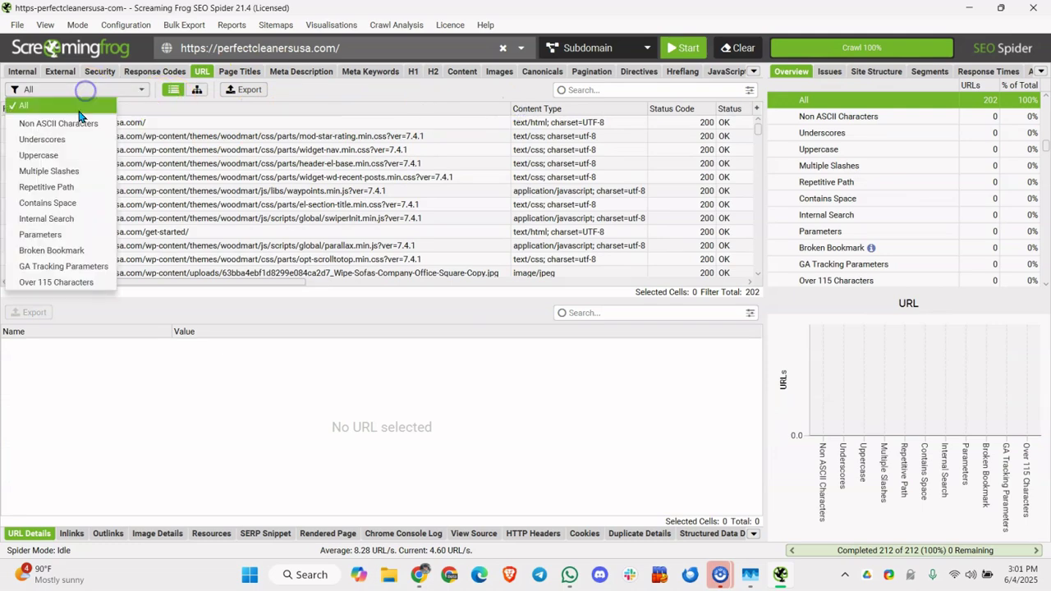
{"action": "left_click", "coordinate": [250, 179]}
Return to the internal HTML list and clear the contact search
{"action": "left_click", "coordinate": [22, 72]}
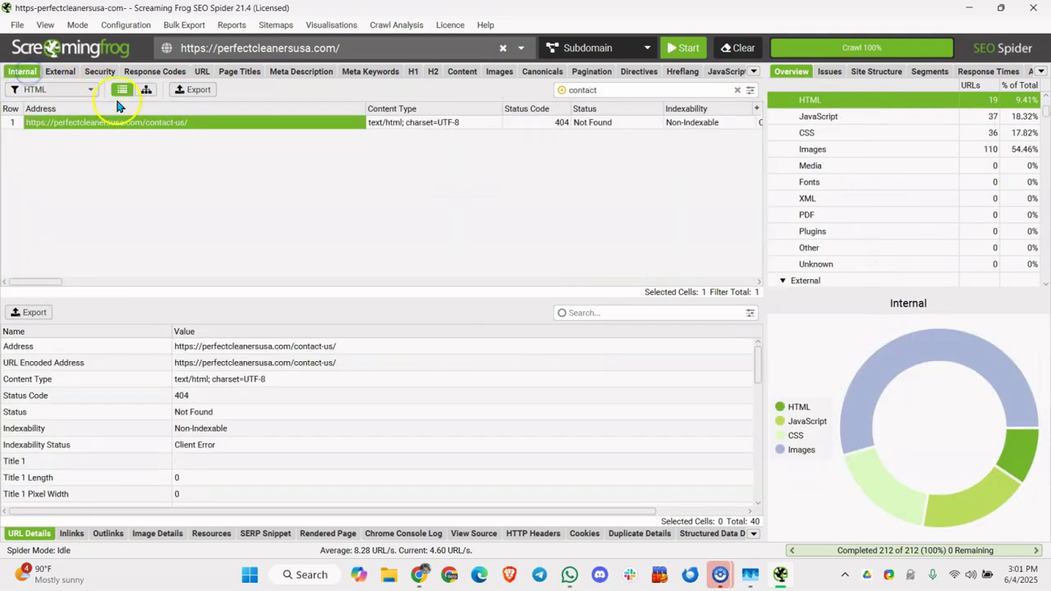
{"action": "left_click", "coordinate": [625, 87]}
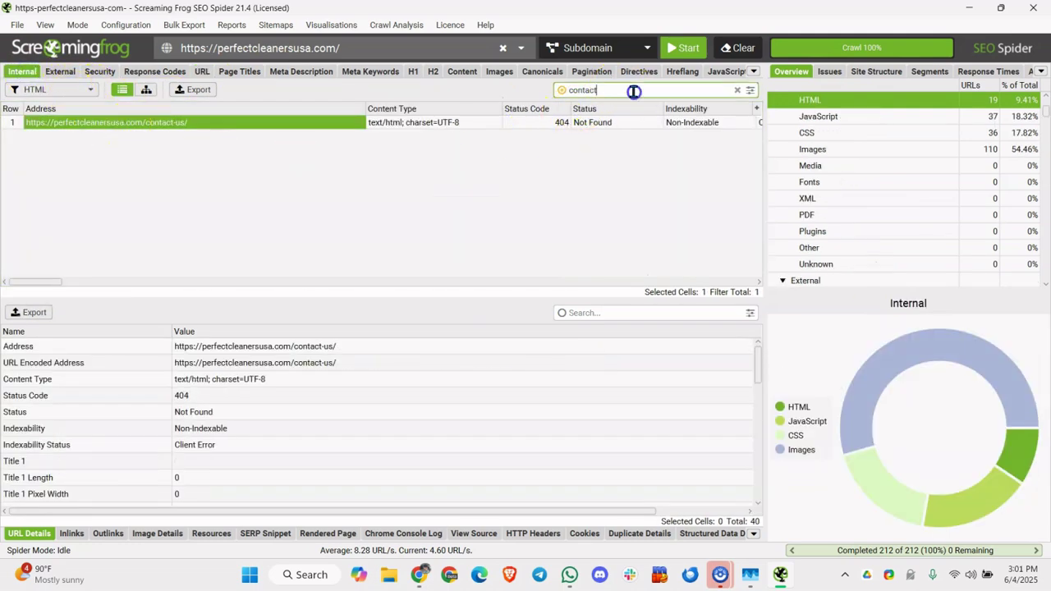
{"action": "key", "text": "ctrl+a"}
{"action": "key", "text": "BackSpace"}
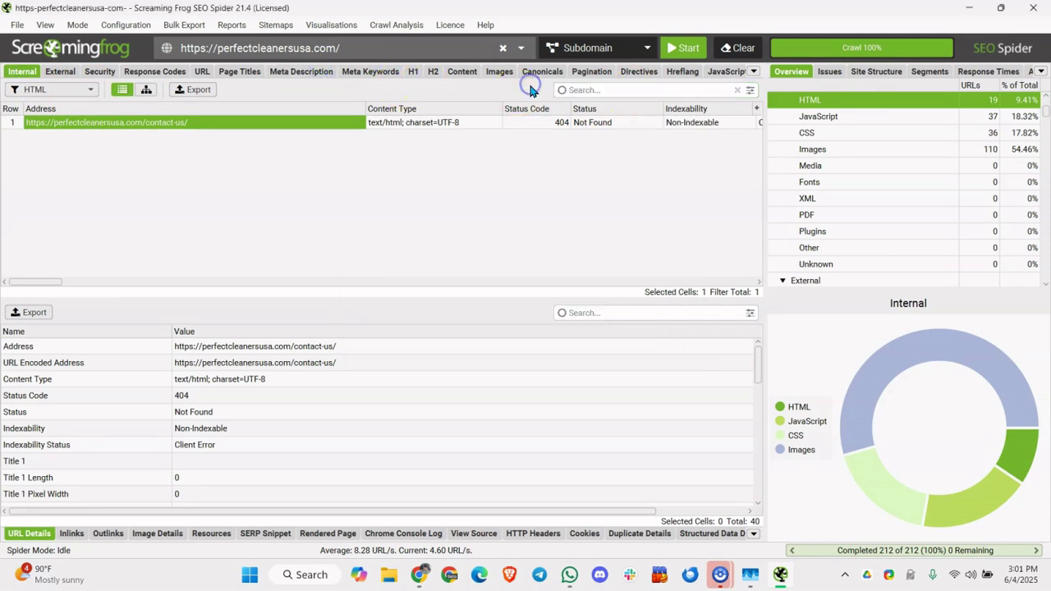
Examine the window-washing and home-watch service URLs for keywords and geo info
{"action": "left_click", "coordinate": [198, 152]}
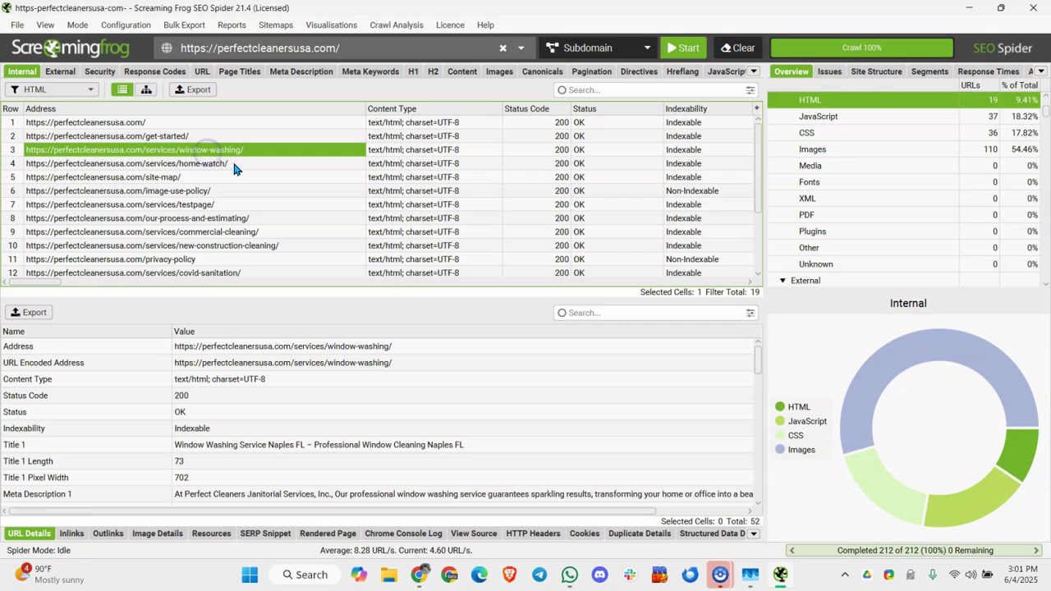
{"action": "left_click", "coordinate": [232, 162]}
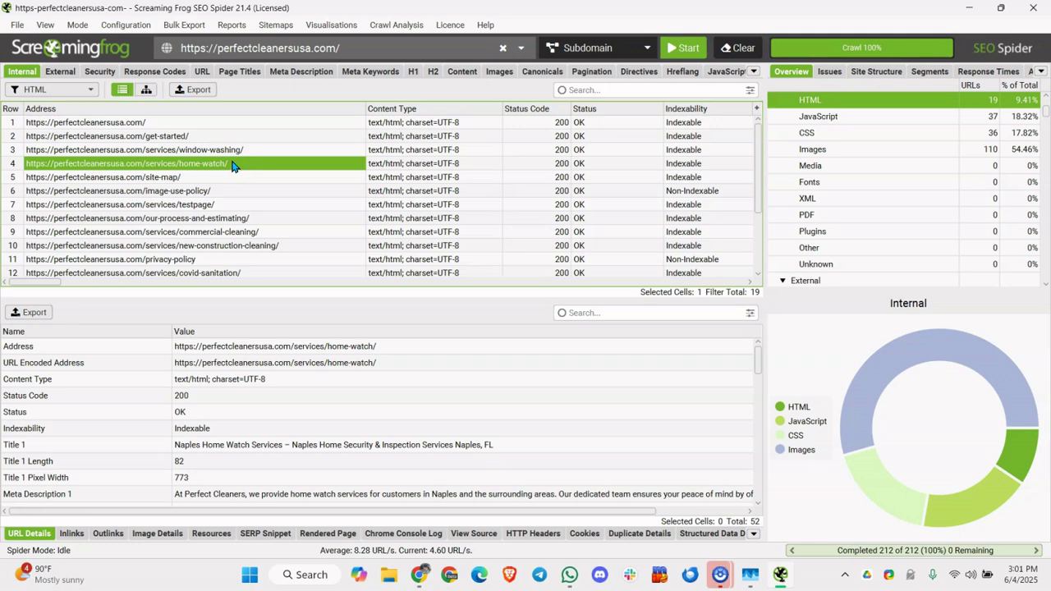
{"action": "left_click", "coordinate": [224, 152]}
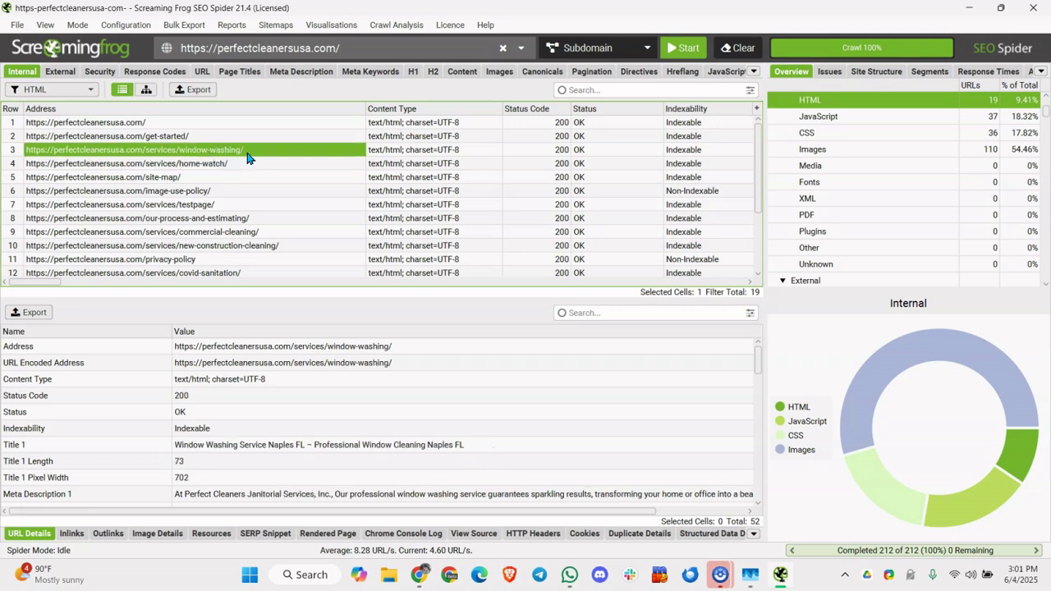
{"action": "left_click", "coordinate": [227, 165]}
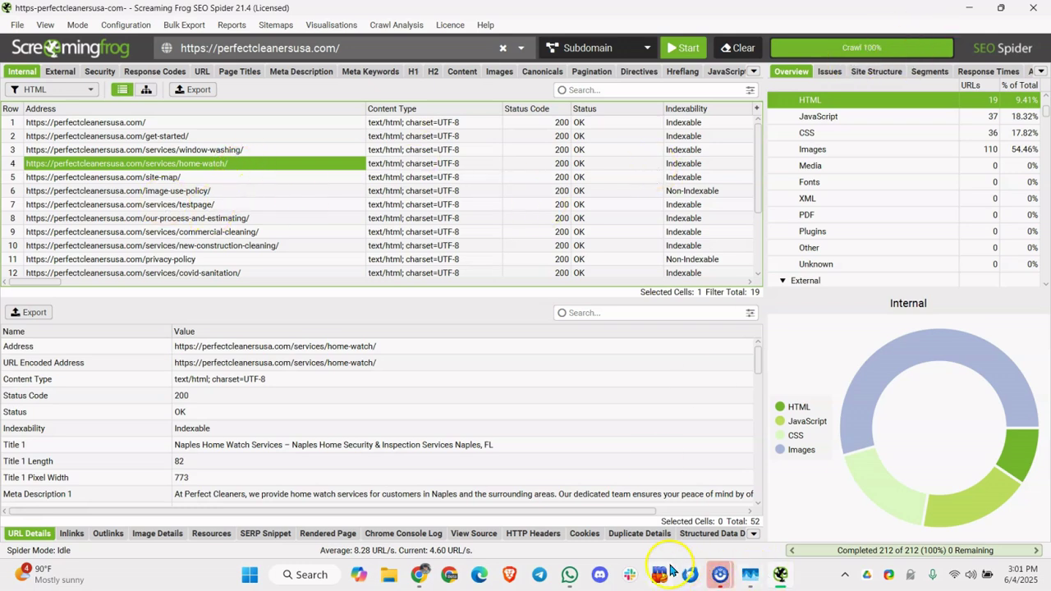
Switch to the audit spreadsheet in Chrome and make the Page titles row taller
{"action": "key", "text": "alt+Tab"}
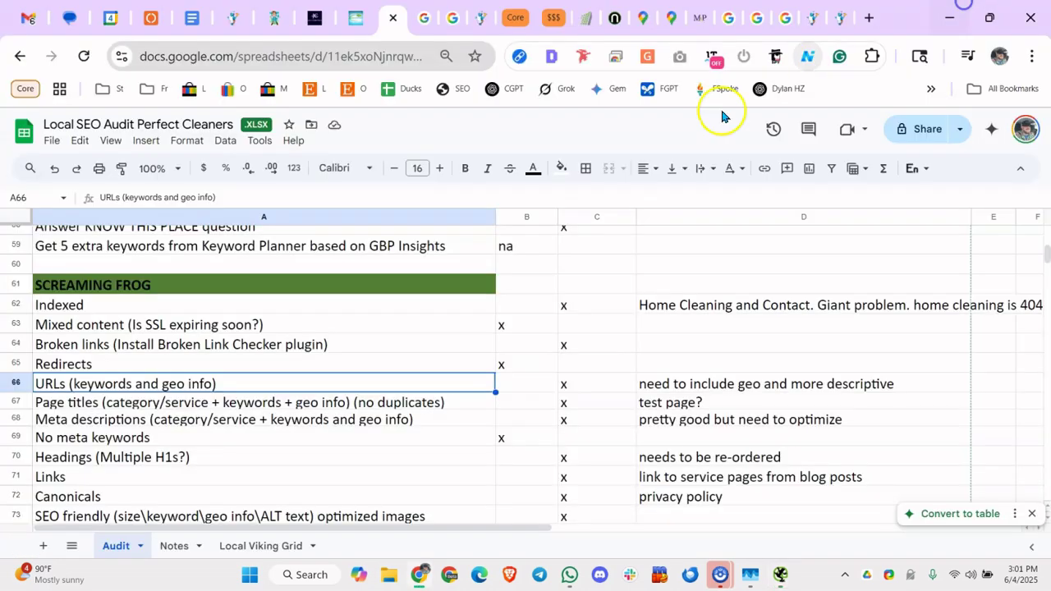
{"action": "left_click", "coordinate": [250, 402]}
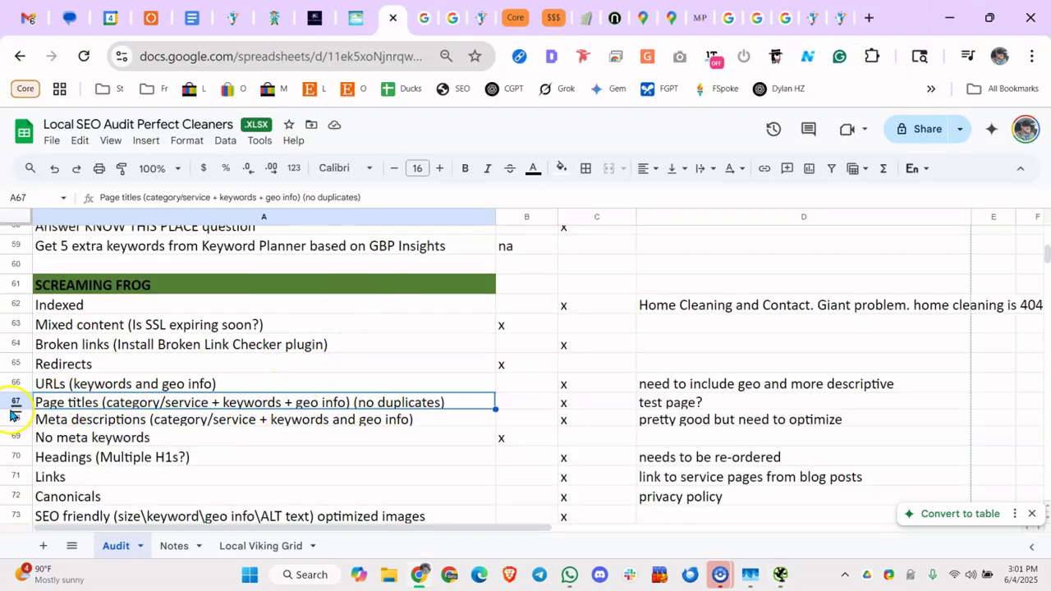
{"action": "left_click_drag", "start_coordinate": [10, 412], "coordinate": [13, 423]}
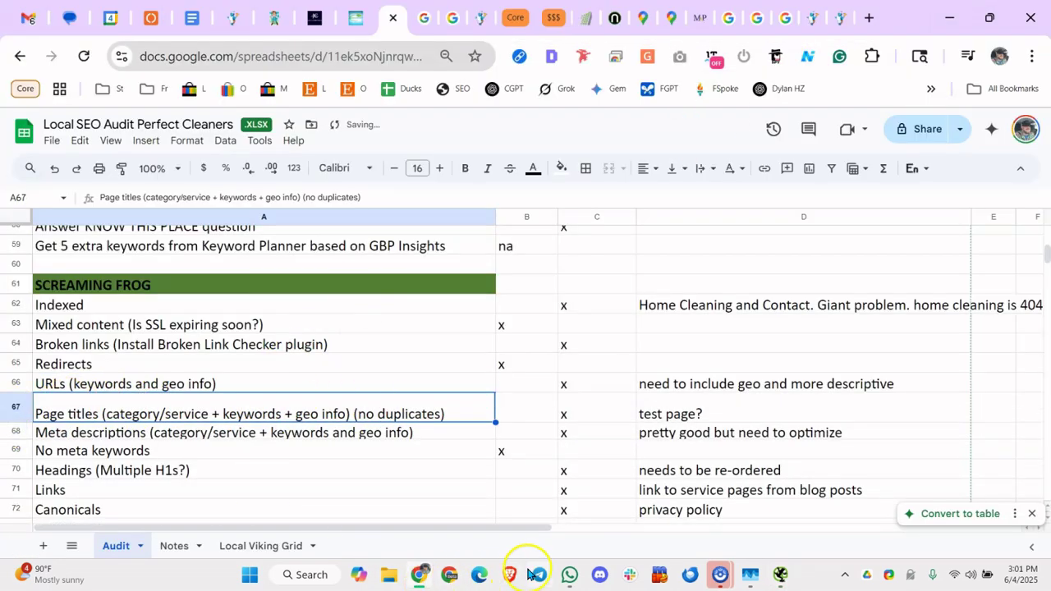
Show the page titles report in Screaming Frog SEO Spider and narrow its Address column
{"action": "left_click", "coordinate": [782, 577]}
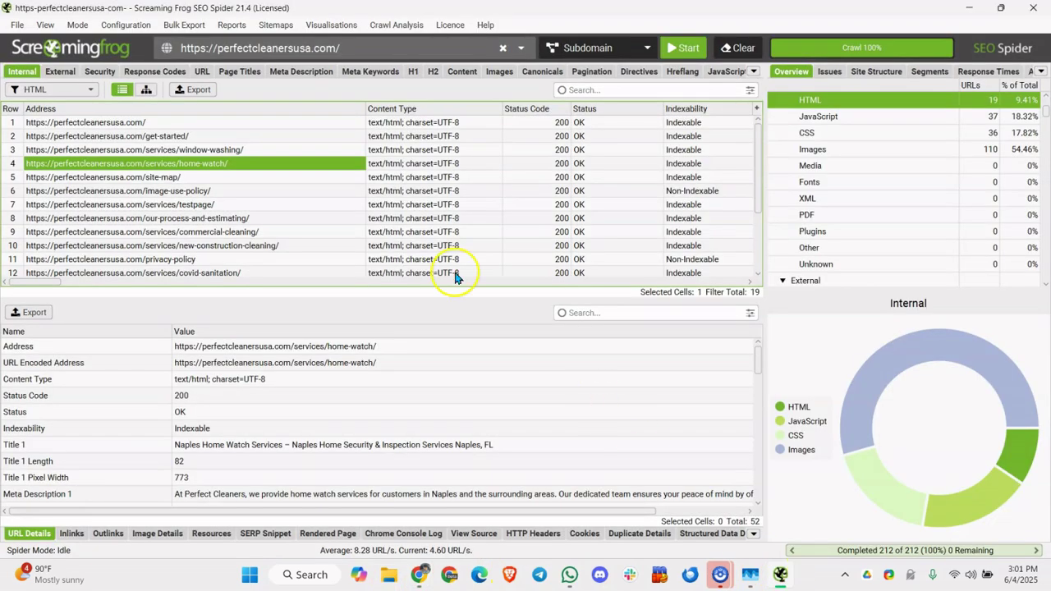
{"action": "left_click", "coordinate": [246, 72]}
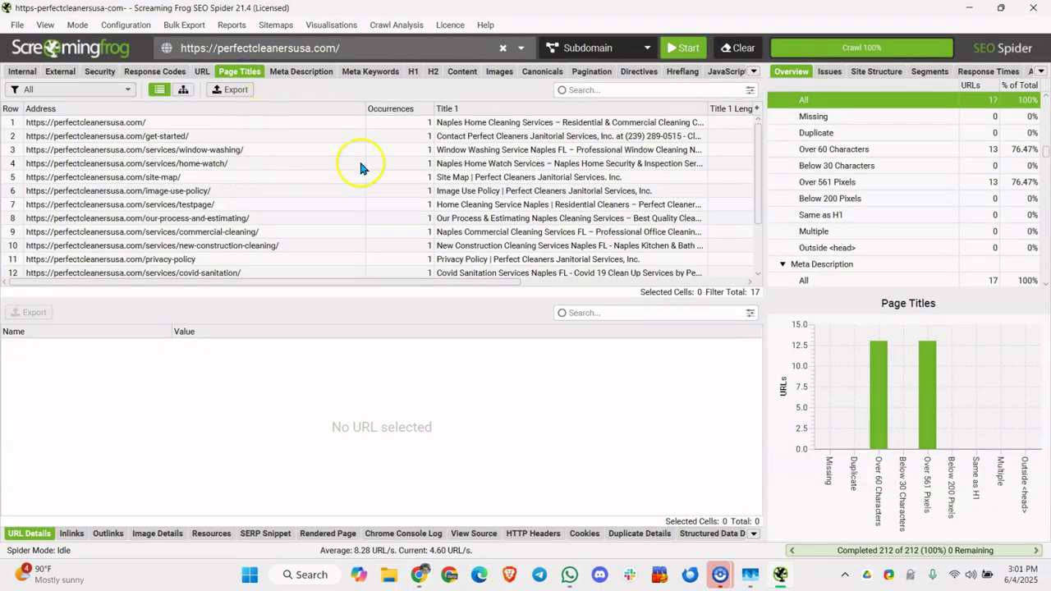
{"action": "left_click", "coordinate": [338, 107]}
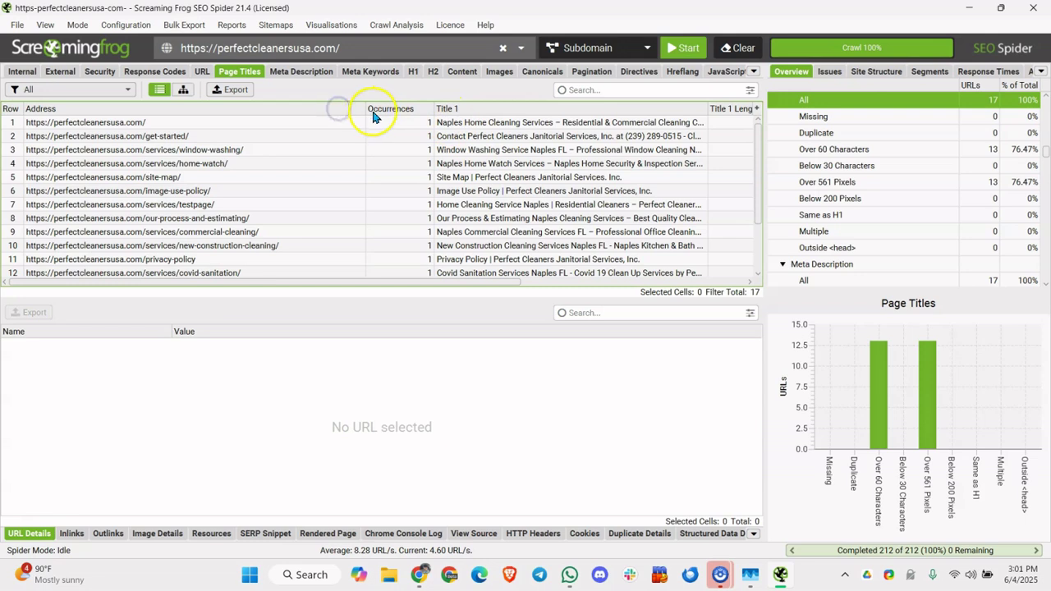
{"action": "left_click_drag", "start_coordinate": [364, 109], "coordinate": [320, 109]}
Examine the titles of the window-washing, home-watch and our-process-and-estimating pages, narrowing the Address column further
{"action": "left_click", "coordinate": [380, 150]}
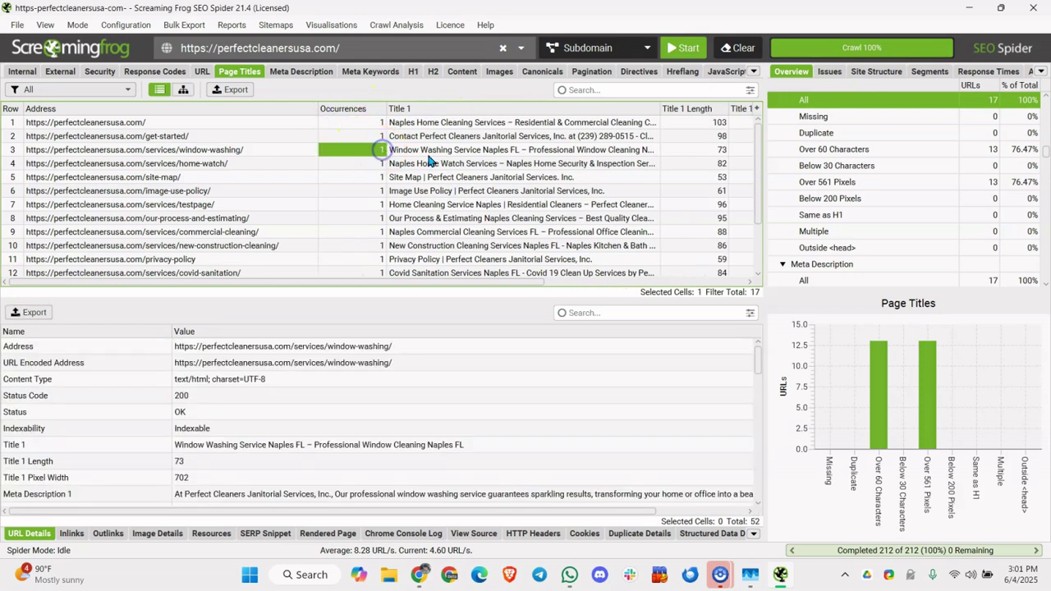
{"action": "left_click", "coordinate": [428, 154]}
{"action": "left_click", "coordinate": [462, 177]}
{"action": "left_click", "coordinate": [471, 167]}
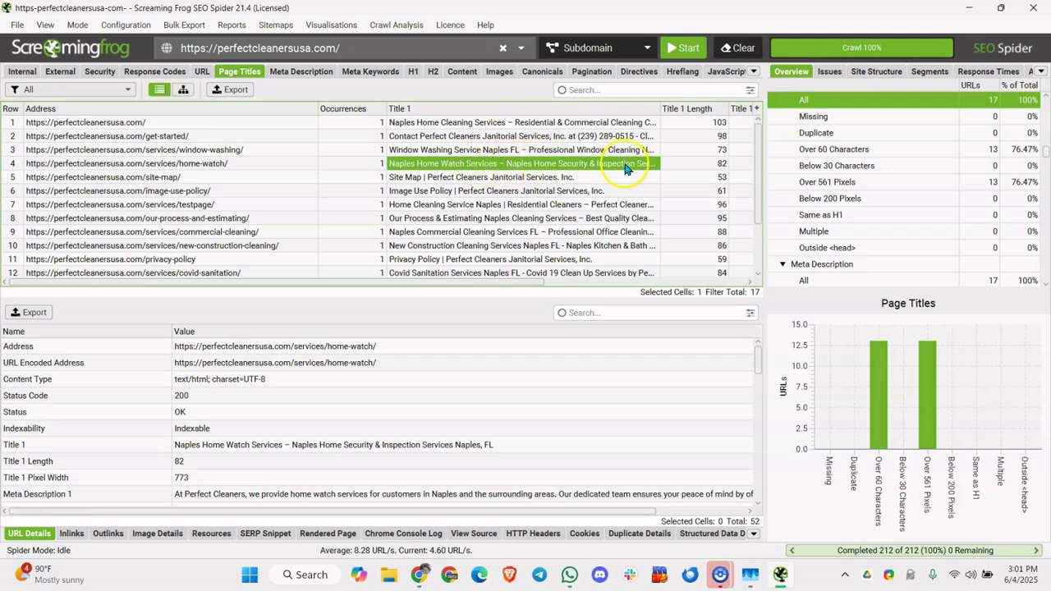
{"action": "left_click", "coordinate": [544, 151]}
{"action": "left_click", "coordinate": [462, 216]}
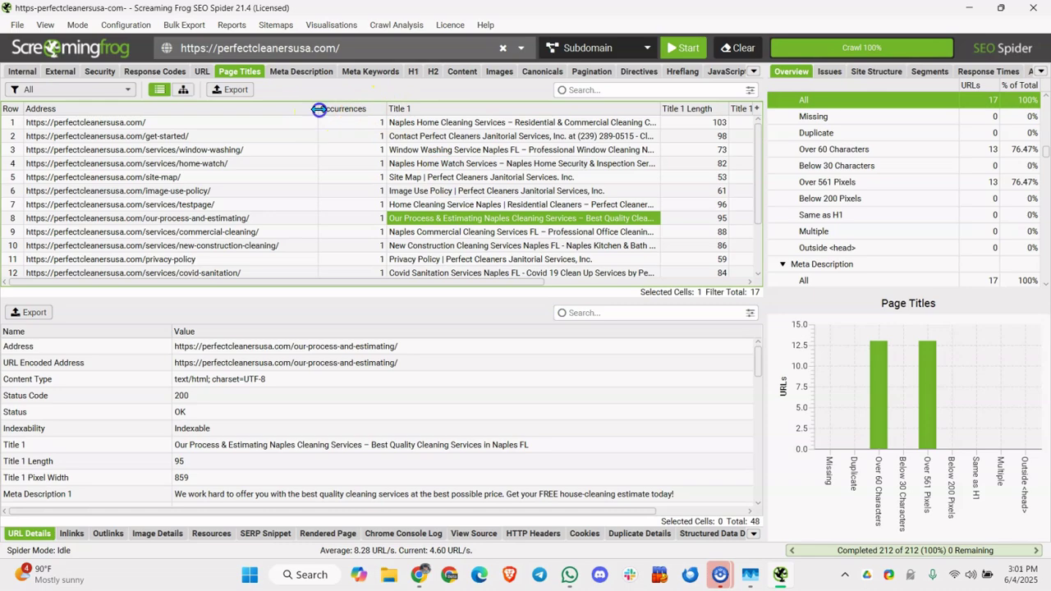
{"action": "left_click_drag", "start_coordinate": [318, 108], "coordinate": [265, 108]}
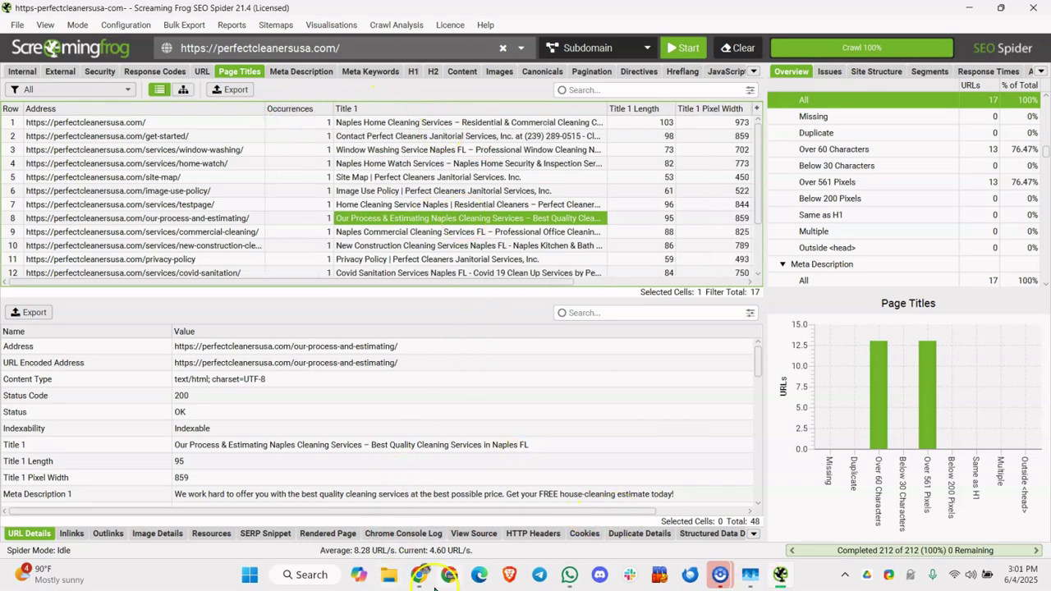
Go to the Meta descriptions row in the audit spreadsheet and show the meta description report in Screaming Frog SEO Spider
{"action": "left_click", "coordinate": [446, 575]}
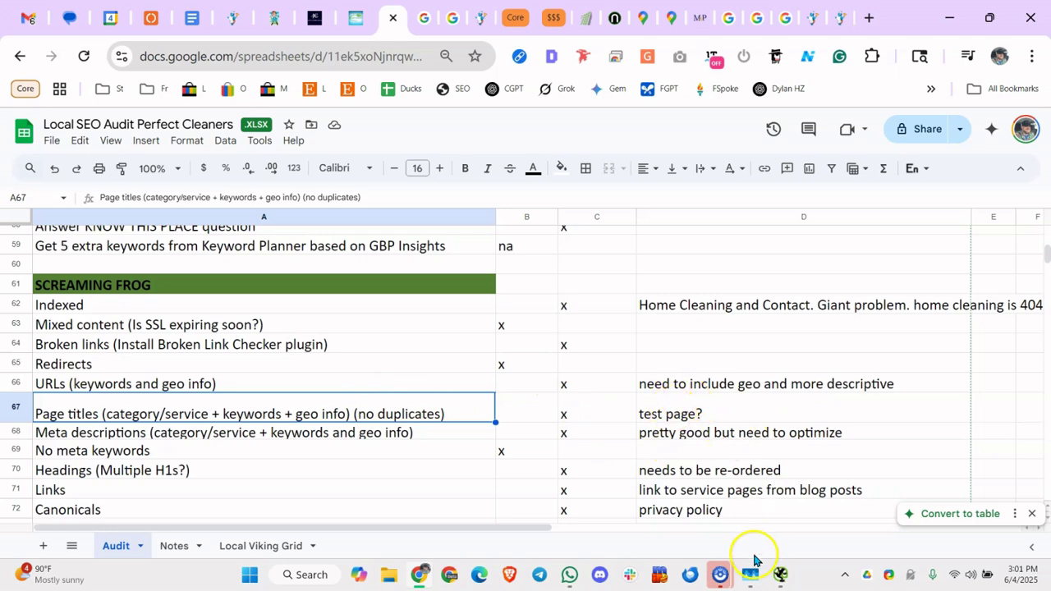
{"action": "left_click", "coordinate": [624, 435]}
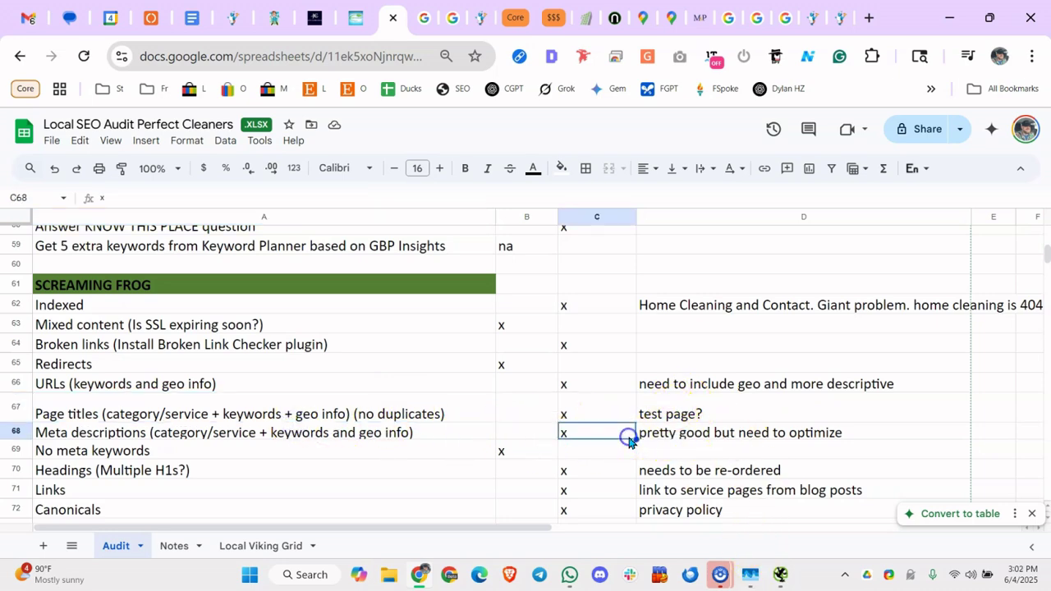
{"action": "left_click", "coordinate": [778, 574]}
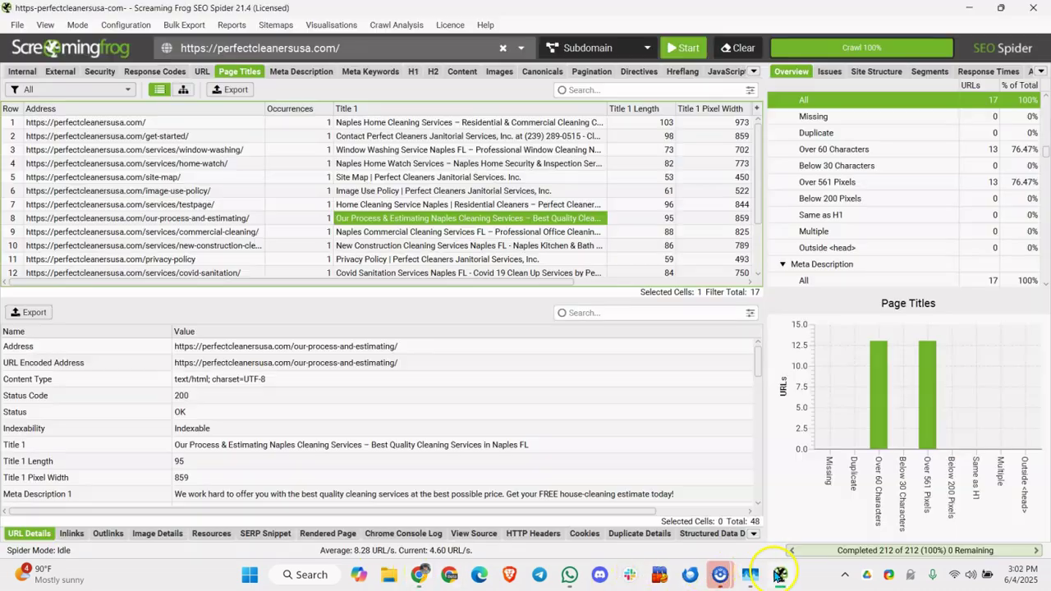
{"action": "left_click", "coordinate": [301, 72]}
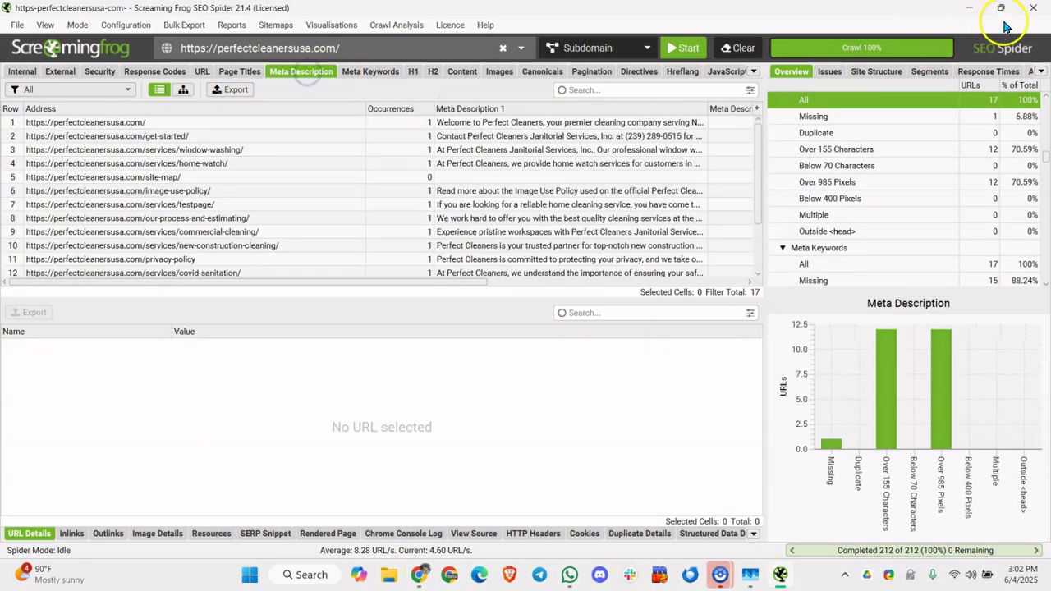
Examine the description snippets in the norzer Google search results in Chrome, and bring Screaming Frog SEO Spider back up
{"action": "left_click", "coordinate": [968, 8]}
{"action": "left_click", "coordinate": [771, 20]}
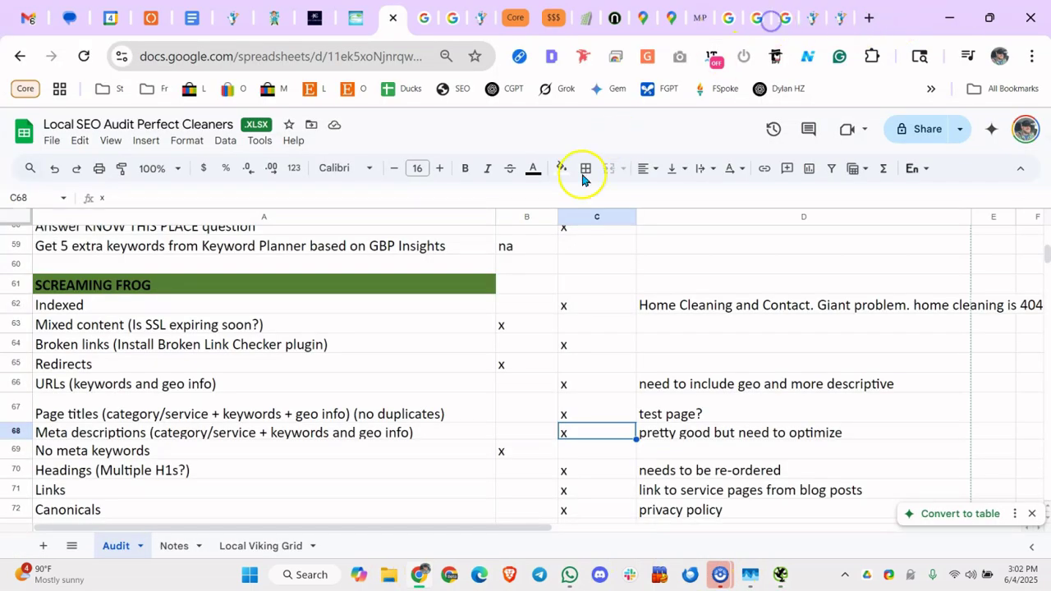
{"action": "left_click", "coordinate": [773, 17]}
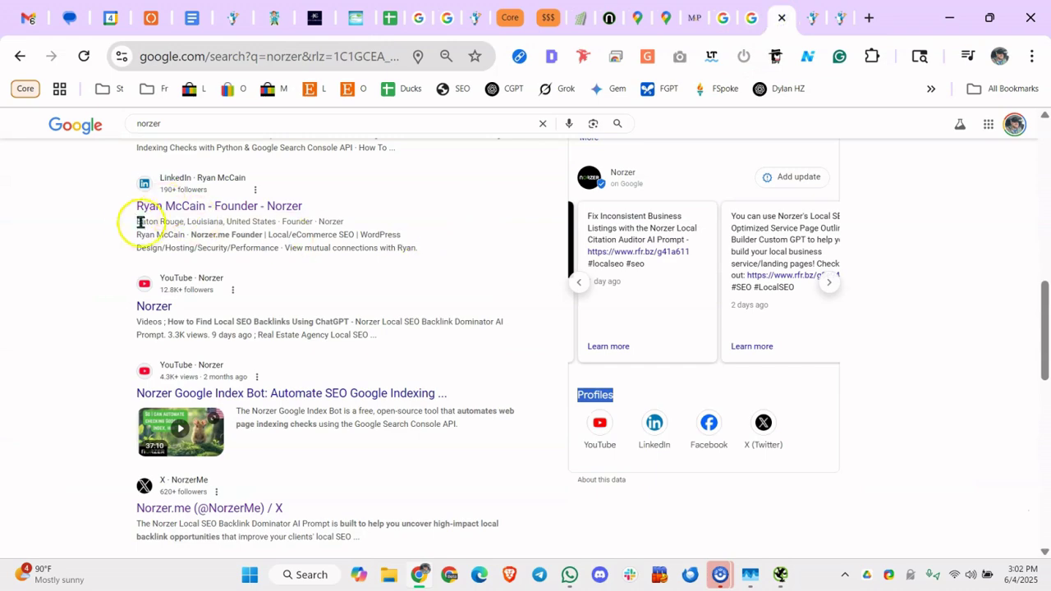
{"action": "left_click_drag", "start_coordinate": [138, 221], "coordinate": [277, 235]}
{"action": "scroll", "coordinate": [188, 291], "scroll_direction": "down", "scroll_amount": 2}
{"action": "left_click_drag", "start_coordinate": [146, 346], "coordinate": [353, 359]}
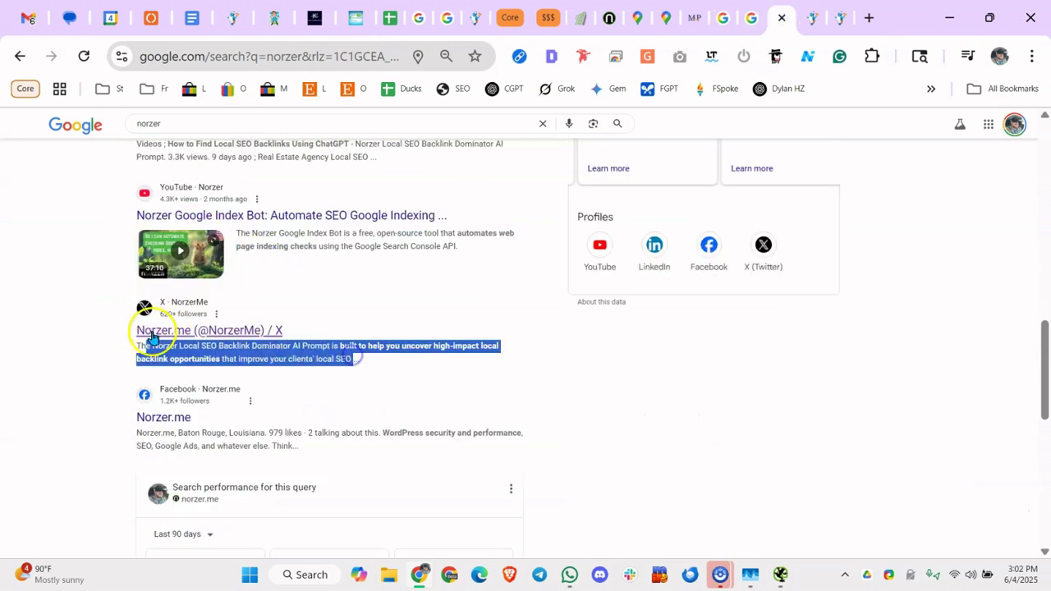
{"action": "scroll", "coordinate": [155, 335], "scroll_direction": "down", "scroll_amount": 1}
{"action": "left_click_drag", "start_coordinate": [153, 351], "coordinate": [353, 302]}
{"action": "scroll", "coordinate": [350, 292], "scroll_direction": "up", "scroll_amount": 10}
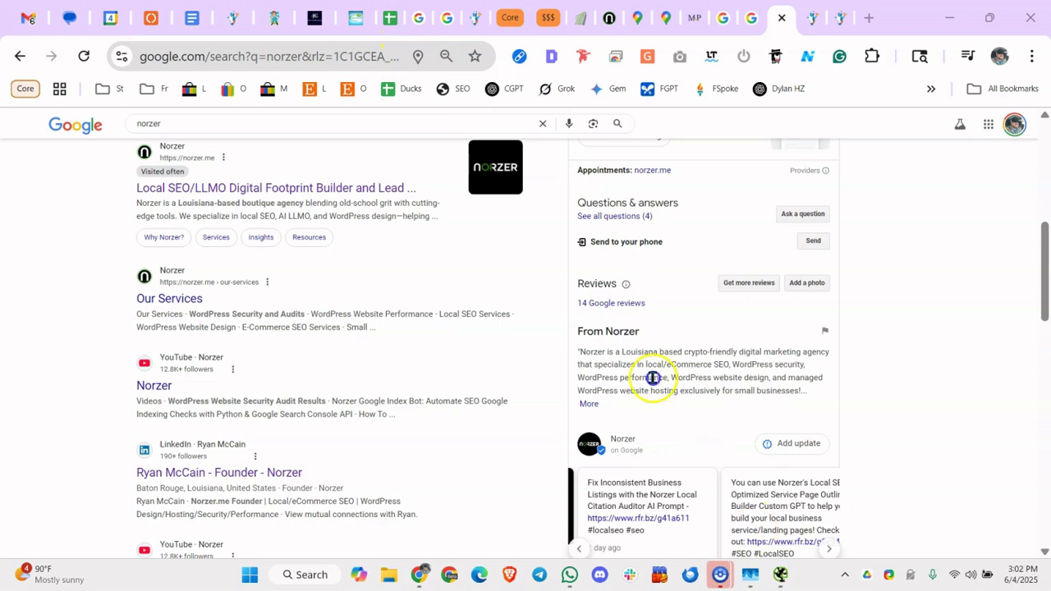
{"action": "left_click", "coordinate": [779, 574]}
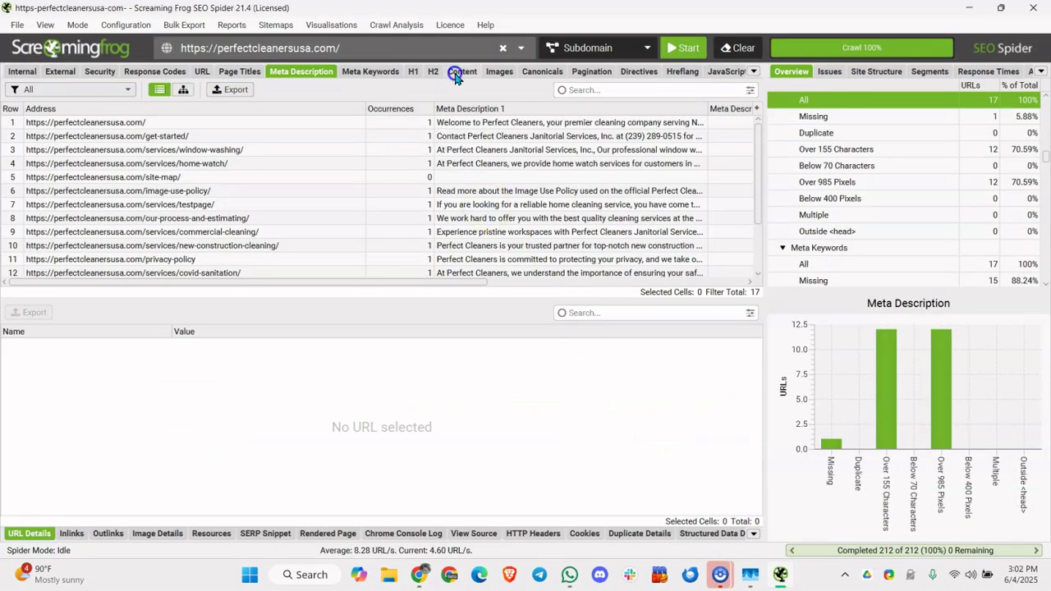
Sort the crawled pages by meta description and review the entries, including the two privacy policy pages
{"action": "left_click", "coordinate": [463, 192]}
{"action": "left_click", "coordinate": [468, 204]}
{"action": "scroll", "coordinate": [482, 220], "scroll_direction": "down", "scroll_amount": 2}
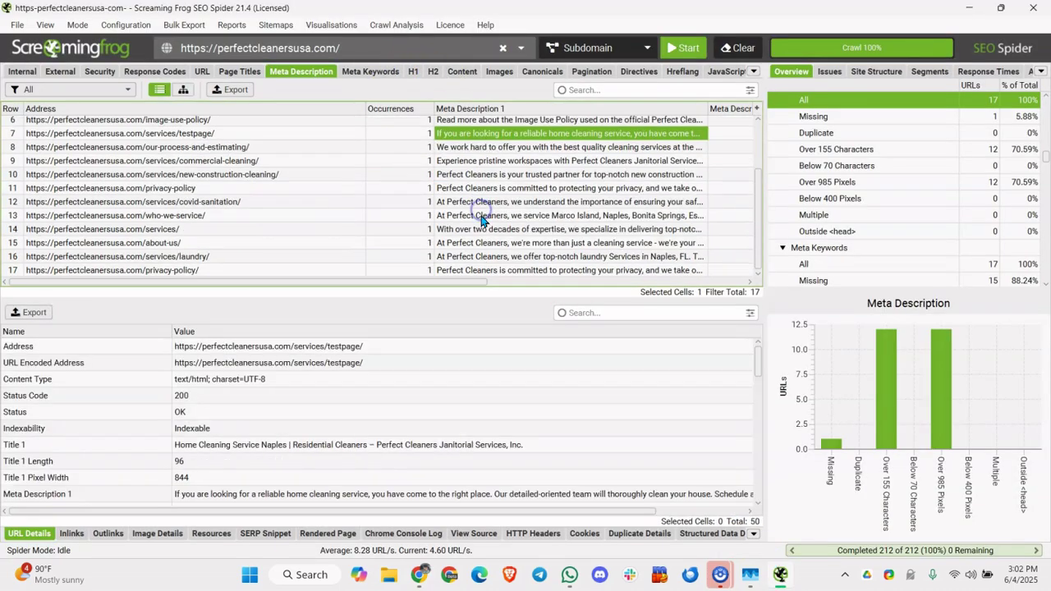
{"action": "scroll", "coordinate": [482, 220], "scroll_direction": "up", "scroll_amount": 2}
{"action": "left_click", "coordinate": [492, 108]}
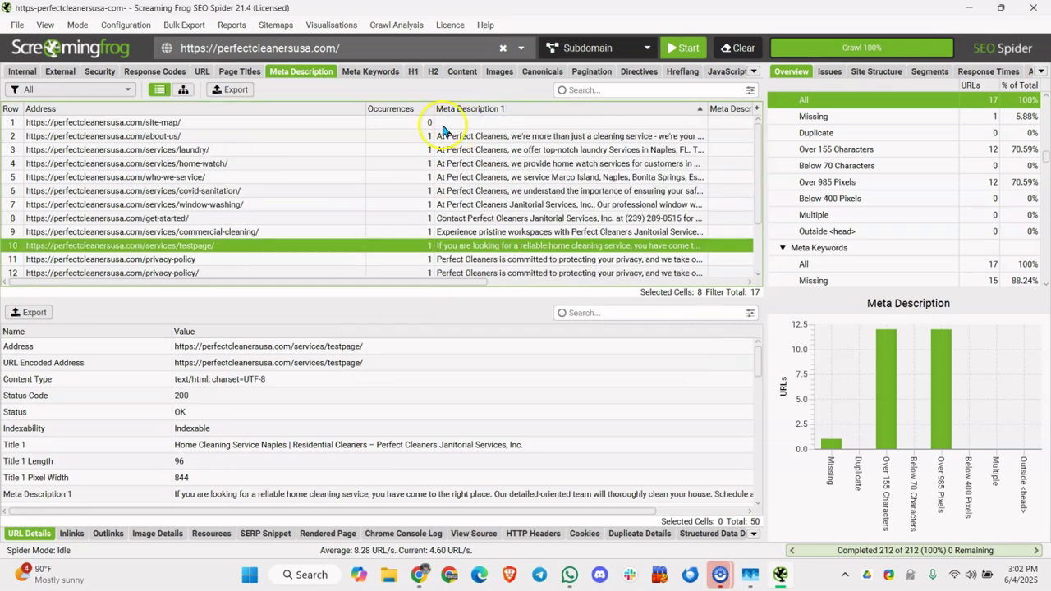
{"action": "scroll", "coordinate": [484, 131], "scroll_direction": "down", "scroll_amount": 2}
{"action": "left_click", "coordinate": [458, 190]}
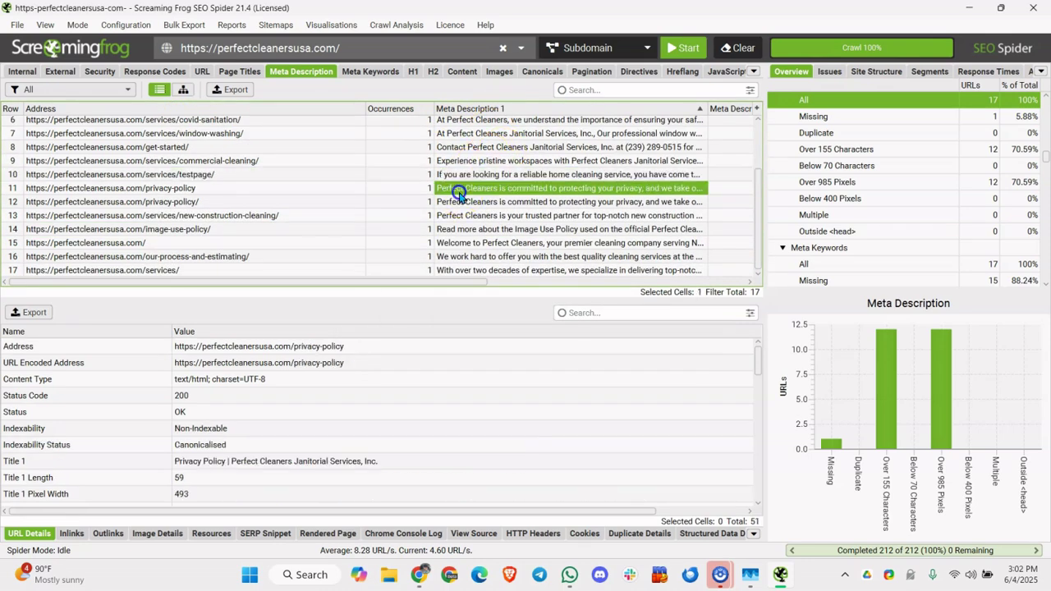
{"action": "left_click", "coordinate": [525, 203]}
{"action": "scroll", "coordinate": [389, 206], "scroll_direction": "up", "scroll_amount": 2}
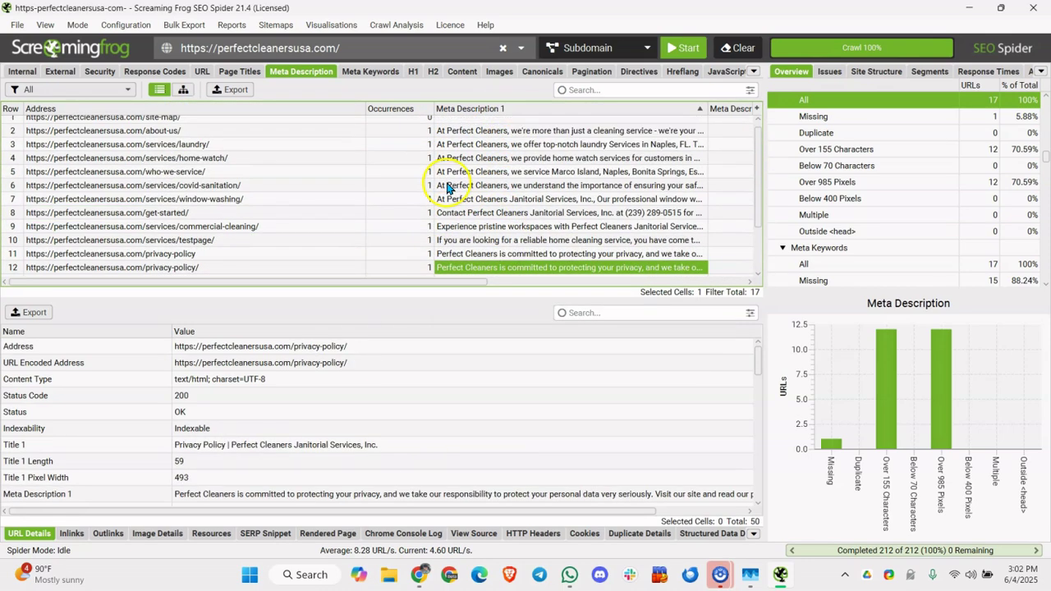
Inspect the full meta description of the /services/laundry/ page in its URL details
{"action": "left_click", "coordinate": [468, 143]}
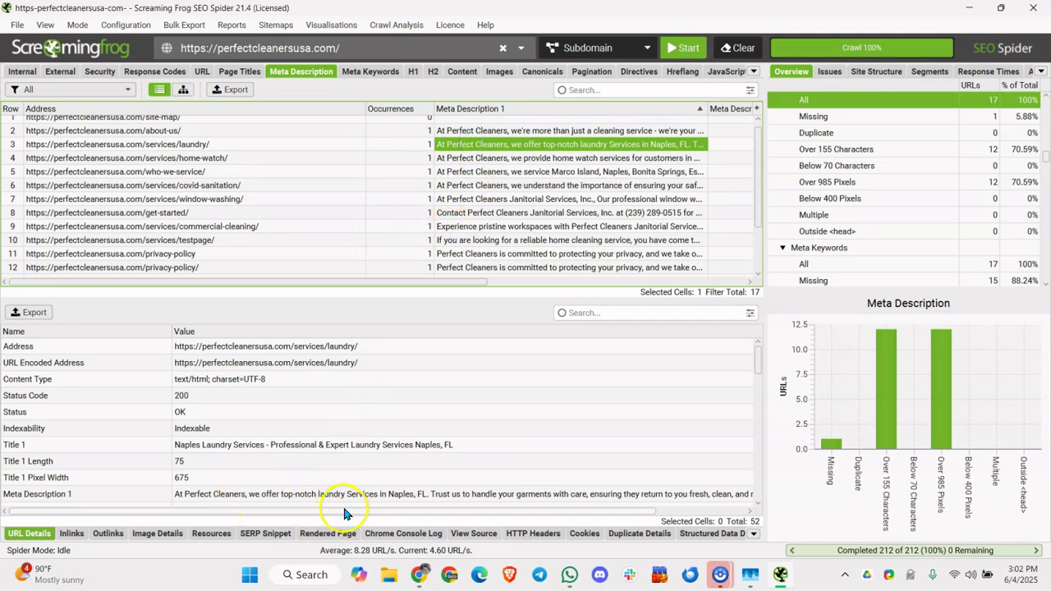
{"action": "left_click_drag", "start_coordinate": [362, 512], "coordinate": [459, 512]}
{"action": "left_click", "coordinate": [675, 493]}
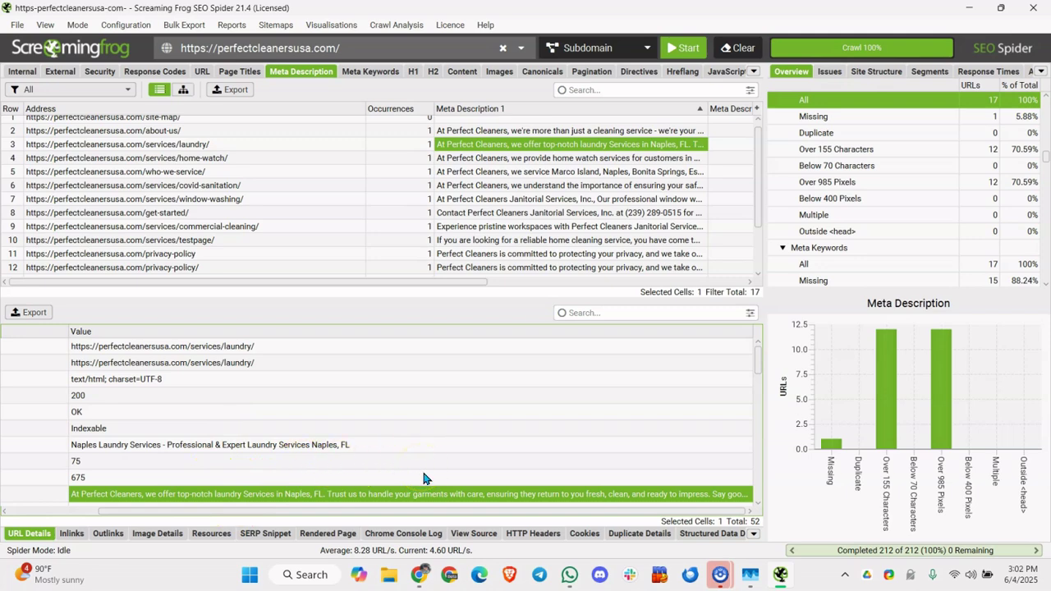
Switch to the Local SEO Audit Perfect Cleaners spreadsheet in Chrome and review the meta keywords and headings rows
{"action": "left_click", "coordinate": [968, 8]}
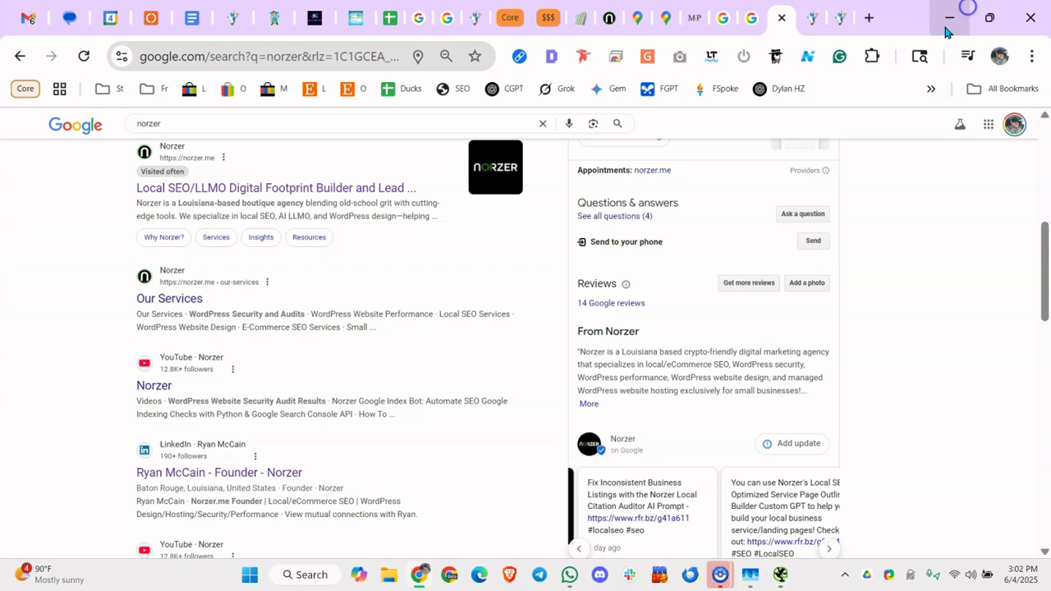
{"action": "left_click", "coordinate": [389, 17]}
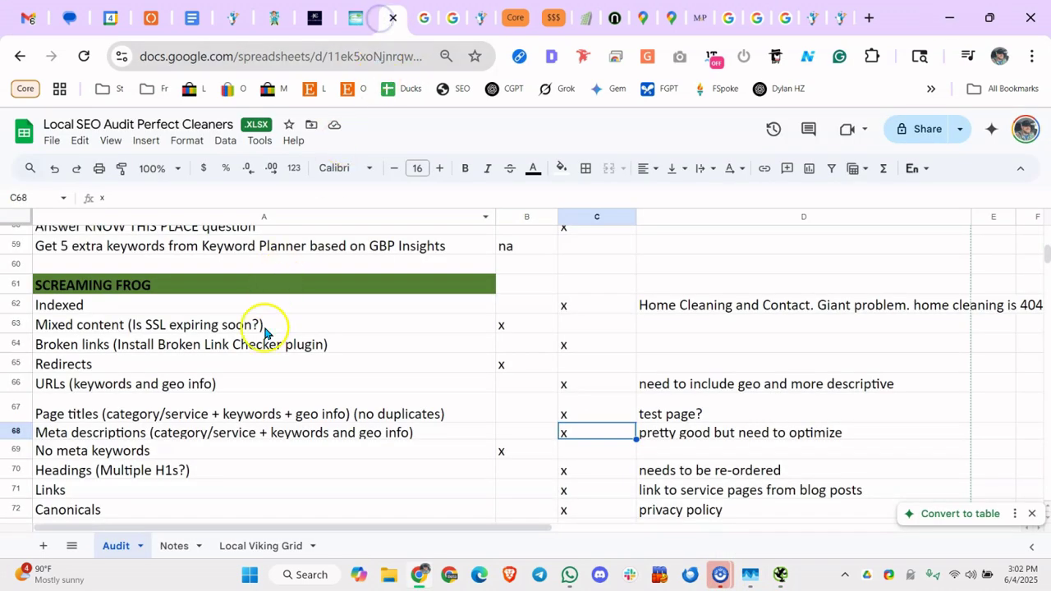
{"action": "left_click", "coordinate": [314, 451]}
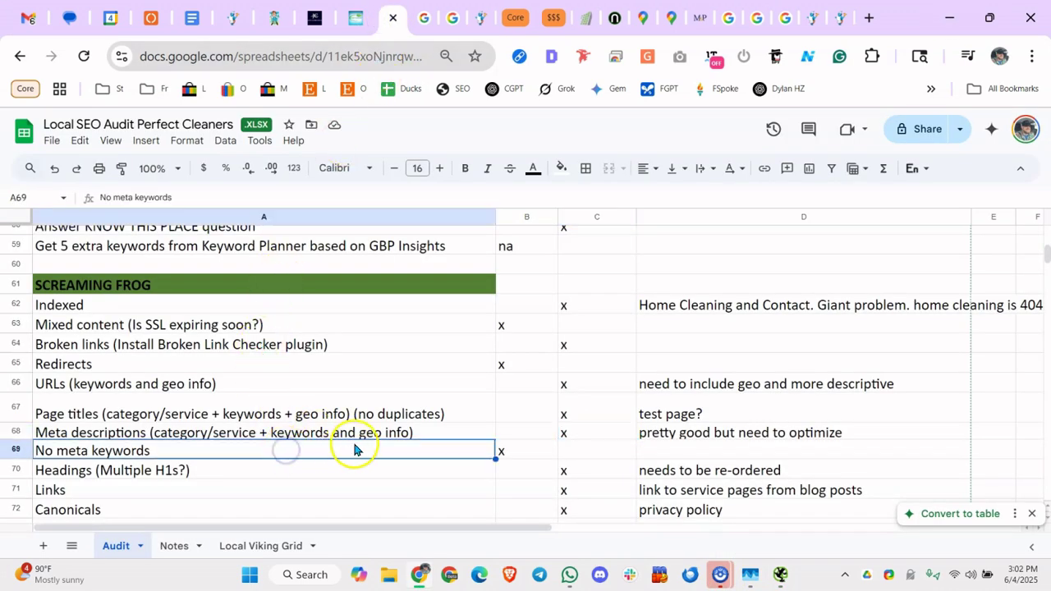
{"action": "scroll", "coordinate": [353, 443], "scroll_direction": "down", "scroll_amount": 2}
{"action": "left_click", "coordinate": [338, 380]}
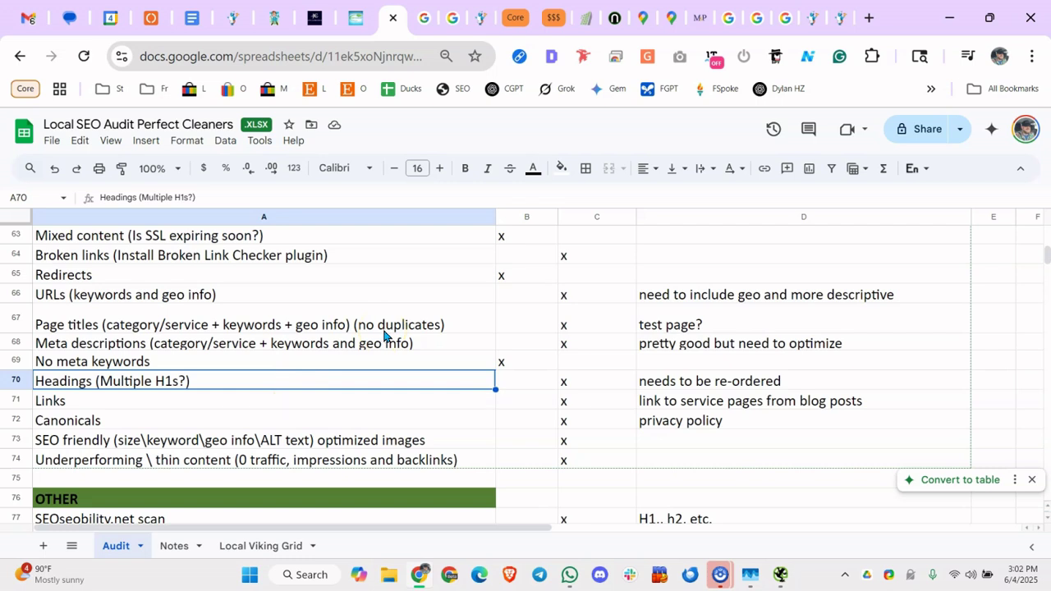
{"action": "left_click", "coordinate": [708, 383]}
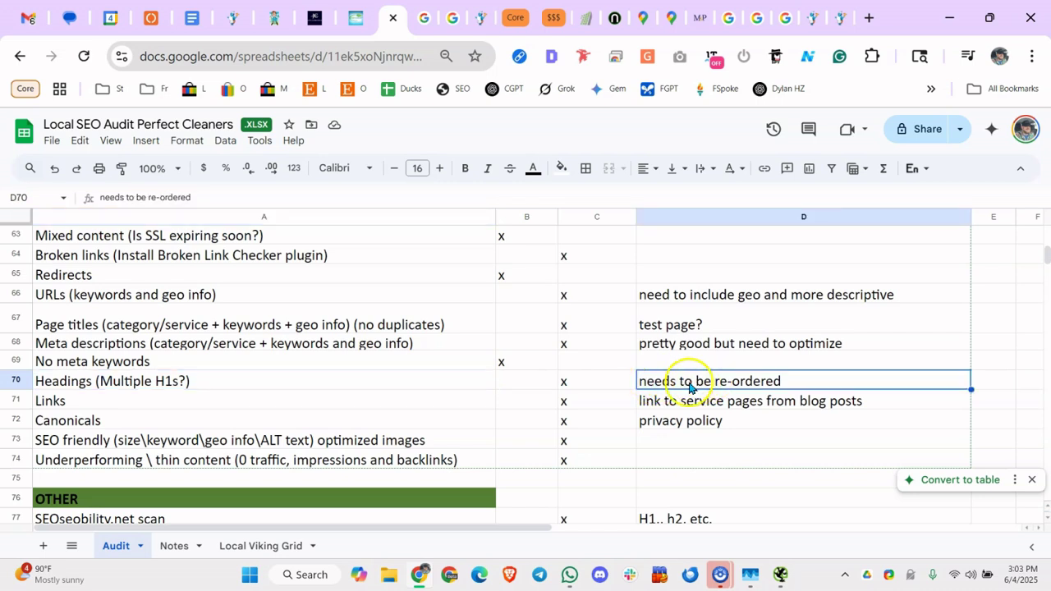
{"action": "left_click", "coordinate": [436, 386]}
Review the Links, Canonicals and SEO friendly optimized images rows of the Screaming Frog checklist
{"action": "left_click", "coordinate": [586, 394]}
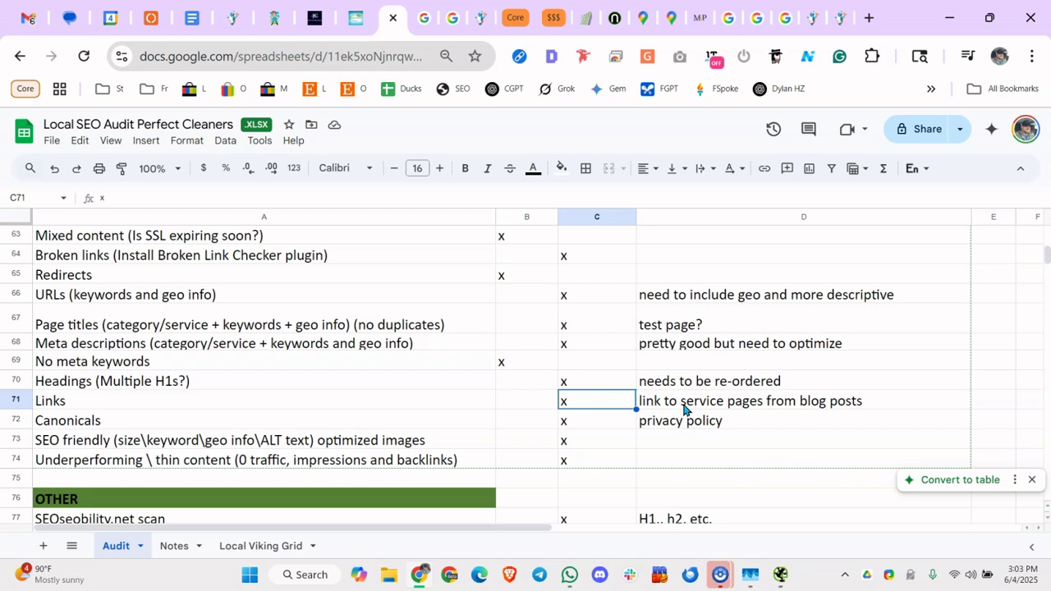
{"action": "left_click", "coordinate": [386, 424]}
{"action": "left_click", "coordinate": [612, 420]}
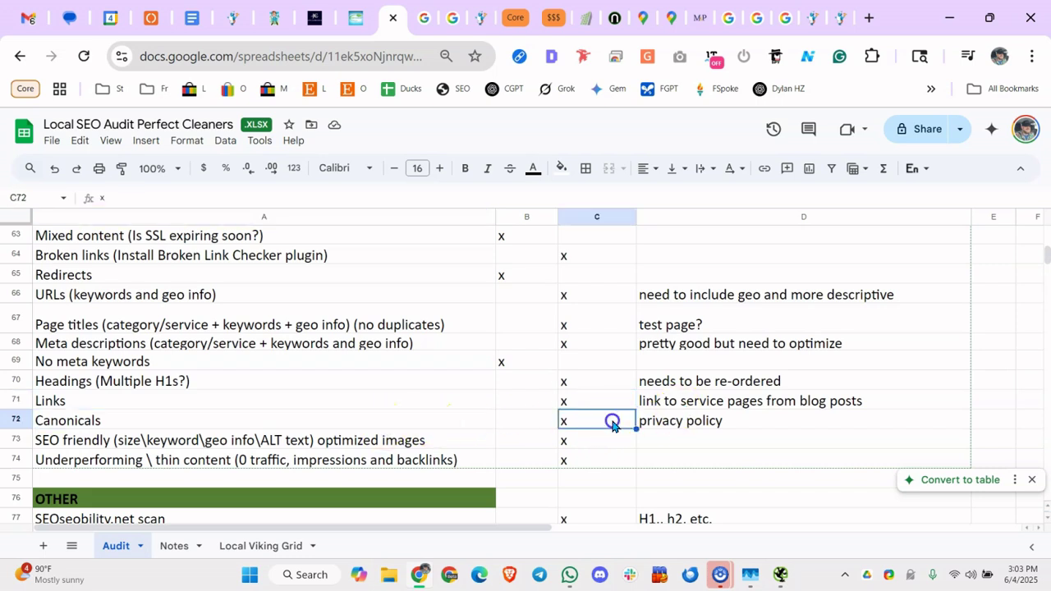
{"action": "left_click", "coordinate": [390, 427]}
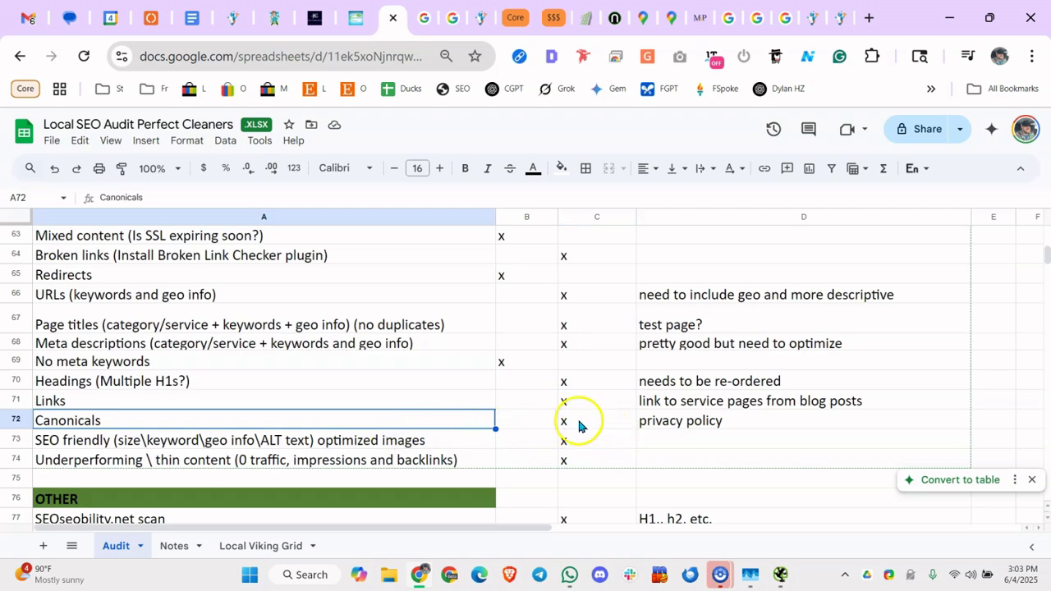
{"action": "scroll", "coordinate": [453, 386], "scroll_direction": "down", "scroll_amount": 2}
{"action": "left_click", "coordinate": [380, 352]}
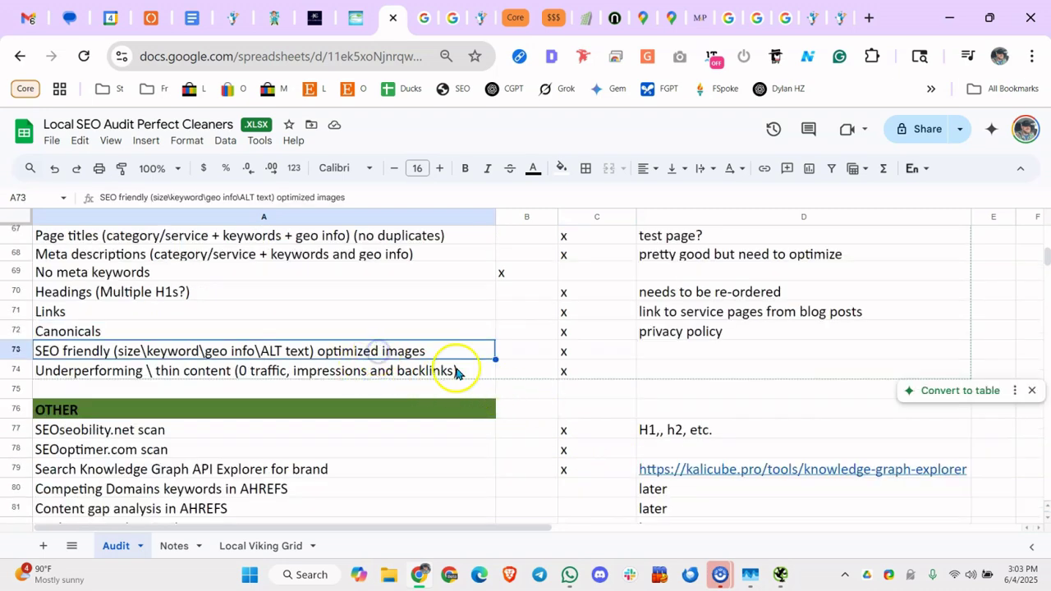
Return to Screaming Frog, list the crawled images sorted by size with the largest first, and select the largest one's size
{"action": "left_click", "coordinate": [777, 574]}
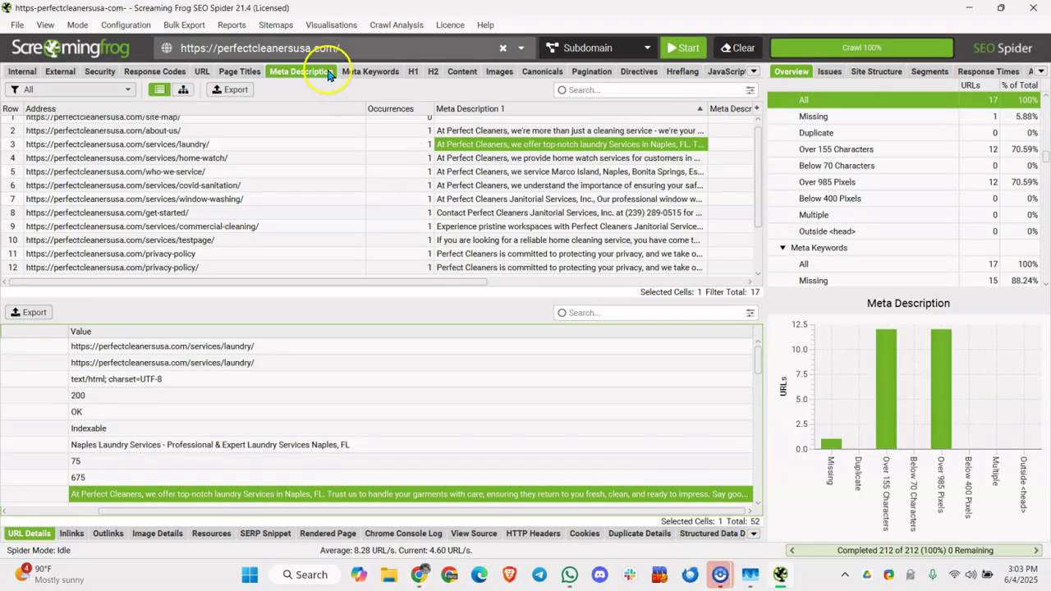
{"action": "left_click", "coordinate": [486, 71]}
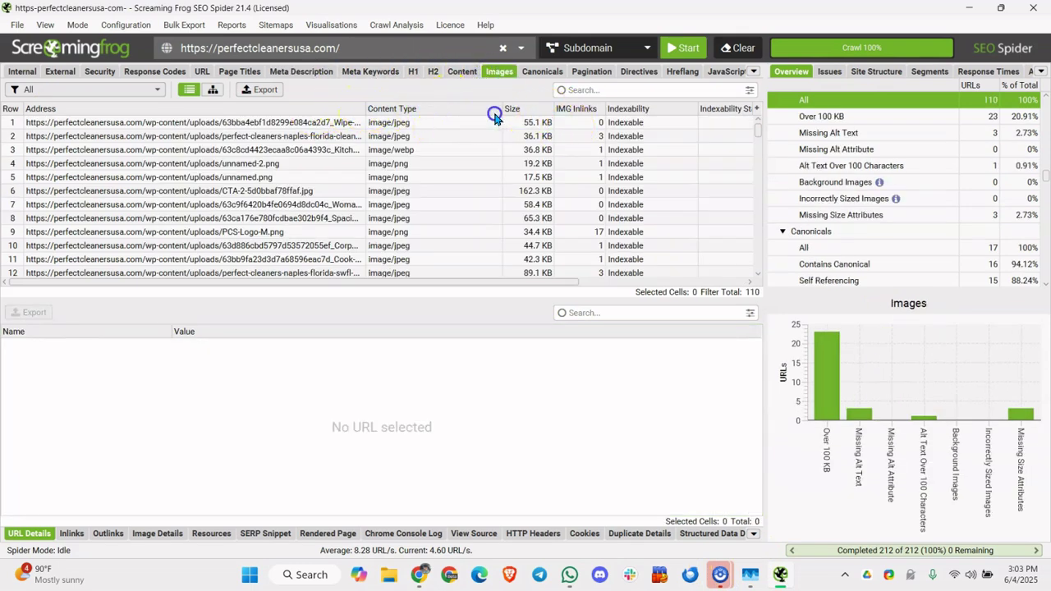
{"action": "left_click", "coordinate": [536, 110]}
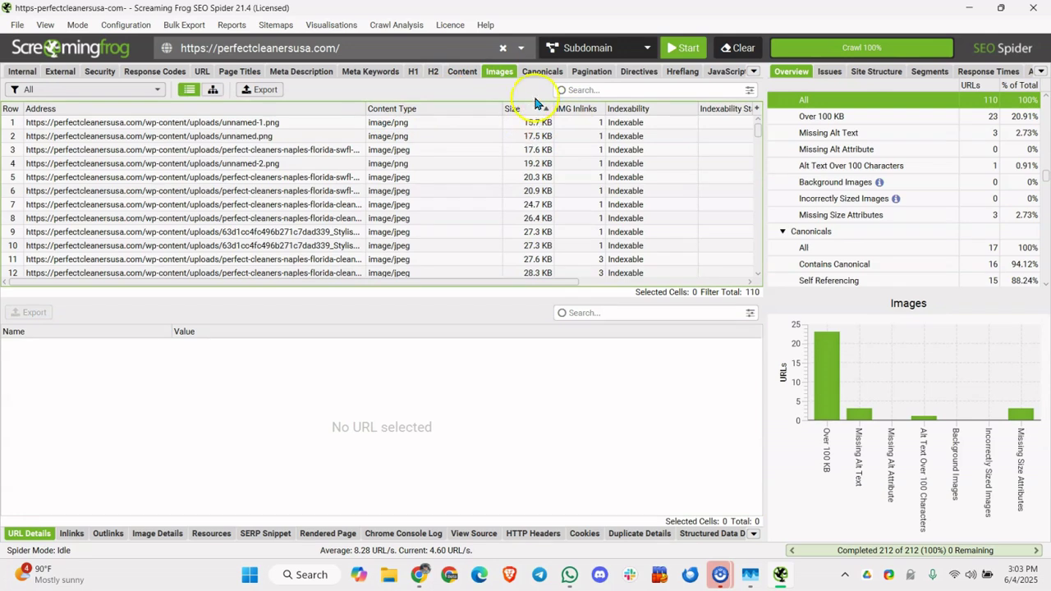
{"action": "left_click", "coordinate": [517, 111]}
{"action": "left_click", "coordinate": [517, 123]}
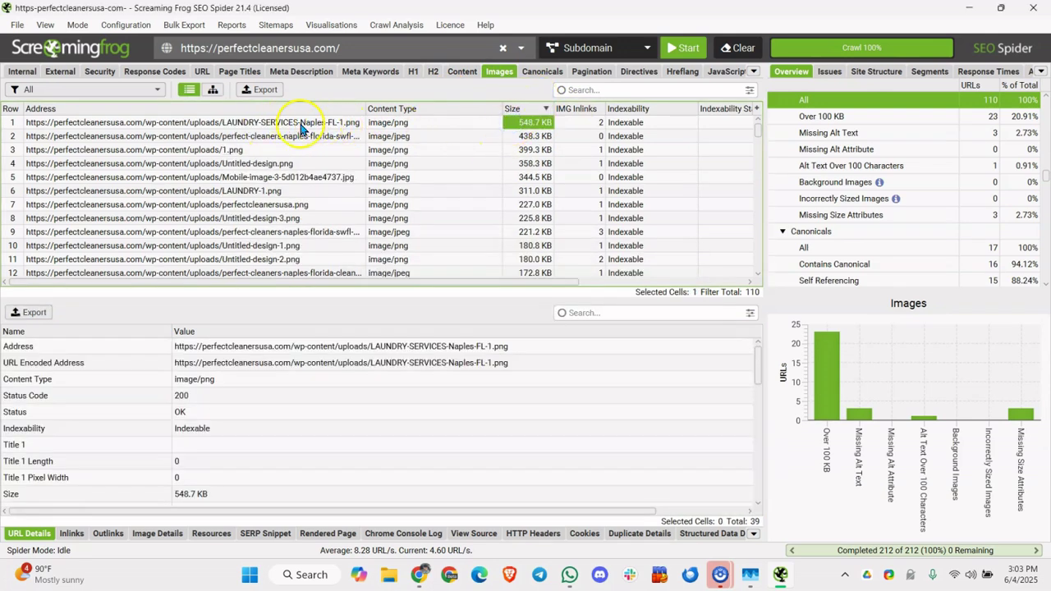
Check the largest images' file names, open 1.png in the browser to view it with its URL, and close it
{"action": "left_click", "coordinate": [274, 125]}
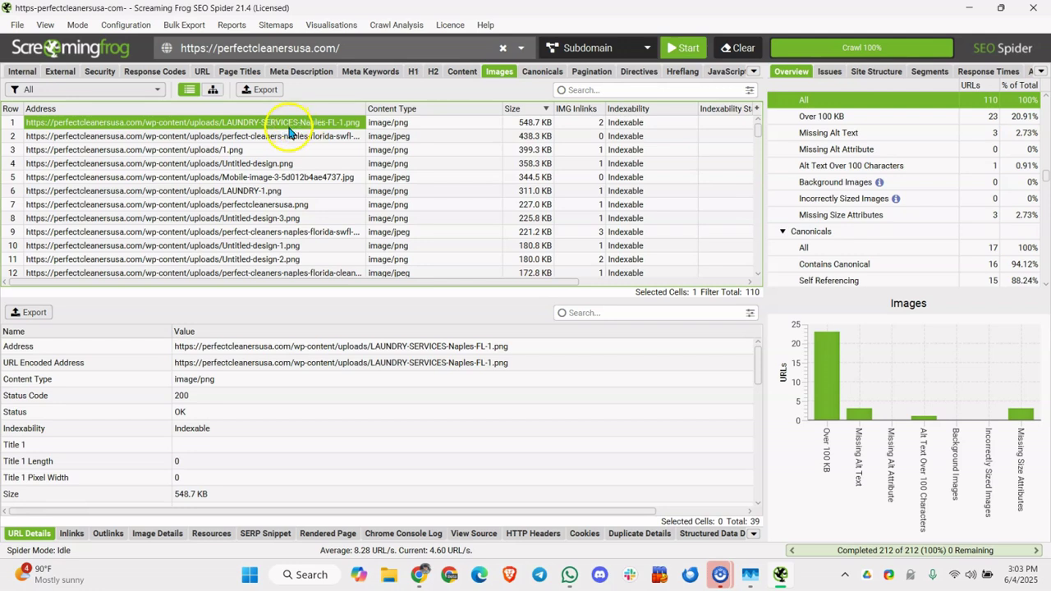
{"action": "left_click", "coordinate": [283, 137]}
{"action": "left_click", "coordinate": [271, 152]}
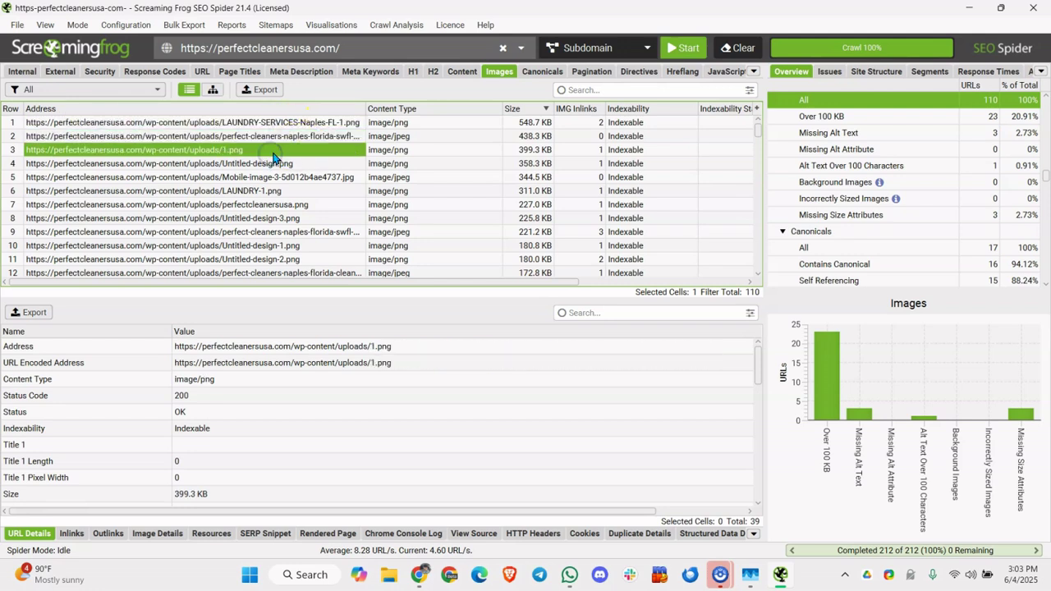
{"action": "right_click", "coordinate": [274, 156]}
{"action": "left_click", "coordinate": [306, 174]}
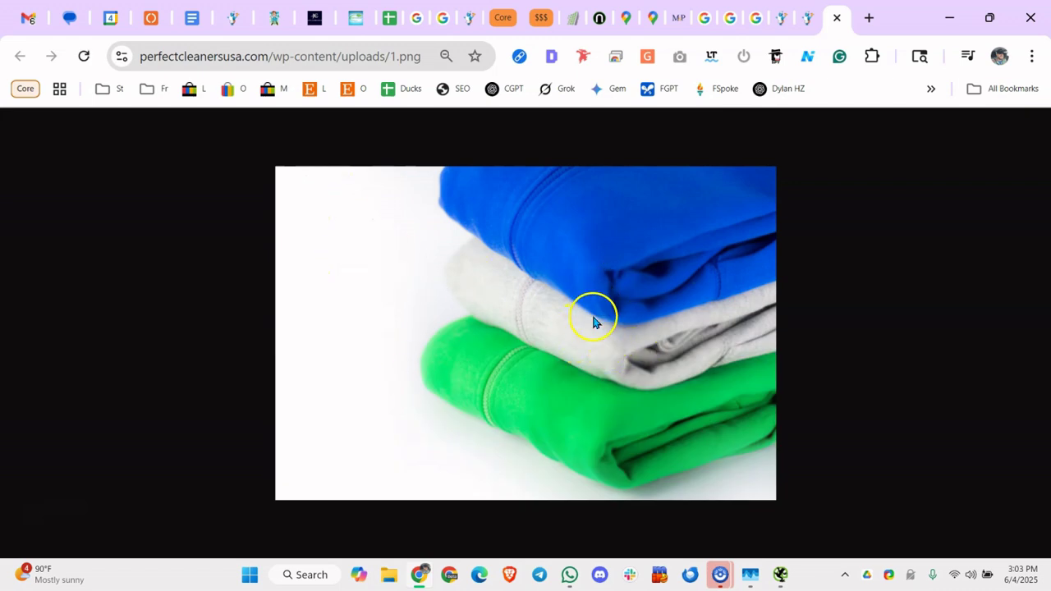
{"action": "left_click", "coordinate": [399, 55]}
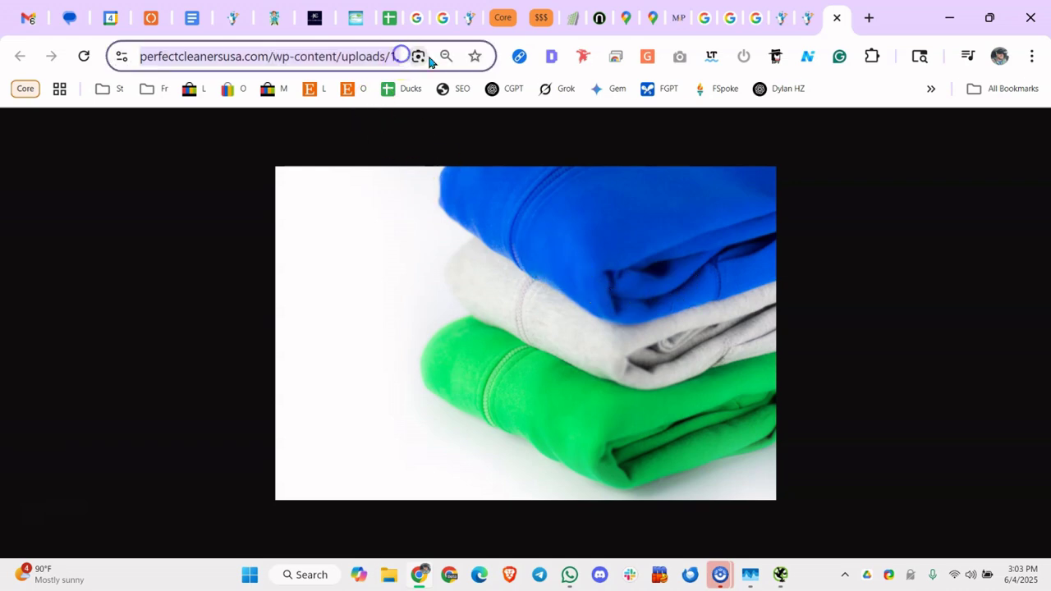
{"action": "left_click", "coordinate": [837, 17]}
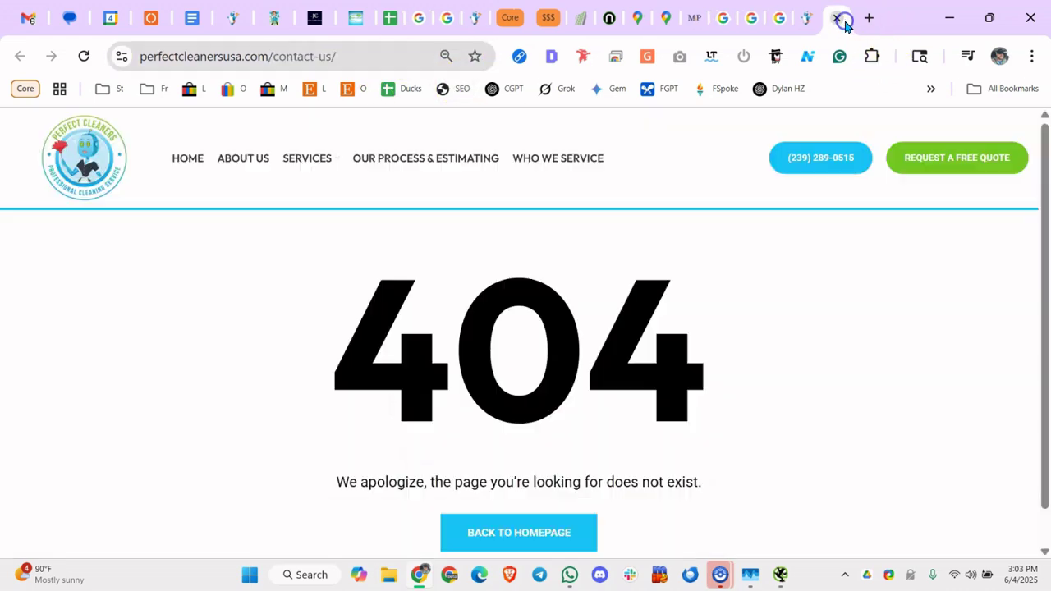
Return to Screaming Frog and inspect the file names and sizes of further images, such as Untitled-design-3.png and the Naples Florida ones
{"action": "left_click", "coordinate": [779, 574]}
{"action": "left_click", "coordinate": [324, 219]}
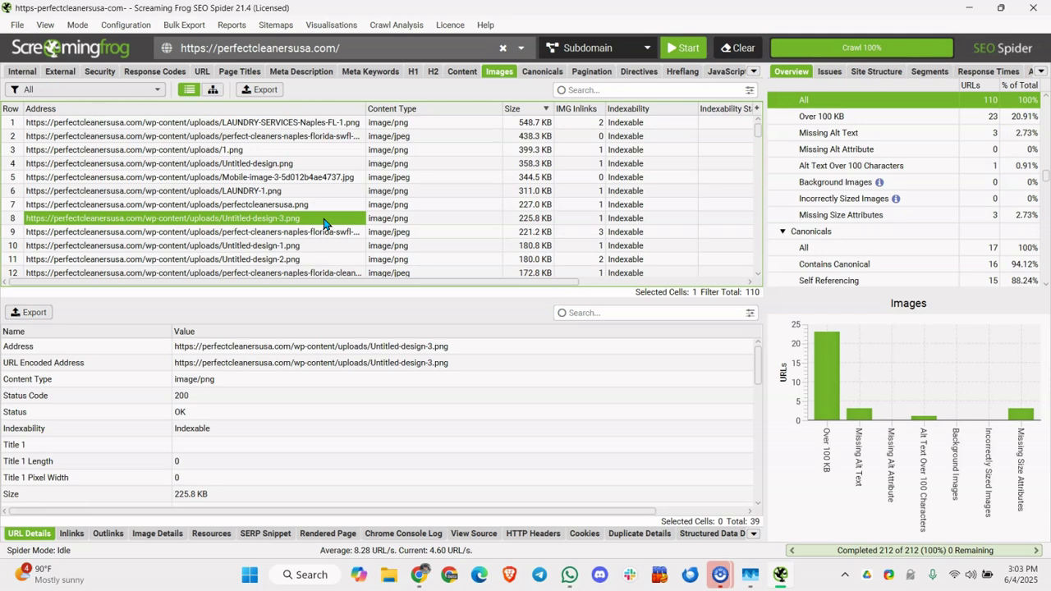
{"action": "scroll", "coordinate": [495, 226], "scroll_direction": "down", "scroll_amount": 5}
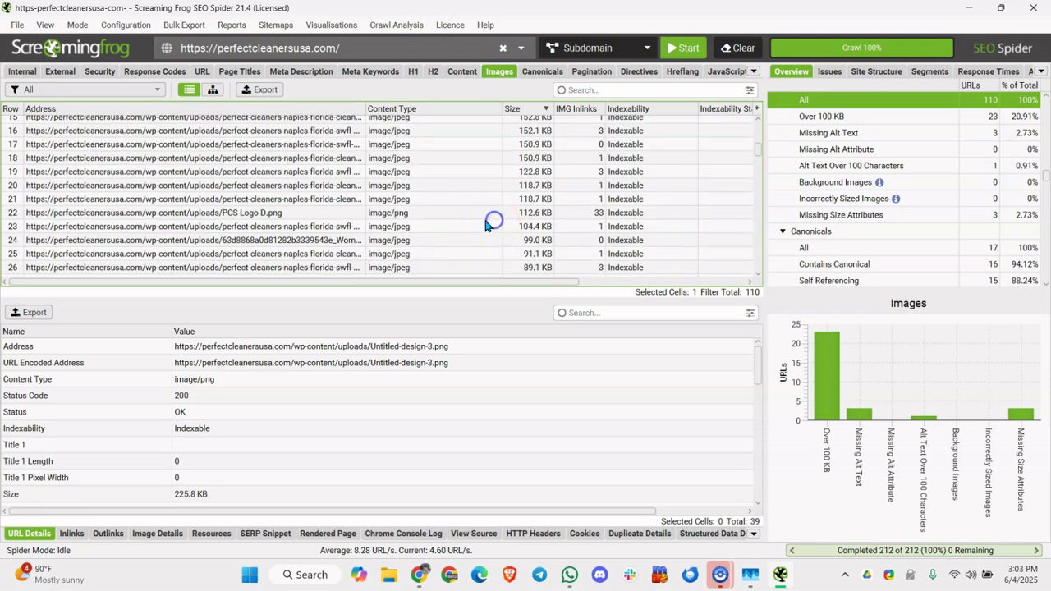
{"action": "left_click", "coordinate": [68, 226]}
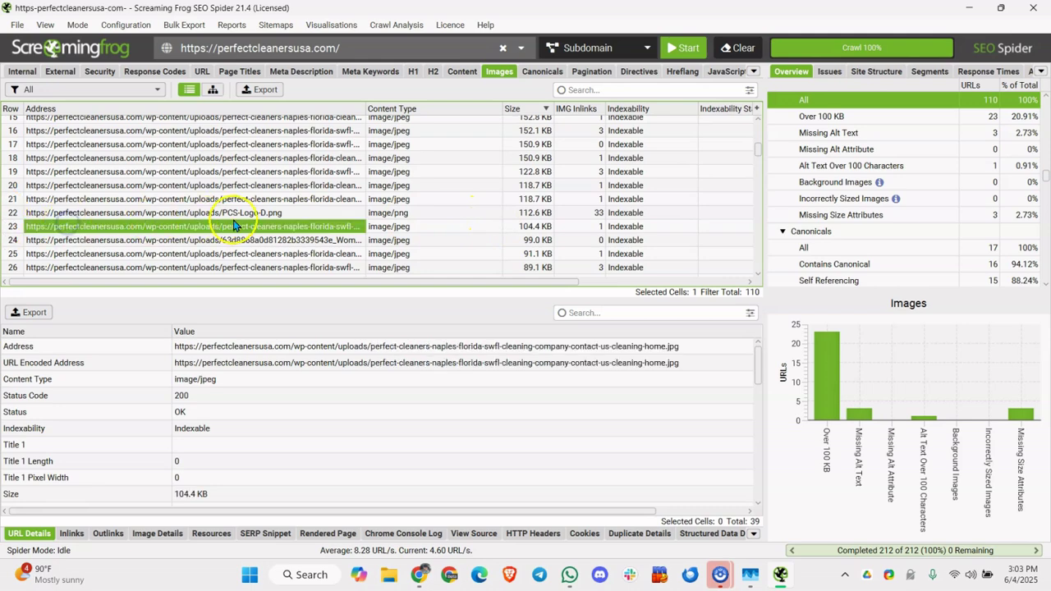
{"action": "left_click", "coordinate": [276, 185]}
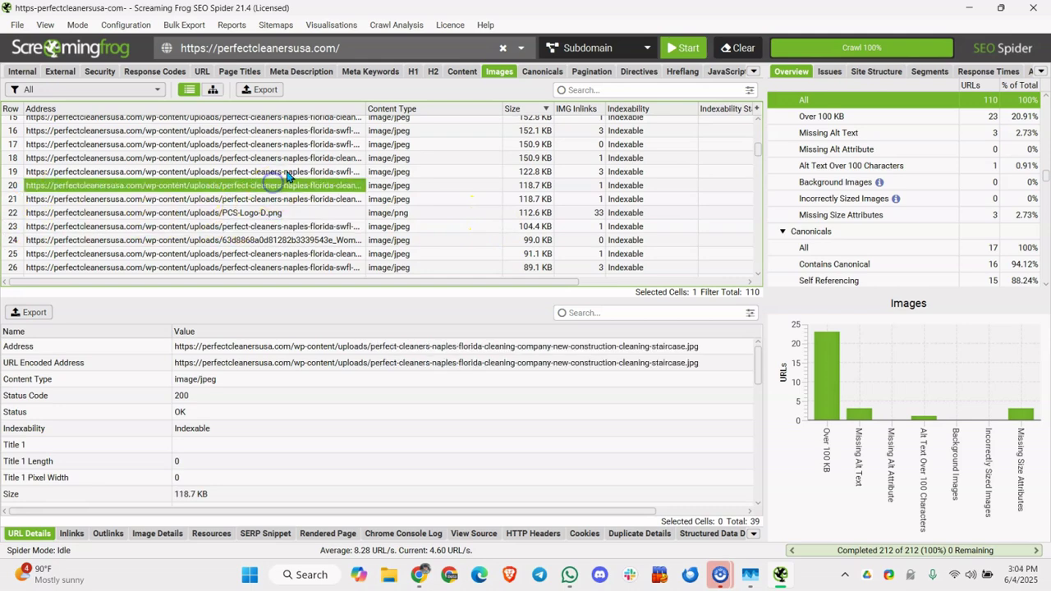
{"action": "left_click", "coordinate": [287, 172]}
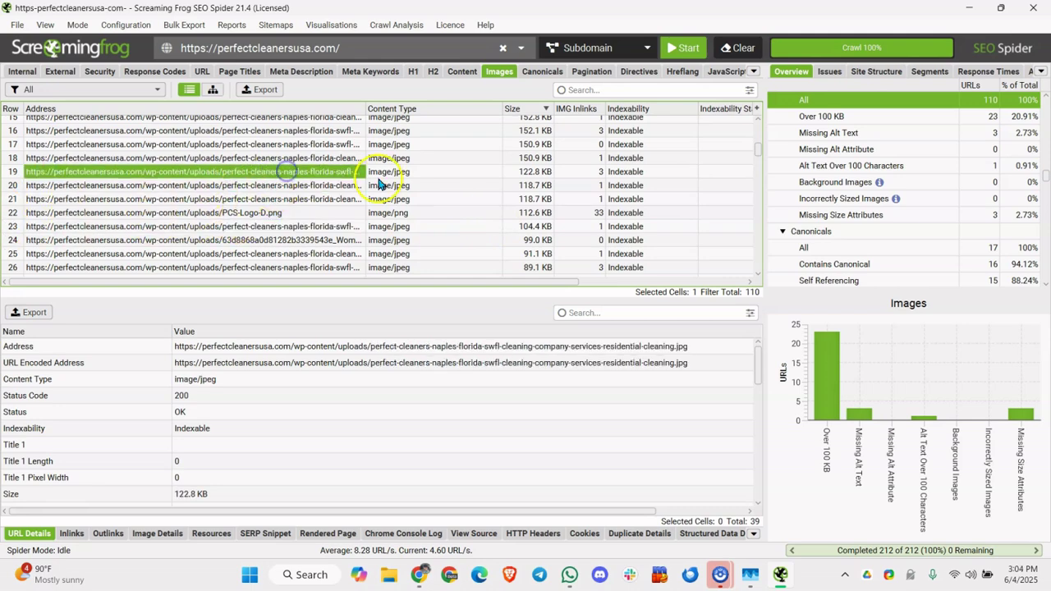
Switch back to the audit spreadsheet and review the underperforming content row and the SEOseobility.net scan row under OTHER
{"action": "left_click", "coordinate": [776, 581]}
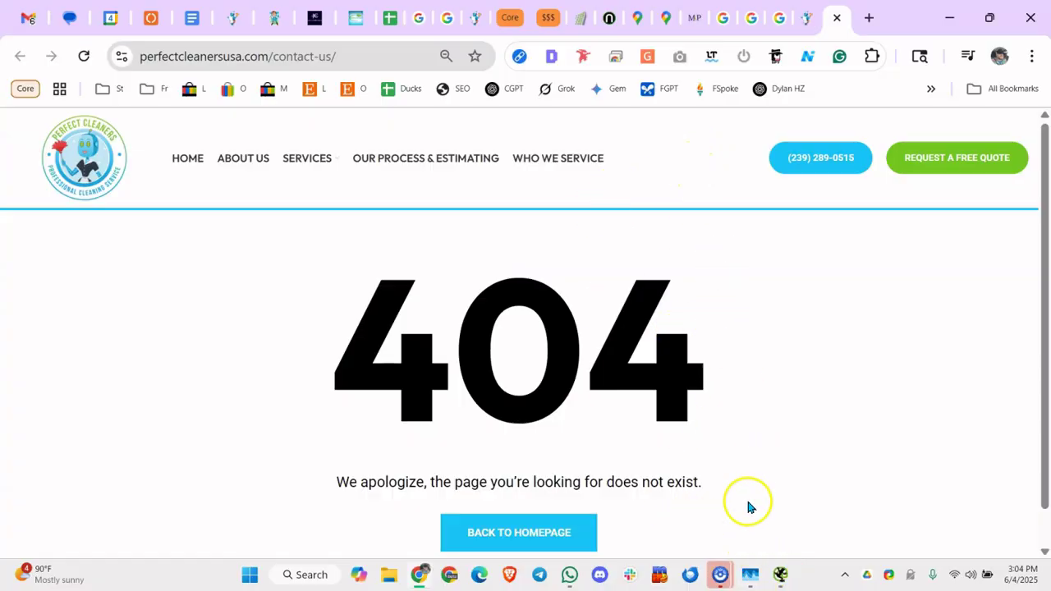
{"action": "left_click", "coordinate": [391, 18]}
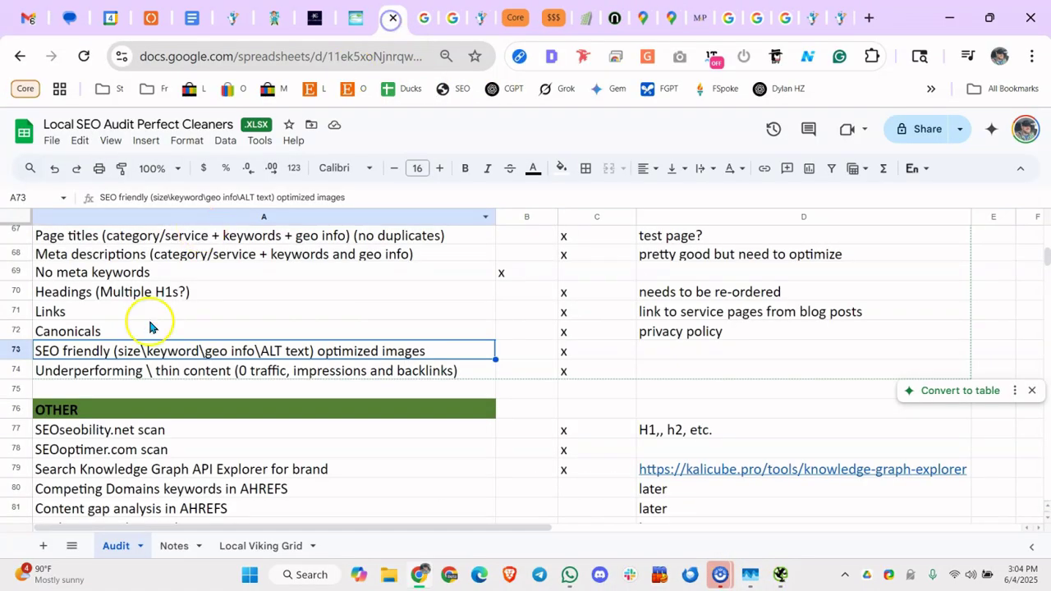
{"action": "scroll", "coordinate": [152, 378], "scroll_direction": "down", "scroll_amount": 2}
{"action": "scroll", "coordinate": [200, 323], "scroll_direction": "up", "scroll_amount": 2}
{"action": "left_click", "coordinate": [201, 376]}
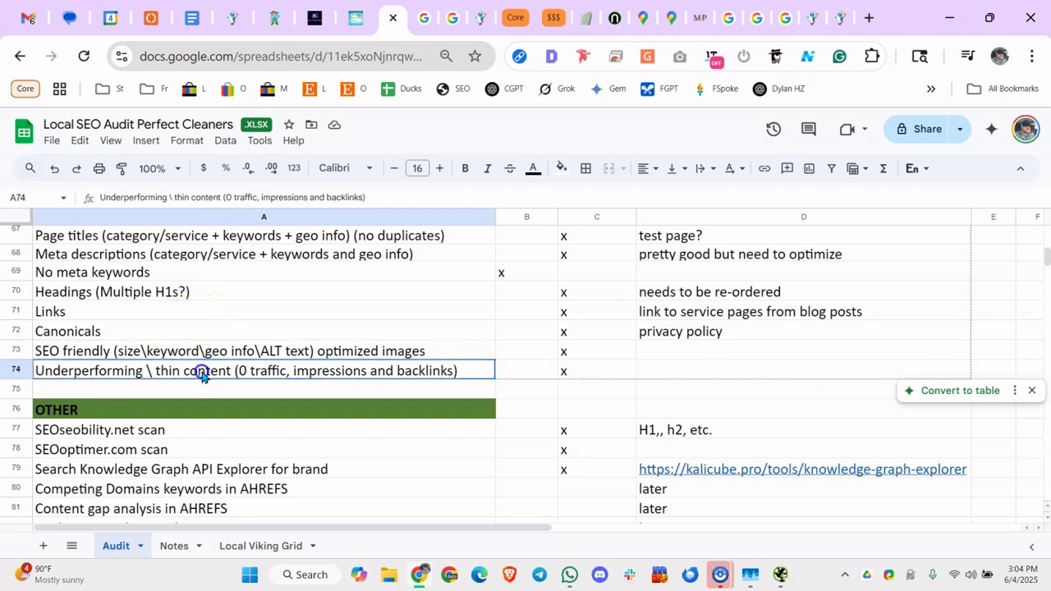
{"action": "scroll", "coordinate": [481, 302], "scroll_direction": "down", "scroll_amount": 4}
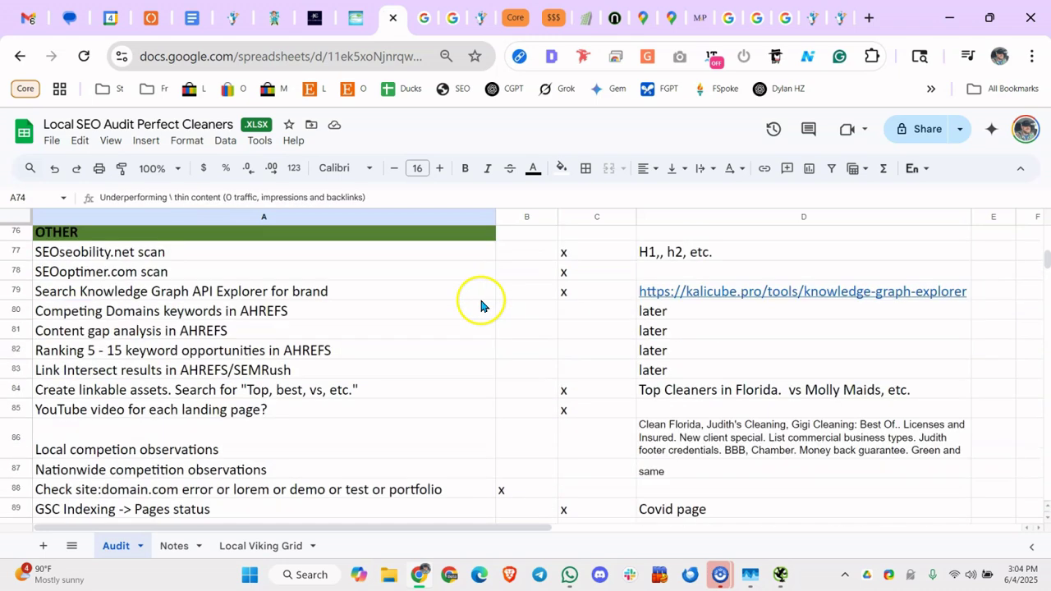
{"action": "scroll", "coordinate": [481, 304], "scroll_direction": "up", "scroll_amount": 2}
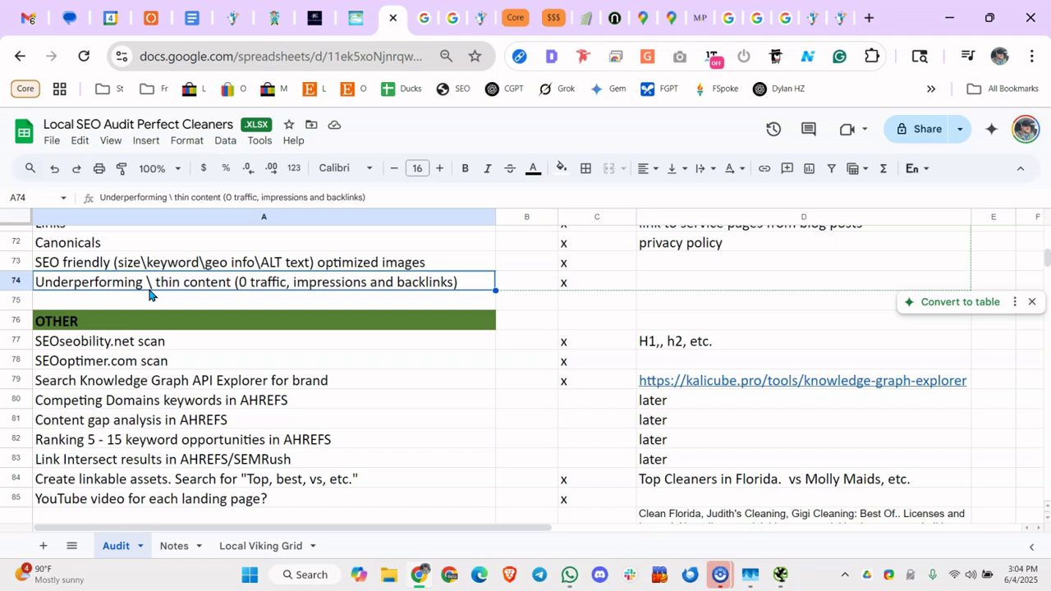
{"action": "left_click", "coordinate": [248, 345]}
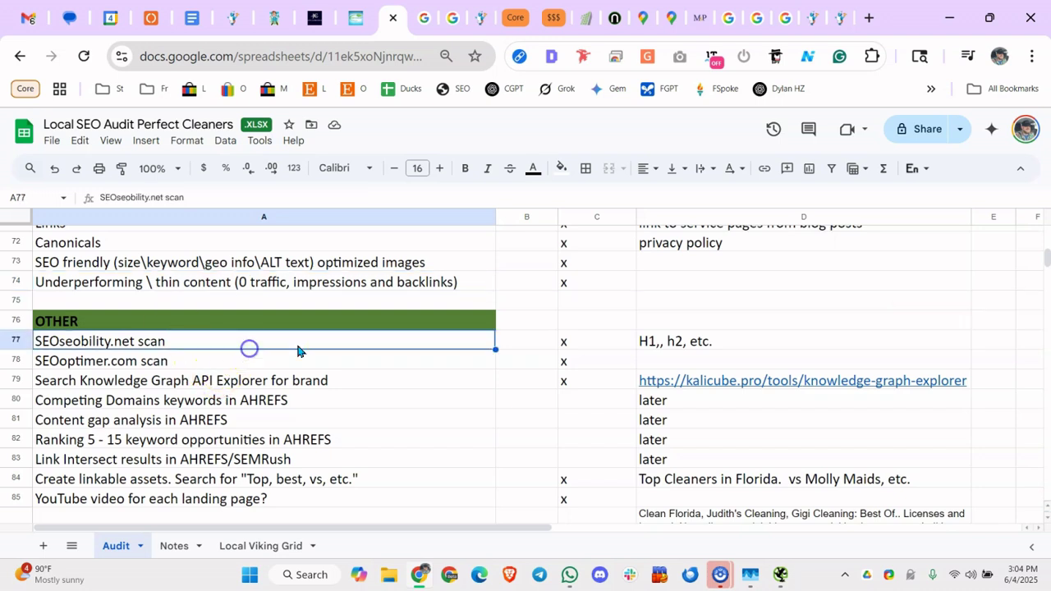
Review the OTHER rows from the SEOseobility.net scan and Knowledge Graph search through the AHREFS keyword and link intersect items
{"action": "left_click", "coordinate": [661, 341]}
{"action": "left_click", "coordinate": [330, 377]}
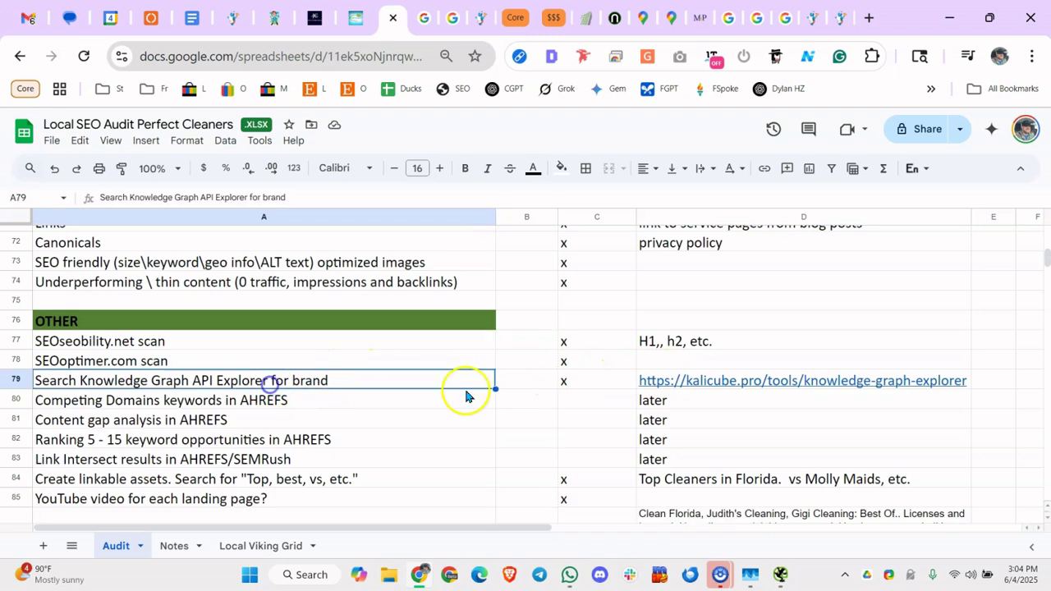
{"action": "scroll", "coordinate": [494, 397], "scroll_direction": "down", "scroll_amount": 2}
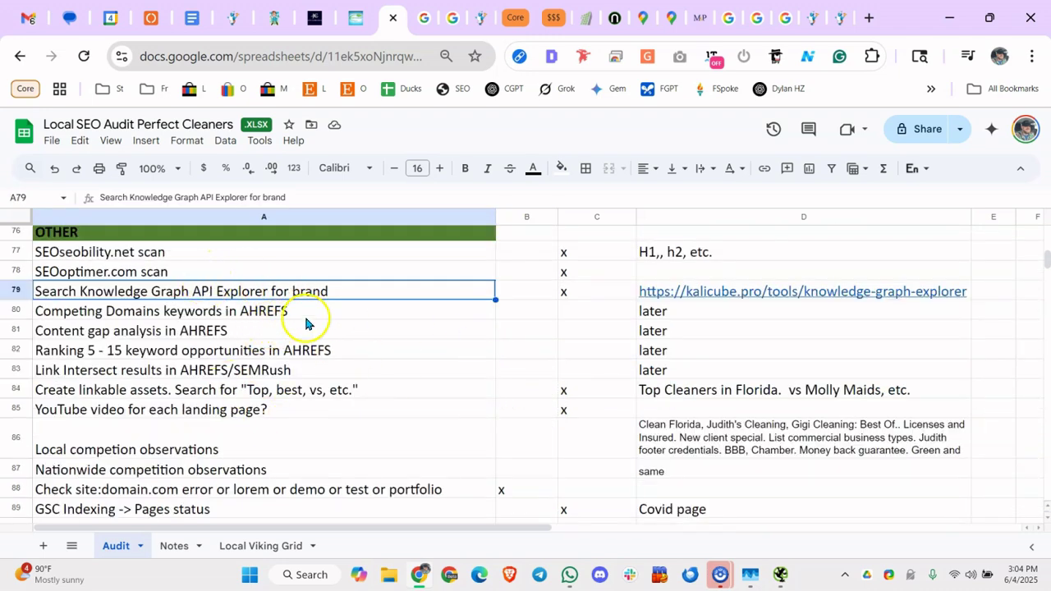
{"action": "left_click", "coordinate": [380, 349]}
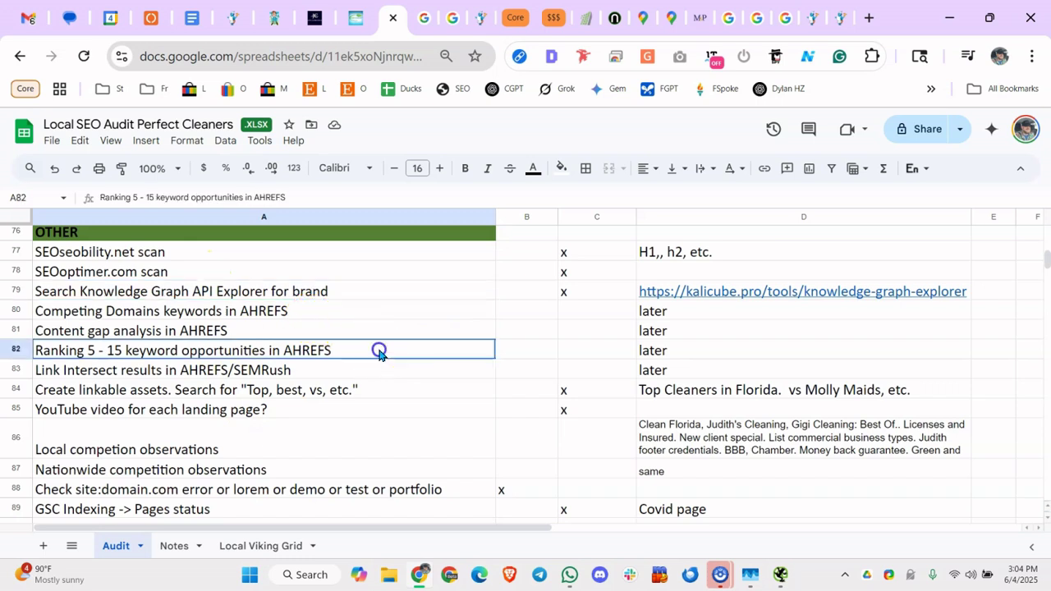
{"action": "left_click", "coordinate": [382, 385]}
{"action": "left_click", "coordinate": [470, 390]}
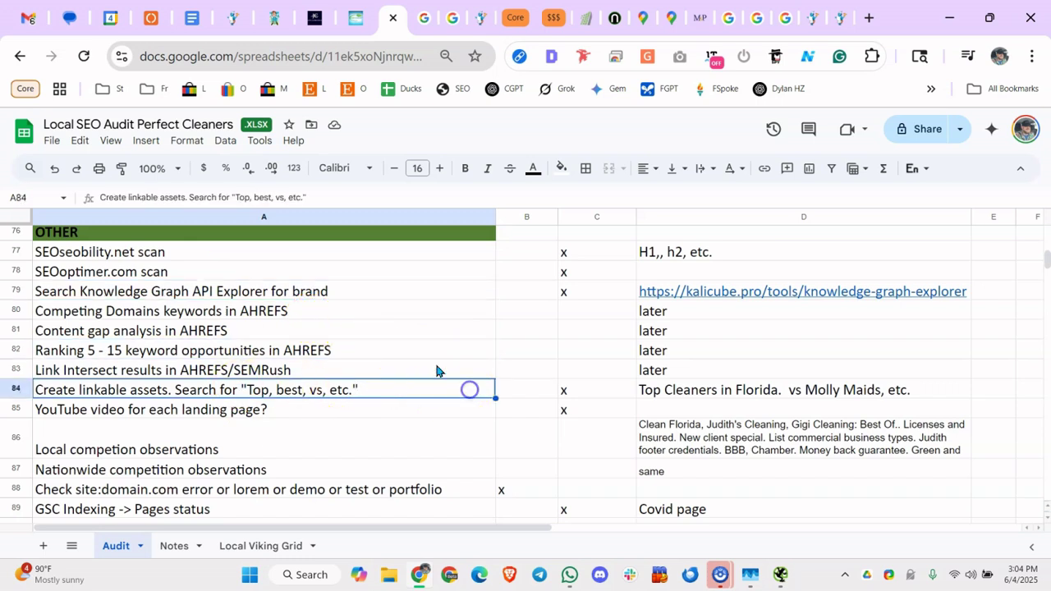
{"action": "left_click", "coordinate": [407, 343]}
{"action": "left_click", "coordinate": [379, 378]}
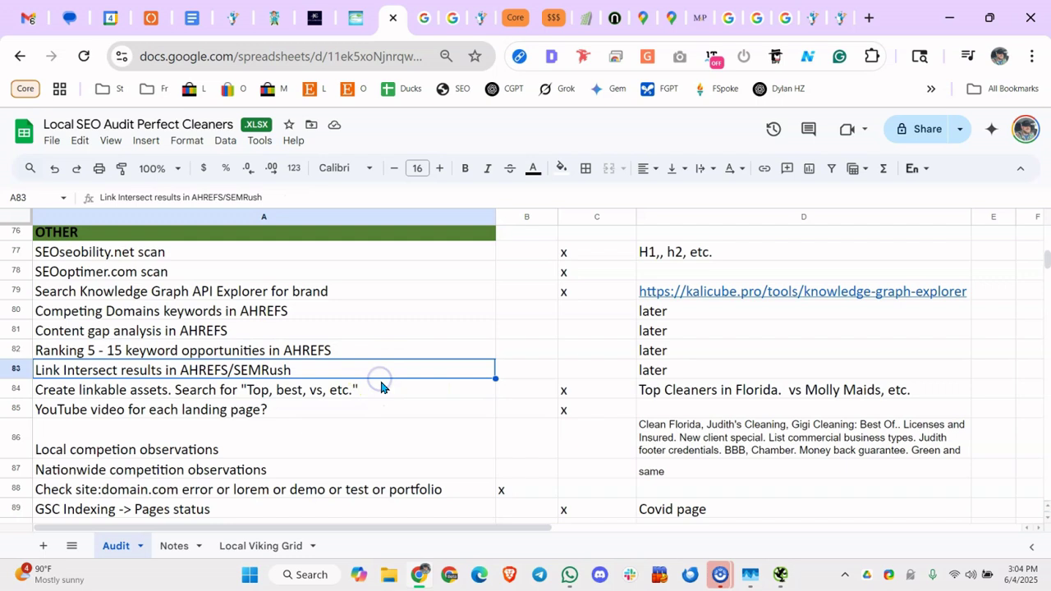
Review the linkable assets row with its "Top Cleaners in Florida" note and the row about a YouTube video for each landing page
{"action": "left_click", "coordinate": [380, 386]}
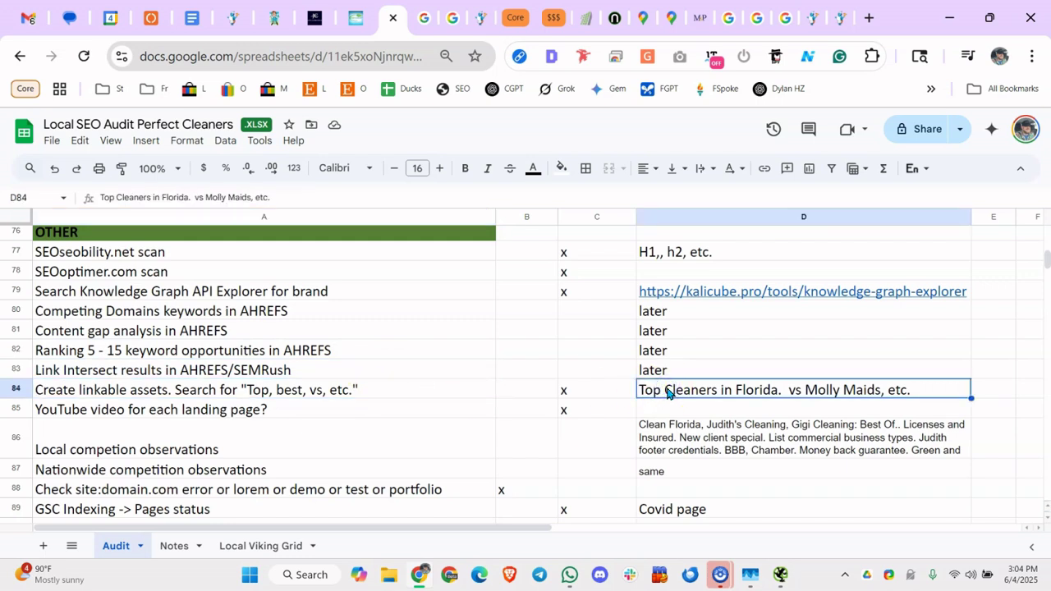
{"action": "double_click", "coordinate": [790, 388]}
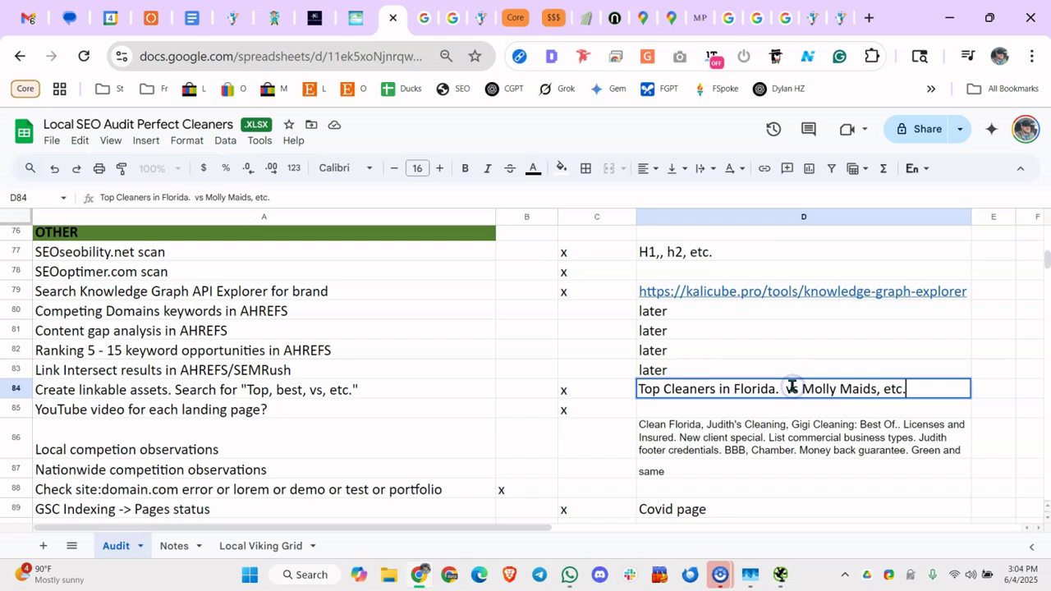
{"action": "left_click", "coordinate": [435, 371]}
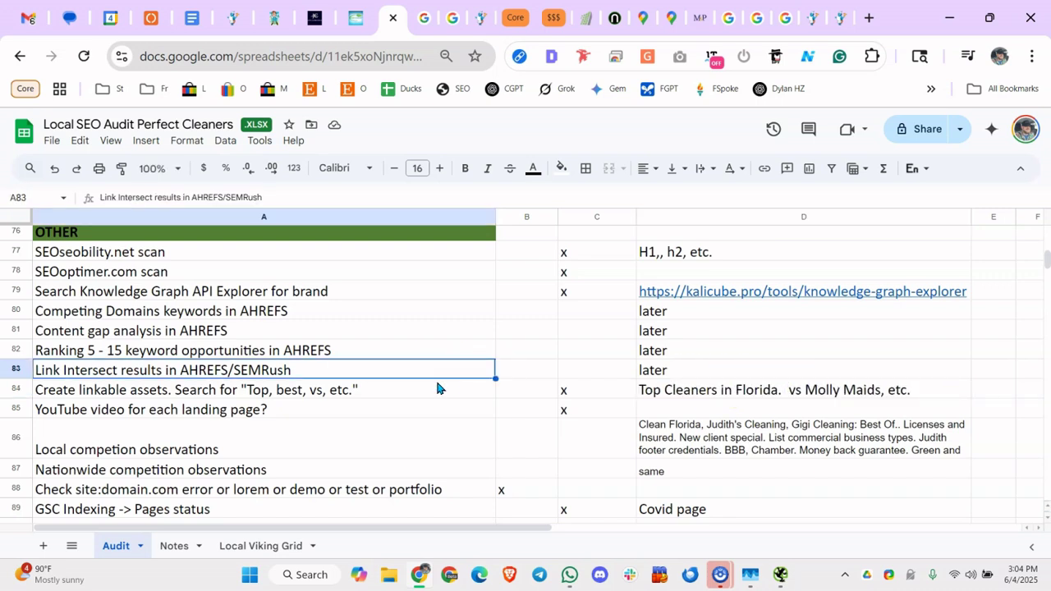
{"action": "left_click", "coordinate": [392, 395]}
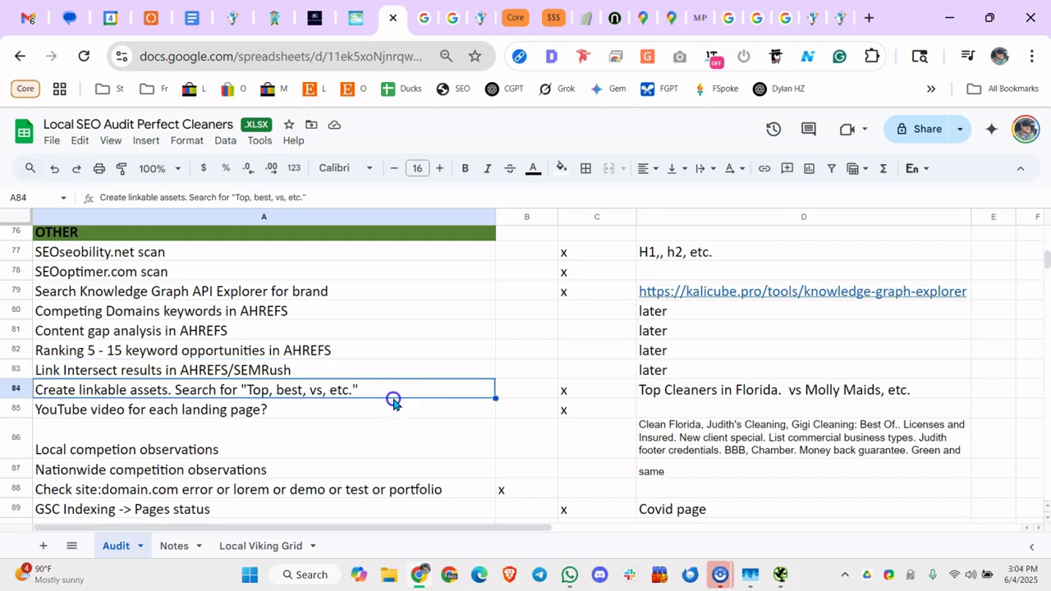
{"action": "left_click", "coordinate": [362, 406]}
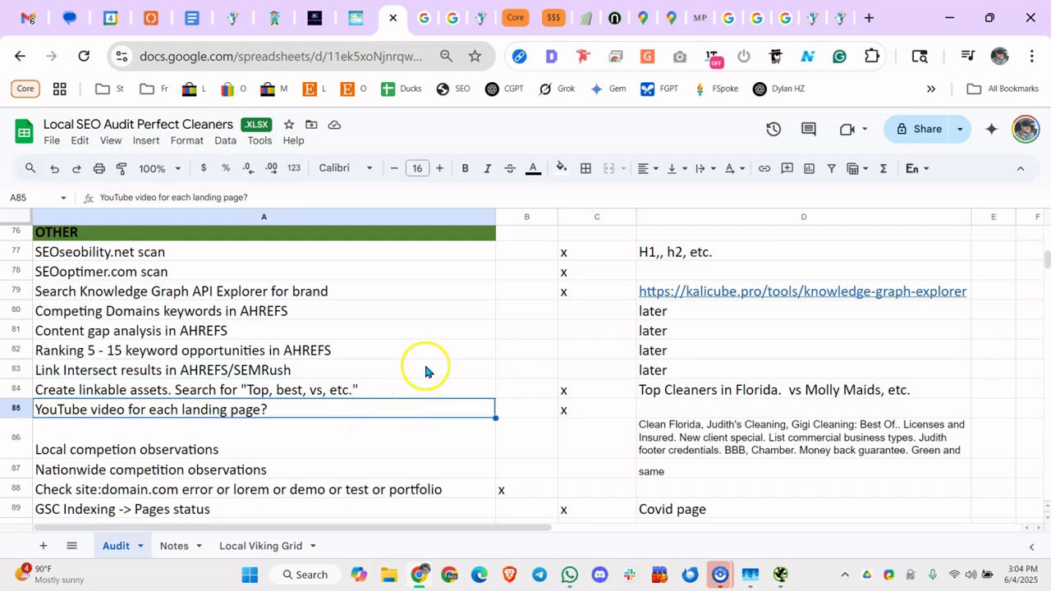
{"action": "left_click", "coordinate": [362, 435]}
{"action": "left_click", "coordinate": [368, 412]}
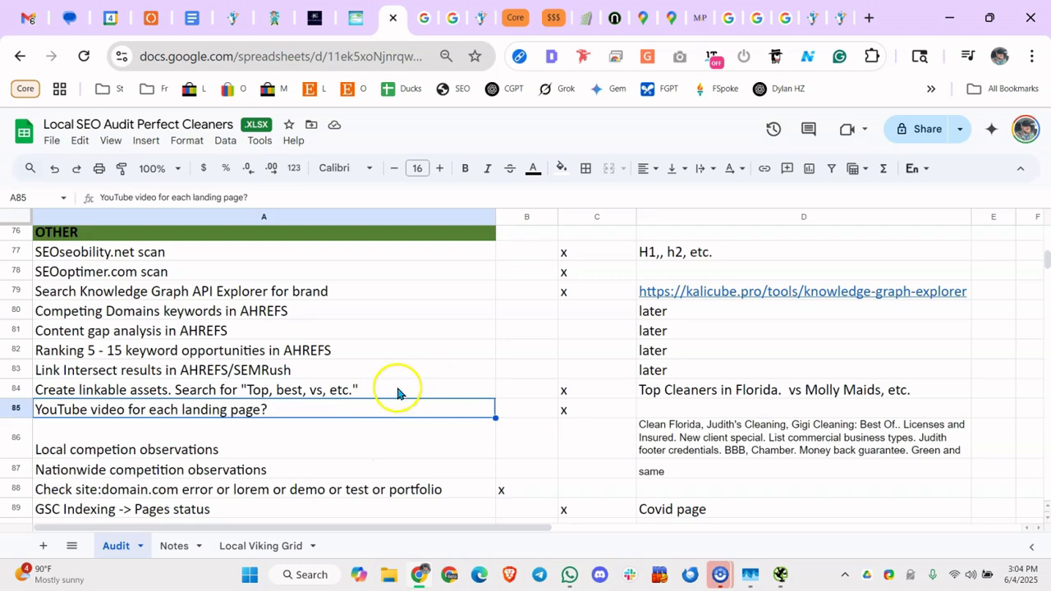
{"action": "scroll", "coordinate": [419, 364], "scroll_direction": "down", "scroll_amount": 1}
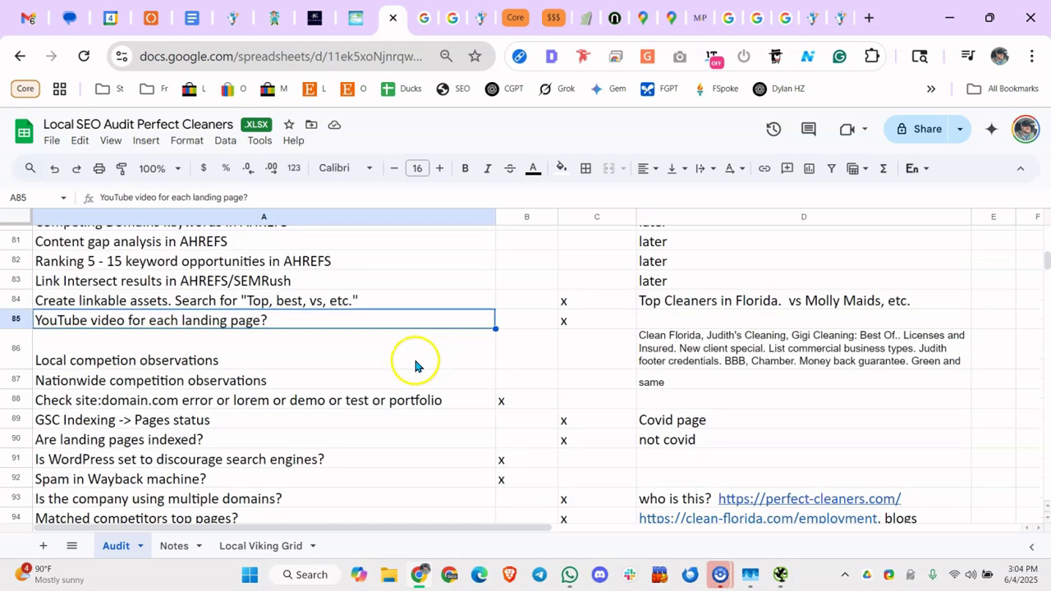
Open the full note for the local competition observations and highlight its points on licenses, commercial business types and footer credentials
{"action": "left_click", "coordinate": [382, 362]}
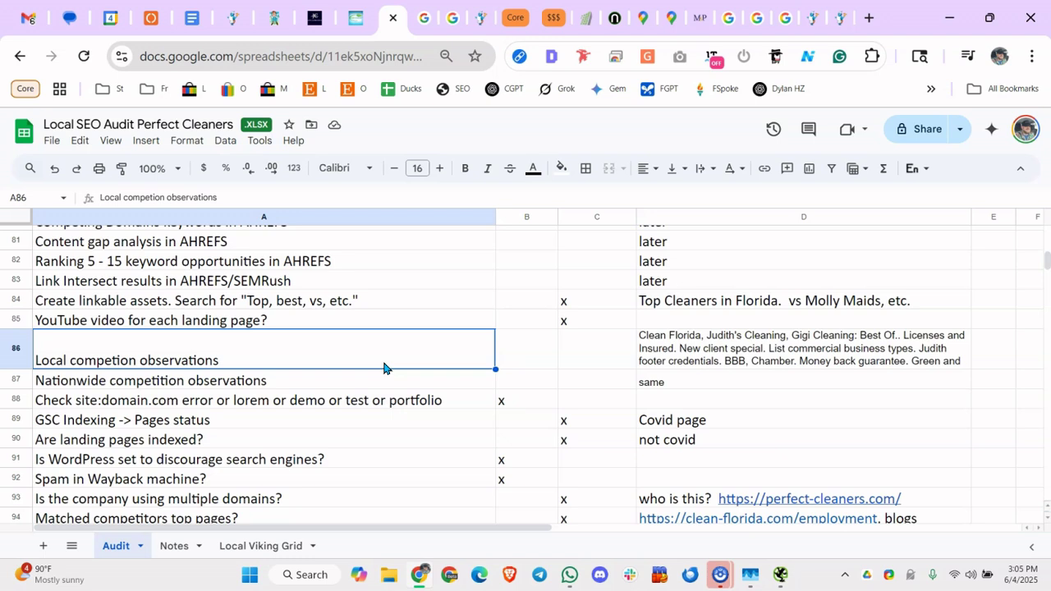
{"action": "double_click", "coordinate": [679, 347]}
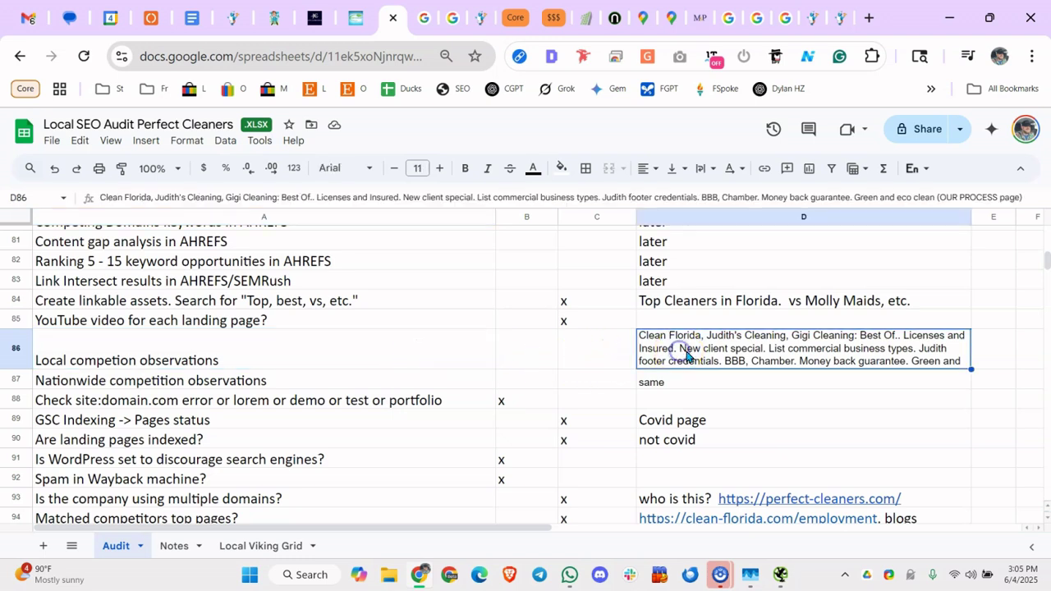
{"action": "left_click", "coordinate": [783, 356]}
{"action": "left_click", "coordinate": [98, 342]}
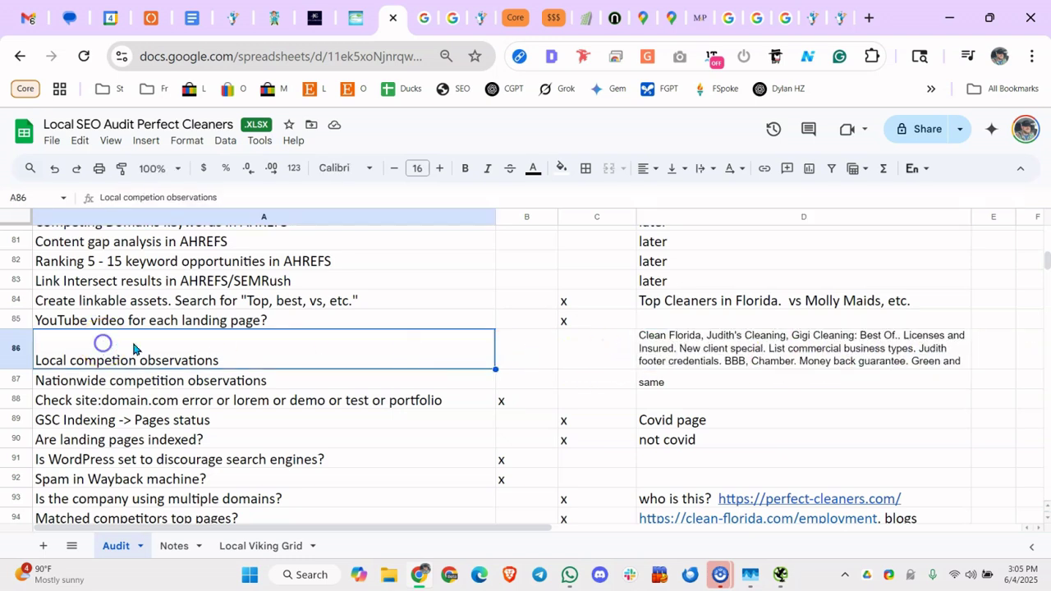
{"action": "double_click", "coordinate": [674, 347]}
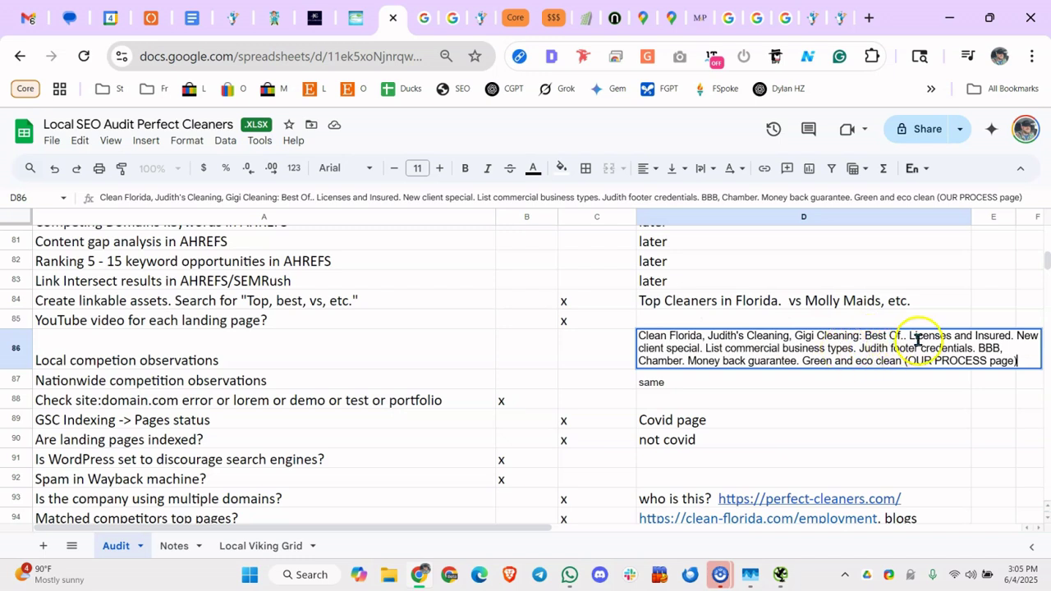
{"action": "left_click_drag", "start_coordinate": [917, 337], "coordinate": [958, 337]}
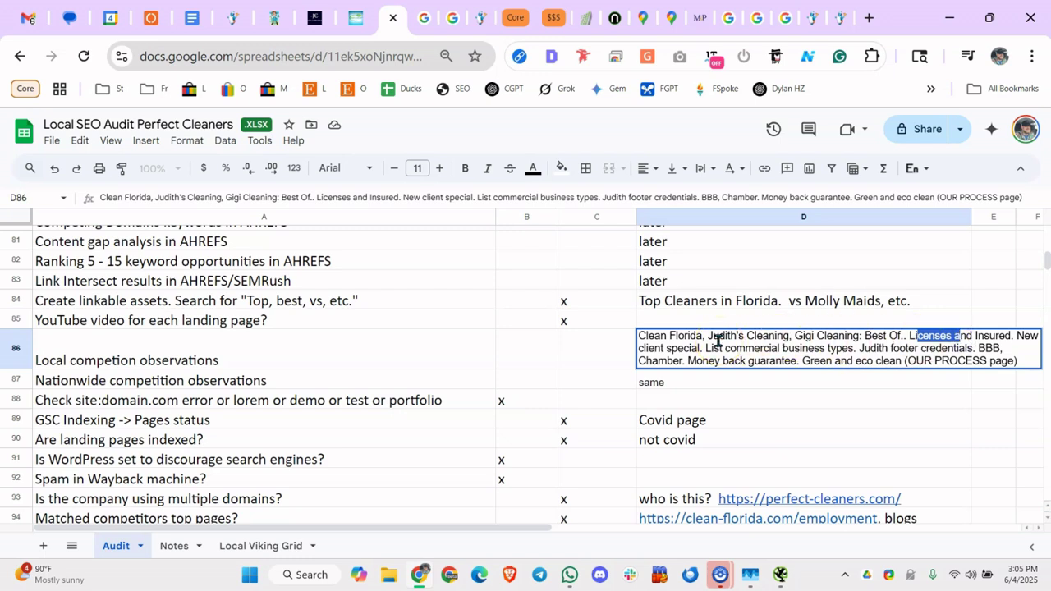
{"action": "left_click_drag", "start_coordinate": [746, 348], "coordinate": [780, 345]}
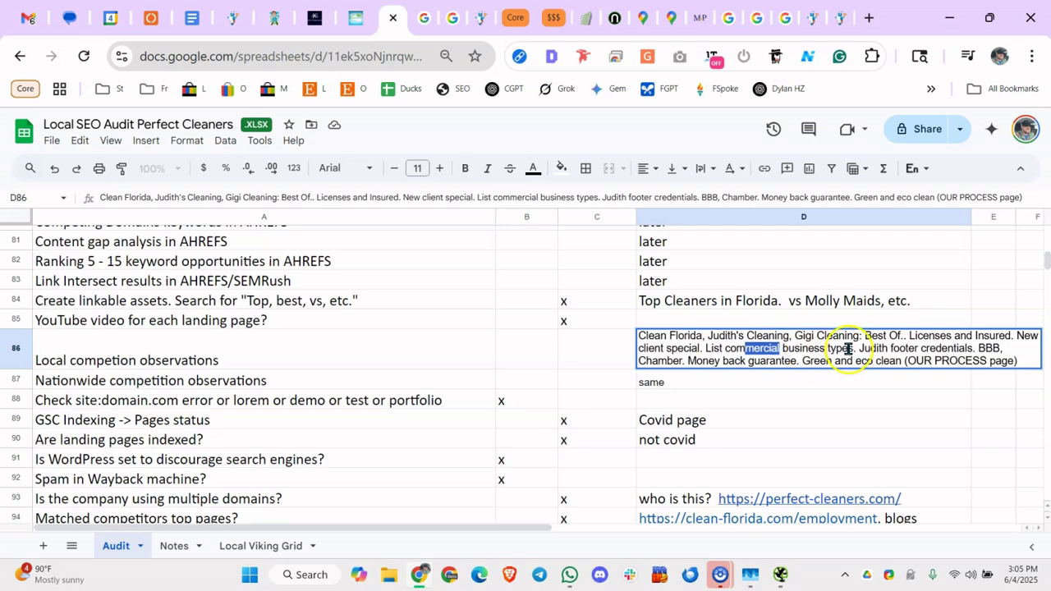
{"action": "left_click_drag", "start_coordinate": [859, 348], "coordinate": [891, 348]}
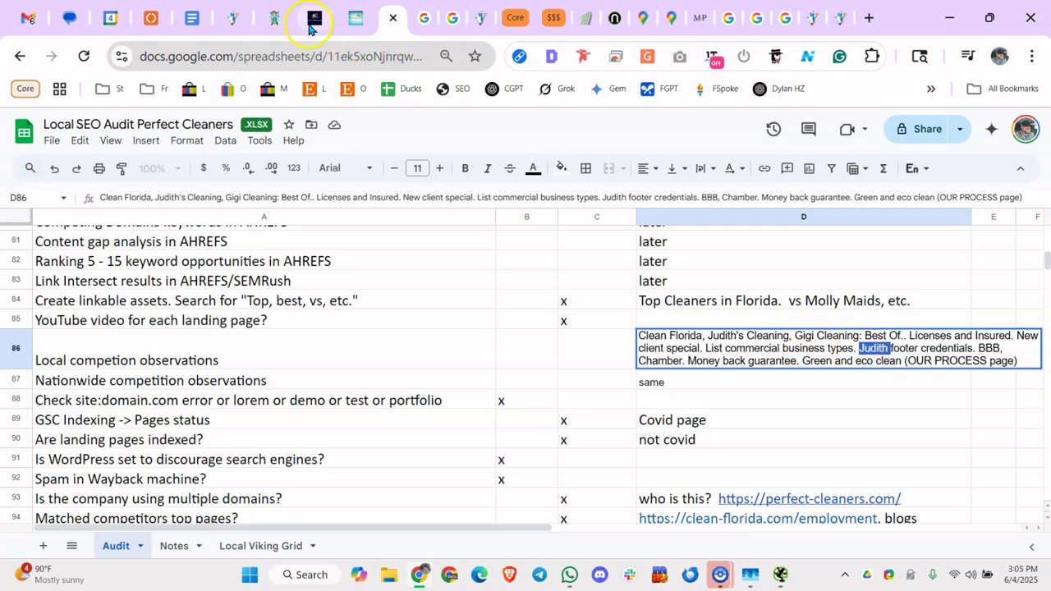
Switch to the judithscleaning.com page and examine the accreditation logos in its footer
{"action": "left_click", "coordinate": [273, 25]}
{"action": "left_click", "coordinate": [313, 19]}
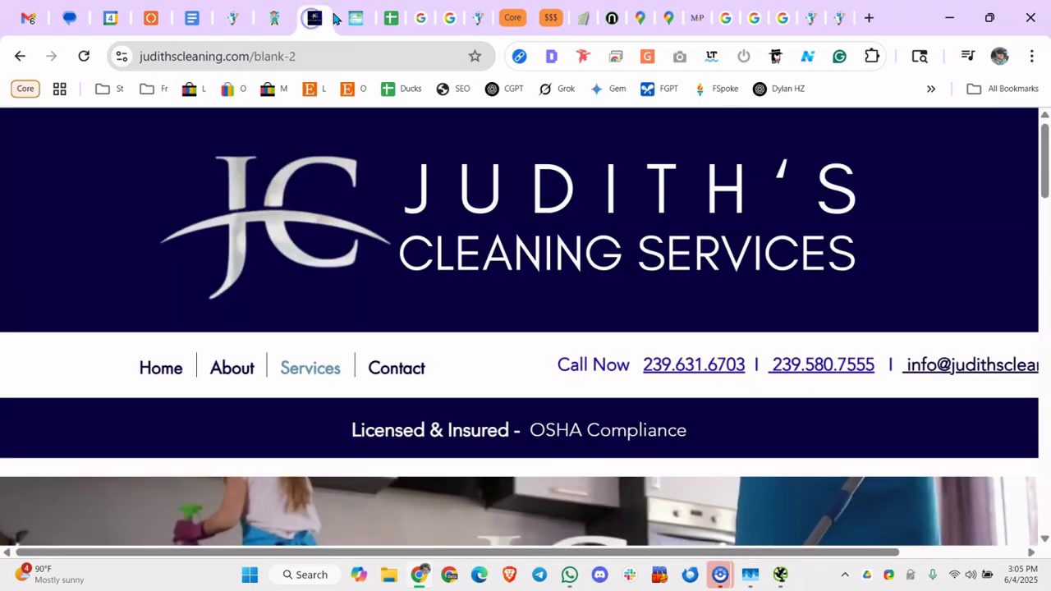
{"action": "left_click", "coordinate": [357, 18]}
{"action": "left_click", "coordinate": [316, 18]}
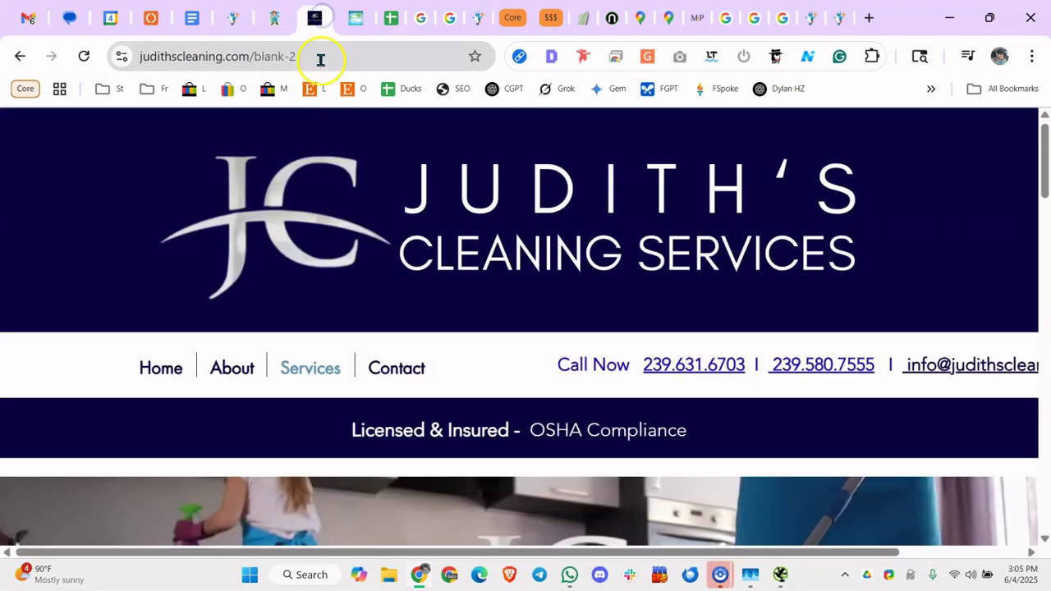
{"action": "scroll", "coordinate": [334, 139], "scroll_direction": "down", "scroll_amount": 15}
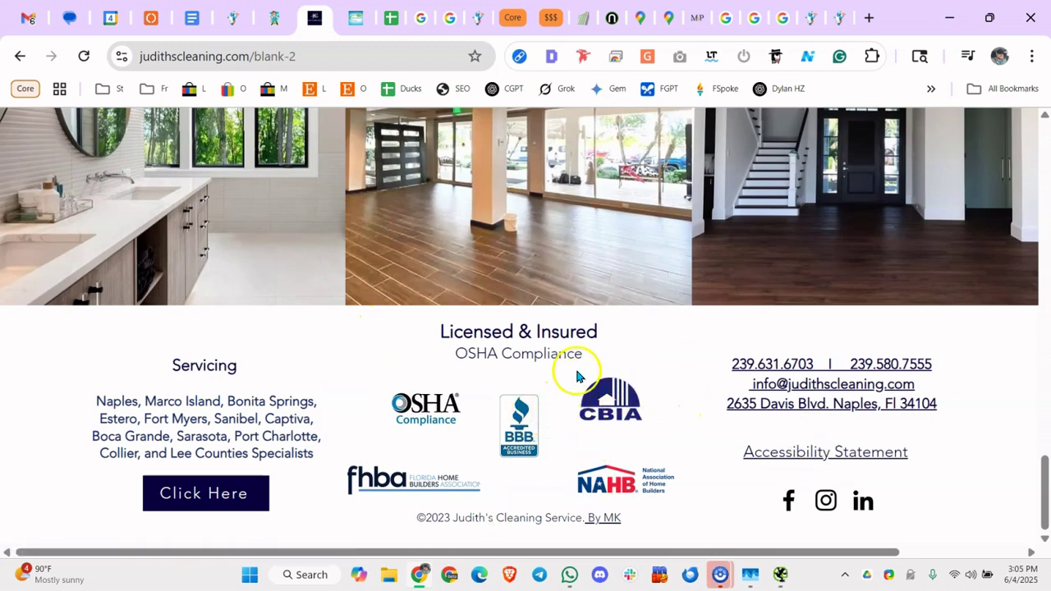
Highlight the Servicing heading and the list of service areas in the competitor's footer
{"action": "left_click_drag", "start_coordinate": [148, 357], "coordinate": [211, 403]}
{"action": "left_click", "coordinate": [206, 433]}
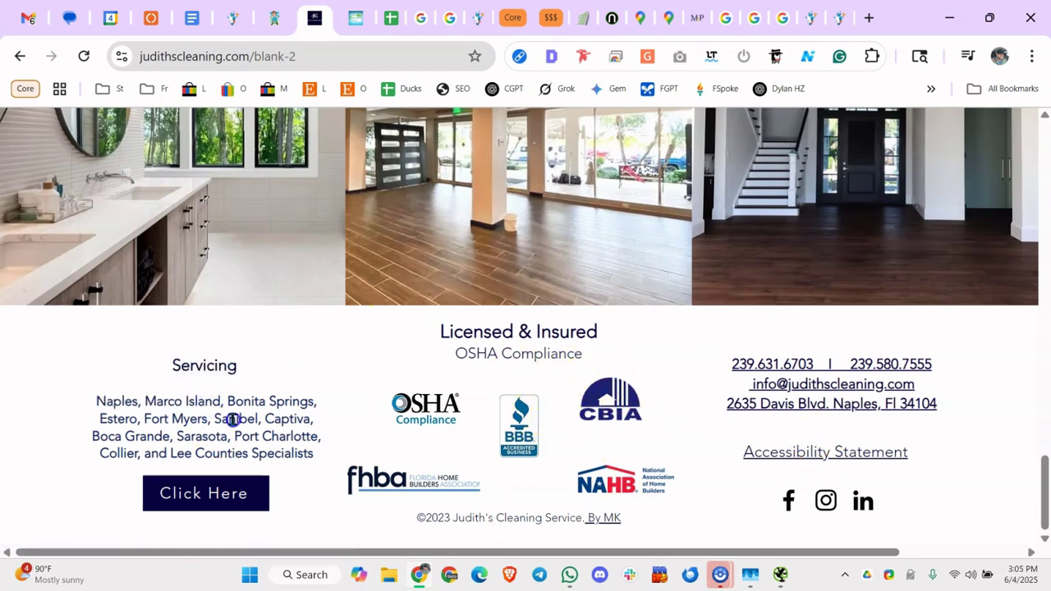
{"action": "double_click", "coordinate": [190, 420]}
{"action": "triple_click", "coordinate": [145, 408]}
{"action": "left_click", "coordinate": [137, 343]}
{"action": "left_click_drag", "start_coordinate": [137, 343], "coordinate": [297, 453]}
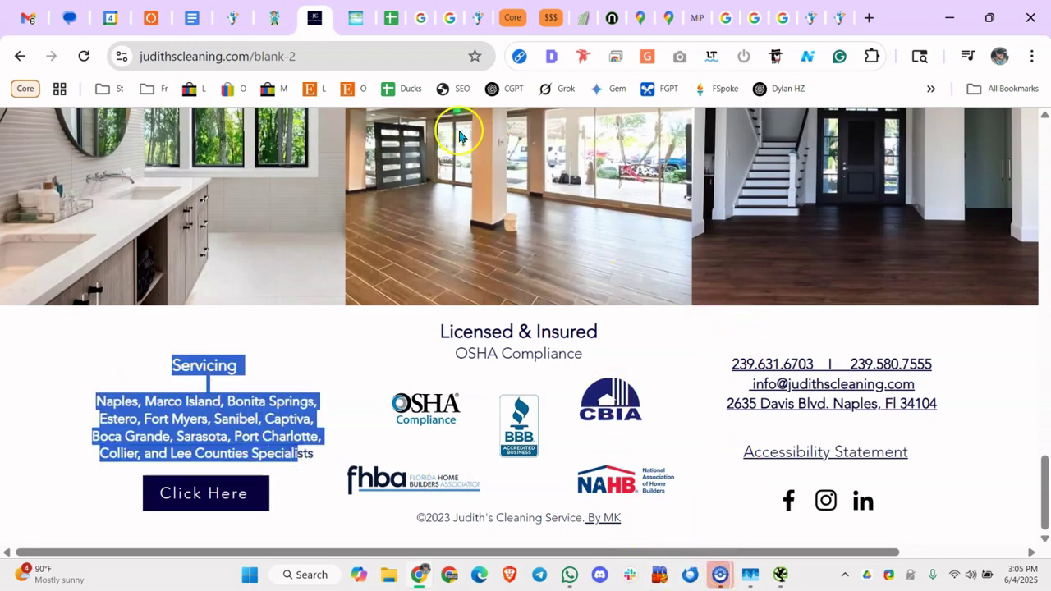
Return to the audit spreadsheet and review the commercial, money back guarantee and green cleaning points in the local competition note
{"action": "left_click", "coordinate": [389, 18]}
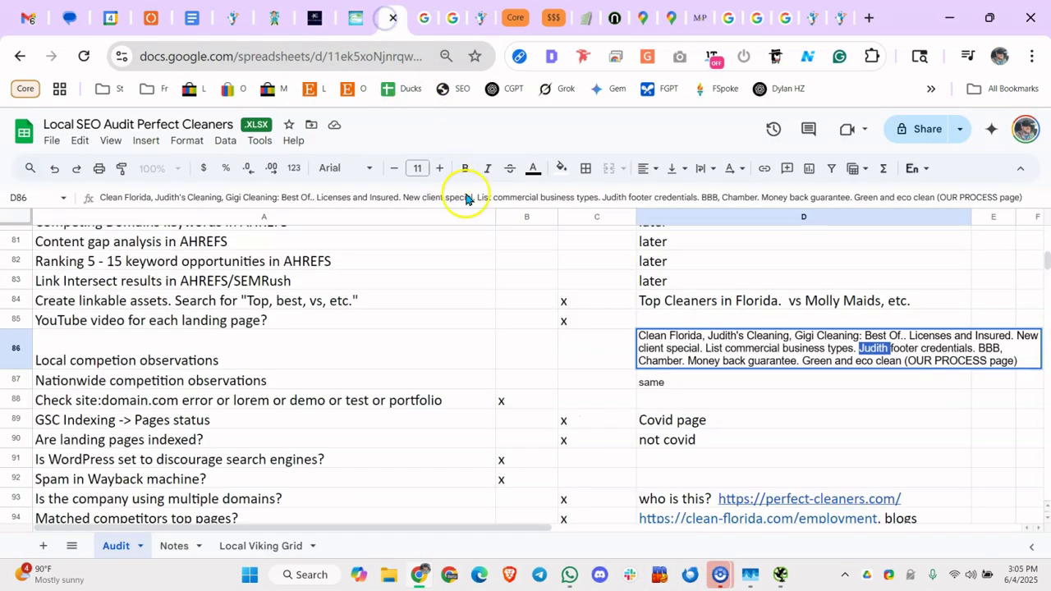
{"action": "double_click", "coordinate": [764, 349]}
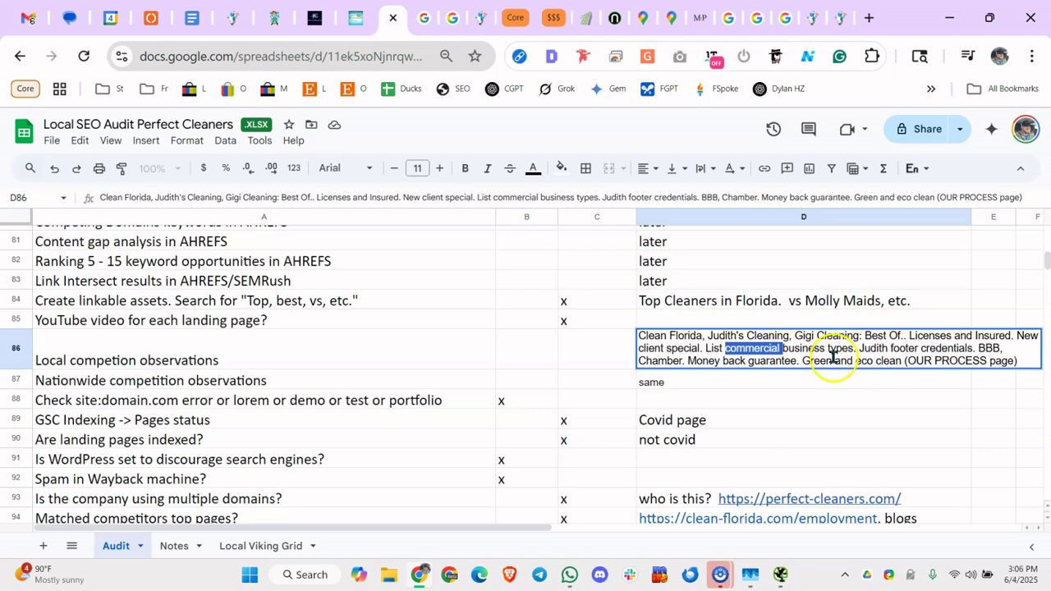
{"action": "left_click_drag", "start_coordinate": [688, 361], "coordinate": [776, 365]}
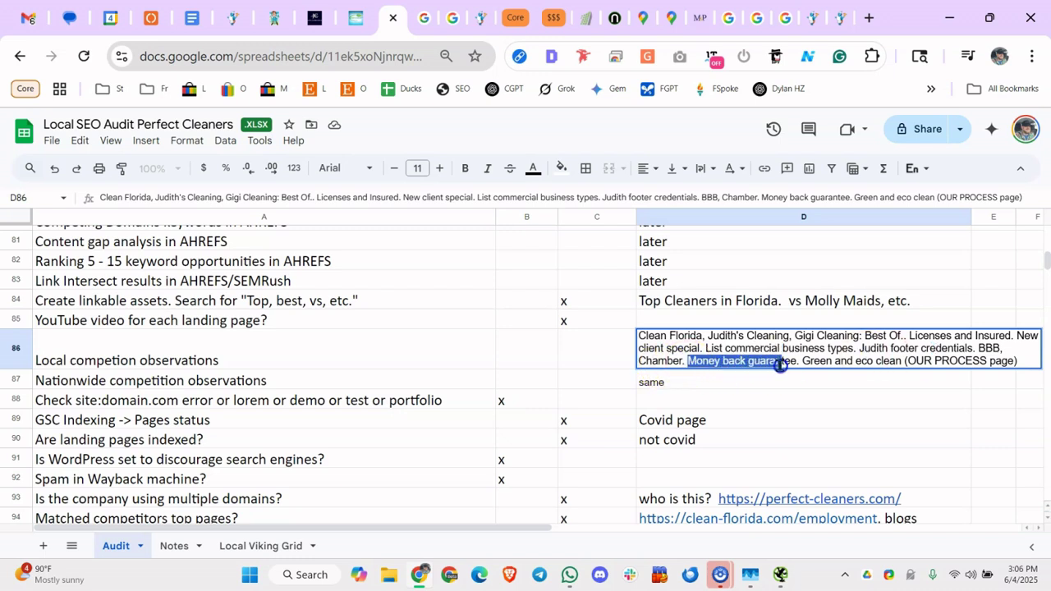
{"action": "left_click", "coordinate": [800, 362]}
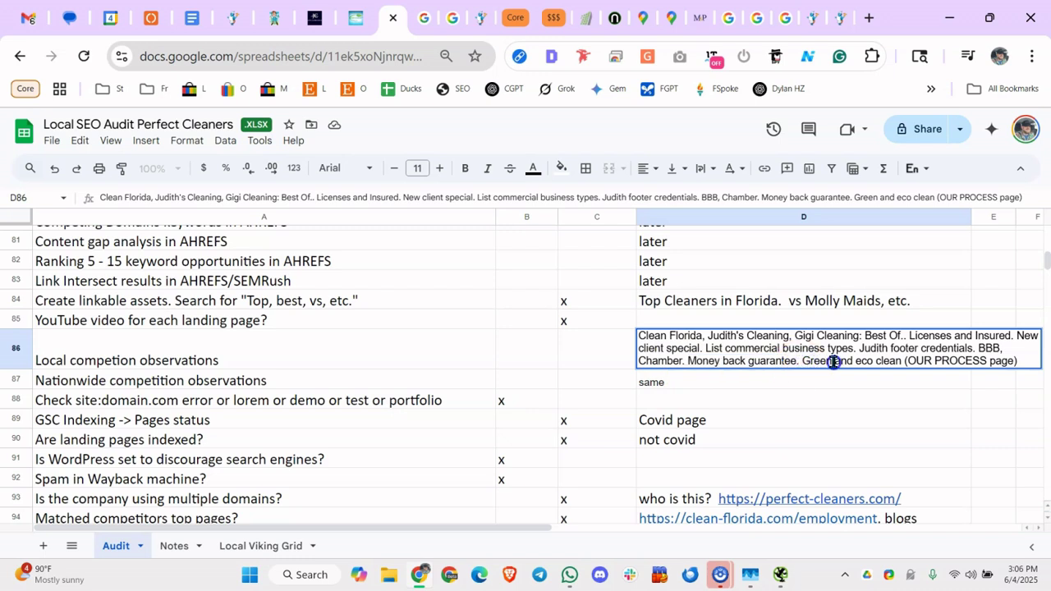
{"action": "left_click", "coordinate": [813, 361]}
Open the Our Process & Estimating page on perfectcleanersusa.com and look through its sections
{"action": "left_click", "coordinate": [236, 18]}
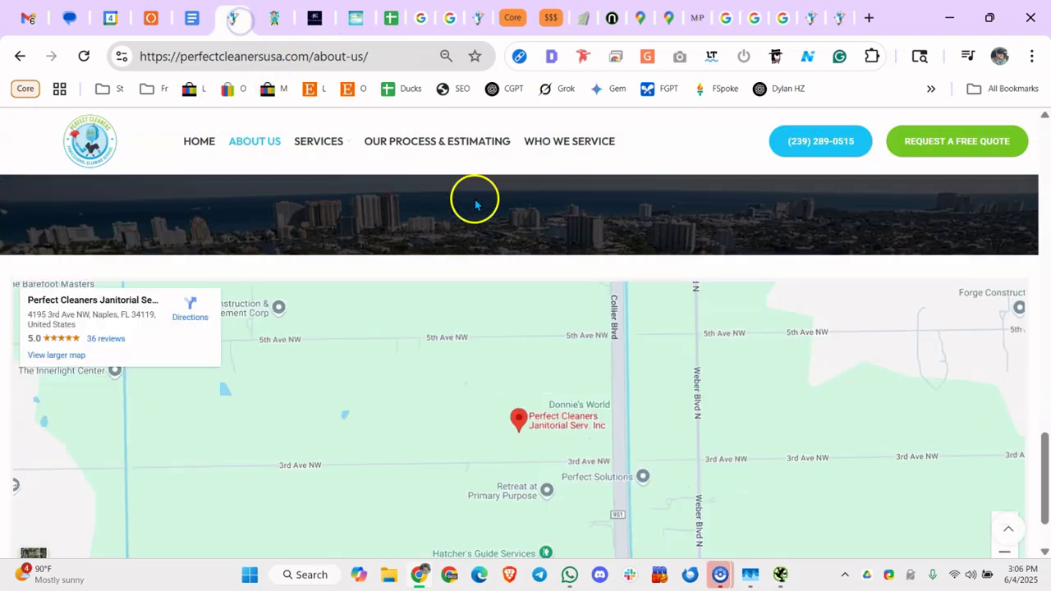
{"action": "left_click", "coordinate": [451, 143]}
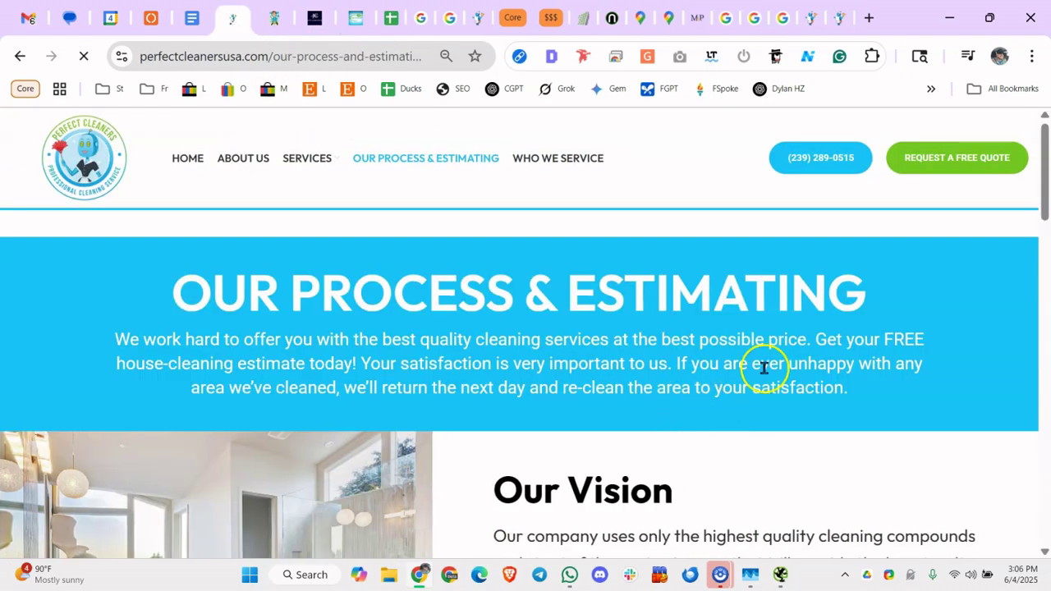
{"action": "scroll", "coordinate": [762, 363], "scroll_direction": "down", "scroll_amount": 10}
{"action": "scroll", "coordinate": [723, 345], "scroll_direction": "down", "scroll_amount": 8}
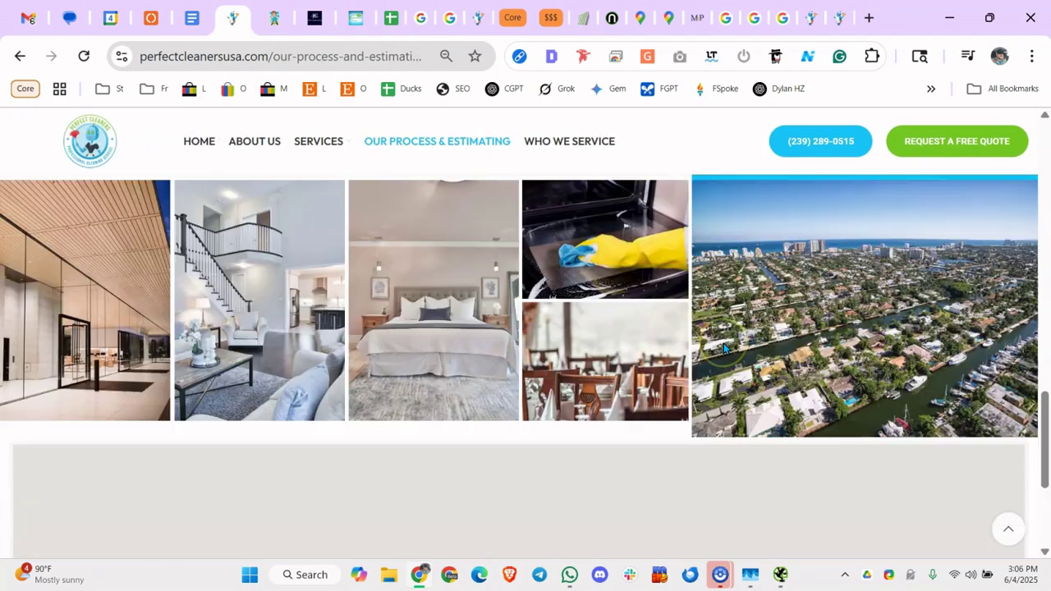
{"action": "scroll", "coordinate": [720, 341], "scroll_direction": "up", "scroll_amount": 10}
{"action": "scroll", "coordinate": [739, 315], "scroll_direction": "up", "scroll_amount": 2}
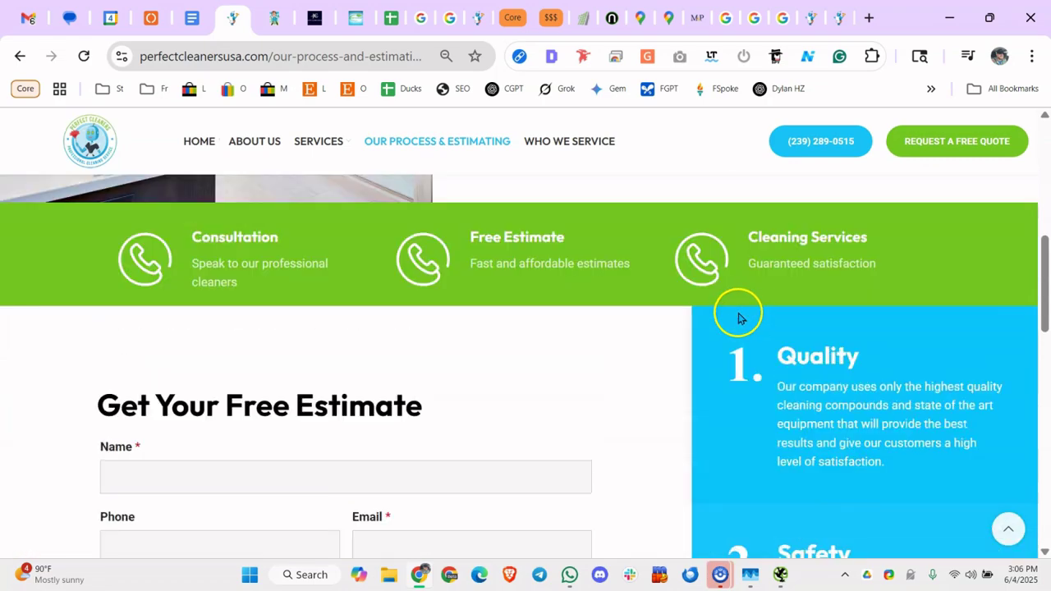
{"action": "scroll", "coordinate": [858, 476], "scroll_direction": "down", "scroll_amount": 3}
{"action": "scroll", "coordinate": [753, 430], "scroll_direction": "up", "scroll_amount": 8}
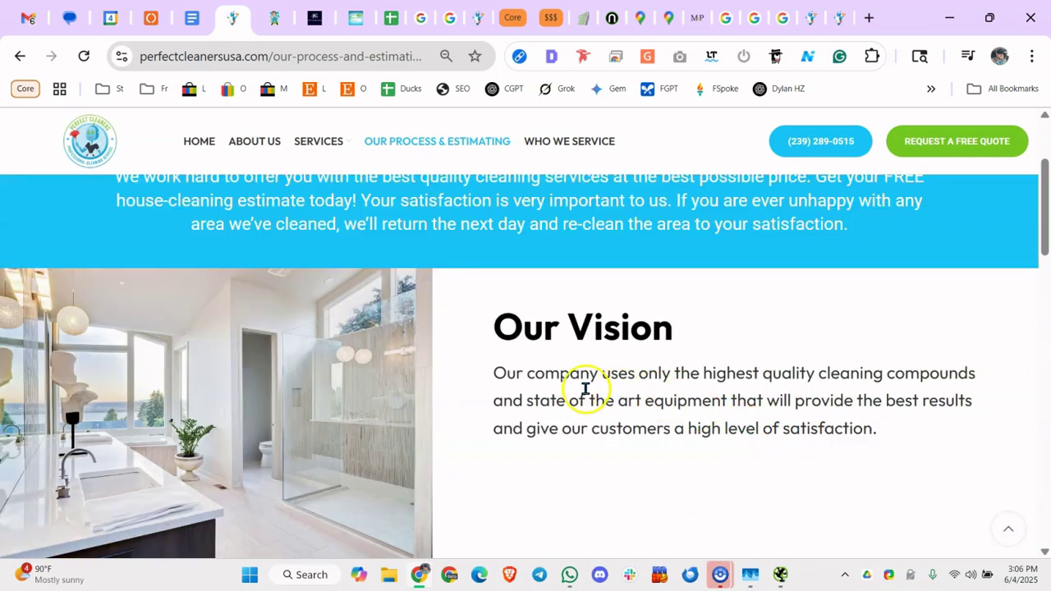
Examine the Our Vision paragraph about cleaning compounds and equipment, highlighting its text
{"action": "left_click_drag", "start_coordinate": [569, 373], "coordinate": [763, 401]}
{"action": "left_click", "coordinate": [545, 365]}
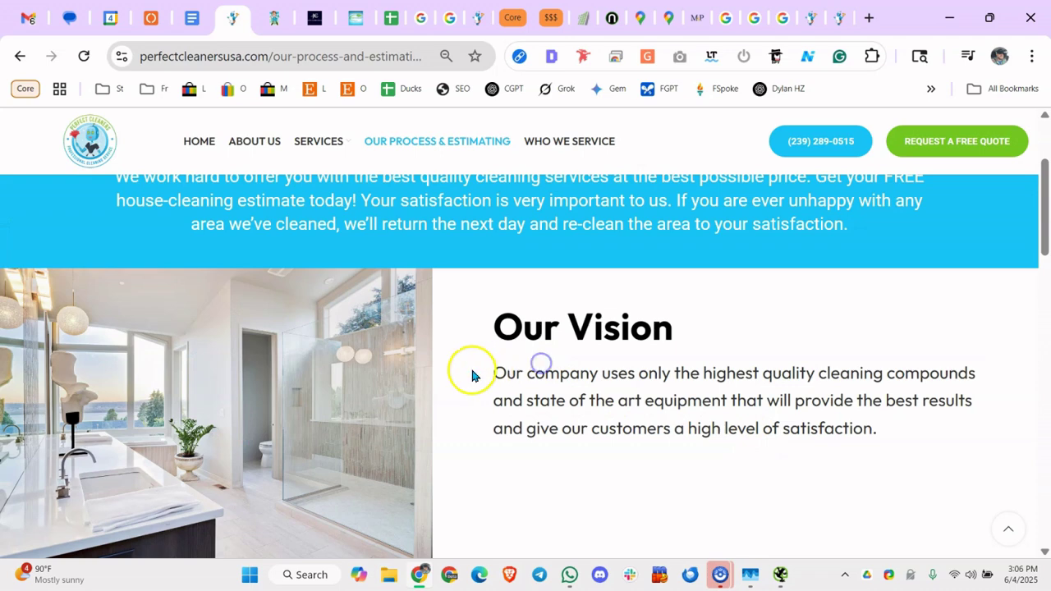
{"action": "left_click_drag", "start_coordinate": [474, 370], "coordinate": [664, 411]}
{"action": "left_click", "coordinate": [728, 400]}
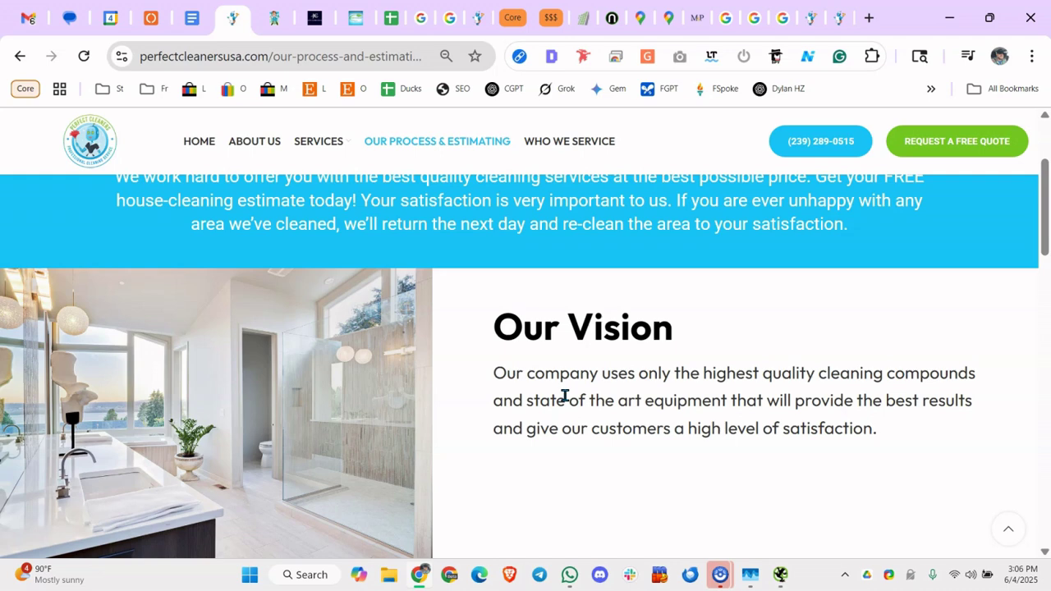
Highlight the intro text about satisfaction and re-cleaning under the Our Process & Estimating heading and look through the page down to the estimate form
{"action": "scroll", "coordinate": [564, 395], "scroll_direction": "up", "scroll_amount": 2}
{"action": "left_click_drag", "start_coordinate": [222, 331], "coordinate": [524, 385]}
{"action": "left_click", "coordinate": [524, 385]}
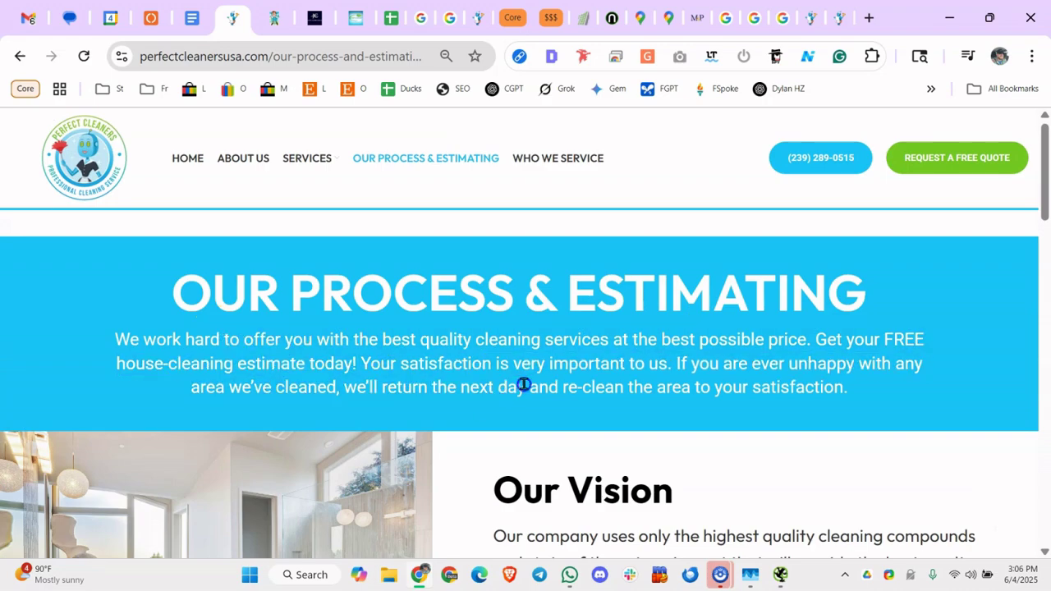
{"action": "left_click_drag", "start_coordinate": [371, 347], "coordinate": [596, 432]}
{"action": "scroll", "coordinate": [596, 431], "scroll_direction": "down", "scroll_amount": 8}
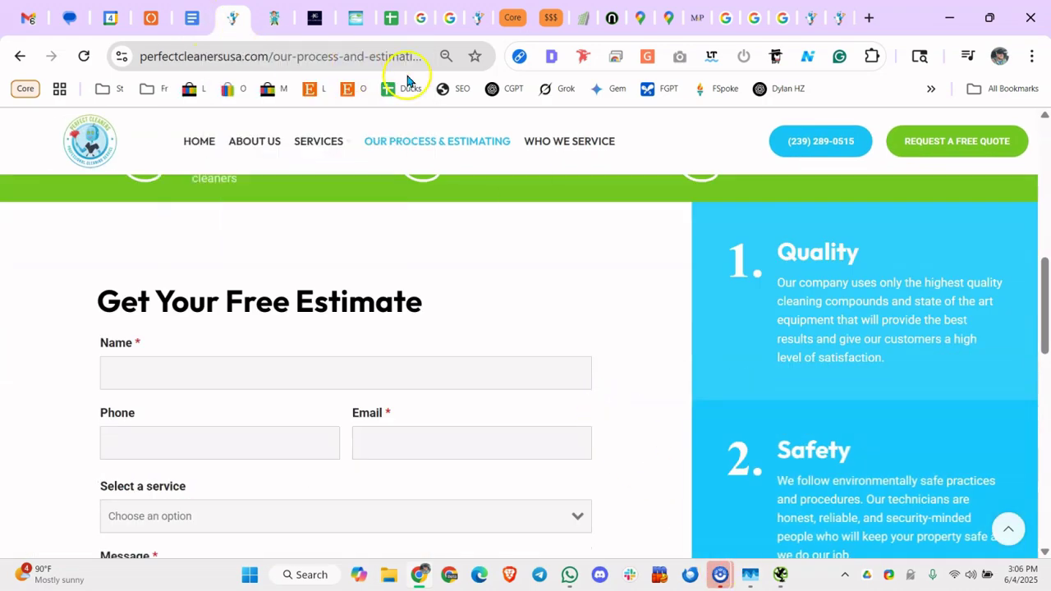
Return to the audit spreadsheet and review the nationwide competition, site:domain.com check and GSC Indexing rows
{"action": "left_click", "coordinate": [384, 17]}
{"action": "left_click", "coordinate": [436, 380]}
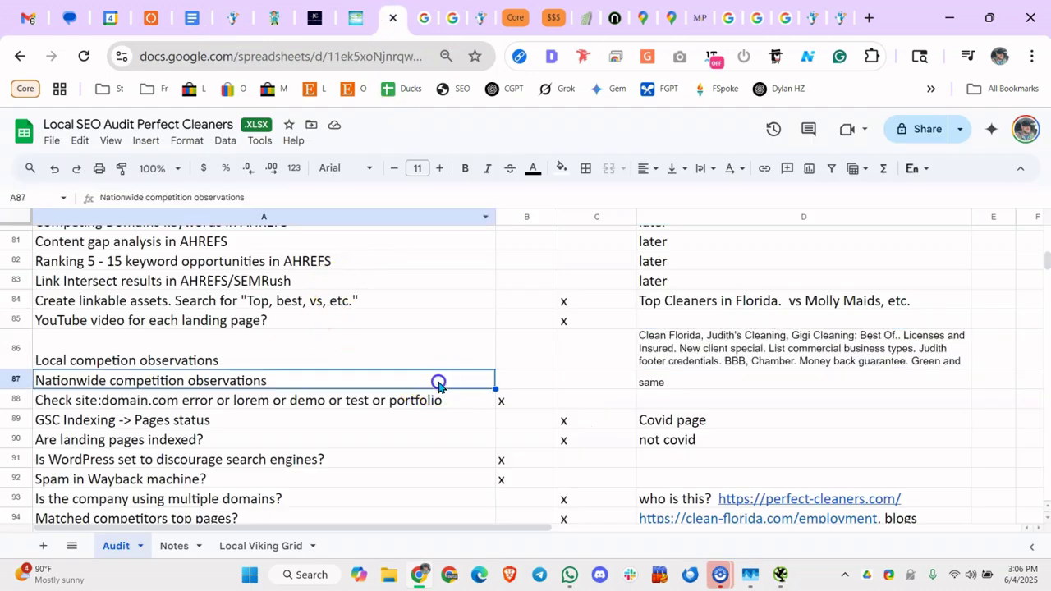
{"action": "left_click", "coordinate": [280, 400]}
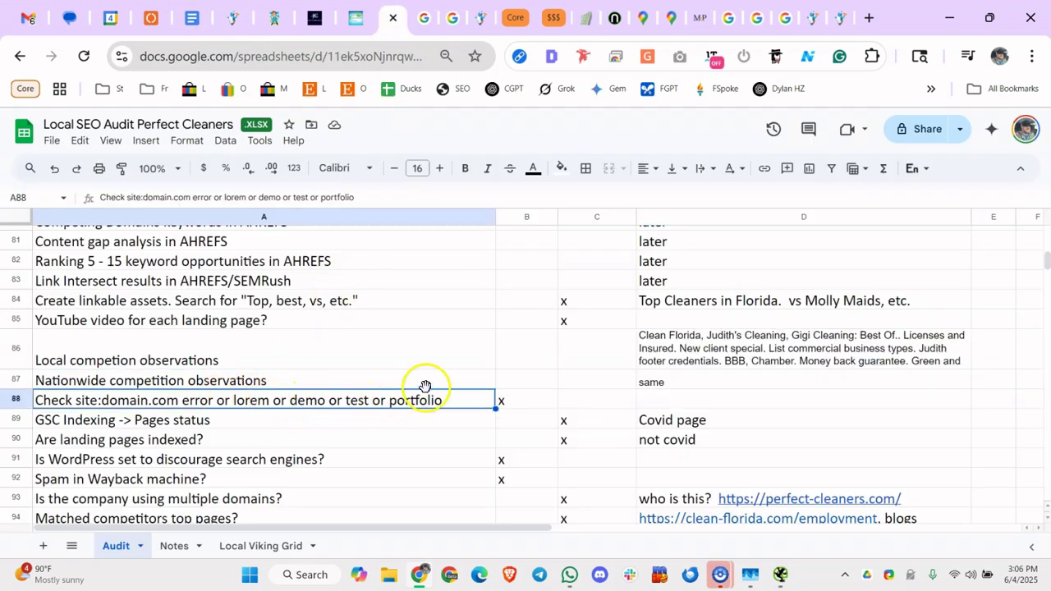
{"action": "left_click", "coordinate": [366, 427]}
{"action": "left_click", "coordinate": [565, 424]}
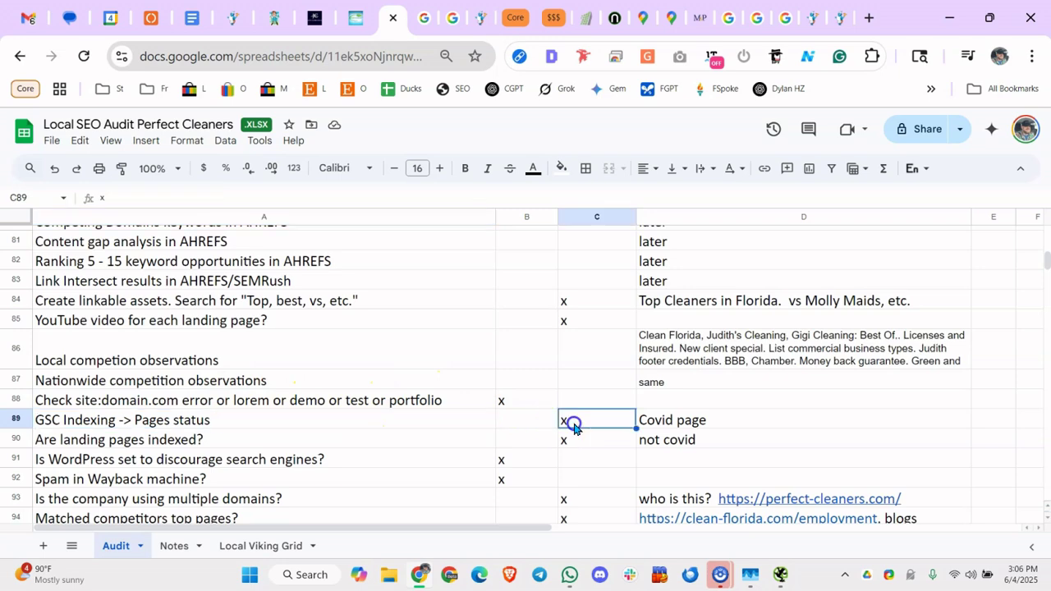
{"action": "left_click", "coordinate": [308, 400]}
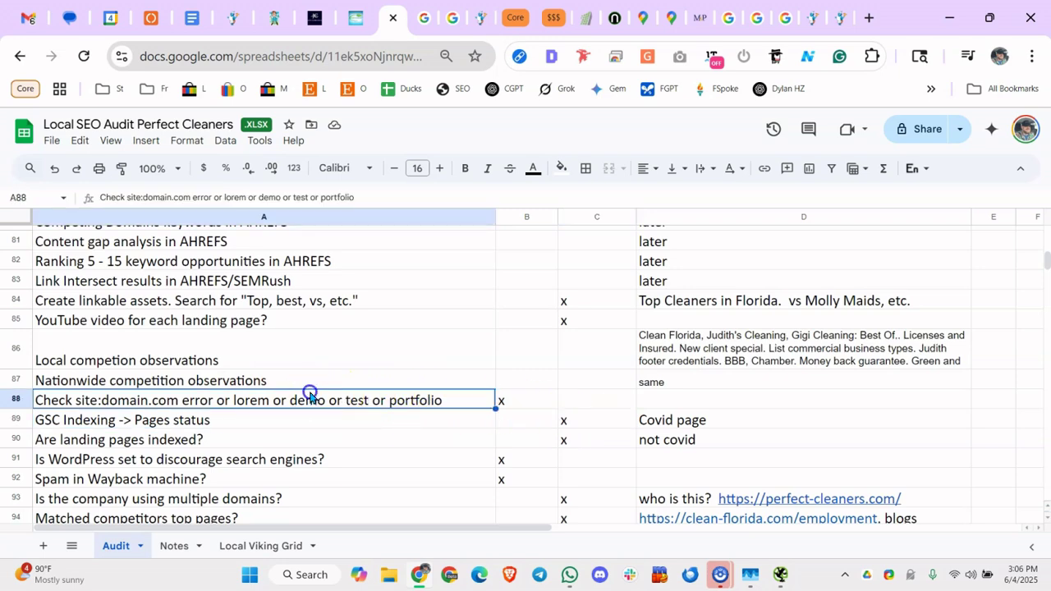
Review the landing page indexing item with its note and the WordPress discourage search engines item
{"action": "scroll", "coordinate": [311, 388], "scroll_direction": "down", "scroll_amount": 1}
{"action": "left_click", "coordinate": [309, 349]}
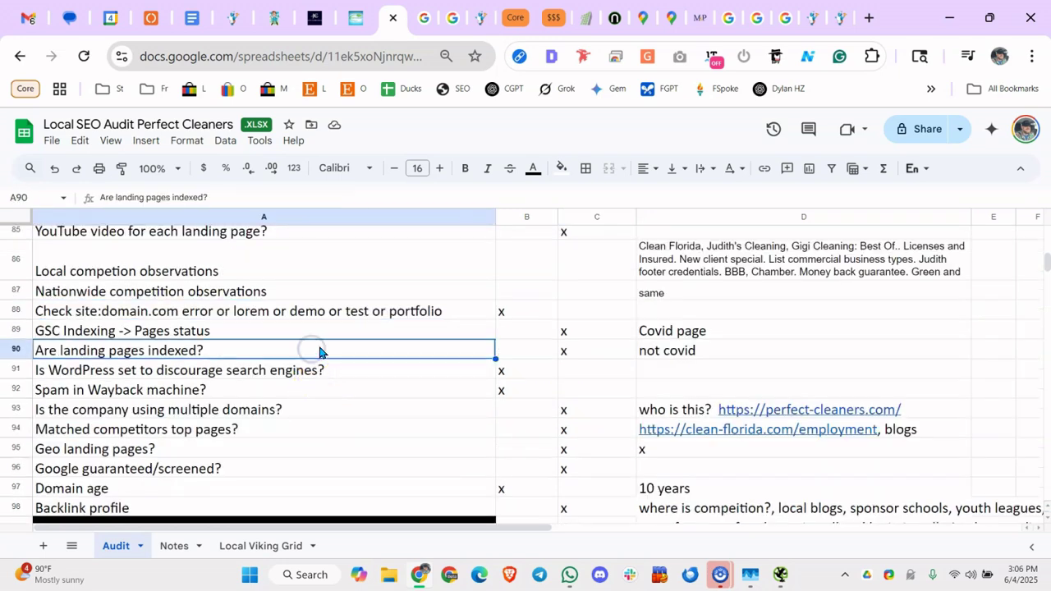
{"action": "left_click", "coordinate": [643, 353]}
{"action": "left_click", "coordinate": [232, 355]}
{"action": "left_click", "coordinate": [390, 376]}
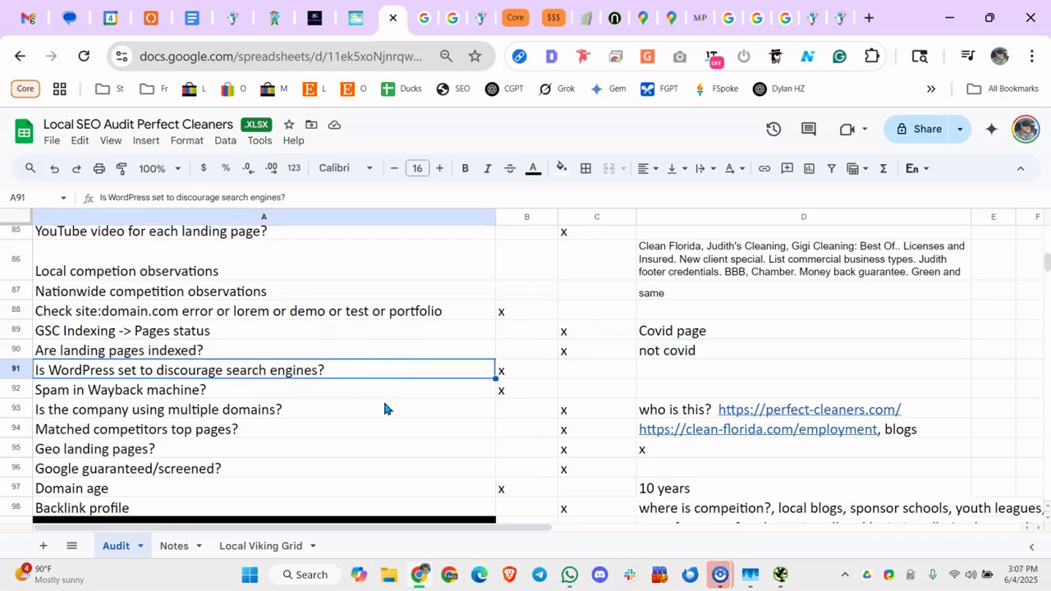
Open the perfect-cleaners.com link from the multiple domains note and look at the homepage's contact and head office details
{"action": "left_click", "coordinate": [813, 410]}
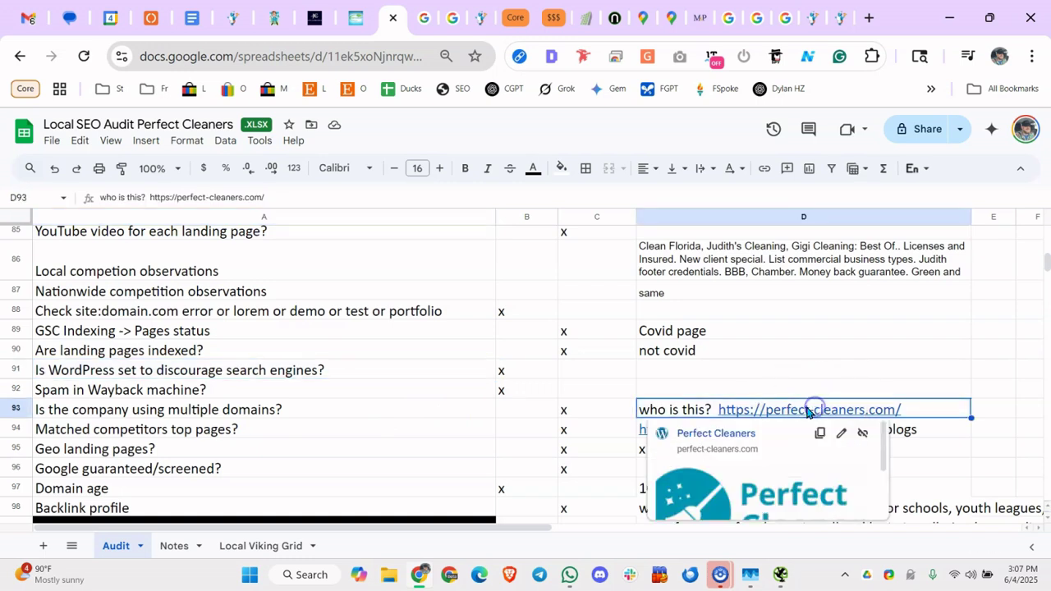
{"action": "left_click", "coordinate": [727, 434]}
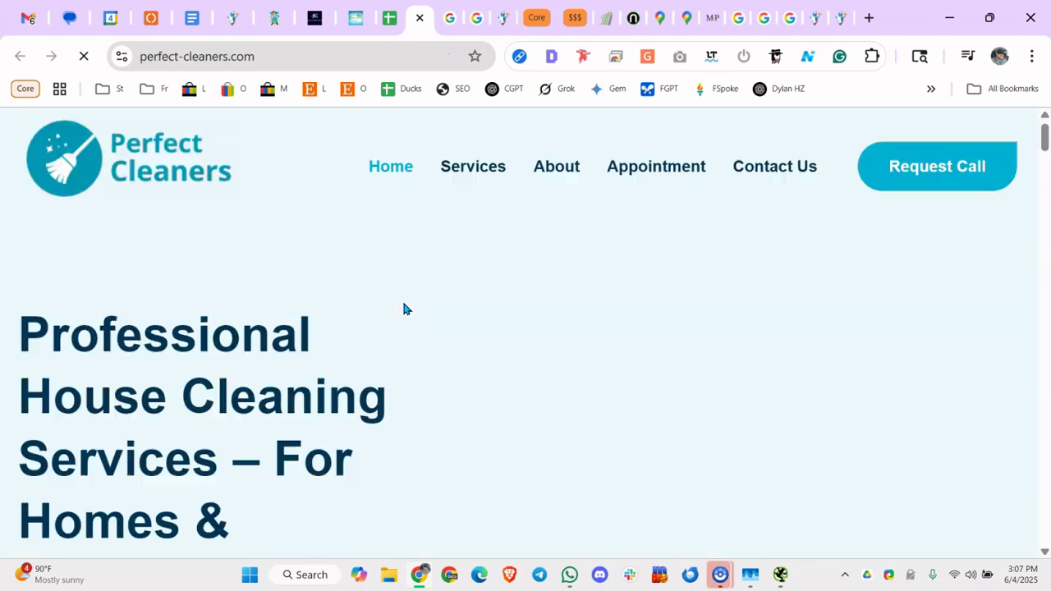
{"action": "scroll", "coordinate": [202, 197], "scroll_direction": "down", "scroll_amount": 3}
{"action": "scroll", "coordinate": [202, 197], "scroll_direction": "down", "scroll_amount": 5}
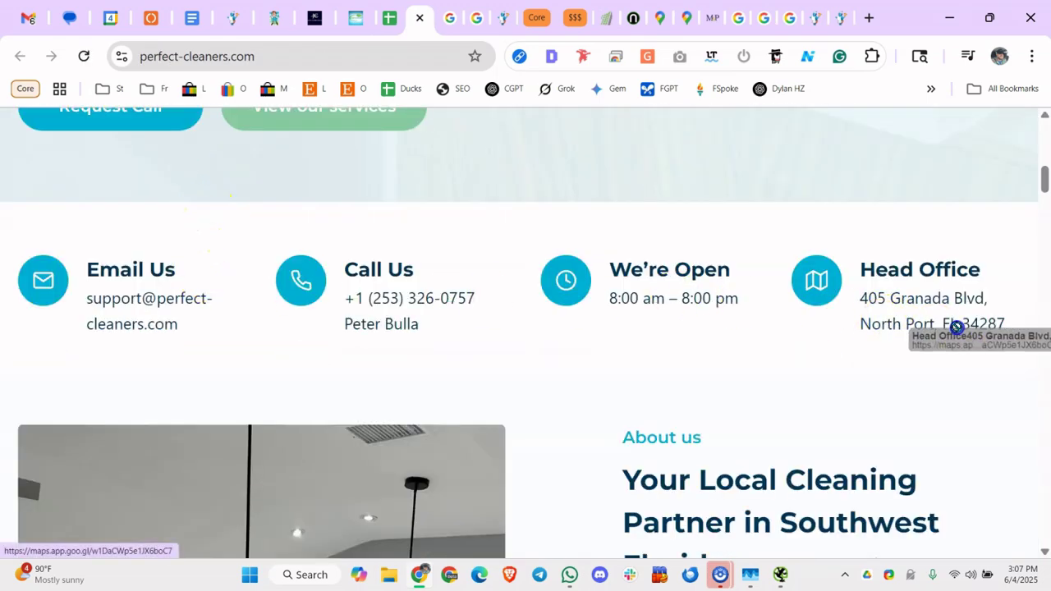
{"action": "scroll", "coordinate": [805, 324], "scroll_direction": "up", "scroll_amount": 8}
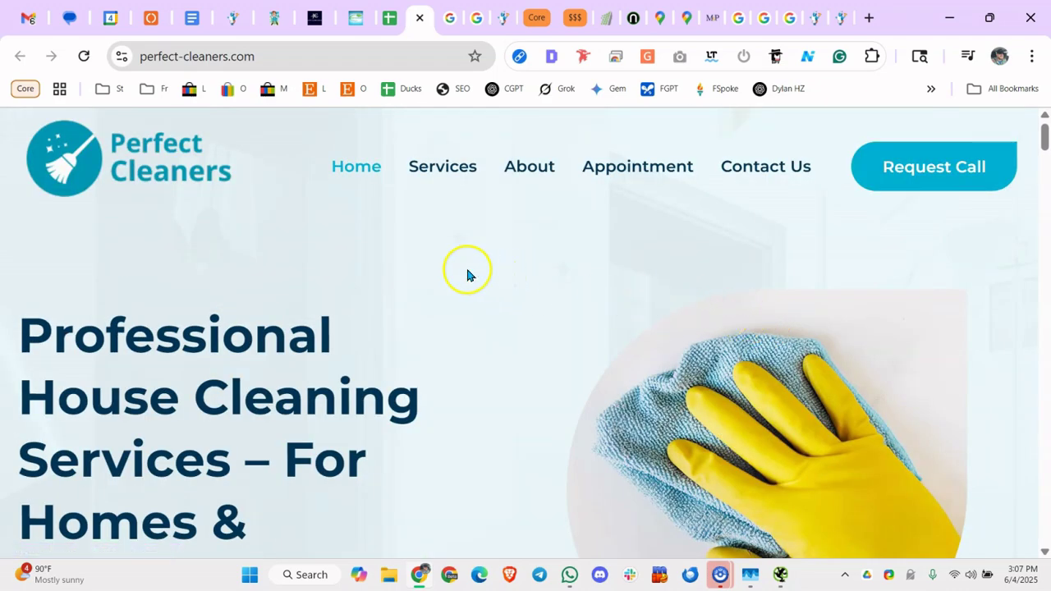
Examine the perfect-cleaners.com homepage further, covering its service description, contact block and About us section
{"action": "scroll", "coordinate": [126, 221], "scroll_direction": "down", "scroll_amount": 13}
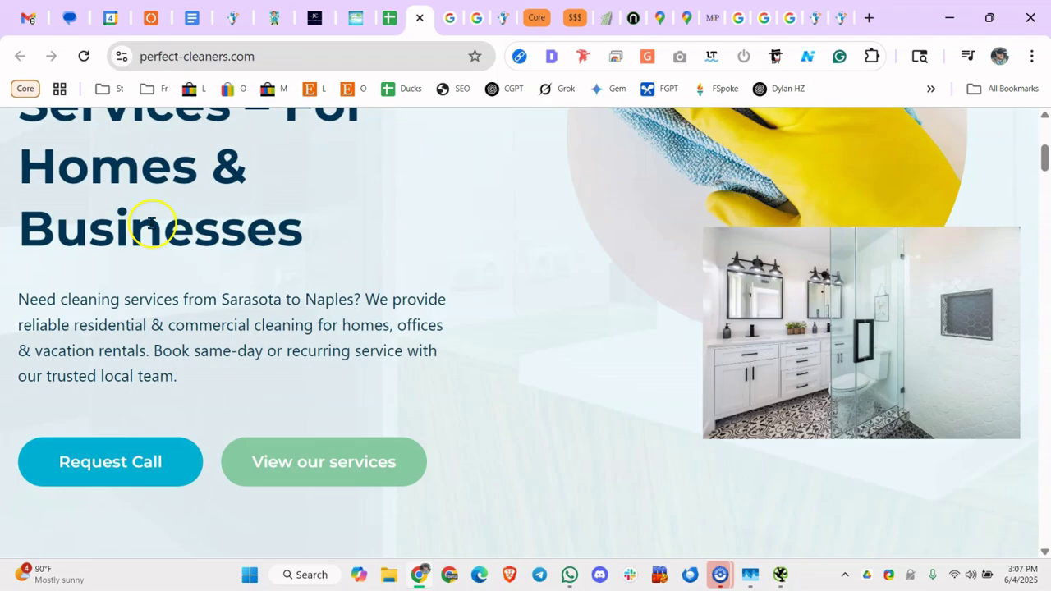
{"action": "scroll", "coordinate": [305, 293], "scroll_direction": "up", "scroll_amount": 3}
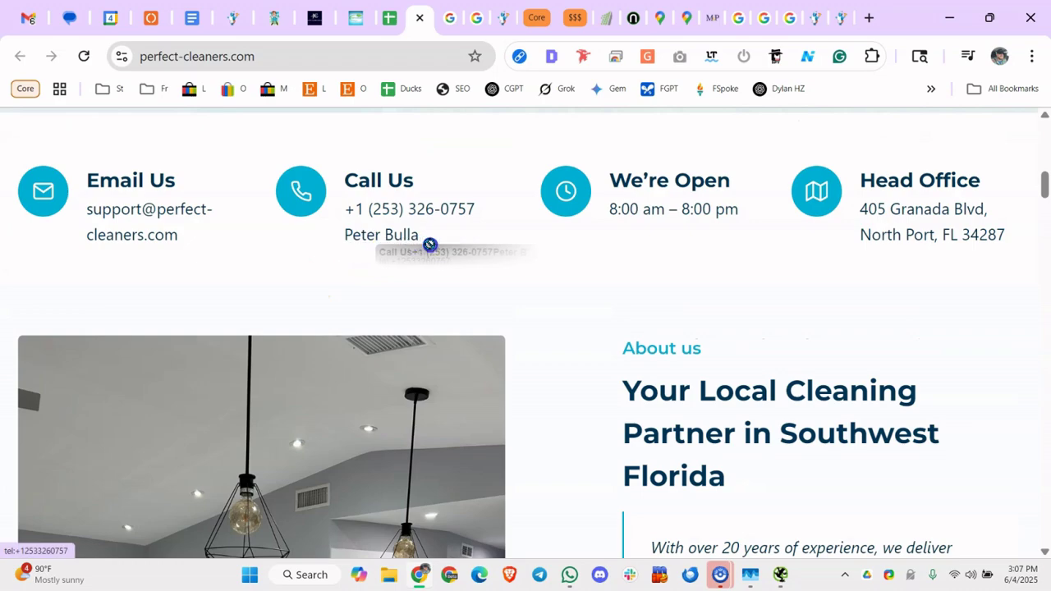
{"action": "left_click", "coordinate": [402, 284]}
{"action": "scroll", "coordinate": [478, 284], "scroll_direction": "down", "scroll_amount": 10}
{"action": "scroll", "coordinate": [479, 287], "scroll_direction": "up", "scroll_amount": 10}
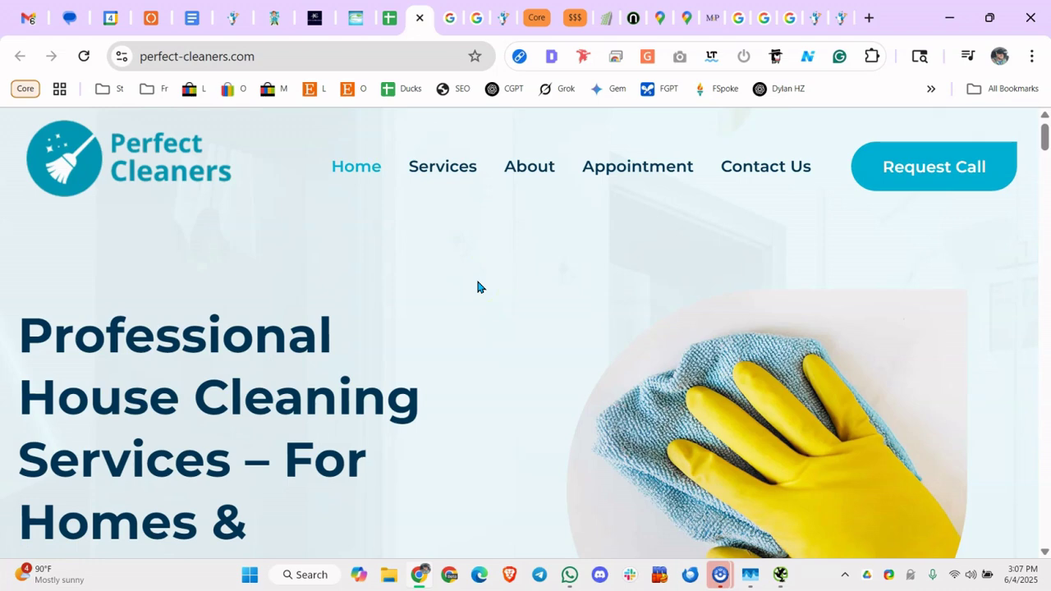
{"action": "left_click", "coordinate": [603, 272]}
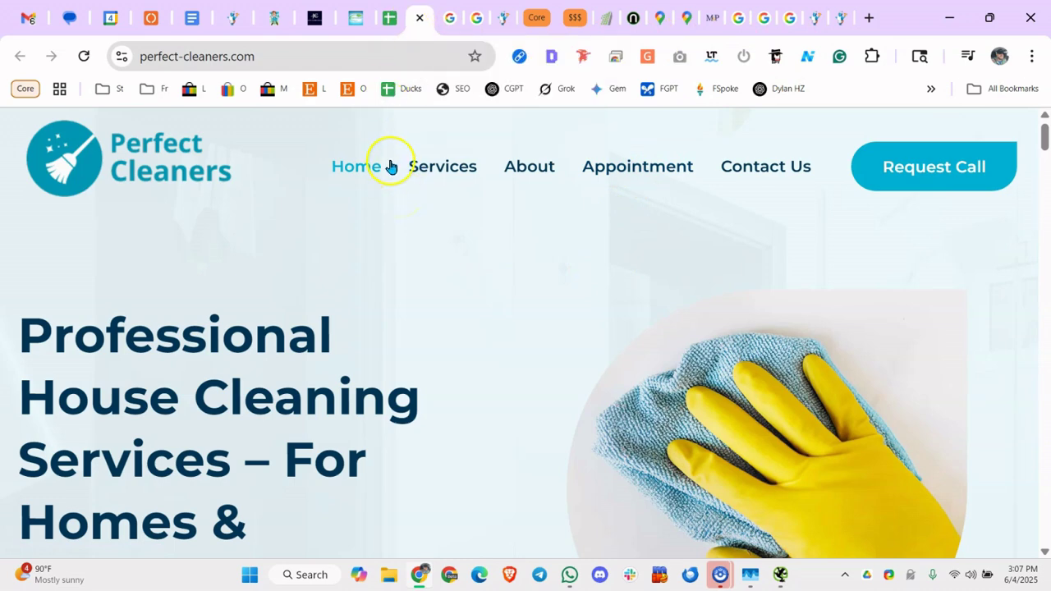
Return to the audit spreadsheet and review the multiple domains and matched competitors top pages items with their notes
{"action": "left_click", "coordinate": [385, 27]}
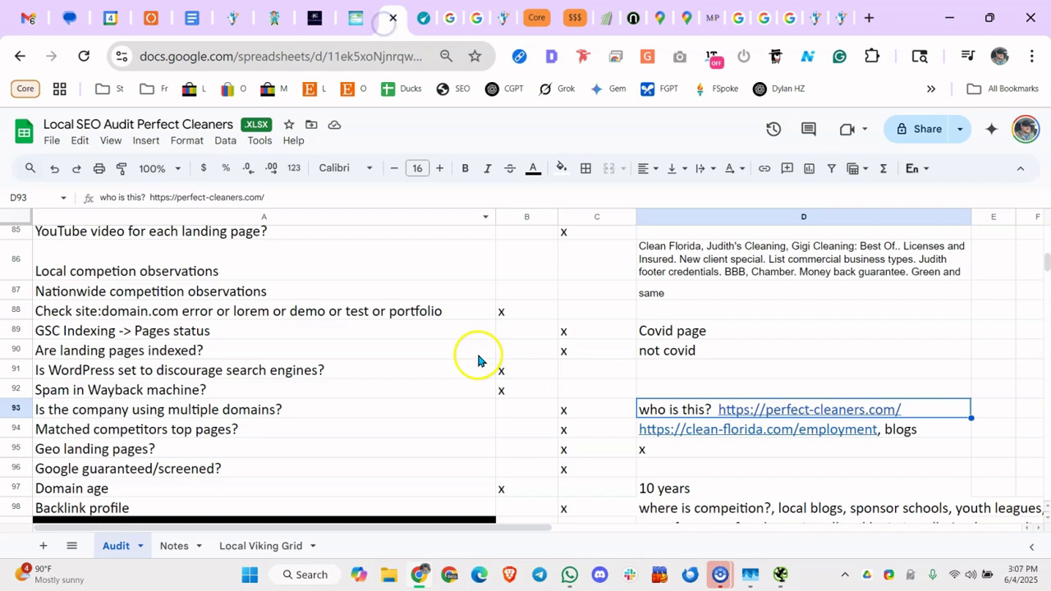
{"action": "left_click", "coordinate": [311, 409]}
{"action": "left_click", "coordinate": [335, 426]}
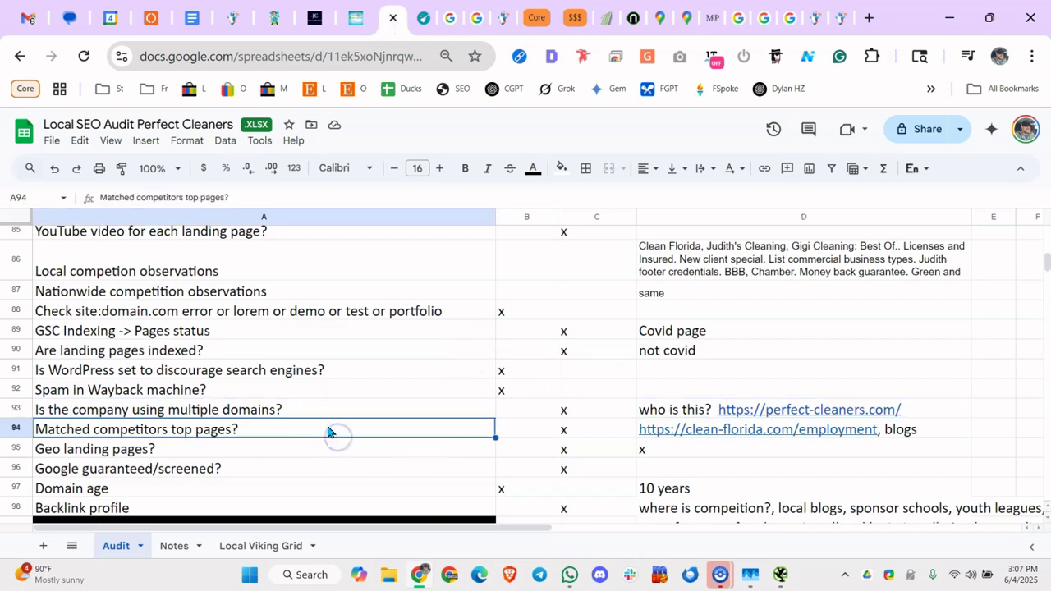
{"action": "left_click", "coordinate": [704, 429]}
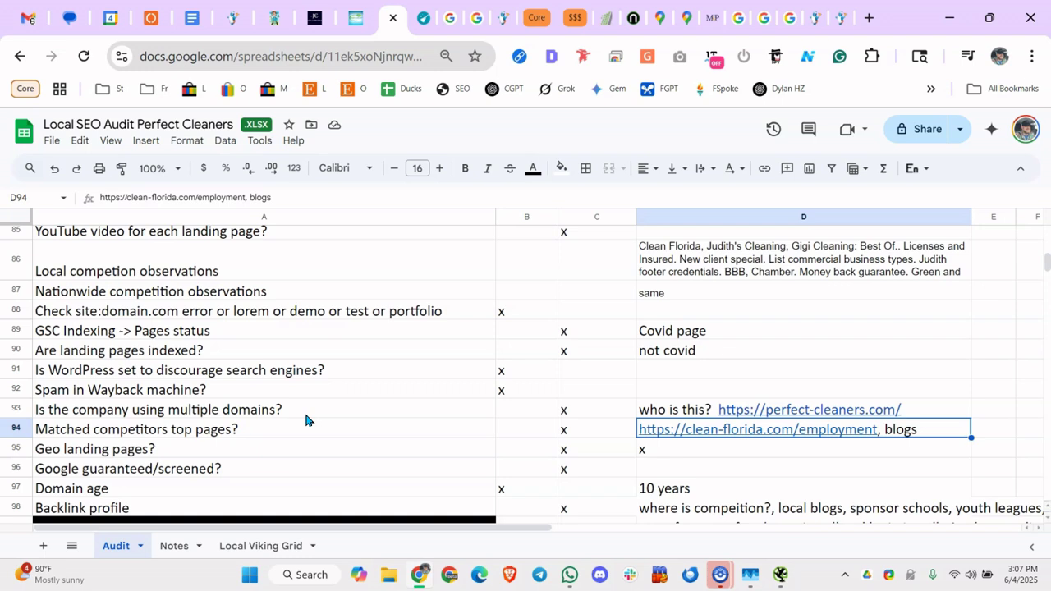
{"action": "left_click", "coordinate": [384, 409]}
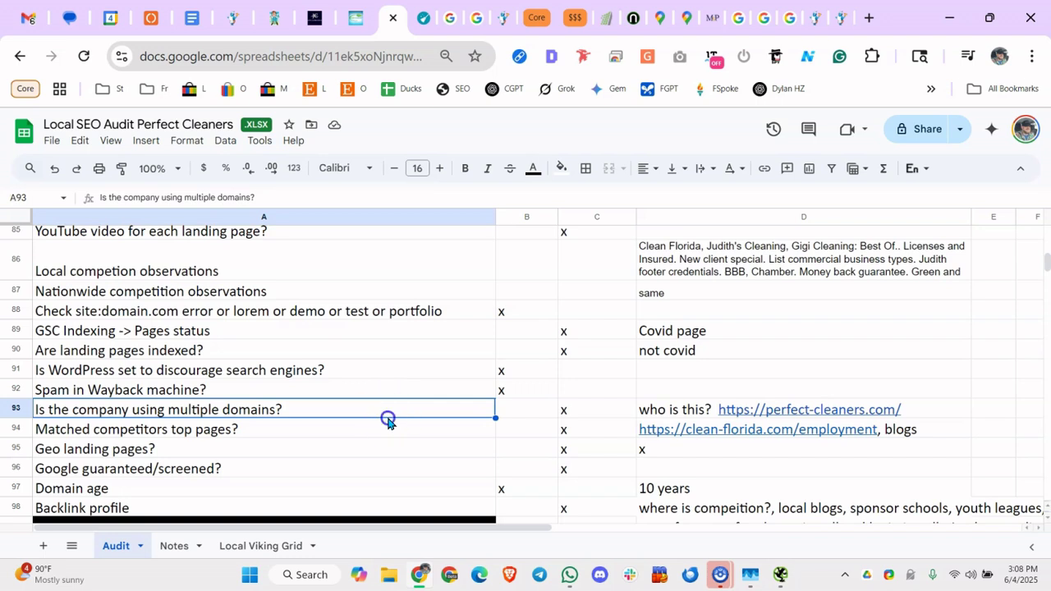
{"action": "left_click", "coordinate": [383, 430]}
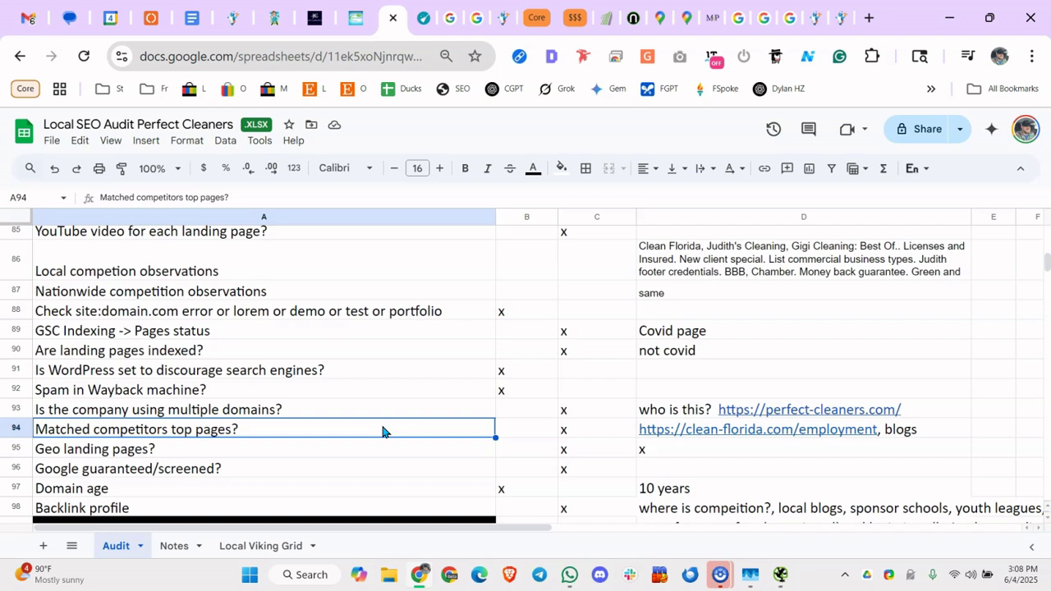
{"action": "left_click", "coordinate": [381, 411]}
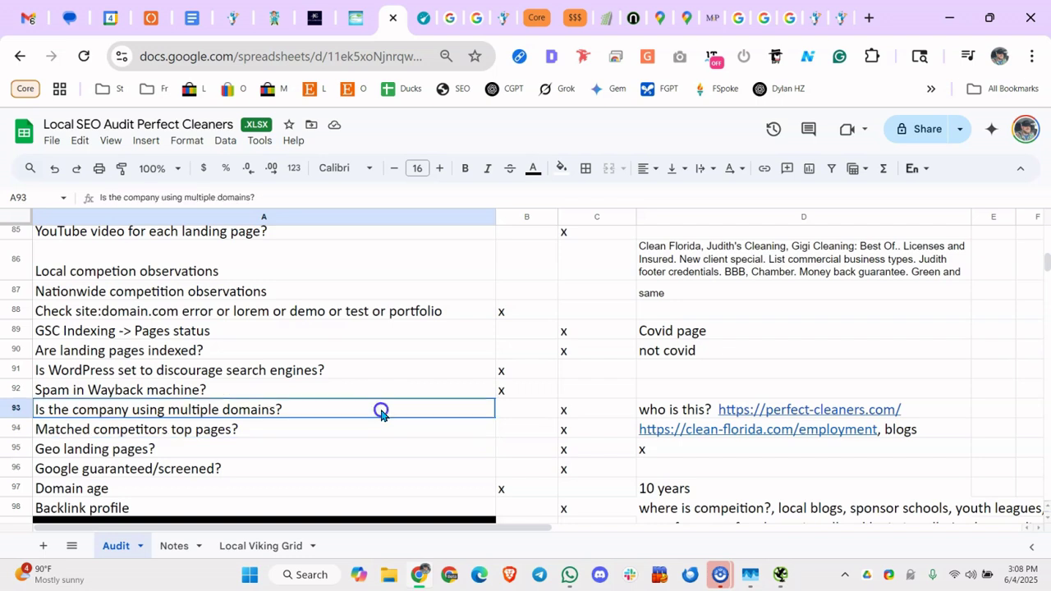
{"action": "left_click", "coordinate": [357, 436]}
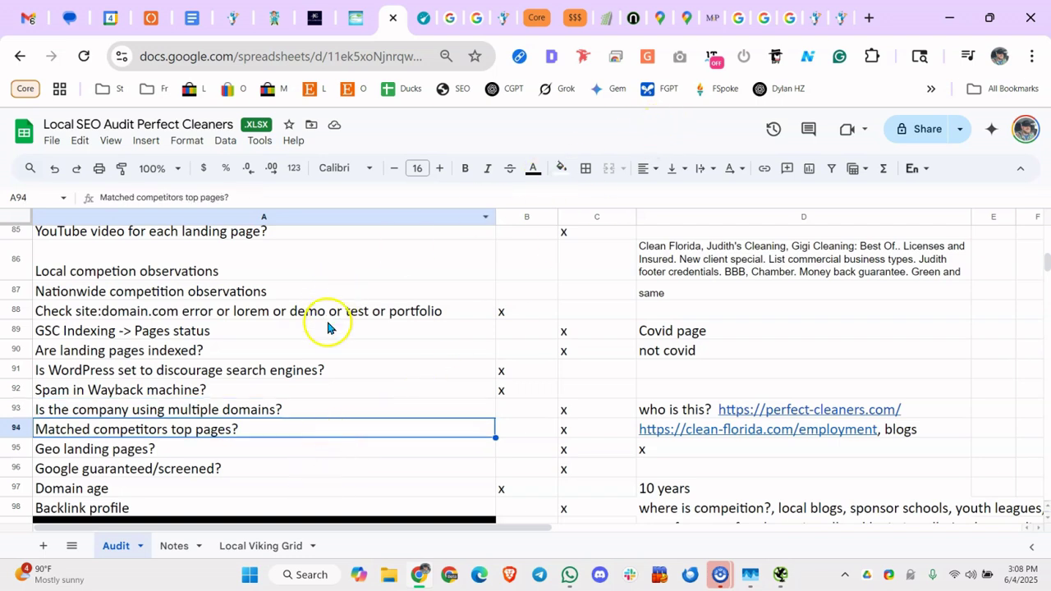
{"action": "left_click", "coordinate": [278, 431]}
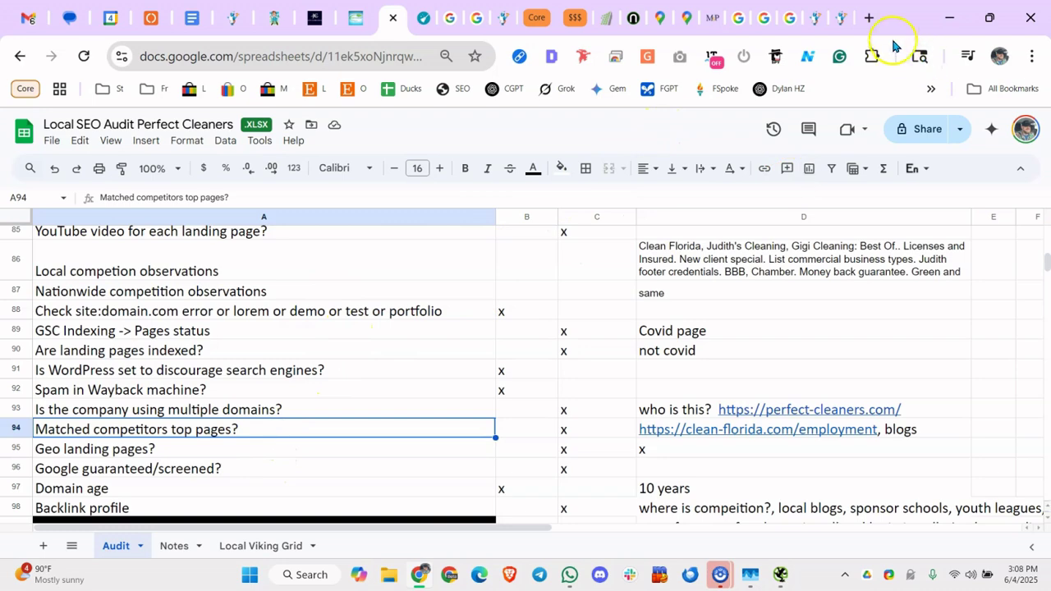
Search Google in a new tab for Perfect Cleaners Janitorial Serv. Inc
{"action": "left_click", "coordinate": [870, 18]}
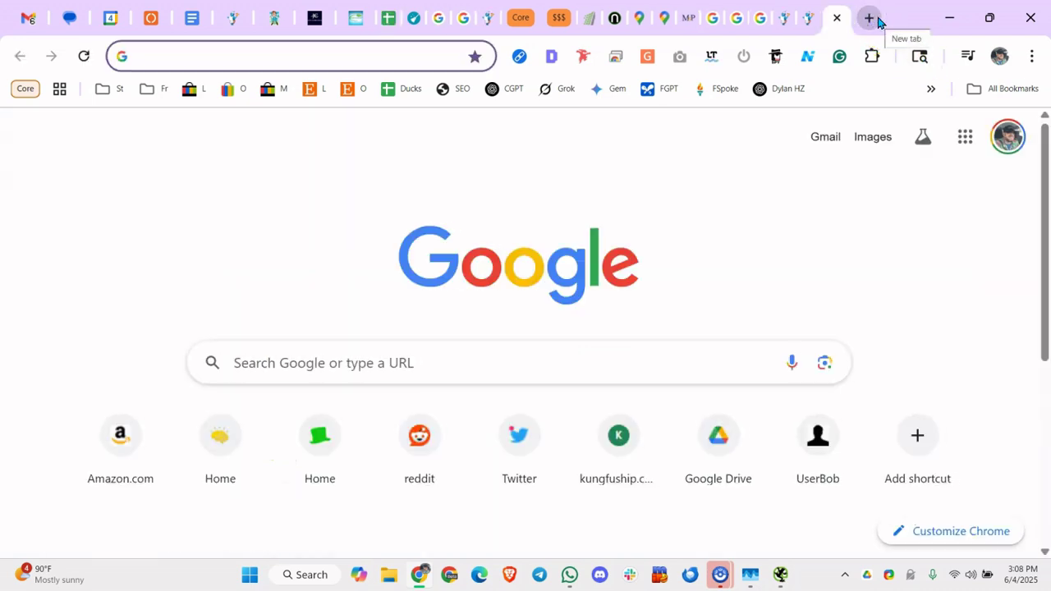
{"action": "type", "text": "per"}
{"action": "key", "text": "BackSpace"}
{"action": "key", "text": "BackSpace"}
{"action": "key", "text": "BackSpace"}
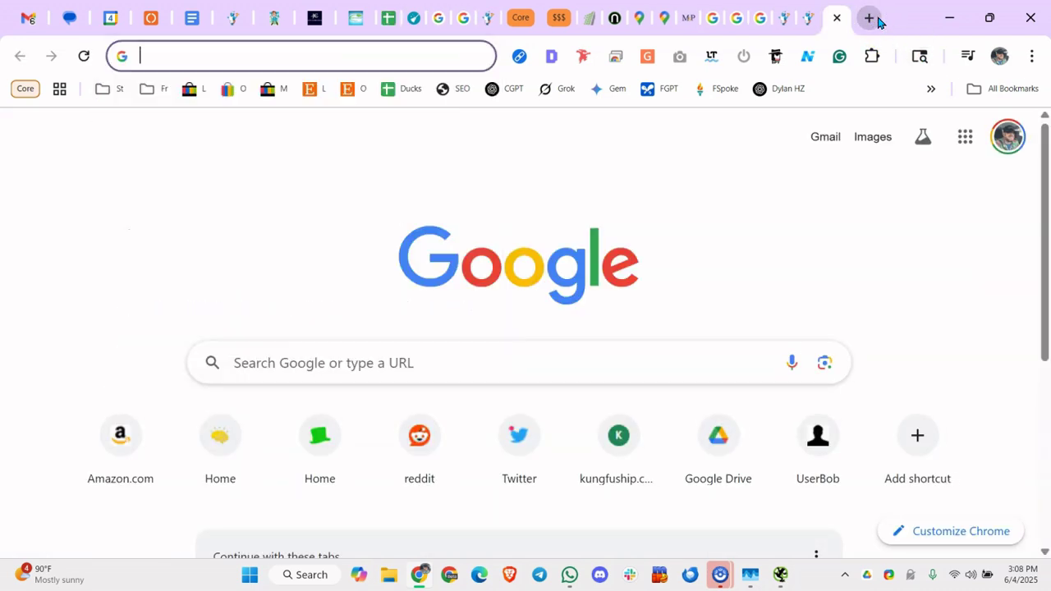
{"action": "type", "text": "perfec"}
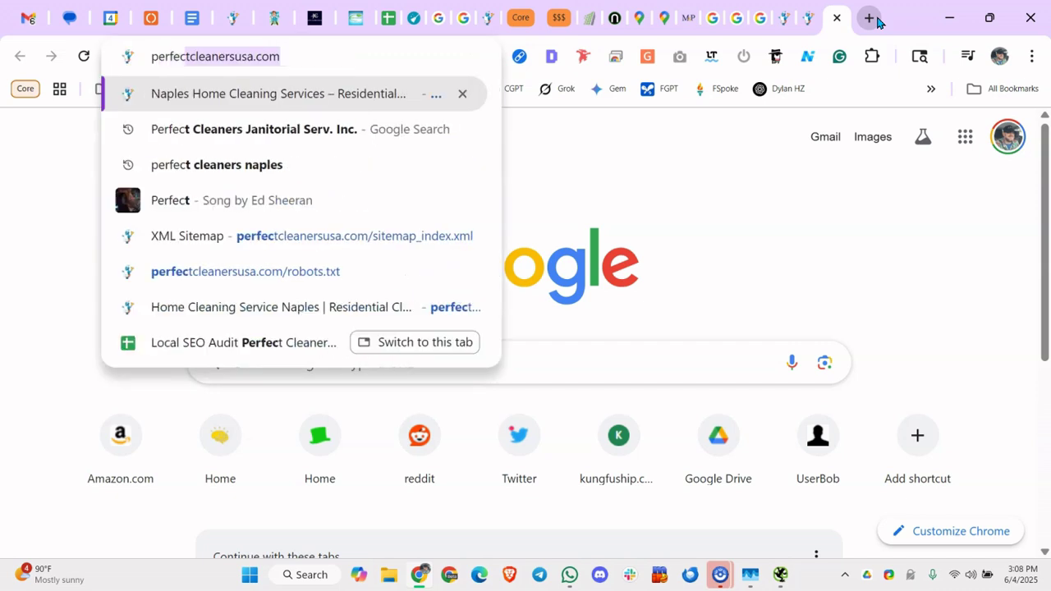
{"action": "type", "text": "t cleaners"}
{"action": "key", "text": "Return"}
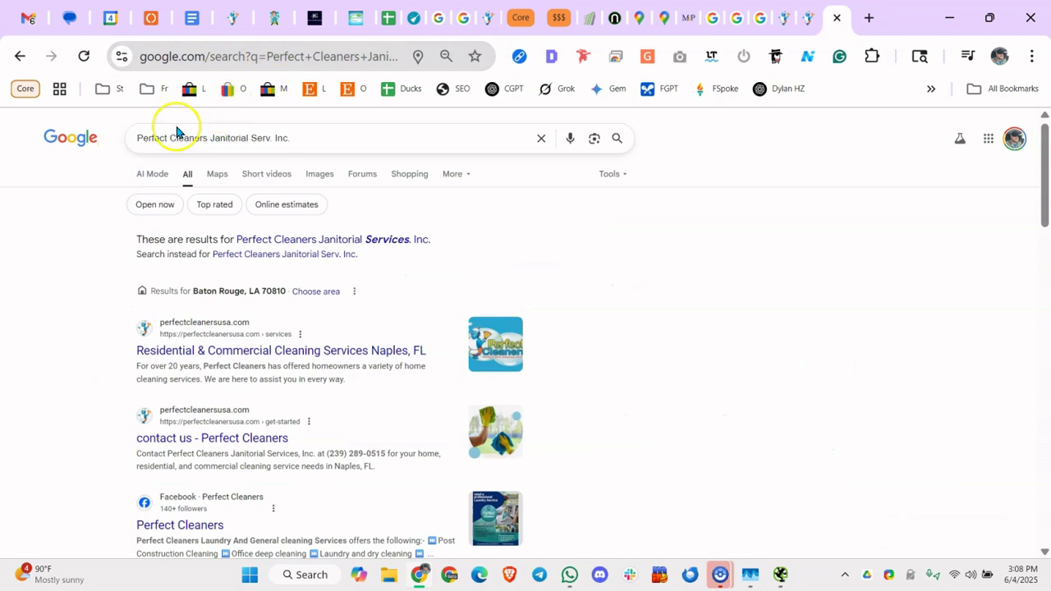
Search Google for ibm in place of the company name and go back to the Perfect Cleaners results
{"action": "left_click_drag", "start_coordinate": [167, 143], "coordinate": [481, 140]}
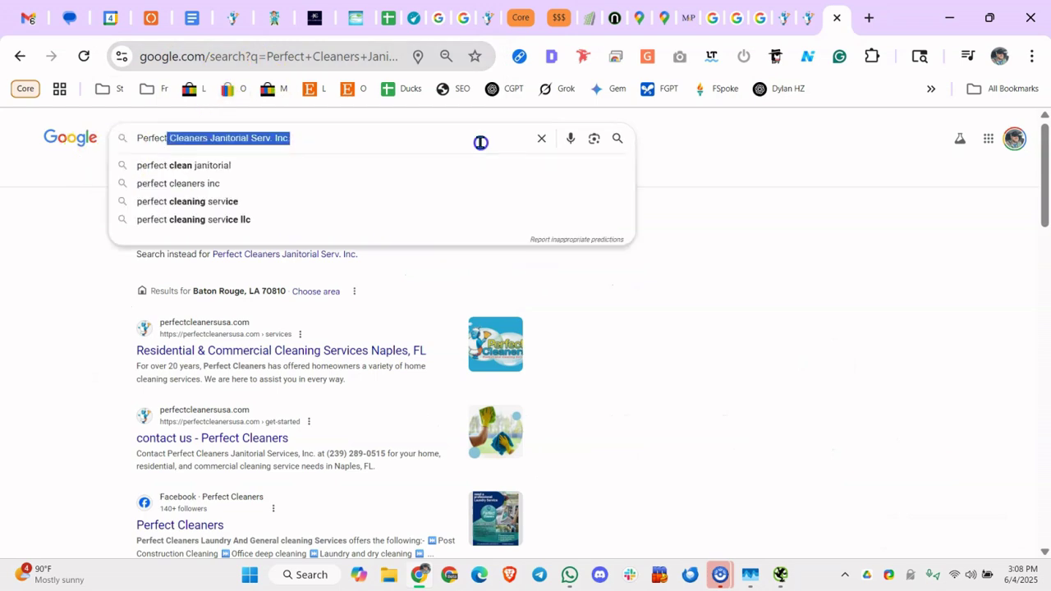
{"action": "left_click", "coordinate": [303, 143]}
{"action": "triple_click", "coordinate": [283, 141]}
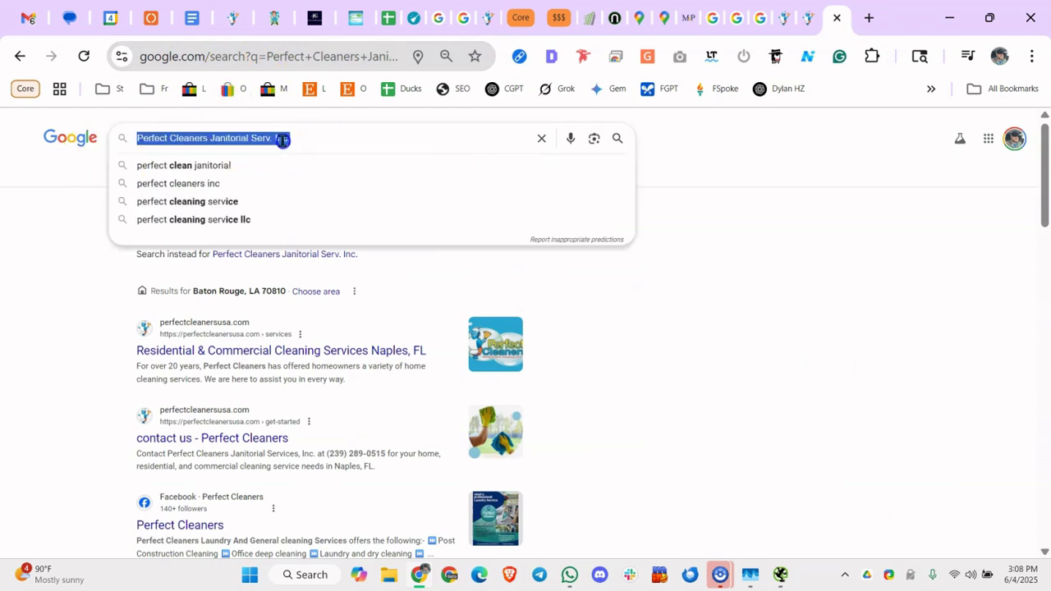
{"action": "type", "text": "ibm"}
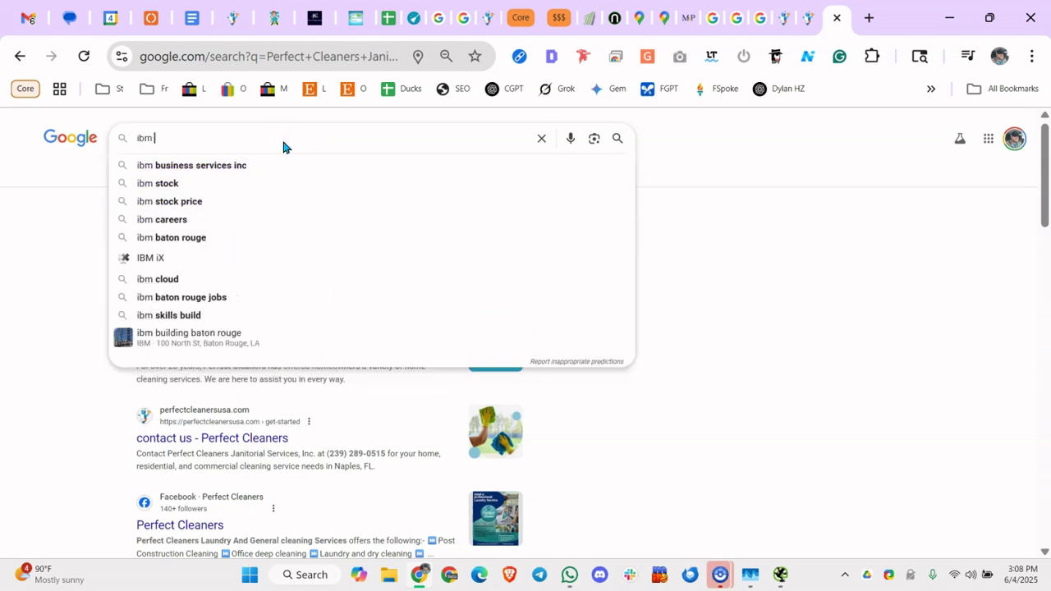
{"action": "key", "text": "Return"}
{"action": "double_click", "coordinate": [282, 141]}
{"action": "left_click", "coordinate": [282, 140]}
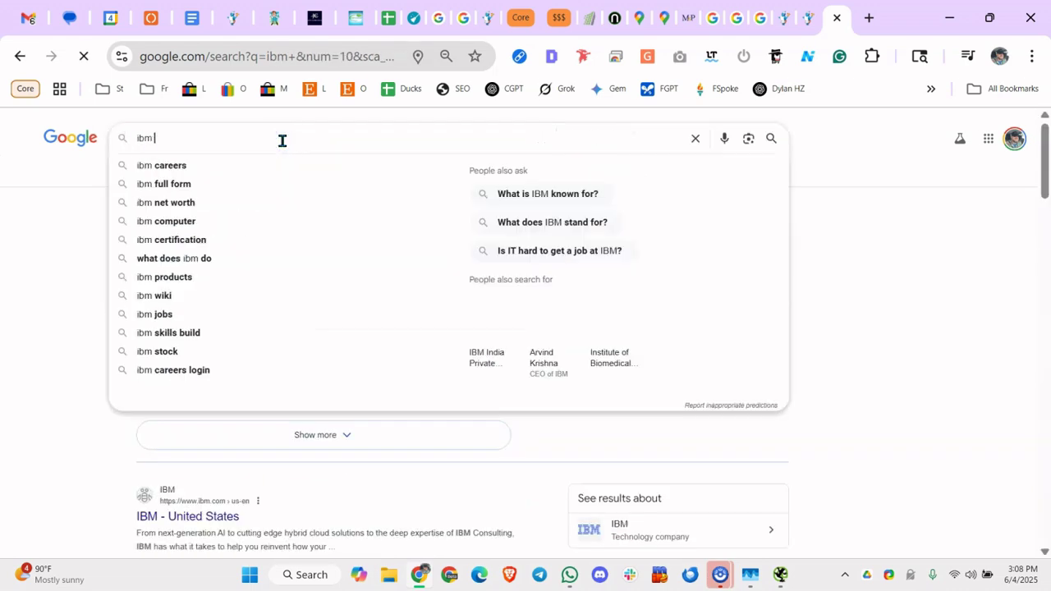
{"action": "key", "text": "Escape"}
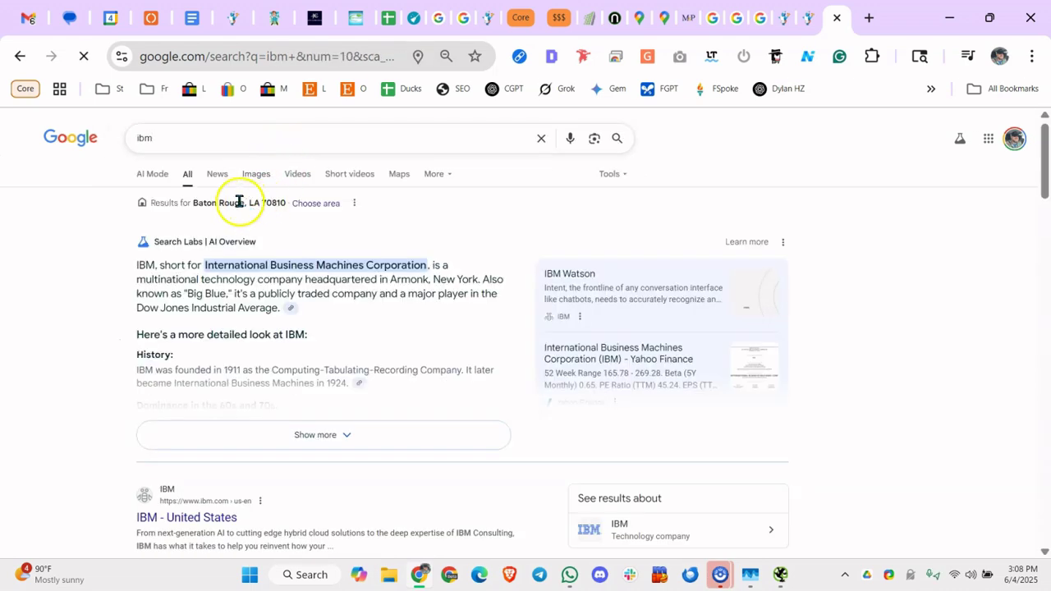
{"action": "left_click", "coordinate": [18, 57]}
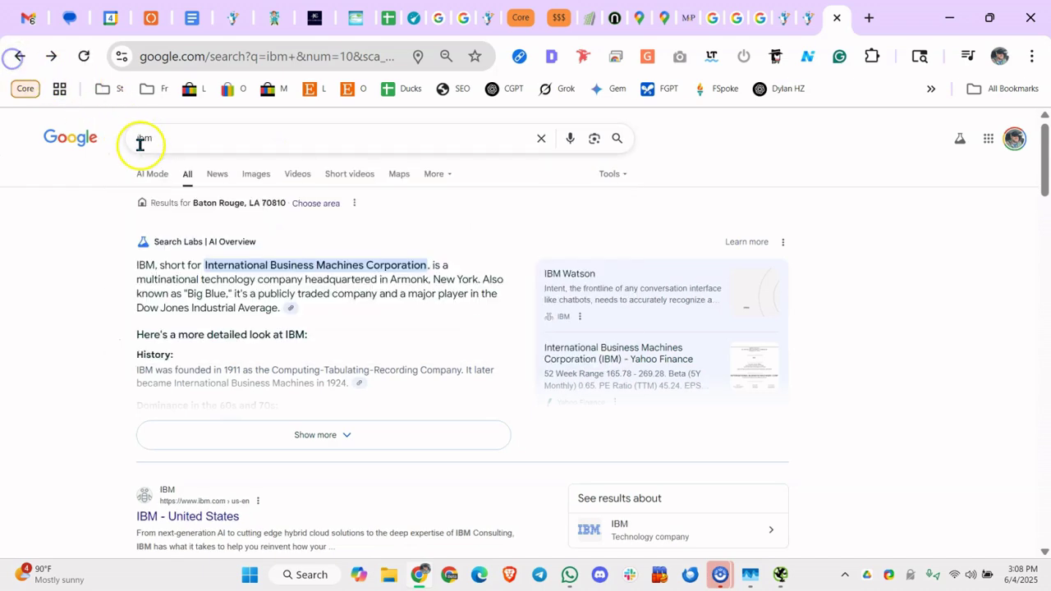
{"action": "left_click", "coordinate": [25, 59]}
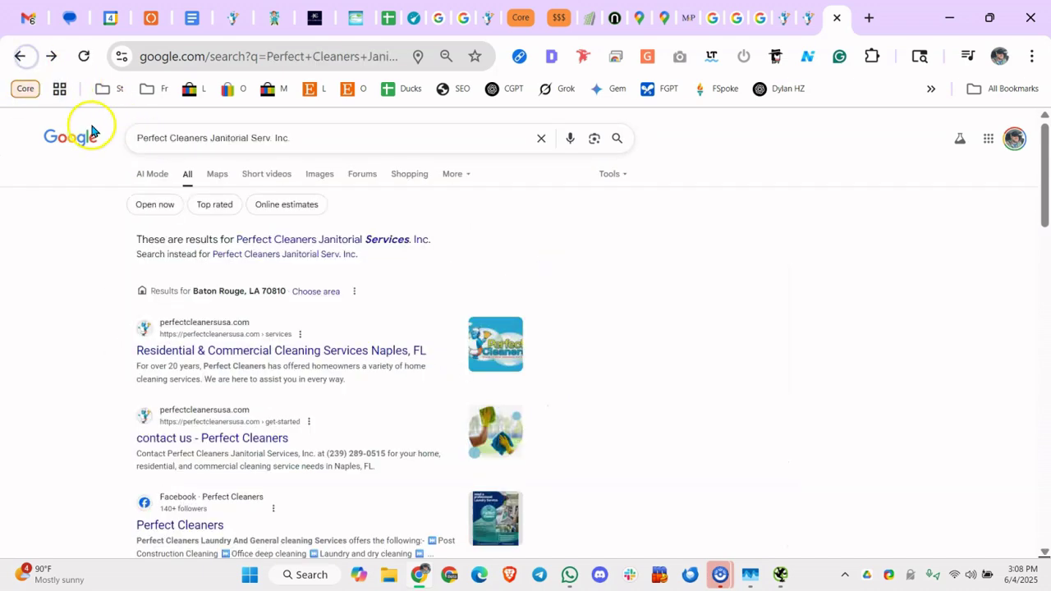
Look through the Google results for Perfect Cleaners Janitorial Serv. Inc. down to the business listings with the company's profile
{"action": "triple_click", "coordinate": [136, 137]}
{"action": "left_click", "coordinate": [62, 300]}
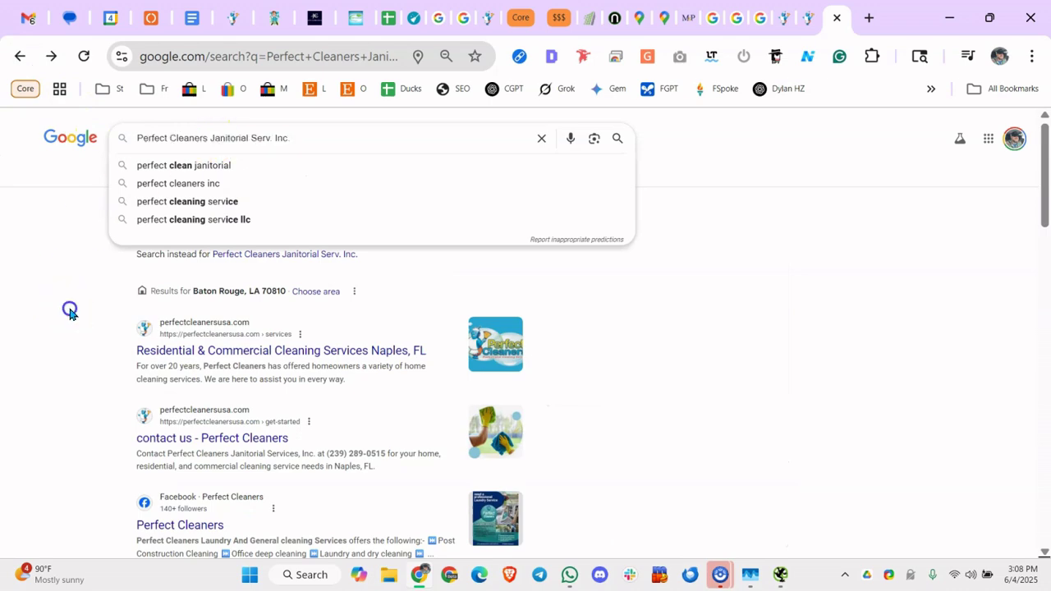
{"action": "scroll", "coordinate": [94, 291], "scroll_direction": "down", "scroll_amount": 6}
{"action": "scroll", "coordinate": [123, 287], "scroll_direction": "down", "scroll_amount": 4}
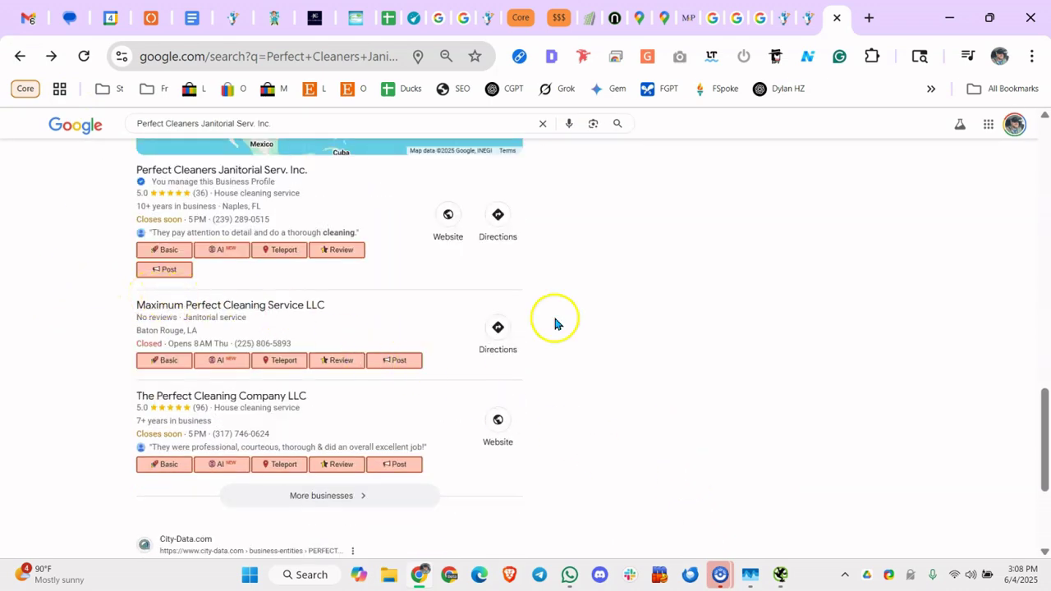
Return to the audit spreadsheet and review the matched competitors top pages, geo landing pages and Google guaranteed/screened items
{"action": "left_click", "coordinate": [385, 18]}
{"action": "left_click", "coordinate": [347, 444]}
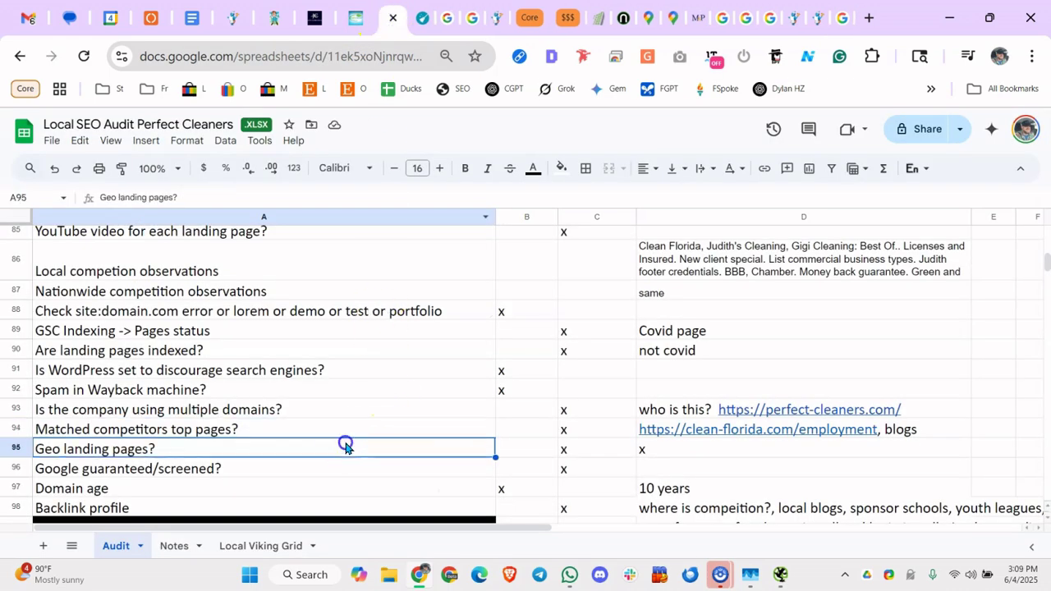
{"action": "left_click", "coordinate": [287, 435]}
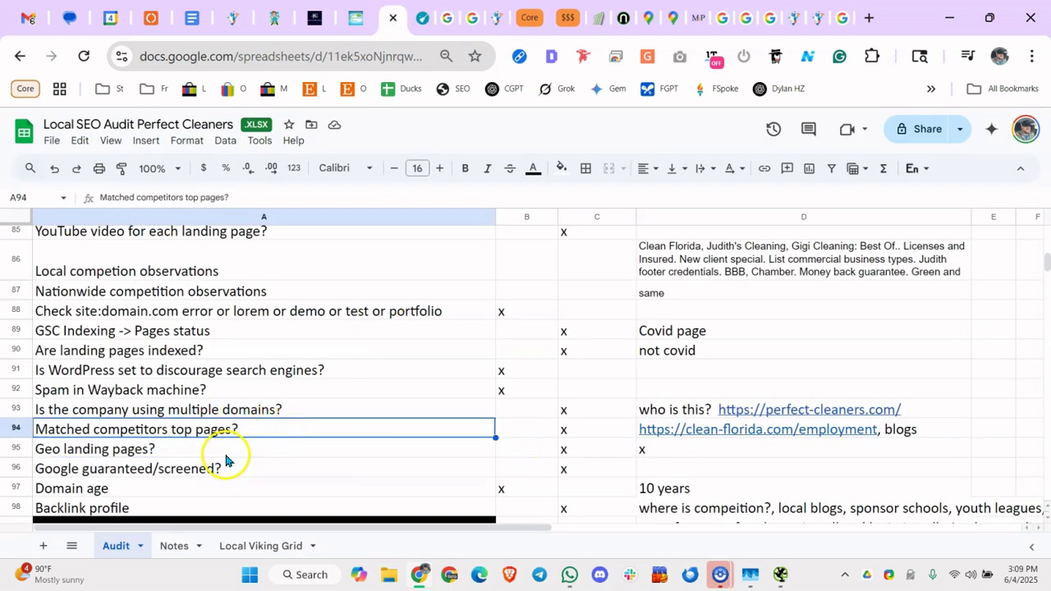
{"action": "left_click", "coordinate": [254, 443]}
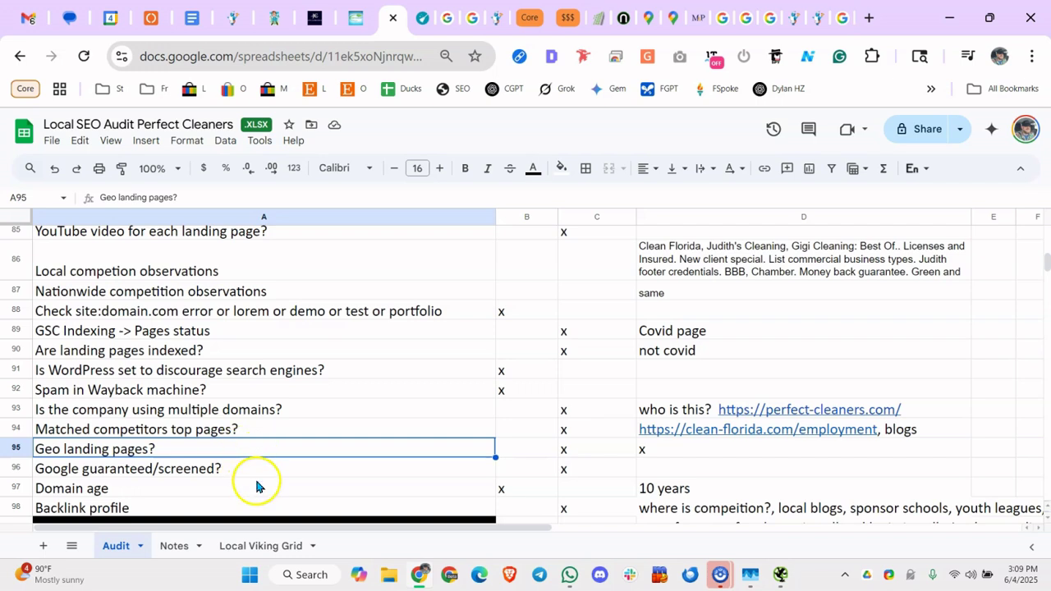
{"action": "left_click", "coordinate": [259, 477]}
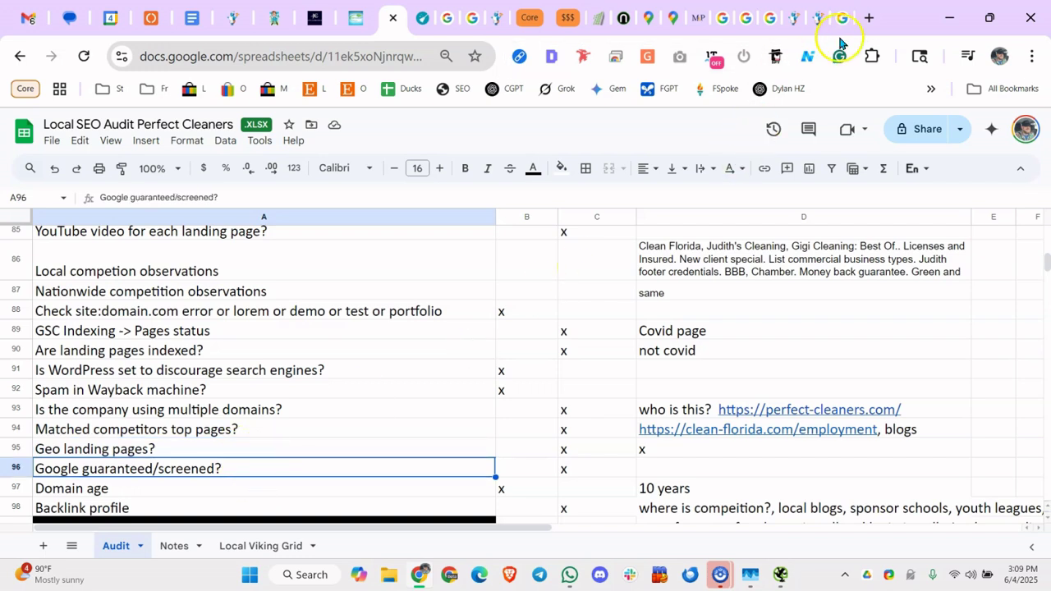
Search Google in a new tab for "hosue cleaner near me"
{"action": "left_click", "coordinate": [869, 18]}
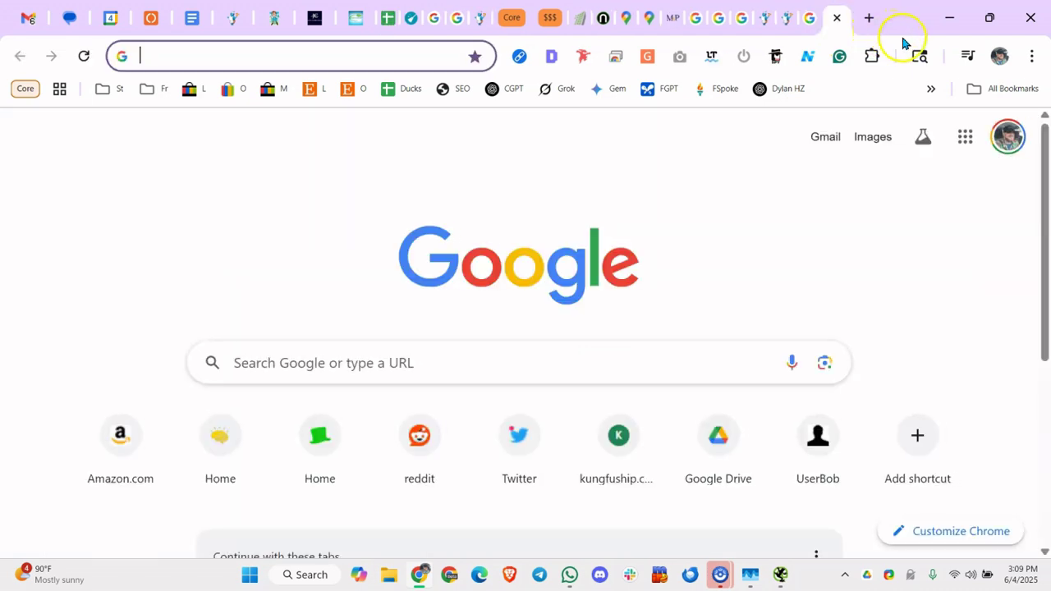
{"action": "type", "text": "hosue cleaner ne"}
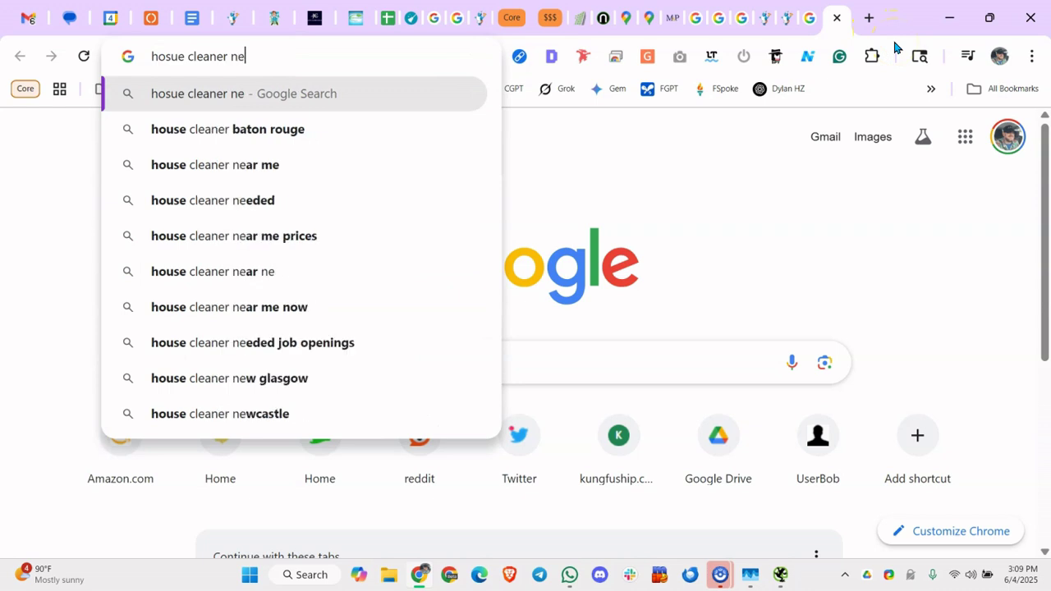
{"action": "type", "text": "ar me"}
{"action": "key", "text": "Return"}
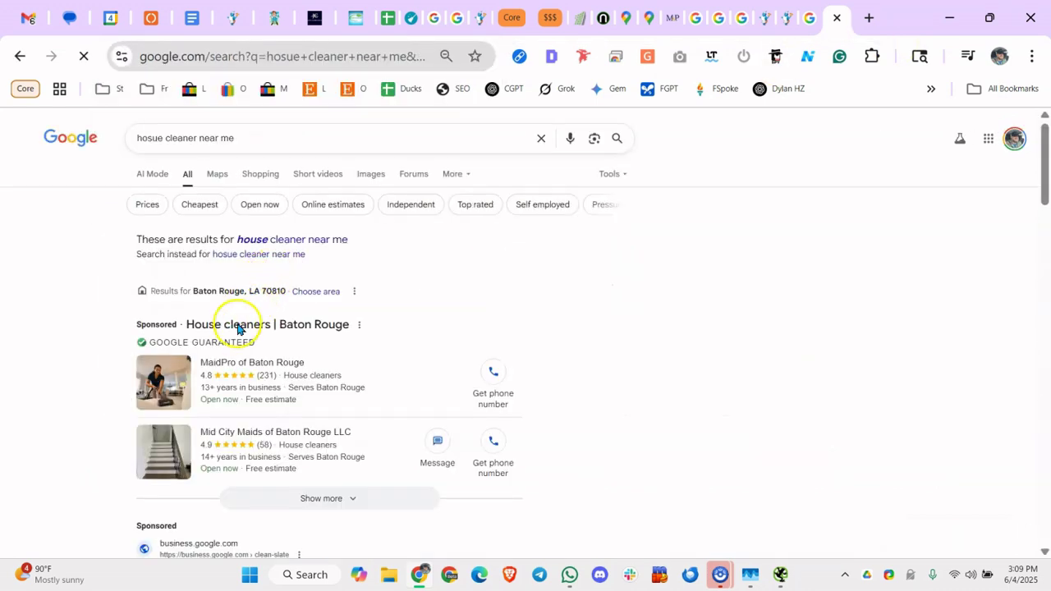
Examine the sponsored House cleaners block, highlighting its Google Guaranteed label and the MaidPro of Baton Rouge listing
{"action": "left_click_drag", "start_coordinate": [154, 345], "coordinate": [456, 354]}
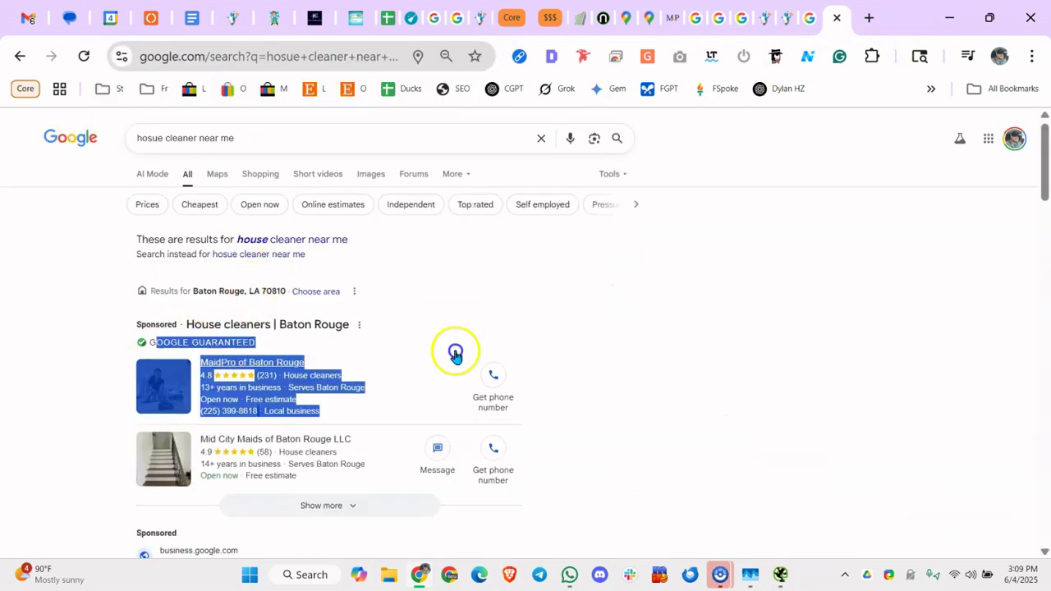
{"action": "left_click", "coordinate": [707, 338]}
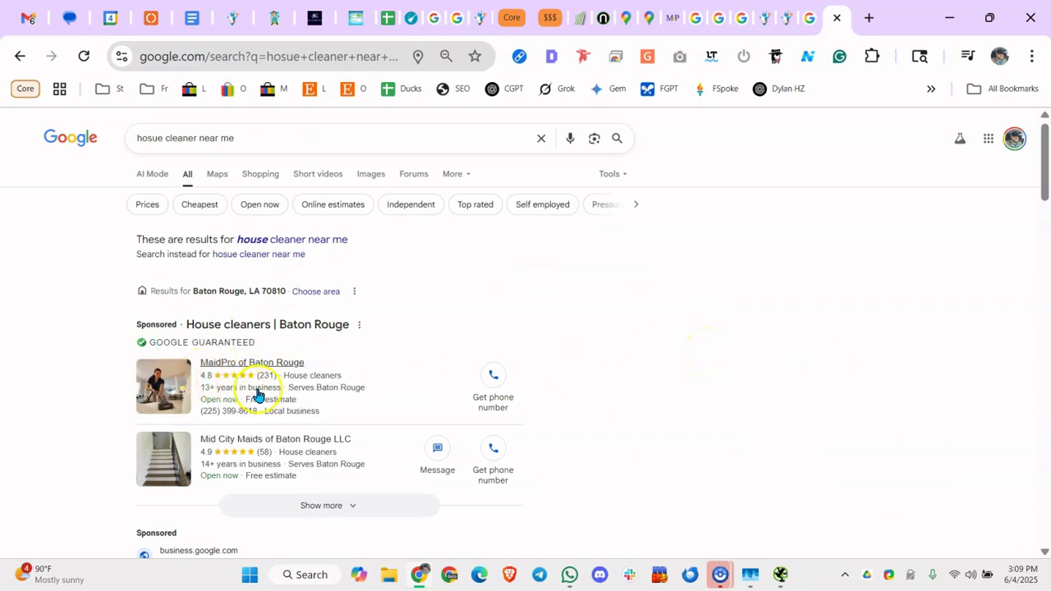
{"action": "scroll", "coordinate": [682, 373], "scroll_direction": "down", "scroll_amount": 1}
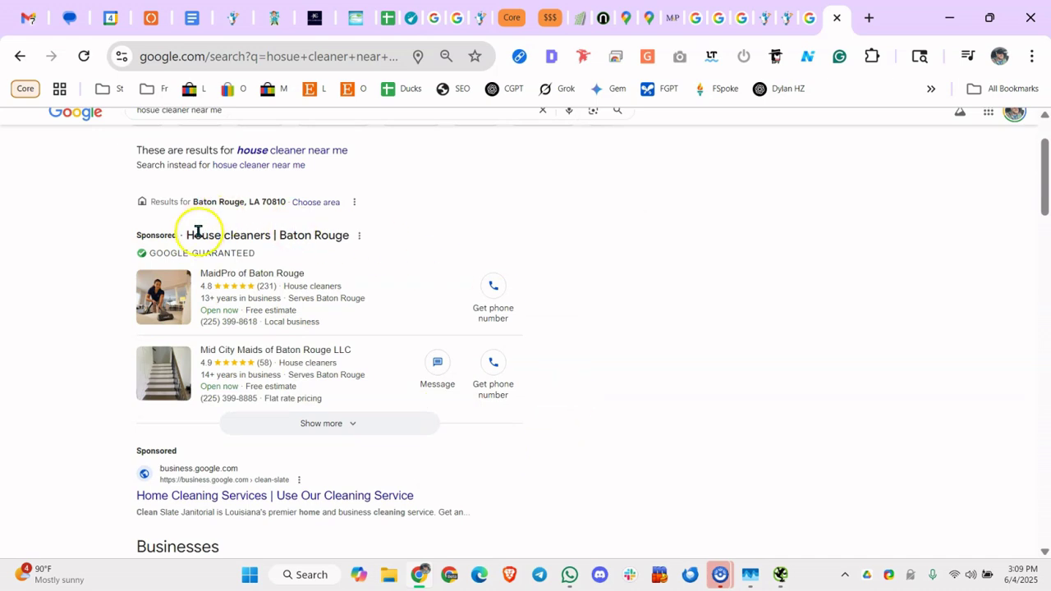
{"action": "scroll", "coordinate": [199, 235], "scroll_direction": "up", "scroll_amount": 1}
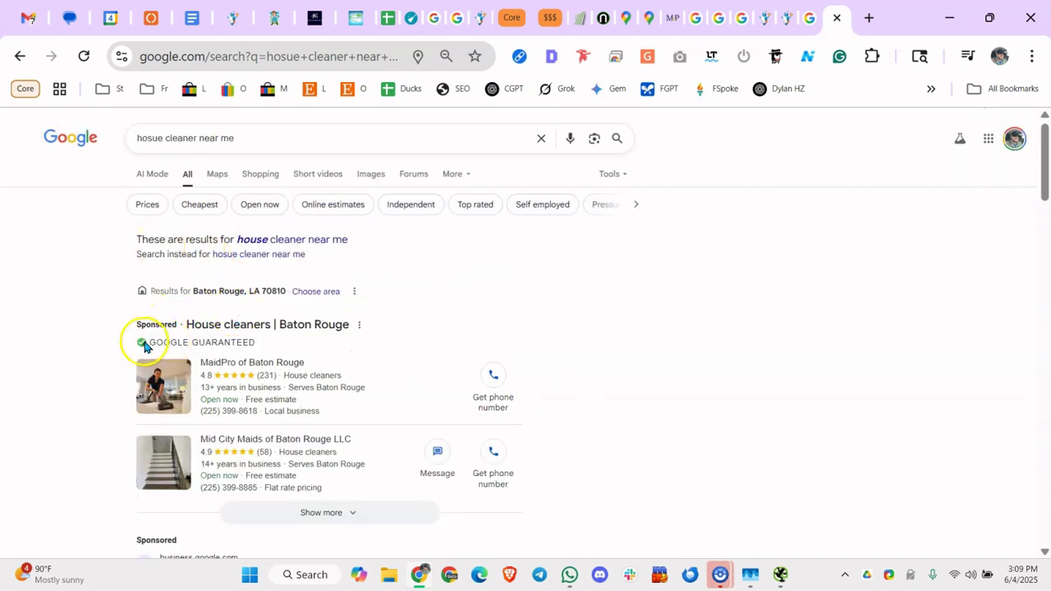
{"action": "left_click_drag", "start_coordinate": [147, 341], "coordinate": [254, 342]}
{"action": "left_click", "coordinate": [33, 243]}
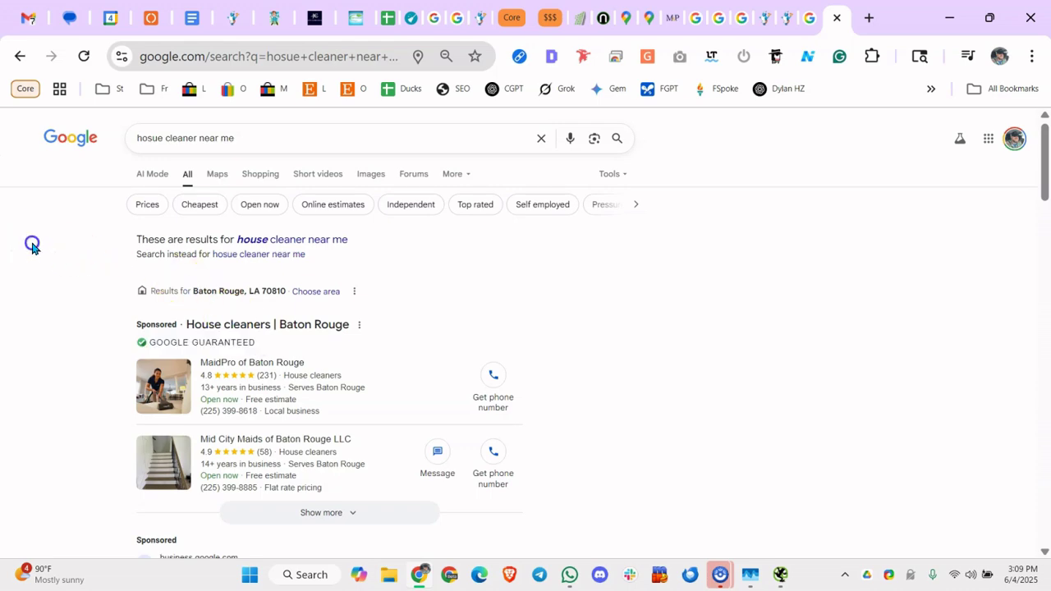
Compare the sponsored Google Guaranteed listings with the Businesses map results for MaidPro, MOLLY MAID and Geaux Maids of Baton Rouge
{"action": "scroll", "coordinate": [401, 429], "scroll_direction": "down", "scroll_amount": 4}
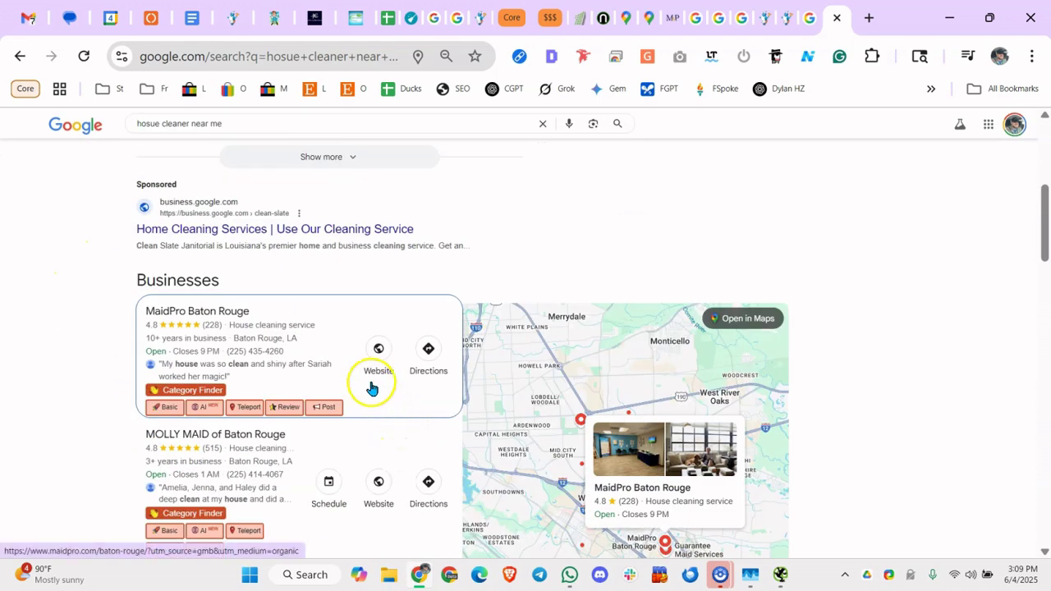
{"action": "scroll", "coordinate": [218, 265], "scroll_direction": "up", "scroll_amount": 3}
{"action": "scroll", "coordinate": [304, 380], "scroll_direction": "down", "scroll_amount": 5}
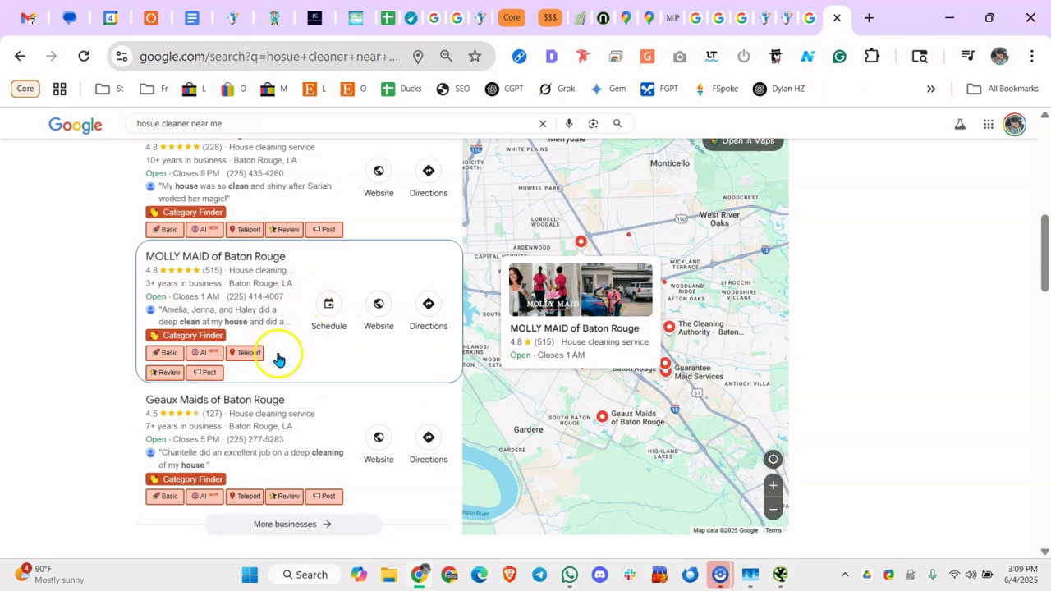
{"action": "scroll", "coordinate": [213, 365], "scroll_direction": "up", "scroll_amount": 2}
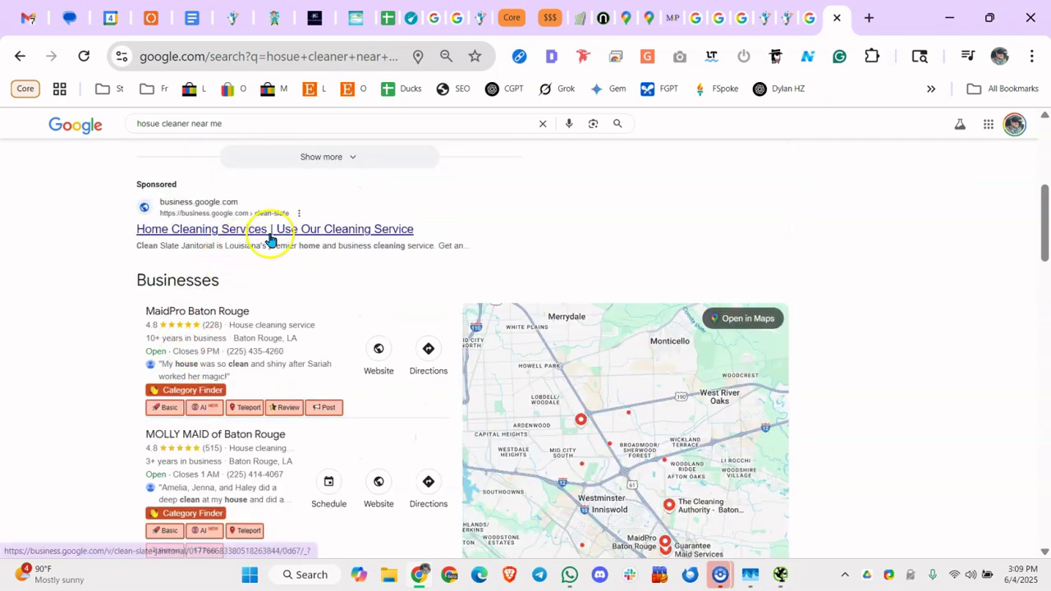
{"action": "scroll", "coordinate": [265, 247], "scroll_direction": "down", "scroll_amount": 1}
{"action": "scroll", "coordinate": [197, 219], "scroll_direction": "up", "scroll_amount": 5}
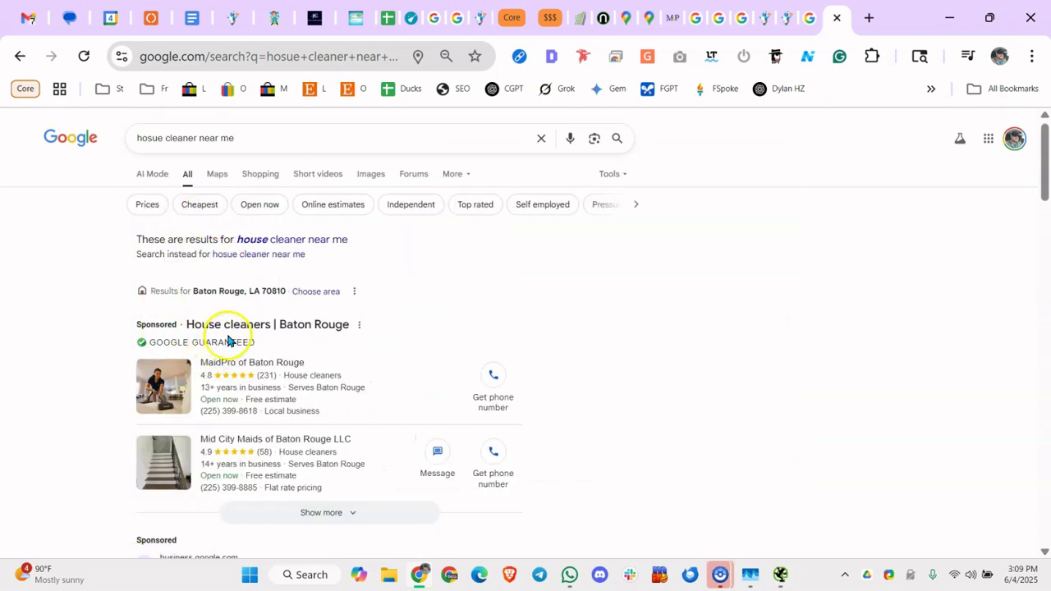
{"action": "scroll", "coordinate": [233, 332], "scroll_direction": "down", "scroll_amount": 5}
{"action": "scroll", "coordinate": [237, 330], "scroll_direction": "up", "scroll_amount": 1}
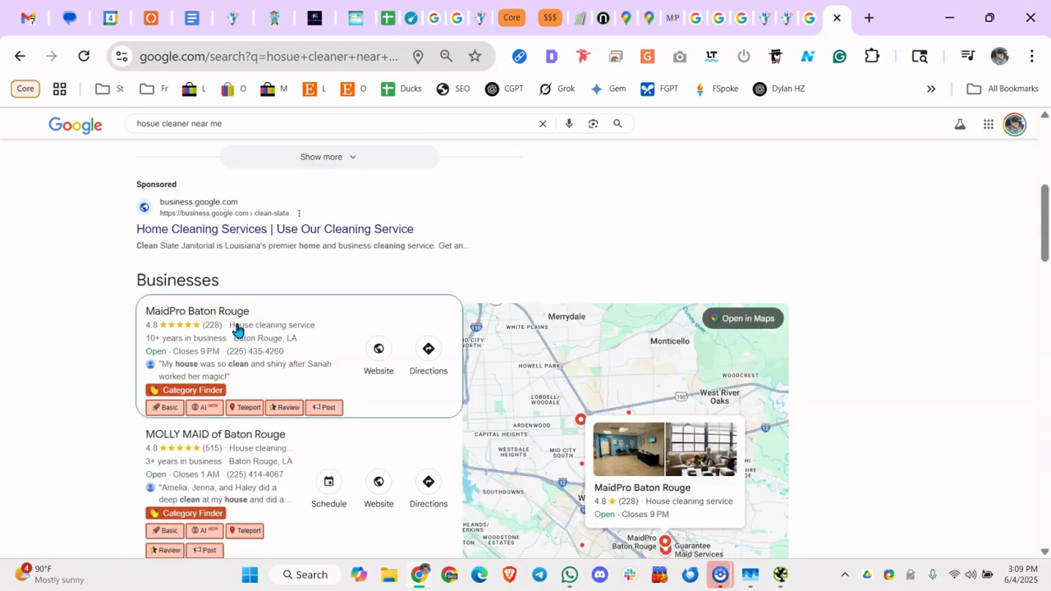
{"action": "scroll", "coordinate": [237, 321], "scroll_direction": "down", "scroll_amount": 1}
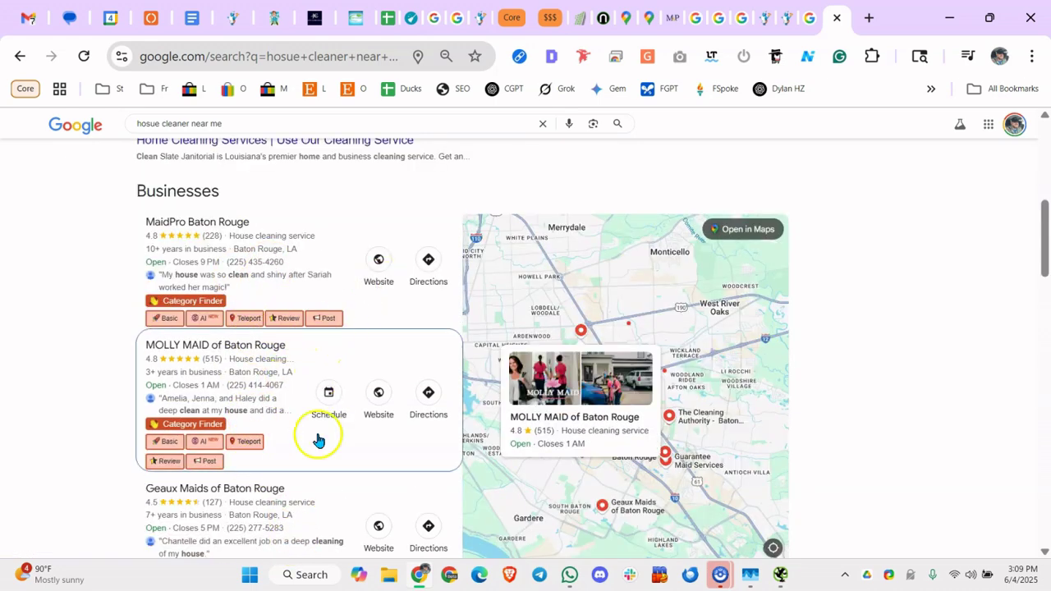
{"action": "scroll", "coordinate": [283, 303], "scroll_direction": "down", "scroll_amount": 1}
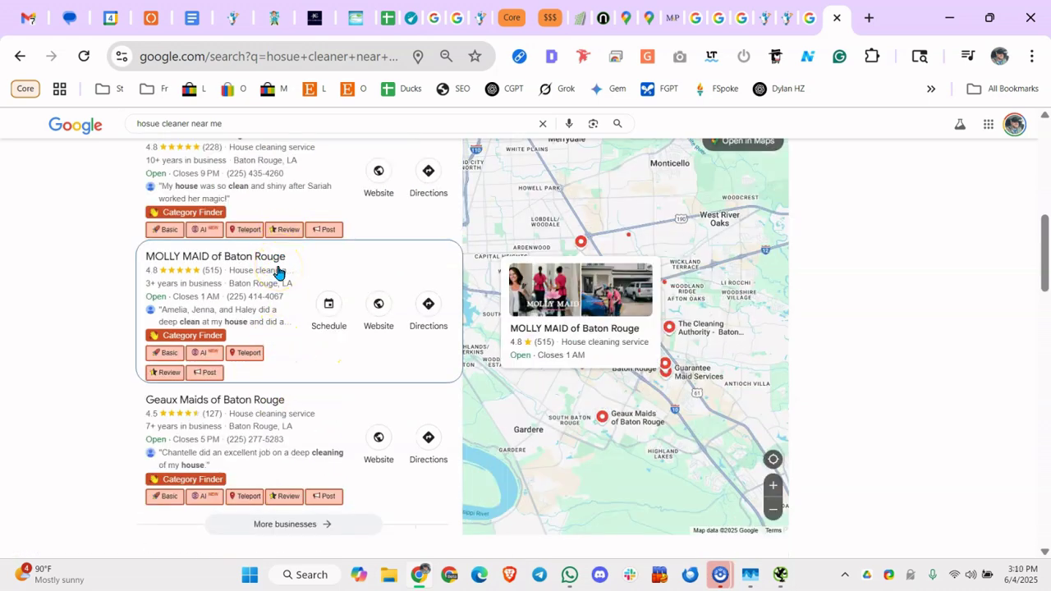
{"action": "scroll", "coordinate": [247, 478], "scroll_direction": "up", "scroll_amount": 1}
{"action": "scroll", "coordinate": [282, 504], "scroll_direction": "down", "scroll_amount": 2}
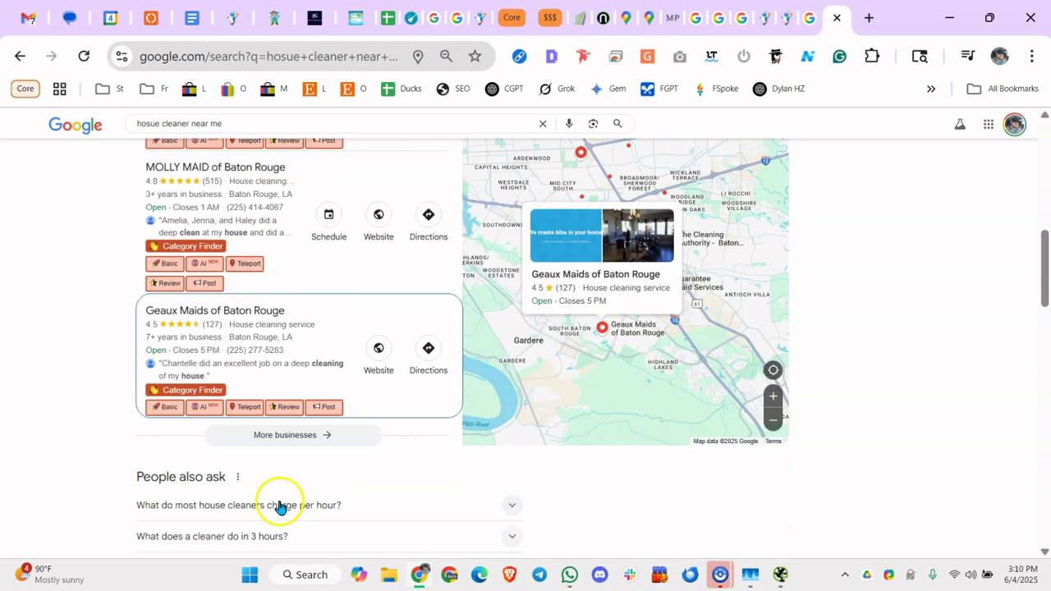
Open the full list of house cleaning businesses and browse its entries as far as Guarantee Maid Services
{"action": "left_click", "coordinate": [292, 442]}
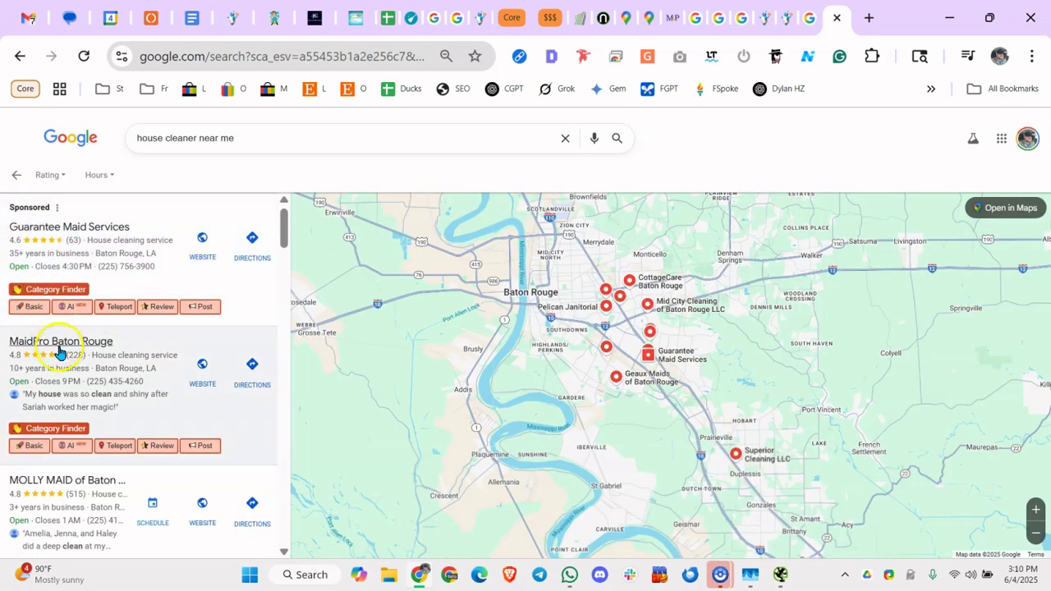
{"action": "scroll", "coordinate": [91, 244], "scroll_direction": "down", "scroll_amount": 1}
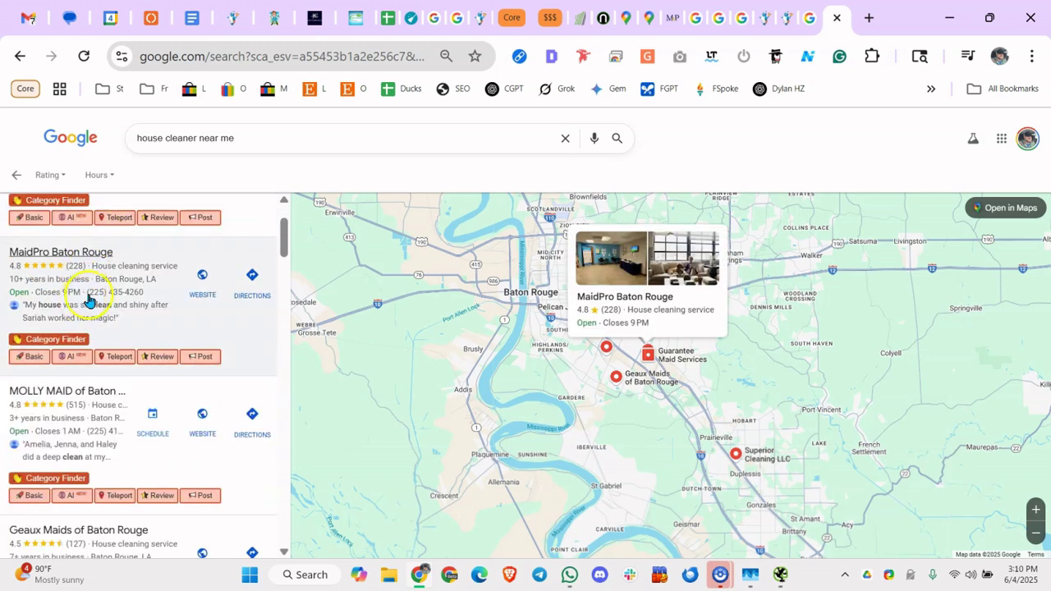
{"action": "scroll", "coordinate": [110, 407], "scroll_direction": "down", "scroll_amount": 2}
{"action": "scroll", "coordinate": [110, 433], "scroll_direction": "down", "scroll_amount": 4}
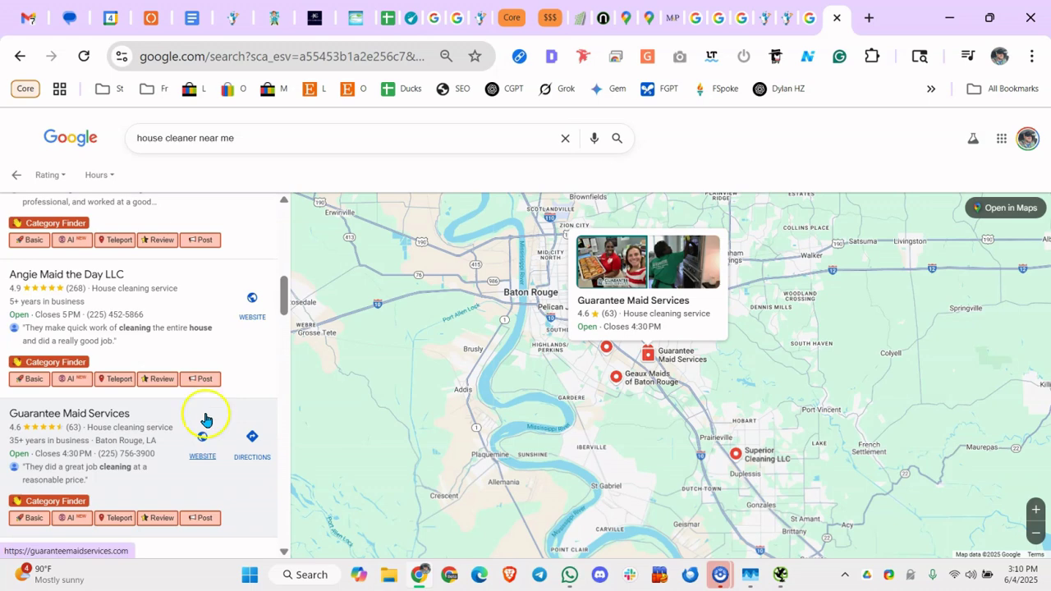
Return to the audit spreadsheet and review the domain age and backlink profile items
{"action": "left_click", "coordinate": [384, 18]}
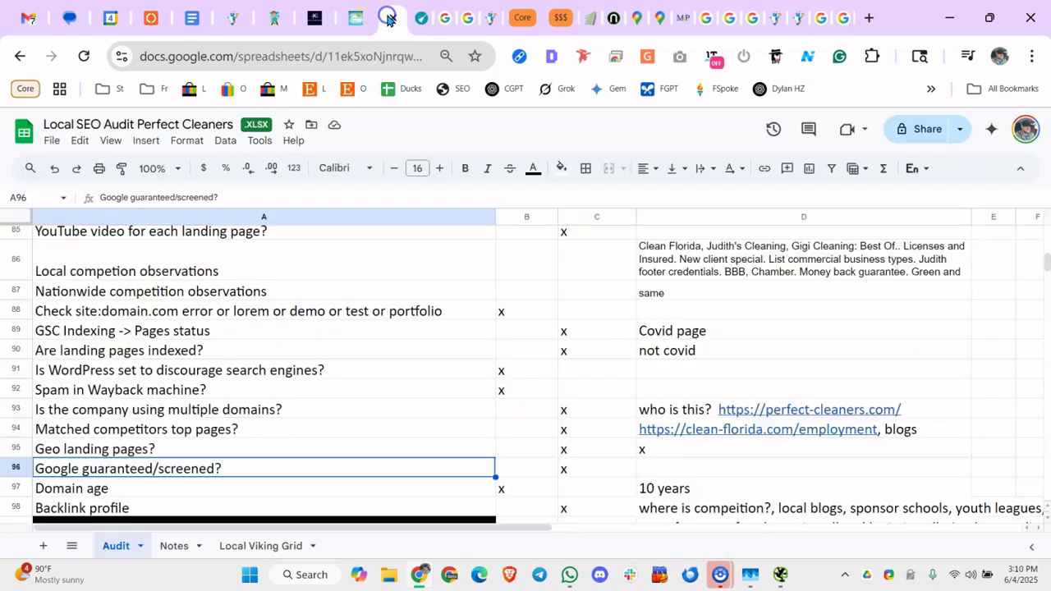
{"action": "left_click", "coordinate": [312, 351]}
{"action": "scroll", "coordinate": [243, 399], "scroll_direction": "down", "scroll_amount": 2}
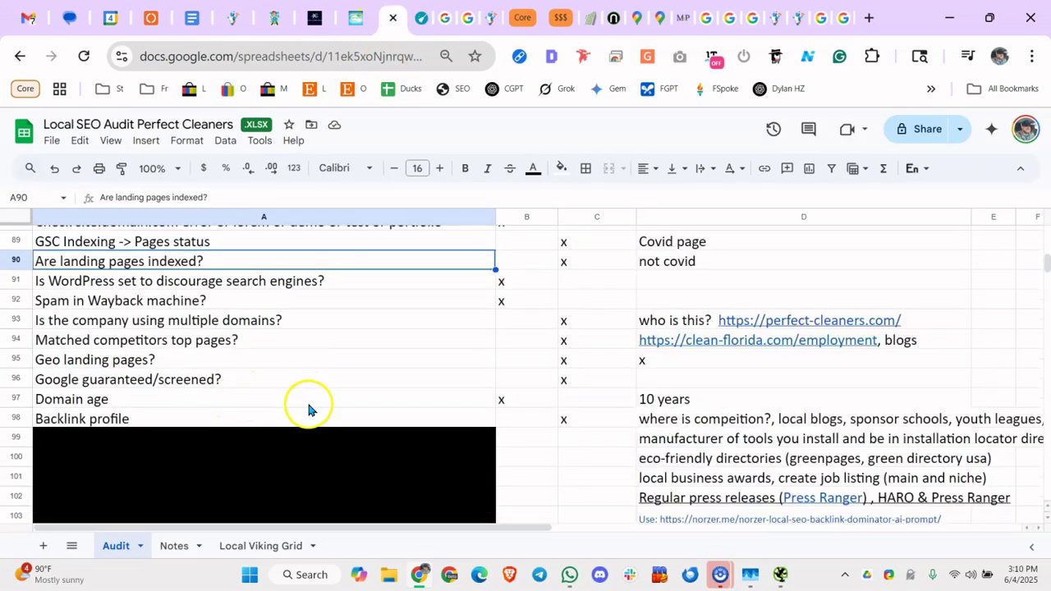
{"action": "left_click", "coordinate": [309, 402]}
{"action": "left_click", "coordinate": [224, 419]}
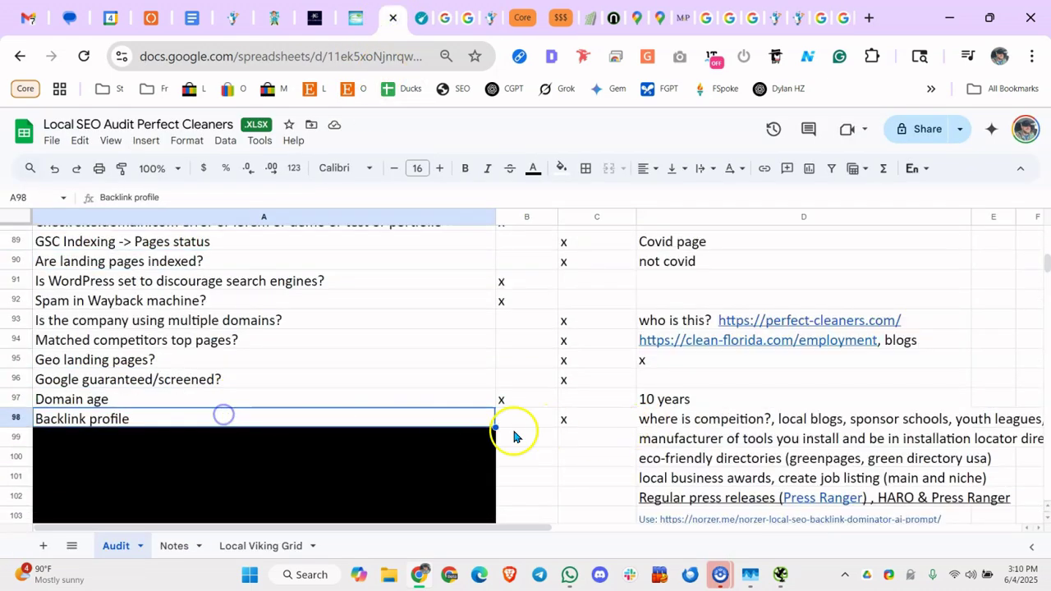
Read the backlink profile notes on local blogs and sponsorships, manufacturer directories, eco-friendly directories, local business awards and regular press releases
{"action": "left_click", "coordinate": [662, 428]}
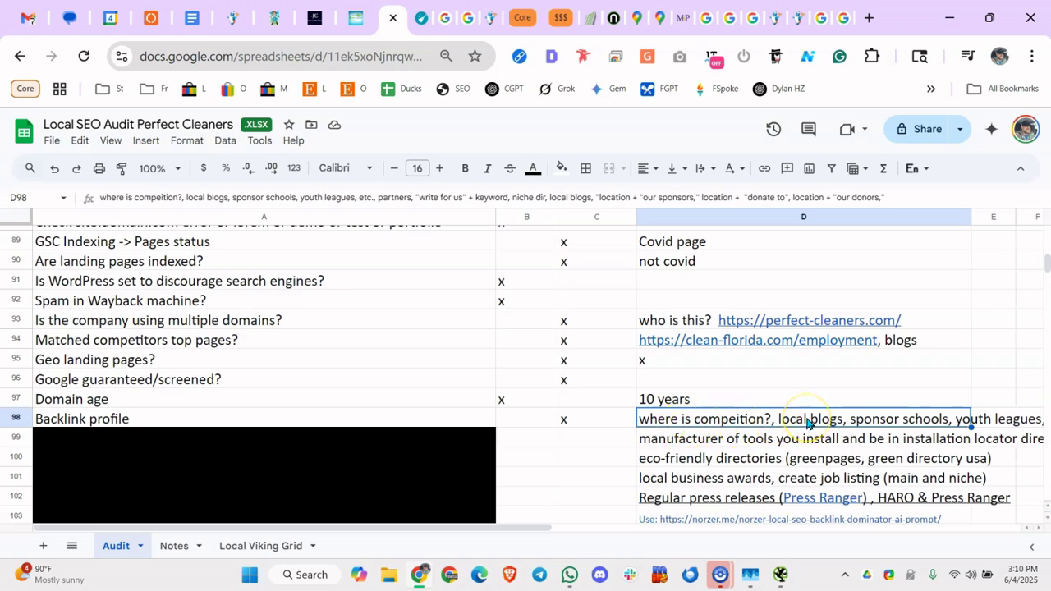
{"action": "left_click", "coordinate": [725, 446]}
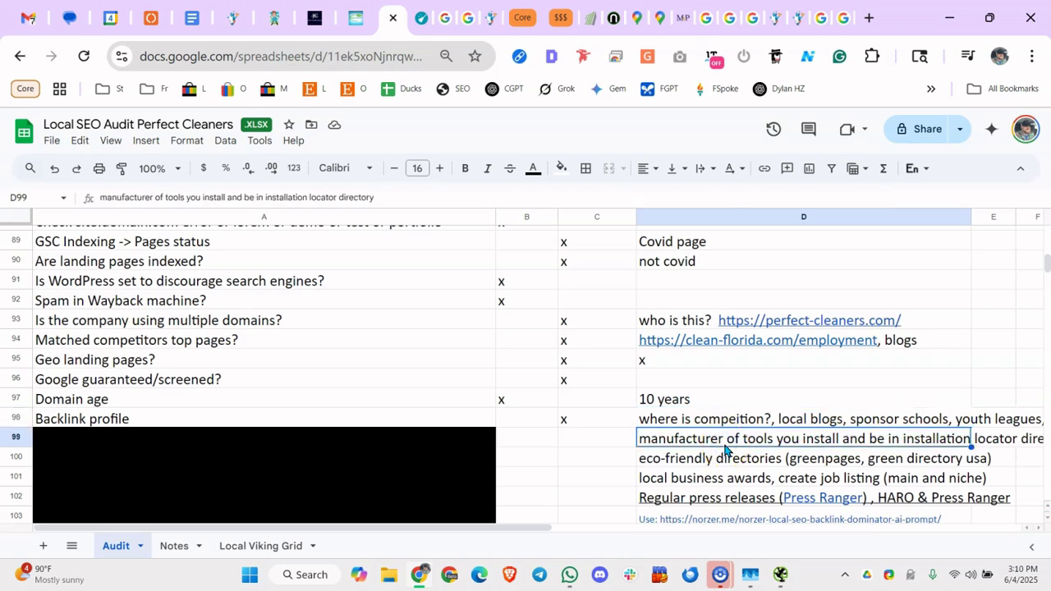
{"action": "left_click", "coordinate": [728, 453]}
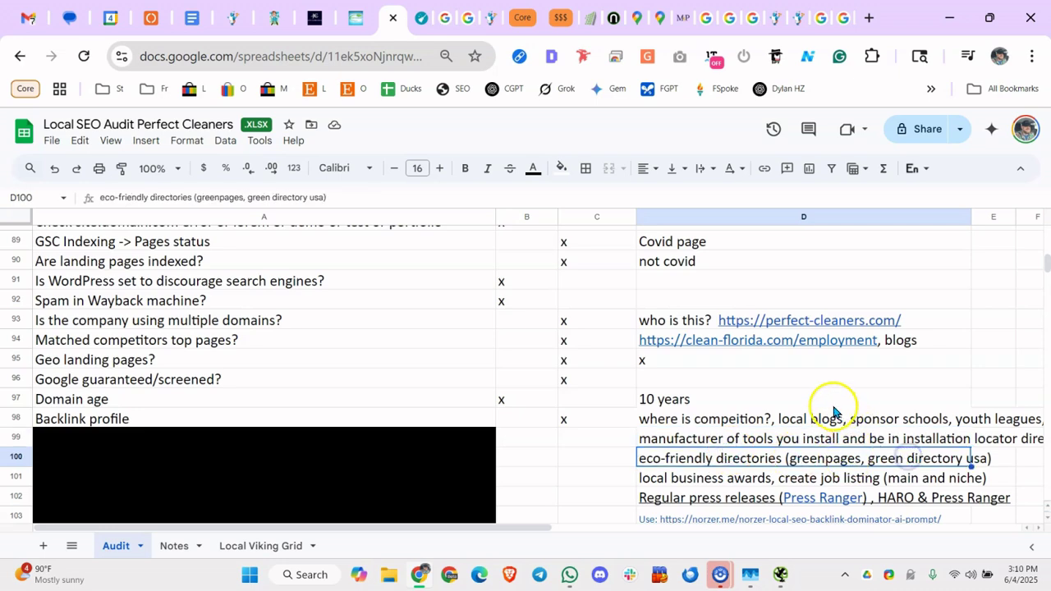
{"action": "scroll", "coordinate": [826, 406], "scroll_direction": "down", "scroll_amount": 1}
{"action": "left_click", "coordinate": [706, 397]}
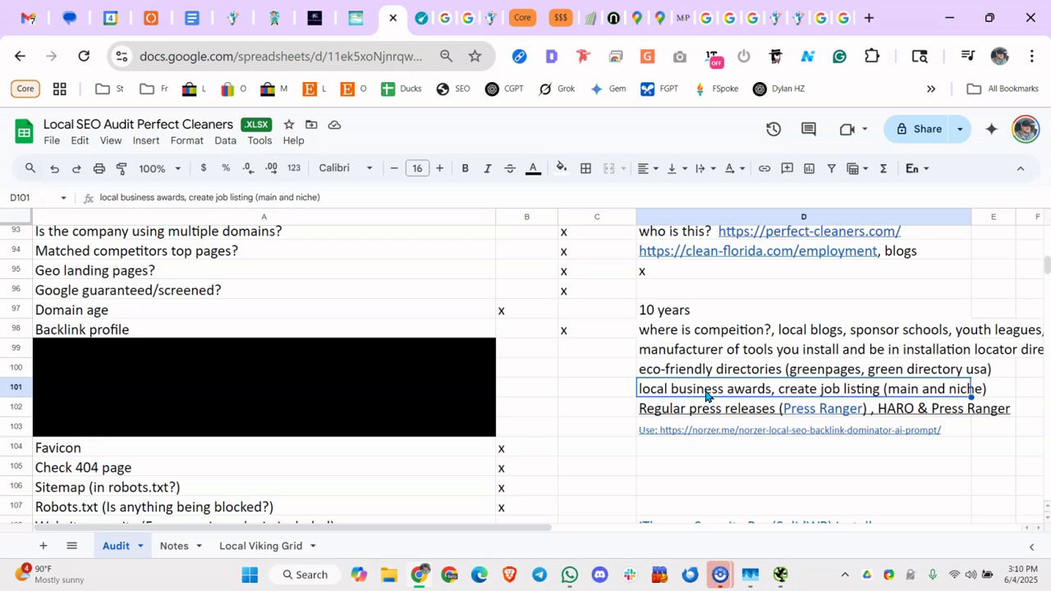
{"action": "left_click", "coordinate": [703, 409]}
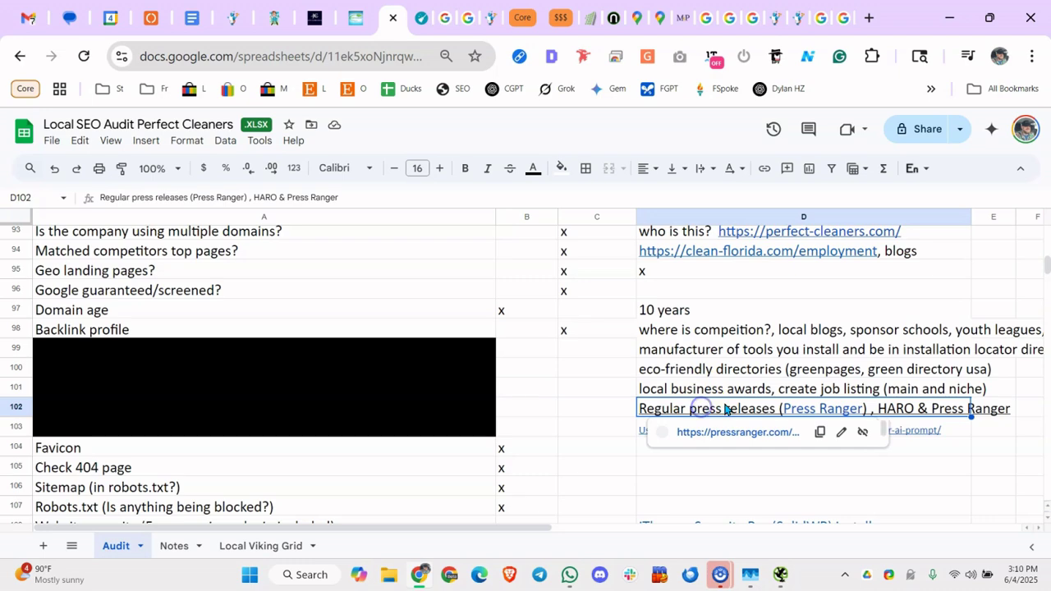
{"action": "left_click", "coordinate": [711, 334]}
Review the favicon, 404 page, sitemap and robots.txt items of the audit checklist
{"action": "scroll", "coordinate": [523, 383], "scroll_direction": "down", "scroll_amount": 1}
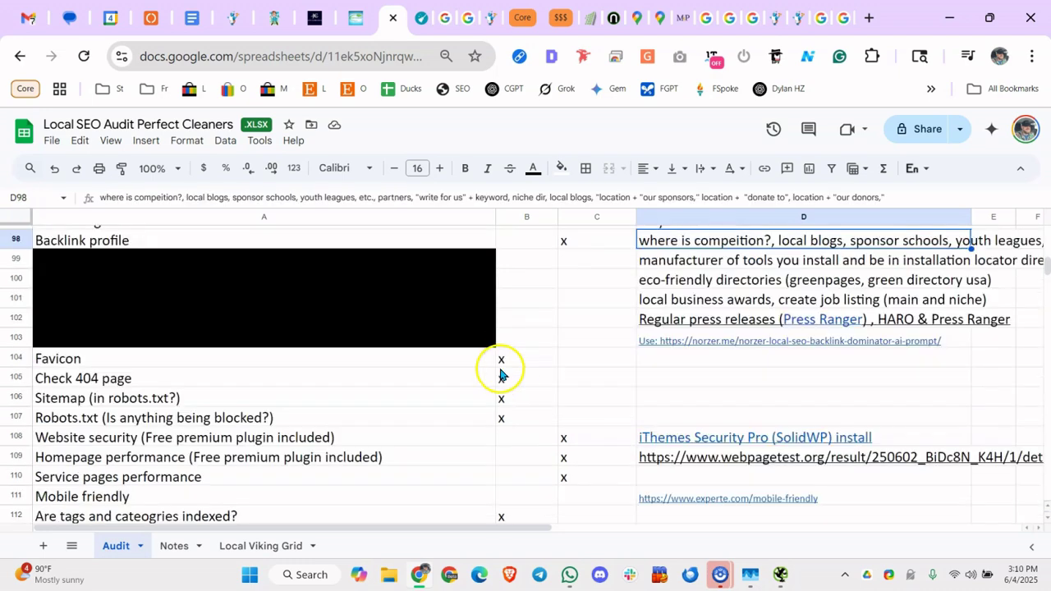
{"action": "left_click", "coordinate": [276, 361]}
{"action": "left_click", "coordinate": [429, 421]}
{"action": "scroll", "coordinate": [434, 424], "scroll_direction": "down", "scroll_amount": 1}
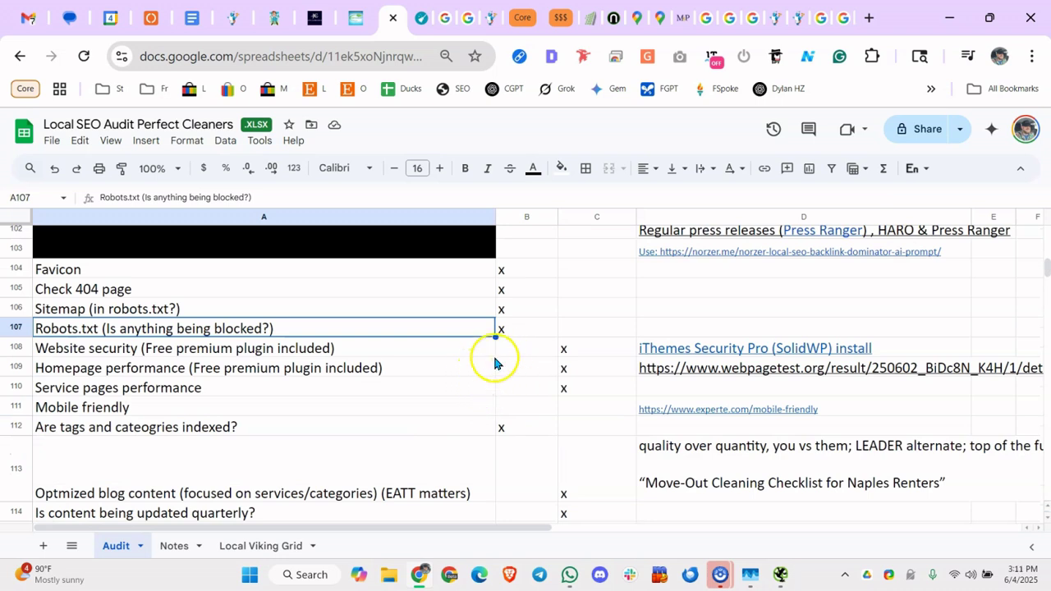
Open the WebPageTest result linked in the homepage performance row and examine its page performance metrics, especially TBT
{"action": "left_click", "coordinate": [409, 348]}
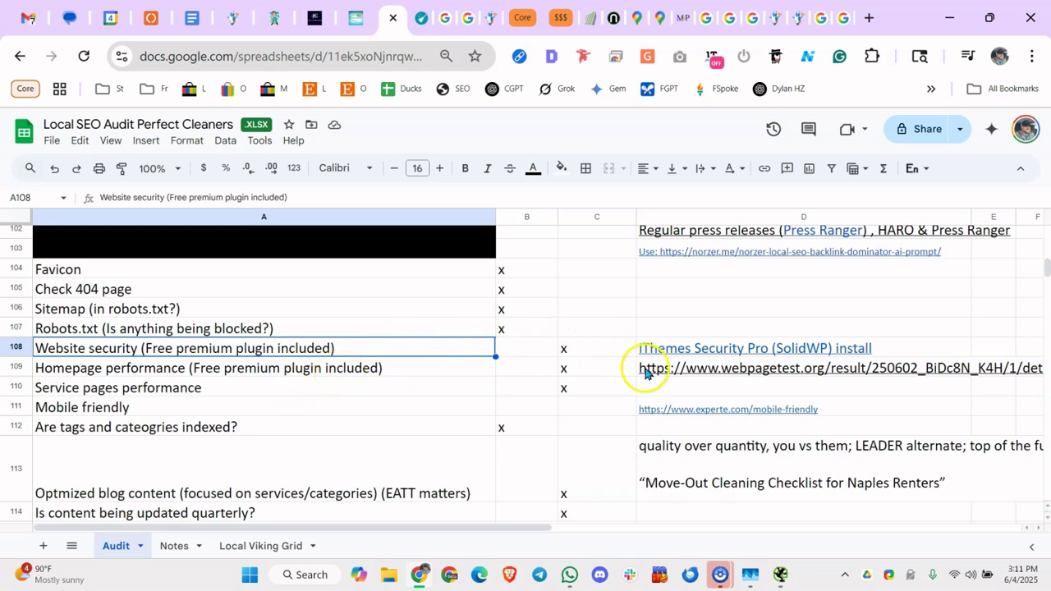
{"action": "left_click", "coordinate": [689, 371]}
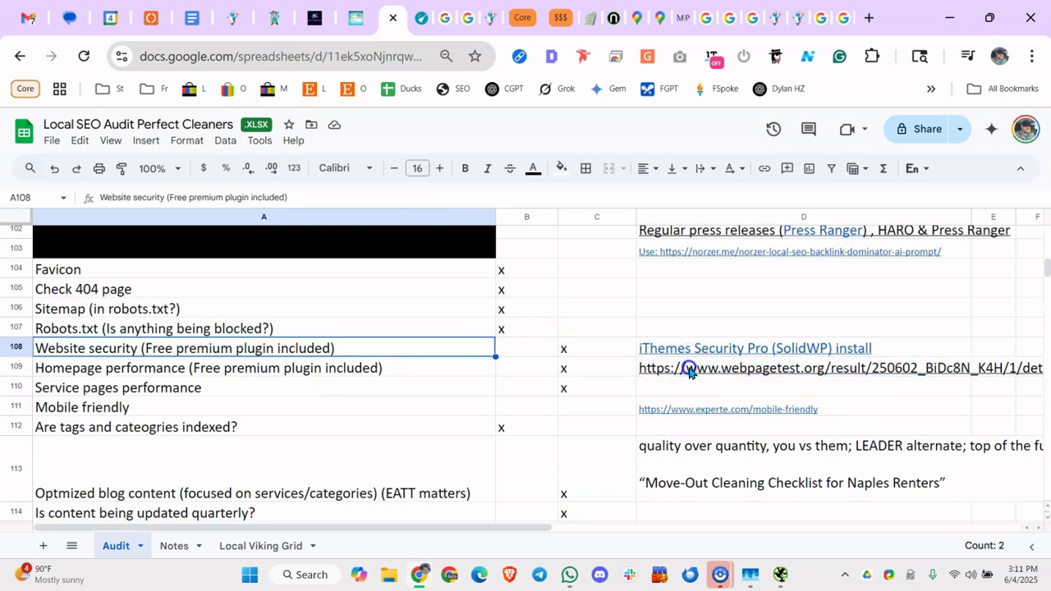
{"action": "left_click", "coordinate": [693, 394]}
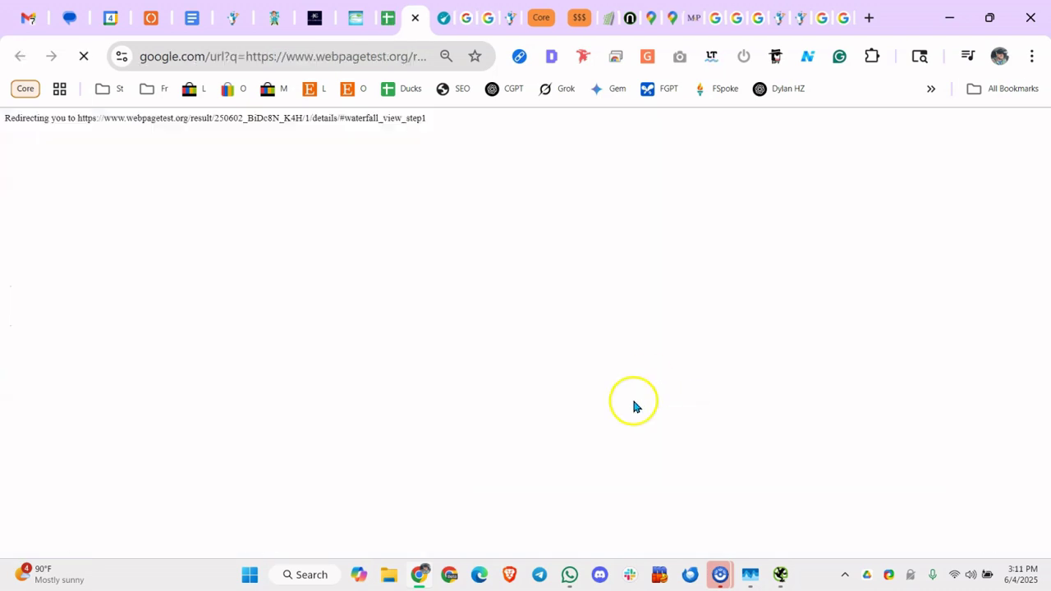
{"action": "scroll", "coordinate": [465, 324], "scroll_direction": "down", "scroll_amount": 5}
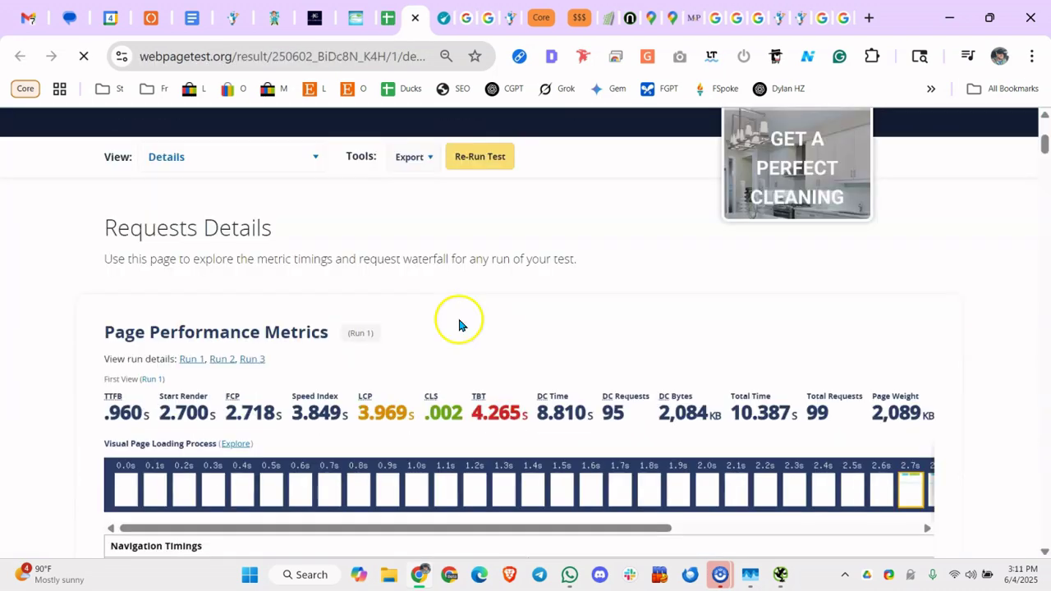
{"action": "double_click", "coordinate": [488, 236]}
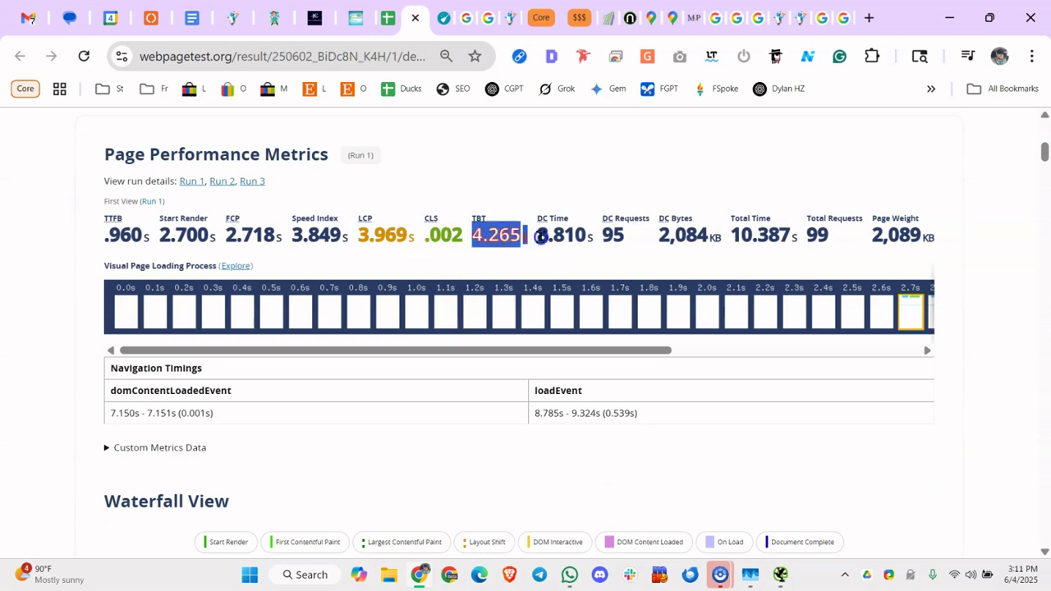
{"action": "left_click", "coordinate": [490, 243]}
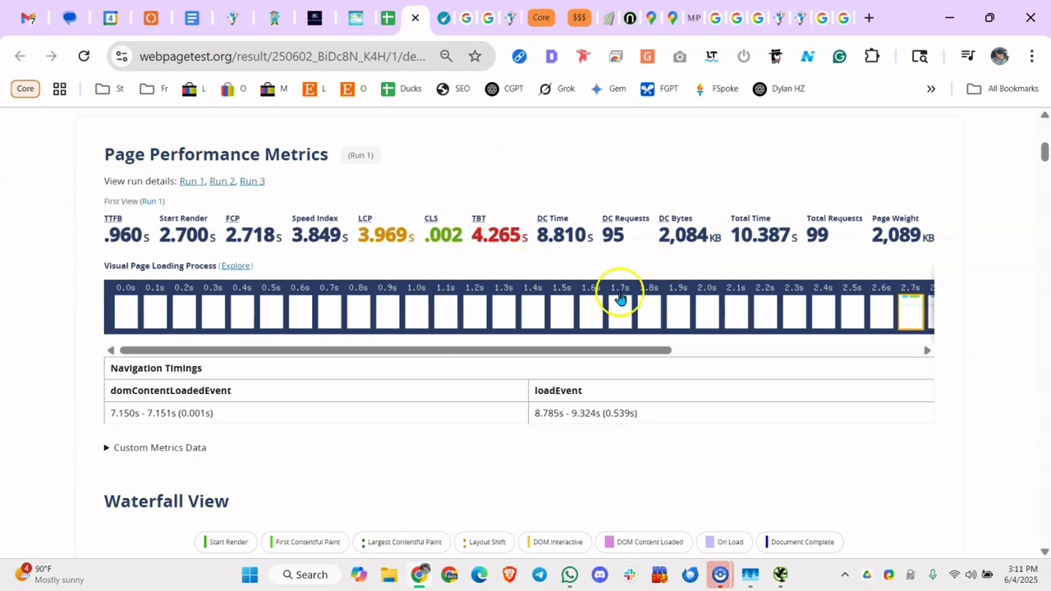
{"action": "key", "text": "ctrl+minus"}
{"action": "key", "text": "ctrl+plus"}
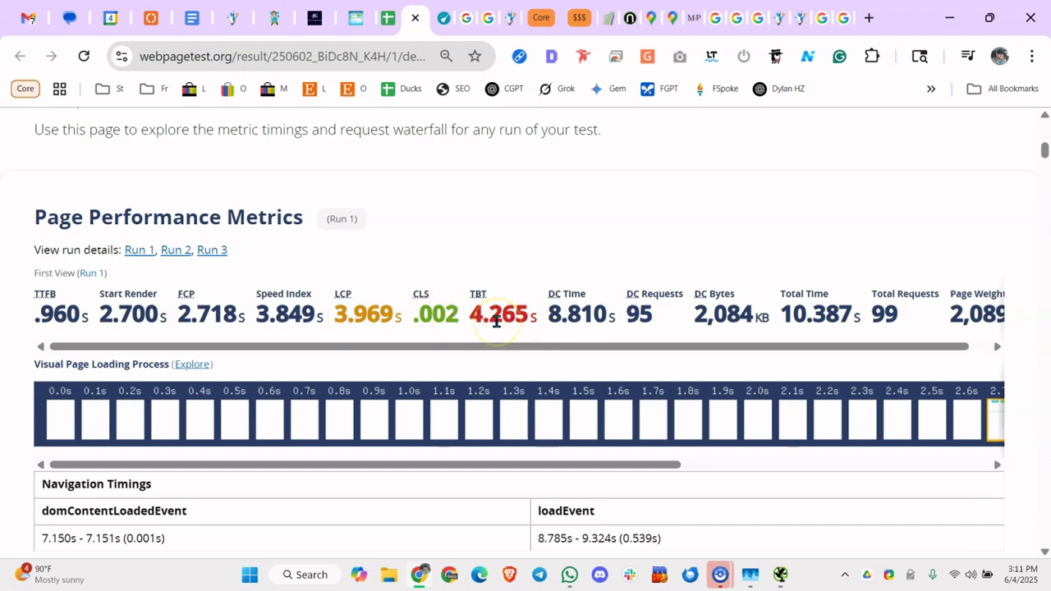
Examine the waterfall view of the homepage's requests from the first entry through the last
{"action": "scroll", "coordinate": [495, 321], "scroll_direction": "down", "scroll_amount": 15}
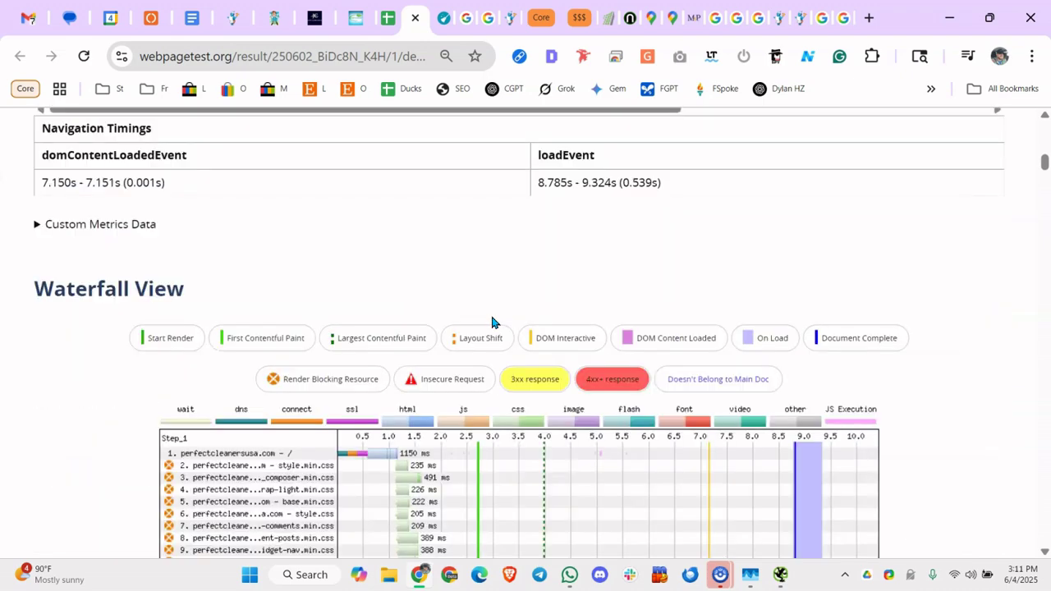
{"action": "scroll", "coordinate": [486, 332], "scroll_direction": "down", "scroll_amount": 3}
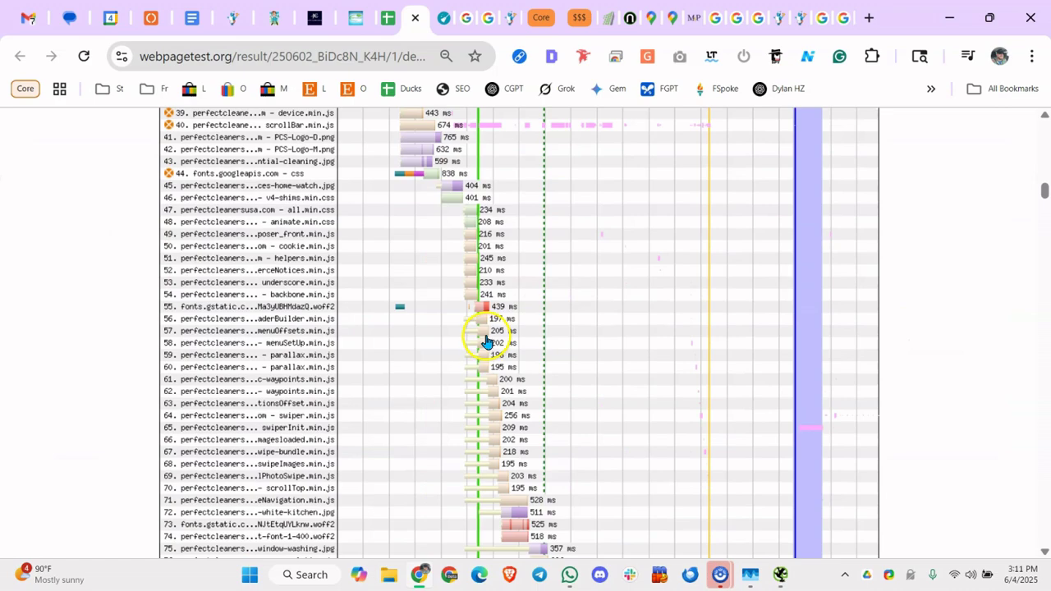
{"action": "key", "text": "ctrl+minus"}
{"action": "scroll", "coordinate": [322, 269], "scroll_direction": "down", "scroll_amount": 4}
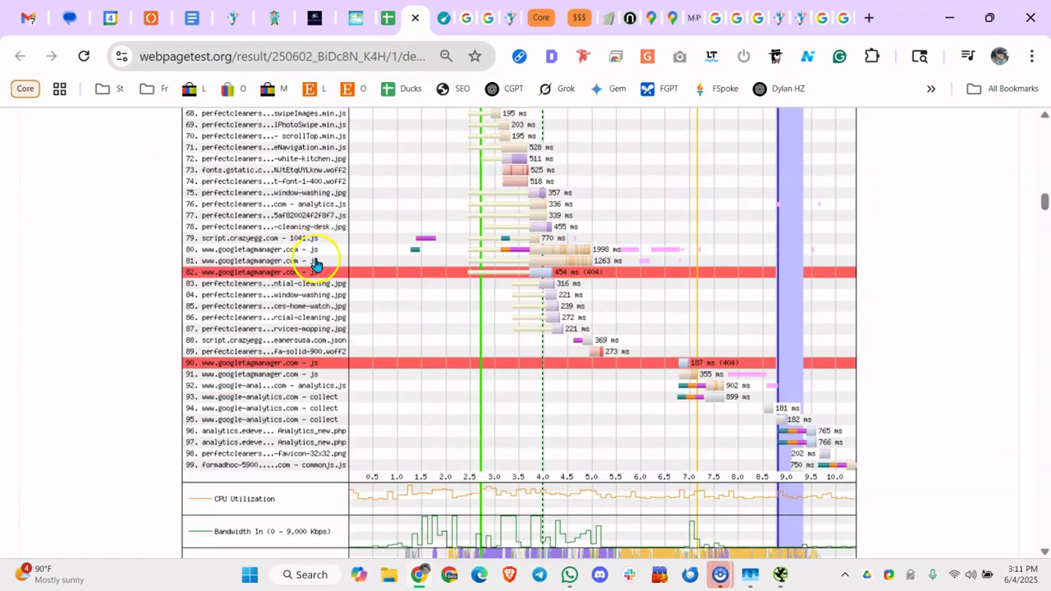
{"action": "scroll", "coordinate": [368, 369], "scroll_direction": "up", "scroll_amount": 20}
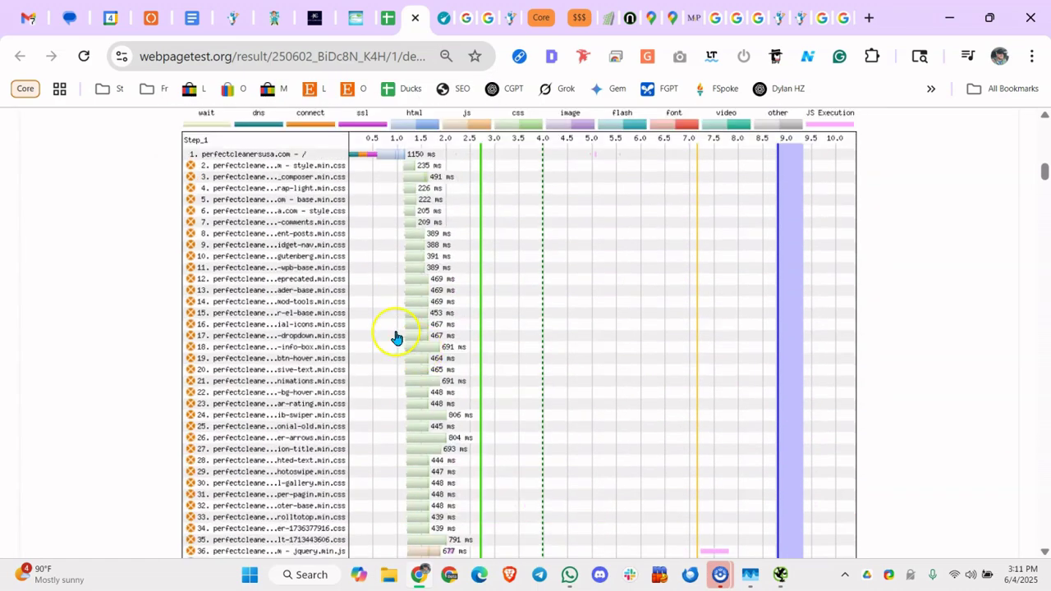
{"action": "scroll", "coordinate": [410, 321], "scroll_direction": "up", "scroll_amount": 3}
{"action": "scroll", "coordinate": [492, 312], "scroll_direction": "down", "scroll_amount": 3}
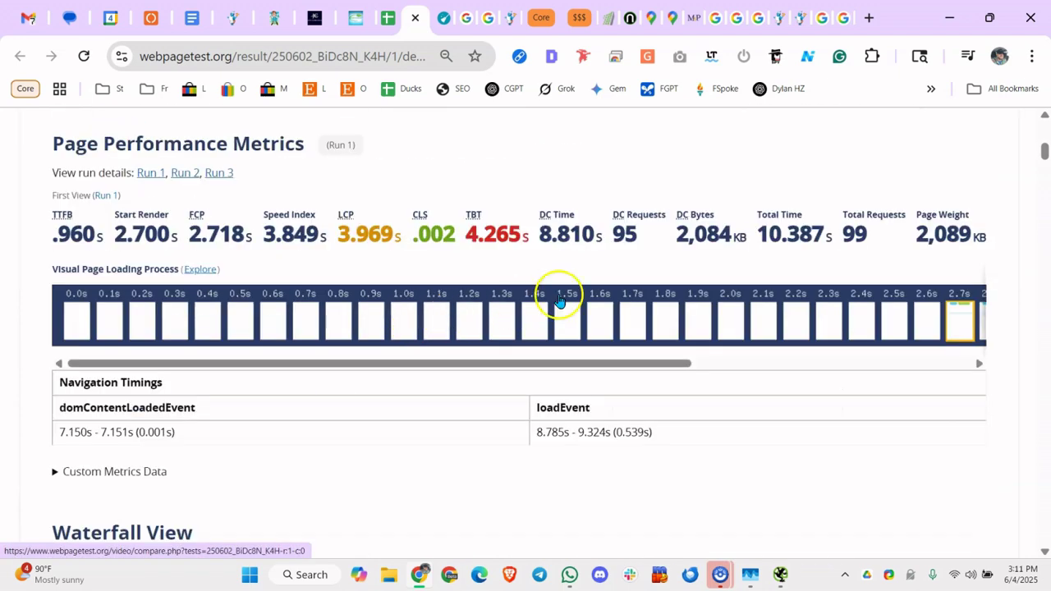
Check the visual page loading filmstrip up to 3.6 s, along with the page weight, LCP, CLS and TBT metrics
{"action": "left_click_drag", "start_coordinate": [613, 363], "coordinate": [800, 367]}
{"action": "left_click_drag", "start_coordinate": [936, 235], "coordinate": [989, 234]}
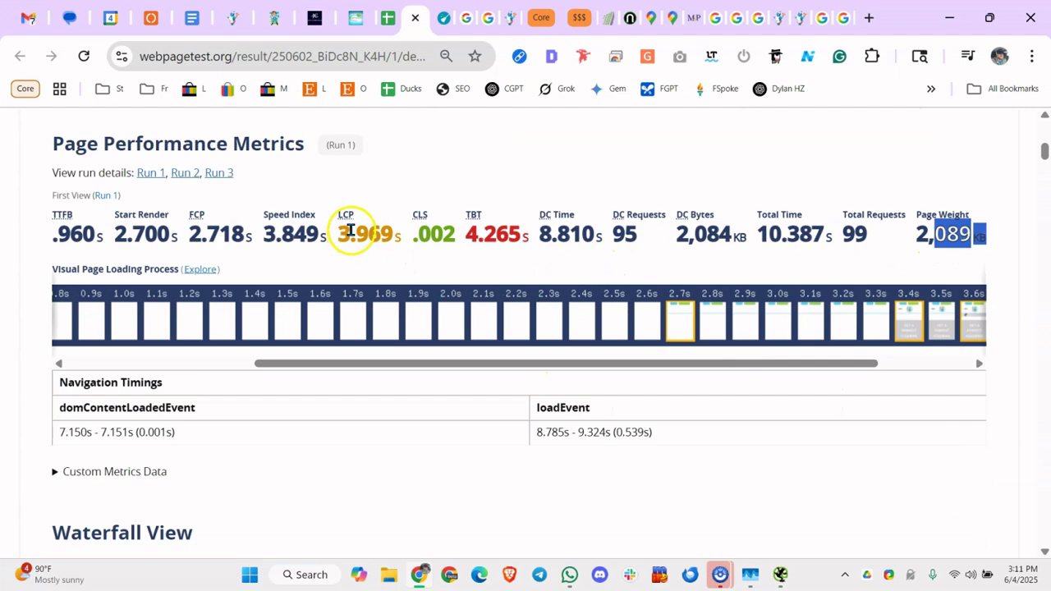
{"action": "left_click_drag", "start_coordinate": [357, 235], "coordinate": [522, 243]}
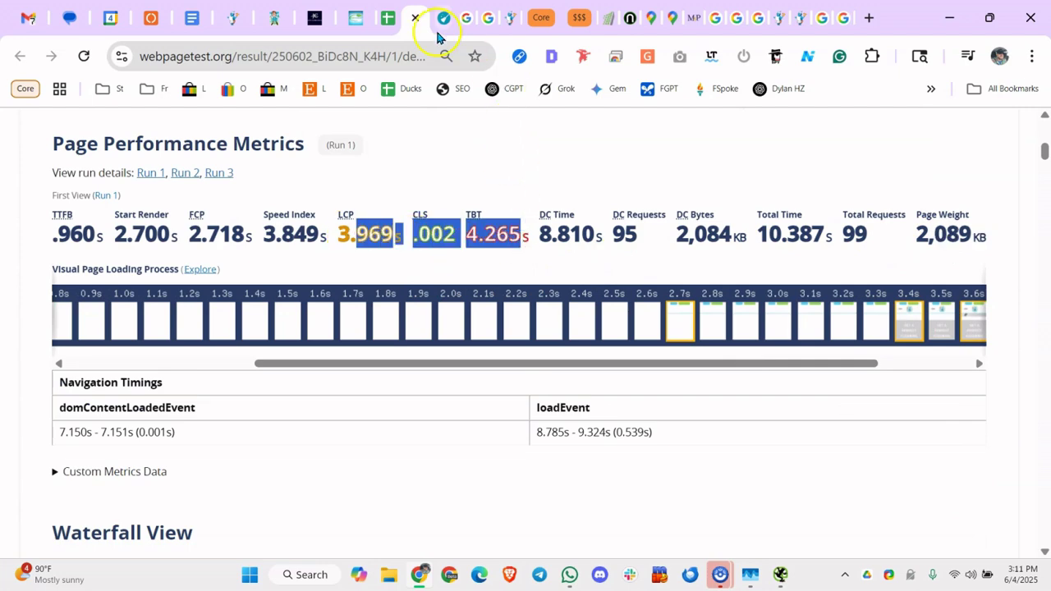
Return to the audit spreadsheet and review the homepage performance, service pages performance and tags and categories indexing items
{"action": "left_click", "coordinate": [399, 22]}
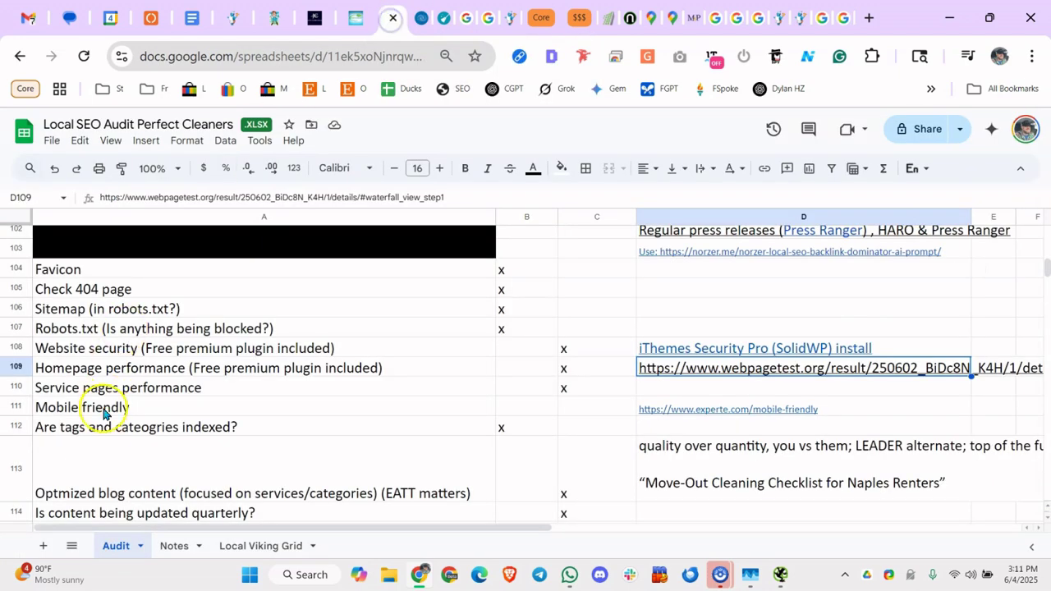
{"action": "left_click", "coordinate": [231, 366]}
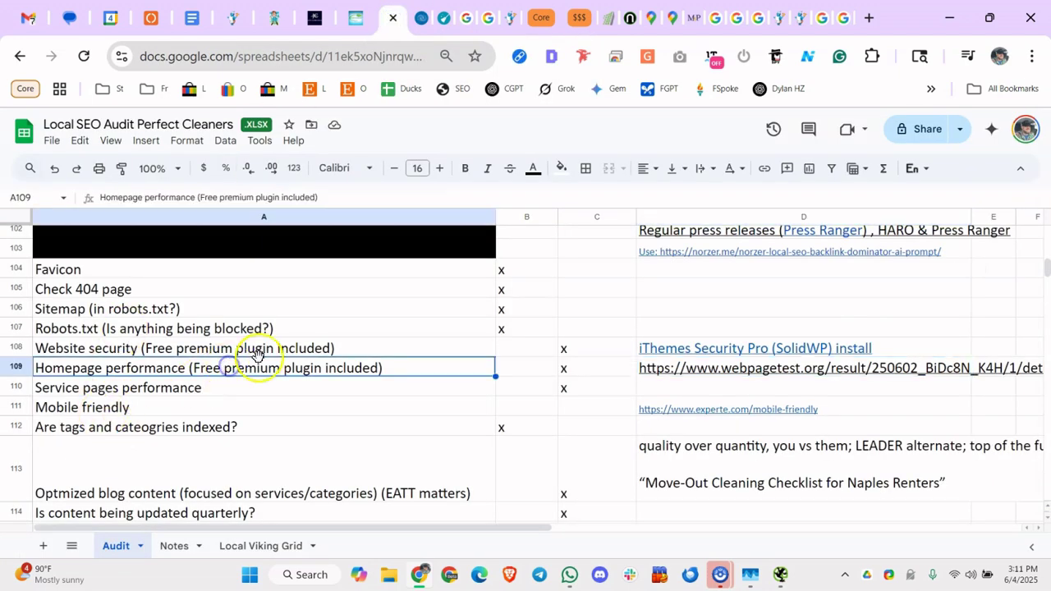
{"action": "scroll", "coordinate": [321, 344], "scroll_direction": "down", "scroll_amount": 2}
{"action": "left_click", "coordinate": [329, 340]}
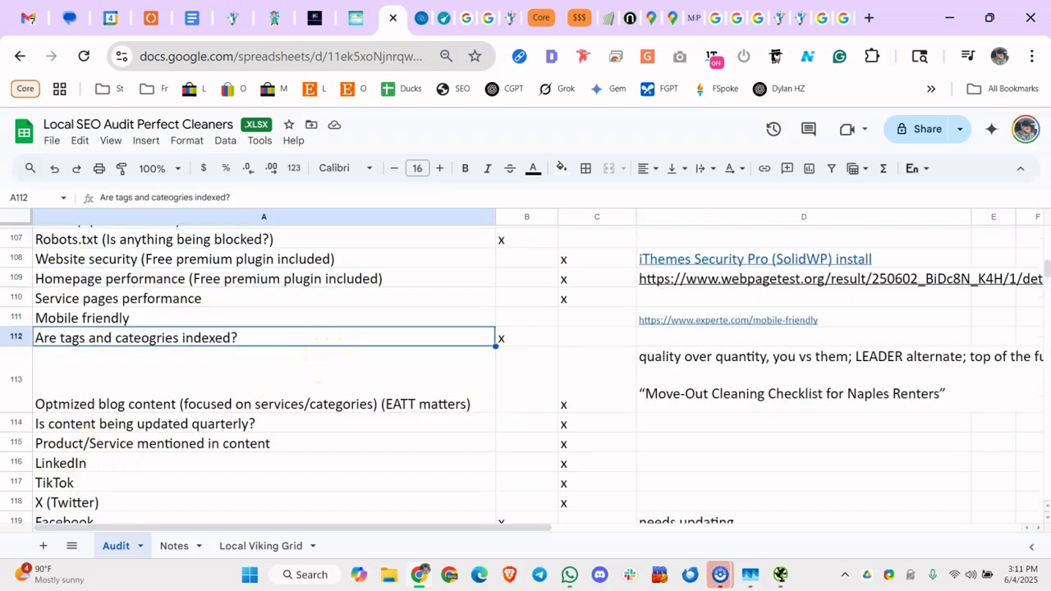
{"action": "left_click", "coordinate": [347, 300]}
{"action": "left_click", "coordinate": [701, 324]}
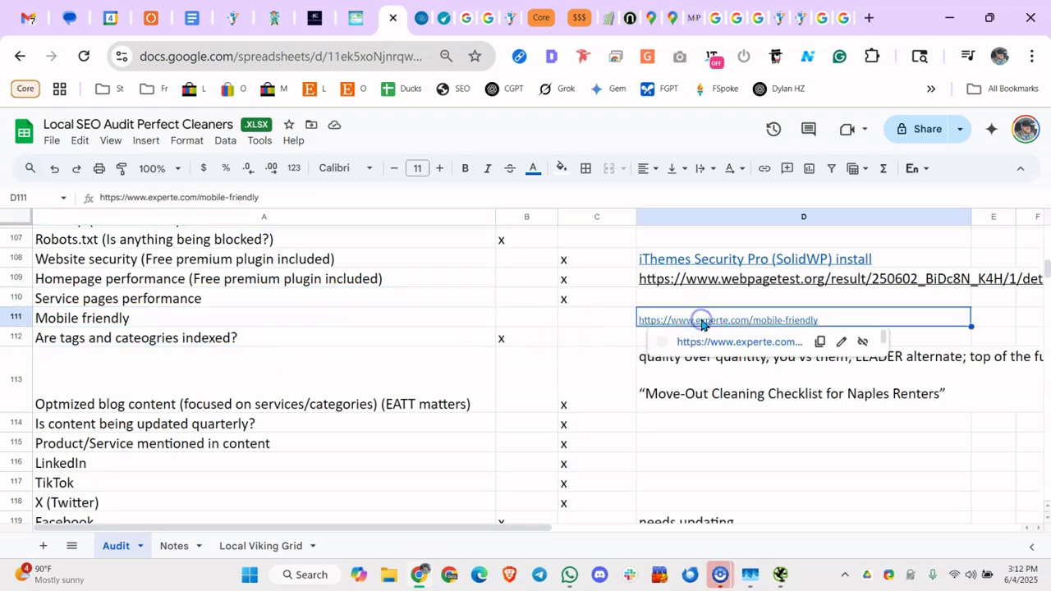
{"action": "left_click", "coordinate": [233, 18]}
{"action": "left_click", "coordinate": [215, 56]}
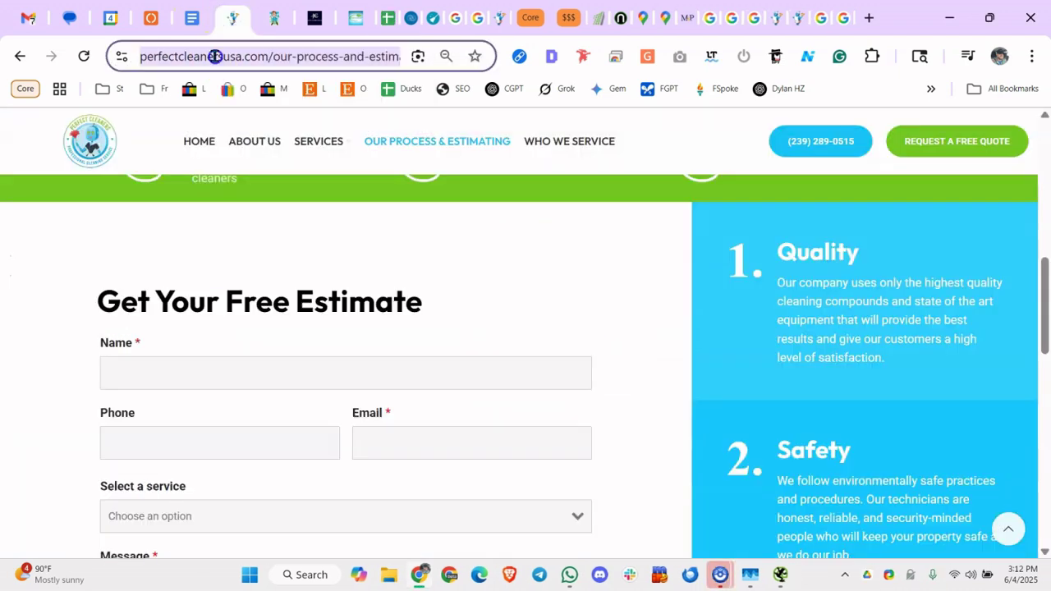
{"action": "left_click", "coordinate": [253, 55]}
{"action": "left_click_drag", "start_coordinate": [314, 56], "coordinate": [100, 63]}
{"action": "key", "text": "ctrl+c"}
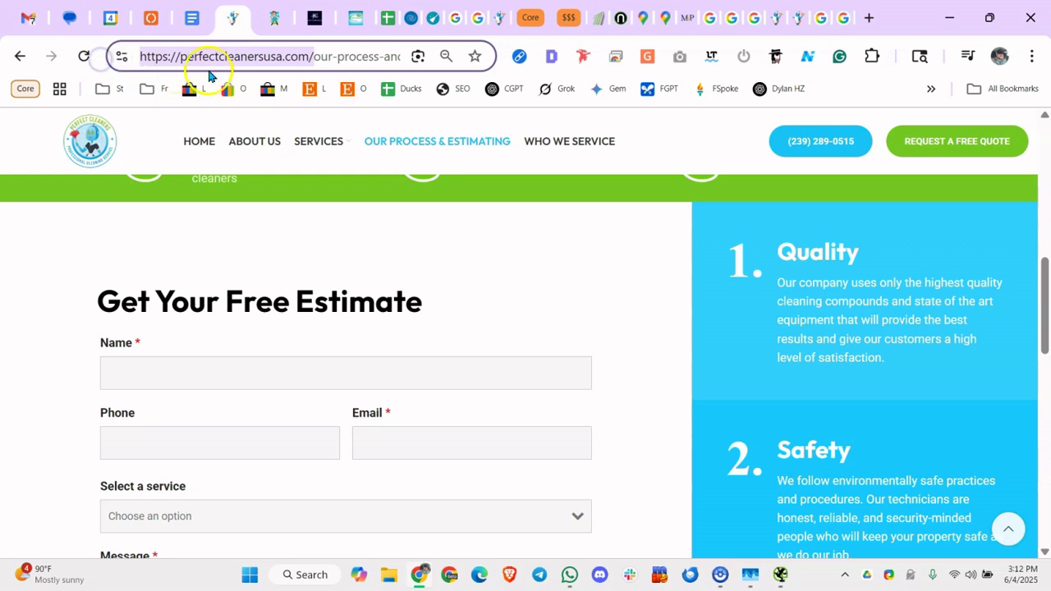
Open the experte.com mobile-friendly test linked in the audit spreadsheet's Mobile friendly row
{"action": "left_click", "coordinate": [361, 19]}
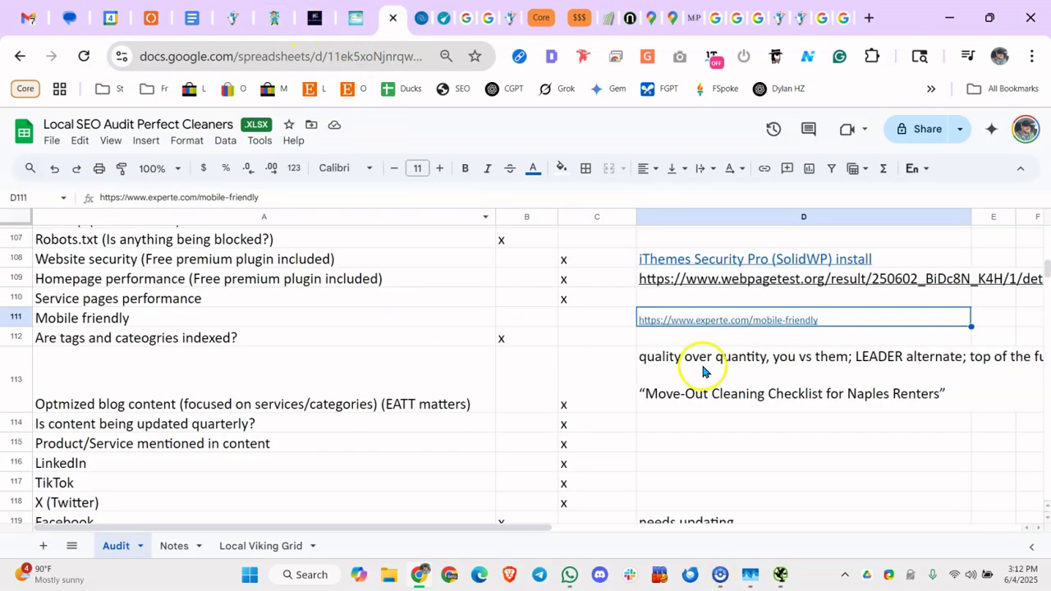
{"action": "double_click", "coordinate": [716, 321]}
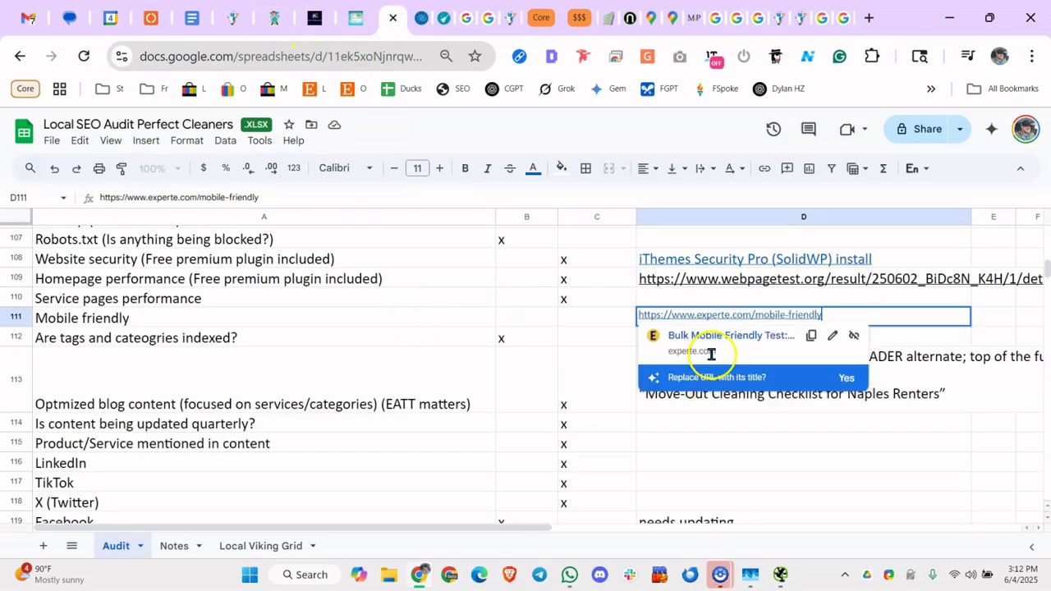
{"action": "left_click", "coordinate": [702, 338]}
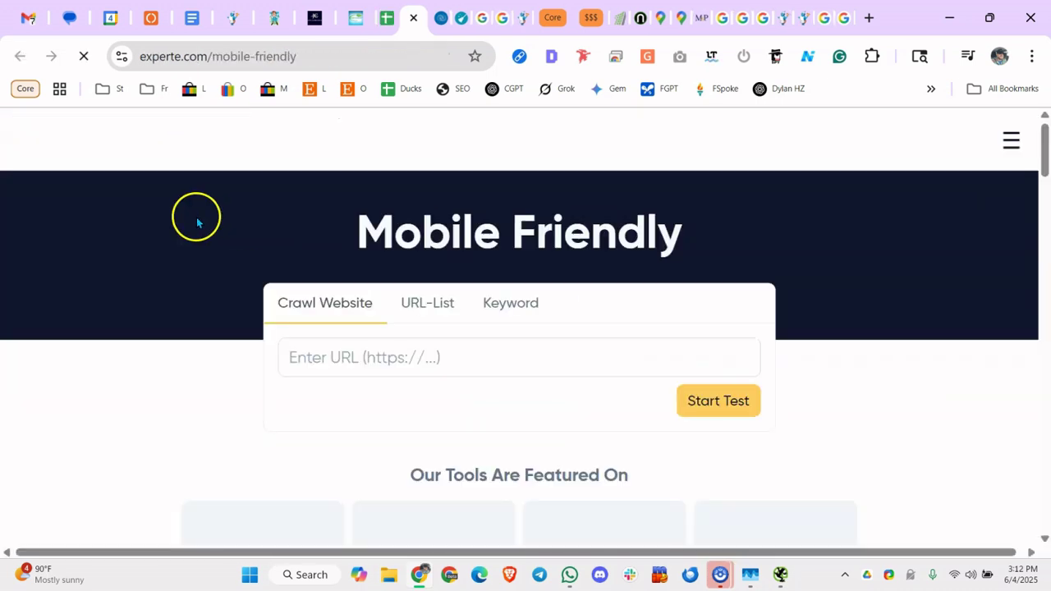
{"action": "left_click", "coordinate": [387, 358]}
{"action": "key", "text": "ctrl+v"}
{"action": "double_click", "coordinate": [385, 357]}
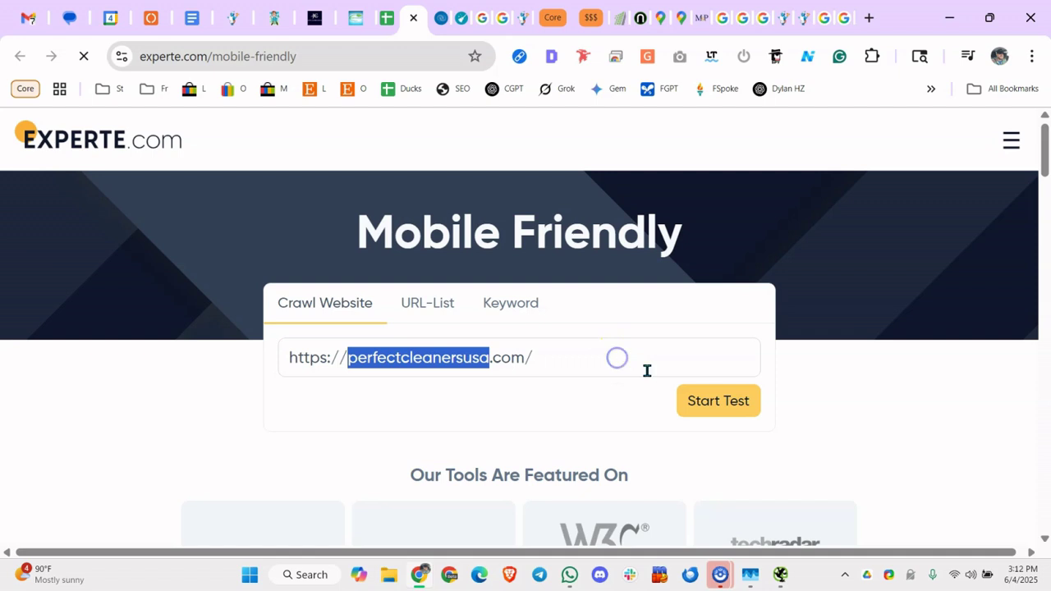
{"action": "key", "text": "ctrl+v"}
{"action": "left_click", "coordinate": [556, 357]}
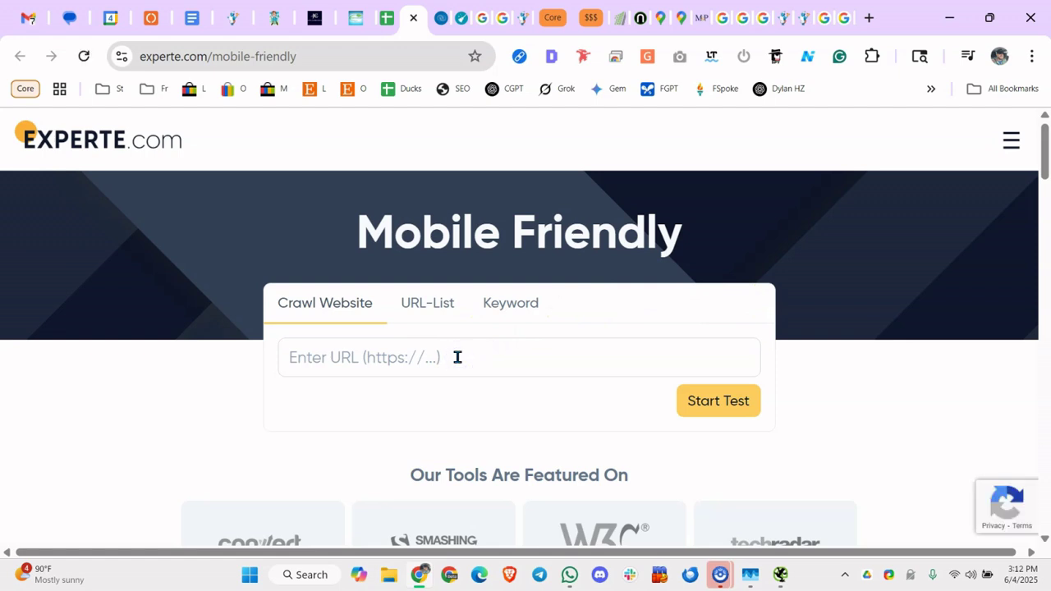
{"action": "key", "text": "ctrl+v"}
{"action": "left_click", "coordinate": [702, 402]}
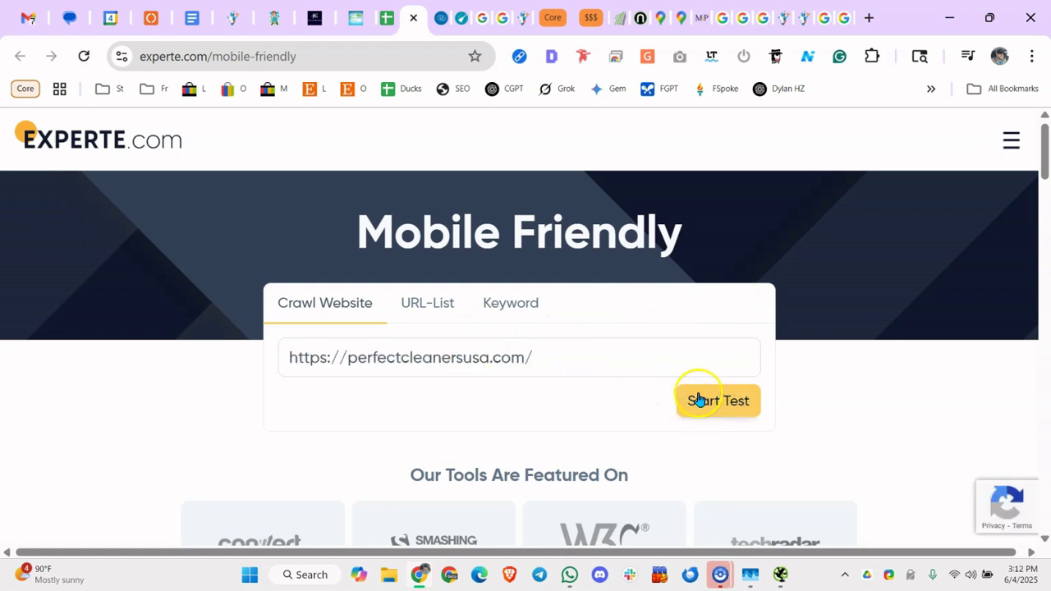
Examine the mobile-friendly results and mobile previews for each crawled page, including the full address of the commercial cleaning page
{"action": "scroll", "coordinate": [419, 313], "scroll_direction": "down", "scroll_amount": 1}
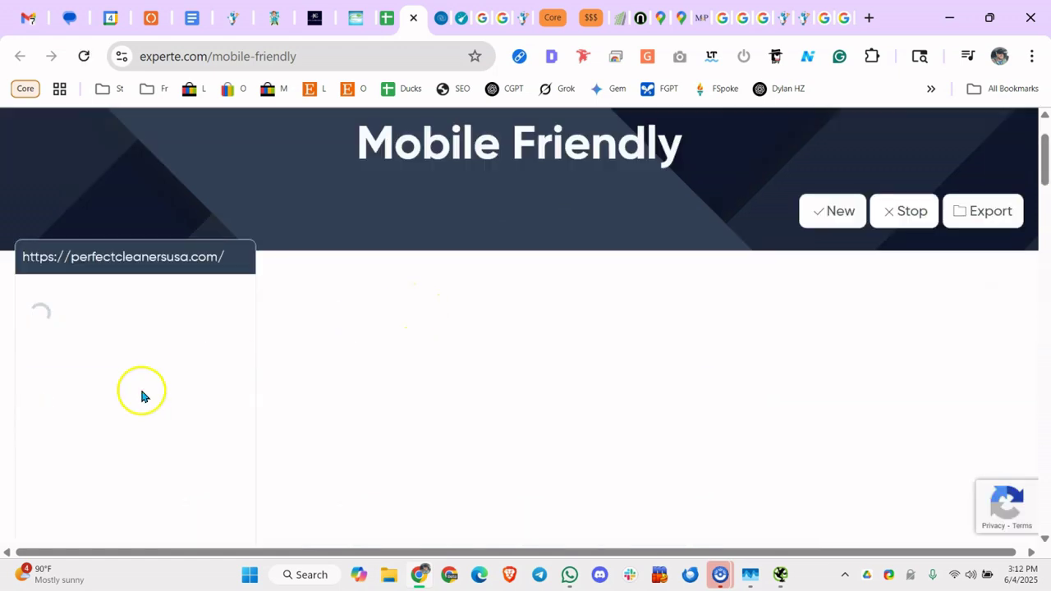
{"action": "scroll", "coordinate": [139, 368], "scroll_direction": "down", "scroll_amount": 1}
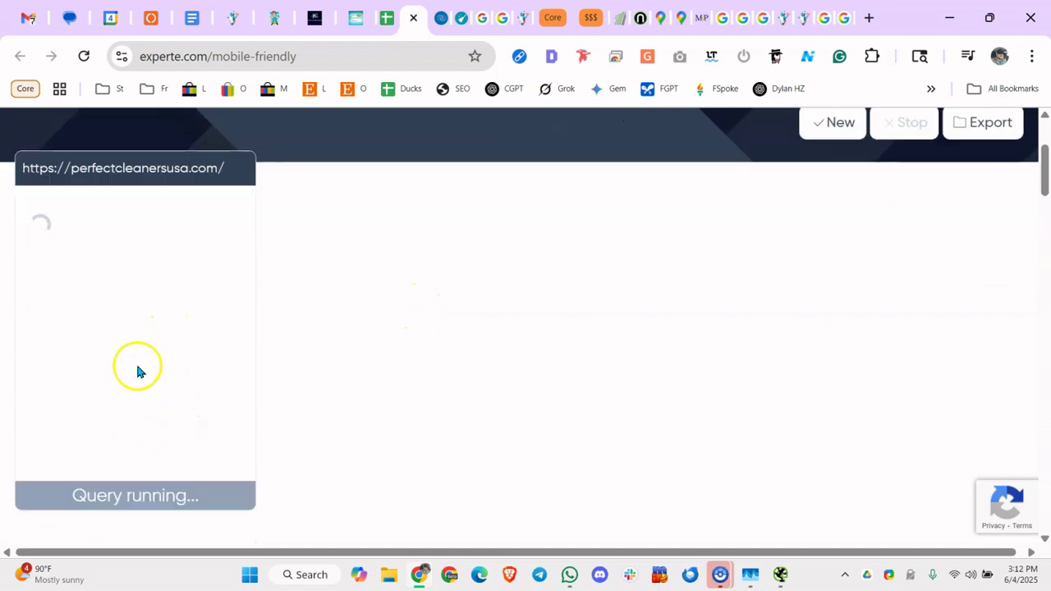
{"action": "scroll", "coordinate": [488, 296], "scroll_direction": "down", "scroll_amount": 5}
{"action": "scroll", "coordinate": [345, 279], "scroll_direction": "down", "scroll_amount": 8}
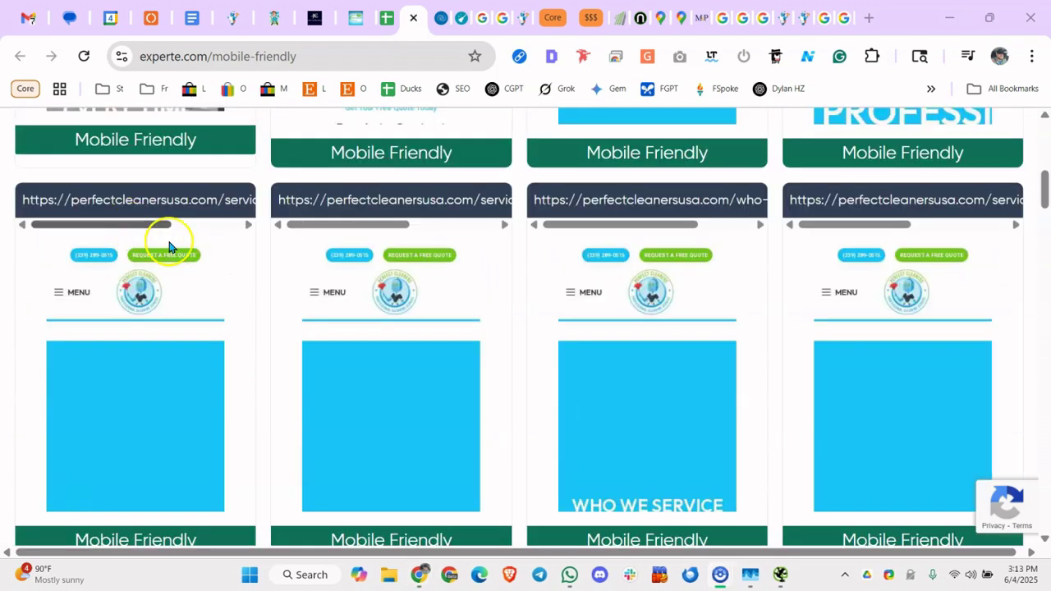
{"action": "scroll", "coordinate": [189, 246], "scroll_direction": "up", "scroll_amount": 3}
{"action": "scroll", "coordinate": [207, 246], "scroll_direction": "up", "scroll_amount": 1}
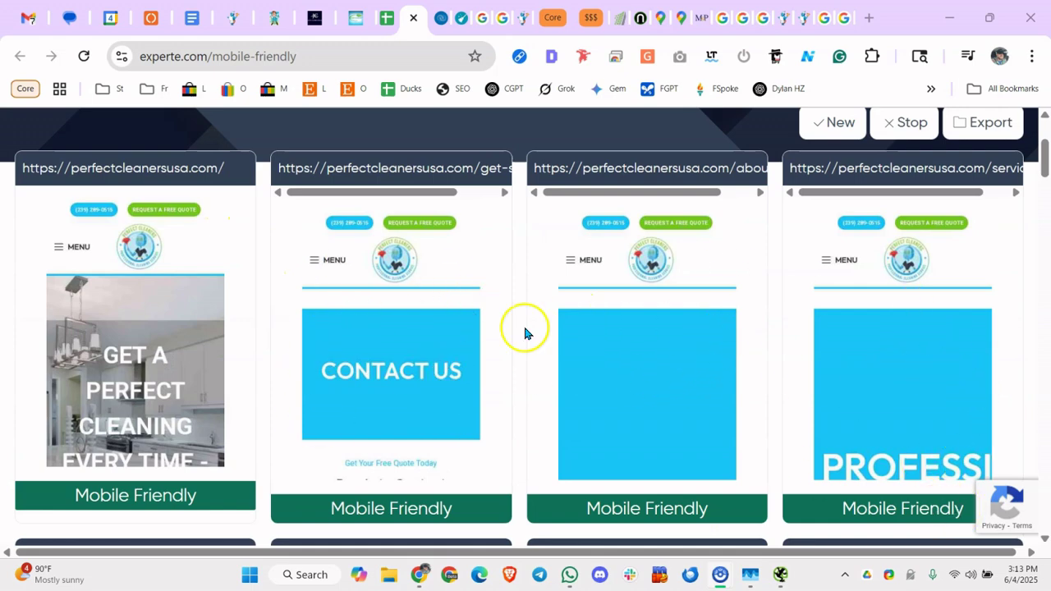
{"action": "scroll", "coordinate": [714, 361], "scroll_direction": "down", "scroll_amount": 1}
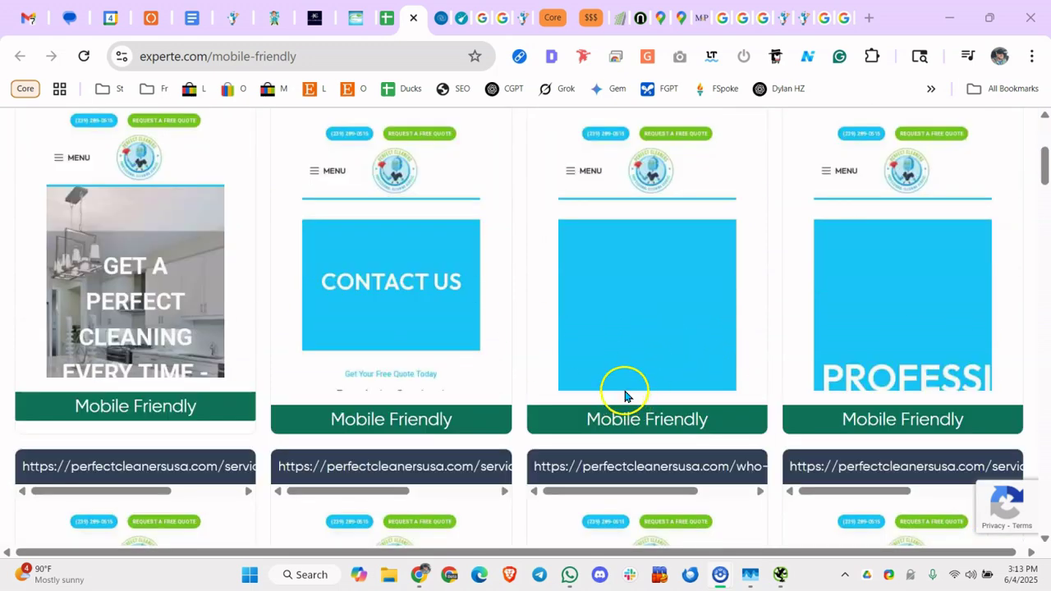
{"action": "scroll", "coordinate": [615, 329], "scroll_direction": "up", "scroll_amount": 2}
{"action": "scroll", "coordinate": [710, 271], "scroll_direction": "down", "scroll_amount": 2}
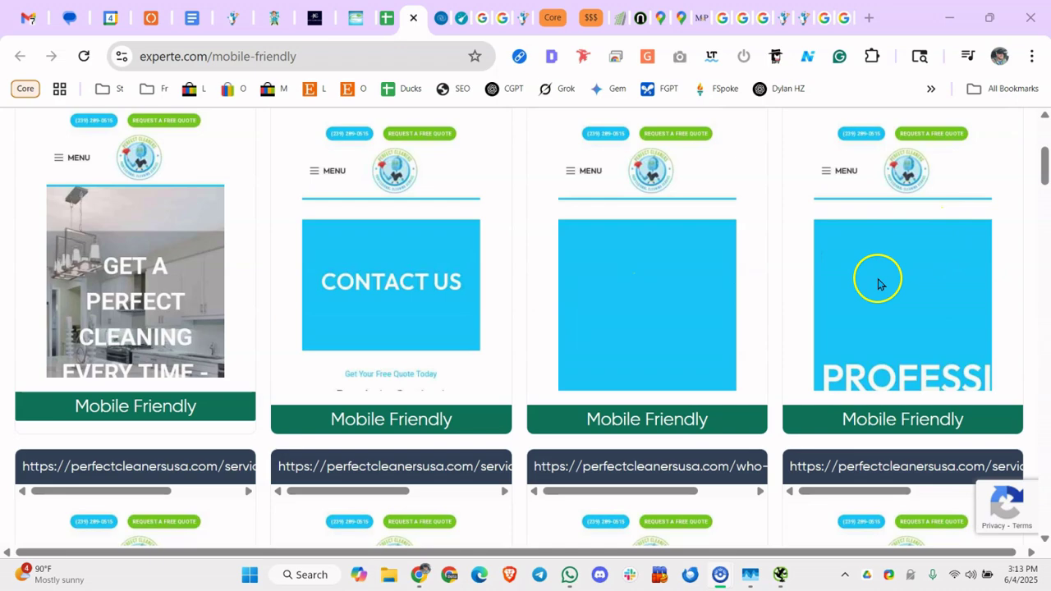
{"action": "scroll", "coordinate": [875, 284], "scroll_direction": "down", "scroll_amount": 4}
{"action": "scroll", "coordinate": [351, 304], "scroll_direction": "up", "scroll_amount": 1}
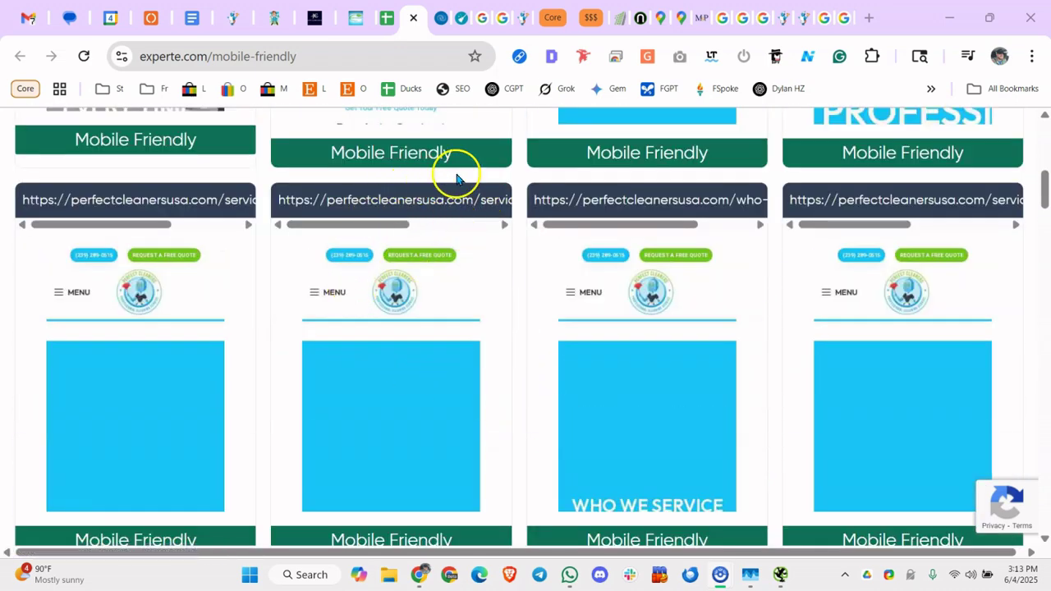
{"action": "left_click_drag", "start_coordinate": [352, 220], "coordinate": [450, 225]}
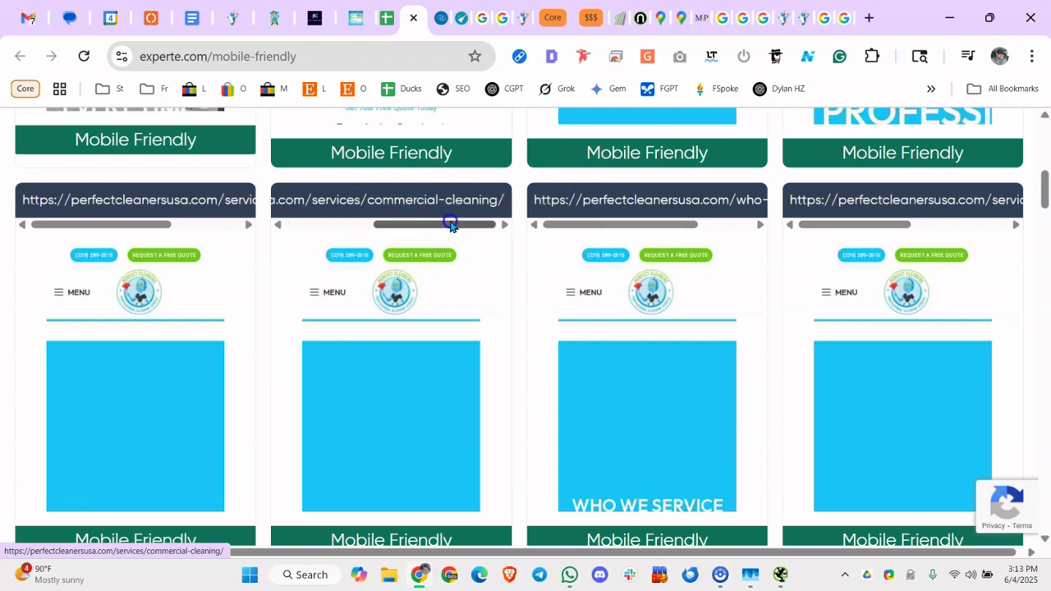
{"action": "scroll", "coordinate": [416, 260], "scroll_direction": "down", "scroll_amount": 2}
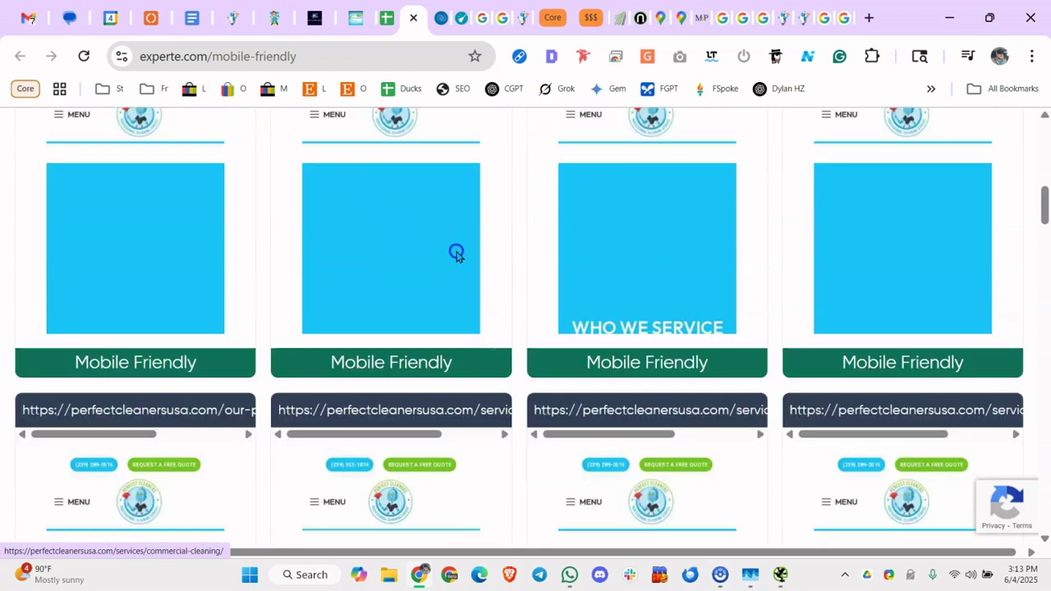
Look through the remaining mobile previews of the crawled service, policy and site map pages
{"action": "scroll", "coordinate": [455, 251], "scroll_direction": "down", "scroll_amount": 2}
{"action": "scroll", "coordinate": [453, 247], "scroll_direction": "up", "scroll_amount": 1}
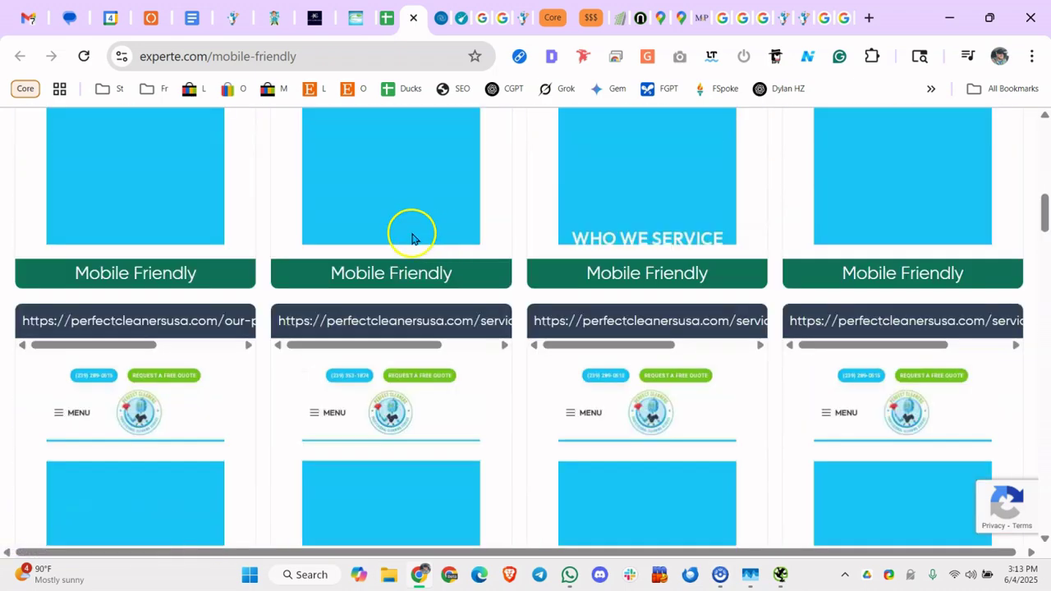
{"action": "scroll", "coordinate": [412, 240], "scroll_direction": "down", "scroll_amount": 4}
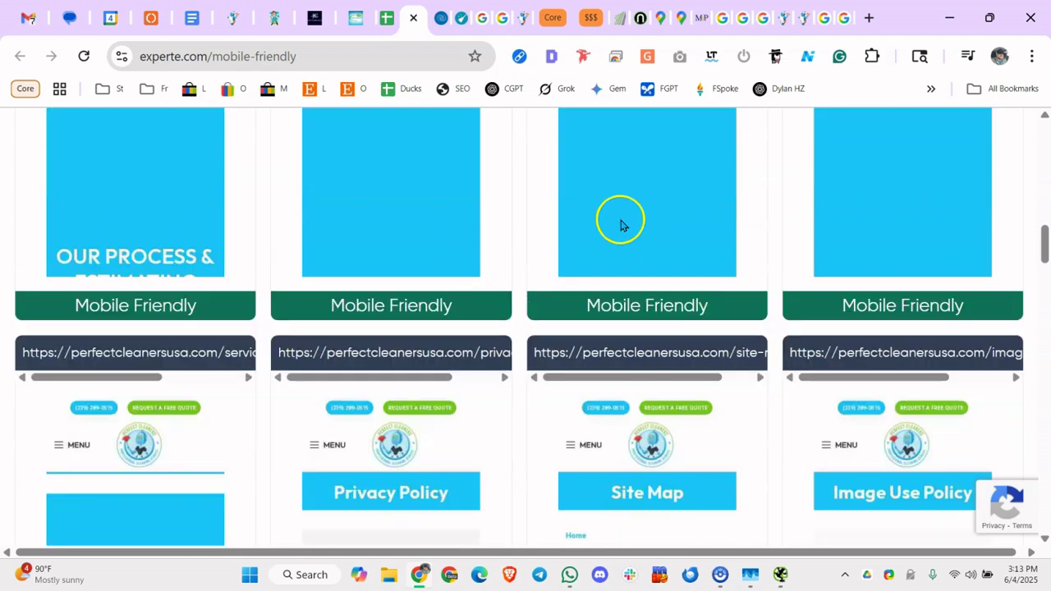
Add the note "clean up whitespace" after the experte.com link in the audit spreadsheet's Mobile friendly row
{"action": "left_click", "coordinate": [385, 17]}
{"action": "triple_click", "coordinate": [849, 318]}
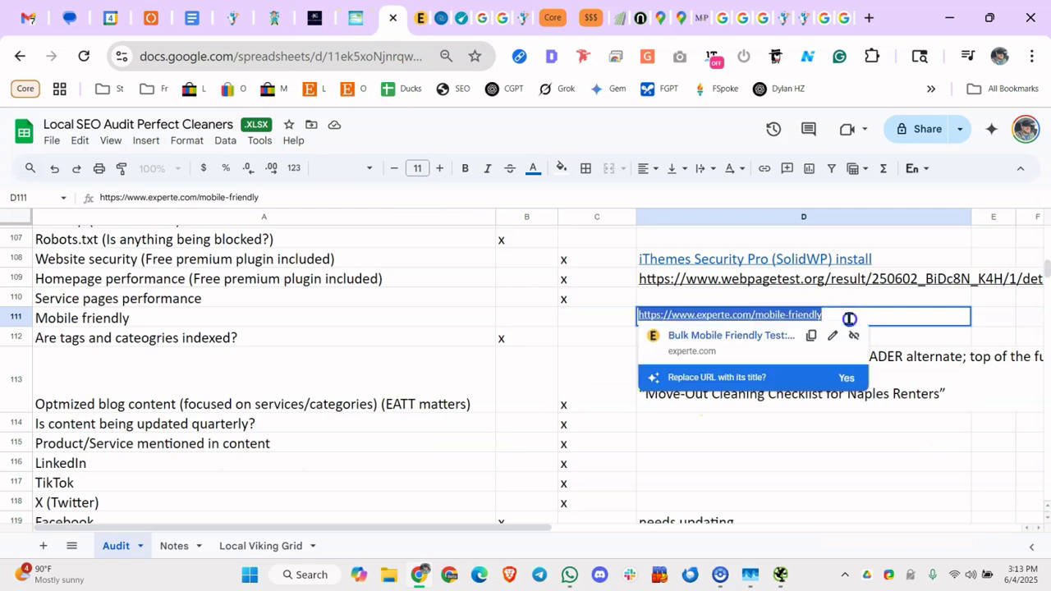
{"action": "left_click", "coordinate": [848, 318]}
{"action": "type", "text": "., ce"}
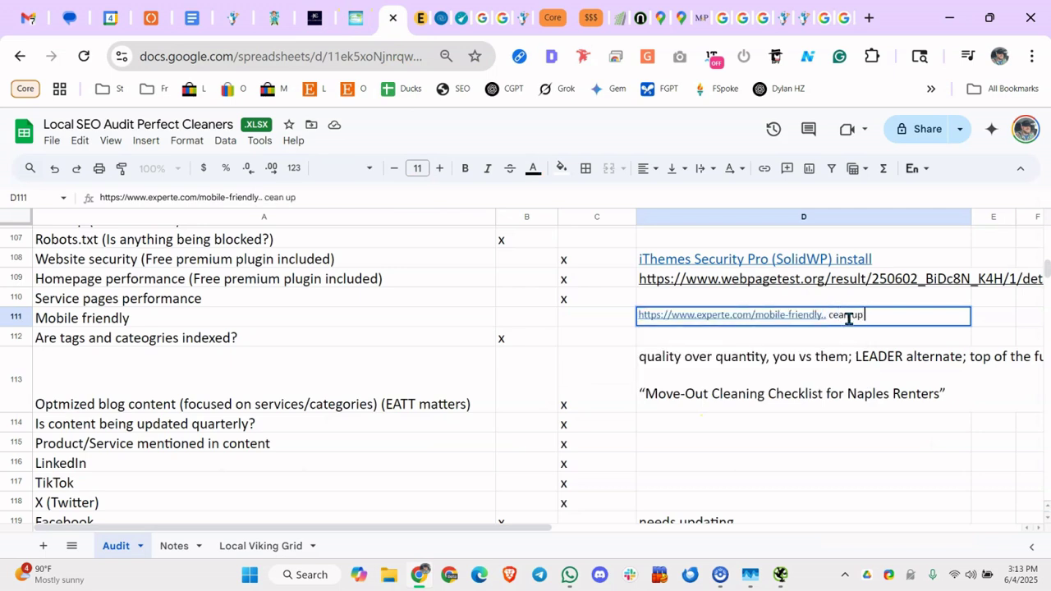
{"action": "type", "text": "an up whitespace"}
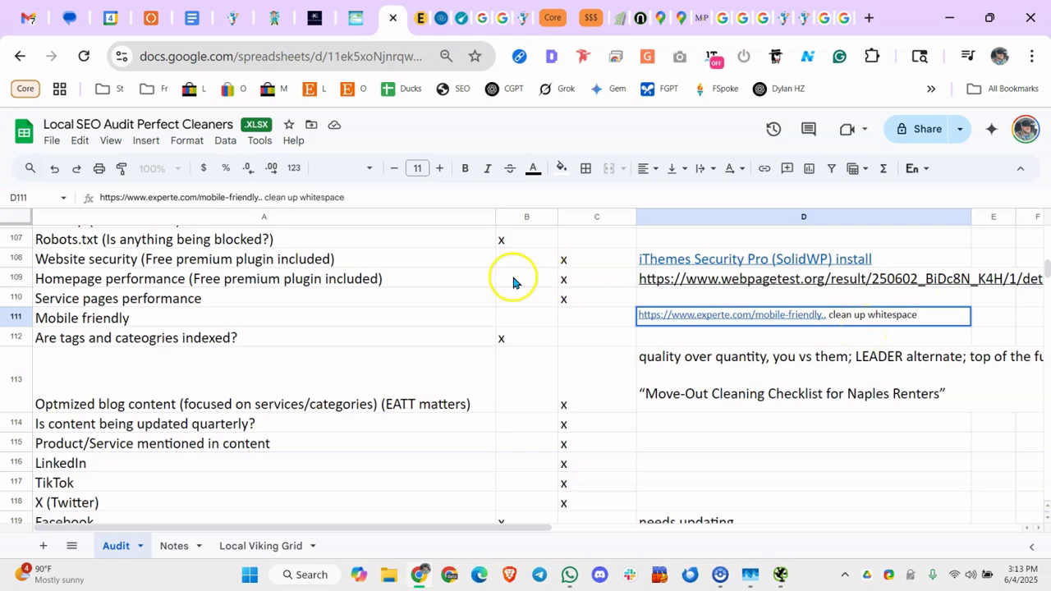
{"action": "left_click", "coordinate": [417, 280]}
Open the full note of the optimized blog content row and read its quality-over-quantity and top-of-the-funnel advice
{"action": "left_click", "coordinate": [383, 320]}
{"action": "left_click", "coordinate": [389, 374]}
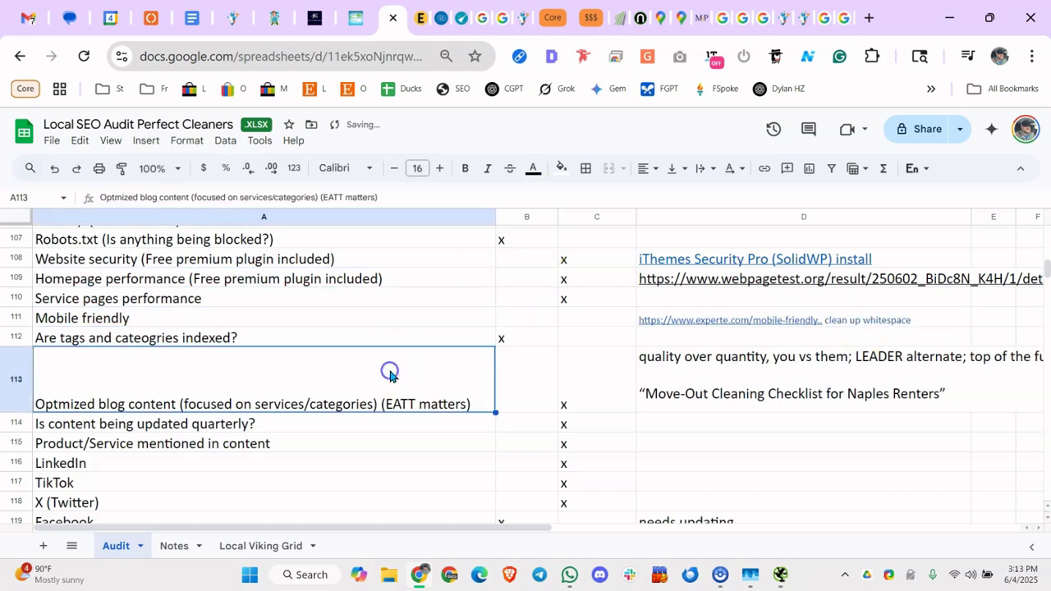
{"action": "double_click", "coordinate": [761, 373]}
{"action": "double_click", "coordinate": [660, 371]}
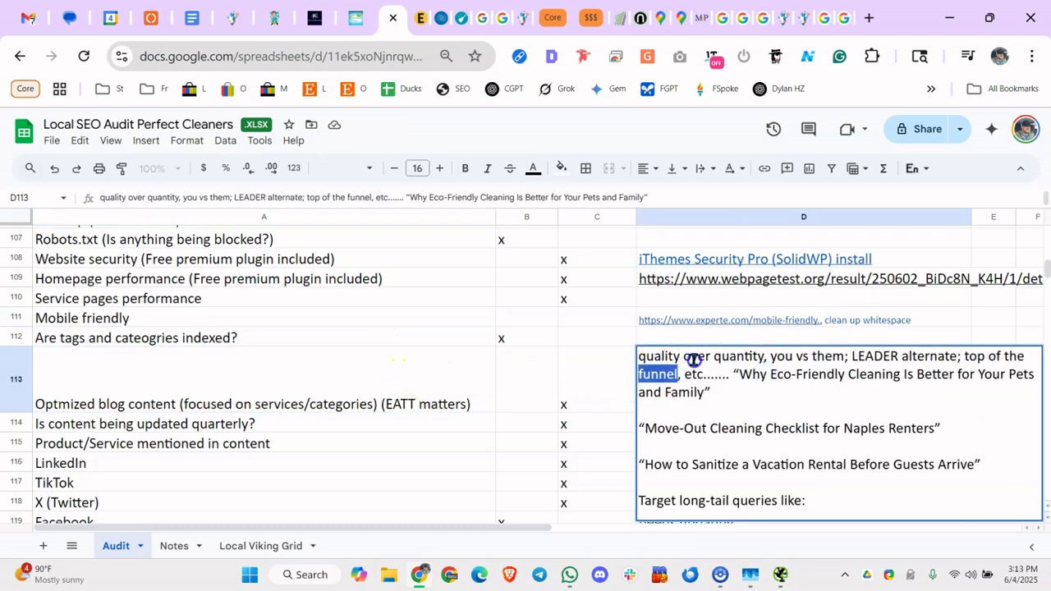
{"action": "left_click", "coordinate": [692, 360]}
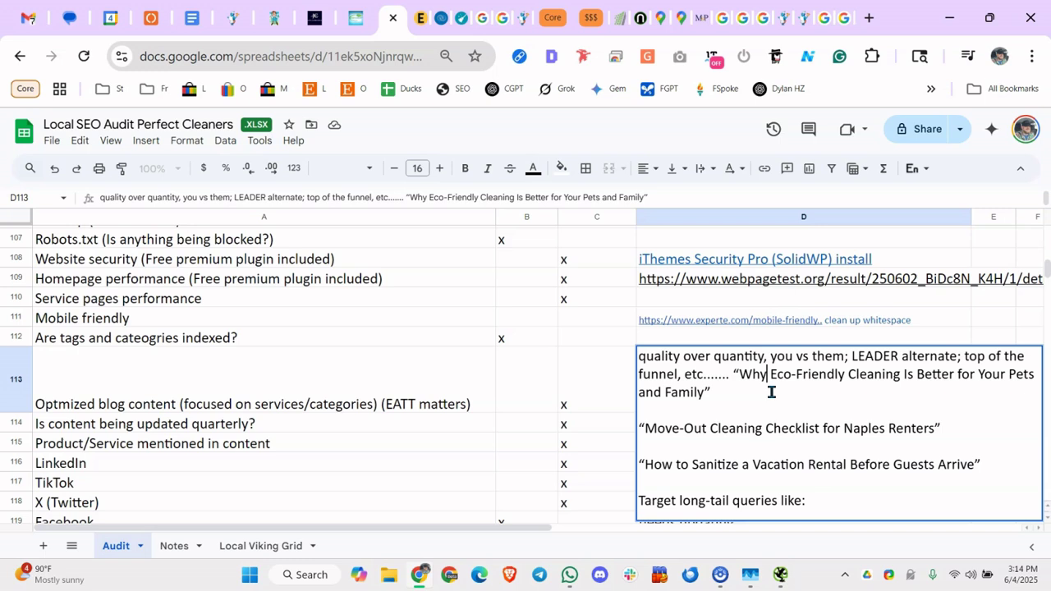
Examine the blog topic idea "Move-Out Cleaning Checklist for Naples Renters" in the blog content note, highlighting its wording
{"action": "left_click", "coordinate": [672, 435]}
{"action": "left_click_drag", "start_coordinate": [857, 435], "coordinate": [906, 437]}
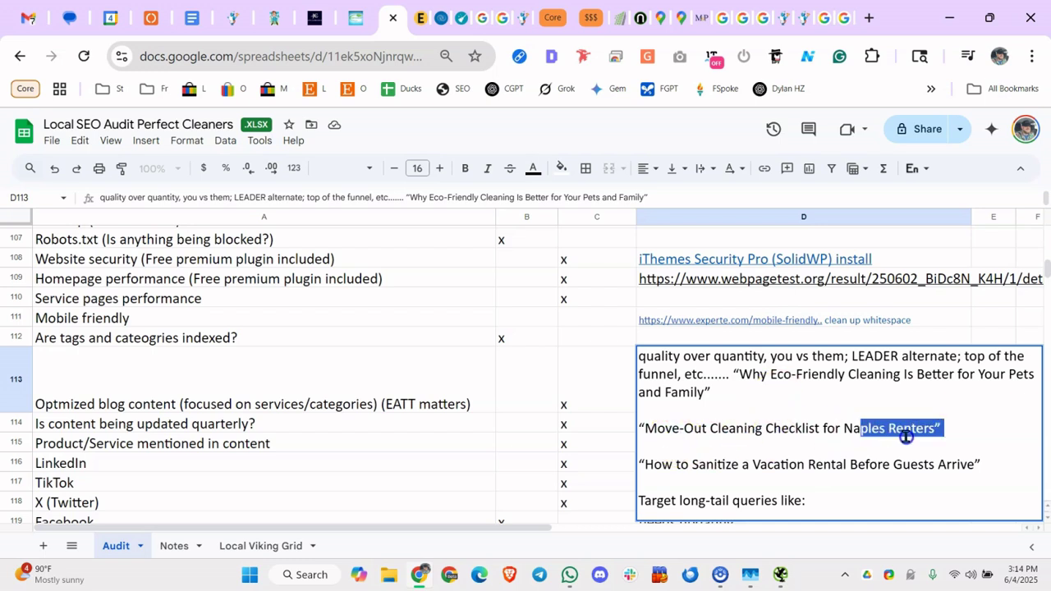
{"action": "left_click", "coordinate": [905, 437]}
{"action": "triple_click", "coordinate": [901, 436]}
{"action": "left_click", "coordinate": [683, 429]}
{"action": "left_click", "coordinate": [711, 429]}
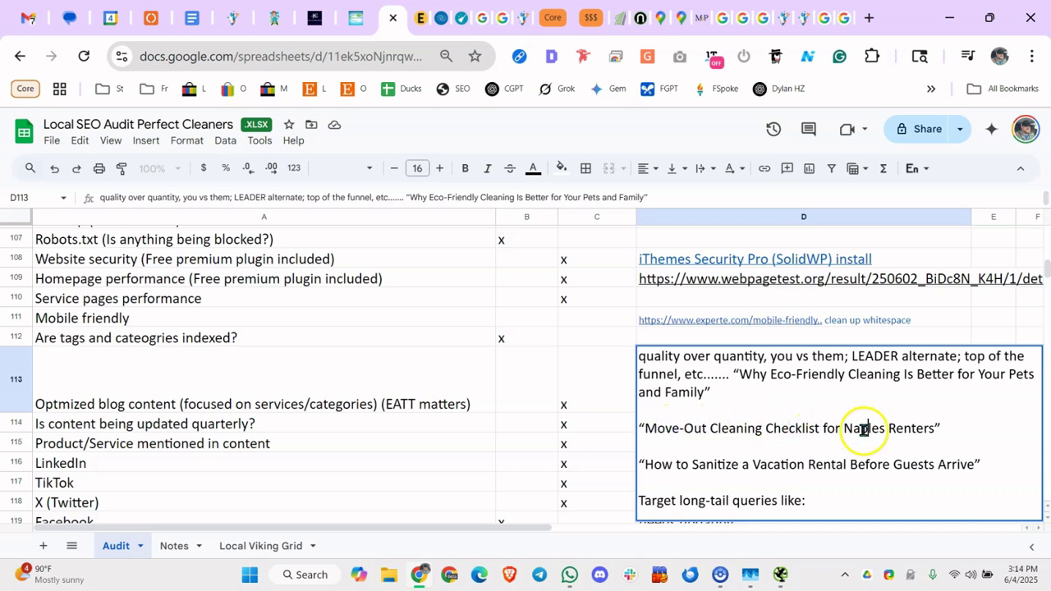
{"action": "left_click_drag", "start_coordinate": [863, 430], "coordinate": [753, 429]}
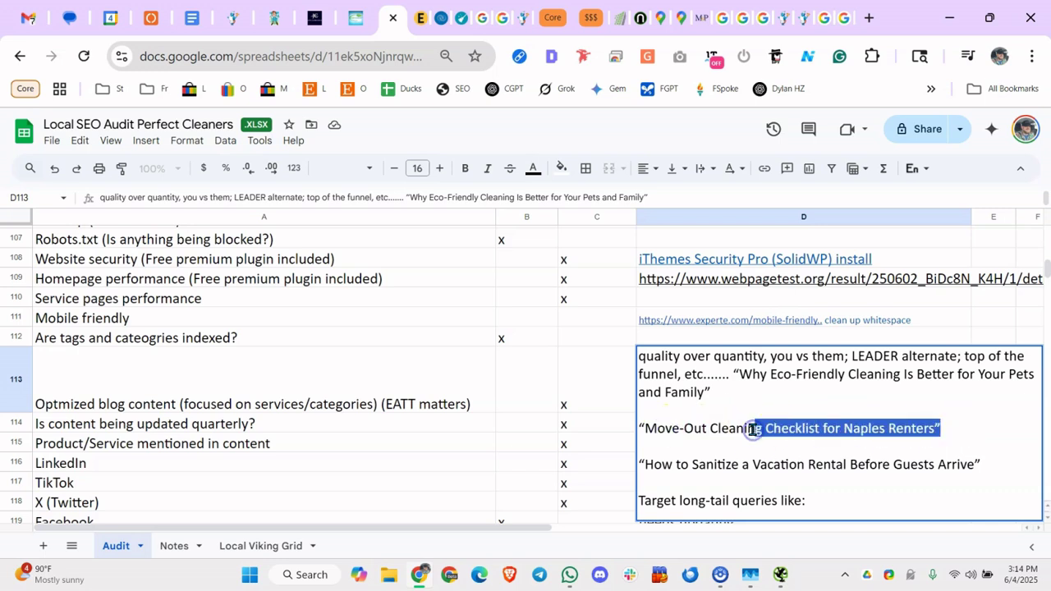
{"action": "left_click", "coordinate": [762, 446]}
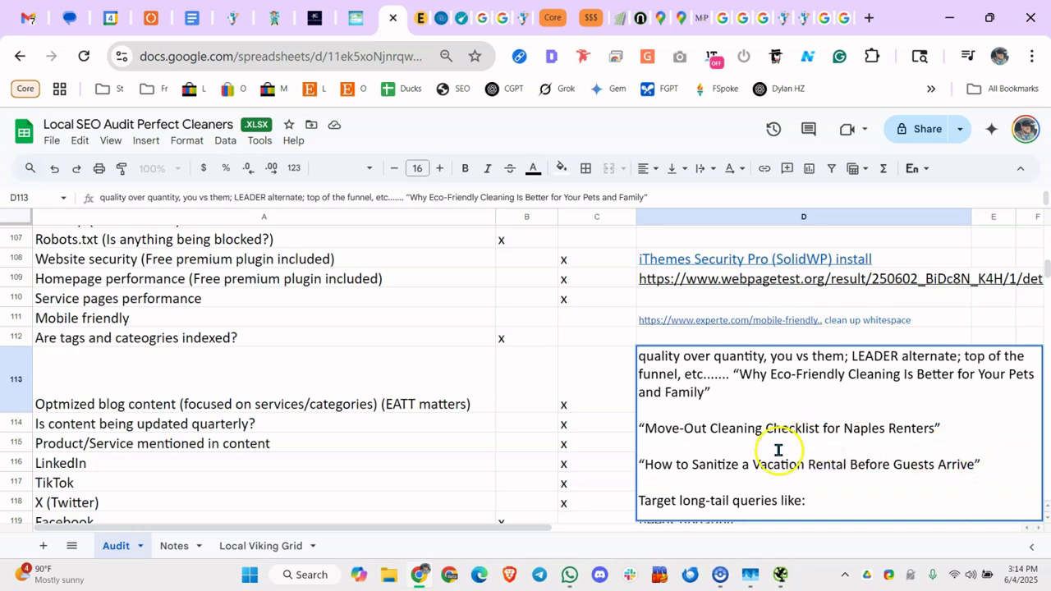
Review the checklist rows on quarterly content updates, product/service mentions and social profiles from LinkedIn to Facebook
{"action": "left_click", "coordinate": [281, 430]}
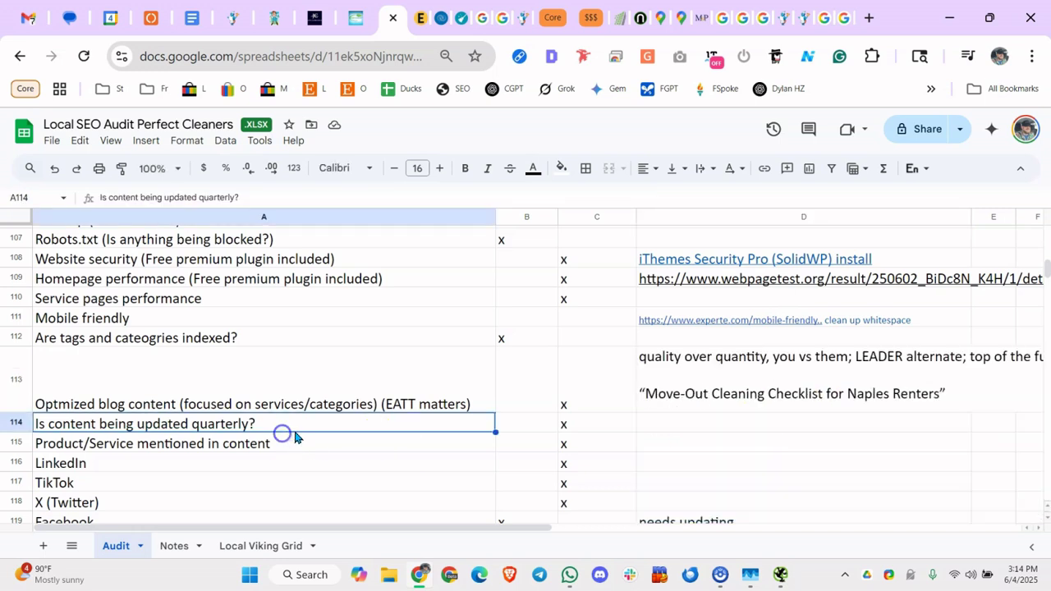
{"action": "scroll", "coordinate": [246, 428], "scroll_direction": "down", "scroll_amount": 2}
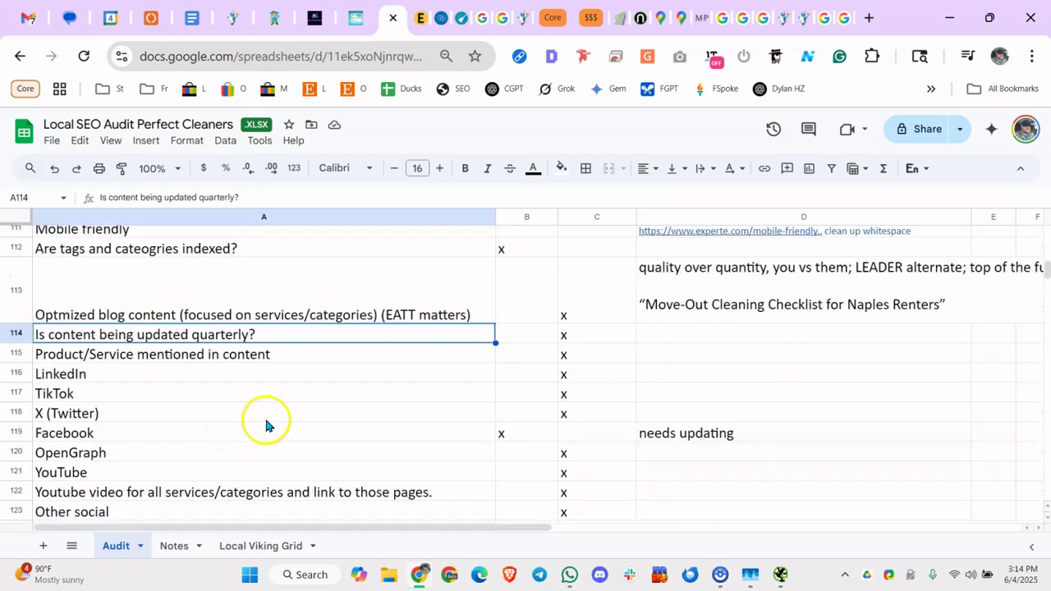
{"action": "left_click", "coordinate": [320, 356]}
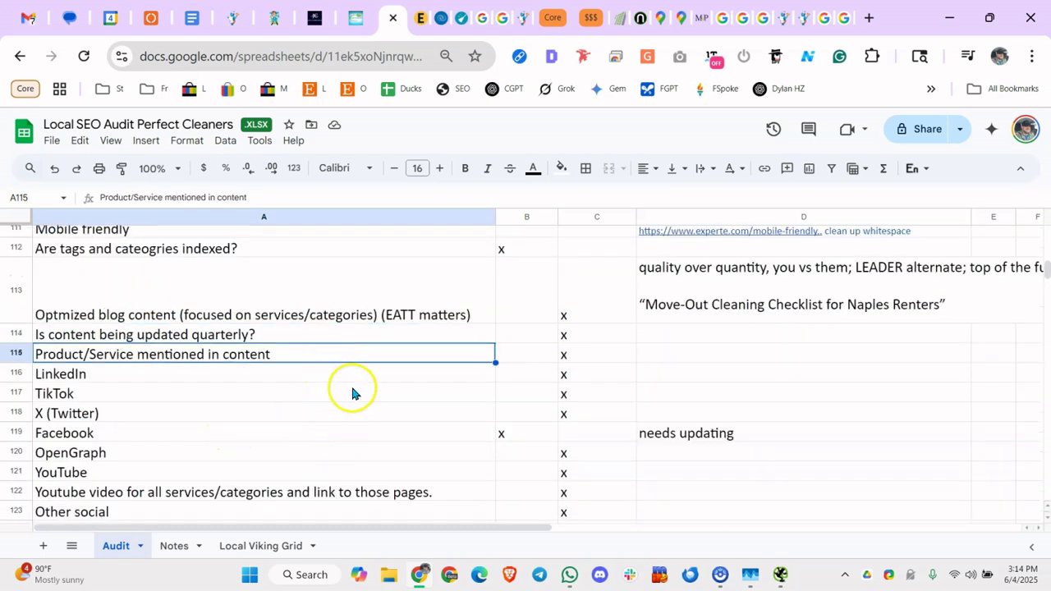
{"action": "left_click", "coordinate": [376, 381]}
{"action": "left_click", "coordinate": [347, 432]}
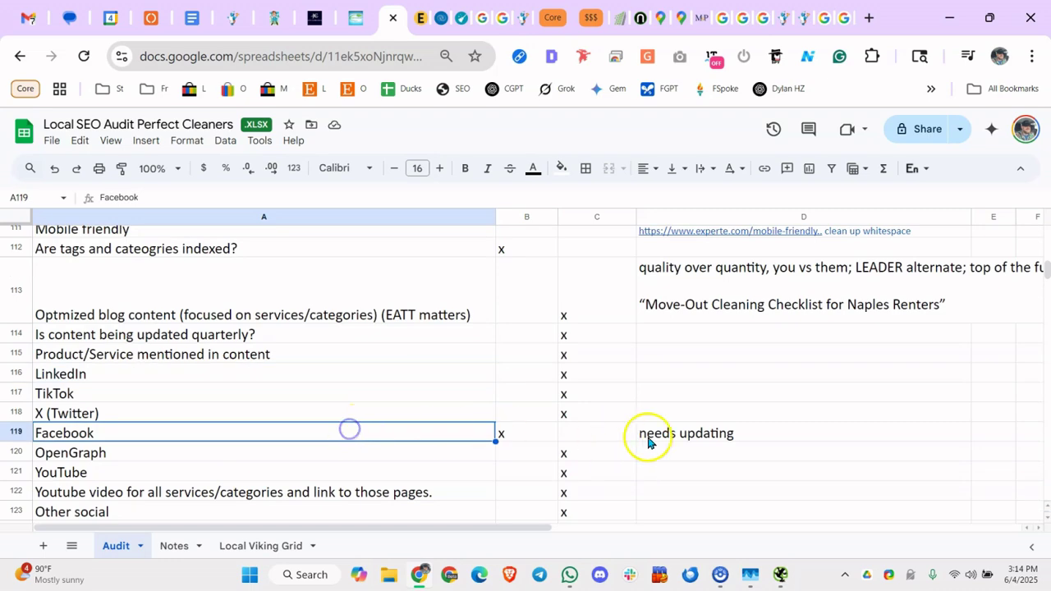
{"action": "scroll", "coordinate": [443, 391], "scroll_direction": "down", "scroll_amount": 3}
{"action": "scroll", "coordinate": [452, 389], "scroll_direction": "down", "scroll_amount": 2}
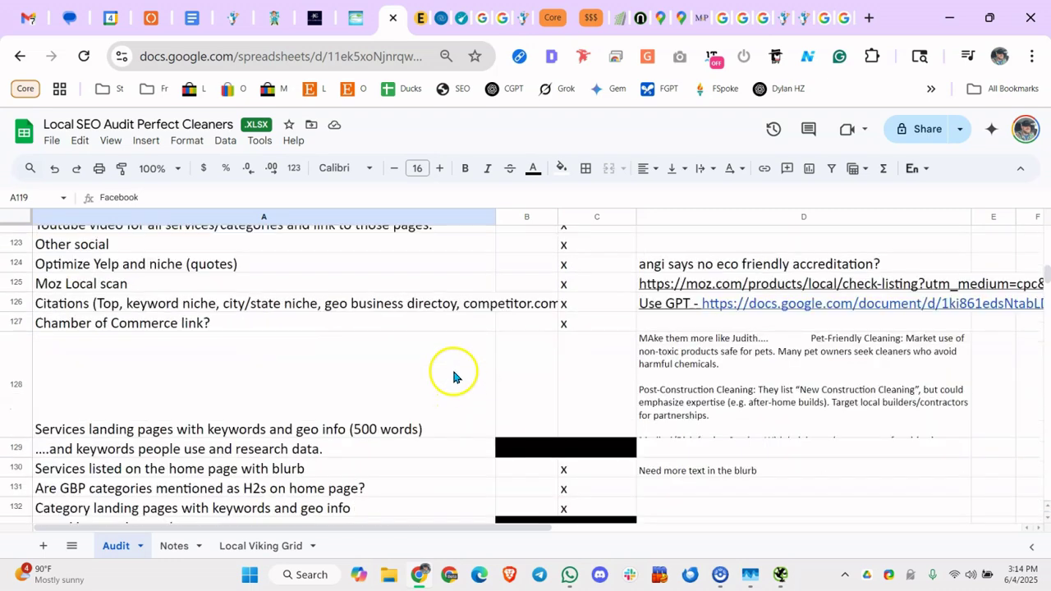
Review the Optimize Yelp and niche row together with its note about Angi and eco-friendly accreditation
{"action": "left_click", "coordinate": [661, 264]}
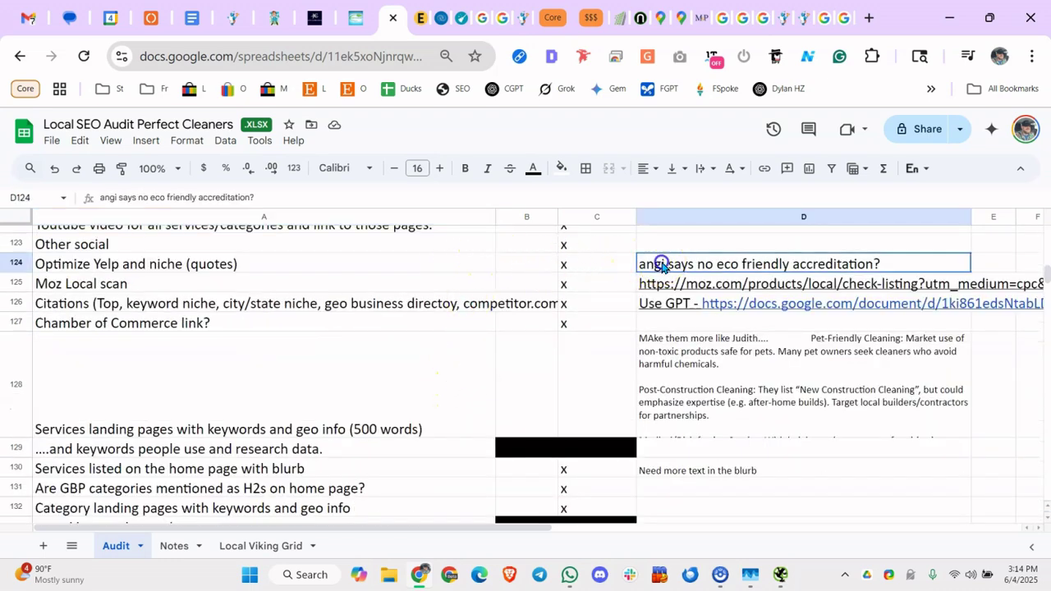
{"action": "left_click", "coordinate": [297, 264]}
{"action": "left_click", "coordinate": [642, 263]}
Open the Moz Local citation checker linked in the Moz Local scan row and examine its business listing form
{"action": "left_click", "coordinate": [681, 304]}
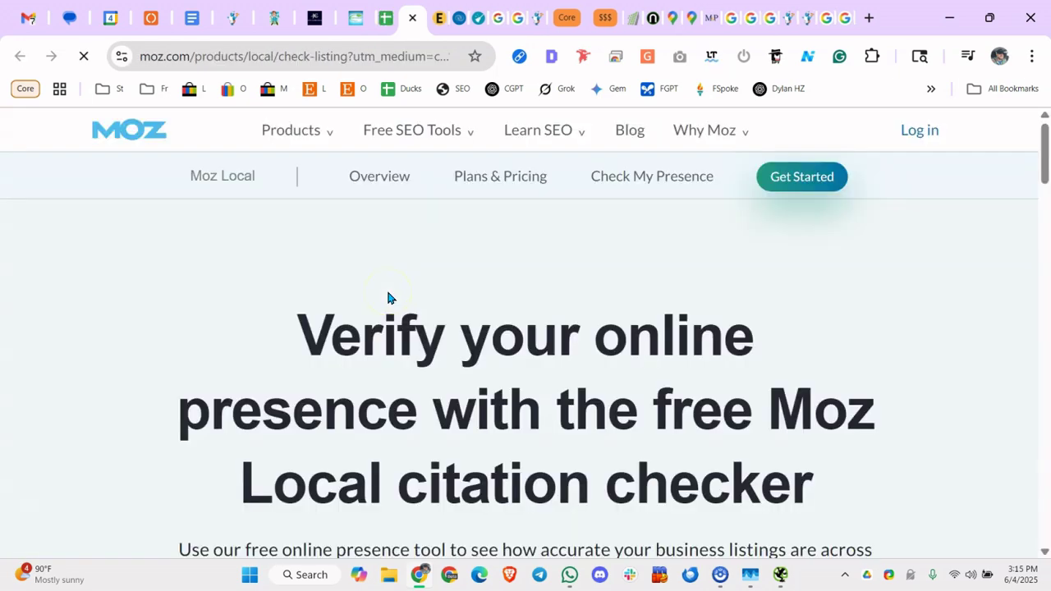
{"action": "scroll", "coordinate": [387, 298], "scroll_direction": "down", "scroll_amount": 7}
{"action": "scroll", "coordinate": [397, 300], "scroll_direction": "down", "scroll_amount": 2}
{"action": "scroll", "coordinate": [396, 299], "scroll_direction": "up", "scroll_amount": 3}
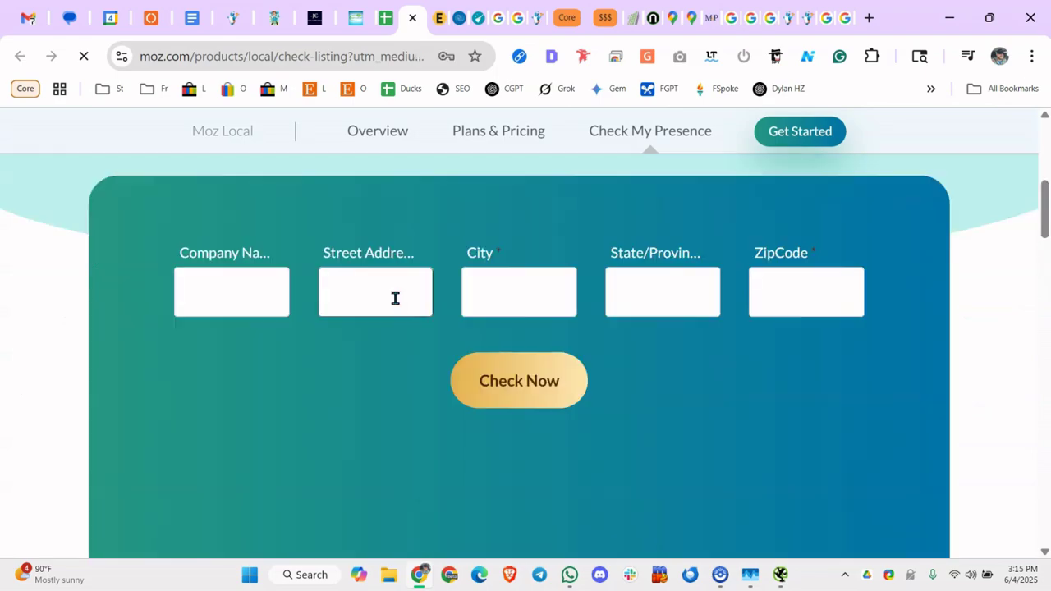
{"action": "scroll", "coordinate": [401, 300], "scroll_direction": "down", "scroll_amount": 2}
{"action": "scroll", "coordinate": [402, 304], "scroll_direction": "up", "scroll_amount": 3}
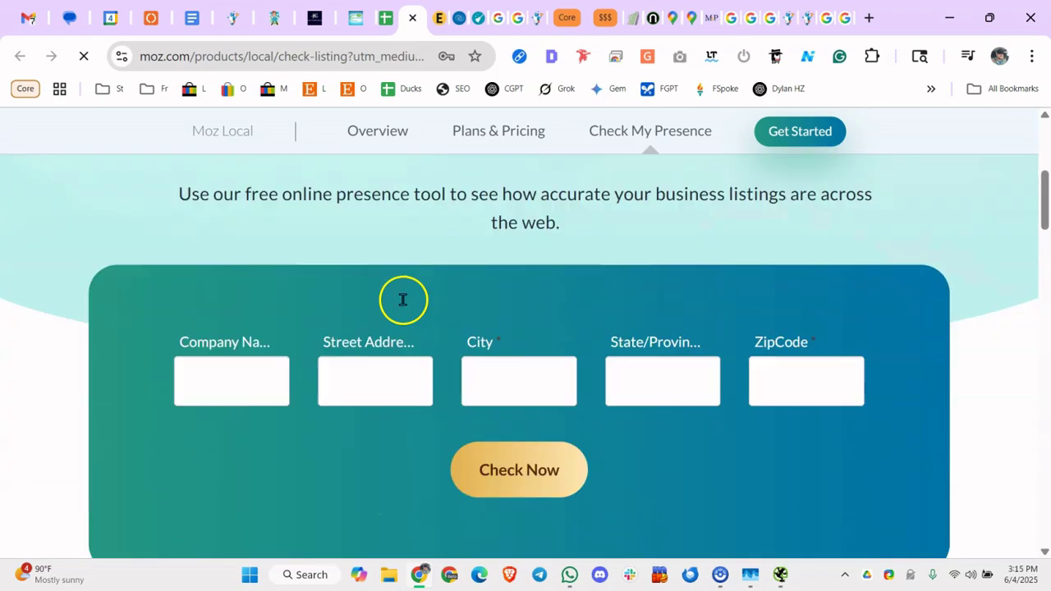
{"action": "scroll", "coordinate": [402, 302], "scroll_direction": "down", "scroll_amount": 7}
{"action": "scroll", "coordinate": [407, 308], "scroll_direction": "up", "scroll_amount": 10}
{"action": "scroll", "coordinate": [403, 300], "scroll_direction": "down", "scroll_amount": 4}
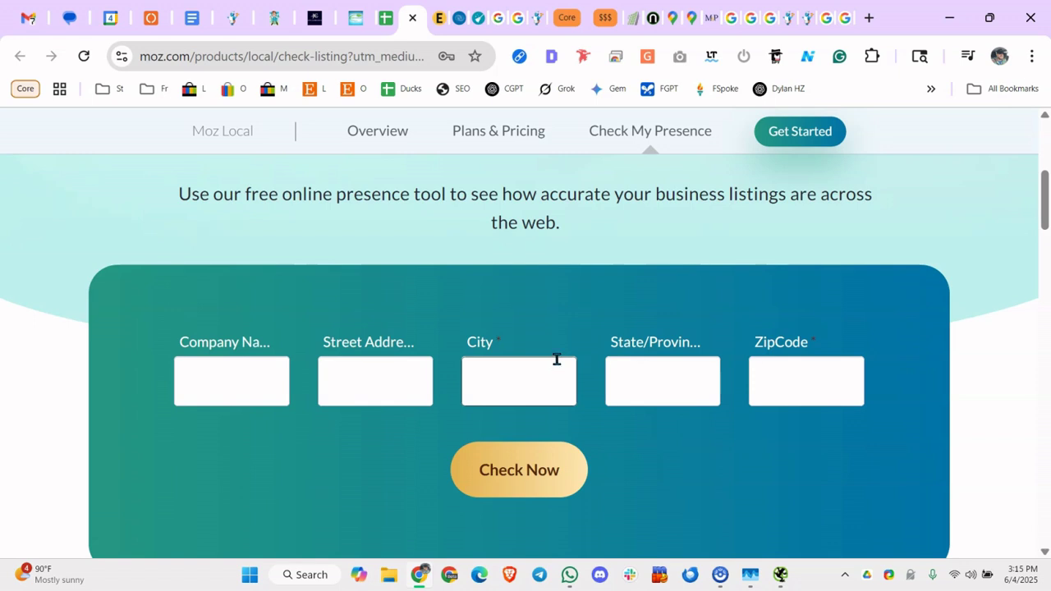
Return to the audit spreadsheet and review the Moz Local scan, Citations, Chamber of Commerce link and services landing pages rows
{"action": "left_click", "coordinate": [385, 24]}
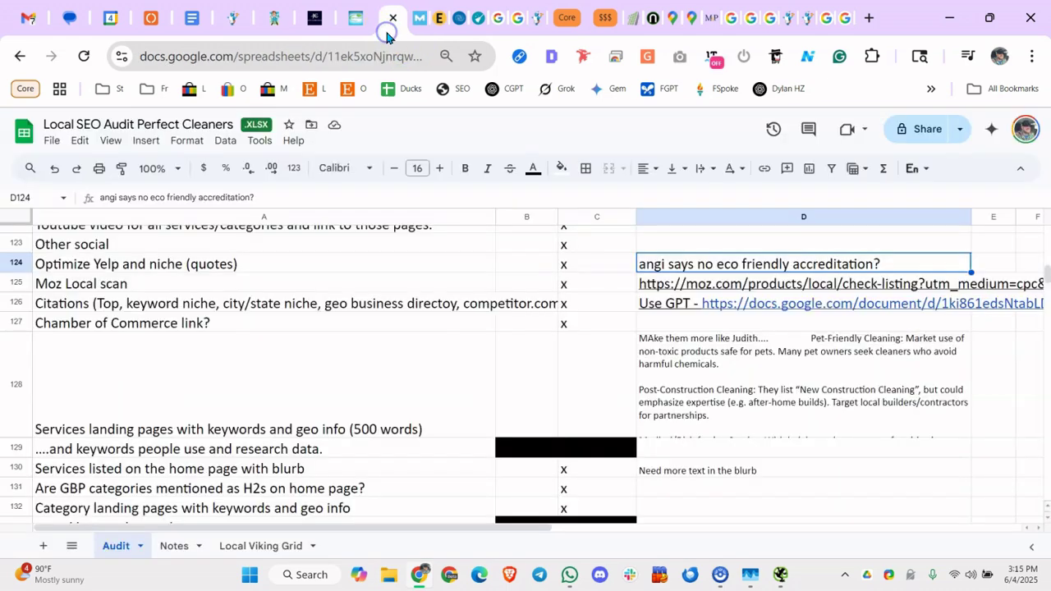
{"action": "left_click", "coordinate": [393, 287]}
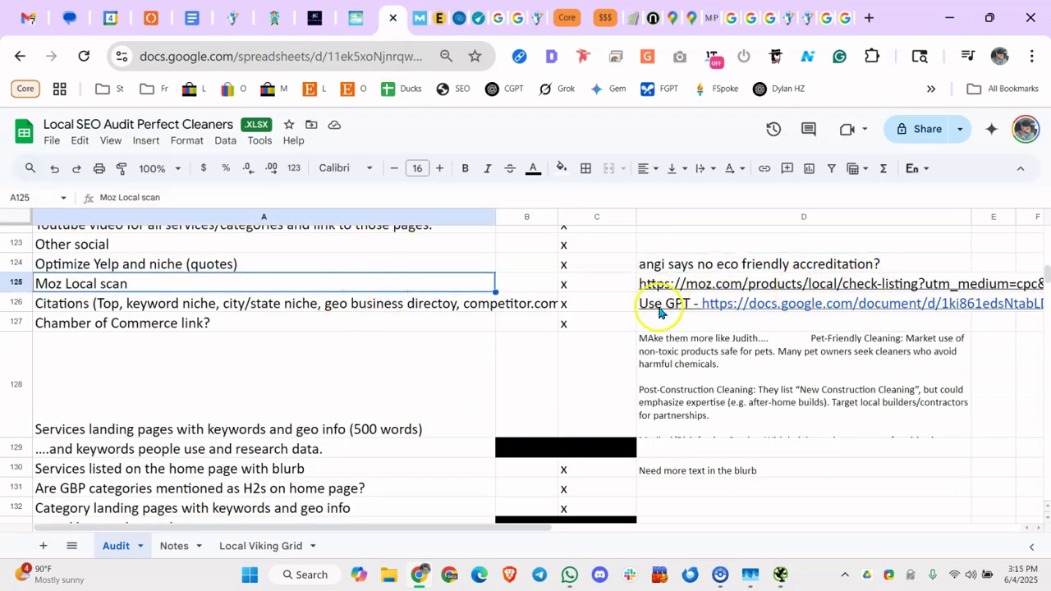
{"action": "left_click", "coordinate": [504, 305]}
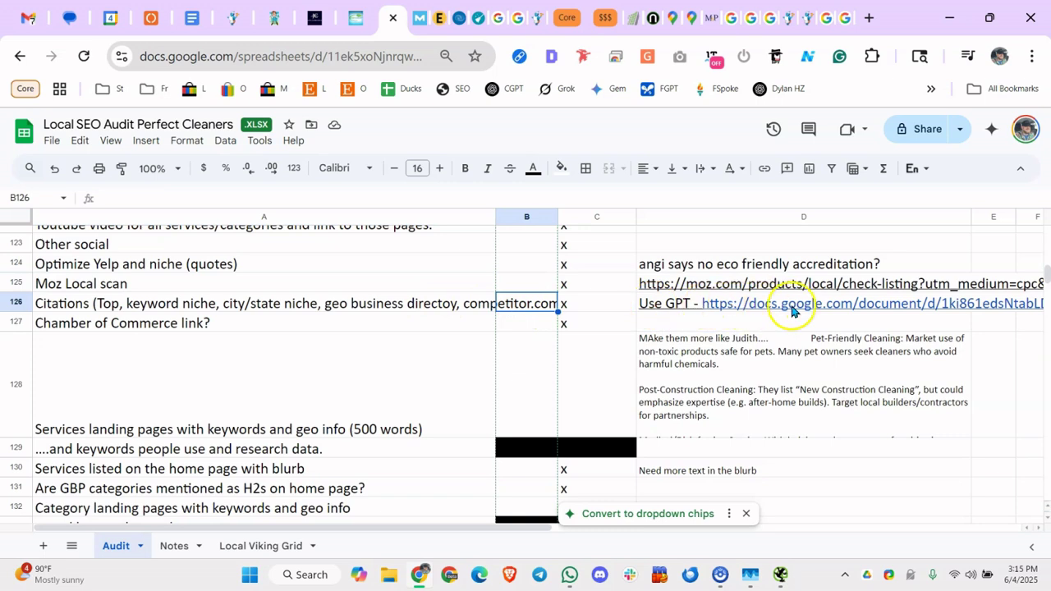
{"action": "left_click", "coordinate": [339, 325]}
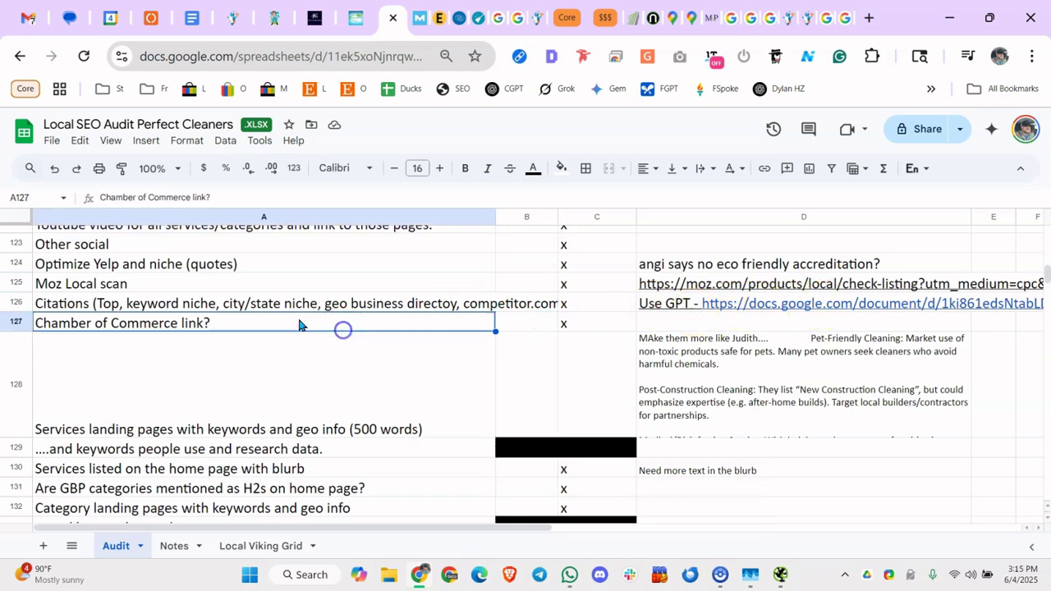
{"action": "left_click", "coordinate": [392, 348]}
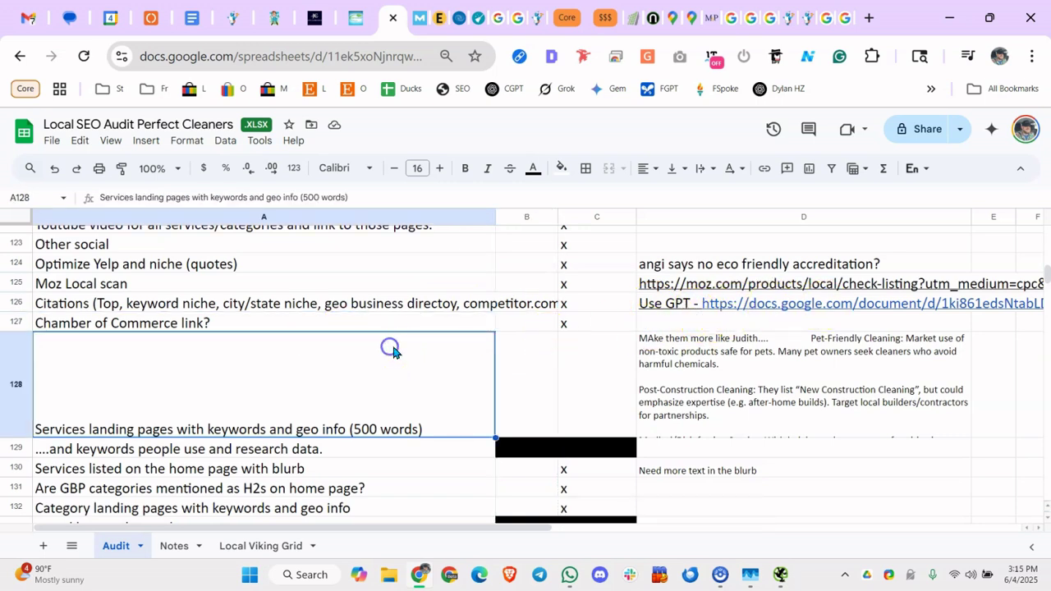
{"action": "left_click", "coordinate": [318, 324]}
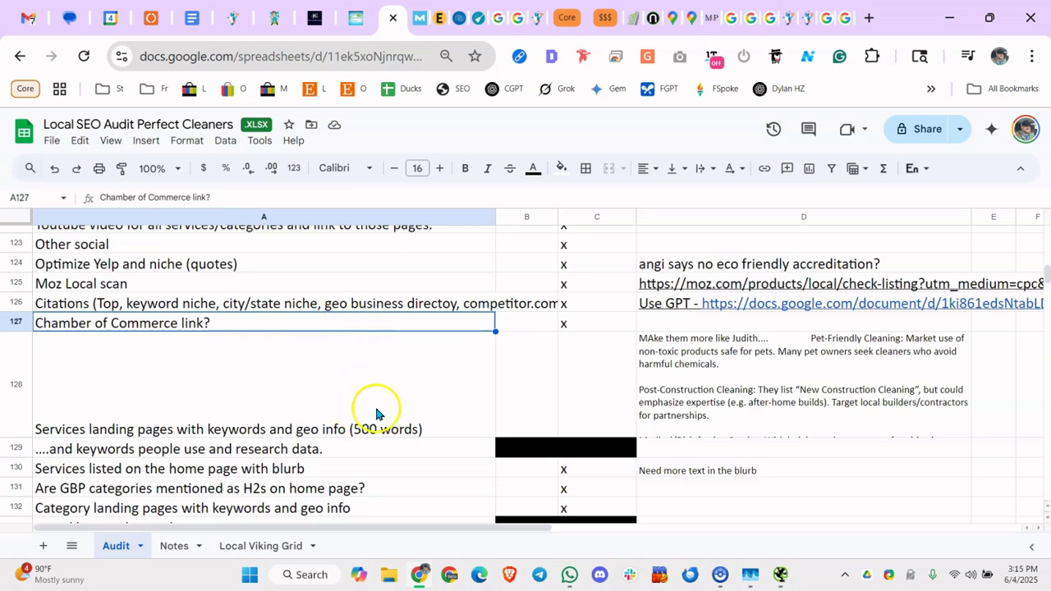
{"action": "left_click", "coordinate": [349, 372]}
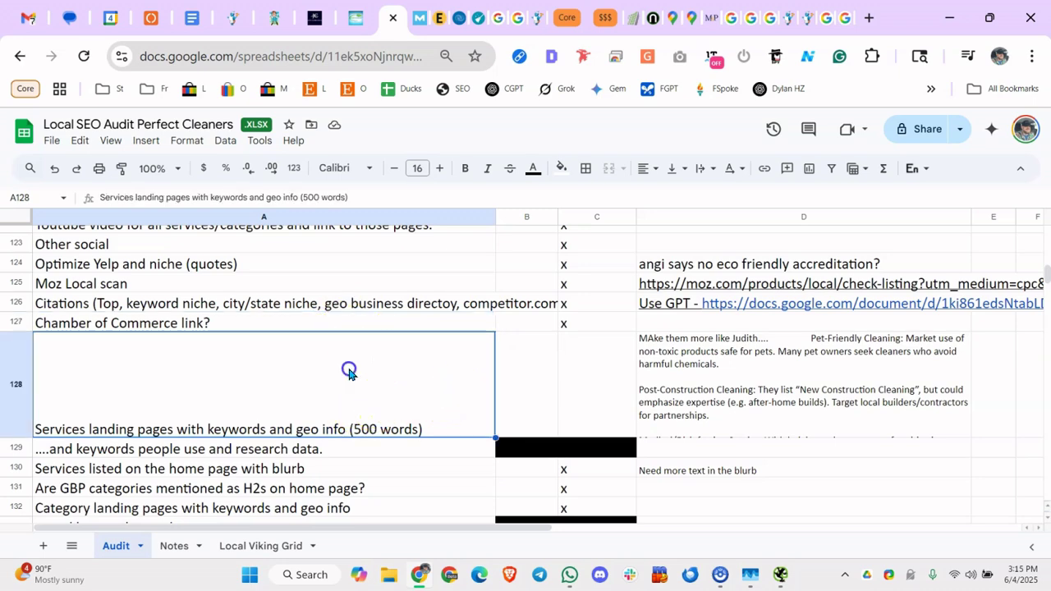
Open the full note of the services landing pages row and read its suggested service pages, from pet-friendly cleaning to real estate agents
{"action": "double_click", "coordinate": [719, 371]}
{"action": "left_click", "coordinate": [785, 351]}
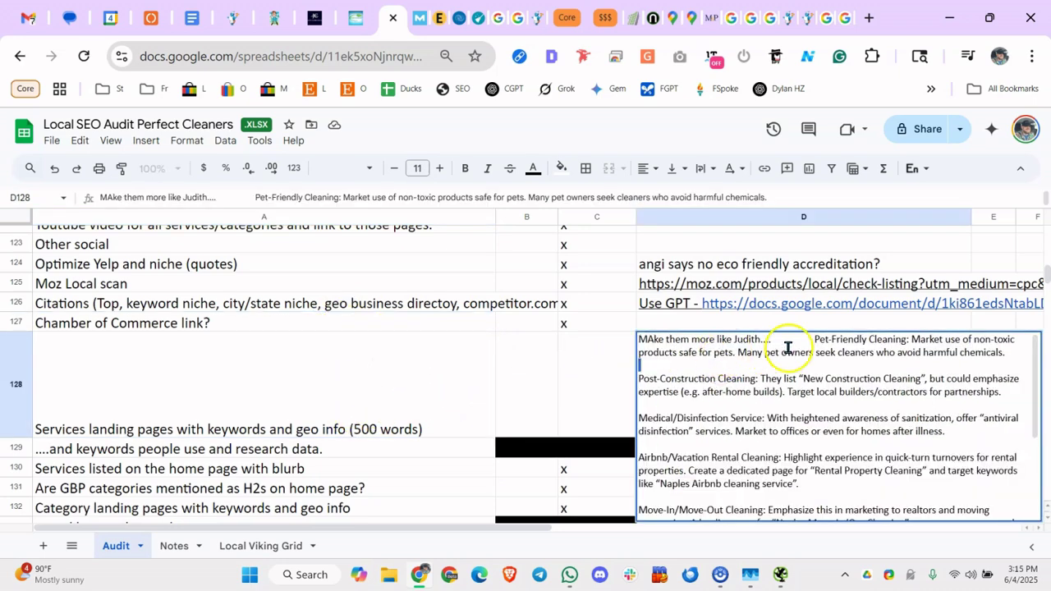
{"action": "left_click_drag", "start_coordinate": [821, 349], "coordinate": [888, 347]}
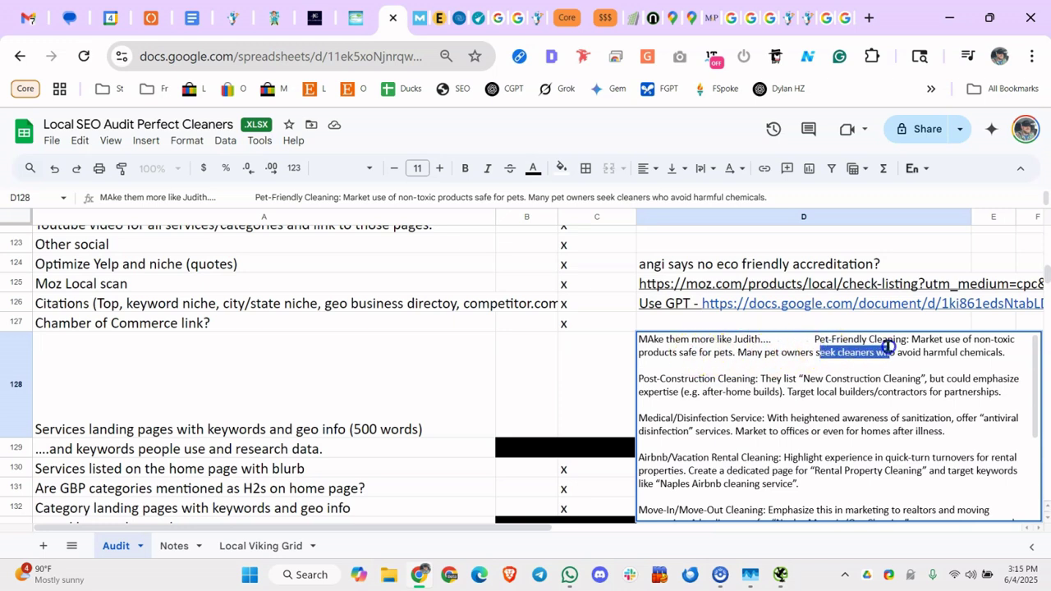
{"action": "left_click", "coordinate": [675, 418]}
{"action": "left_click_drag", "start_coordinate": [675, 418], "coordinate": [727, 414]}
{"action": "scroll", "coordinate": [739, 402], "scroll_direction": "down", "scroll_amount": 2}
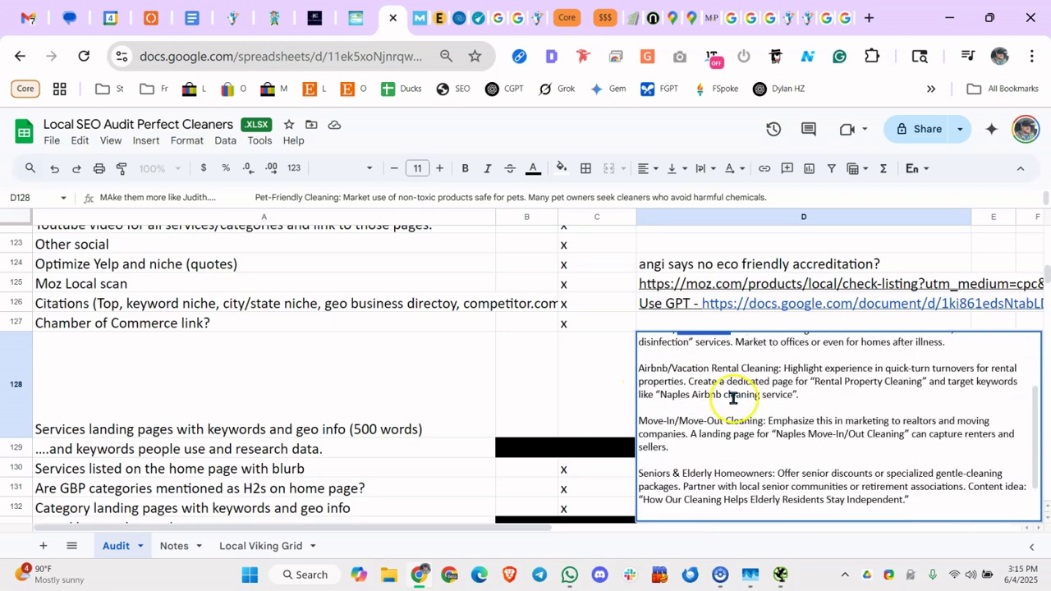
{"action": "left_click_drag", "start_coordinate": [644, 367], "coordinate": [720, 367]}
{"action": "left_click_drag", "start_coordinate": [664, 420], "coordinate": [754, 421]}
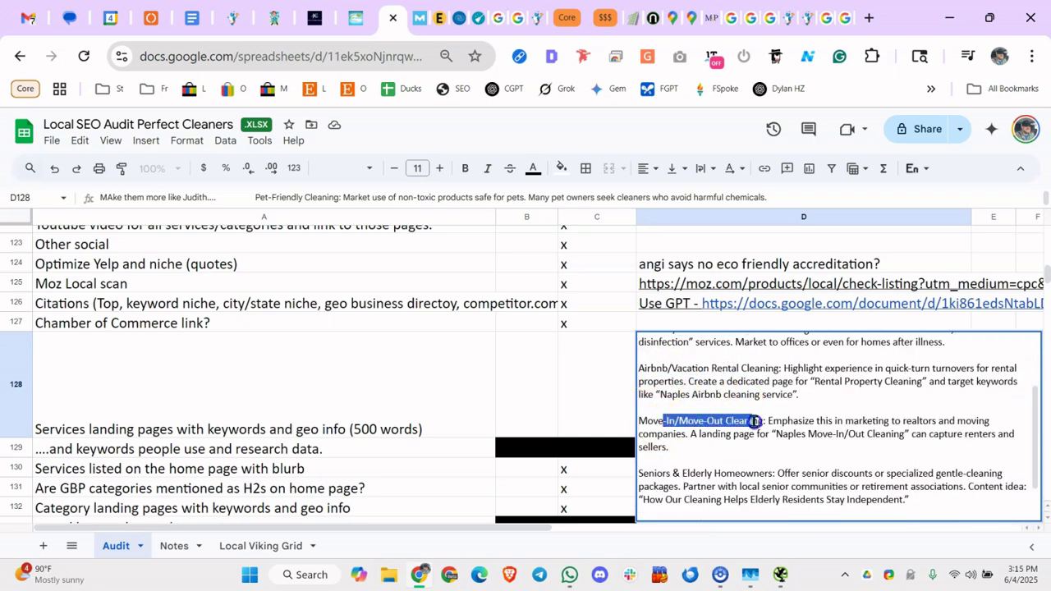
{"action": "left_click_drag", "start_coordinate": [654, 486], "coordinate": [726, 486]}
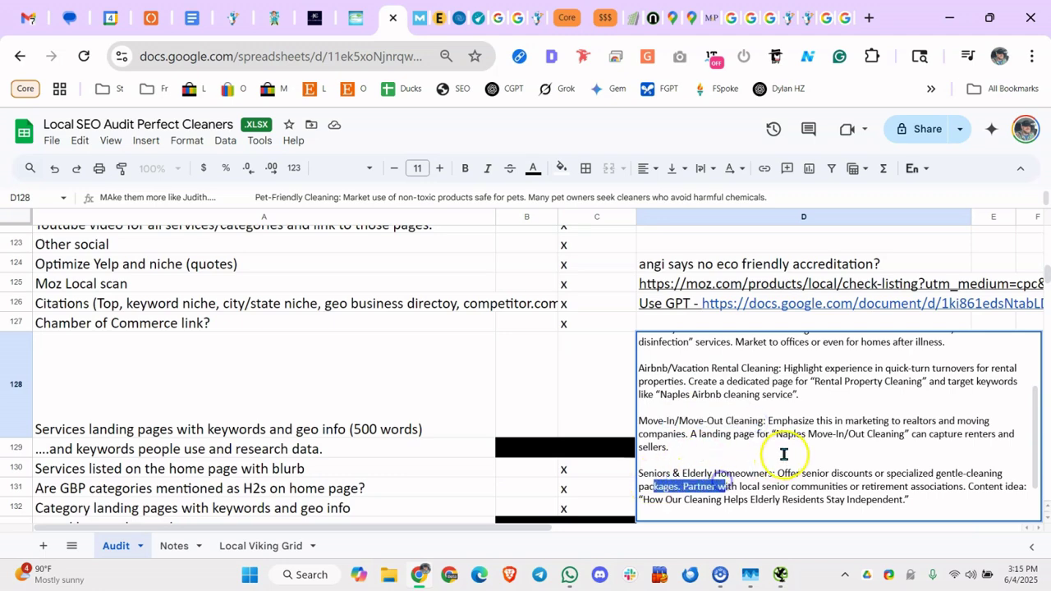
{"action": "scroll", "coordinate": [775, 447], "scroll_direction": "down", "scroll_amount": 1}
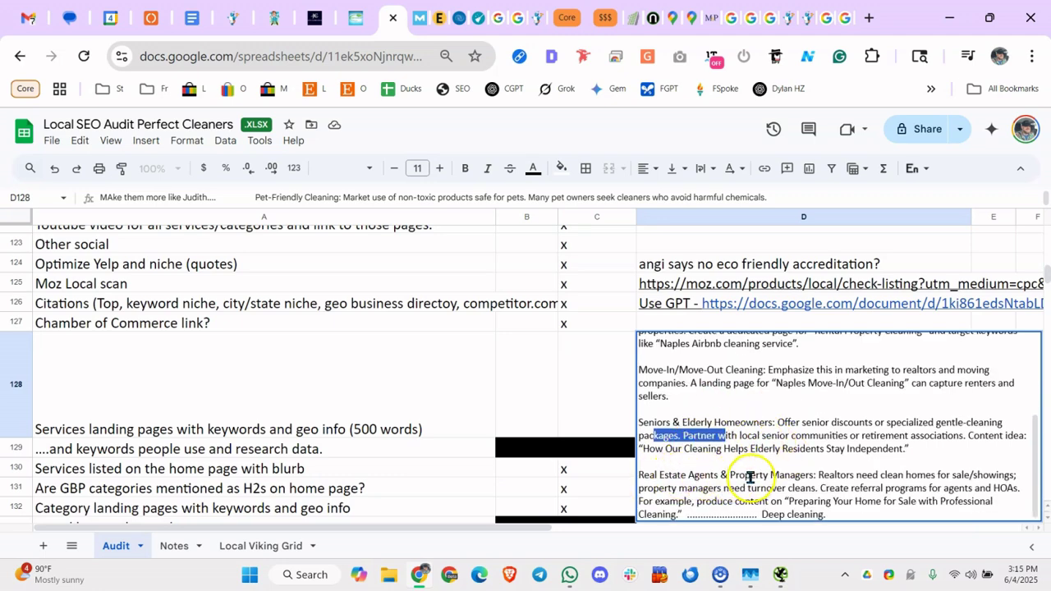
Read the end of the services landing pages note, from real estate agents and property managers to deep cleaning
{"action": "left_click", "coordinate": [858, 474]}
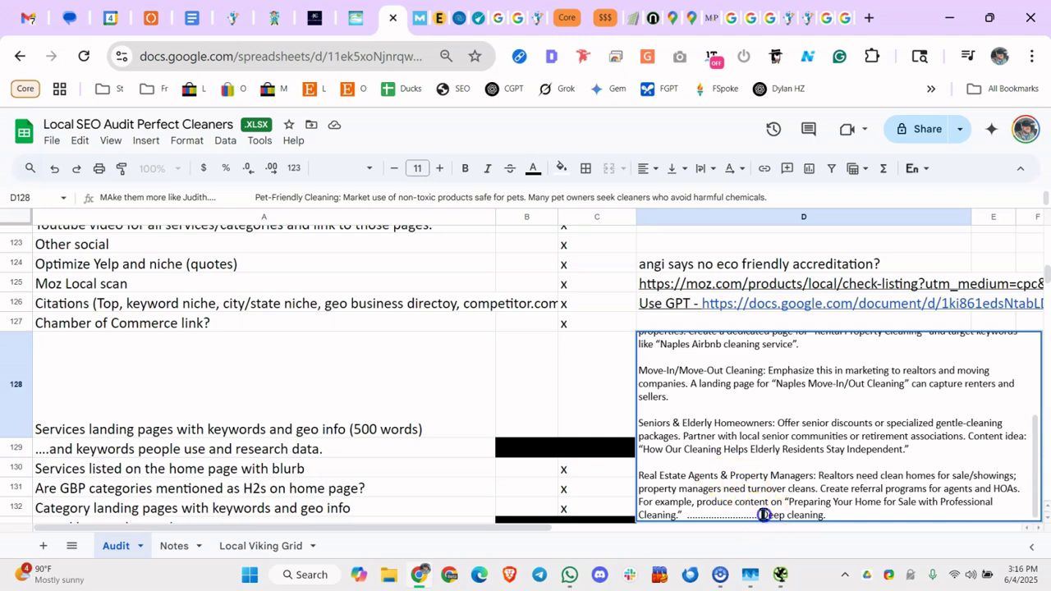
{"action": "left_click_drag", "start_coordinate": [762, 515], "coordinate": [868, 504]}
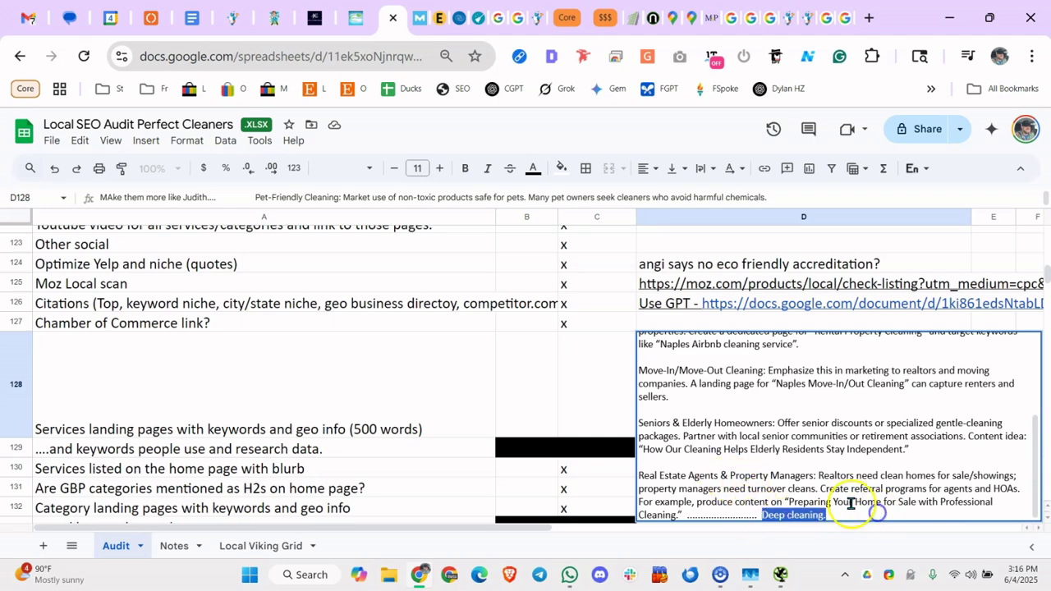
{"action": "left_click", "coordinate": [430, 352]}
Review the audit rows on keyword research data, GBP categories as H2s, landing page photos and videos, and keyword-rich H2 blurbs
{"action": "scroll", "coordinate": [474, 307], "scroll_direction": "down", "scroll_amount": 2}
{"action": "left_click", "coordinate": [317, 362]}
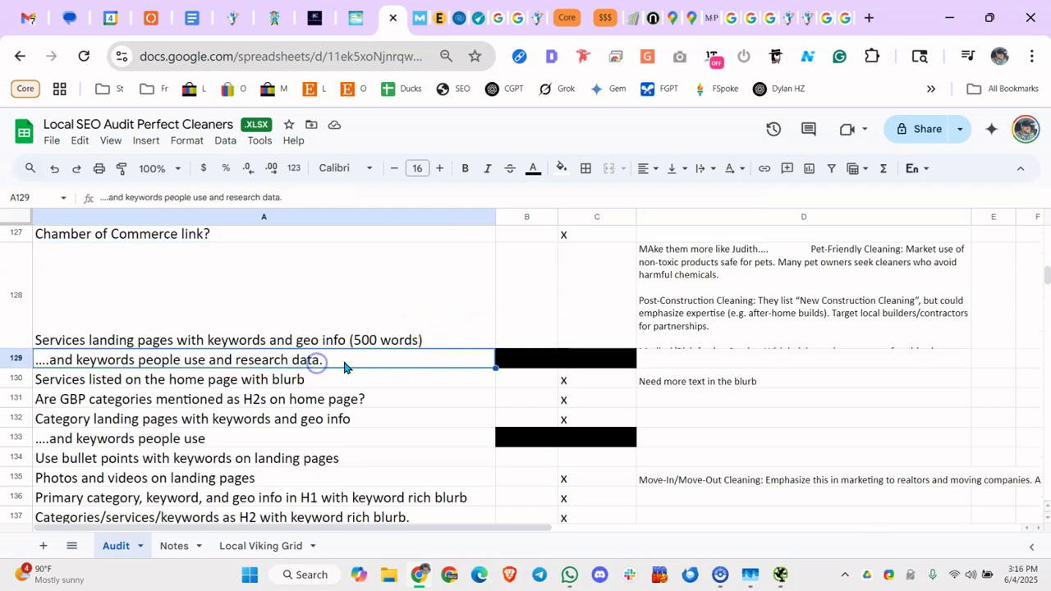
{"action": "scroll", "coordinate": [344, 382], "scroll_direction": "down", "scroll_amount": 2}
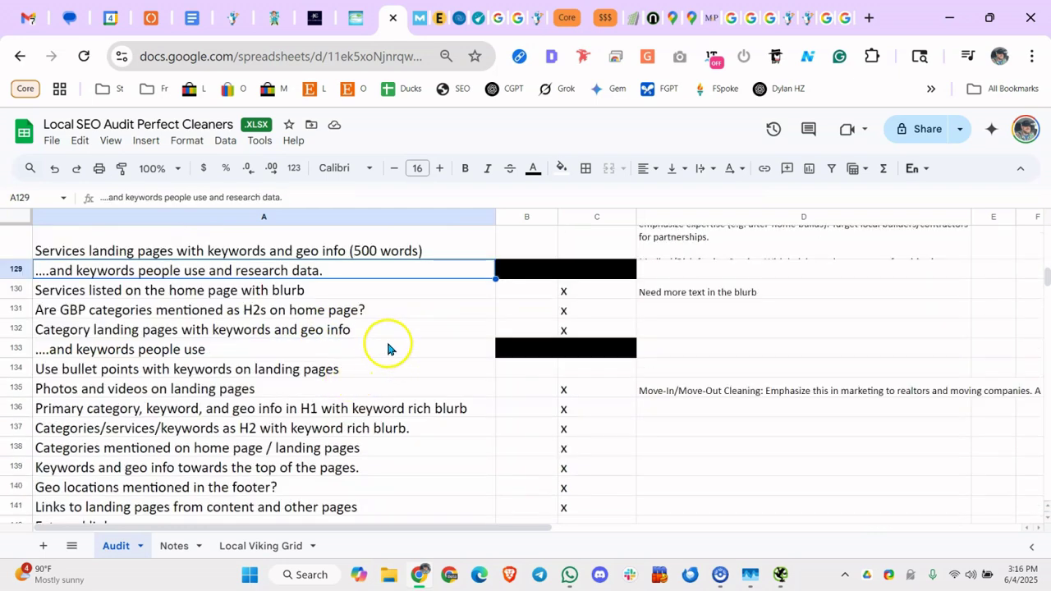
{"action": "left_click", "coordinate": [353, 319]}
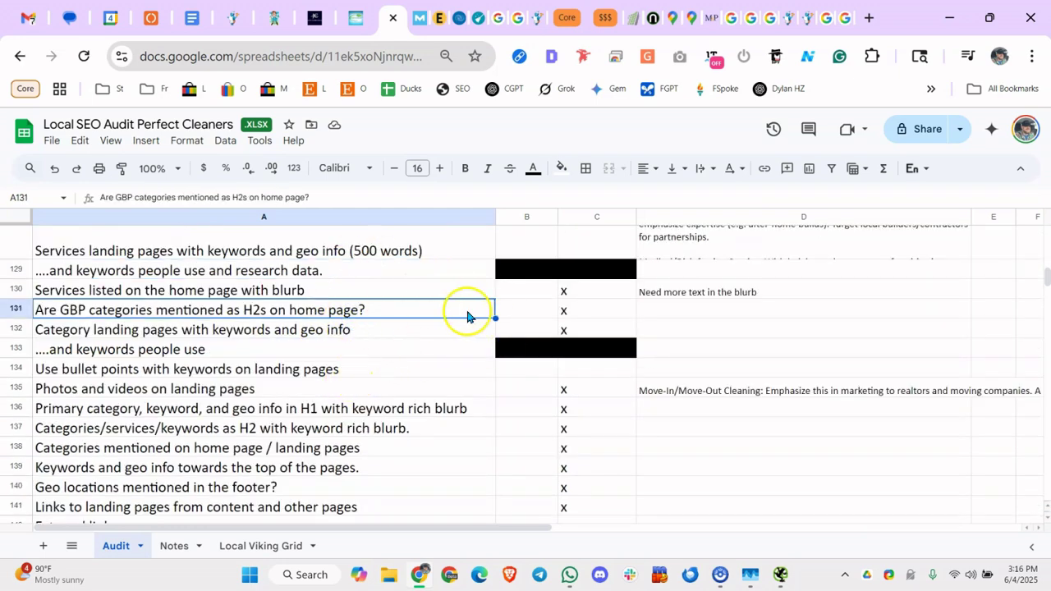
{"action": "left_click", "coordinate": [355, 390]}
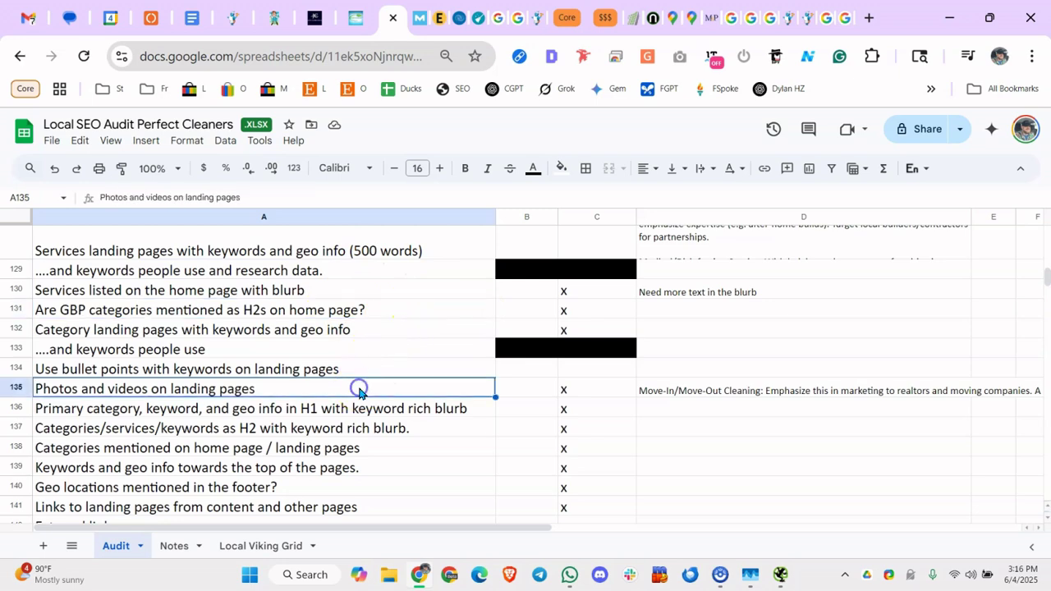
{"action": "scroll", "coordinate": [366, 391], "scroll_direction": "down", "scroll_amount": 2}
{"action": "left_click", "coordinate": [306, 340]}
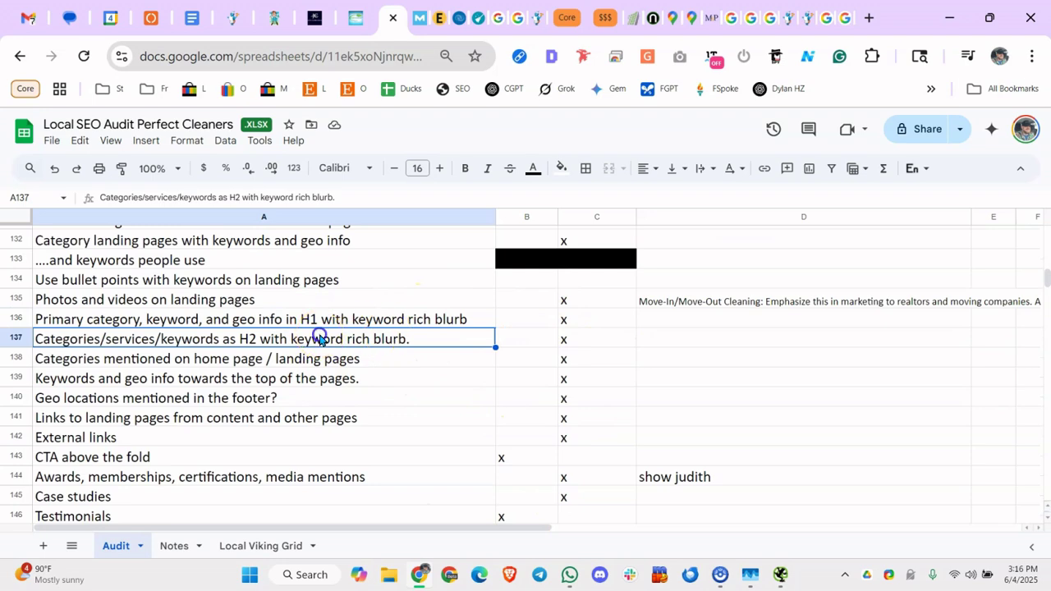
Review the audit rows for external links, CTA above the fold, awards and certifications, case studies and testimonials
{"action": "scroll", "coordinate": [320, 338], "scroll_direction": "down", "scroll_amount": 2}
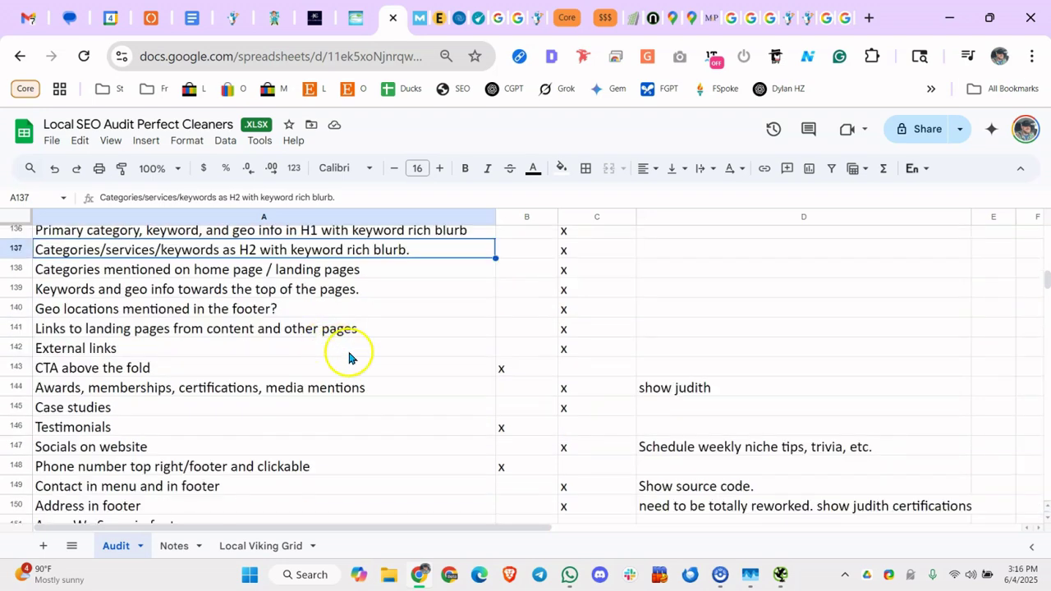
{"action": "left_click", "coordinate": [354, 353]}
{"action": "left_click", "coordinate": [362, 371]}
{"action": "left_click", "coordinate": [365, 394]}
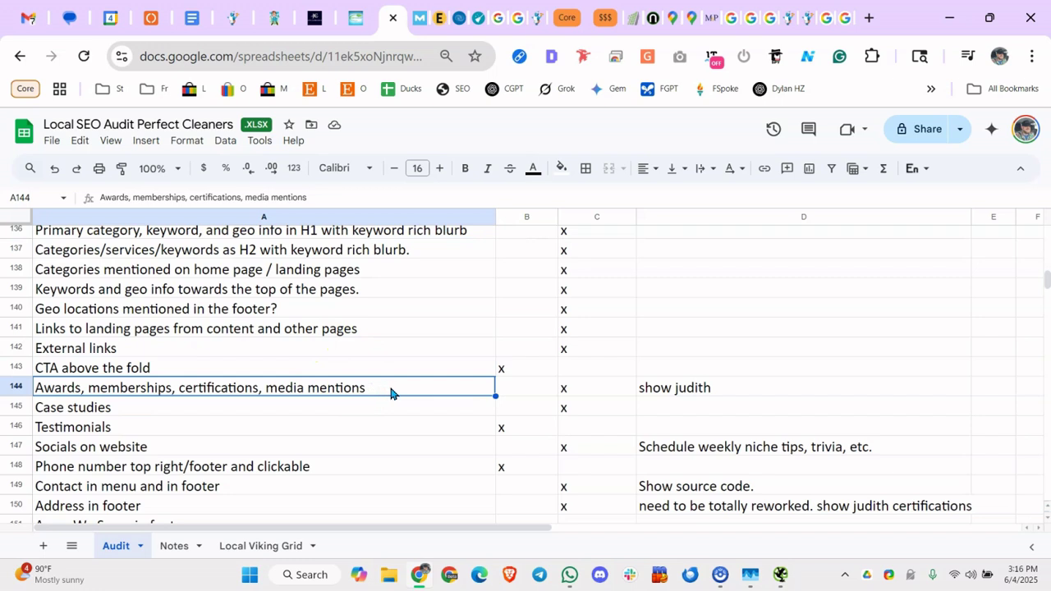
{"action": "left_click", "coordinate": [395, 404]}
{"action": "left_click", "coordinate": [598, 408]}
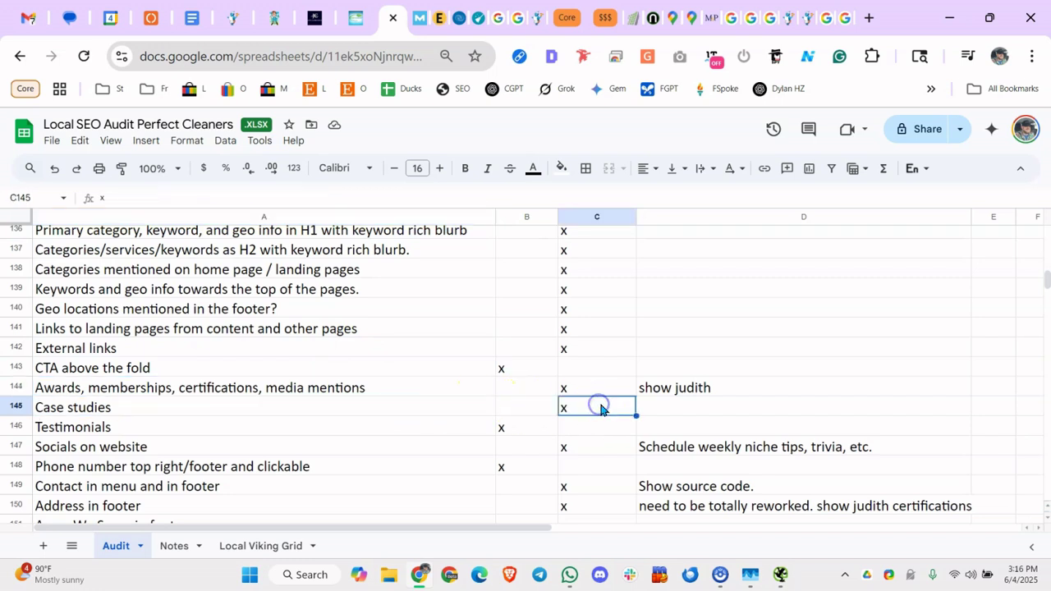
{"action": "left_click", "coordinate": [310, 423]}
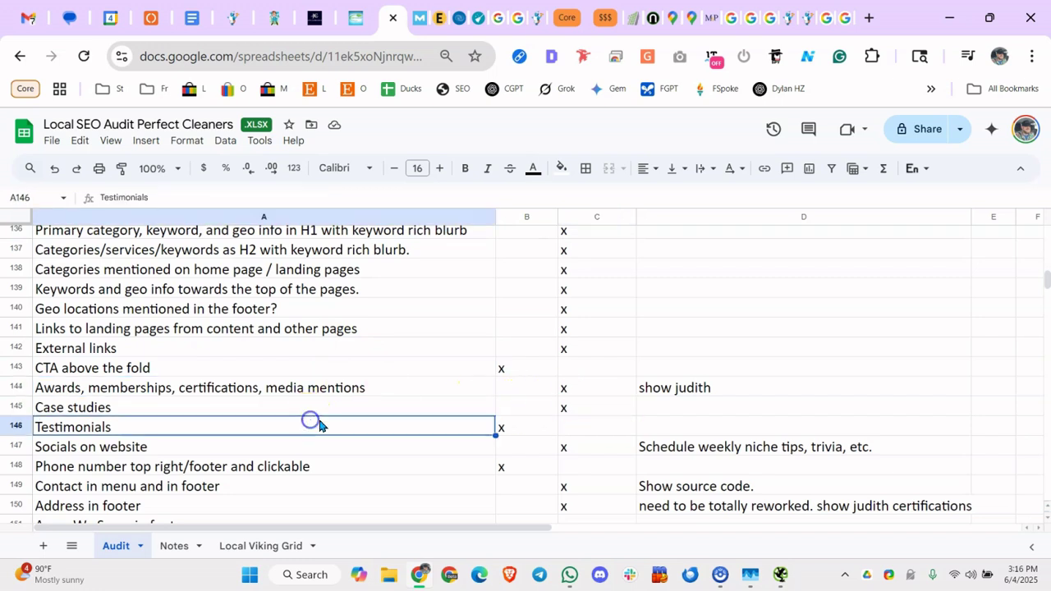
Review the website socials, phone number, contact, footer address and Areas We Serve rows, including the socials and contact comments
{"action": "triple_click", "coordinate": [678, 448]}
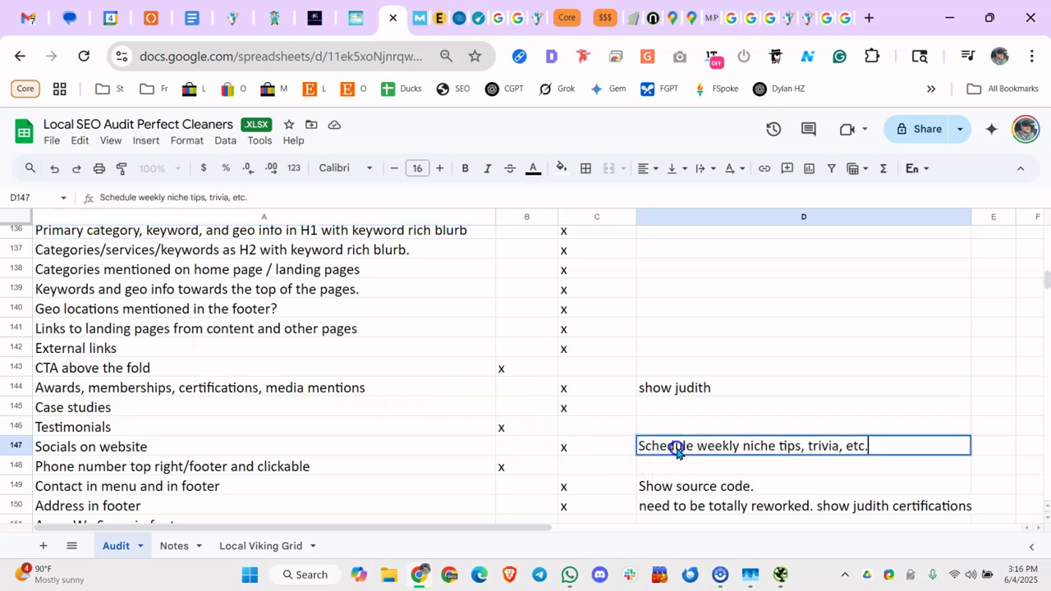
{"action": "left_click", "coordinate": [754, 407]}
{"action": "scroll", "coordinate": [755, 410], "scroll_direction": "down", "scroll_amount": 2}
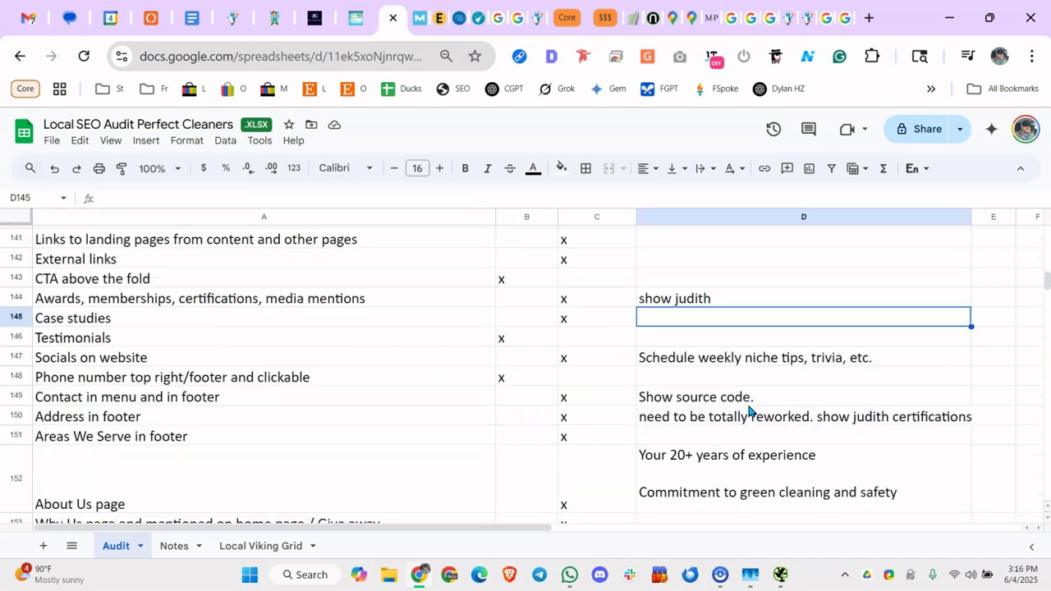
{"action": "left_click", "coordinate": [315, 376]}
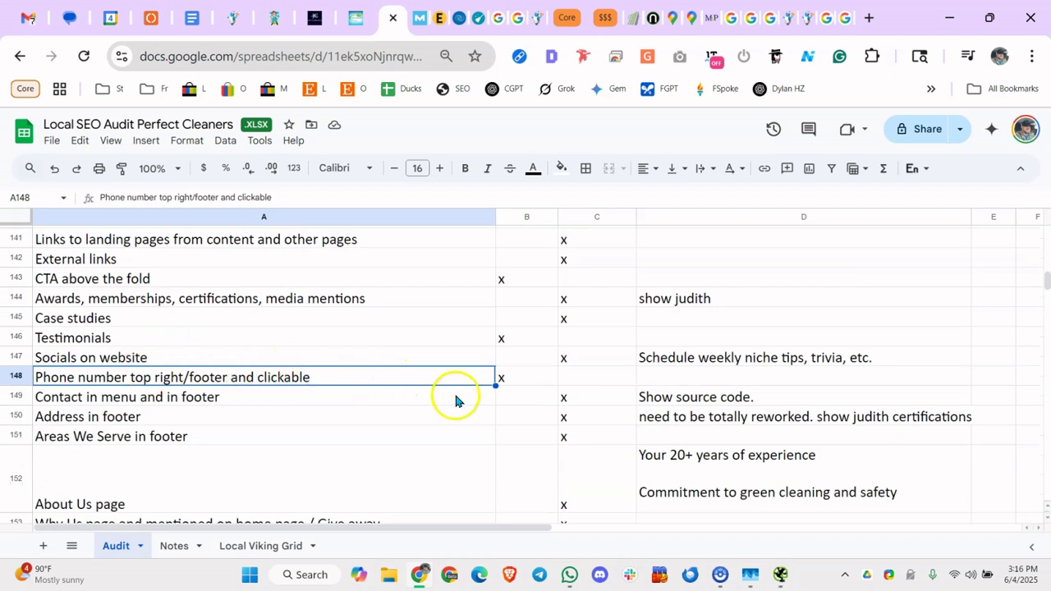
{"action": "left_click", "coordinate": [352, 398]}
{"action": "double_click", "coordinate": [719, 402]}
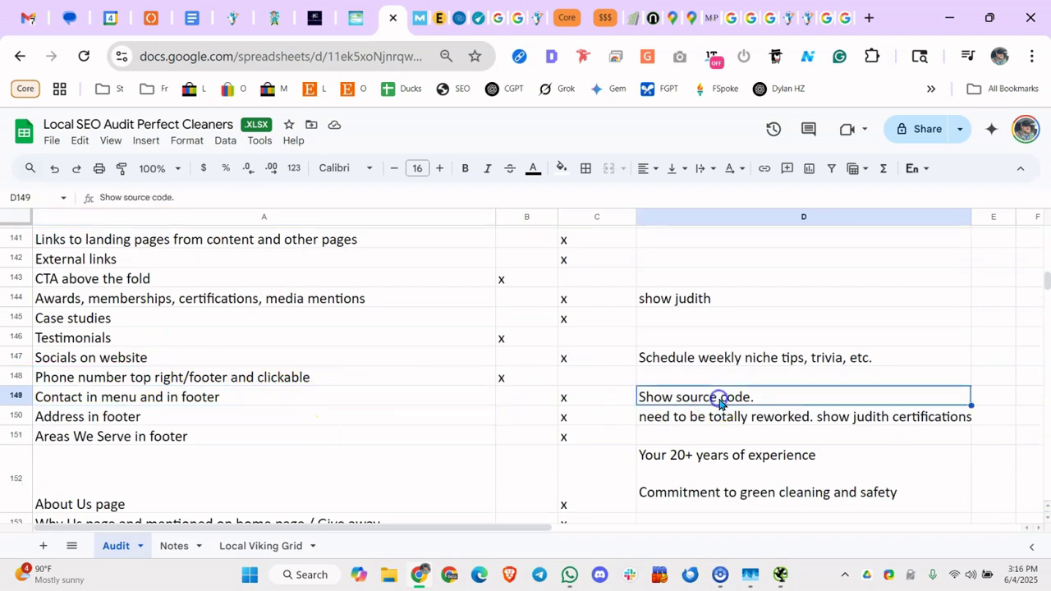
{"action": "double_click", "coordinate": [353, 398]}
{"action": "left_click", "coordinate": [227, 421]}
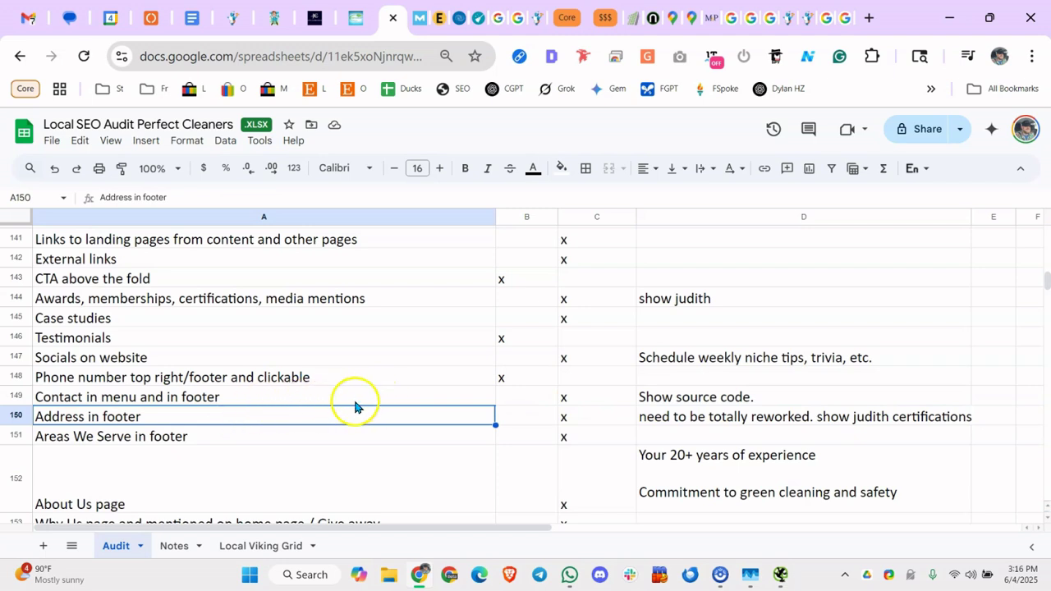
{"action": "left_click", "coordinate": [358, 434]}
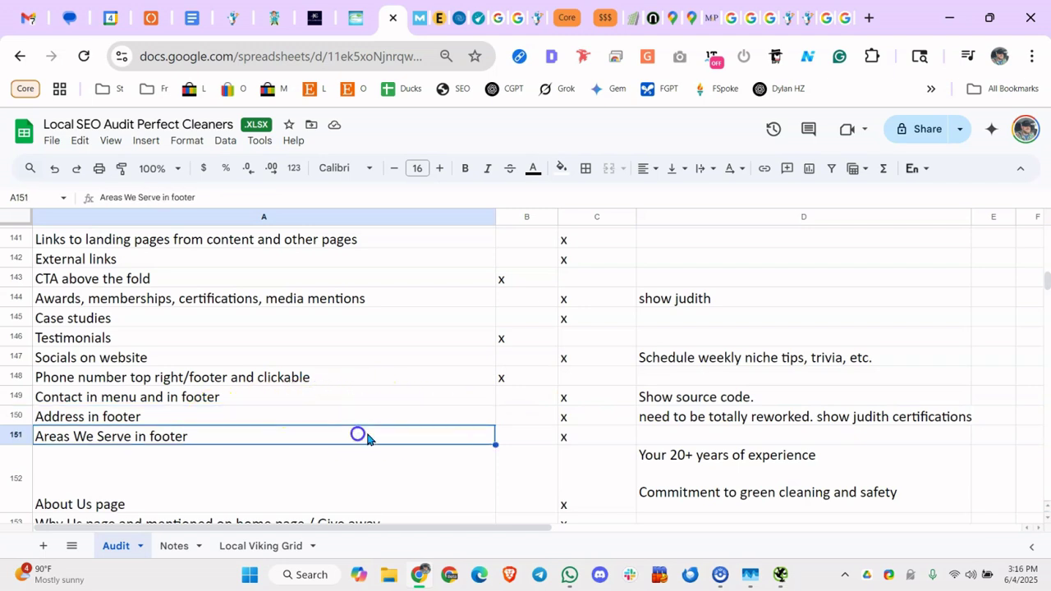
Open the full About Us page comment and read its points on experience, green cleaning, background-checked staff, guarantee and team photos
{"action": "scroll", "coordinate": [382, 422], "scroll_direction": "down", "scroll_amount": 1}
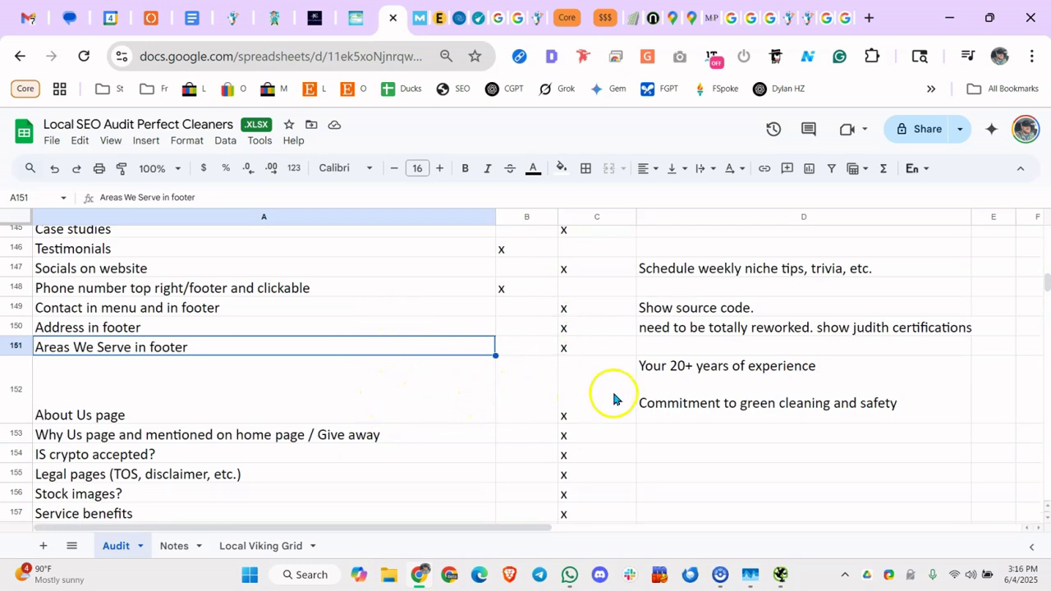
{"action": "left_click", "coordinate": [649, 388]}
{"action": "double_click", "coordinate": [648, 387]}
{"action": "left_click", "coordinate": [427, 393]}
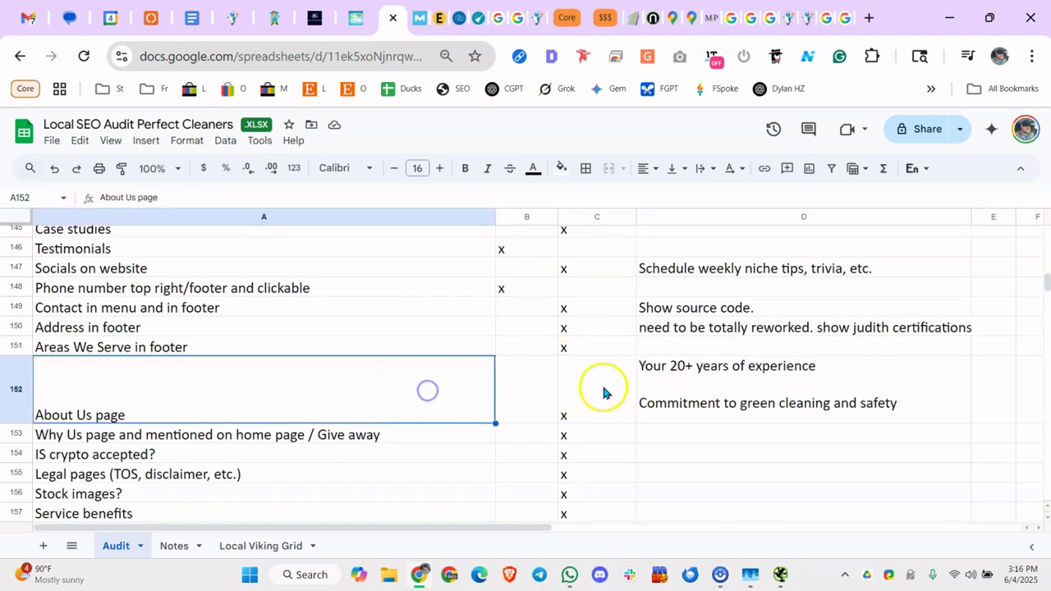
{"action": "triple_click", "coordinate": [659, 369]}
{"action": "left_click_drag", "start_coordinate": [652, 367], "coordinate": [799, 366]}
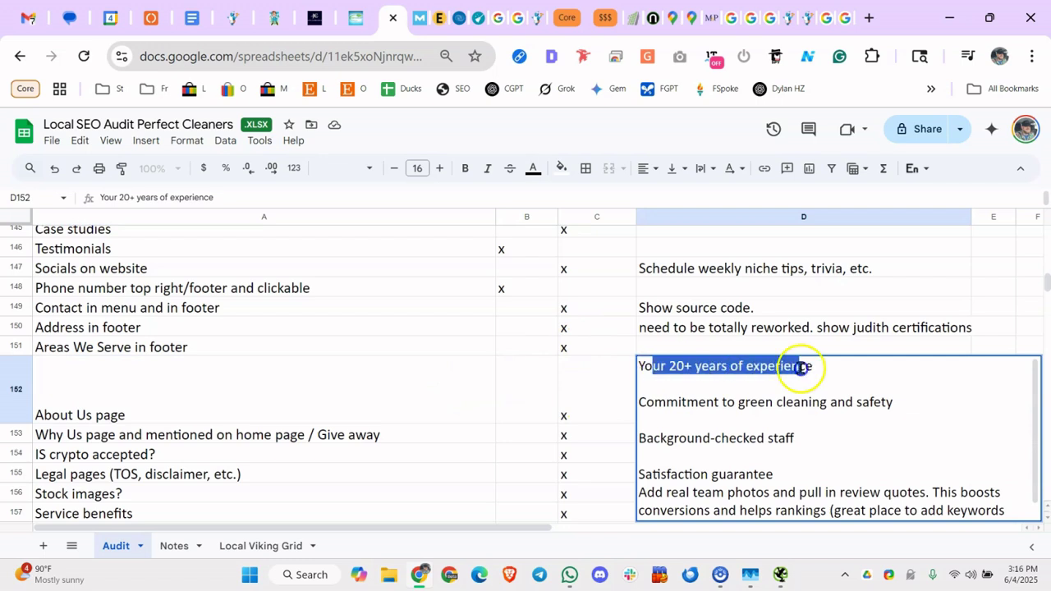
{"action": "left_click_drag", "start_coordinate": [692, 407], "coordinate": [793, 406]}
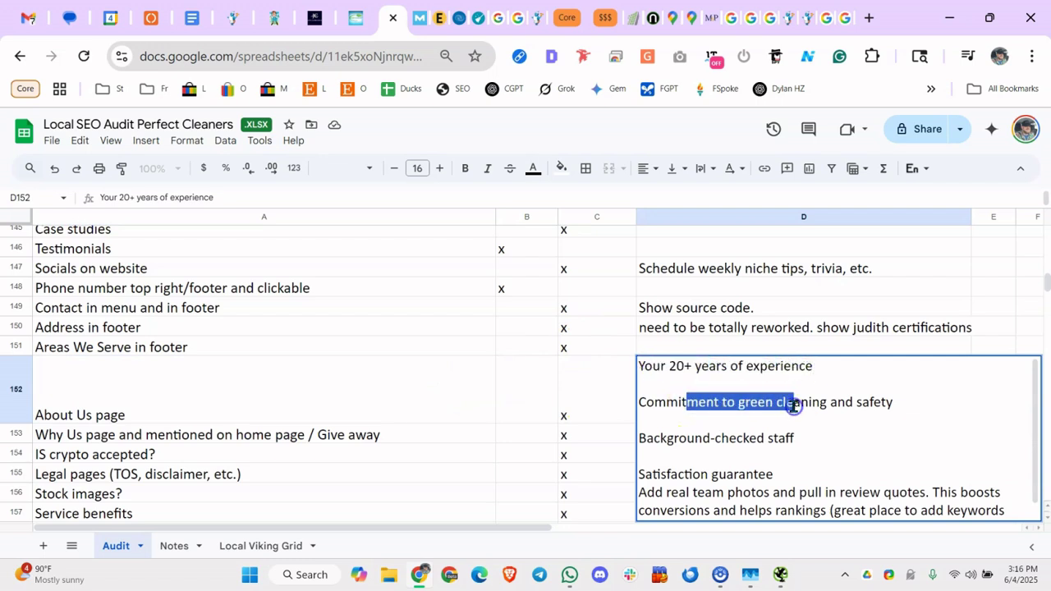
{"action": "left_click_drag", "start_coordinate": [675, 439], "coordinate": [757, 448]}
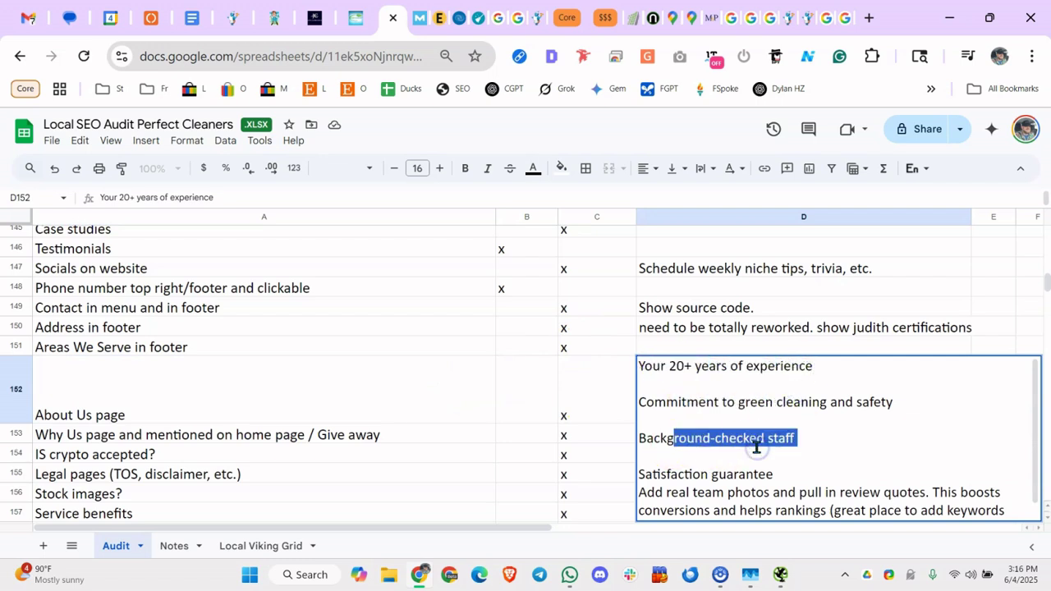
{"action": "scroll", "coordinate": [731, 460], "scroll_direction": "down", "scroll_amount": 1}
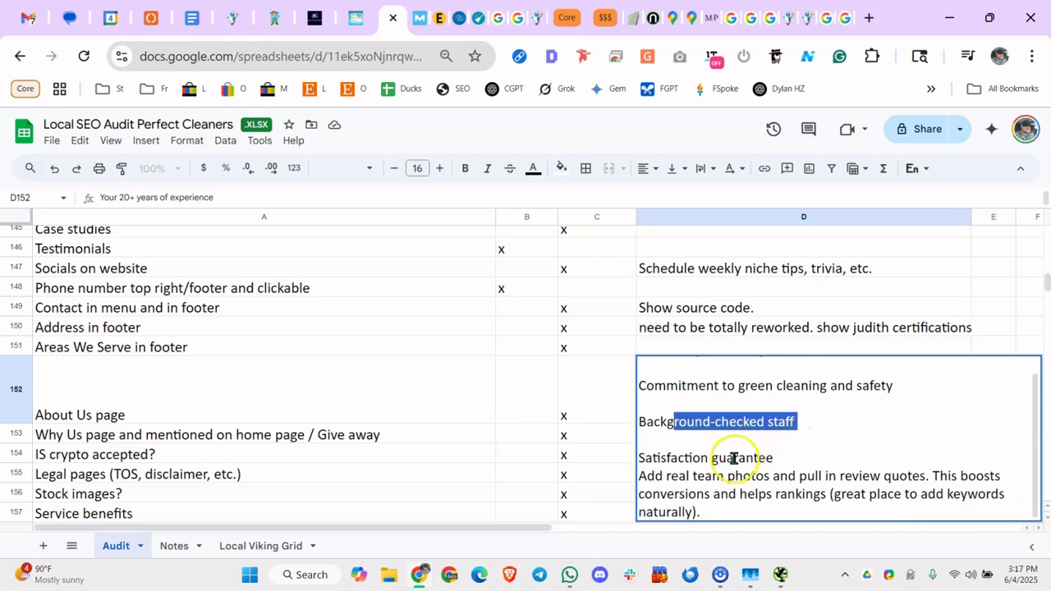
{"action": "left_click", "coordinate": [412, 353]}
Copy the full "You have to build your brand!" text from the introduction at the start of the audit sheet
{"action": "scroll", "coordinate": [412, 353], "scroll_direction": "up", "scroll_amount": 20}
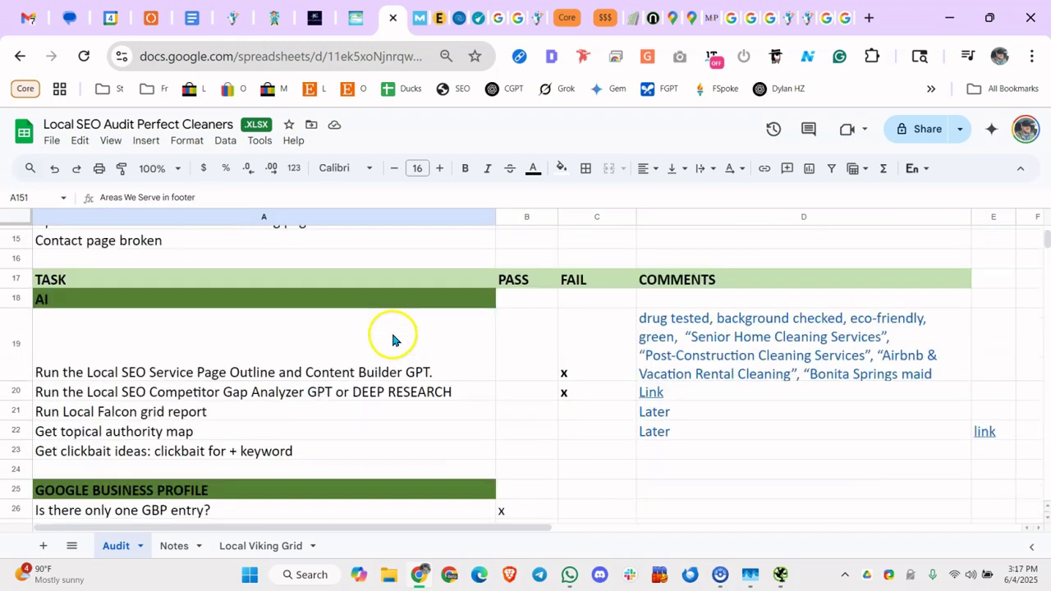
{"action": "left_click", "coordinate": [282, 428]}
{"action": "double_click", "coordinate": [288, 421]}
{"action": "key", "text": "ctrl+c"}
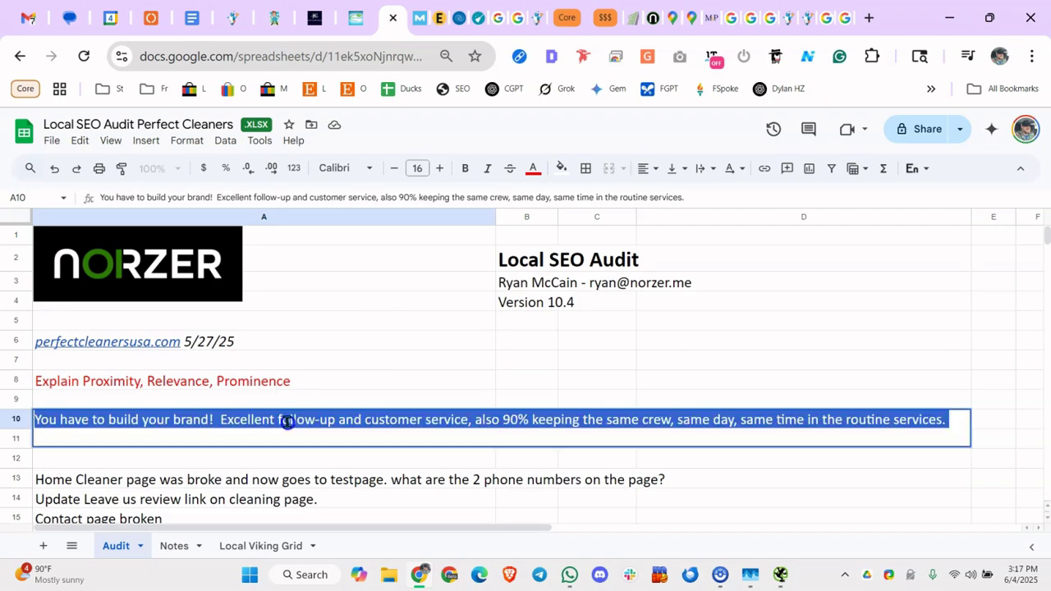
{"action": "left_click", "coordinate": [437, 362]}
Append the copied brand text after "..." in the About Us page comment, removing its opening sentence "You have to build your brand!"
{"action": "scroll", "coordinate": [439, 367], "scroll_direction": "down", "scroll_amount": 20}
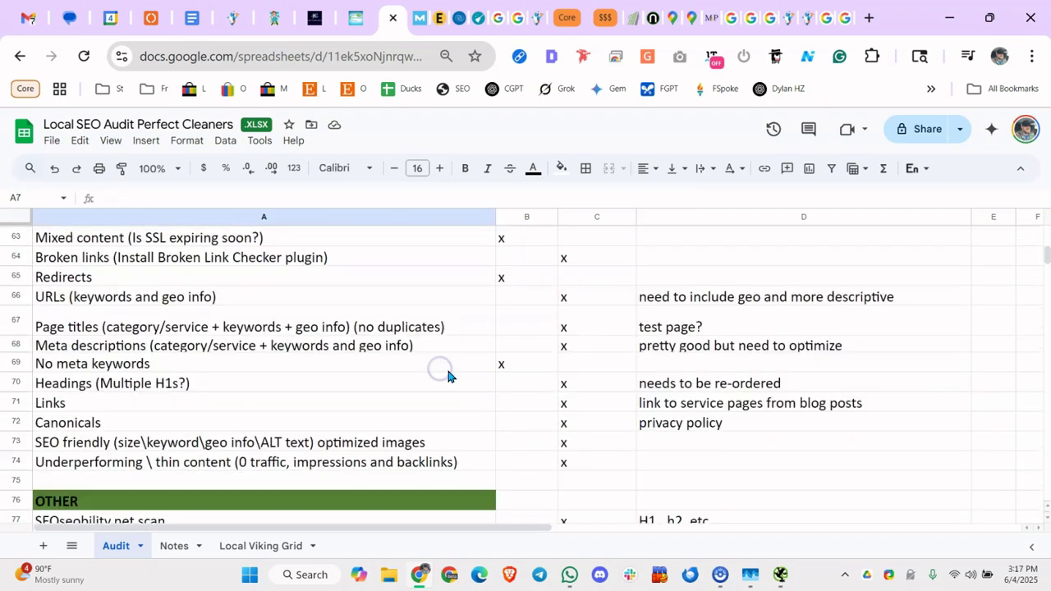
{"action": "scroll", "coordinate": [605, 354], "scroll_direction": "down", "scroll_amount": 15}
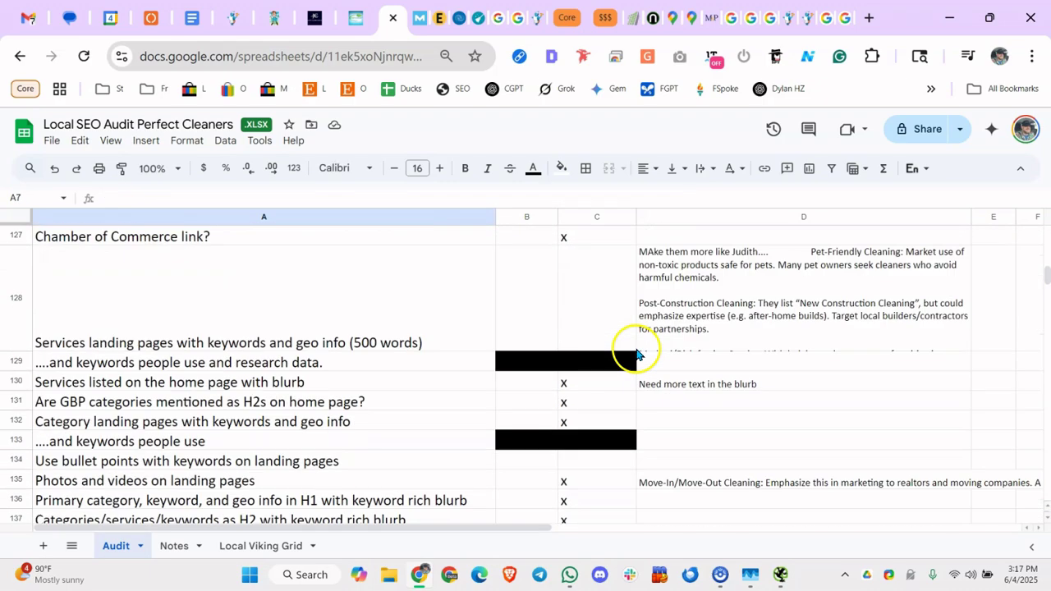
{"action": "double_click", "coordinate": [709, 327]}
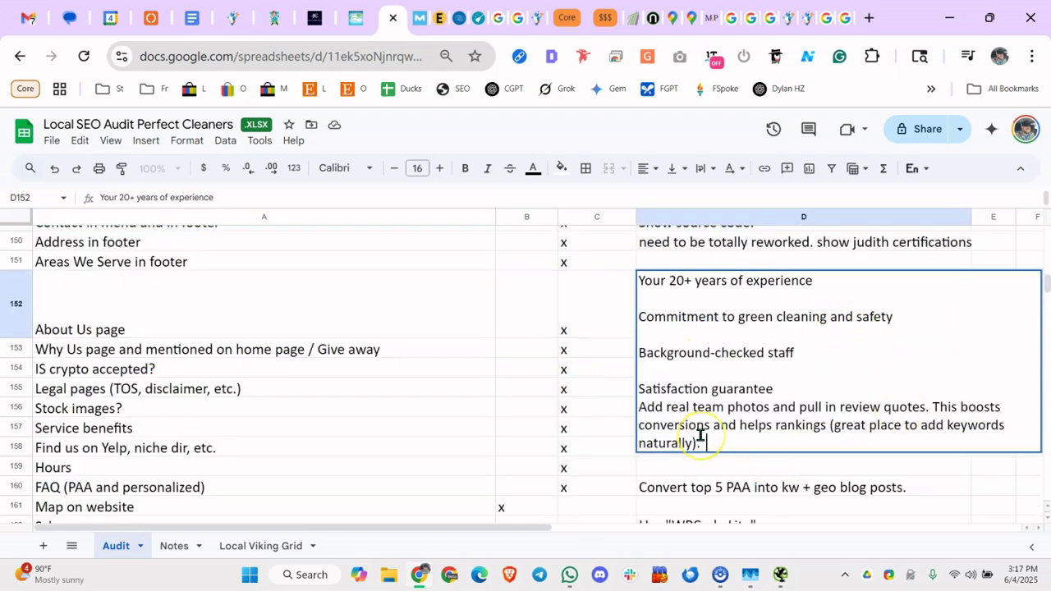
{"action": "key", "text": "ctrl+v"}
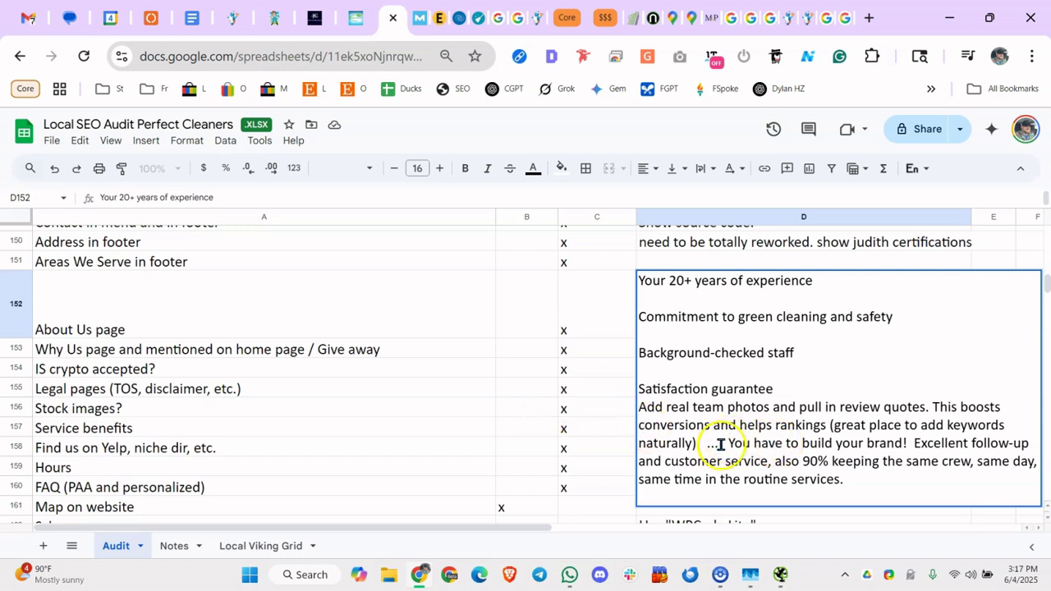
{"action": "left_click_drag", "start_coordinate": [733, 443], "coordinate": [911, 444]}
{"action": "key", "text": "BackSpace"}
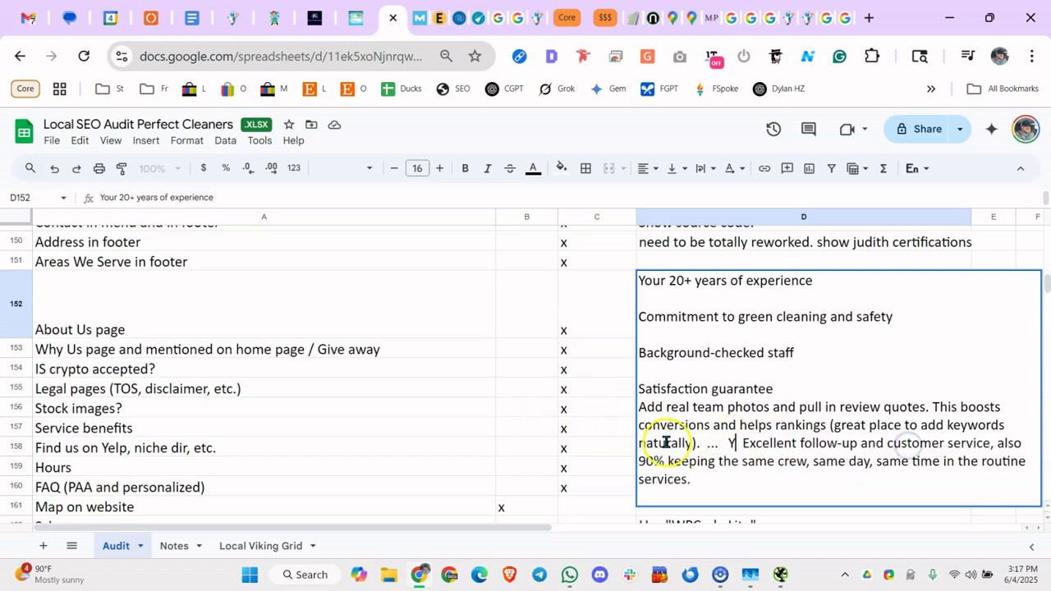
{"action": "key", "text": "BackSpace"}
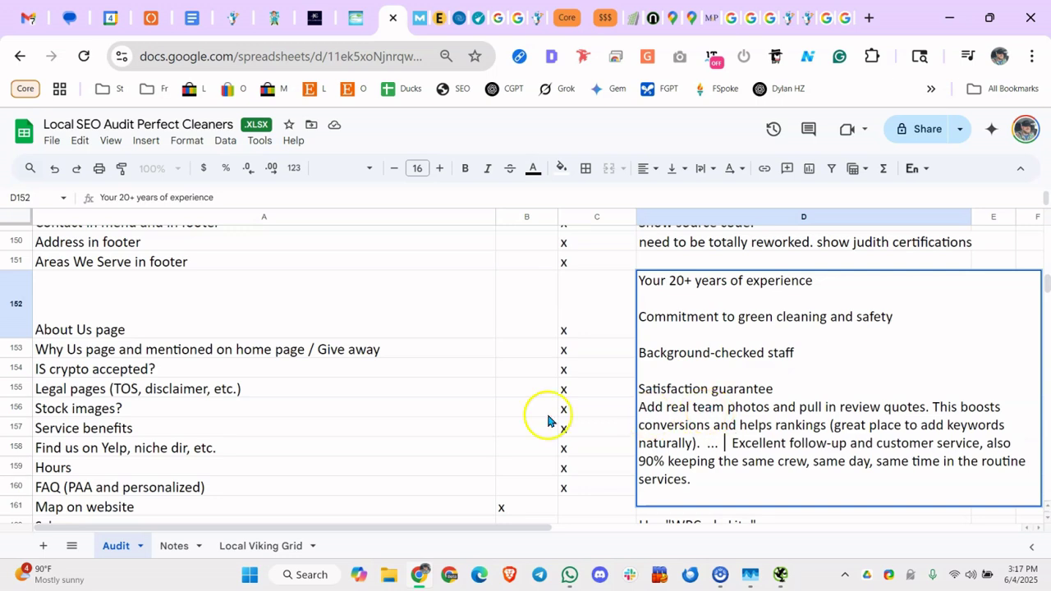
{"action": "left_click", "coordinate": [504, 411]}
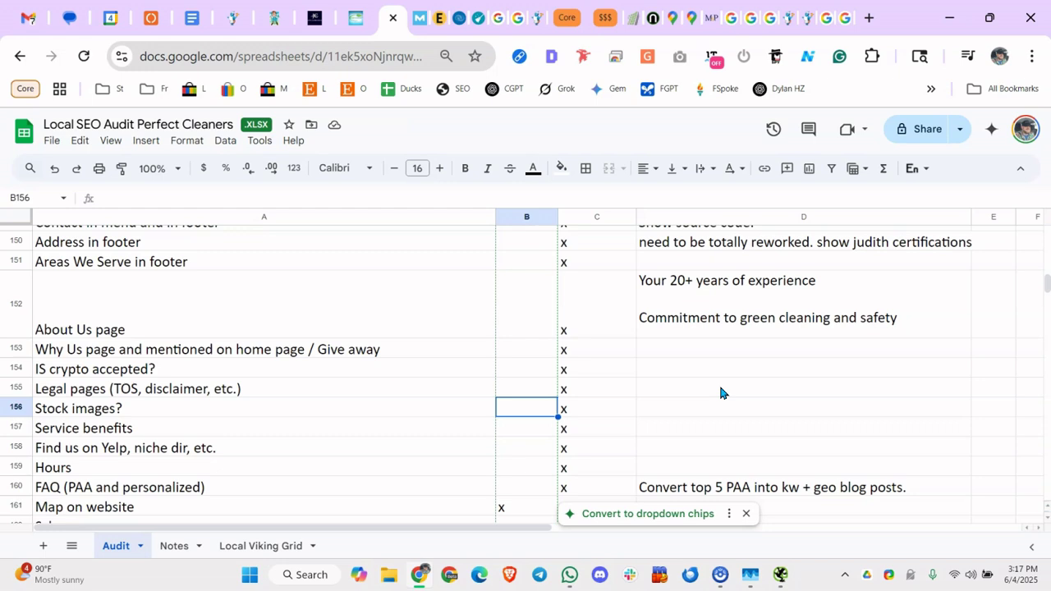
Review the audit rows for legal pages, stock images and crypto acceptance
{"action": "left_click", "coordinate": [441, 394]}
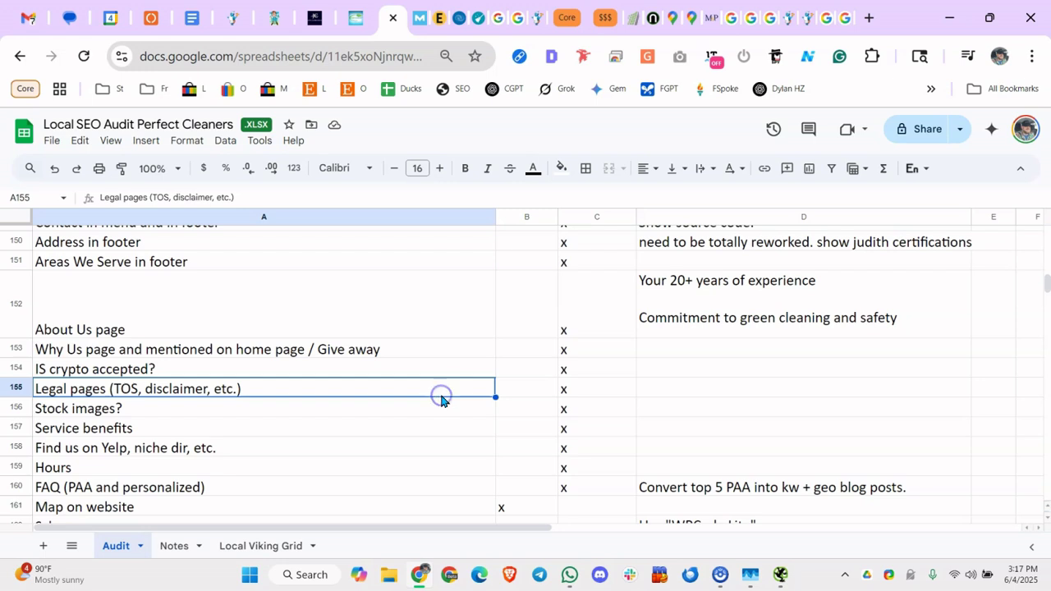
{"action": "left_click", "coordinate": [436, 403]}
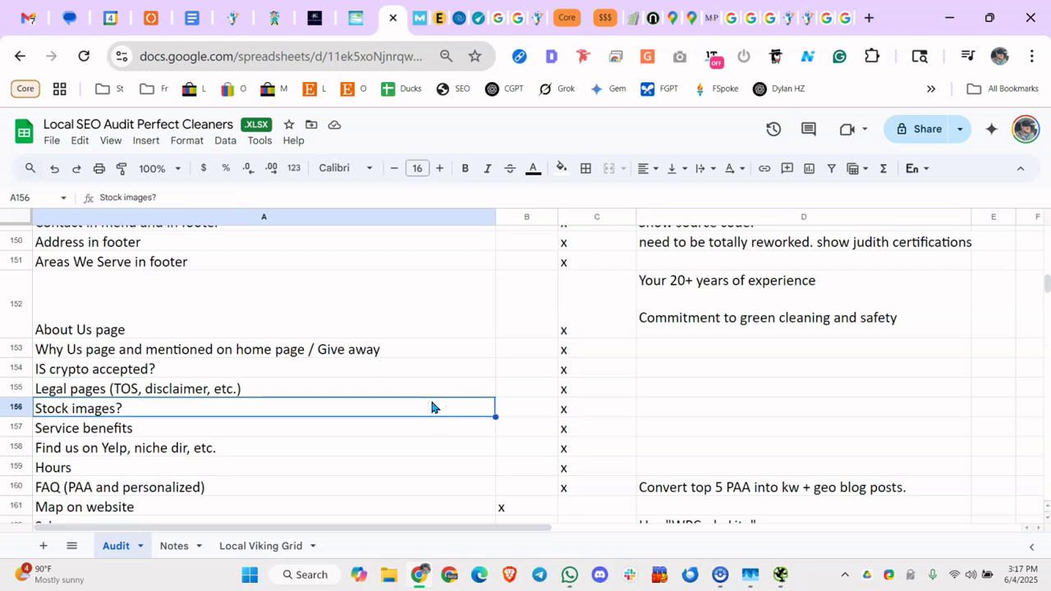
{"action": "left_click", "coordinate": [389, 368]}
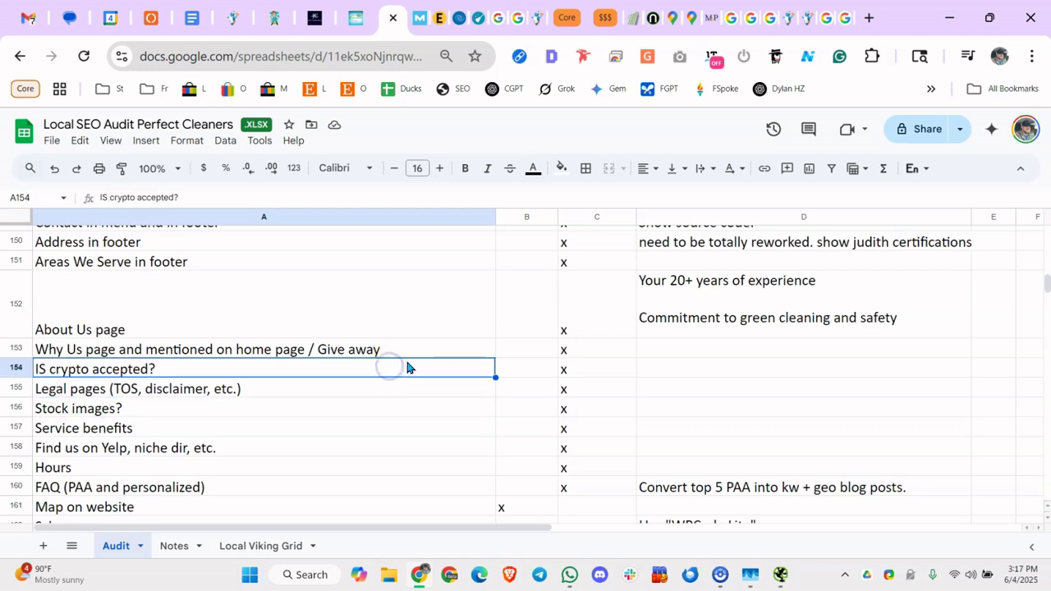
Review the audit rows for the Why Us page, crypto acceptance and service benefits, reading the full About Us page comment as well
{"action": "left_click", "coordinate": [407, 374]}
{"action": "left_click", "coordinate": [365, 348]}
{"action": "left_click", "coordinate": [56, 352]}
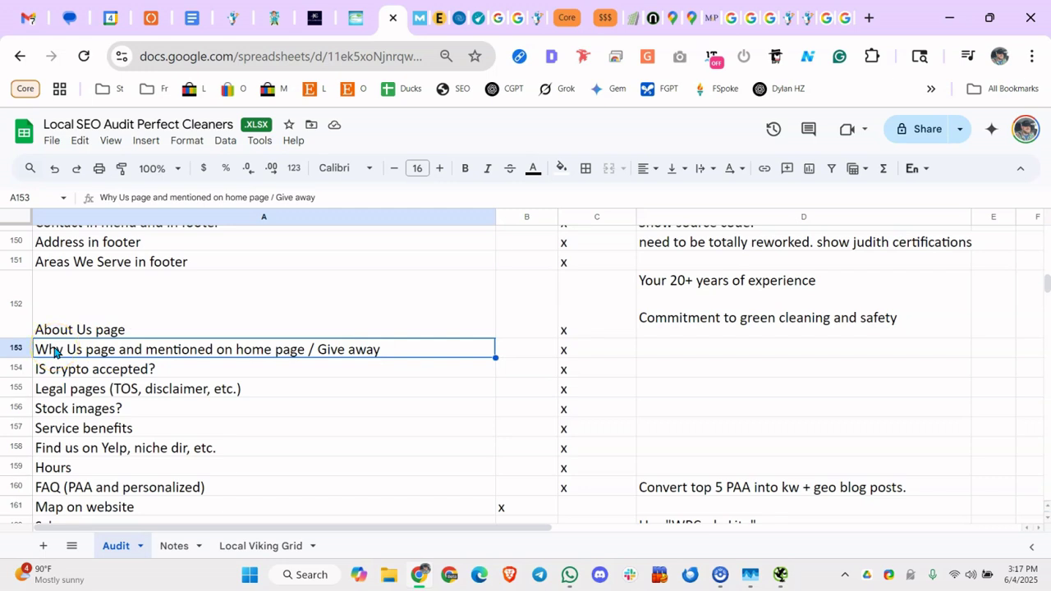
{"action": "double_click", "coordinate": [715, 305]}
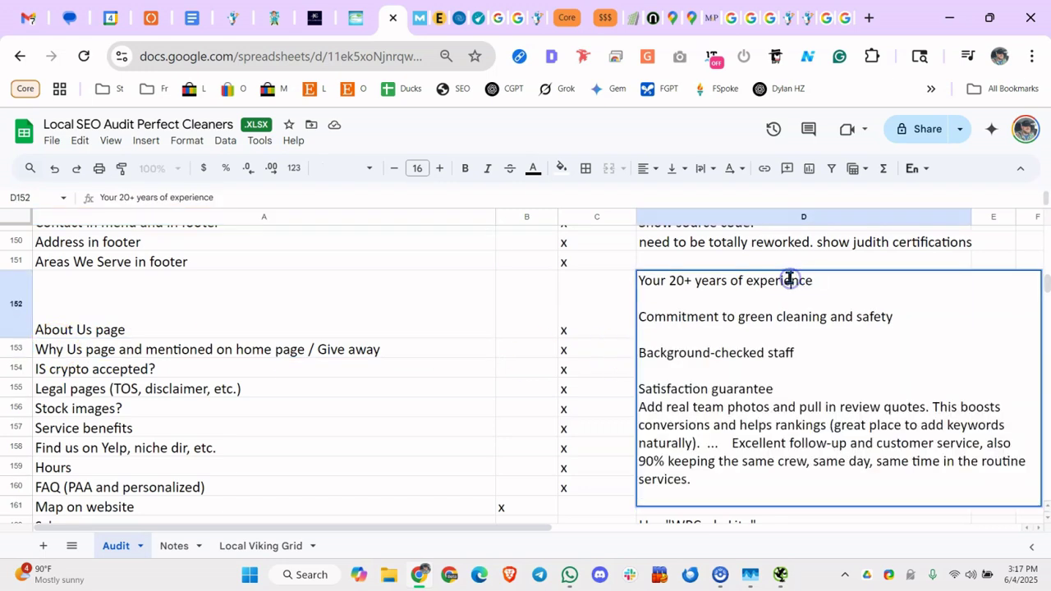
{"action": "left_click", "coordinate": [393, 323]}
{"action": "left_click", "coordinate": [353, 354]}
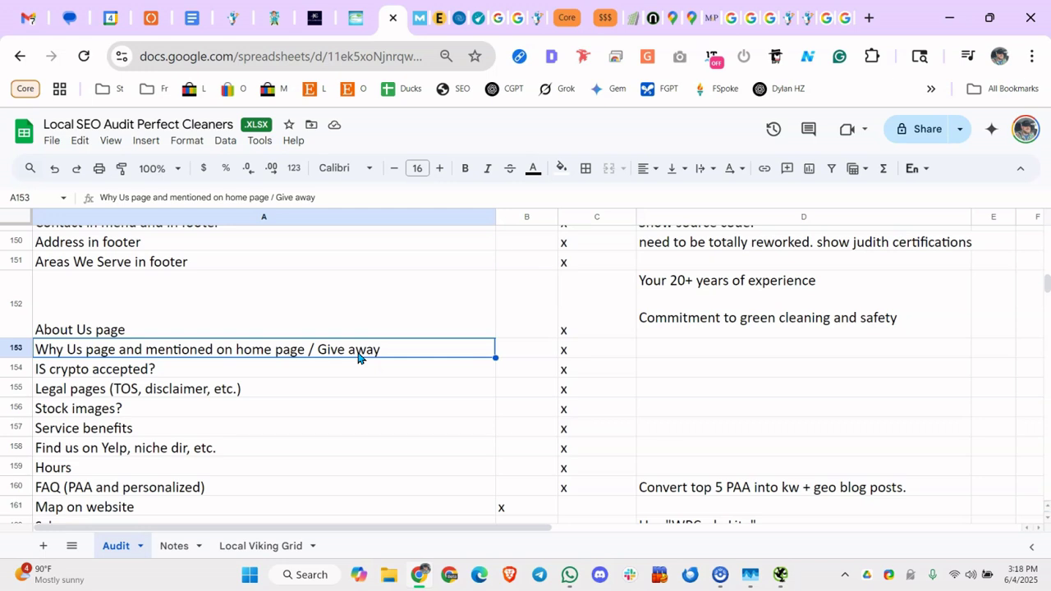
{"action": "left_click", "coordinate": [354, 375]}
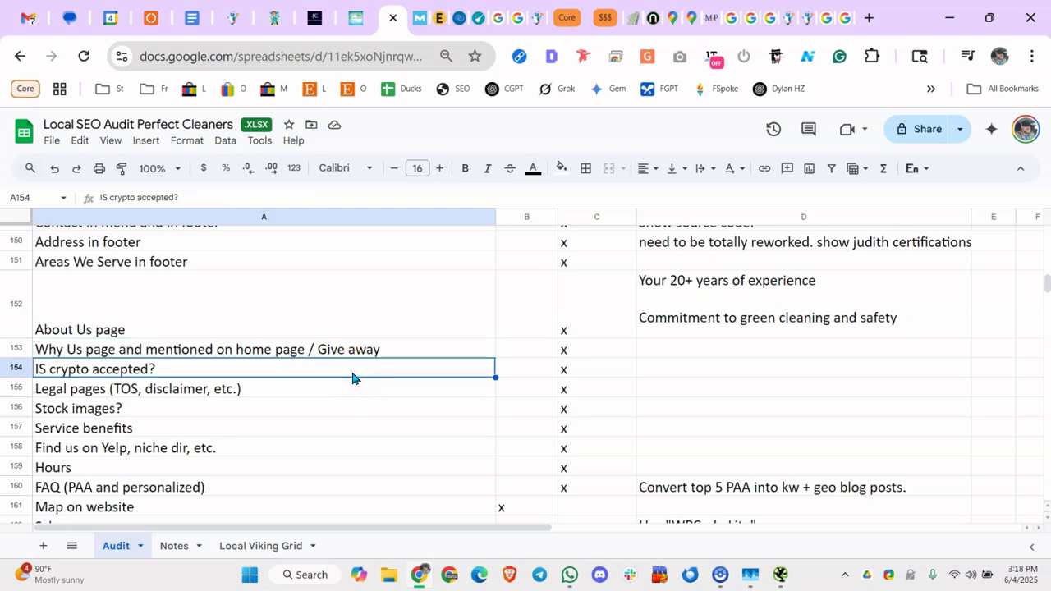
{"action": "left_click", "coordinate": [308, 420]}
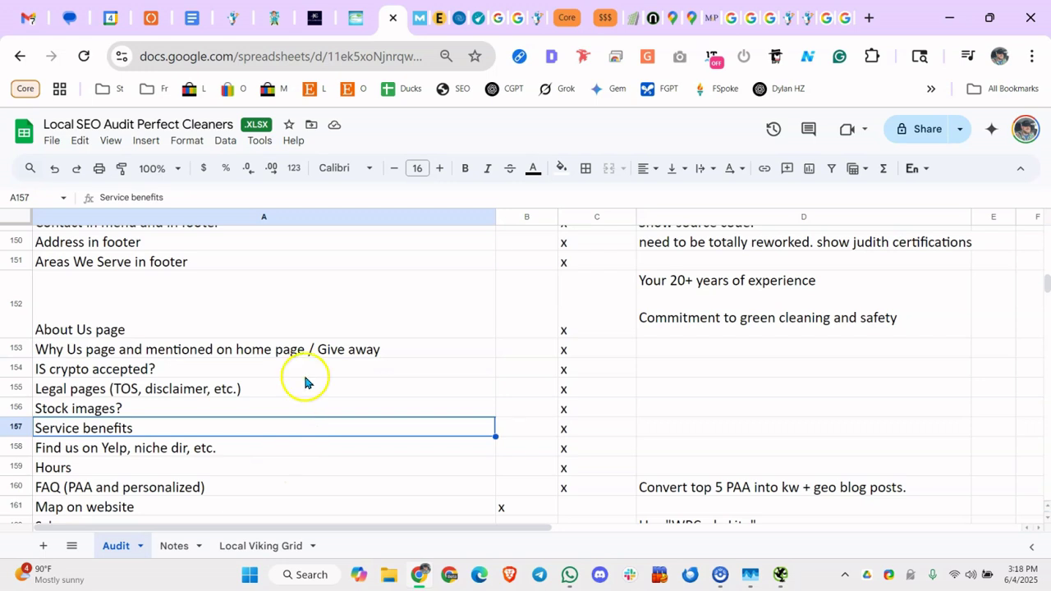
{"action": "left_click", "coordinate": [305, 379]}
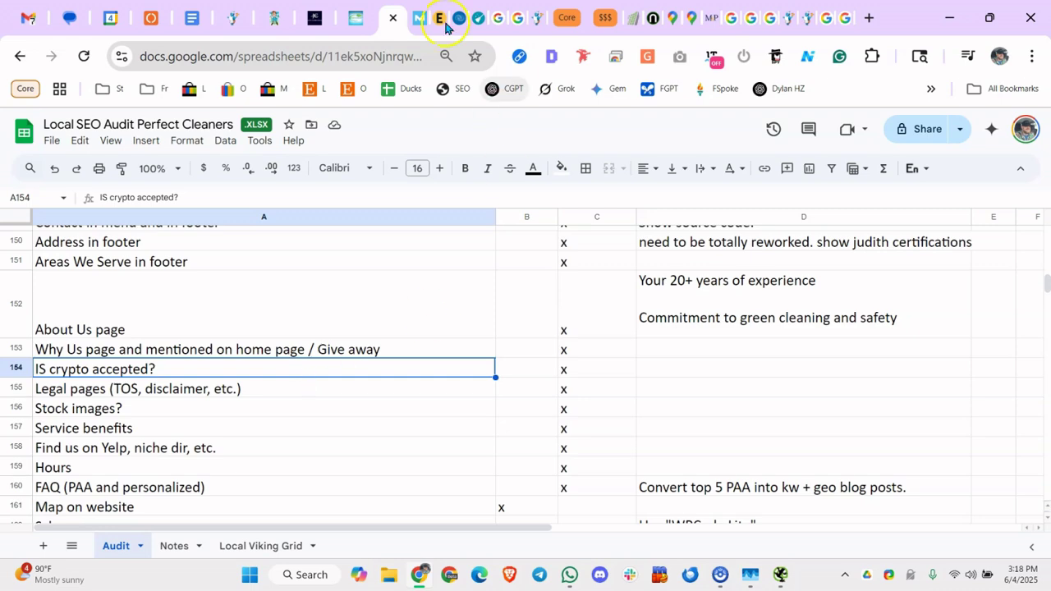
Open the home page of perfectcleanersusa.com and look through its content sections
{"action": "left_click", "coordinate": [221, 23]}
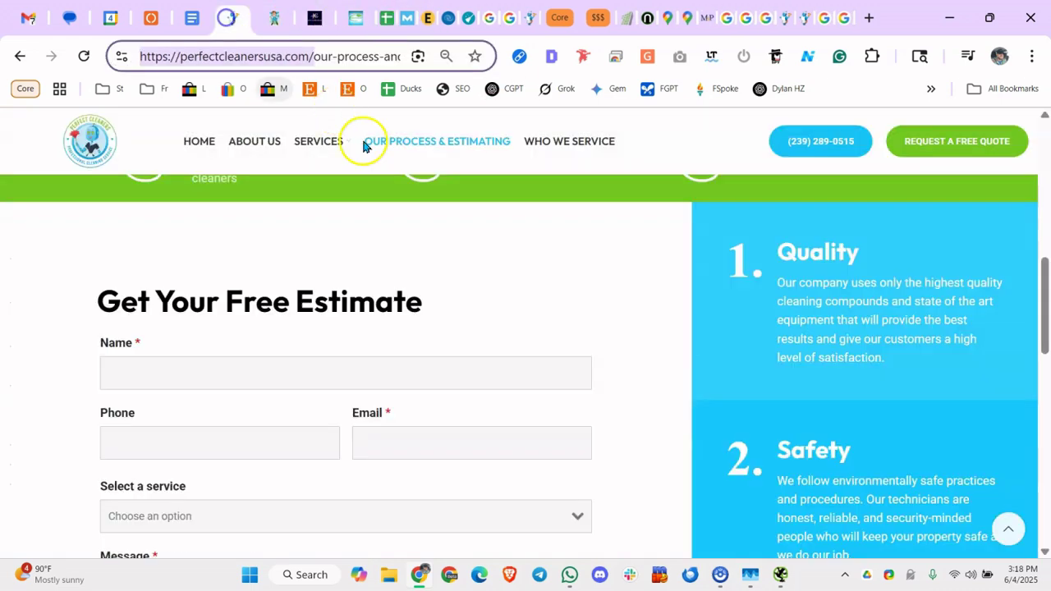
{"action": "left_click", "coordinate": [364, 140]}
{"action": "left_click", "coordinate": [136, 171]}
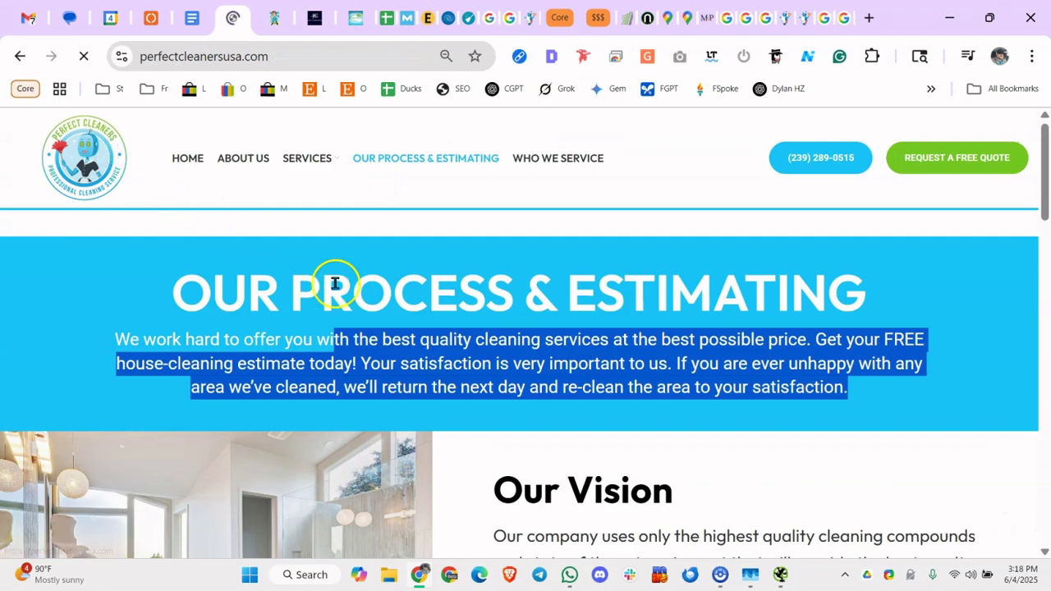
{"action": "scroll", "coordinate": [340, 283], "scroll_direction": "down", "scroll_amount": 10}
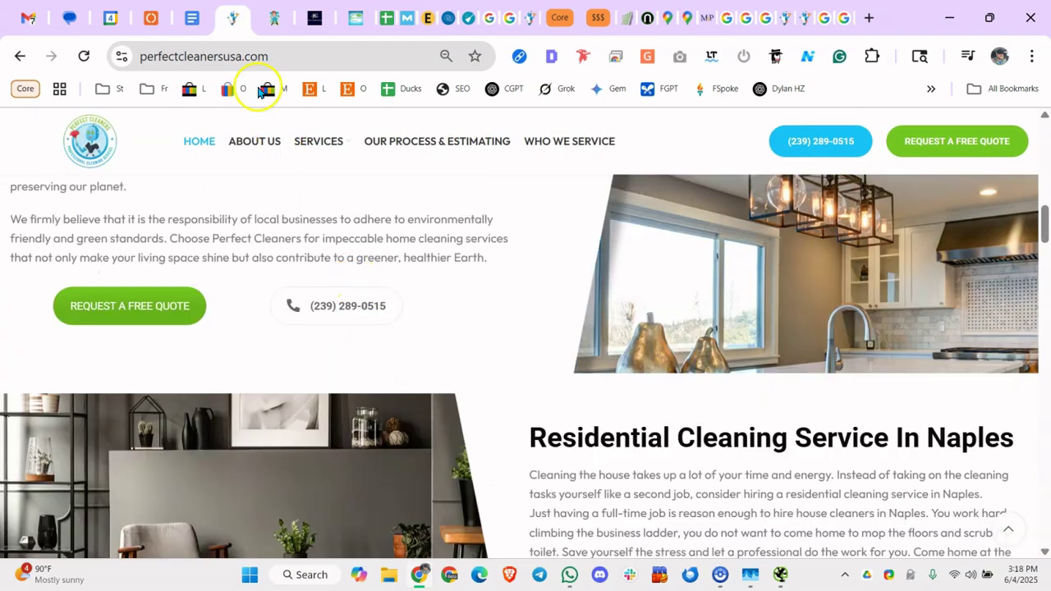
Look through the competitor home page clean-florida.com for comparison
{"action": "left_click", "coordinate": [273, 18]}
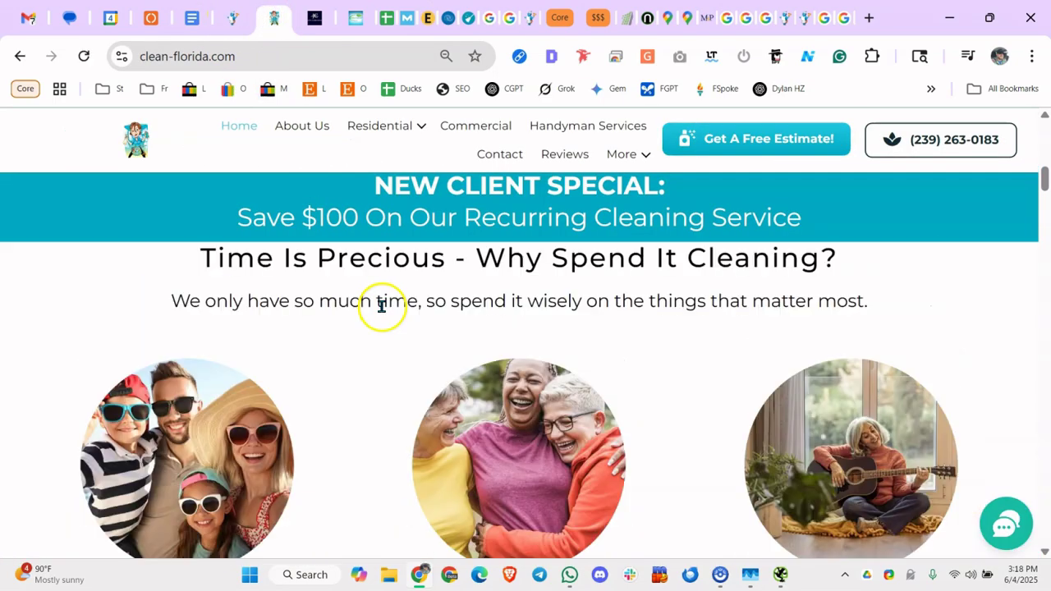
{"action": "scroll", "coordinate": [382, 300], "scroll_direction": "down", "scroll_amount": 8}
{"action": "scroll", "coordinate": [226, 263], "scroll_direction": "down", "scroll_amount": 15}
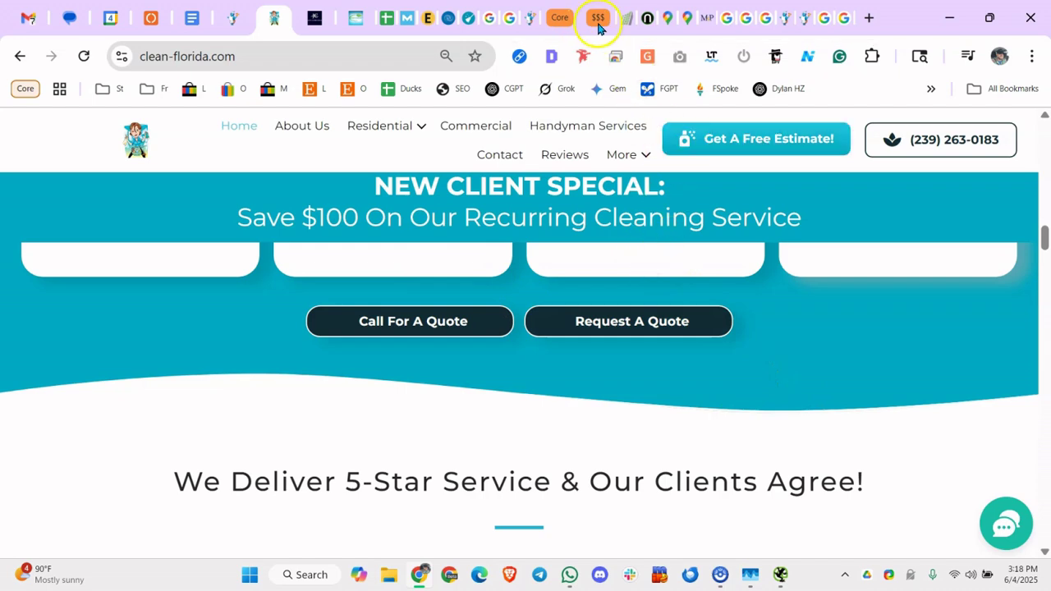
Close all browser tabs that follow the CleanFlorida Google Maps tab
{"action": "left_click", "coordinate": [666, 17]}
{"action": "right_click", "coordinate": [665, 17]}
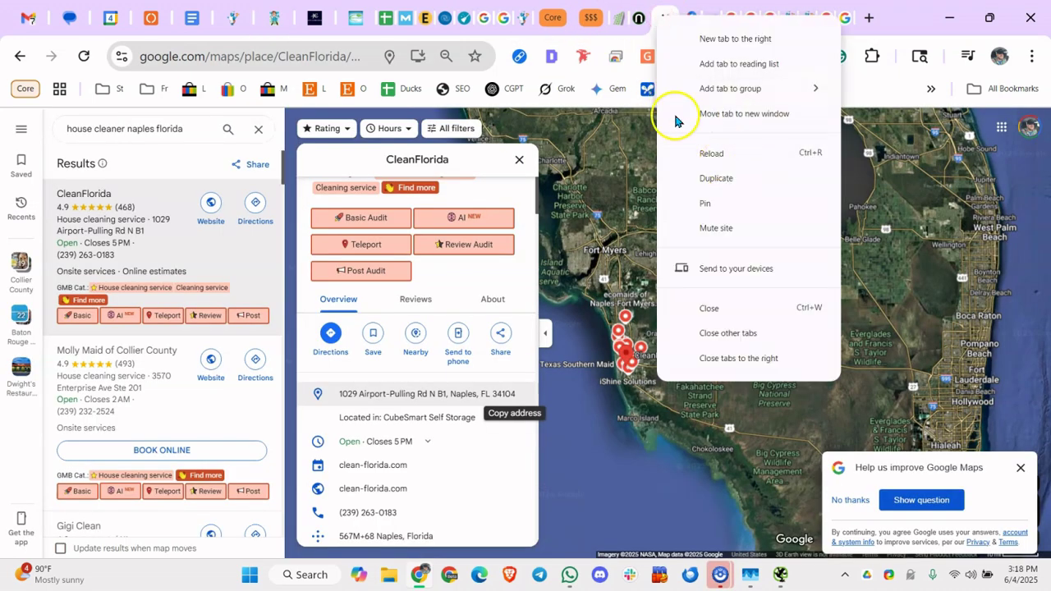
{"action": "left_click_drag", "start_coordinate": [780, 366], "coordinate": [765, 327]}
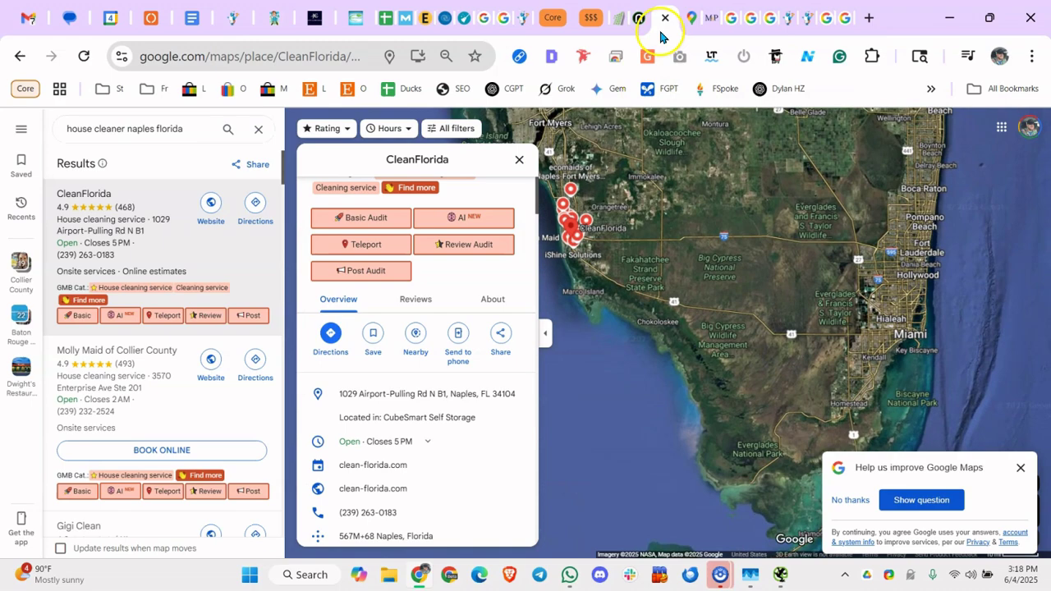
{"action": "right_click", "coordinate": [662, 29]}
{"action": "left_click", "coordinate": [765, 371]}
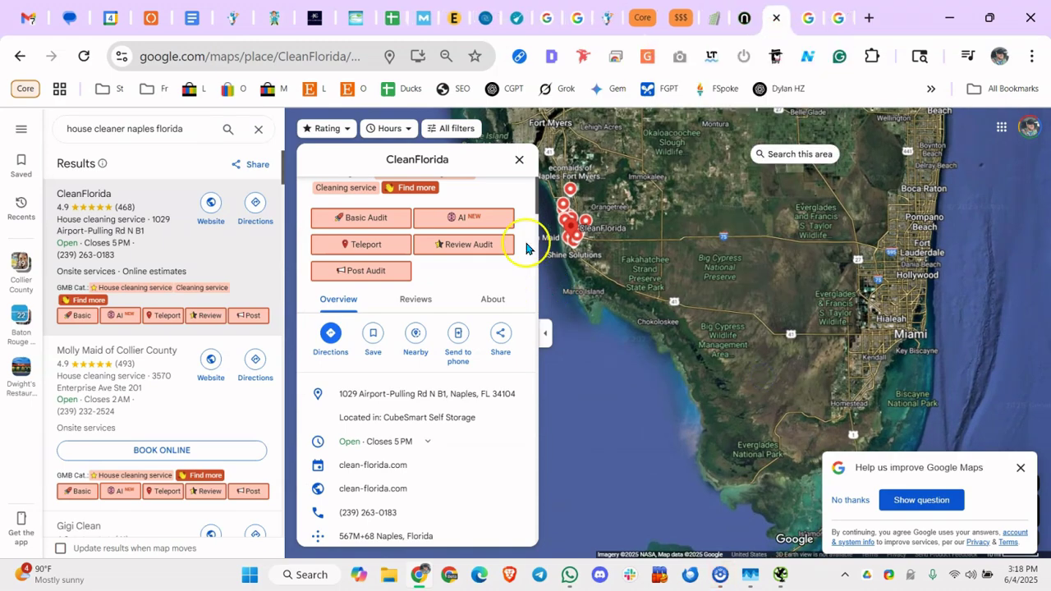
Return to the audit sheet and review the rows from the Why Us page through crypto, legal pages, stock images and service benefits
{"action": "left_click", "coordinate": [392, 17]}
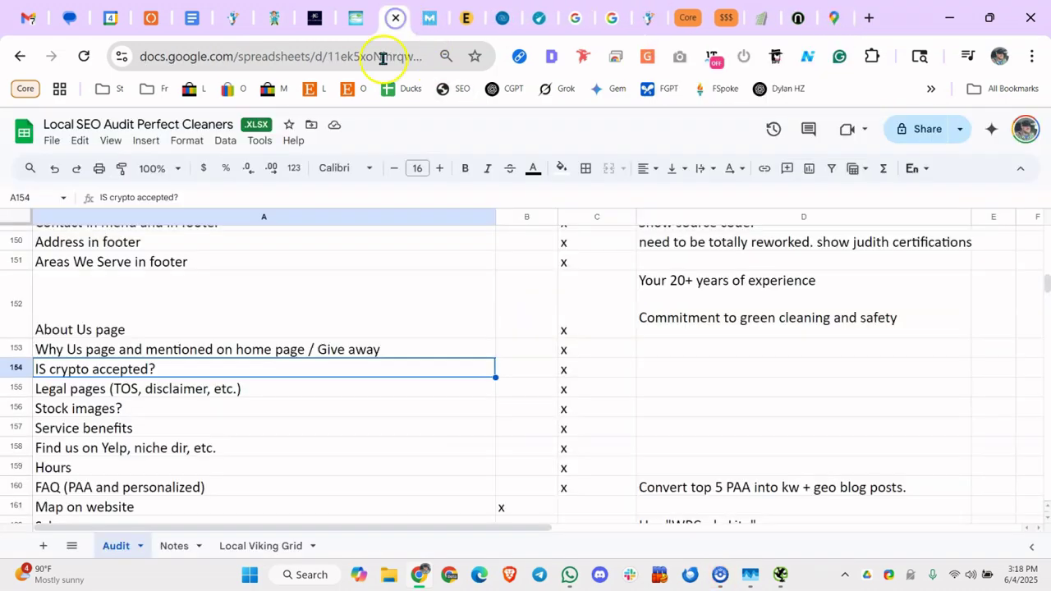
{"action": "left_click", "coordinate": [288, 388]}
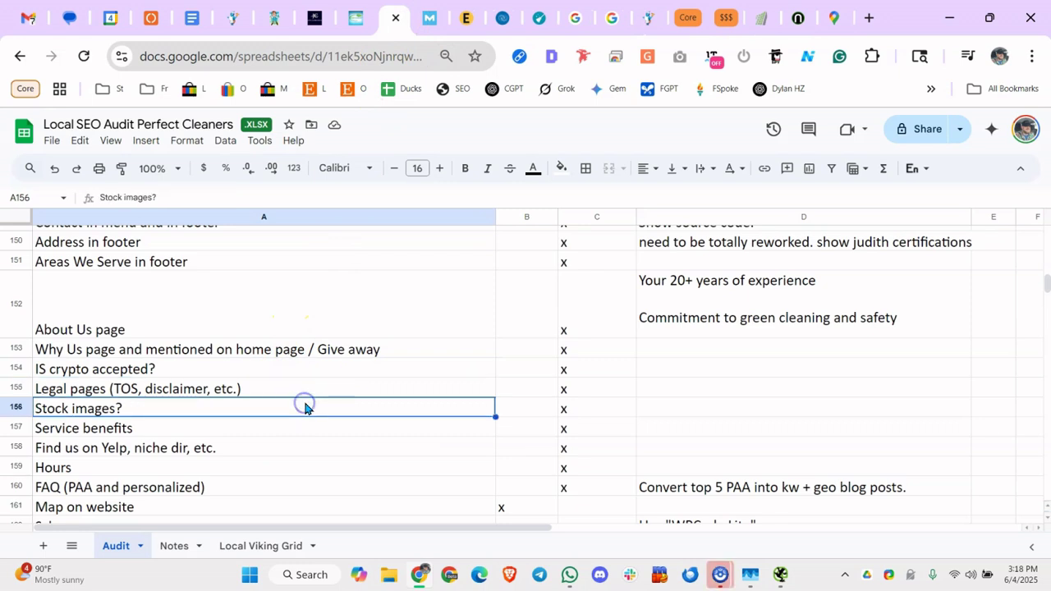
{"action": "left_click", "coordinate": [352, 374]}
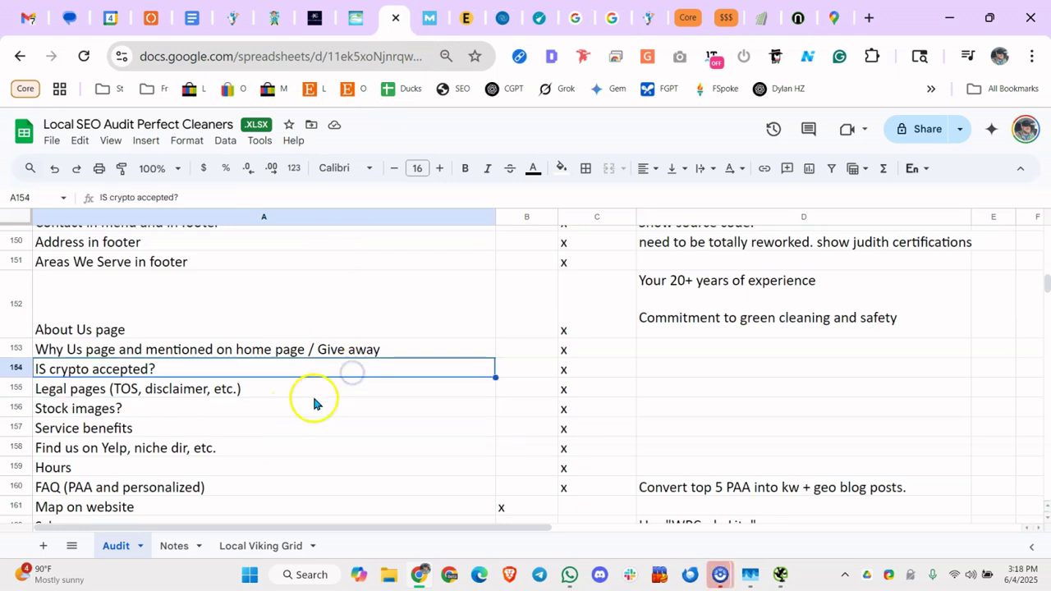
{"action": "left_click", "coordinate": [315, 393]}
{"action": "left_click", "coordinate": [293, 421]}
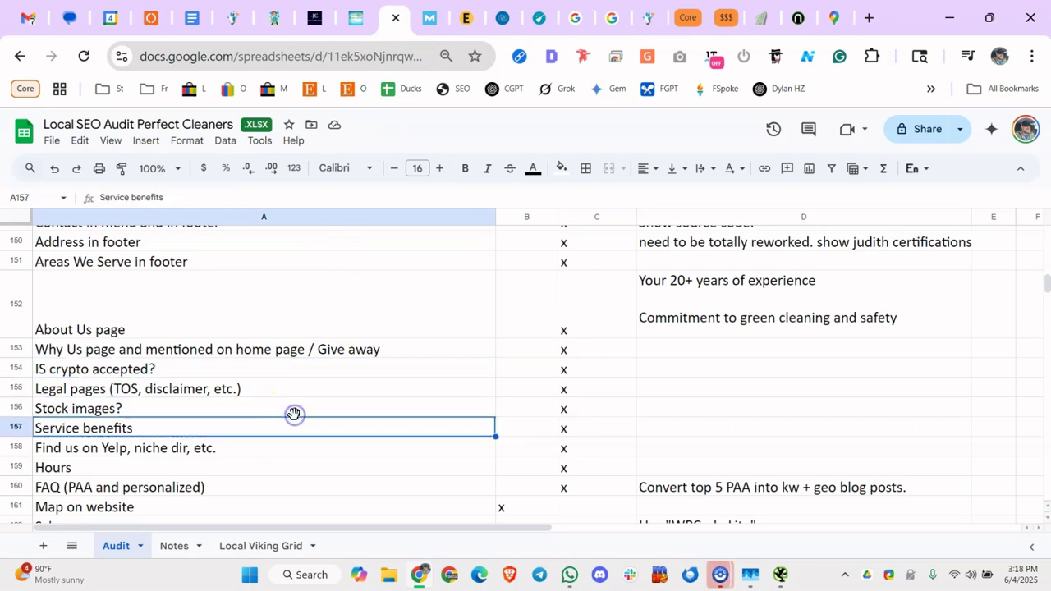
{"action": "left_click", "coordinate": [298, 410]}
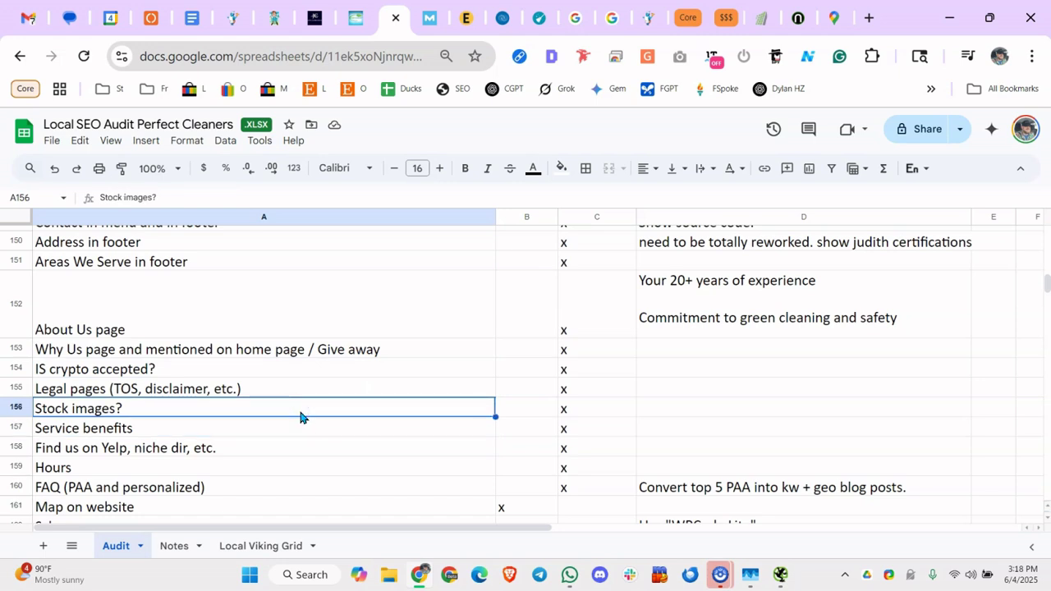
{"action": "left_click", "coordinate": [299, 422]}
{"action": "left_click", "coordinate": [159, 408]}
{"action": "left_click", "coordinate": [168, 429]}
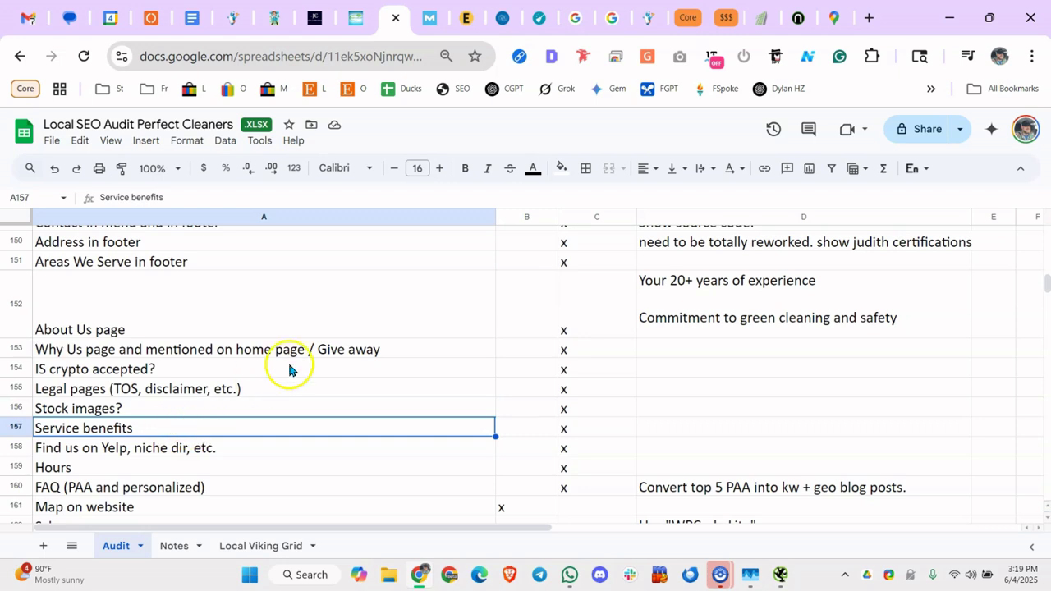
{"action": "left_click", "coordinate": [341, 349]}
Review the audit rows for Yelp and niche directories, hours, FAQ, website map and schema
{"action": "scroll", "coordinate": [341, 352], "scroll_direction": "down", "scroll_amount": 1}
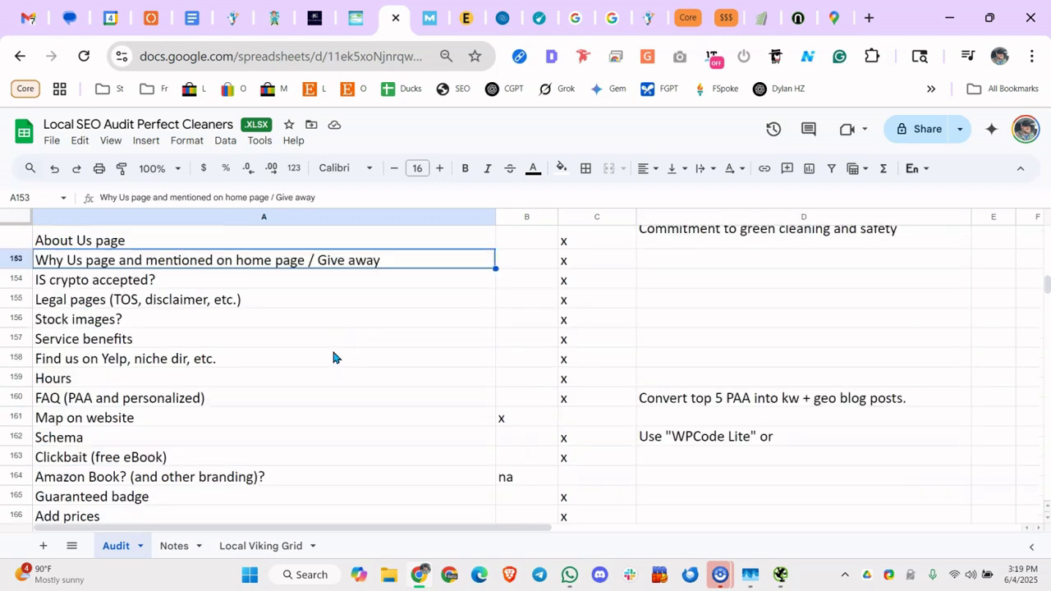
{"action": "left_click", "coordinate": [333, 355]}
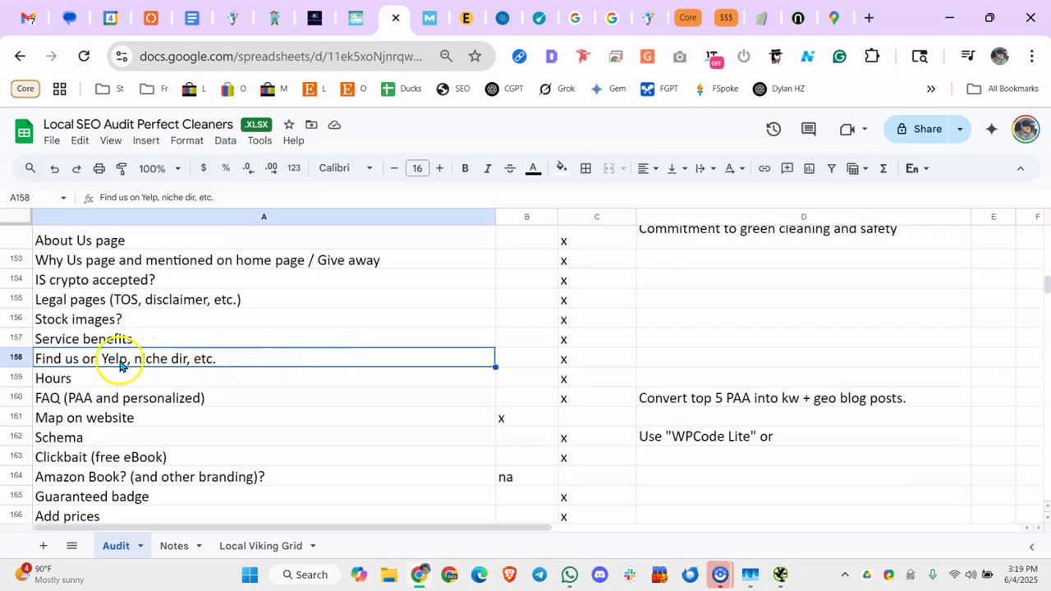
{"action": "left_click", "coordinate": [273, 379]}
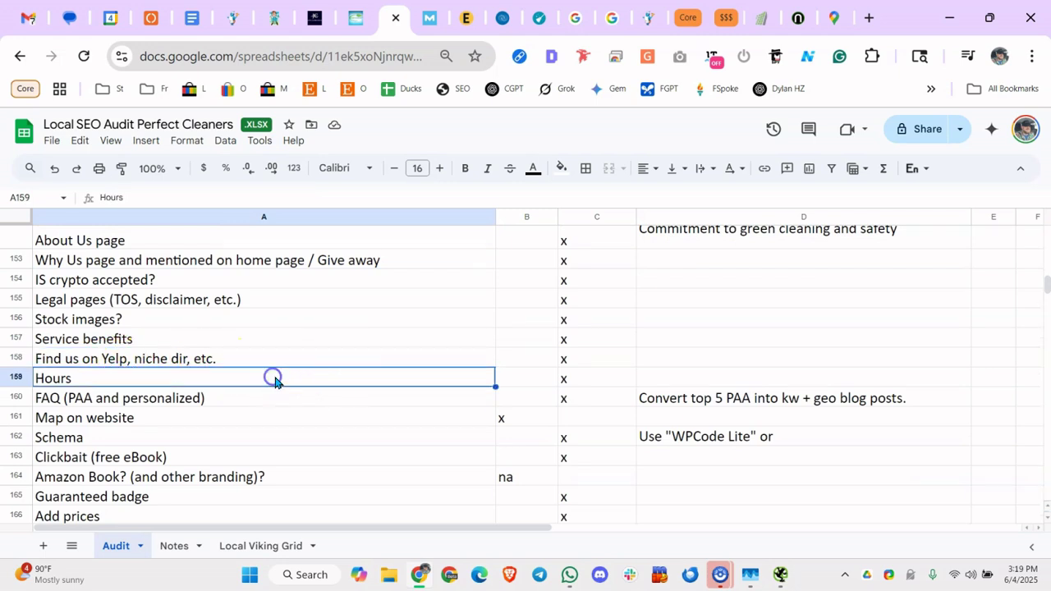
{"action": "left_click", "coordinate": [267, 396]}
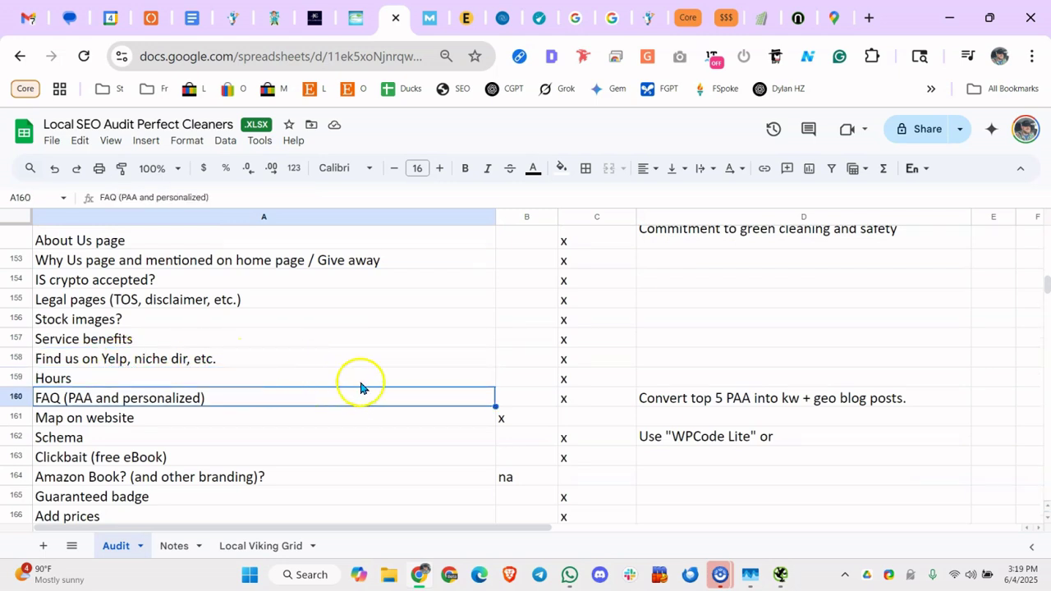
{"action": "left_click", "coordinate": [335, 418]}
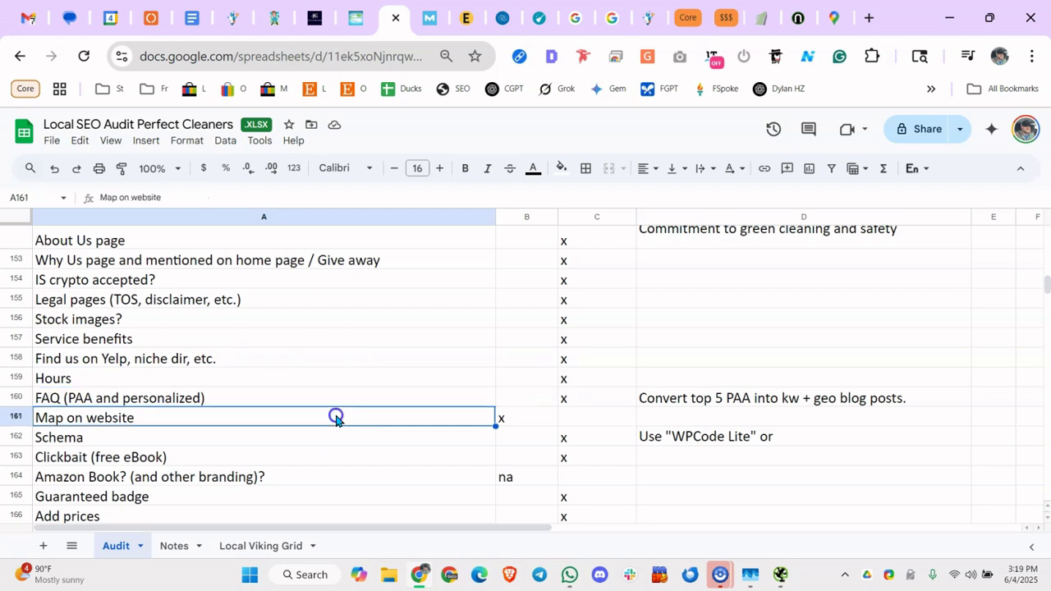
{"action": "scroll", "coordinate": [336, 417], "scroll_direction": "down", "scroll_amount": 1}
{"action": "left_click", "coordinate": [295, 342]}
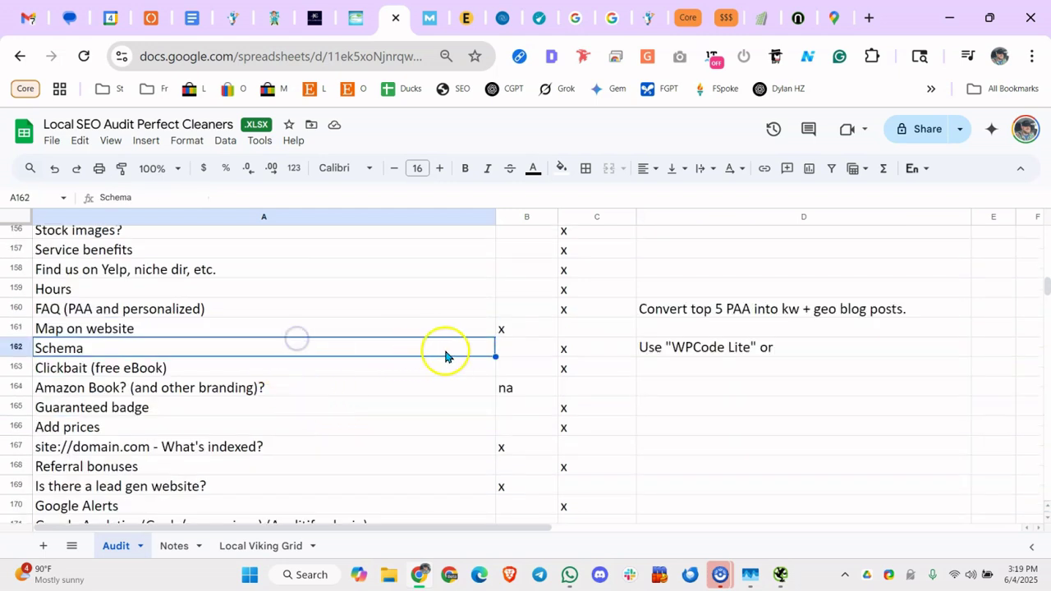
Review the audit rows for the free eBook clickbait, Amazon book, guaranteed badge and prices
{"action": "left_click", "coordinate": [301, 365]}
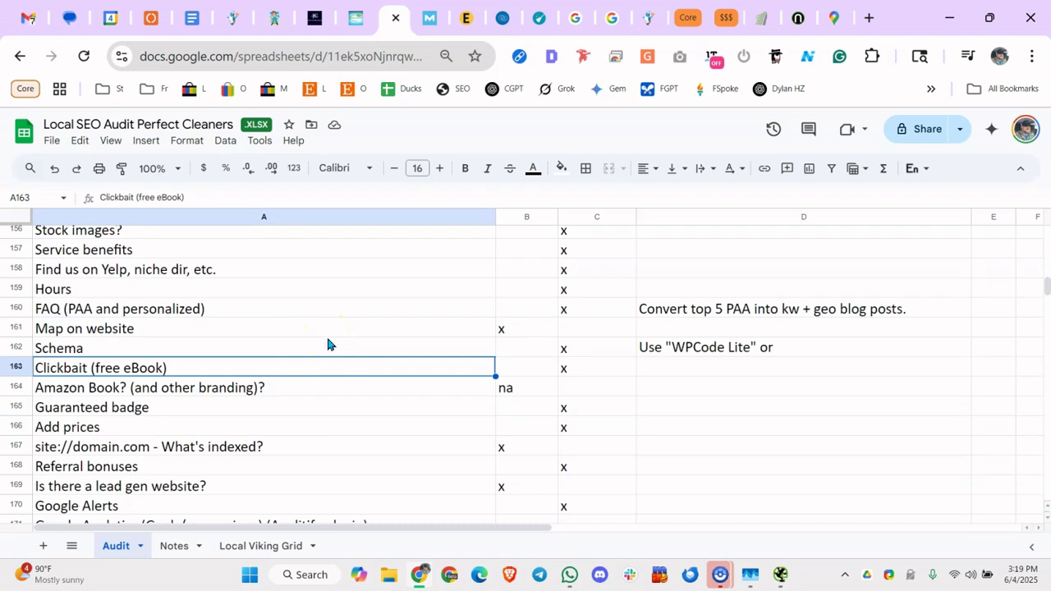
{"action": "left_click", "coordinate": [310, 389]}
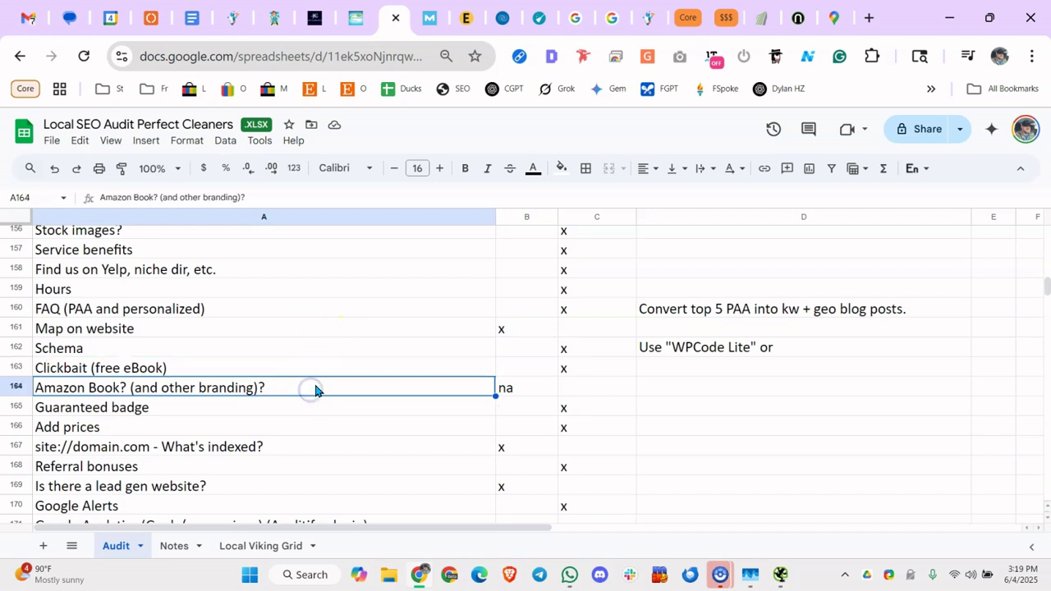
{"action": "left_click", "coordinate": [287, 425]}
{"action": "scroll", "coordinate": [297, 408], "scroll_direction": "down", "scroll_amount": 2}
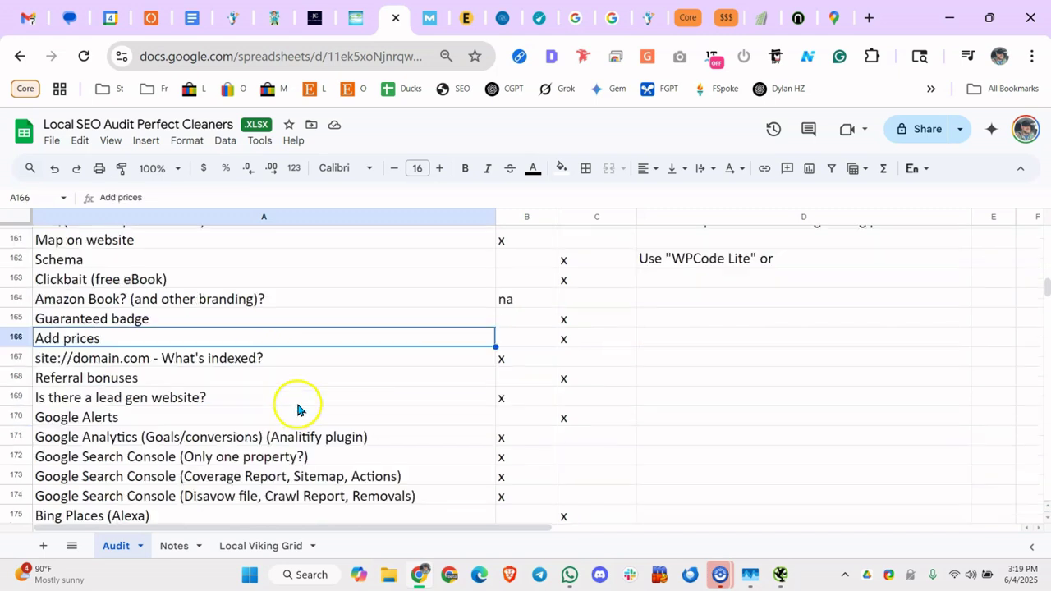
{"action": "left_click", "coordinate": [301, 300]}
{"action": "left_click", "coordinate": [324, 320]}
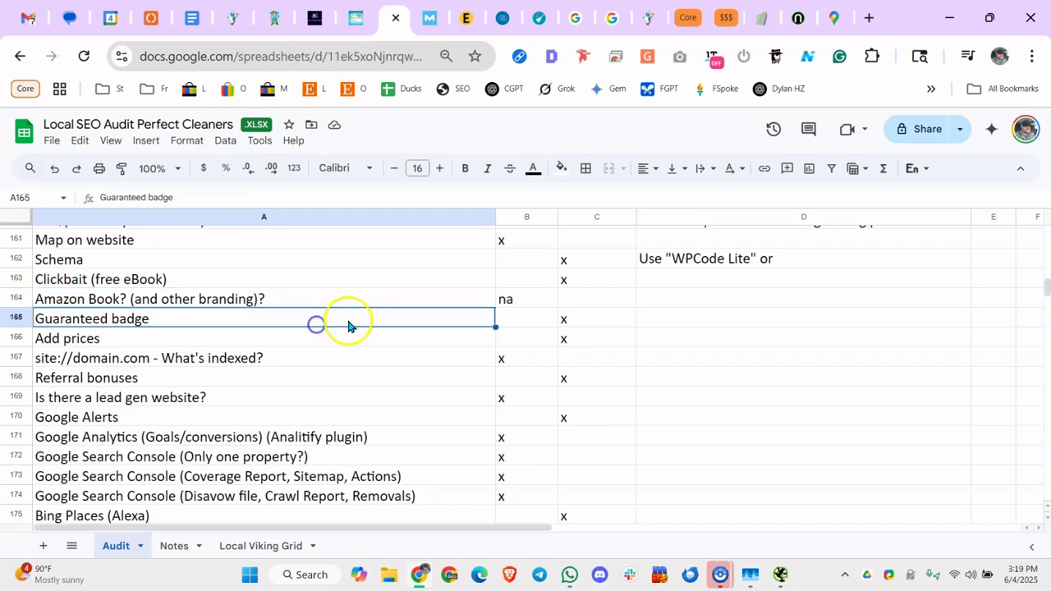
{"action": "left_click", "coordinate": [344, 337]}
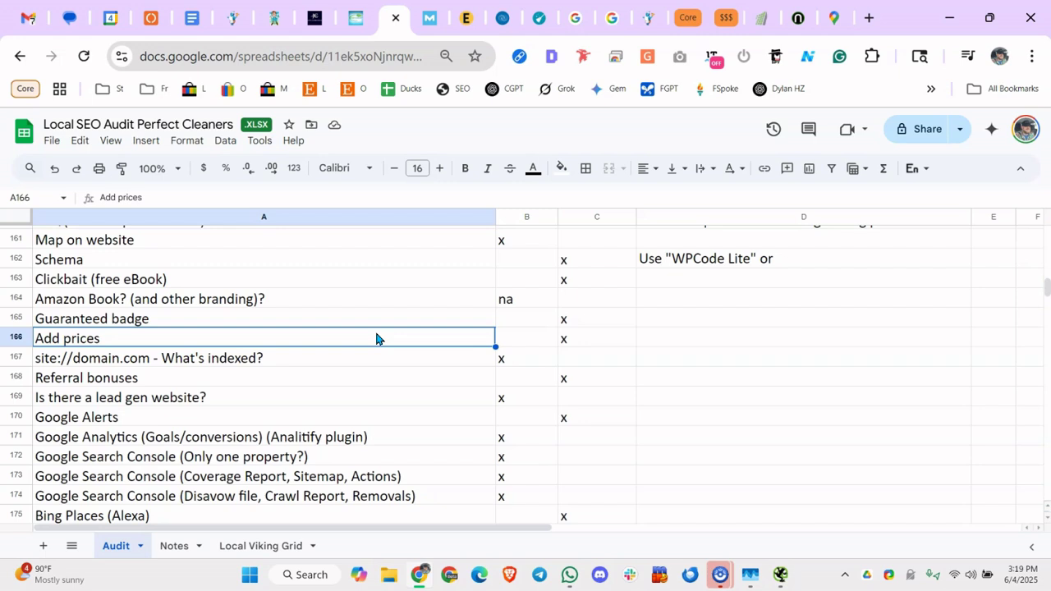
Review the audit rows for indexed pages, referral bonuses, the lead gen website and Google Alerts
{"action": "left_click", "coordinate": [375, 361]}
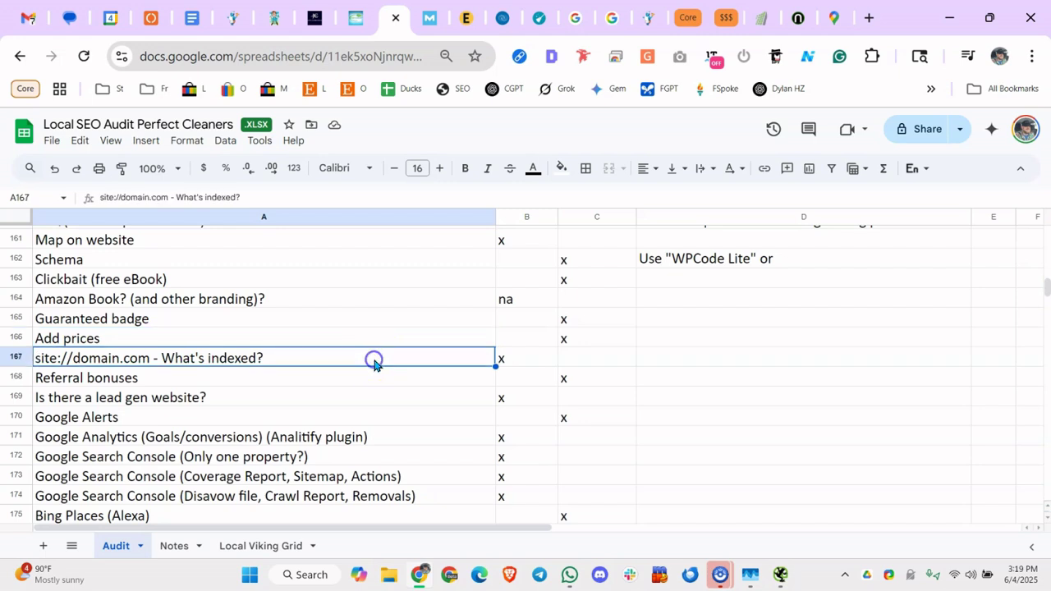
{"action": "left_click", "coordinate": [359, 394]}
{"action": "left_click", "coordinate": [407, 381]}
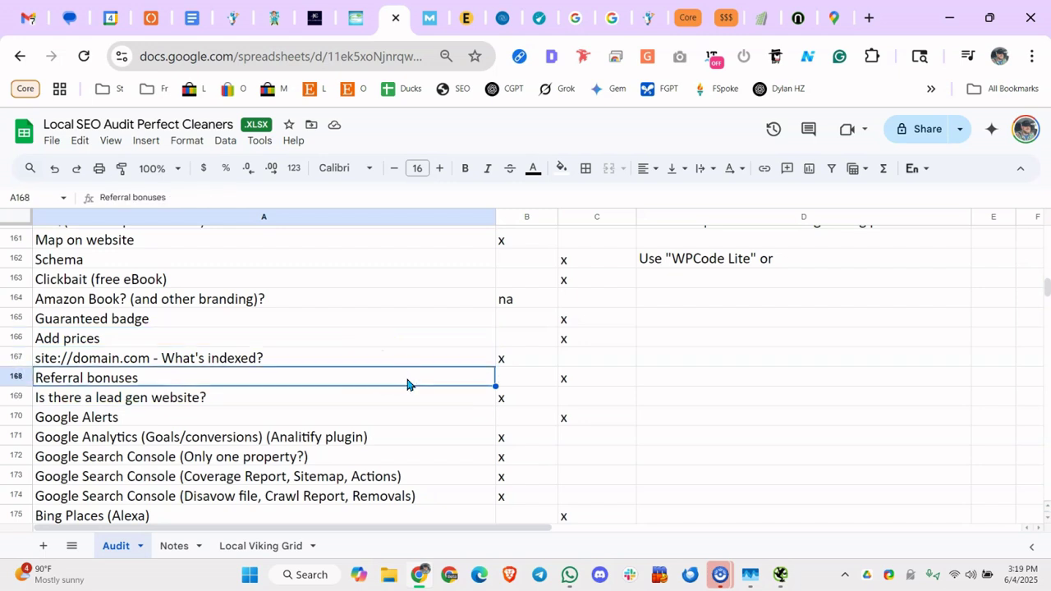
{"action": "left_click", "coordinate": [405, 399]}
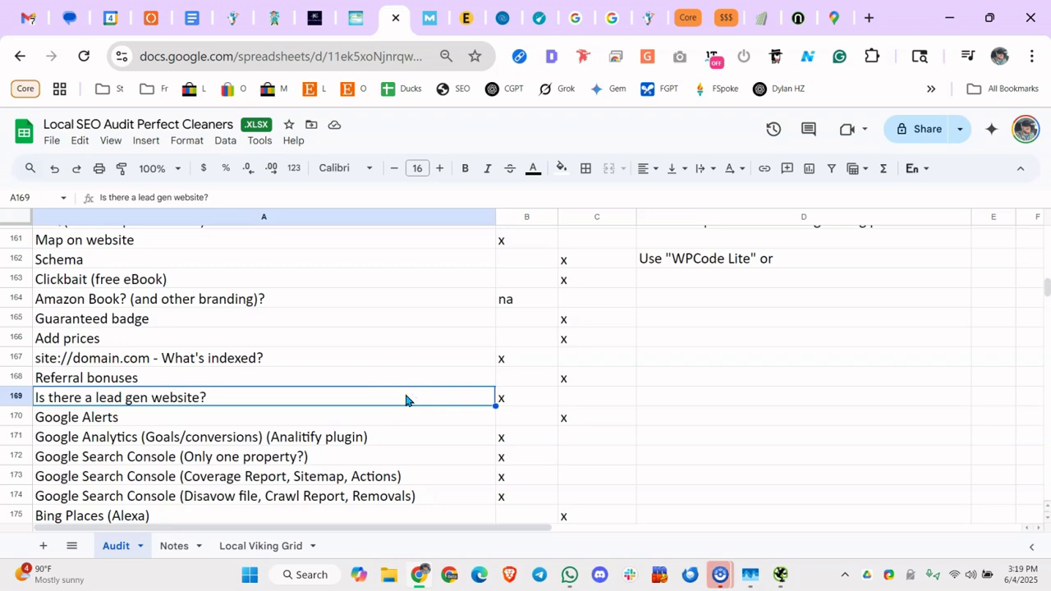
{"action": "scroll", "coordinate": [406, 398], "scroll_direction": "down", "scroll_amount": 2}
{"action": "left_click", "coordinate": [377, 349]}
{"action": "left_click", "coordinate": [394, 328]}
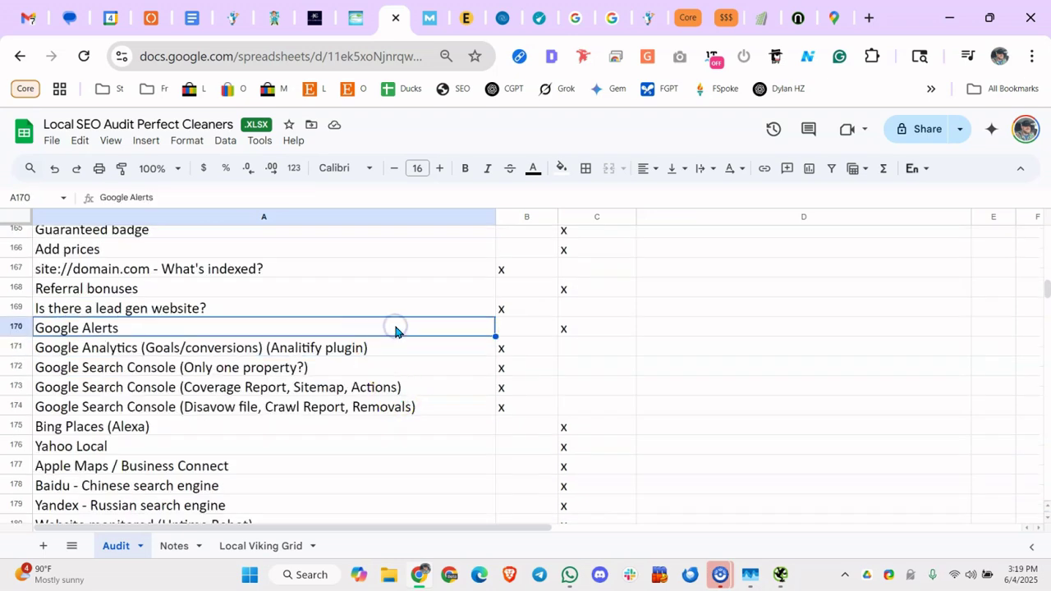
Review the audit rows for Bing Places, Yahoo Local, Apple Maps / Business Connect and Baidu
{"action": "scroll", "coordinate": [411, 353], "scroll_direction": "down", "scroll_amount": 2}
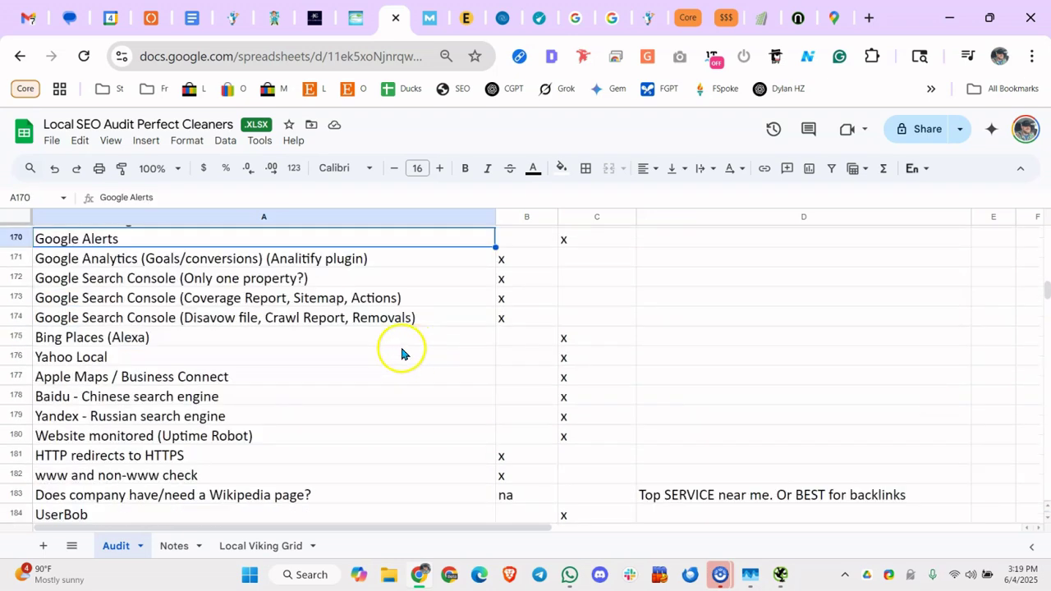
{"action": "left_click", "coordinate": [253, 347]}
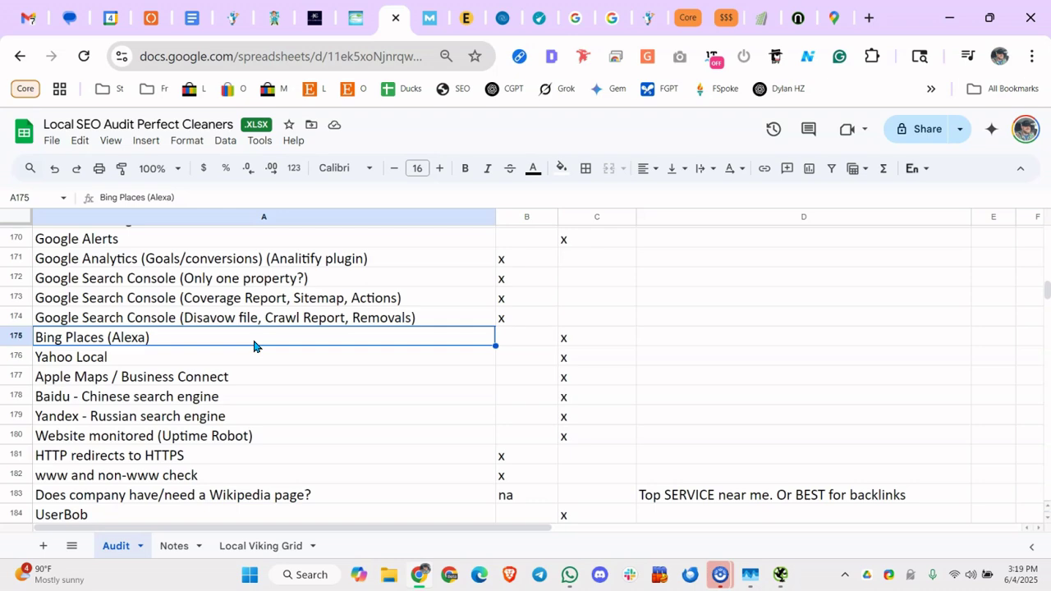
{"action": "left_click", "coordinate": [254, 377]}
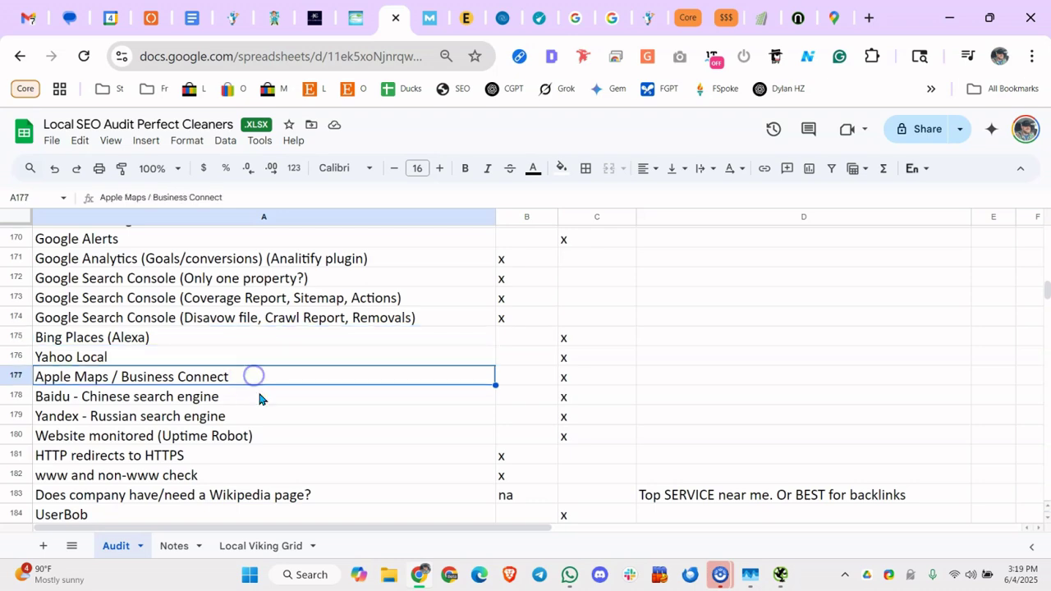
{"action": "left_click", "coordinate": [258, 395]}
Review the audit rows from website monitoring through HTTPS redirects, the Wikipedia page, UserBob, Inspectlet and live chat
{"action": "scroll", "coordinate": [301, 379], "scroll_direction": "down", "scroll_amount": 3}
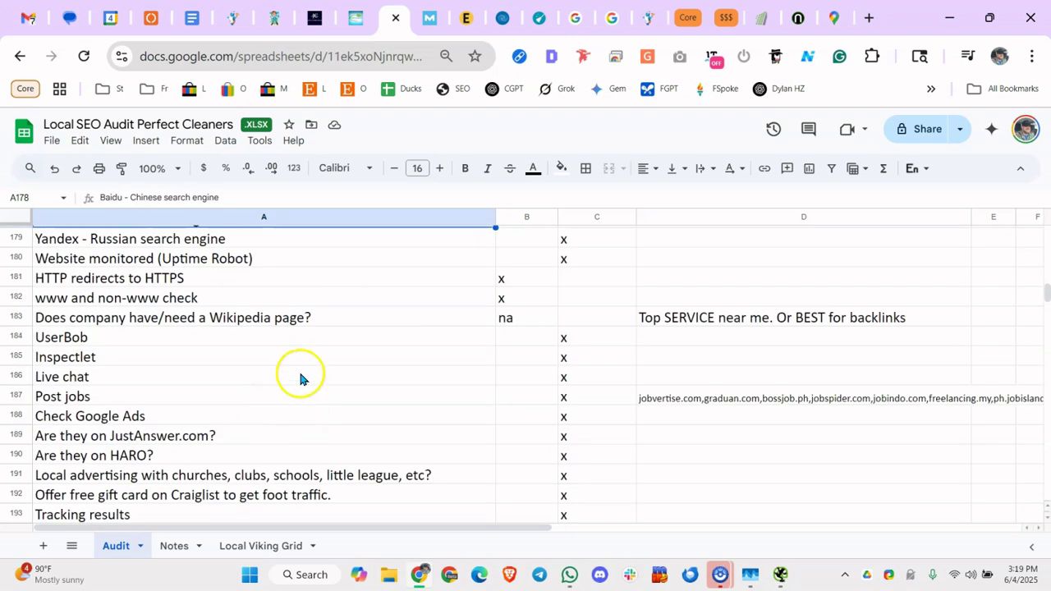
{"action": "left_click", "coordinate": [311, 265]}
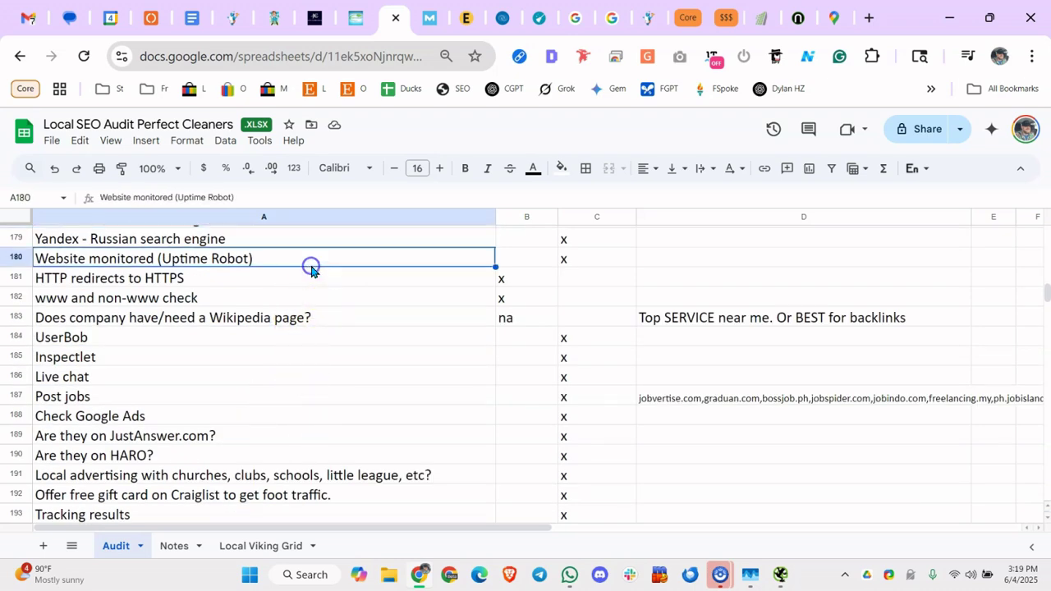
{"action": "left_click", "coordinate": [363, 270]}
{"action": "left_click", "coordinate": [361, 316]}
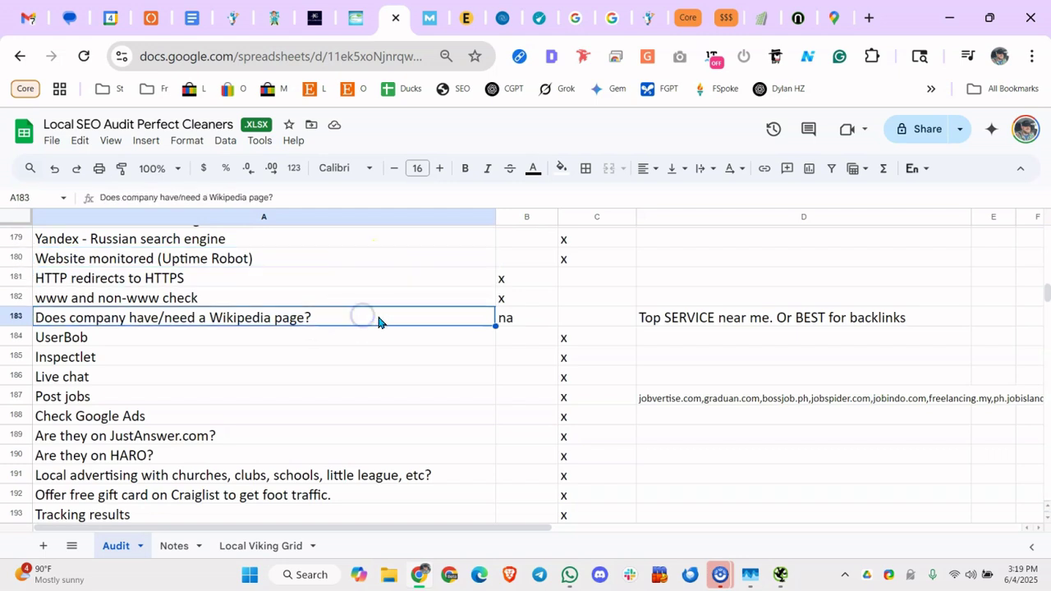
{"action": "left_click", "coordinate": [386, 335]}
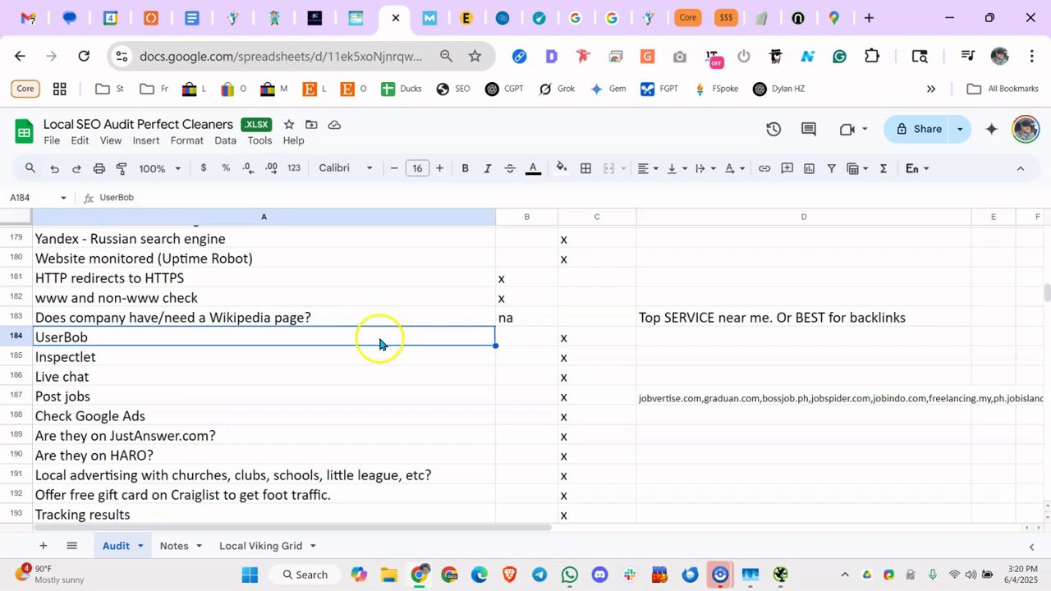
{"action": "left_click", "coordinate": [356, 380]}
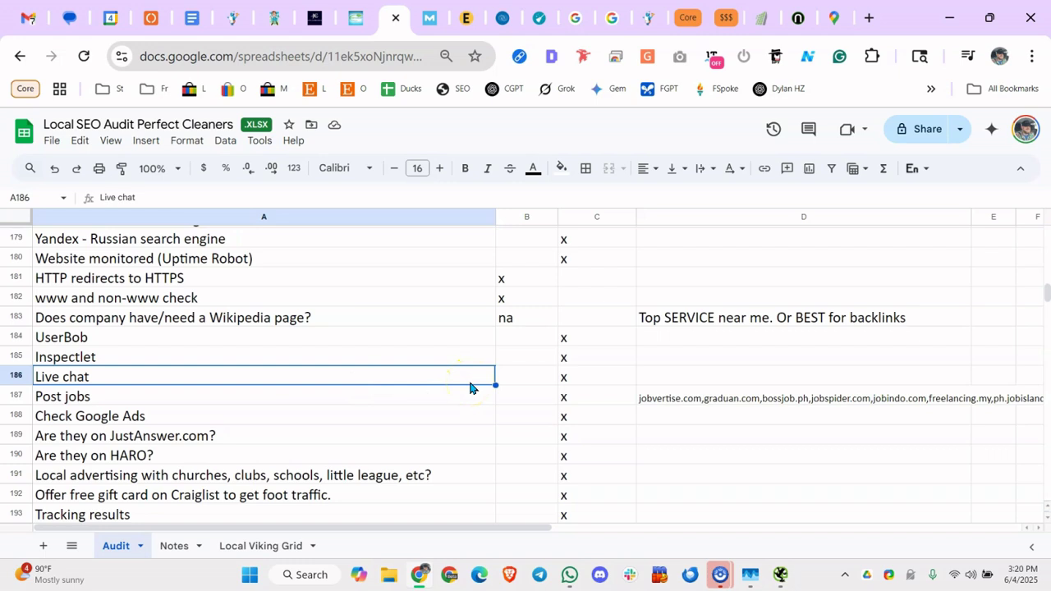
Review the Post jobs row and examine the job-posting sites listed in its note
{"action": "left_click", "coordinate": [421, 396]}
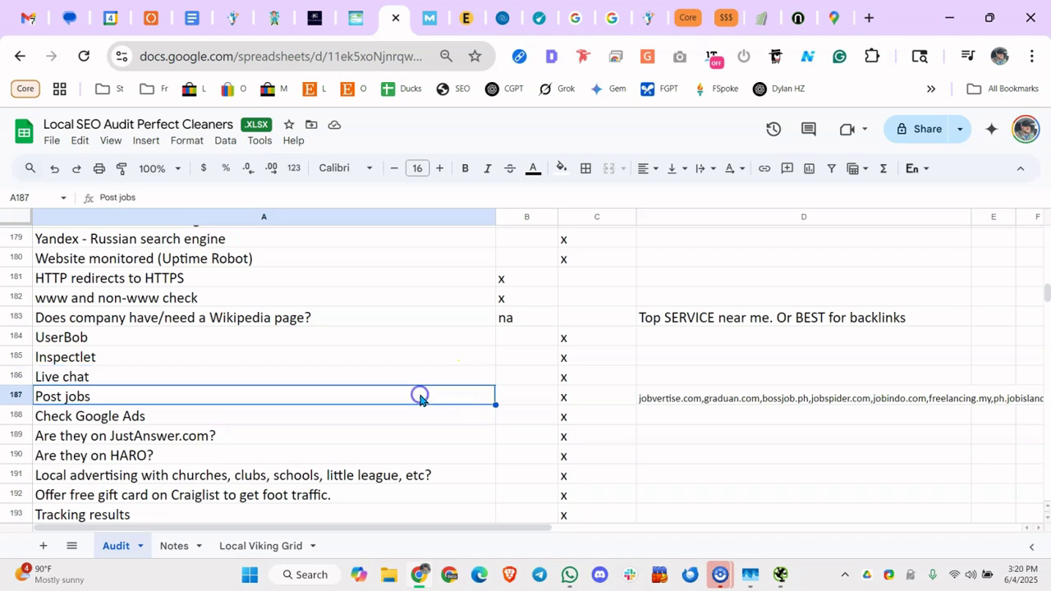
{"action": "triple_click", "coordinate": [701, 394]}
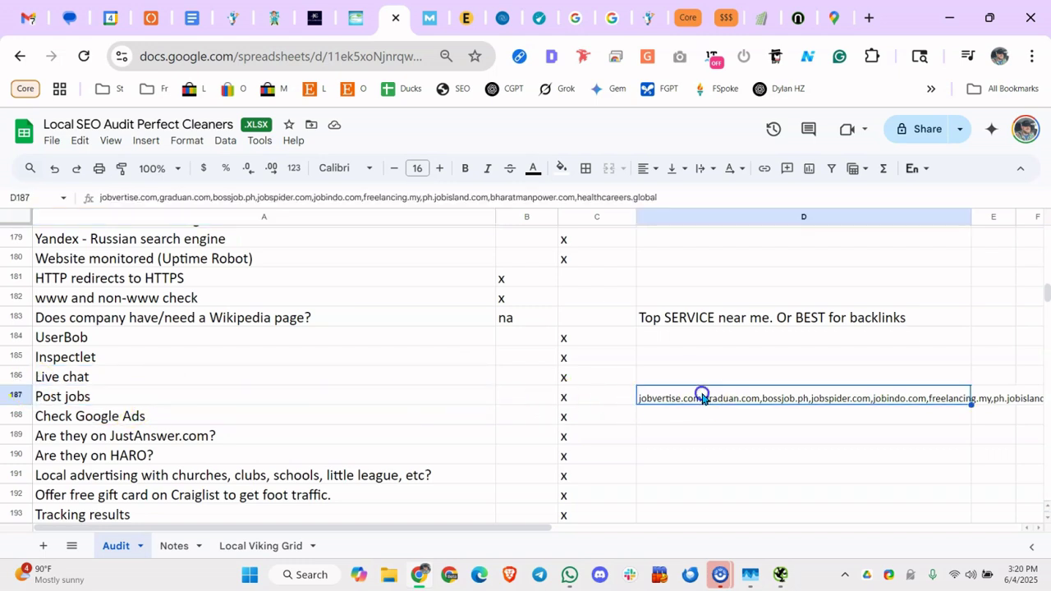
{"action": "left_click", "coordinate": [701, 394]}
{"action": "left_click", "coordinate": [682, 441]}
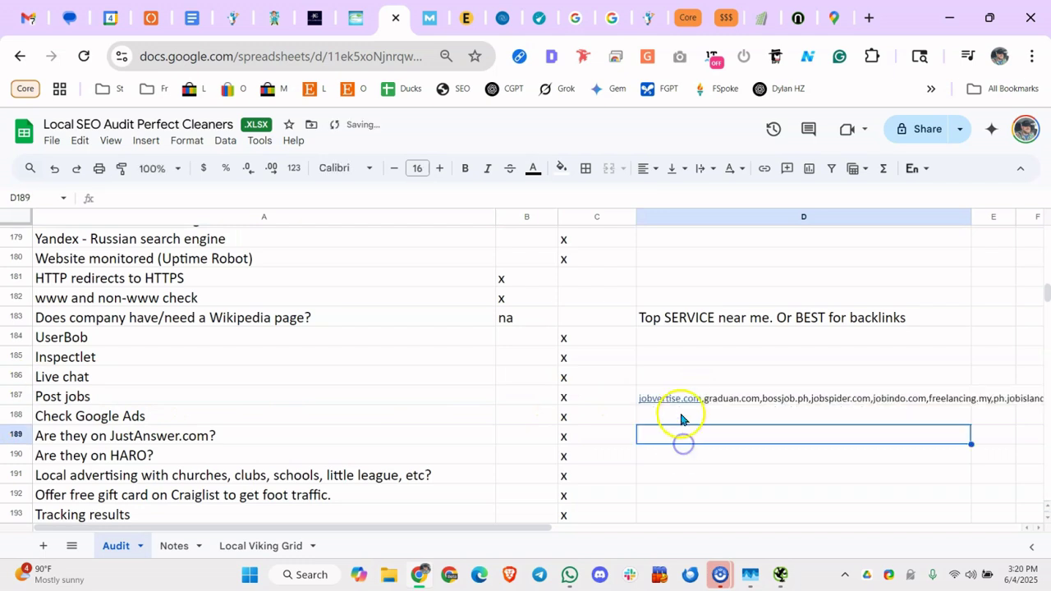
{"action": "left_click", "coordinate": [705, 374]}
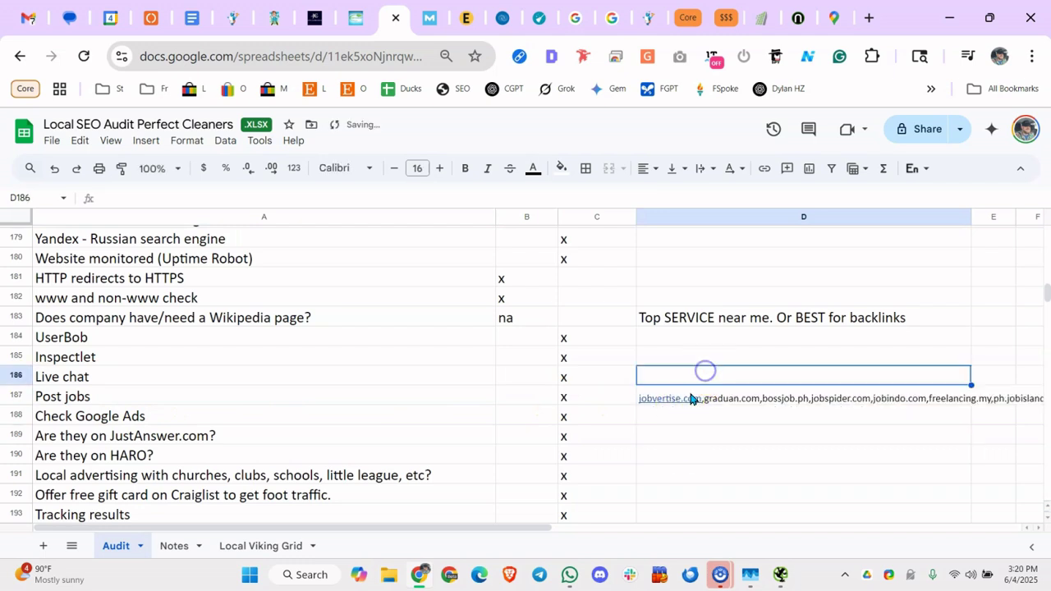
{"action": "left_click", "coordinate": [514, 393]}
{"action": "left_click", "coordinate": [231, 393]}
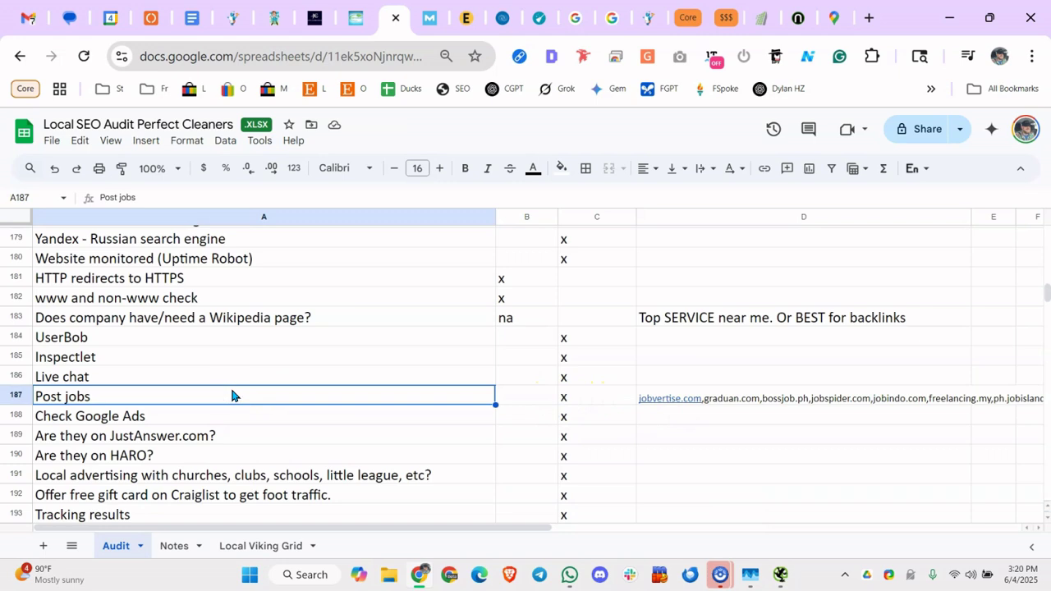
Review the audit rows for Google Ads, JustAnswer.com, HARO, local advertising and the free Craigslist gift card
{"action": "left_click", "coordinate": [281, 421]}
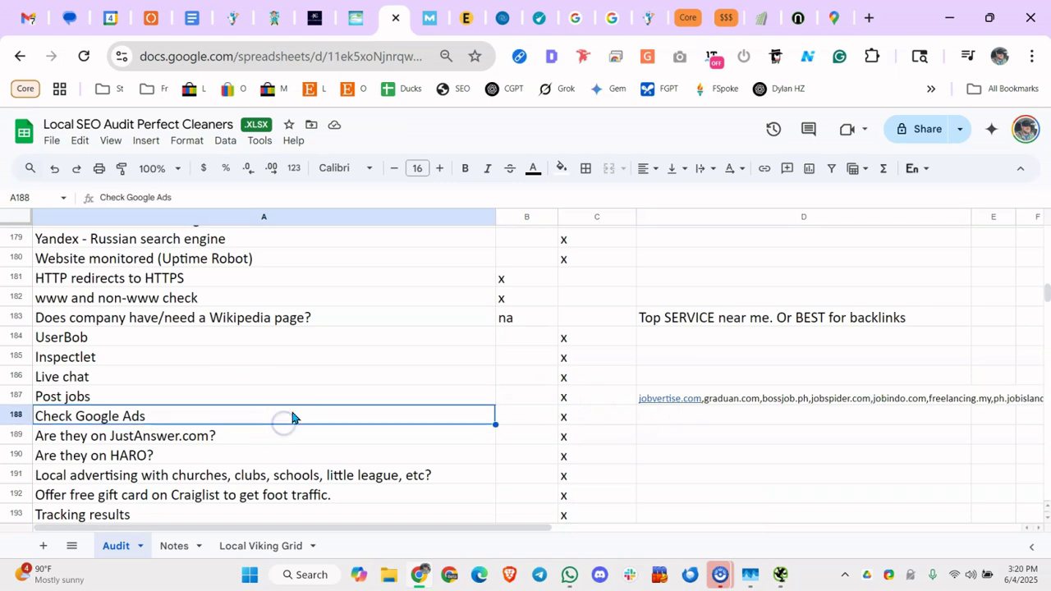
{"action": "scroll", "coordinate": [285, 422], "scroll_direction": "down", "scroll_amount": 2}
{"action": "left_click", "coordinate": [305, 349]}
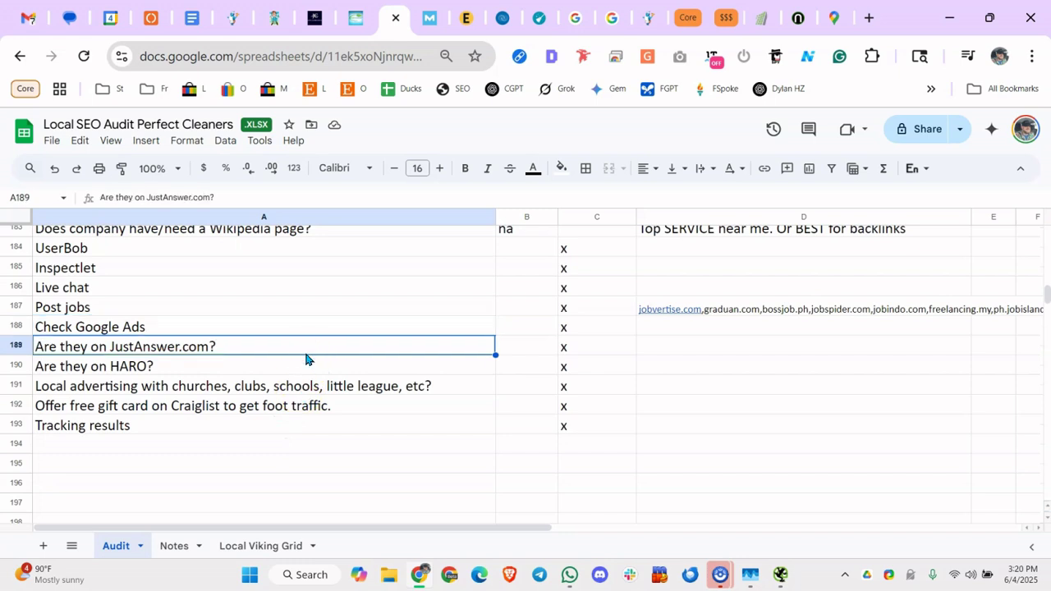
{"action": "left_click", "coordinate": [264, 362]}
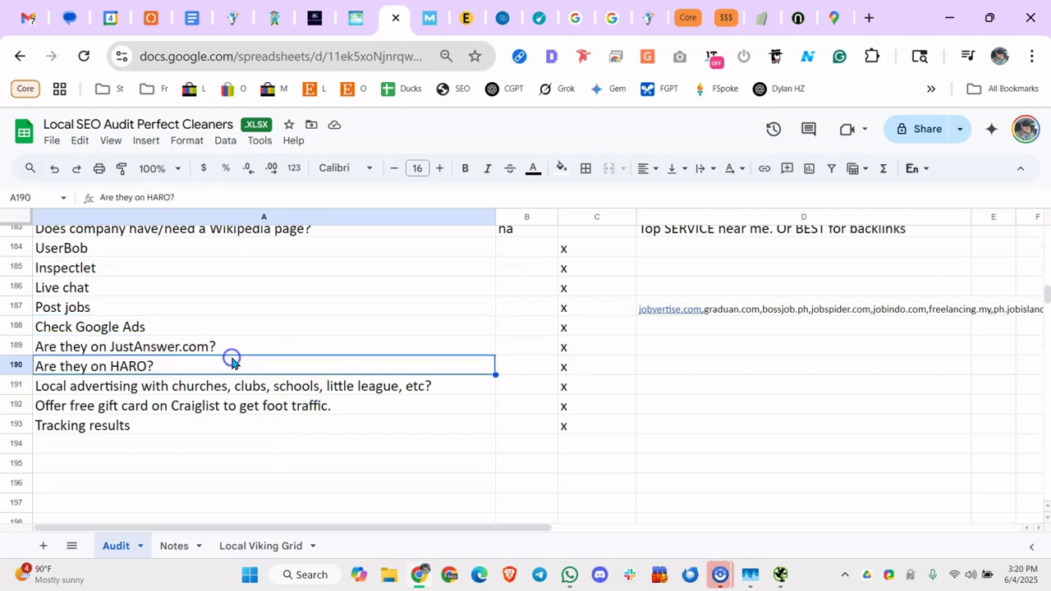
{"action": "left_click", "coordinate": [271, 387]}
{"action": "left_click", "coordinate": [267, 404]}
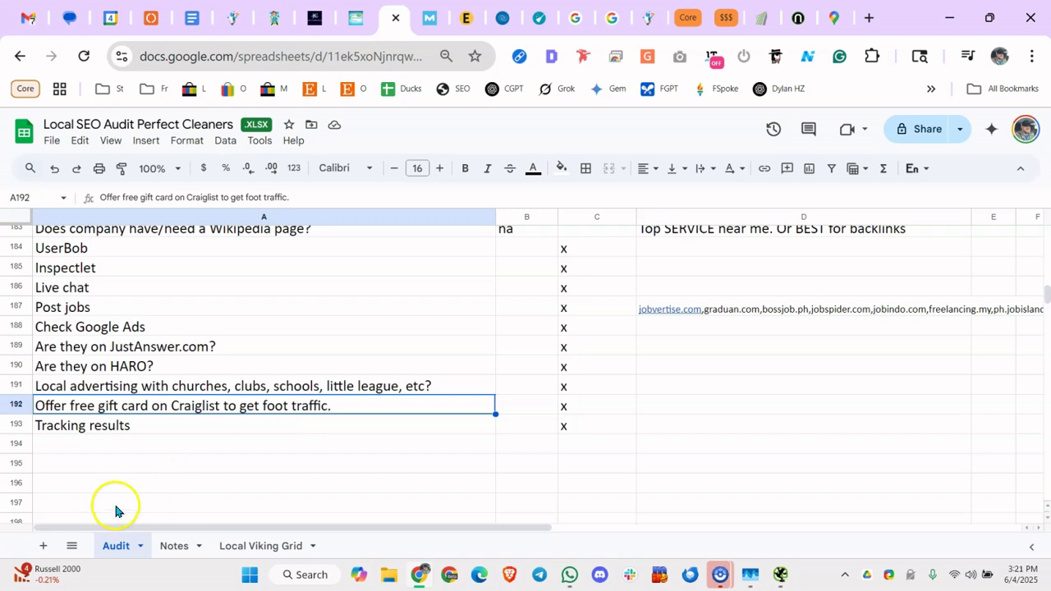
Look back over the previous audit rows and review the final row on tracking results
{"action": "scroll", "coordinate": [248, 402], "scroll_direction": "up", "scroll_amount": 12}
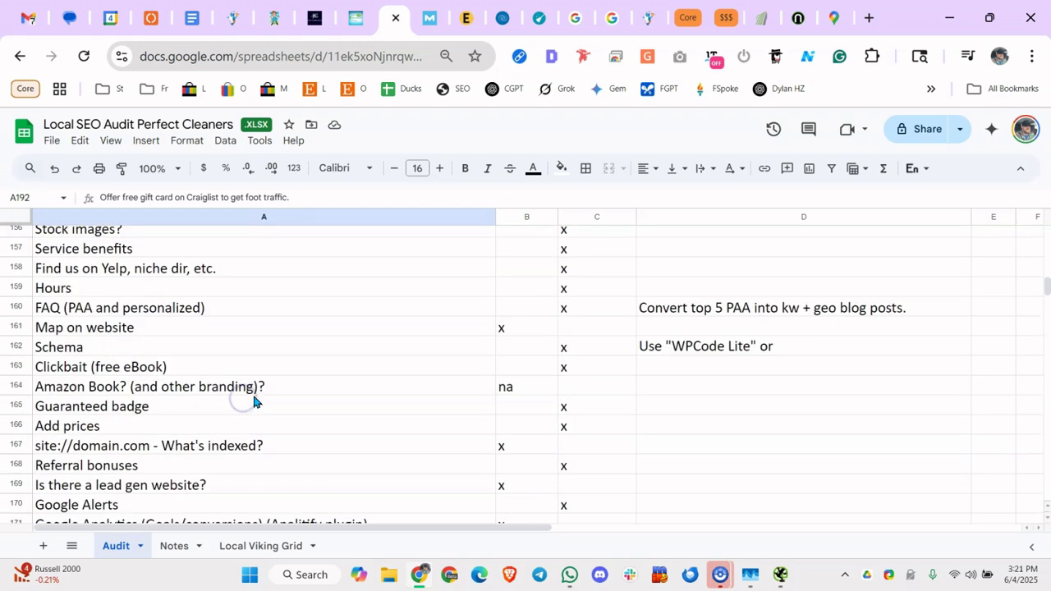
{"action": "scroll", "coordinate": [230, 394], "scroll_direction": "down", "scroll_amount": 9}
{"action": "scroll", "coordinate": [206, 389], "scroll_direction": "down", "scroll_amount": 6}
{"action": "scroll", "coordinate": [183, 370], "scroll_direction": "up", "scroll_amount": 3}
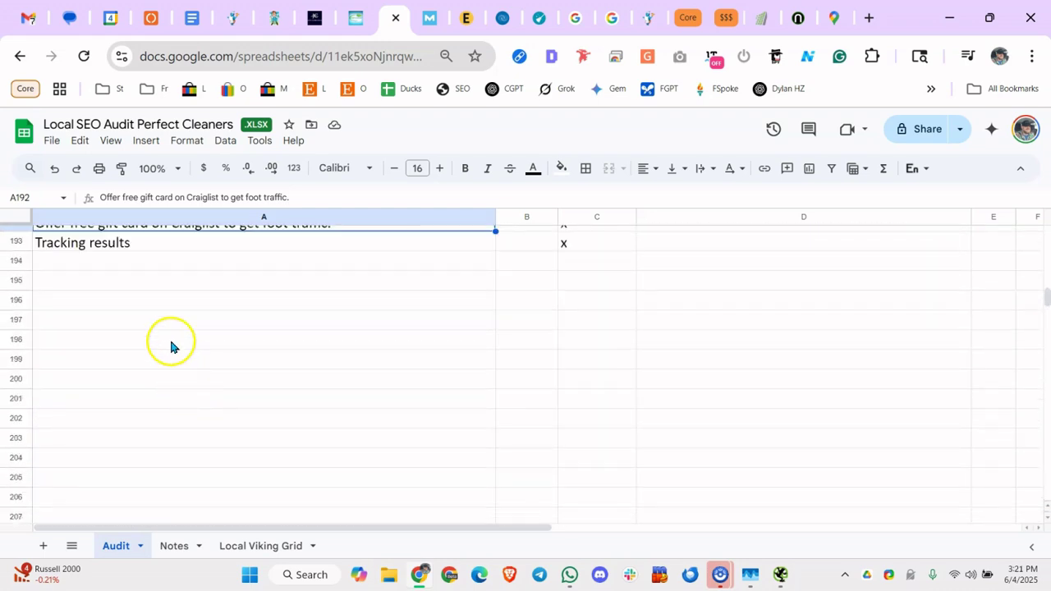
{"action": "left_click", "coordinate": [169, 330]}
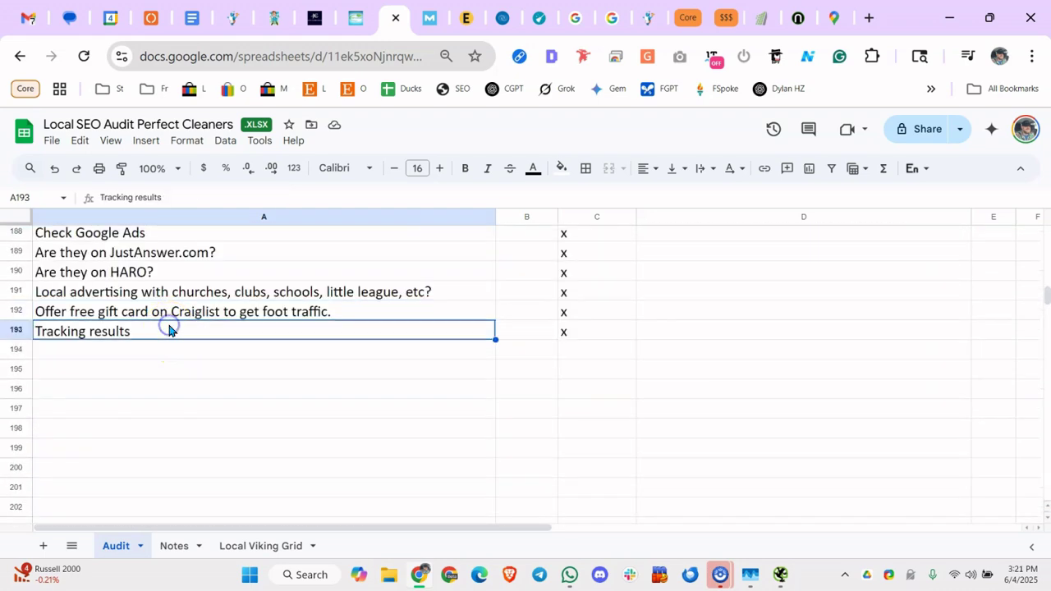
{"action": "left_click", "coordinate": [284, 428]}
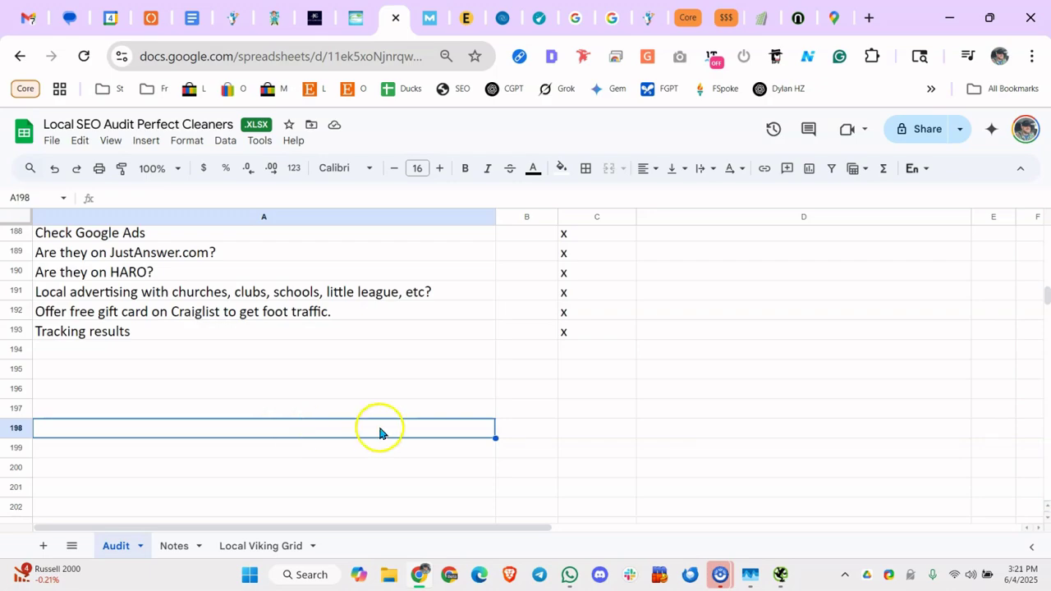
{"action": "left_click", "coordinate": [448, 388]}
Revisit the audit rows for referral bonuses, indexed pages and Google Analytics
{"action": "scroll", "coordinate": [274, 380], "scroll_direction": "up", "scroll_amount": 20}
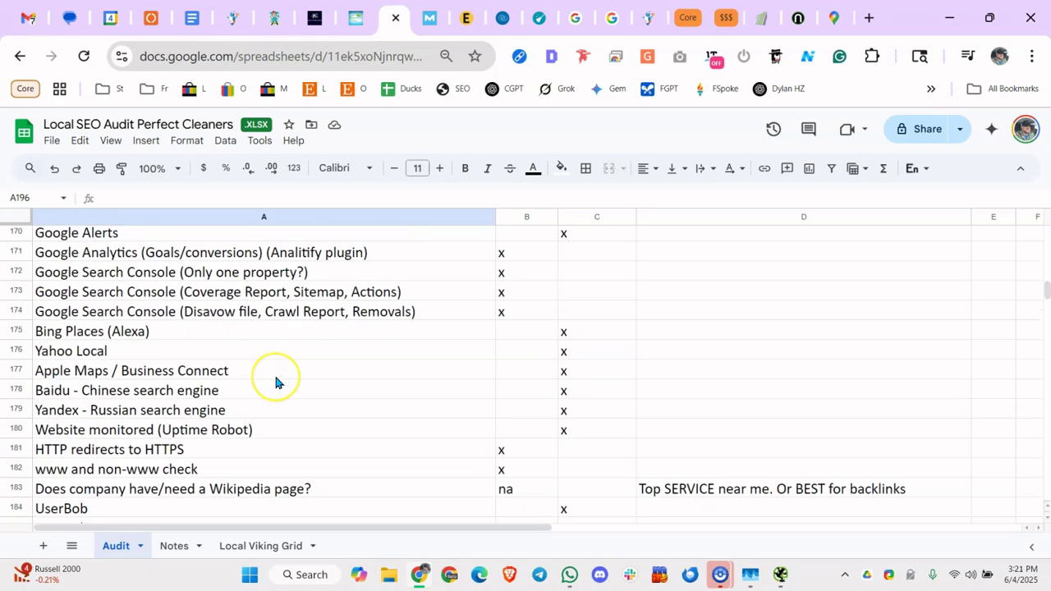
{"action": "scroll", "coordinate": [275, 381], "scroll_direction": "down", "scroll_amount": 14}
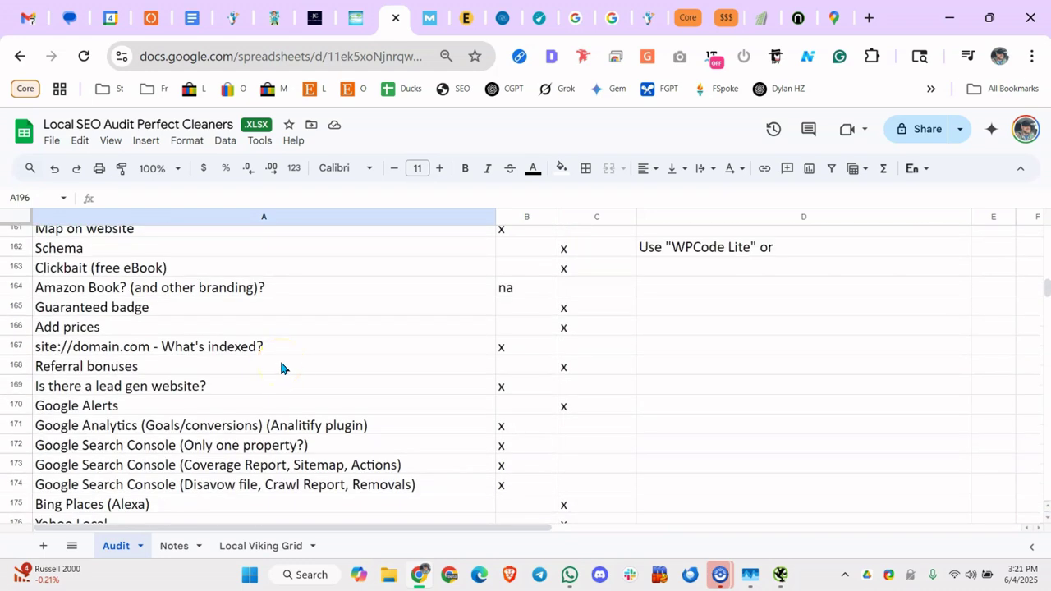
{"action": "left_click", "coordinate": [280, 367]}
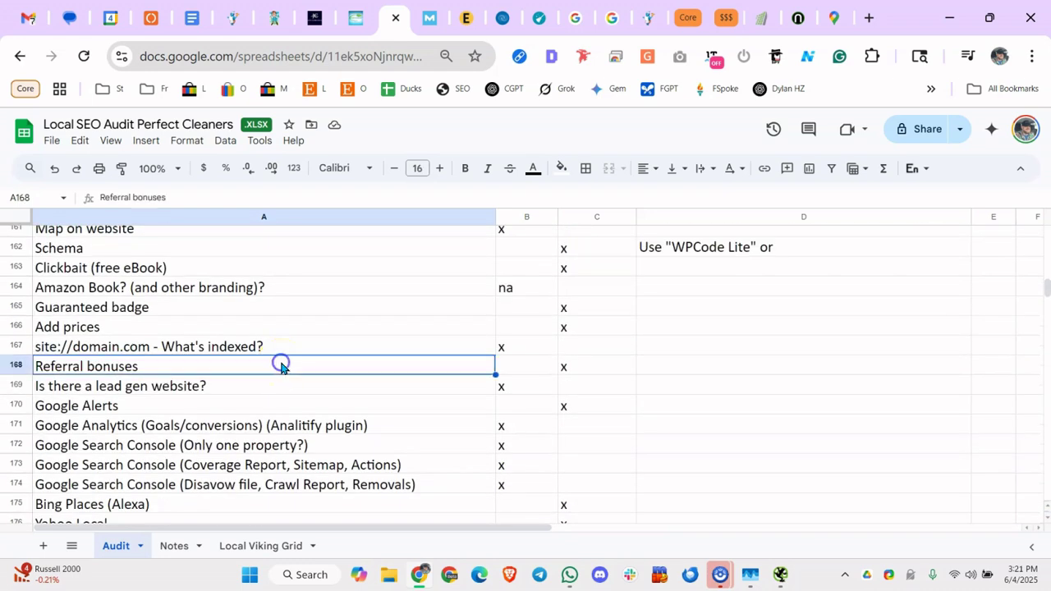
{"action": "left_click", "coordinate": [293, 344]}
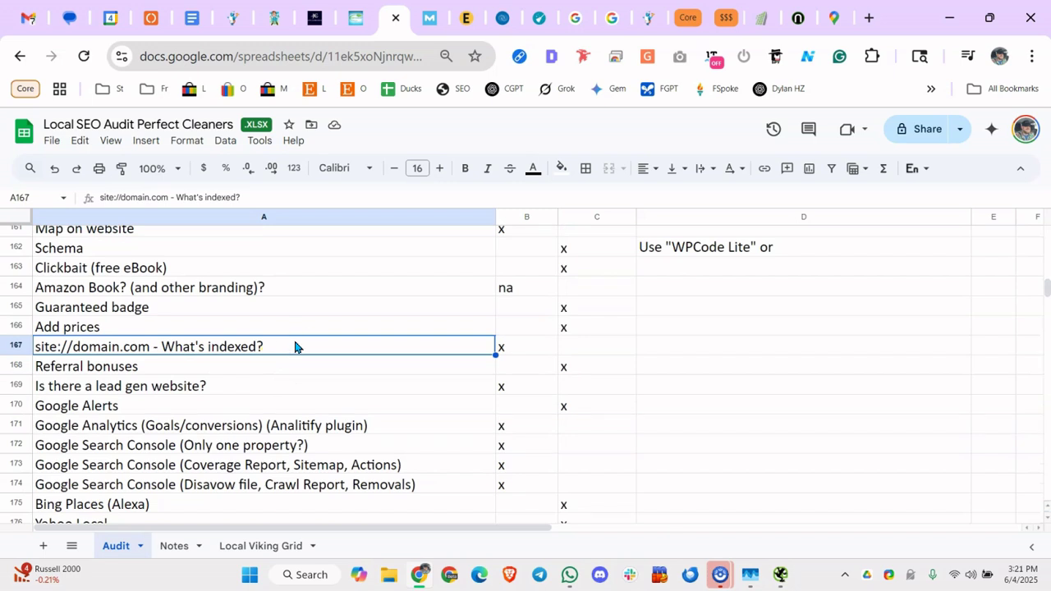
{"action": "left_click", "coordinate": [295, 343]}
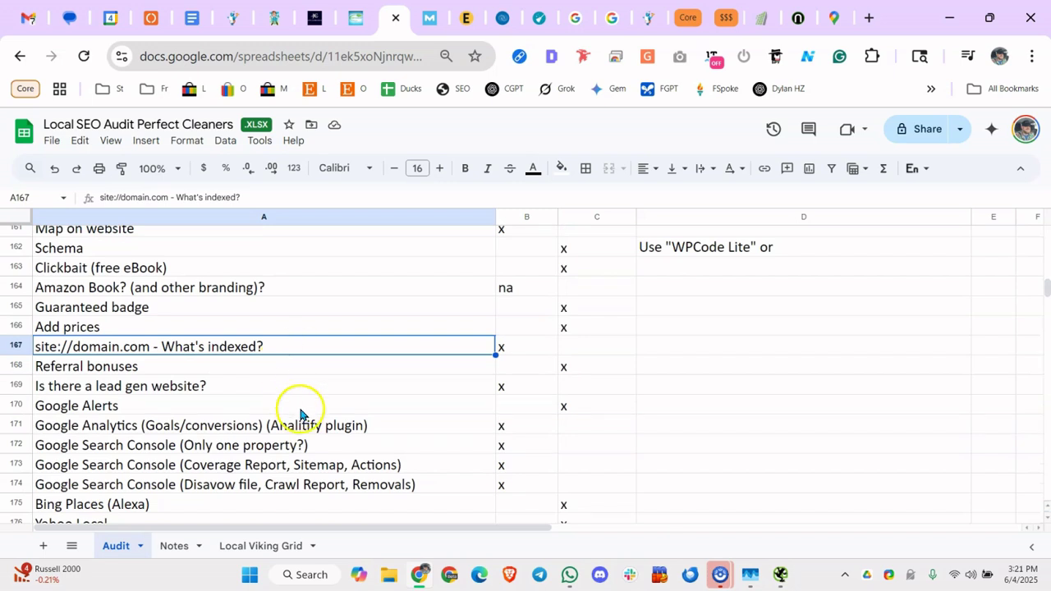
{"action": "left_click", "coordinate": [255, 431]}
Skim the remaining audit rows again and return to the Inspectlet row
{"action": "scroll", "coordinate": [255, 431], "scroll_direction": "down", "scroll_amount": 5}
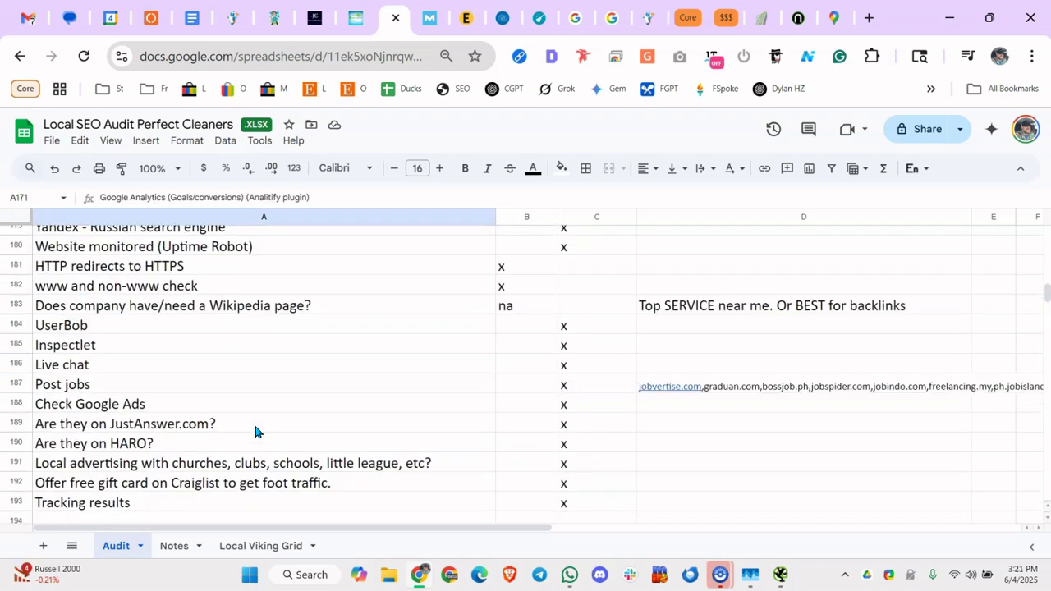
{"action": "scroll", "coordinate": [254, 431], "scroll_direction": "down", "scroll_amount": 4}
{"action": "scroll", "coordinate": [254, 430], "scroll_direction": "up", "scroll_amount": 5}
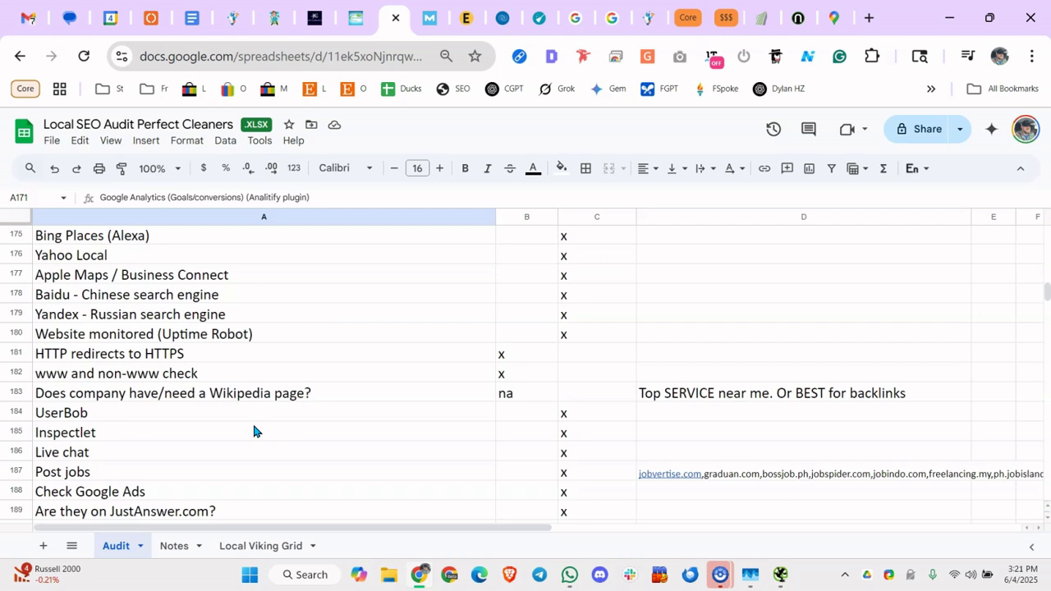
{"action": "left_click", "coordinate": [253, 430]}
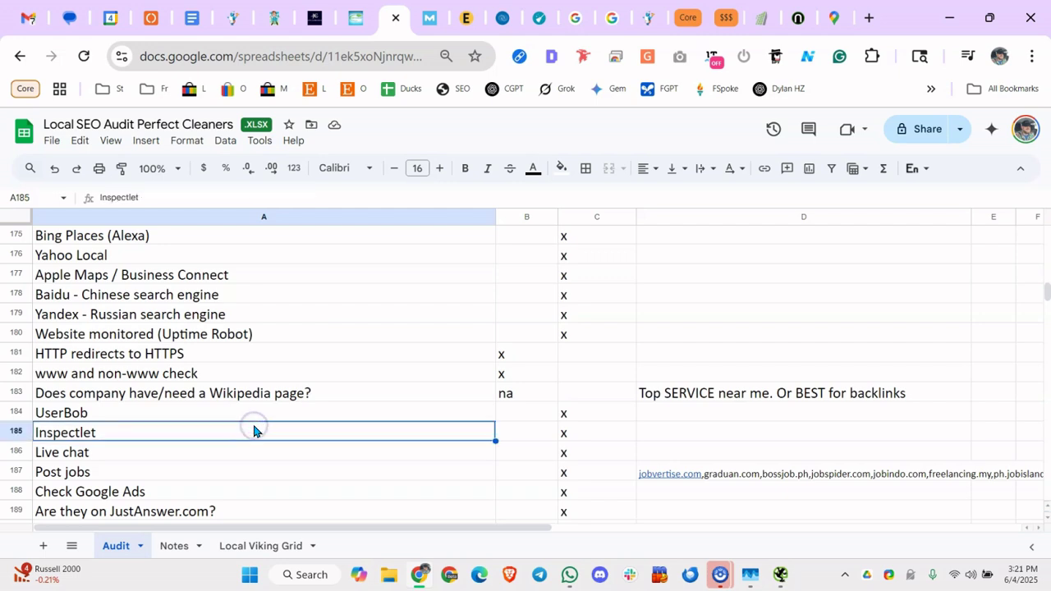